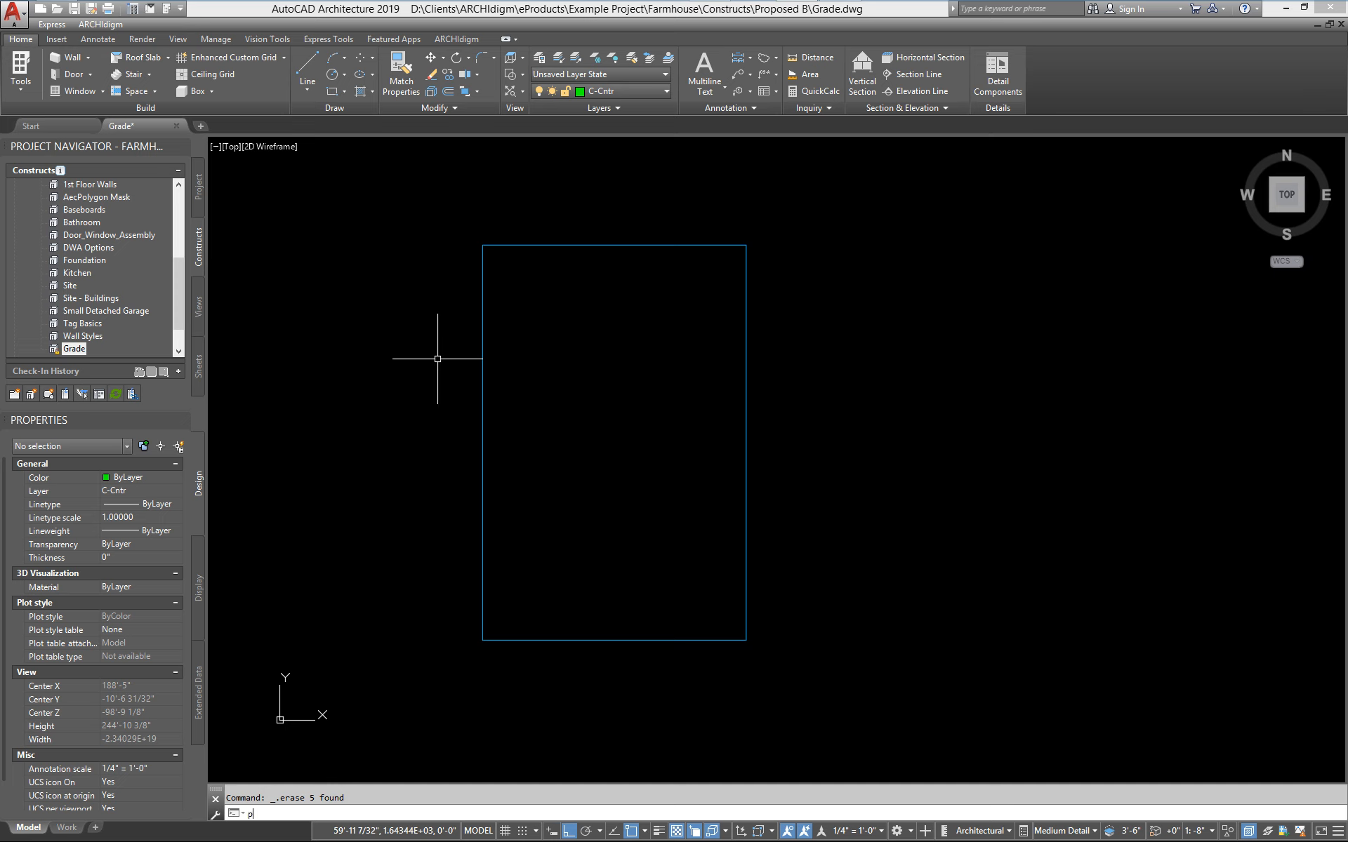
Draw an open three-segment polyline contour across the rectangle just above its lower edge, overhanging both sides
key(Return)
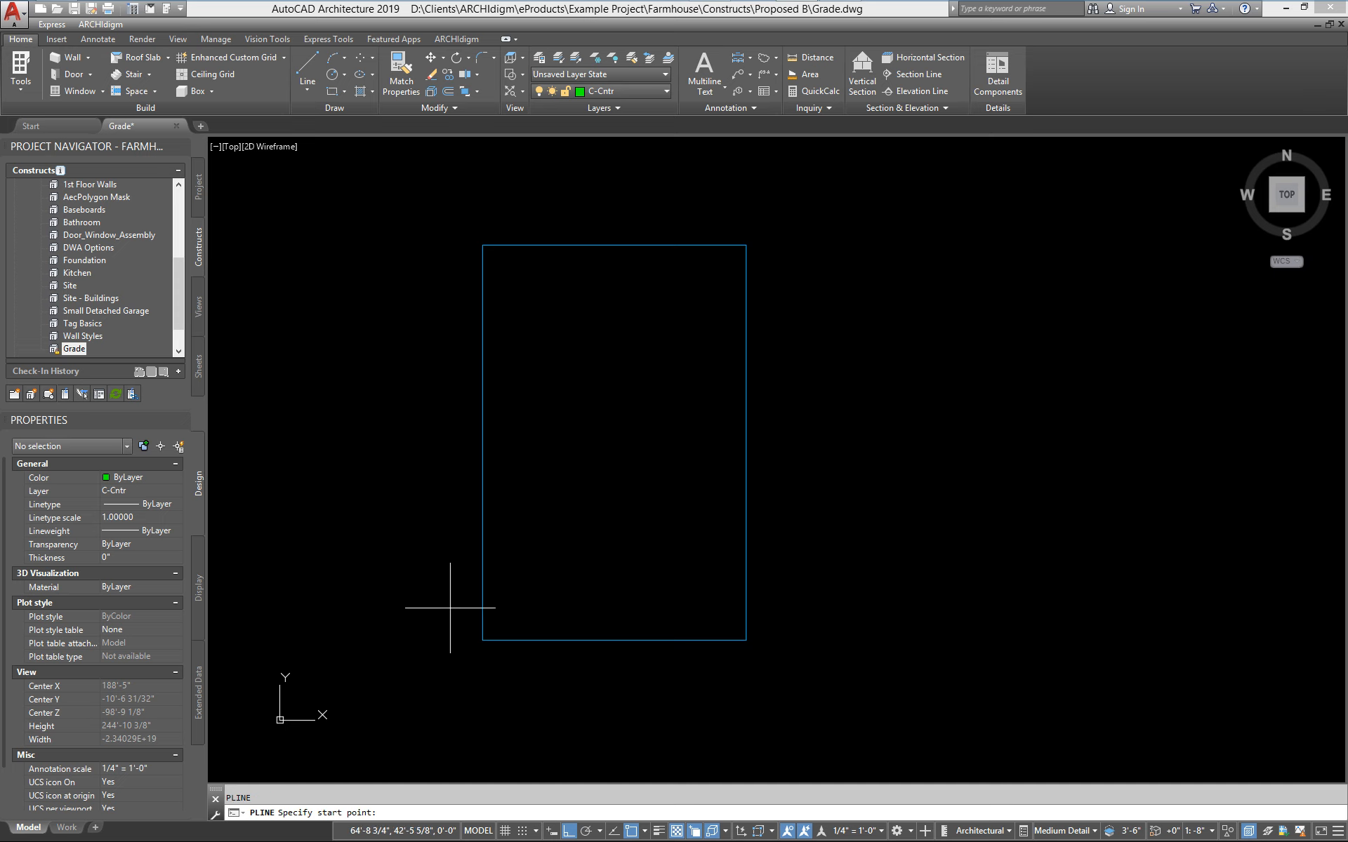
click(435, 641)
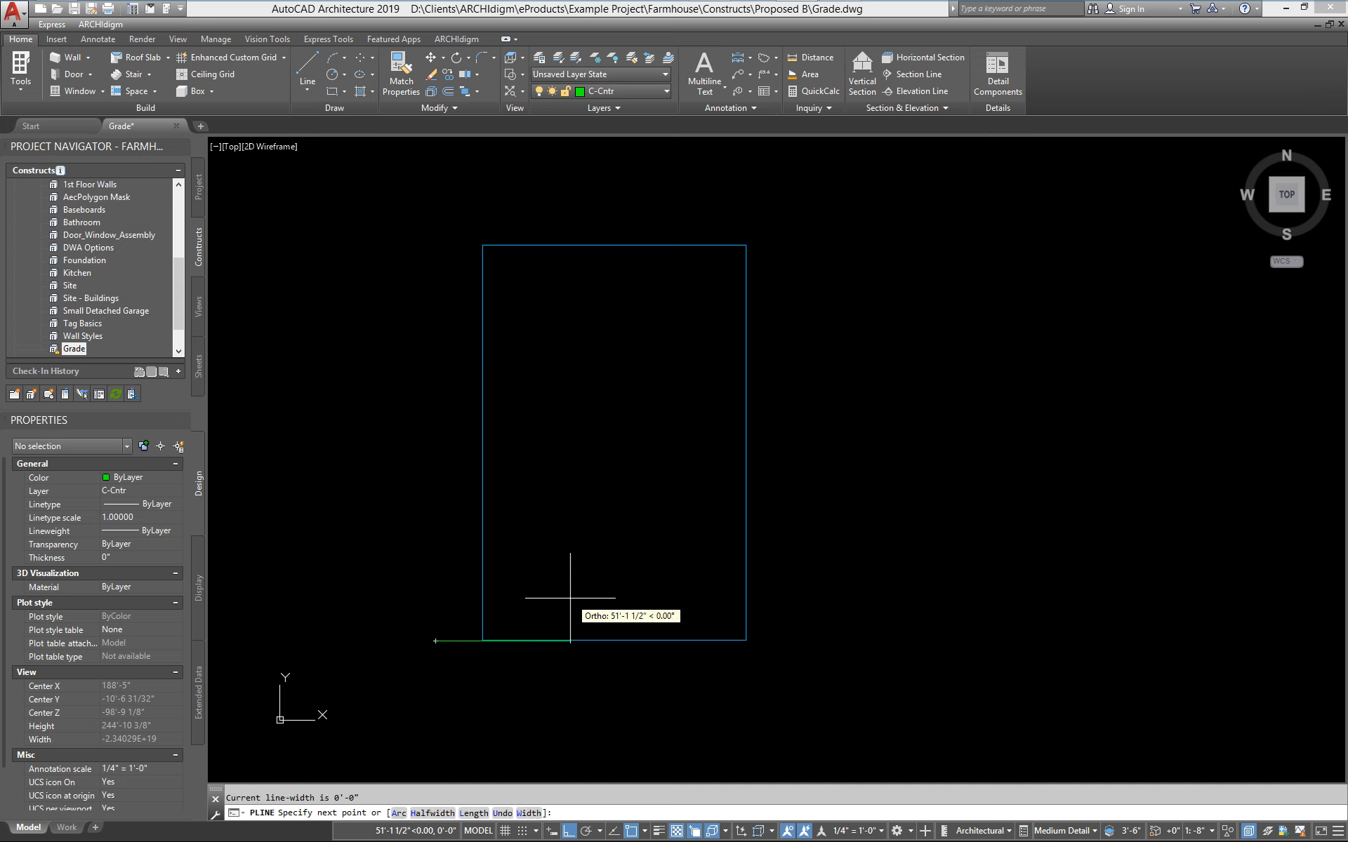
click(593, 593)
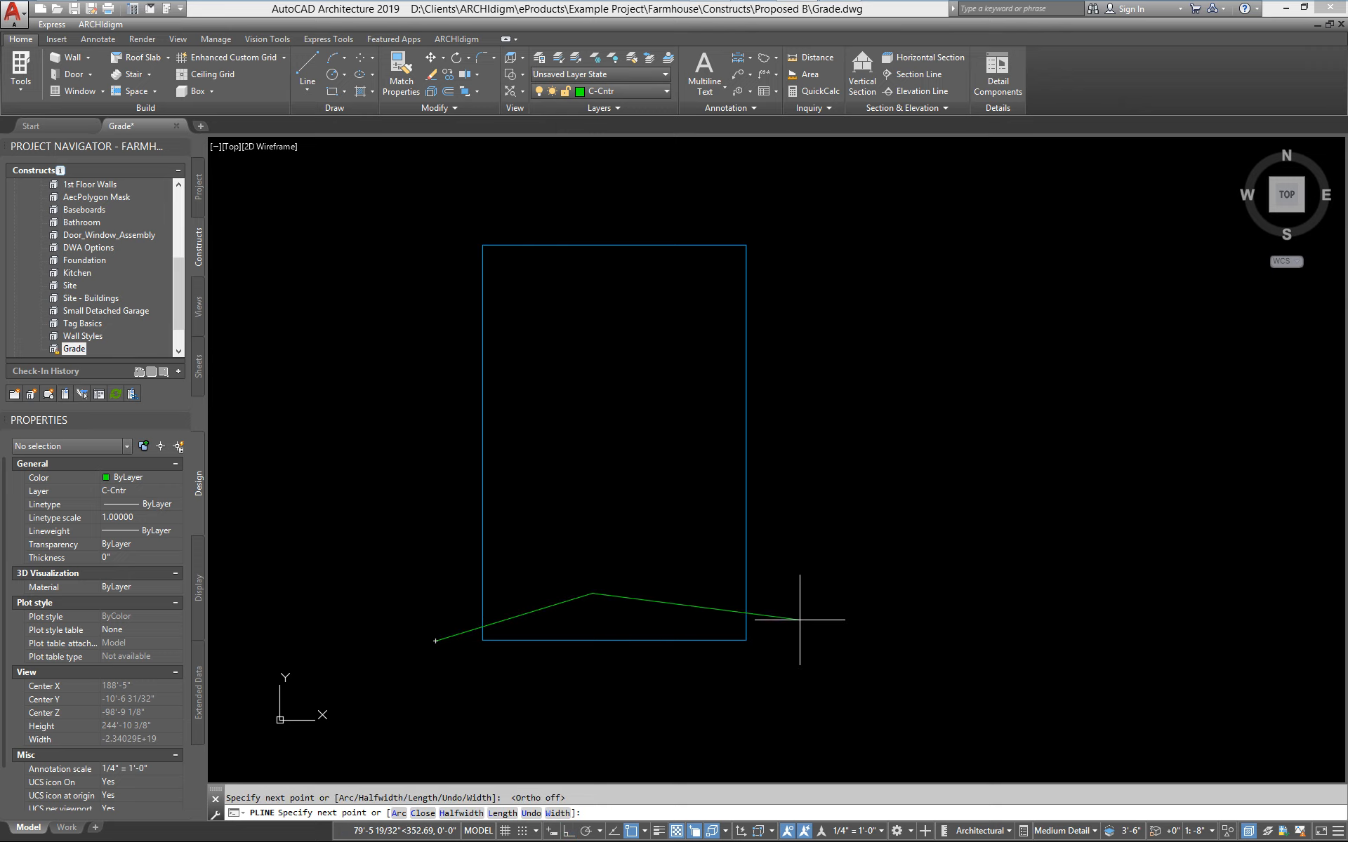
click(804, 617)
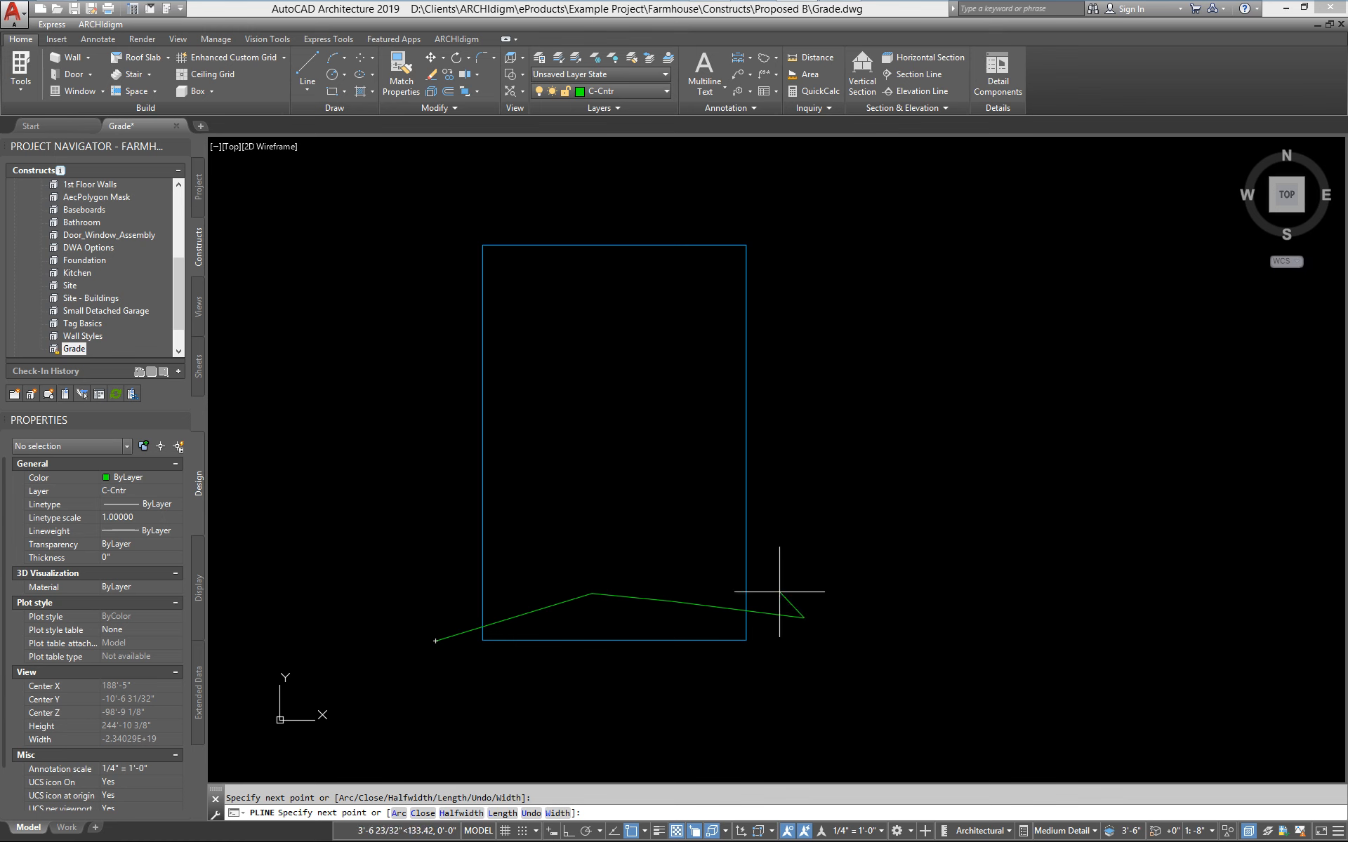
key(Return)
Draw a second contour polyline with three bends above the first one, extending past both sides of the rectangle
key(Return)
click(437, 583)
click(533, 544)
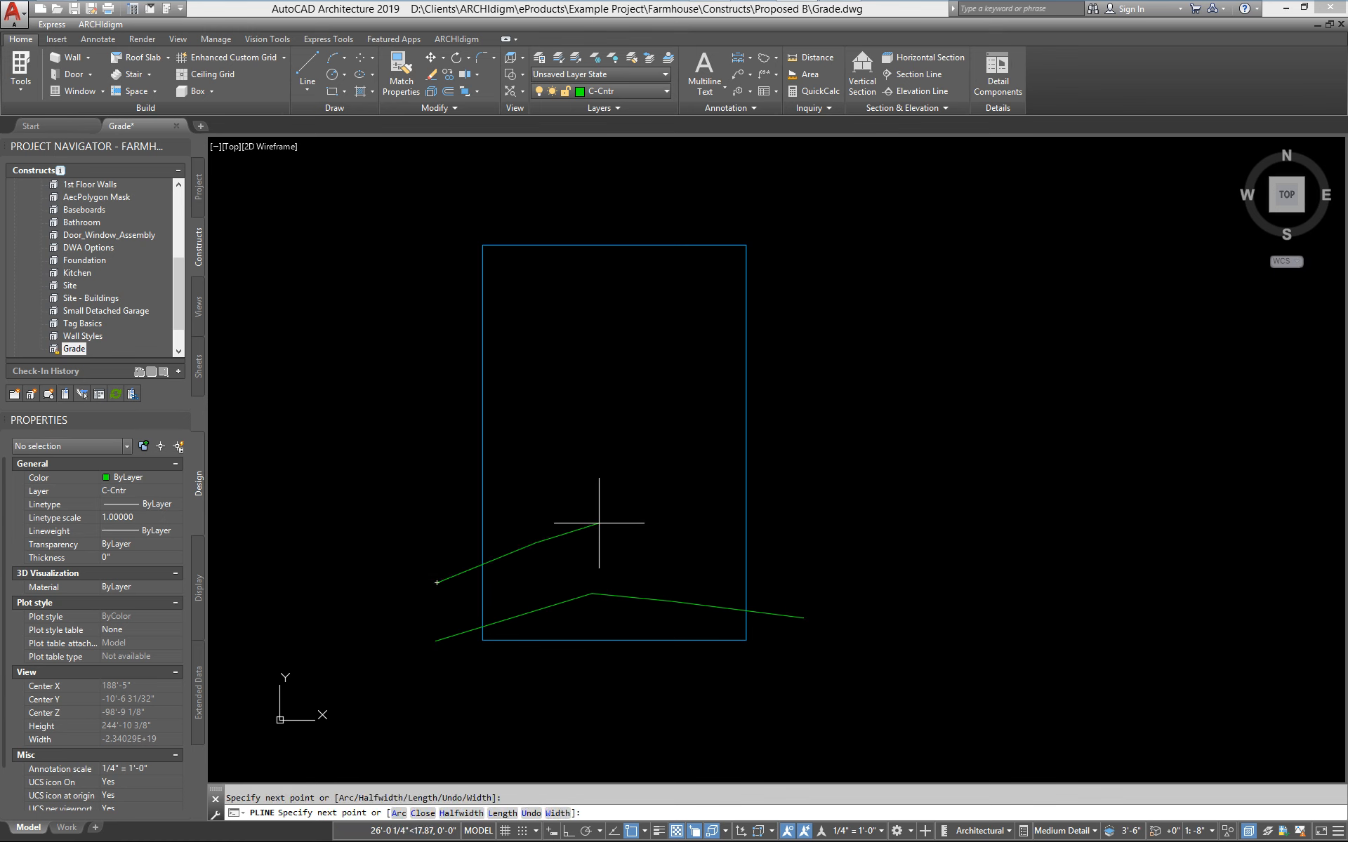
click(609, 535)
click(657, 553)
click(801, 520)
key(Return)
Draw a third contour polyline with two bends across the middle of the rectangle, overhanging both sides
key(Return)
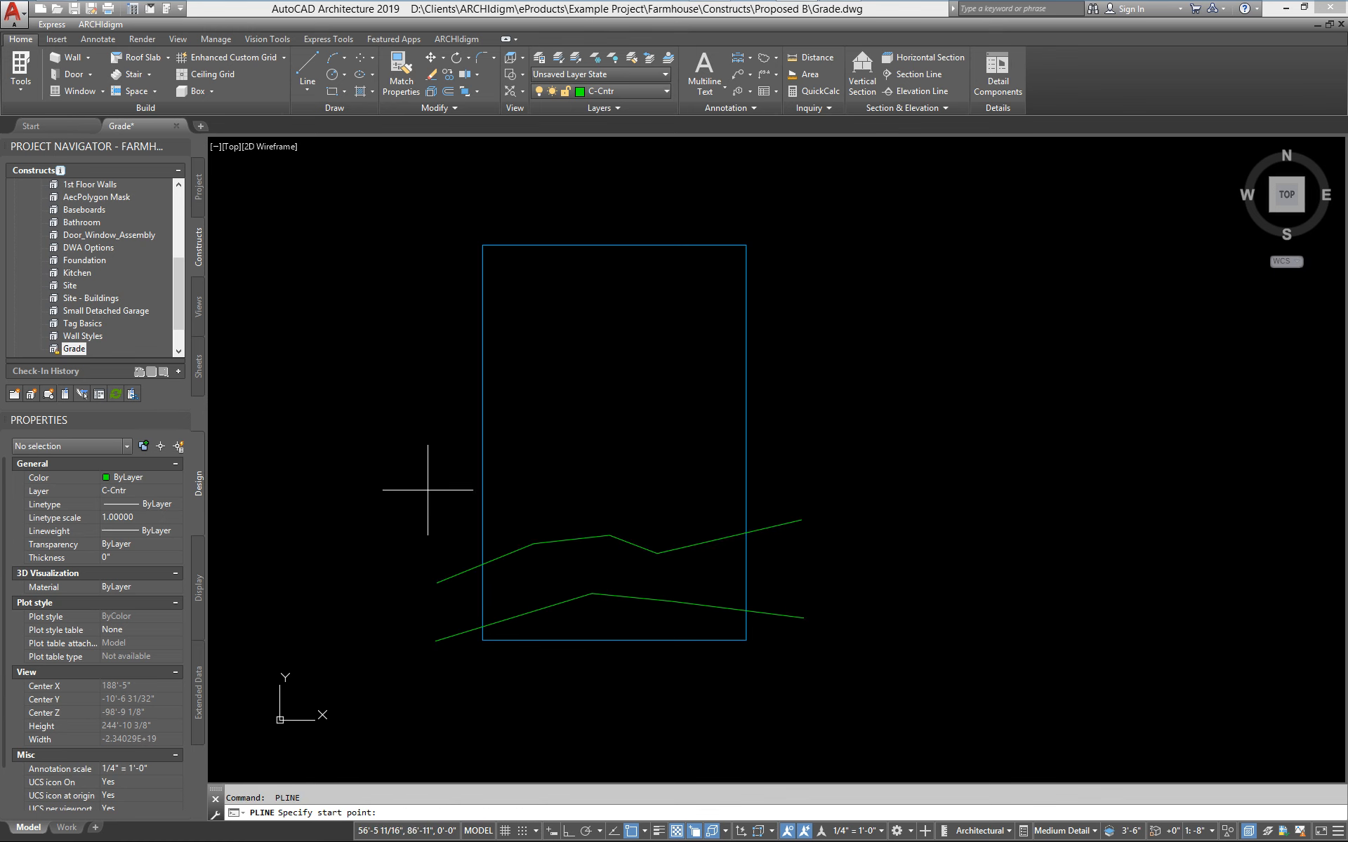
click(448, 495)
click(579, 456)
click(636, 476)
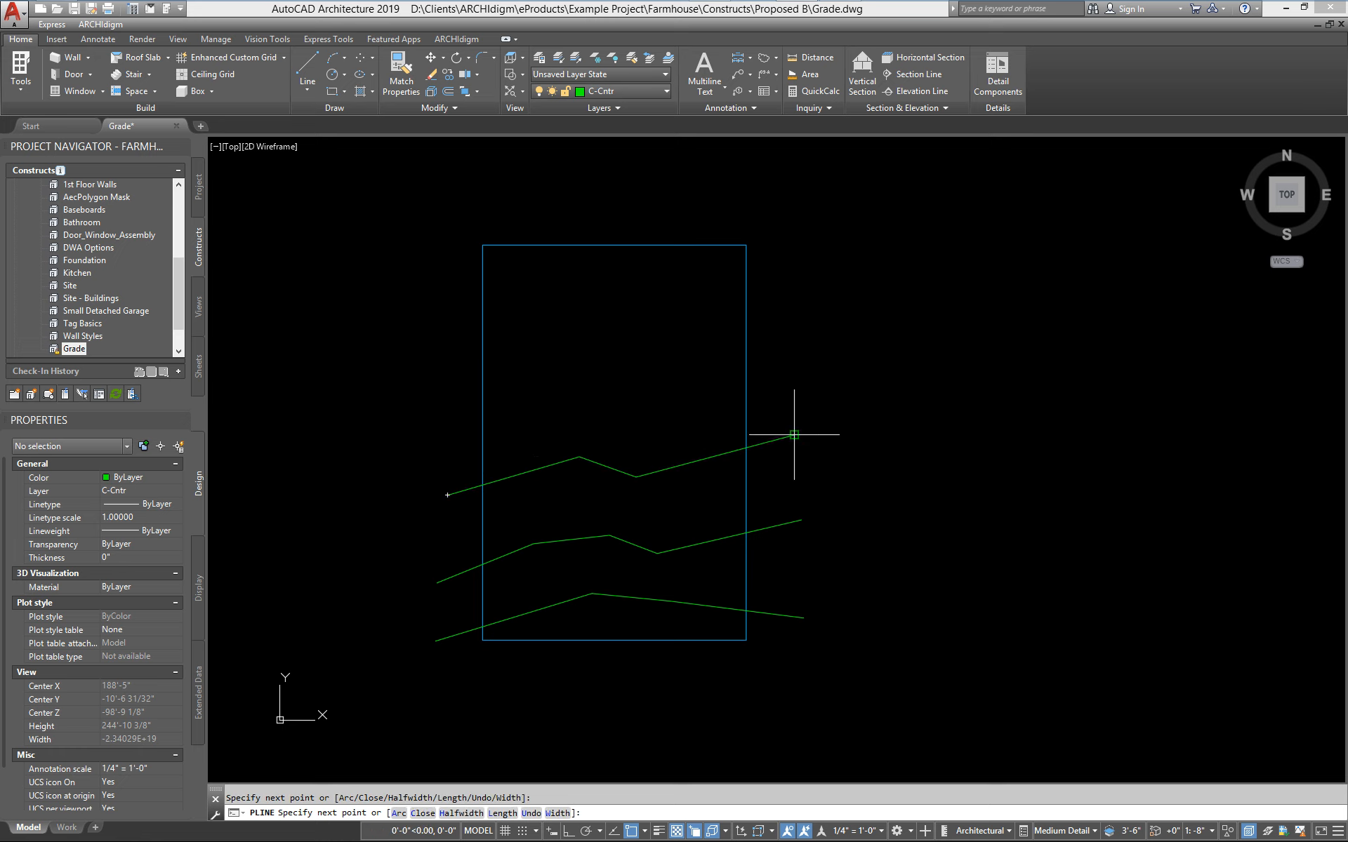
click(793, 435)
key(Return)
Draw a fourth contour polyline with four bends above the third one, peaking right of the rectangle's centre
key(Return)
click(453, 394)
click(533, 390)
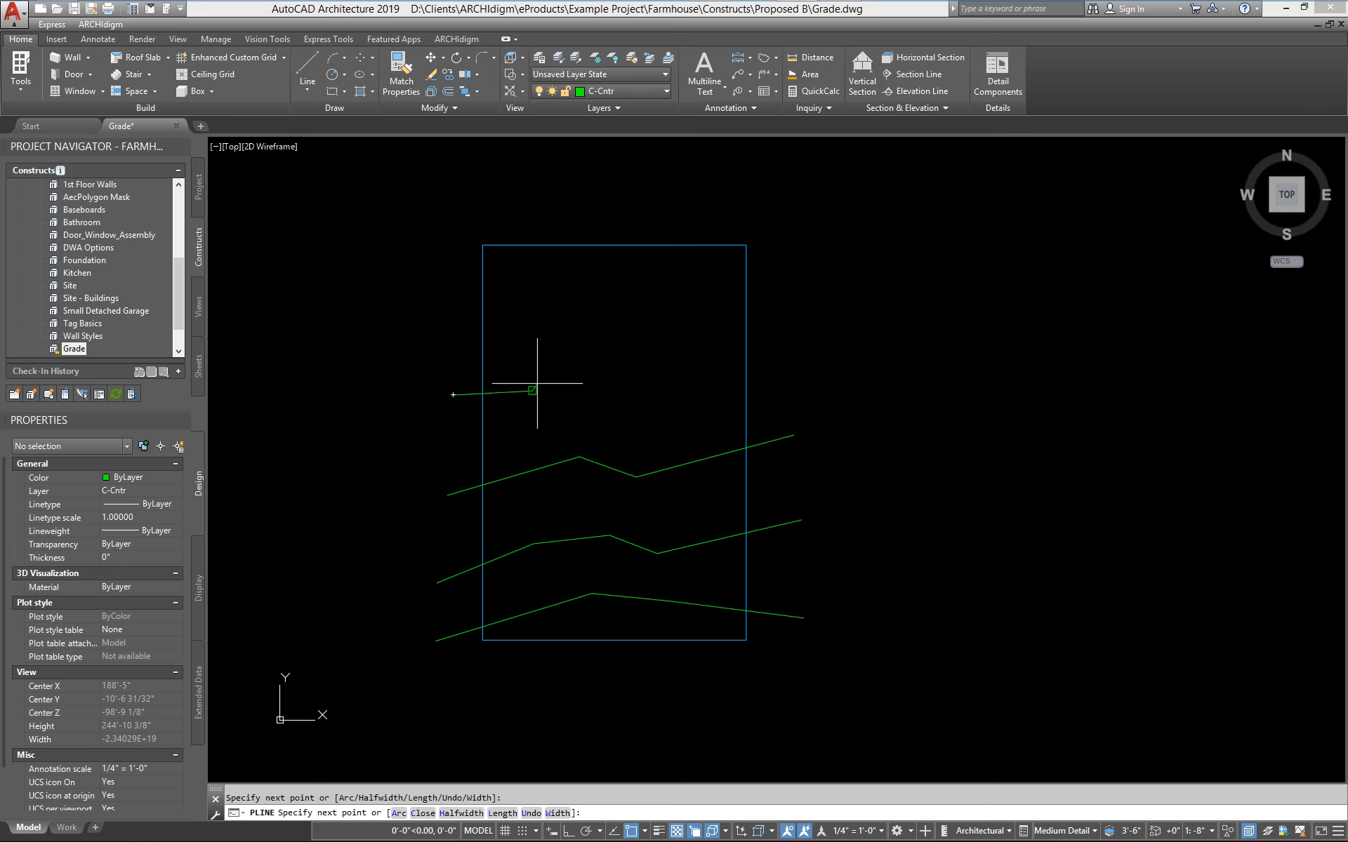
click(593, 362)
click(631, 333)
click(687, 349)
click(797, 363)
key(Return)
Draw a fifth contour polyline near the rectangle's upper edge, ending above and beyond its upper-right corner
key(Return)
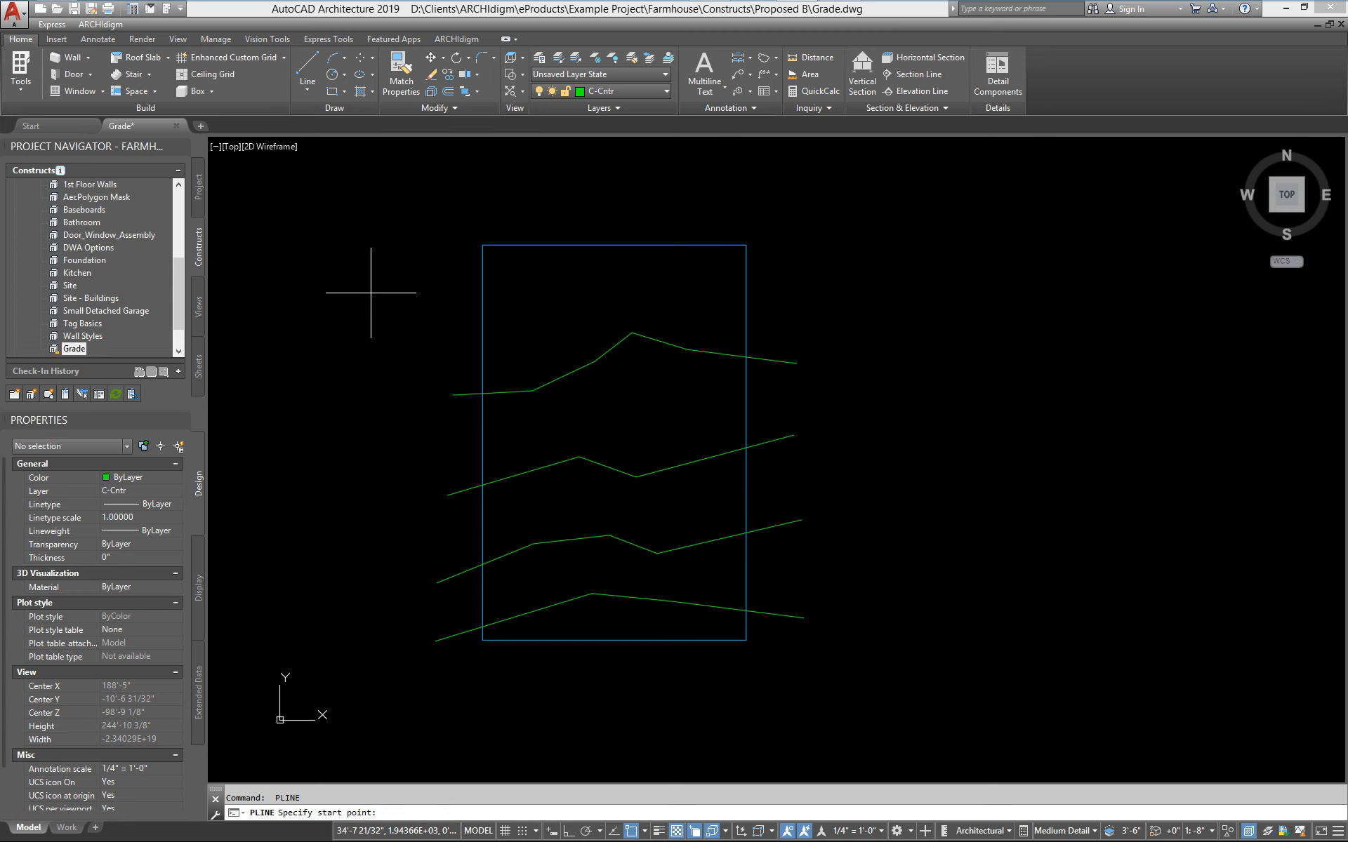
click(435, 311)
click(554, 295)
click(655, 287)
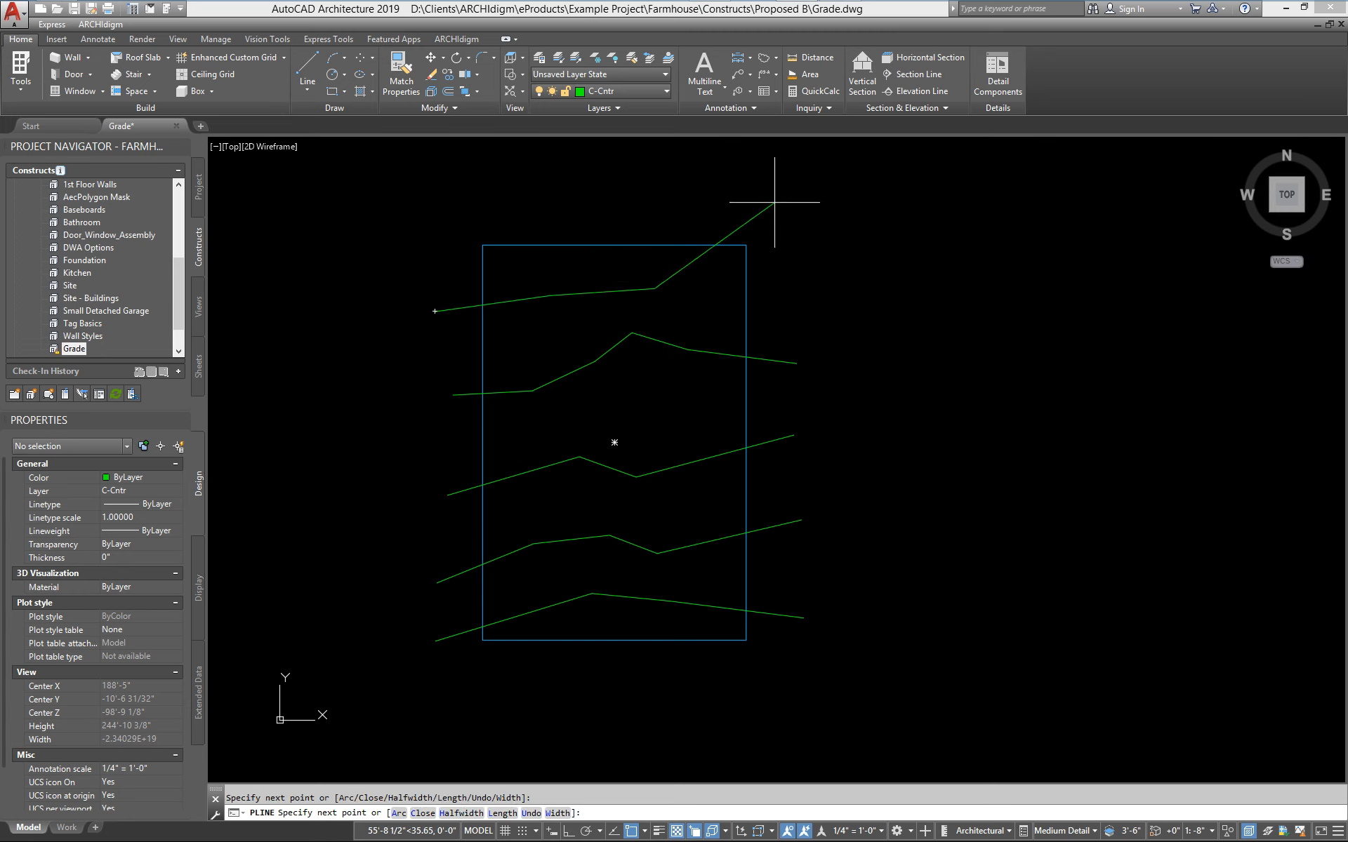
click(778, 204)
key(Return)
In a 3D view, move the four contours behind the first one straight up by 5'
mouse_move(659, 496)
shift+middle_down()
mouse_move(731, 424)
mouse_move(730, 355)
mouse_move(733, 554)
mouse_move(764, 502)
mouse_move(812, 520)
shift+middle_up()
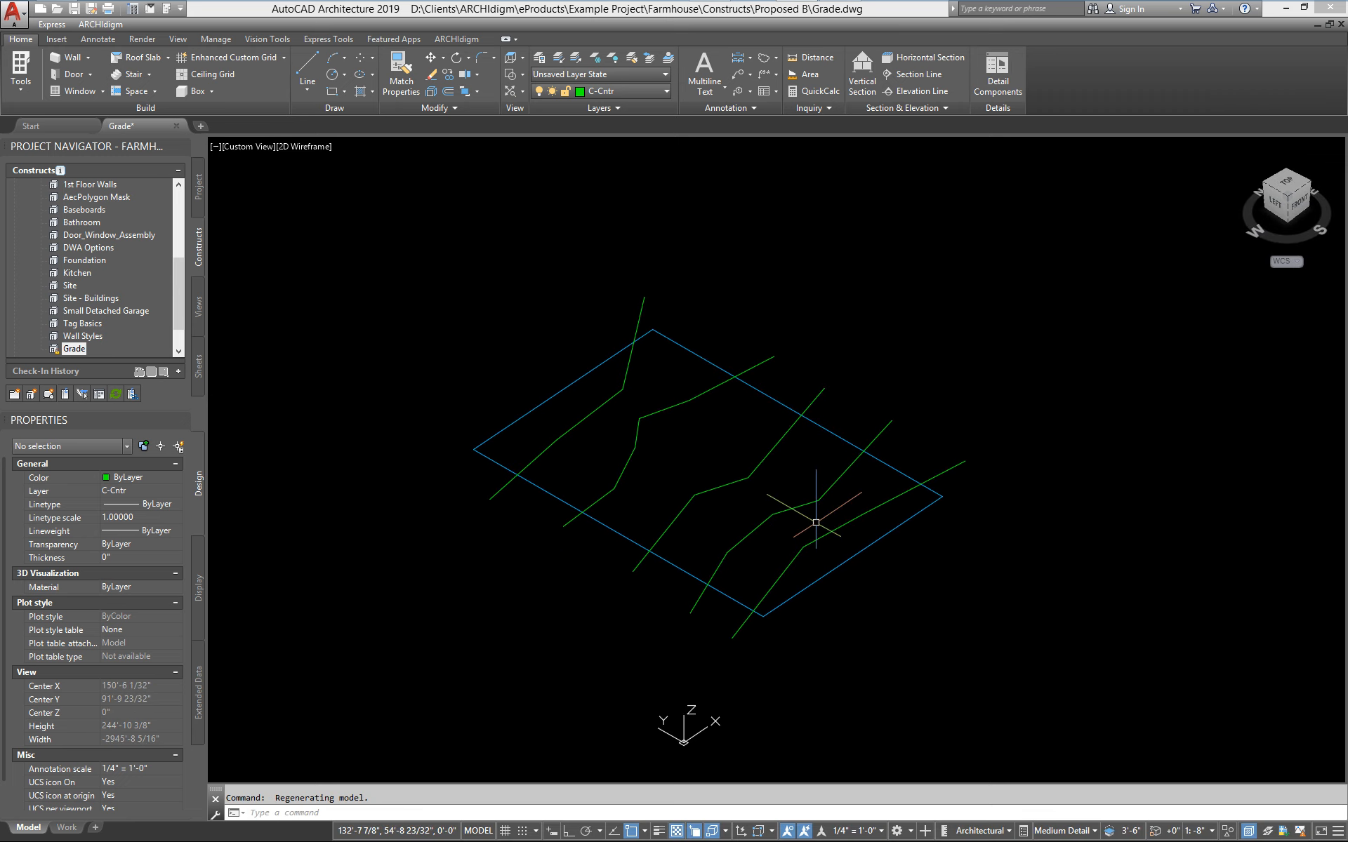
text(m)
key(Return)
click(833, 514)
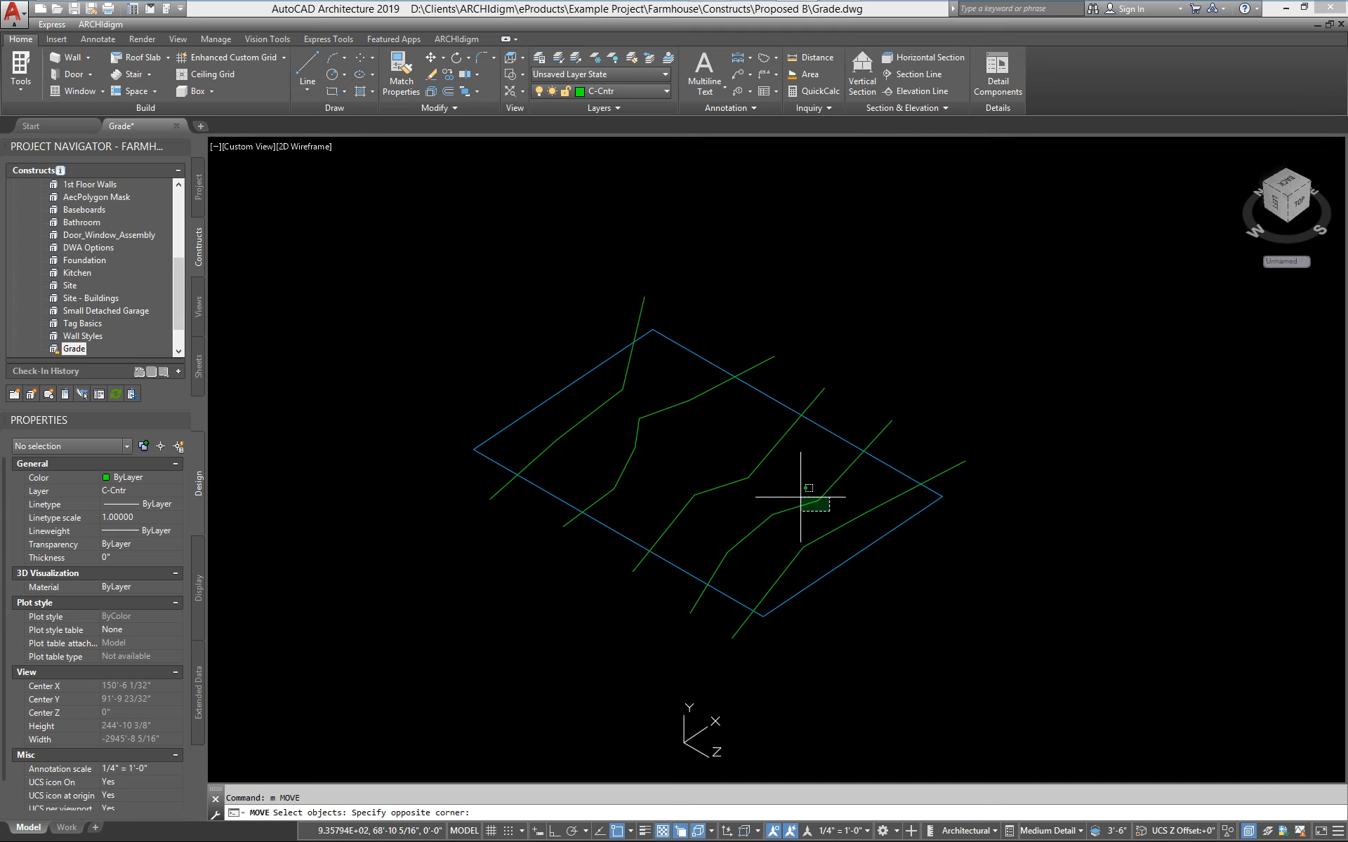
click(665, 432)
click(687, 443)
click(586, 424)
key(Return)
click(878, 247)
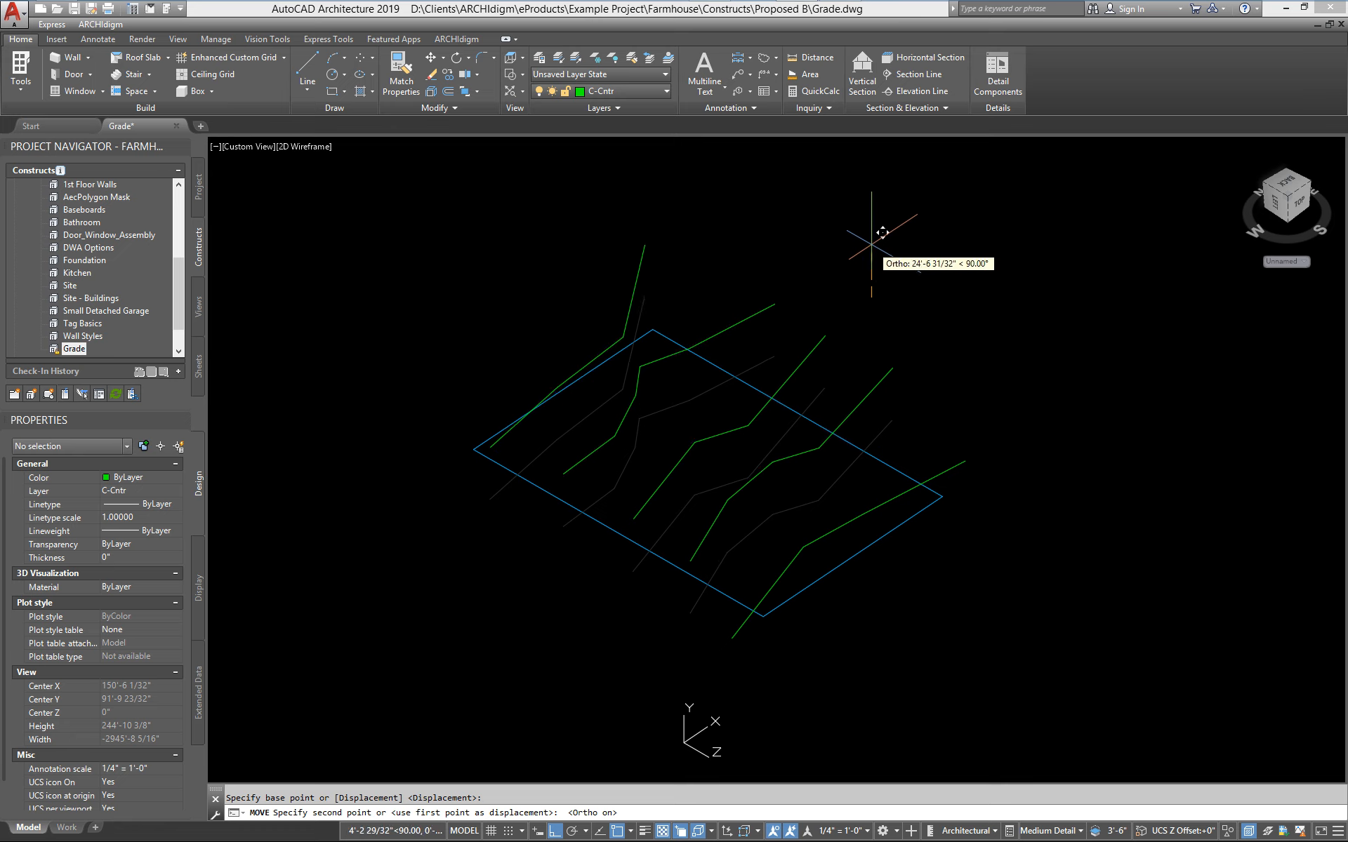
text(5)
key(Return)
Move the three rearmost contours up another 5', keeping the rectangle out of the selection
key(Return)
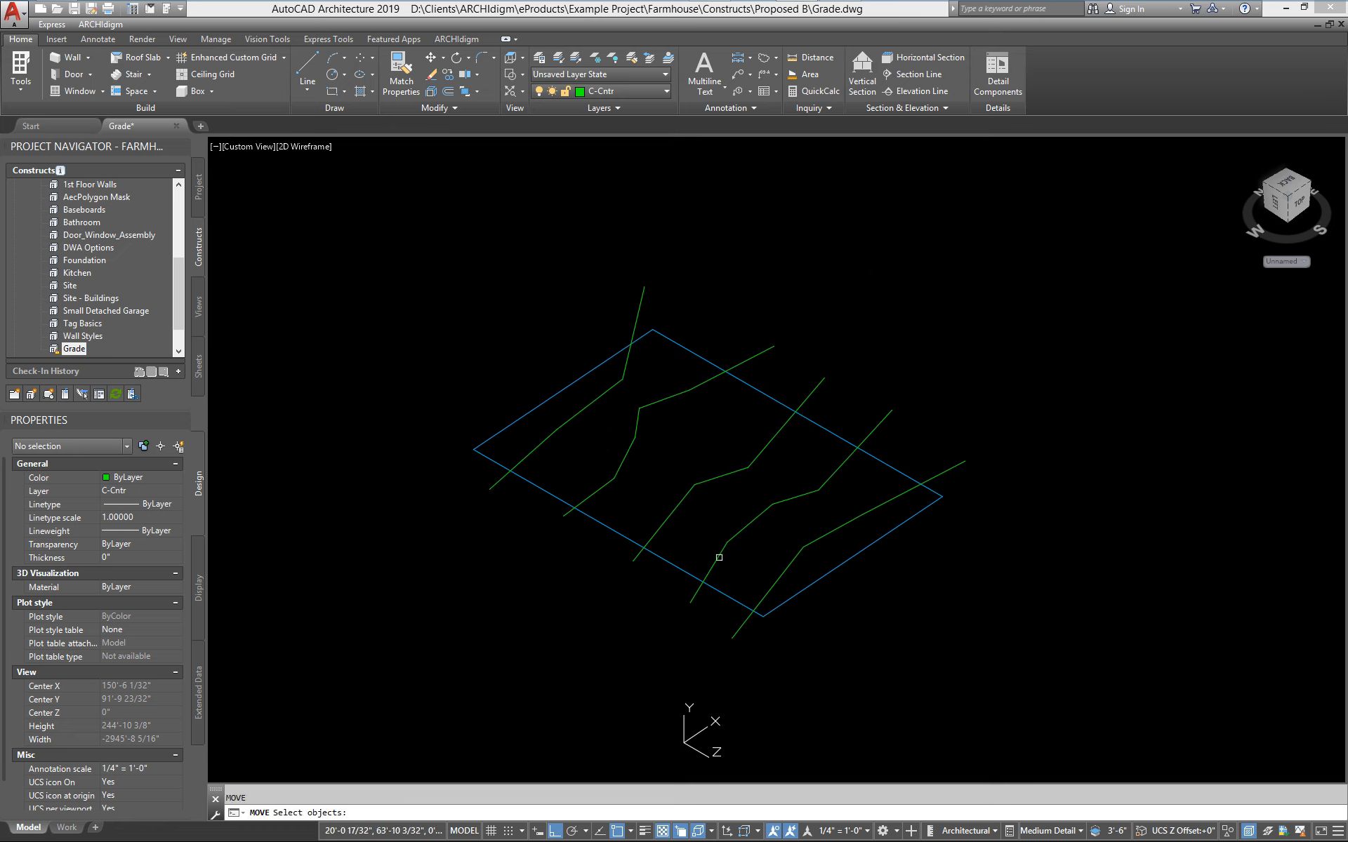
click(711, 510)
click(570, 414)
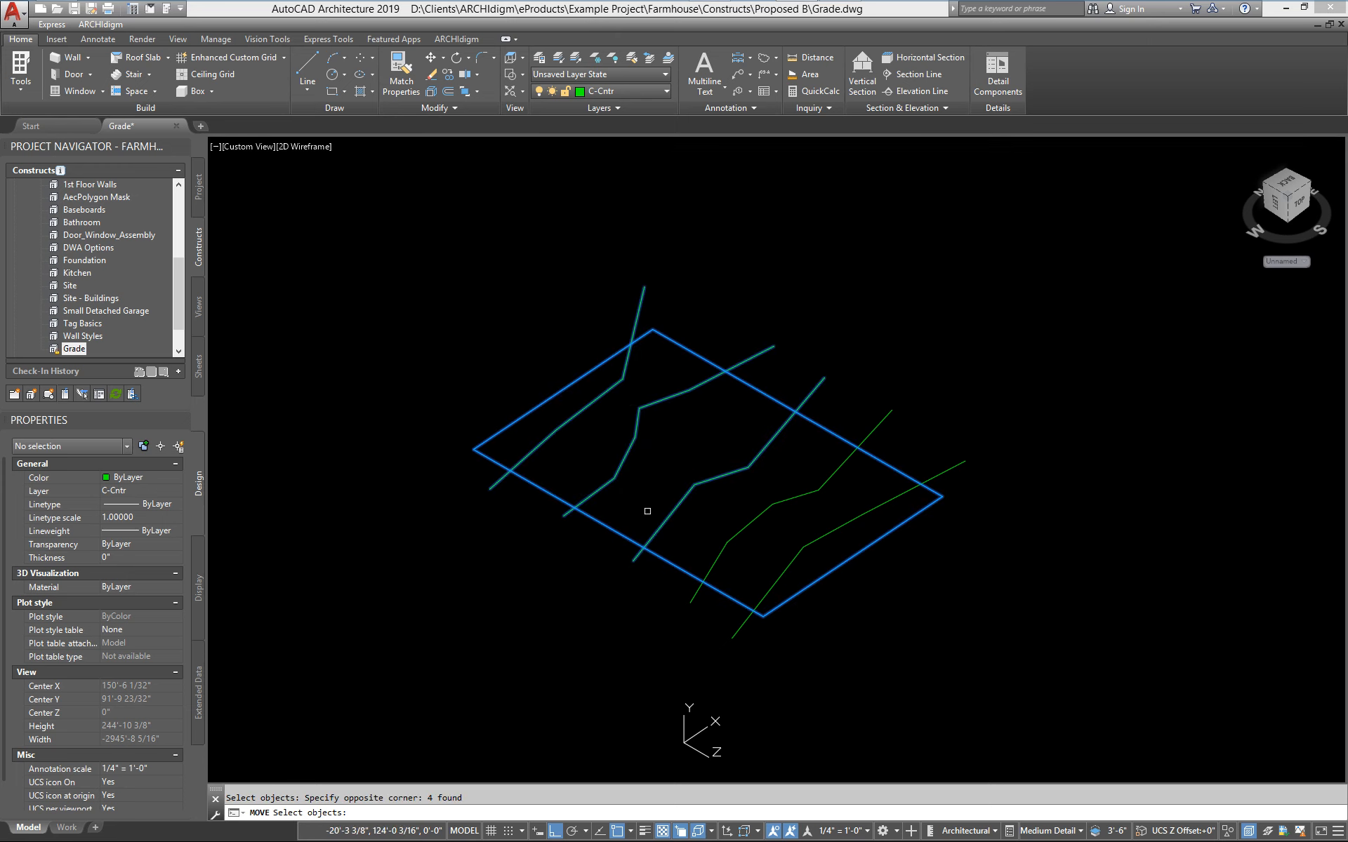
shift+click(619, 526)
key(Return)
click(887, 336)
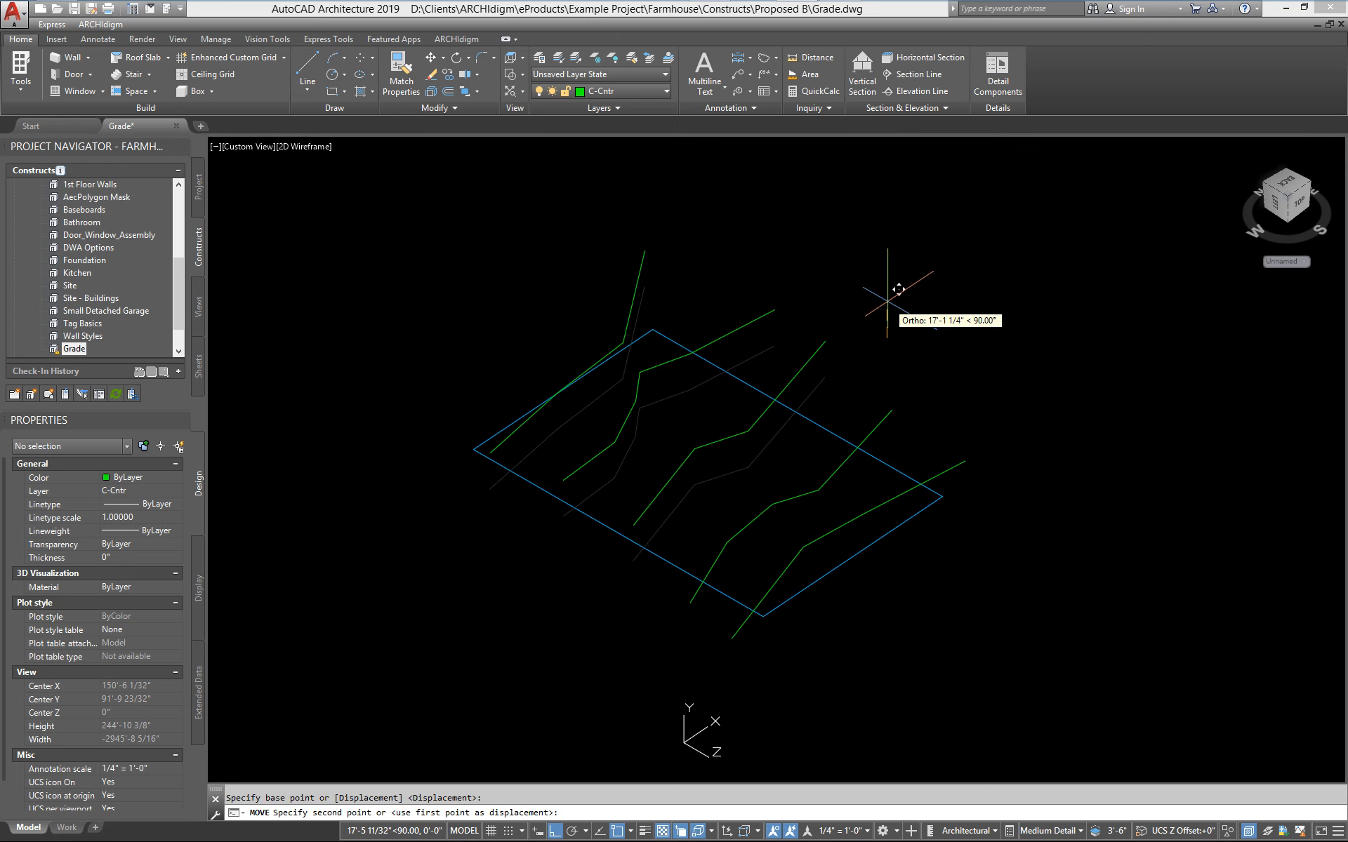
click(643, 414)
Move the two rearmost contours up another 5' vertically
key(Return)
click(664, 428)
click(562, 418)
key(Return)
click(516, 357)
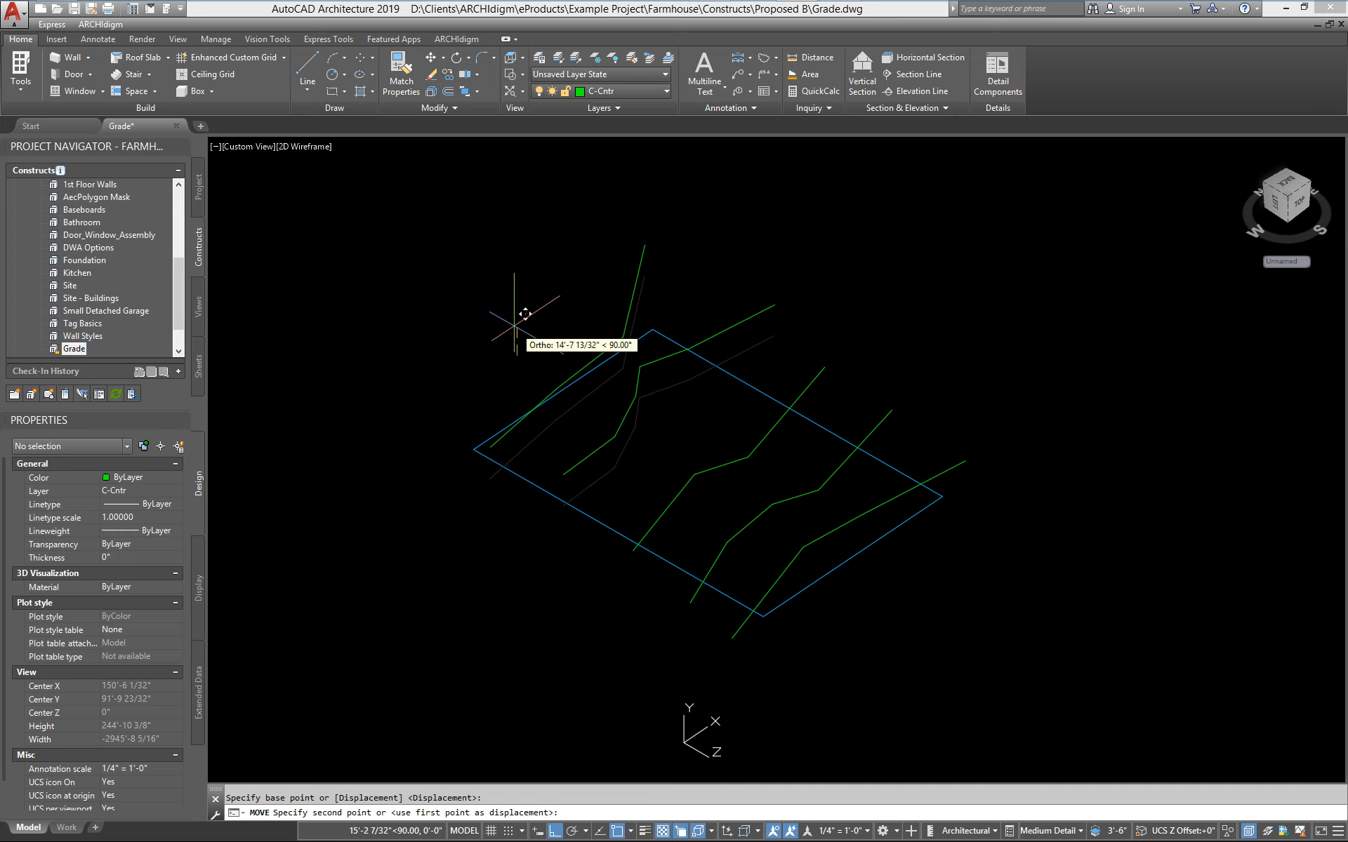
text(5')
key(Return)
Move only the rearmost contour up another 5' vertically
key(Return)
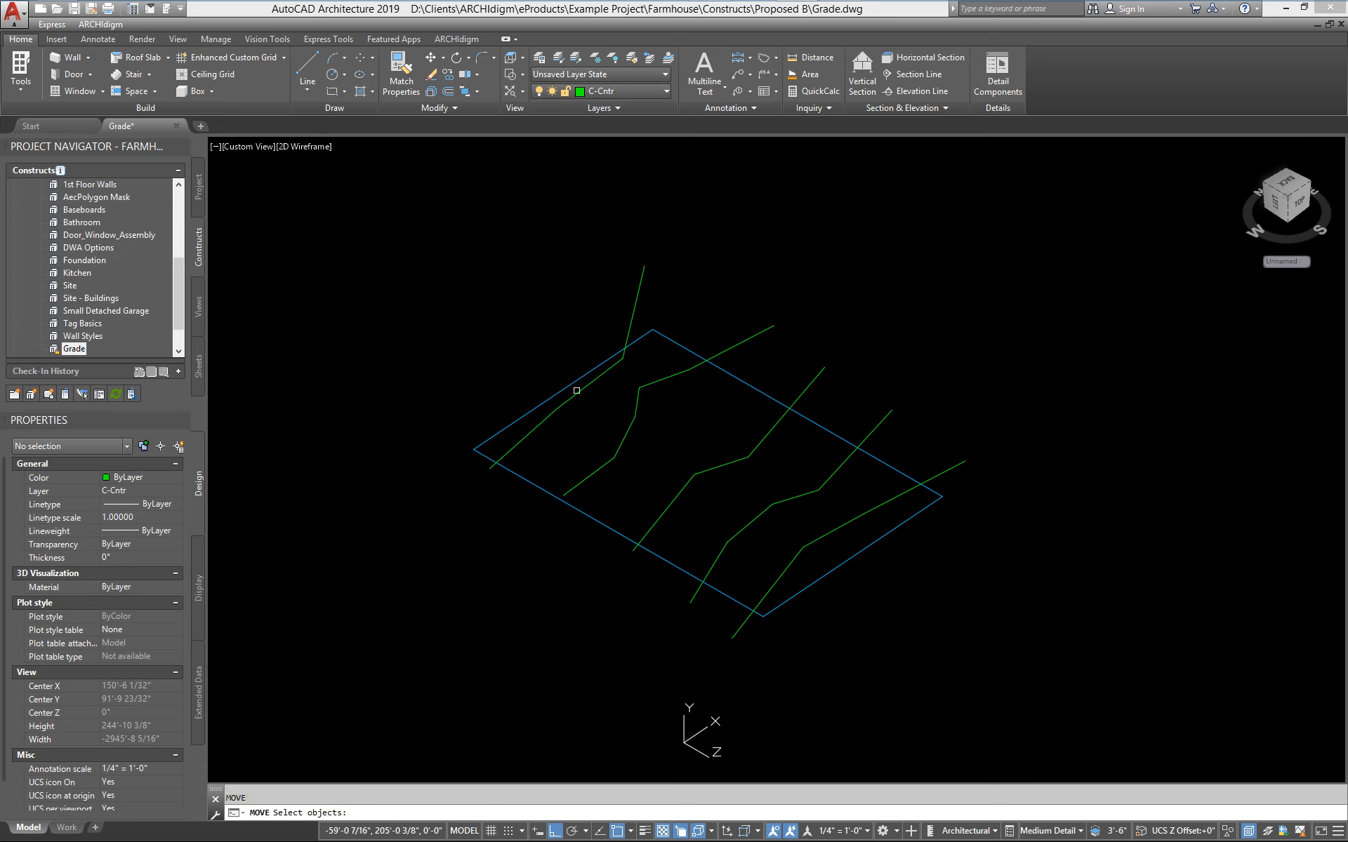
click(577, 392)
key(Return)
click(530, 340)
text(5)
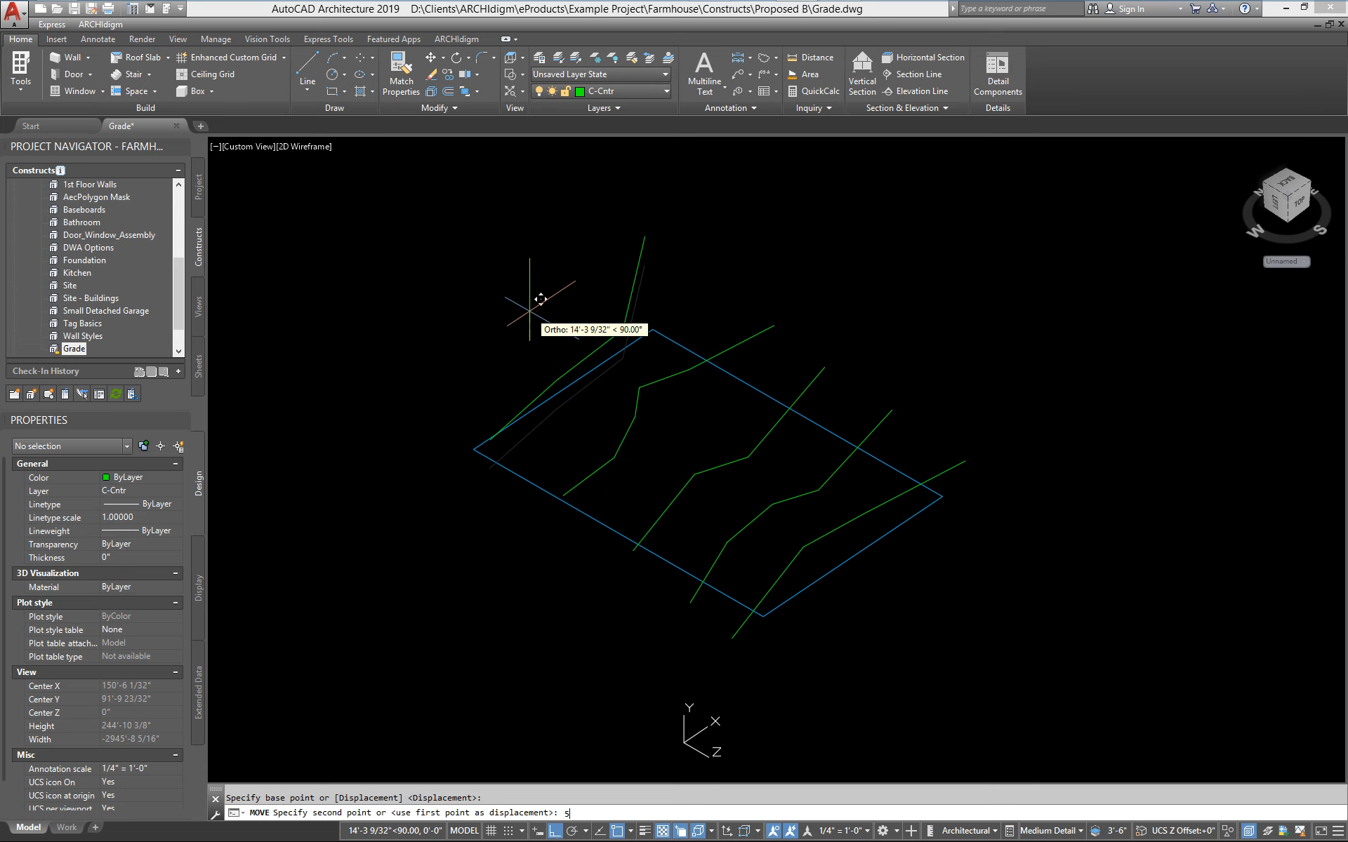
text(')
key(Return)
Return the drawing to a plan view with the Plan command and leave nothing selected
shift+middle_drag(655, 535, 571, 536)
text(p)
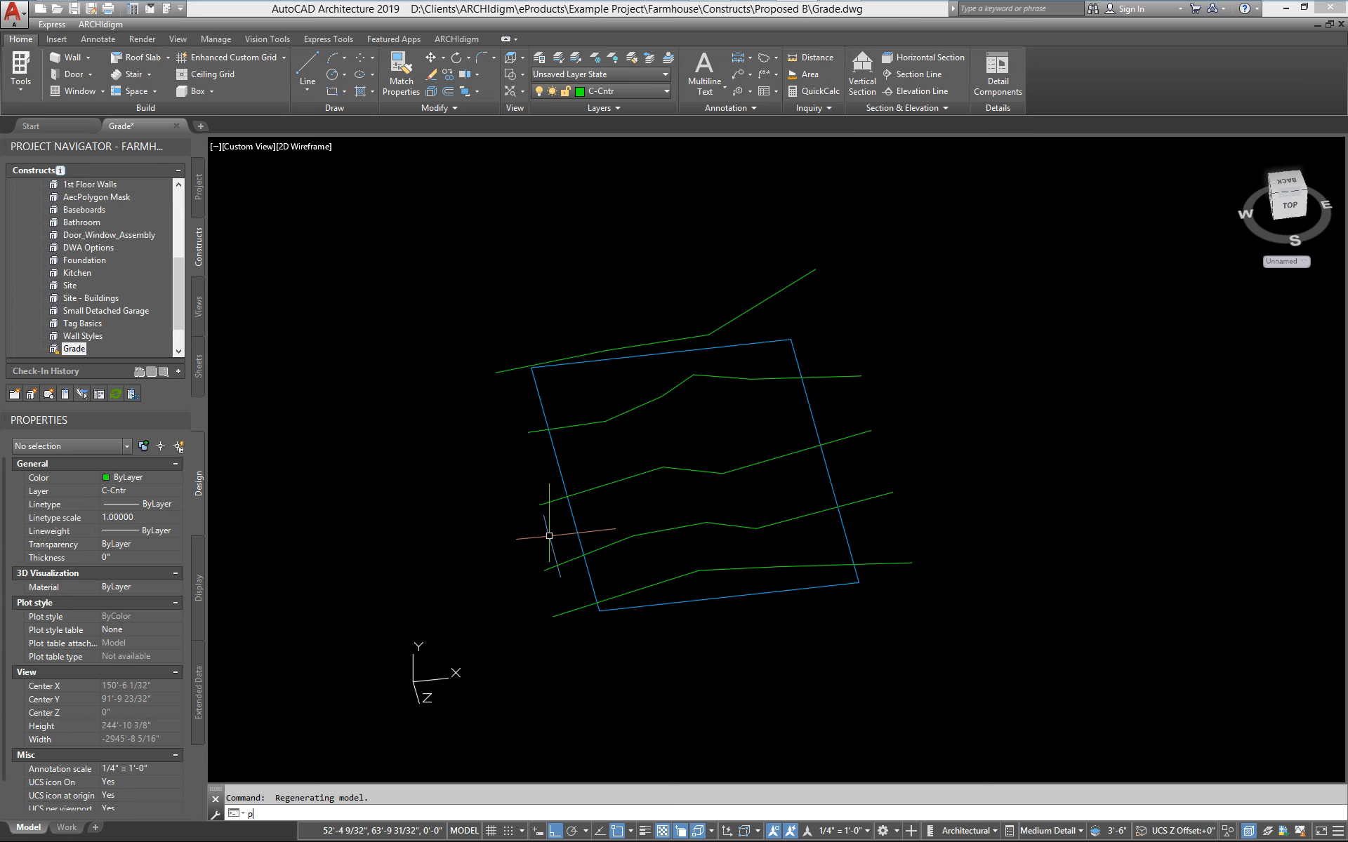
text(lan)
key(Return)
key(Return)
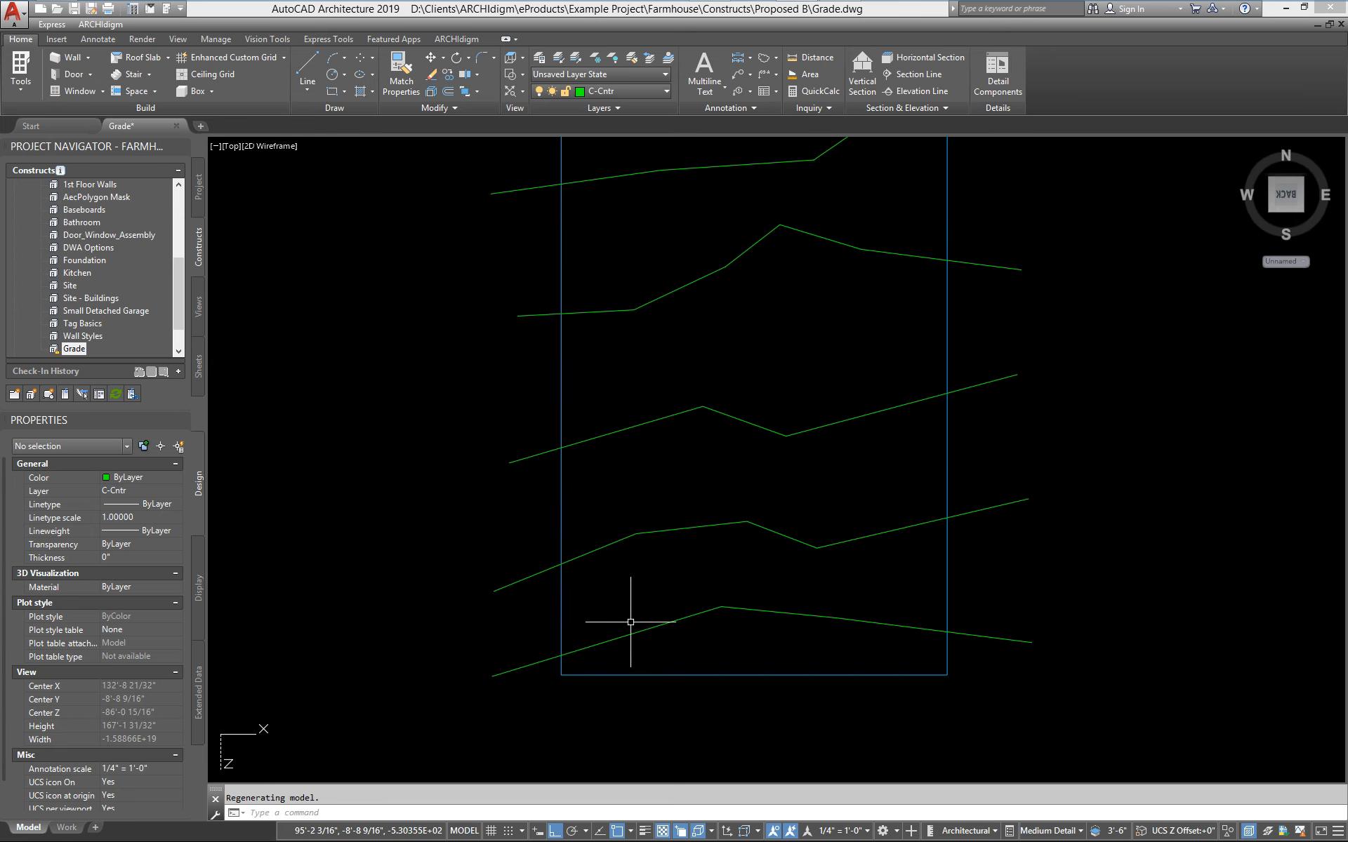
click(634, 631)
key(Escape)
Reset the UCS to World
text(u)
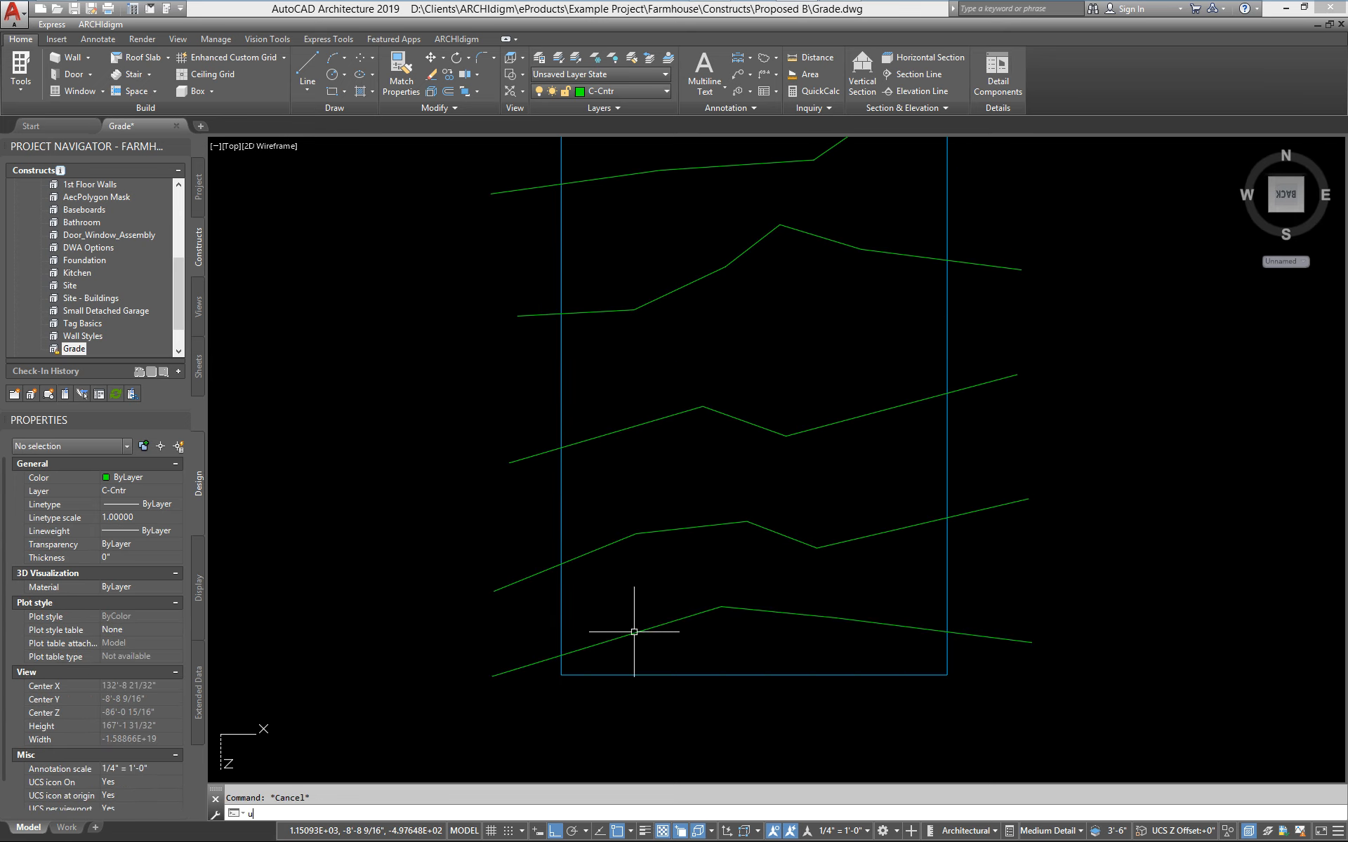
text(cs)
key(Return)
key(Return)
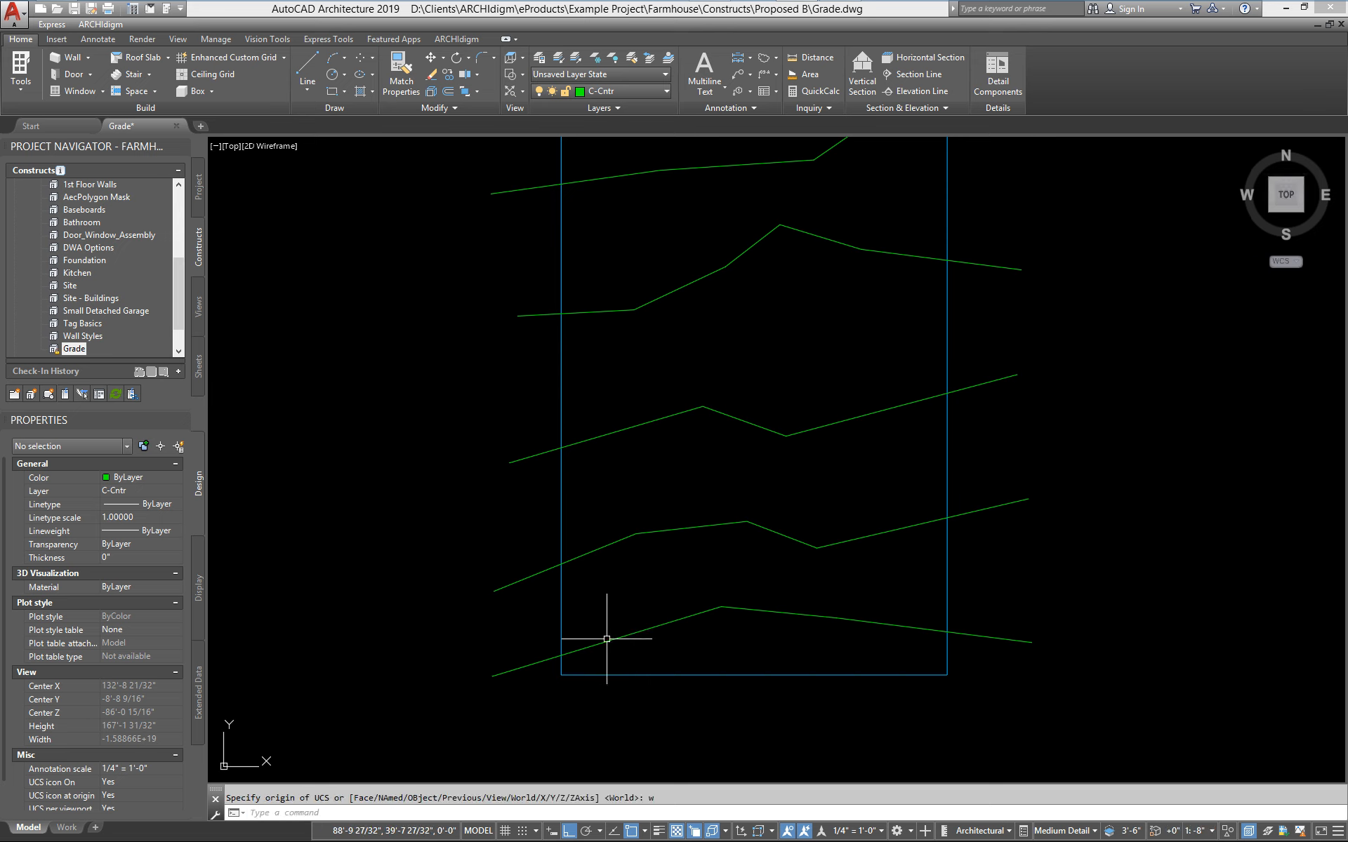
Check the Elevation property of the lowest contour and of the second contour above it
click(604, 640)
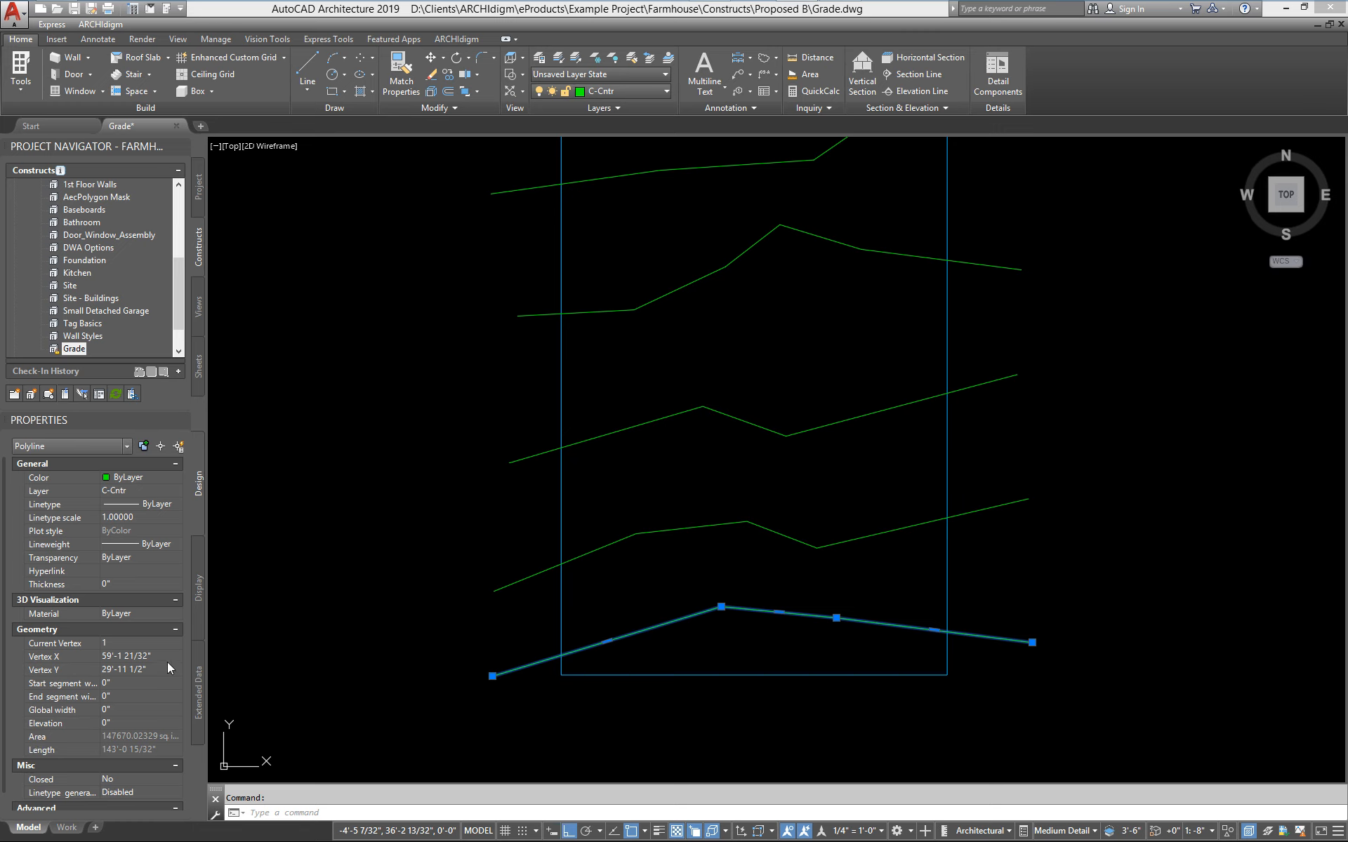
click(137, 642)
scroll(154, 702, down, 1)
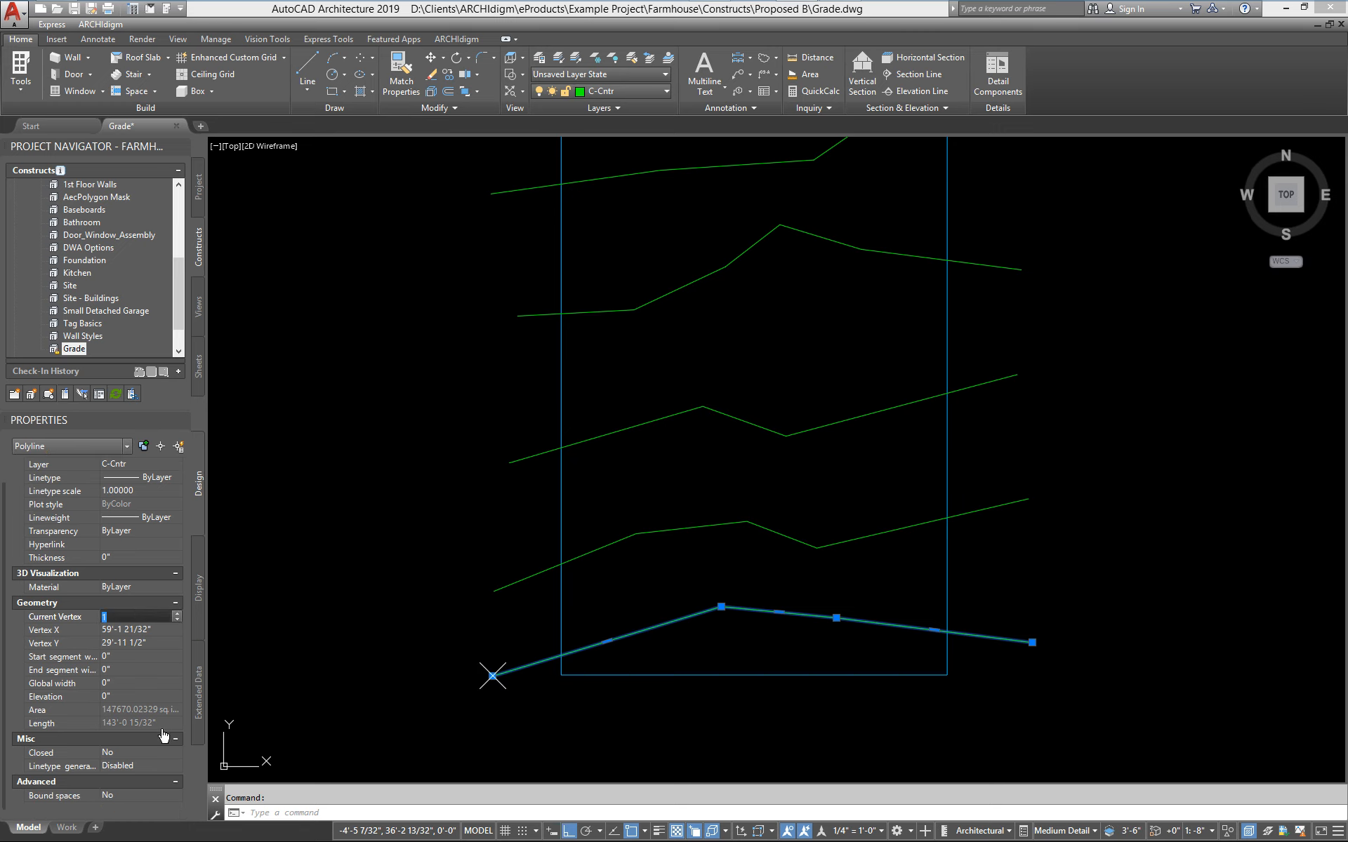
key(Escape)
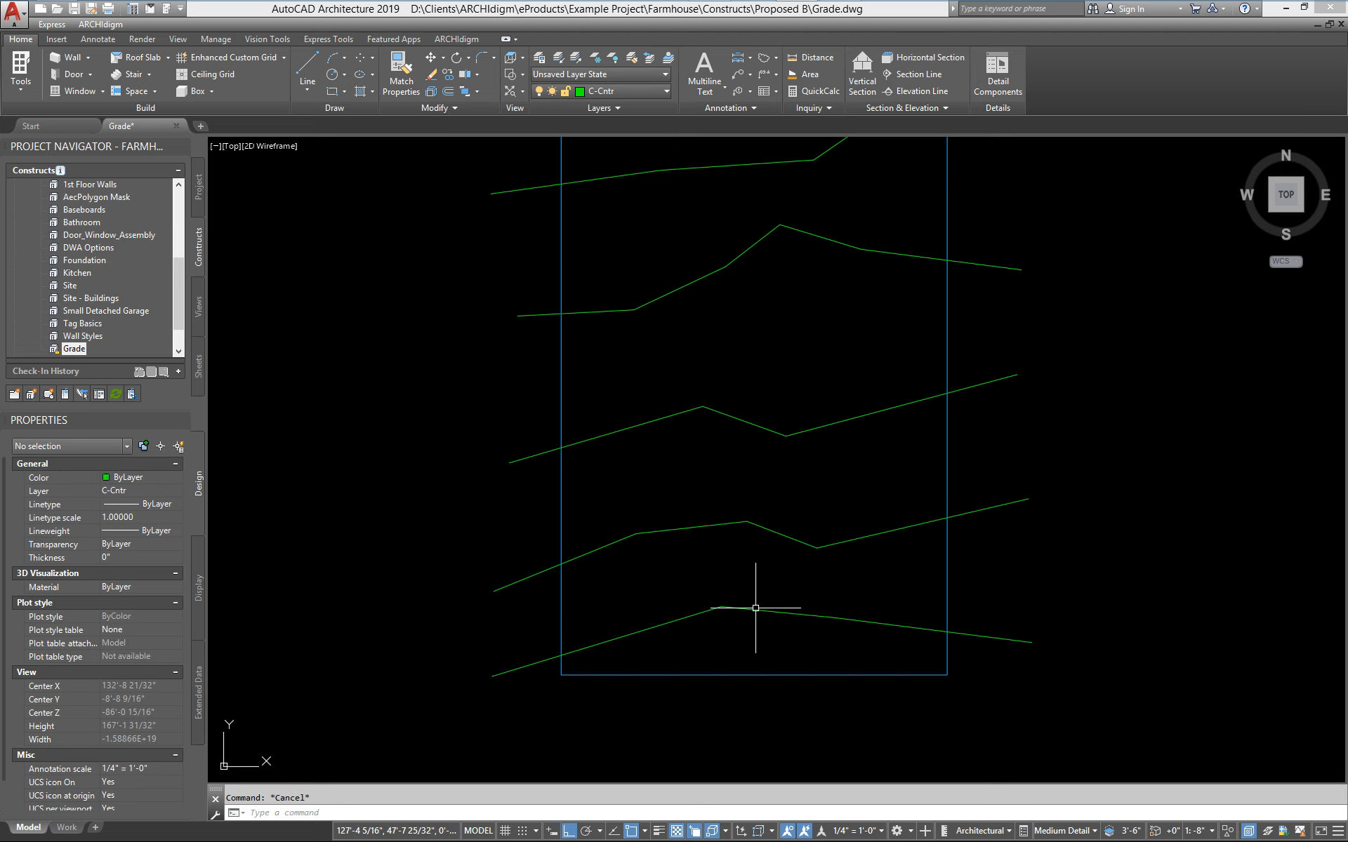
click(688, 615)
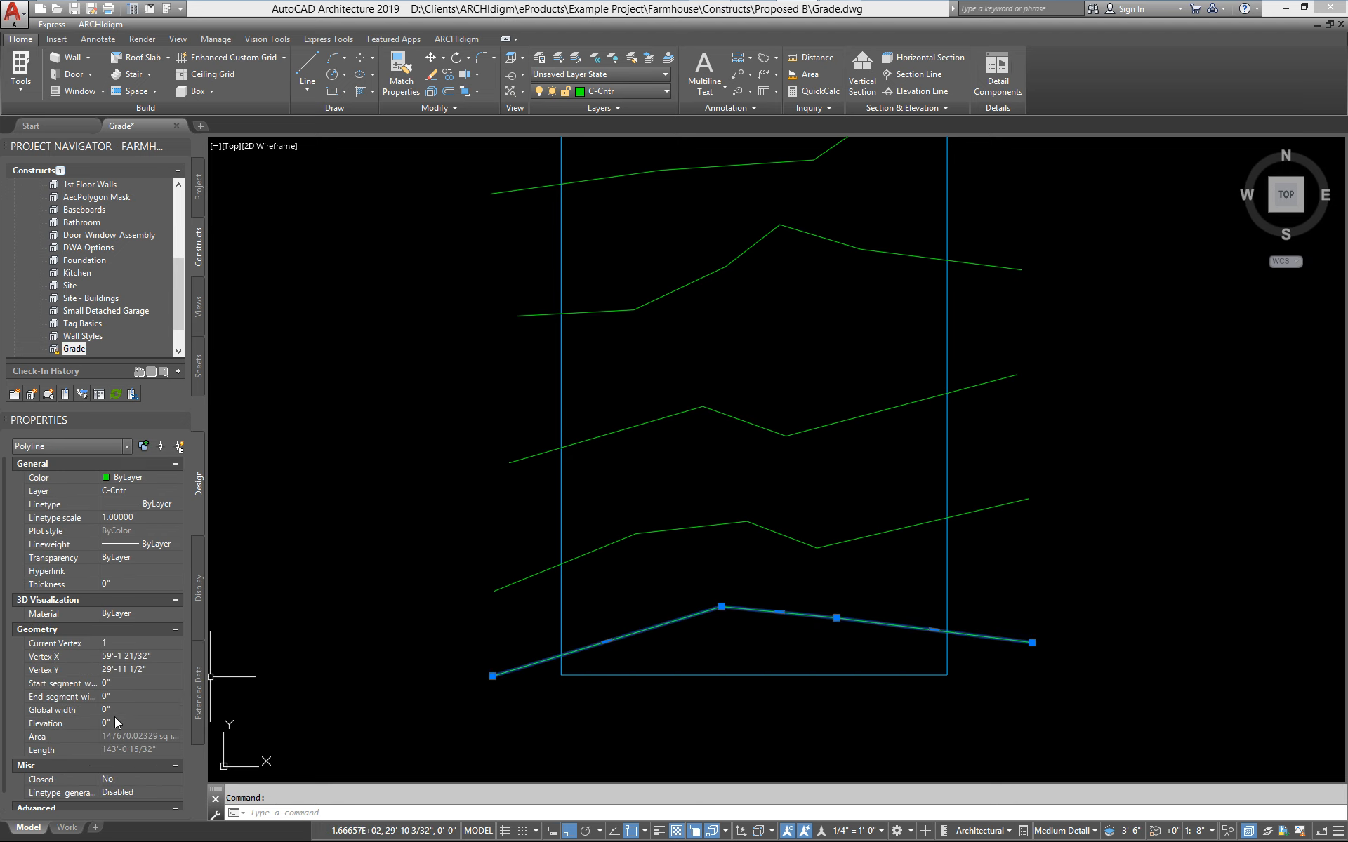
key(Escape)
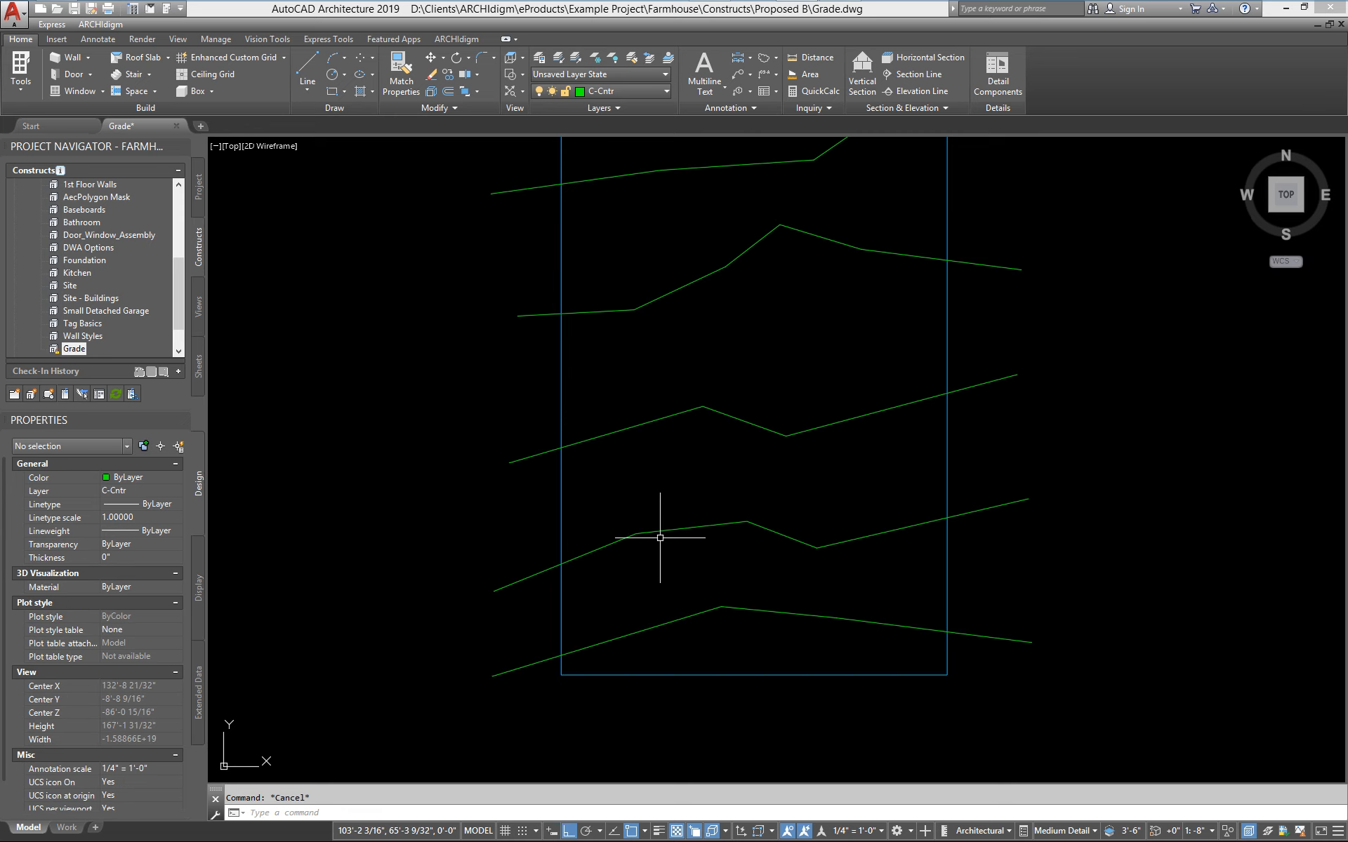
click(647, 532)
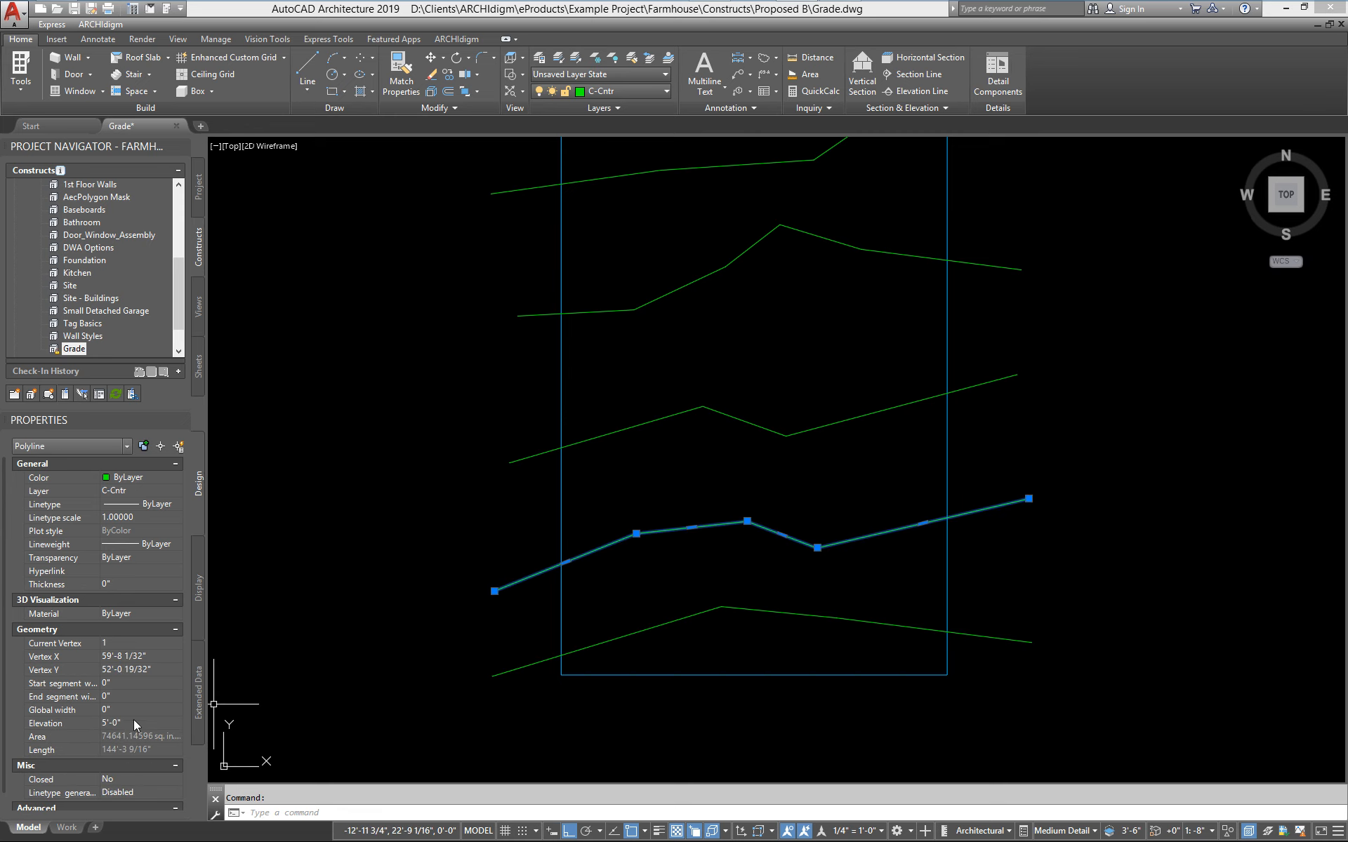
key(Escape)
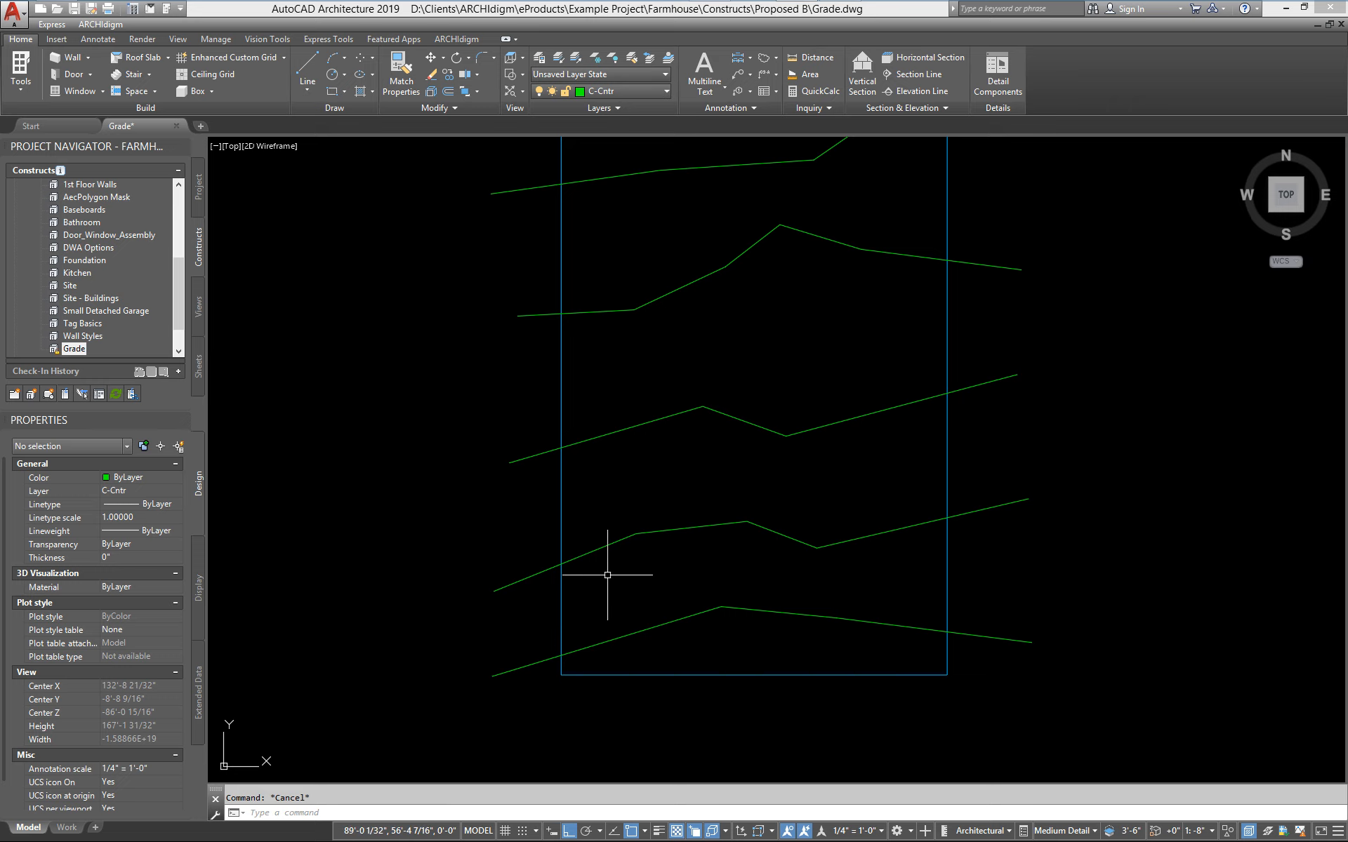
middle_drag(607, 575, 593, 618)
scroll(611, 535, down, 1)
middle_drag(611, 536, 561, 525)
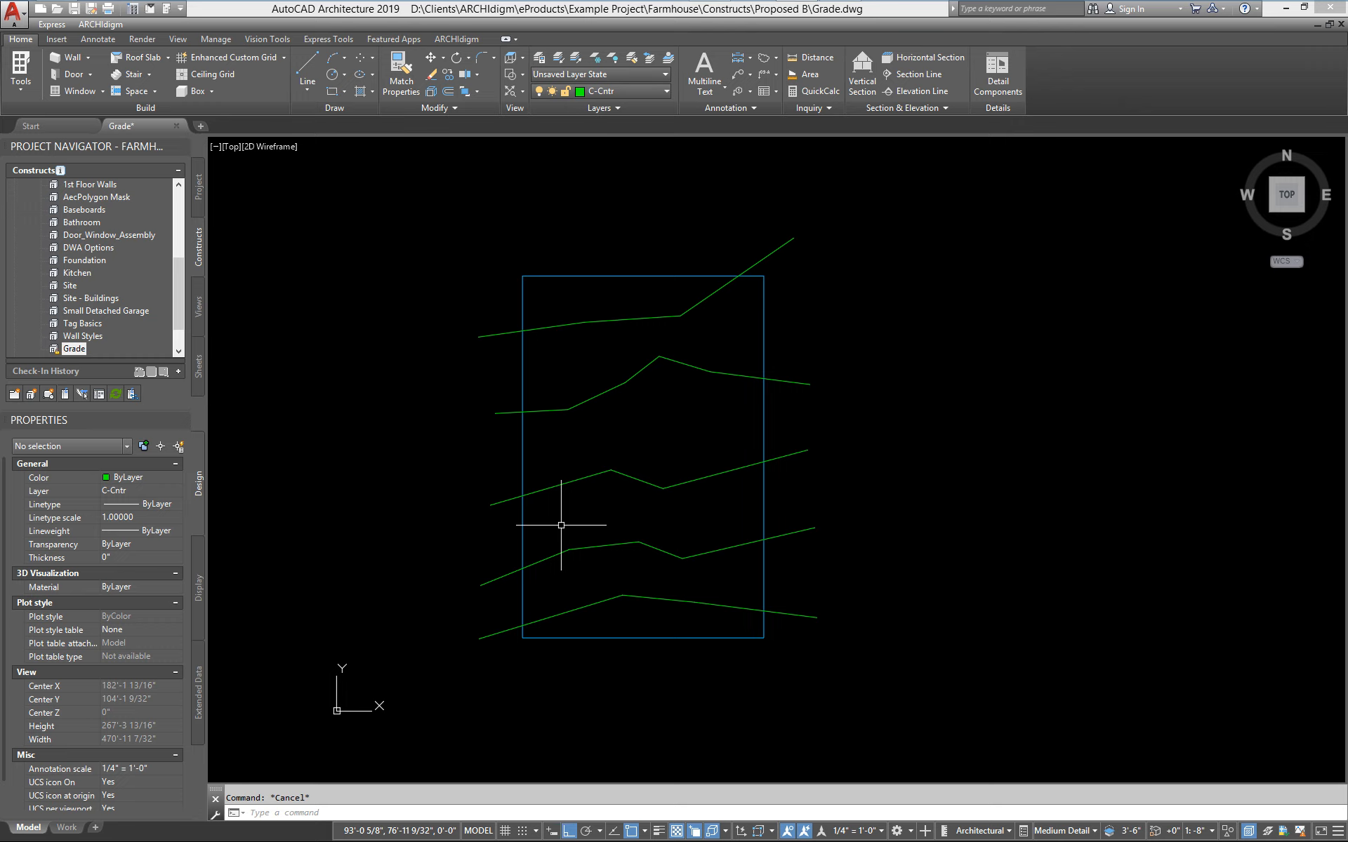
text(drape)
key(Return)
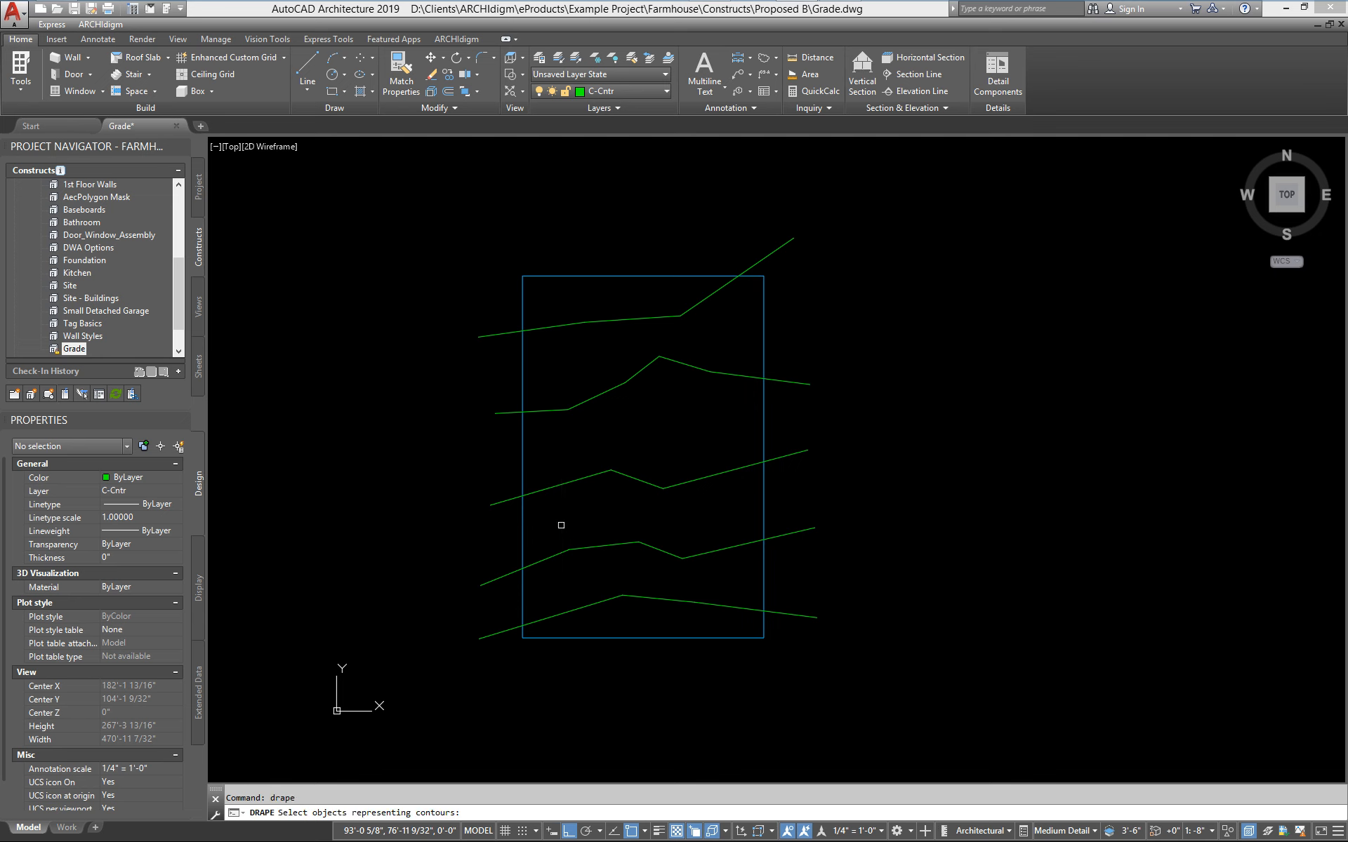
key(Escape)
Open the Content Browser and go into the Streets 25.1 Kit catalog
mouse_move(833, 14)
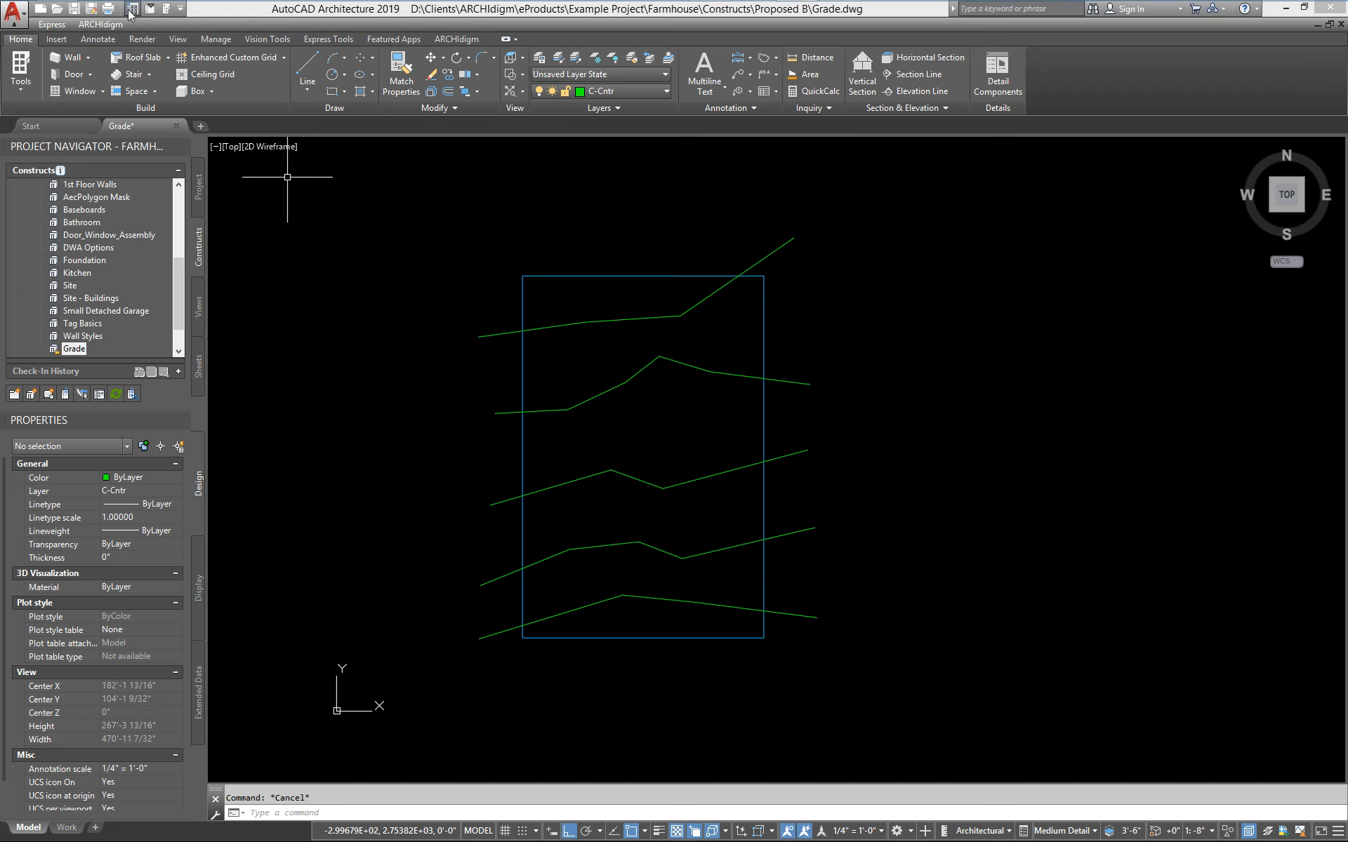
key(ctrl+4)
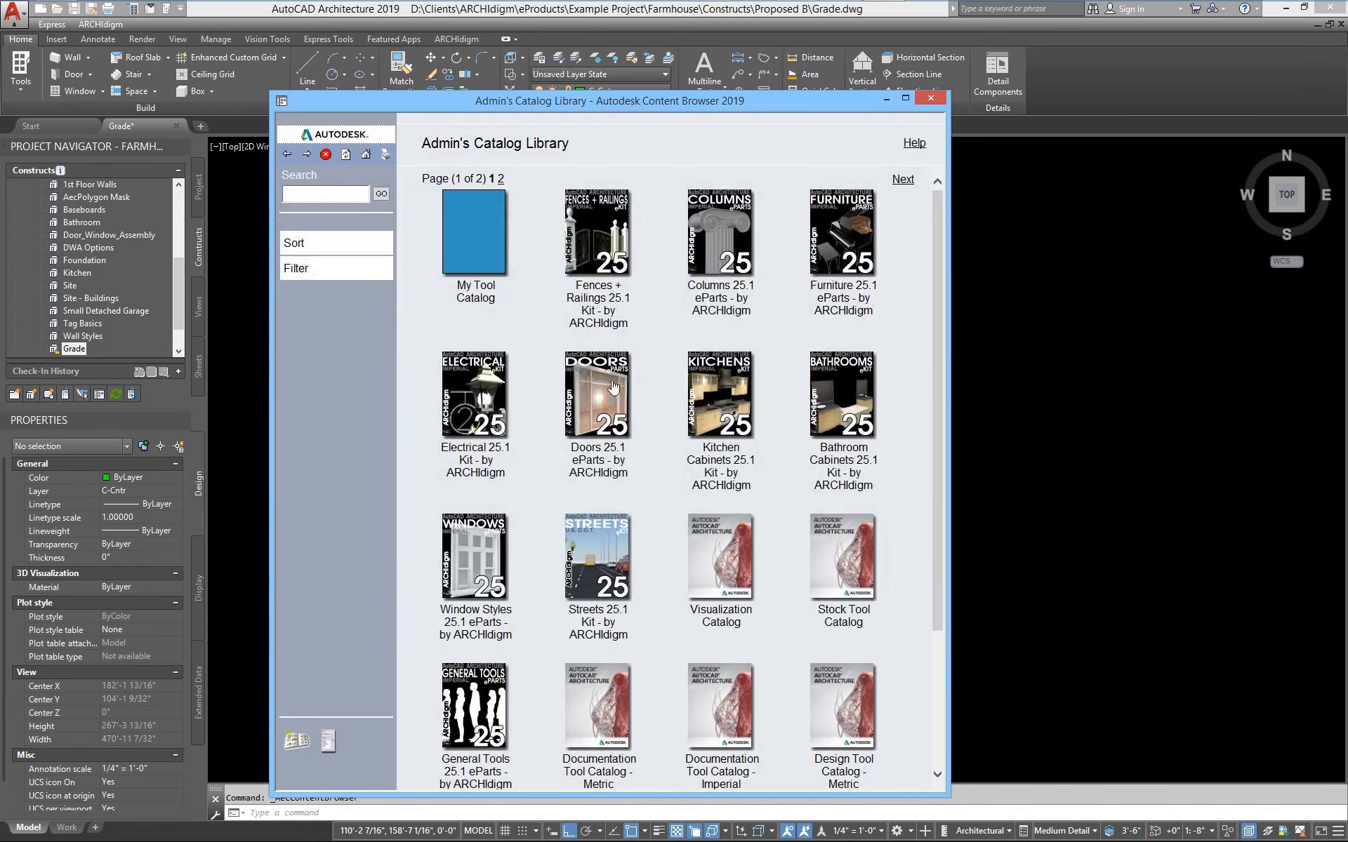
click(599, 555)
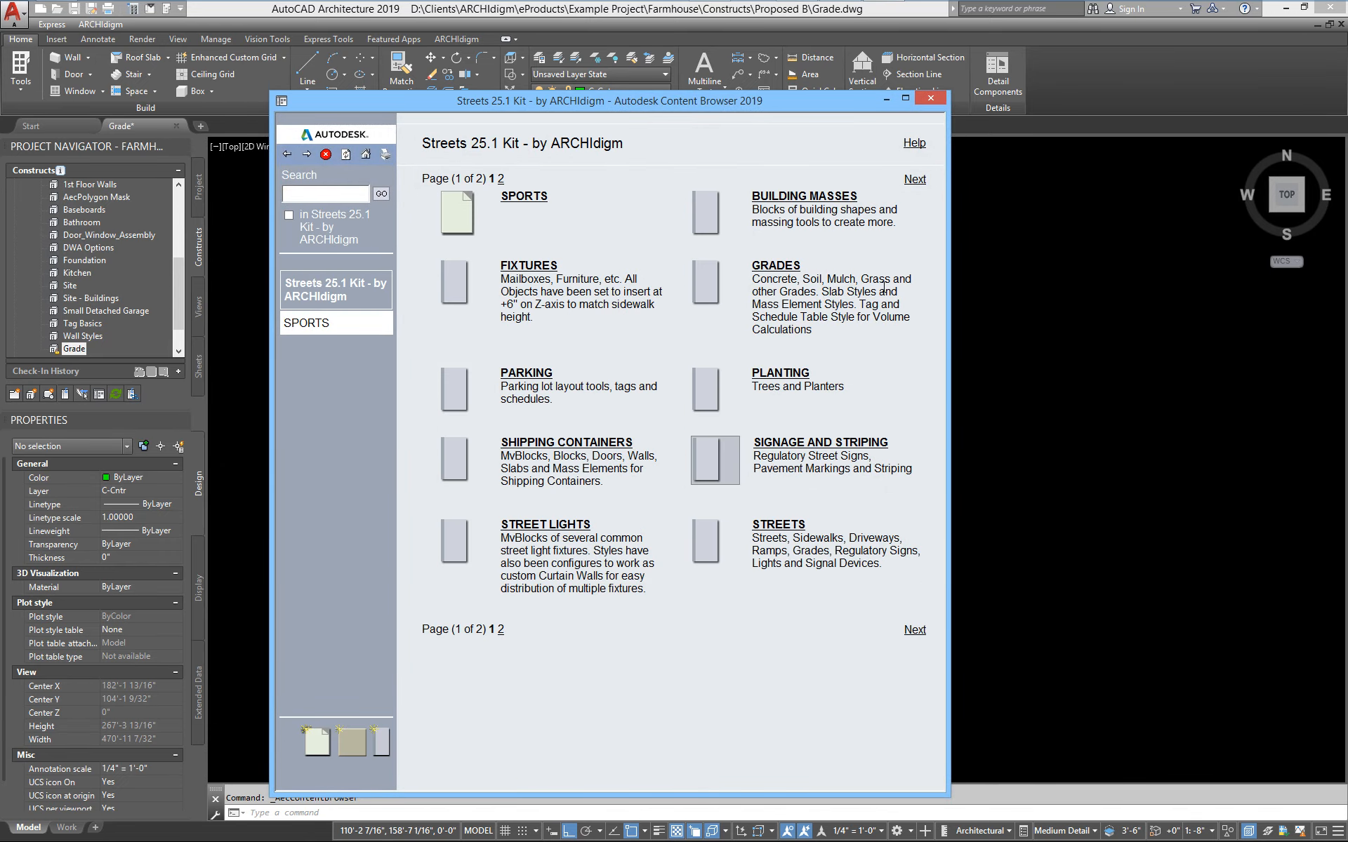
Open the GRADES category of the catalog and review its terrain and volume tools
click(769, 268)
click(730, 263)
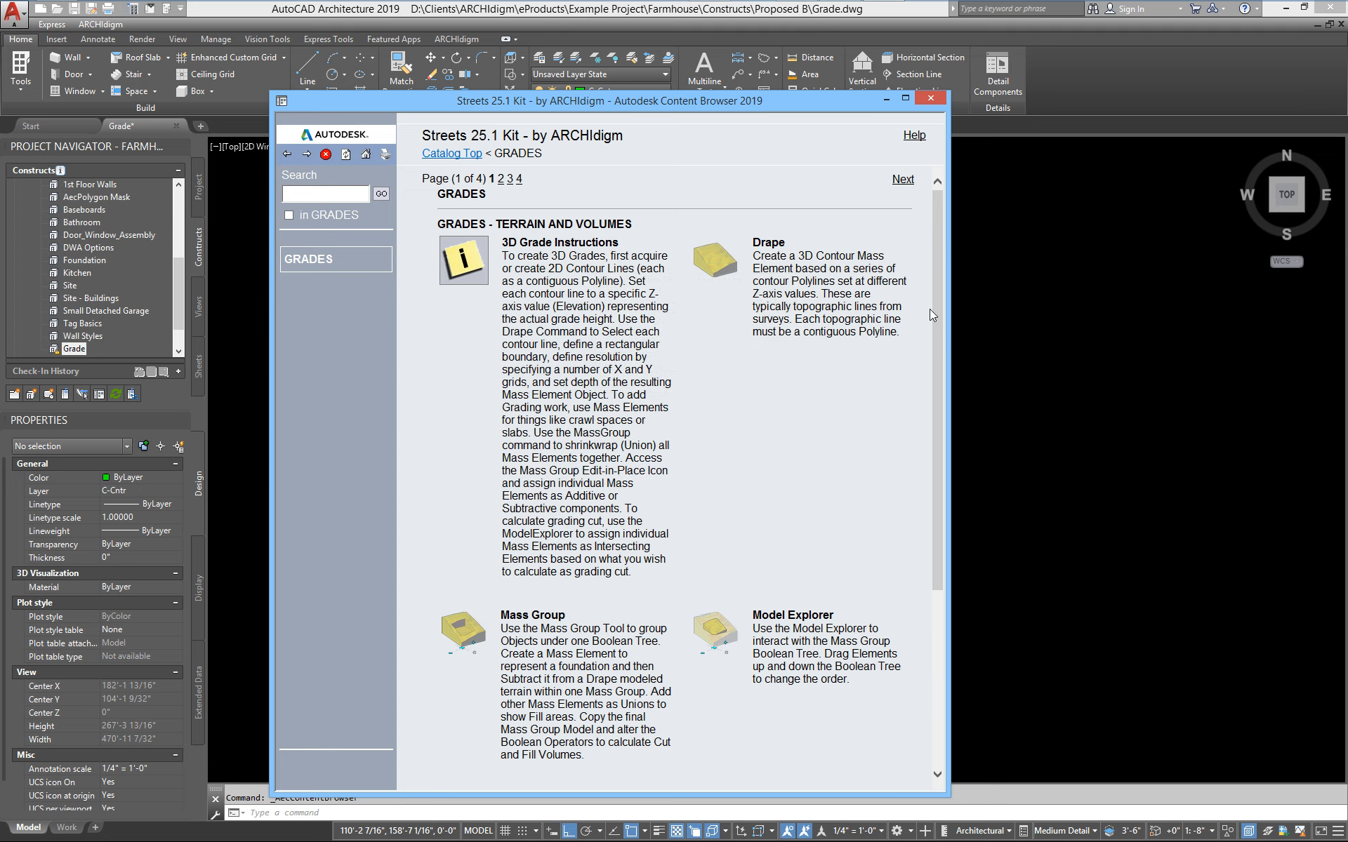
drag(933, 309, 929, 507)
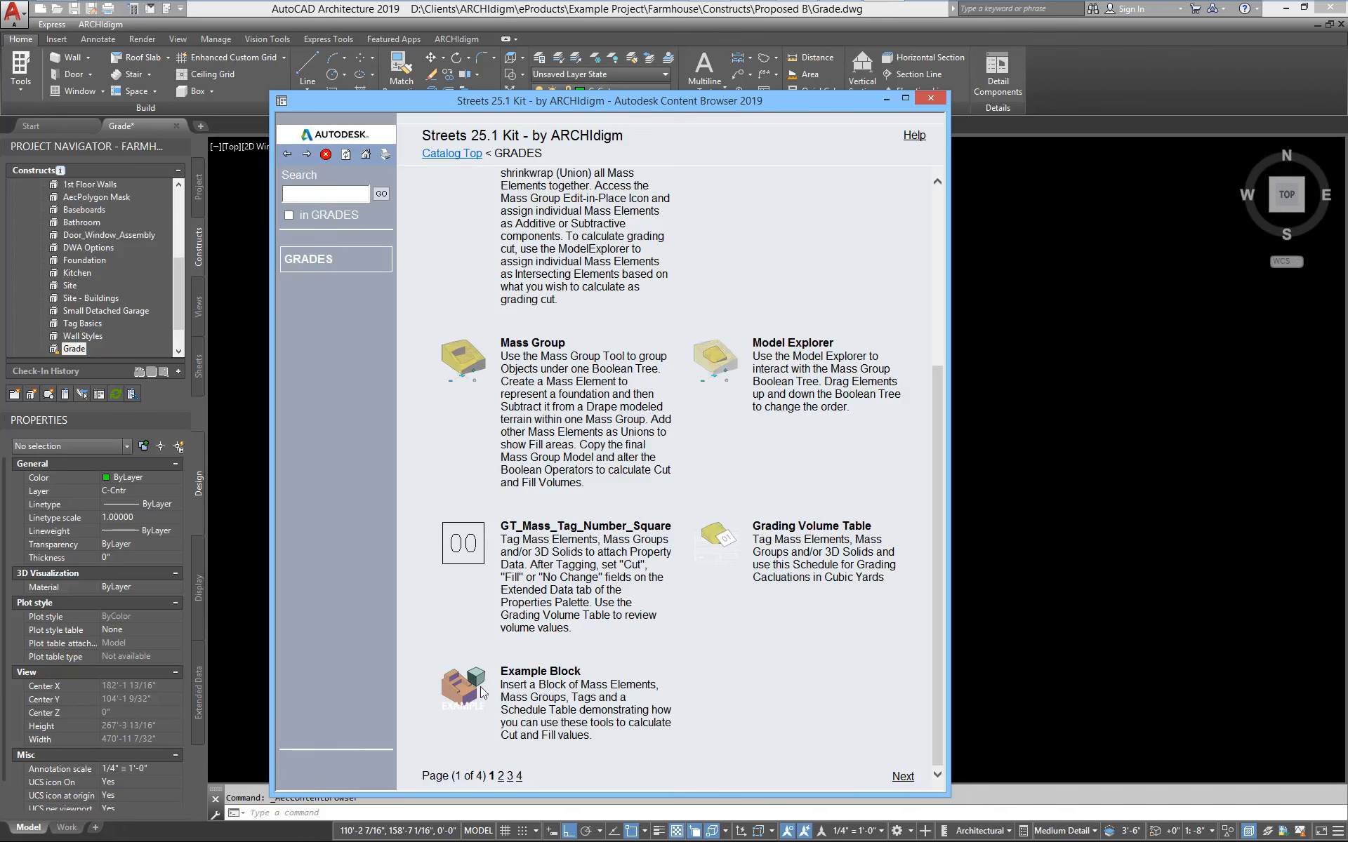
mouse_move(480, 685)
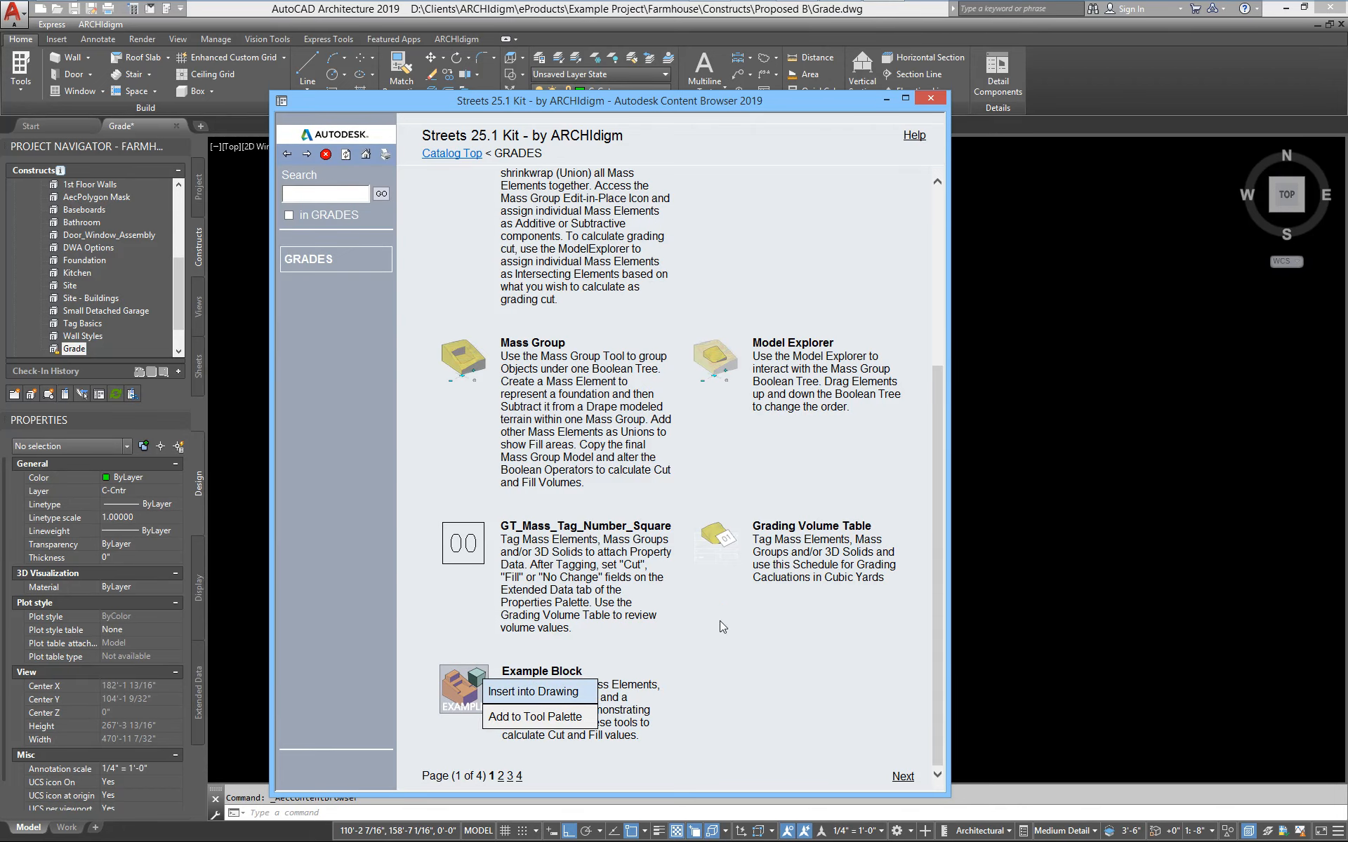
drag(940, 453, 934, 234)
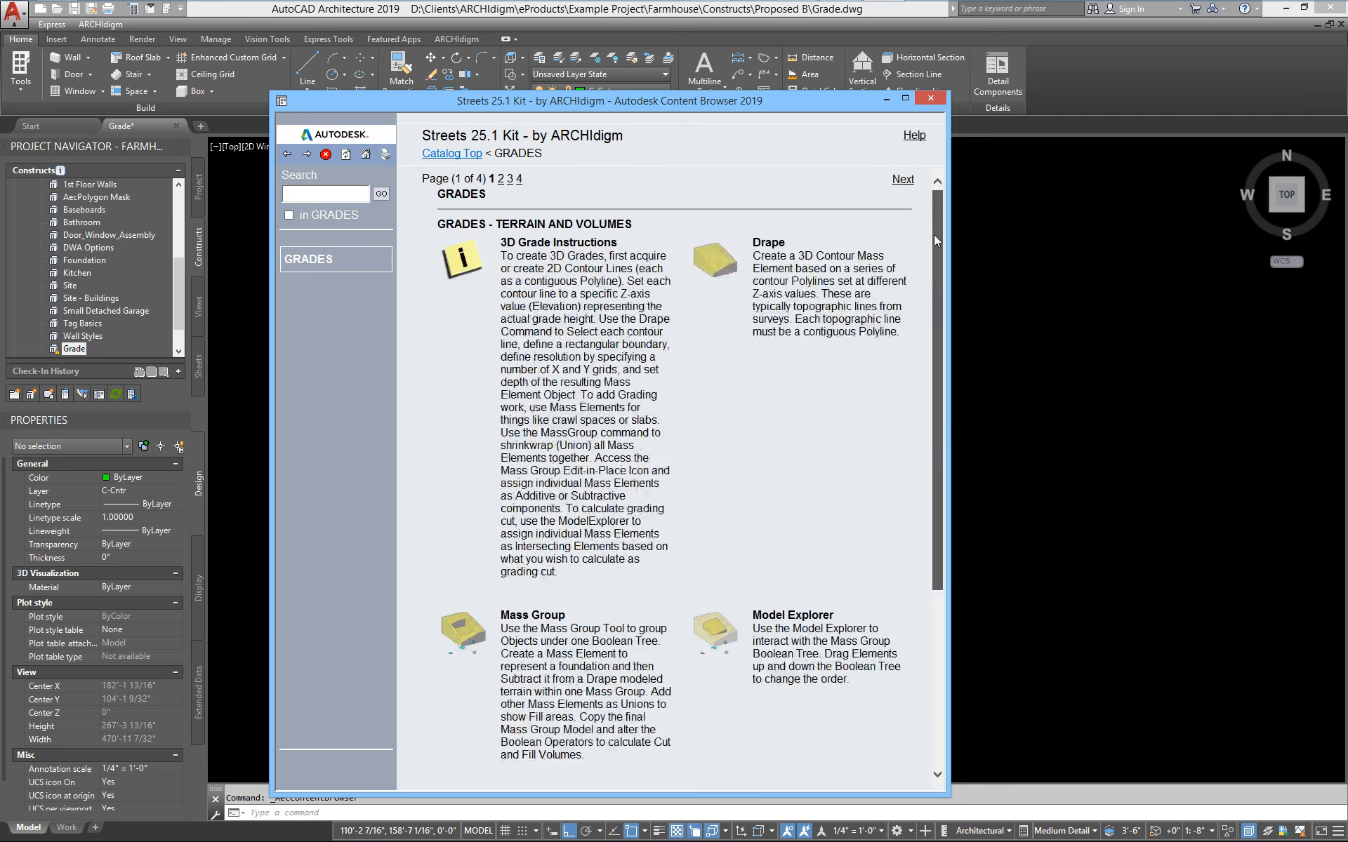
Start the Drape tool on all five contour polylines, keeping the contours and generating a regular mesh
click(758, 263)
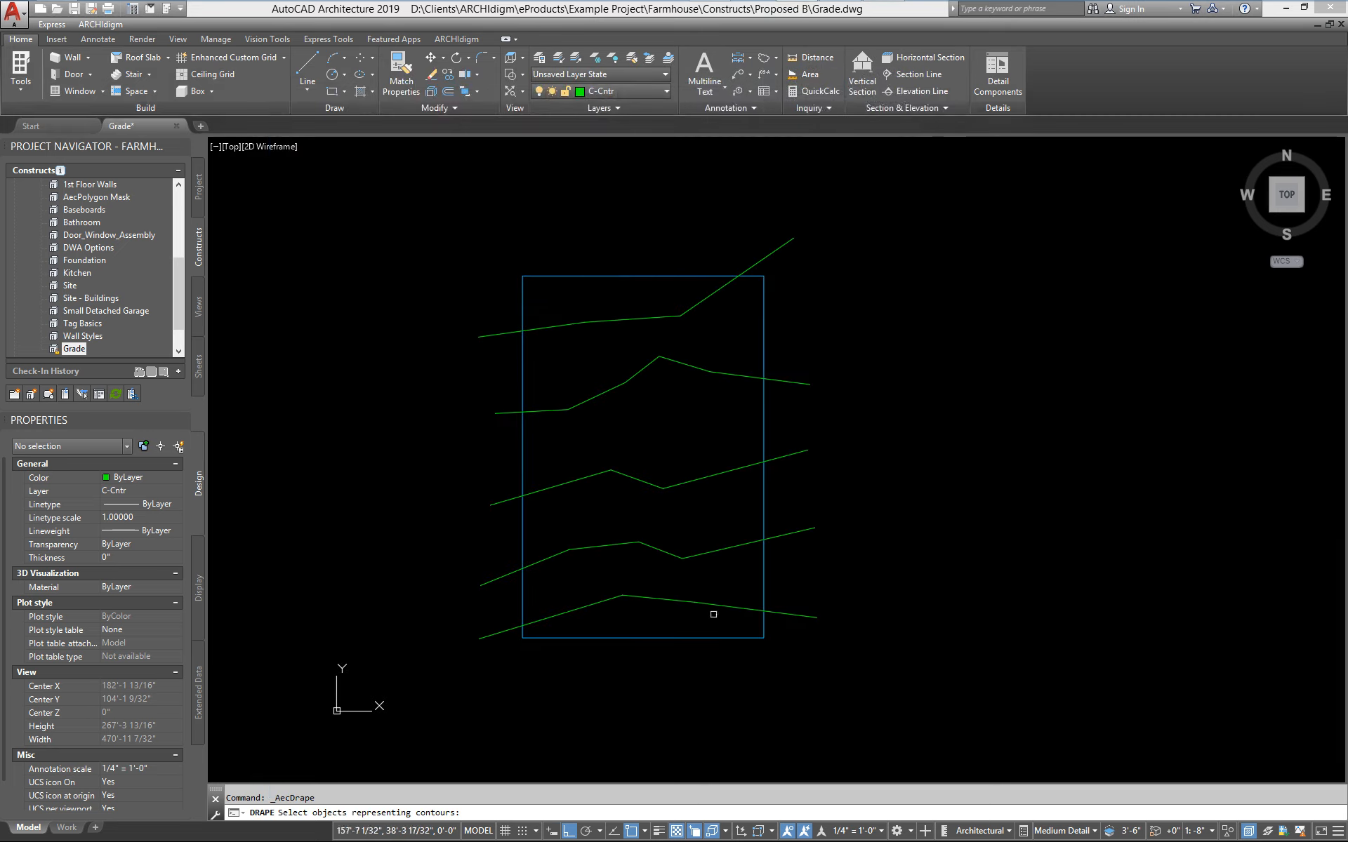
click(650, 612)
click(573, 314)
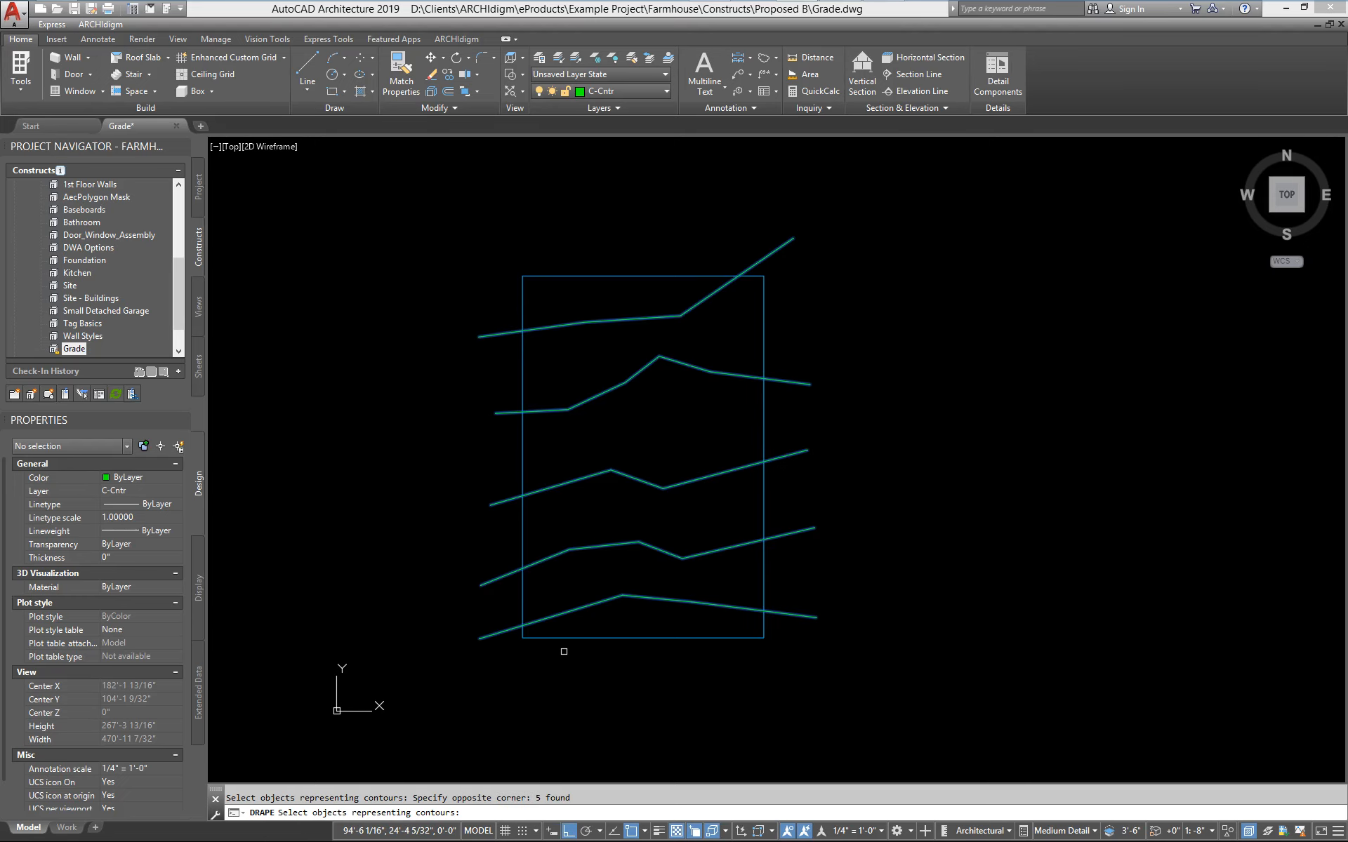
key(Return)
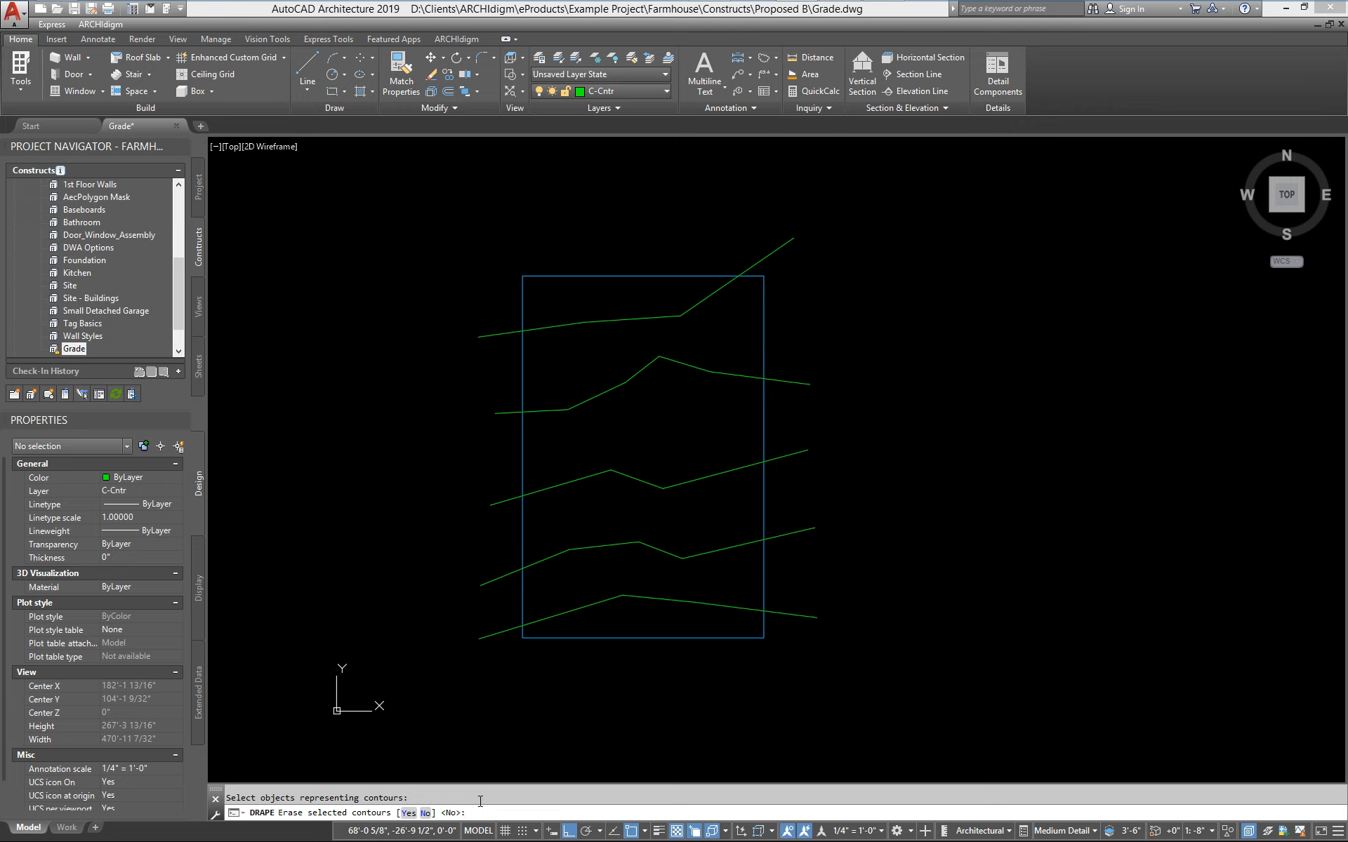
text(n)
key(Return)
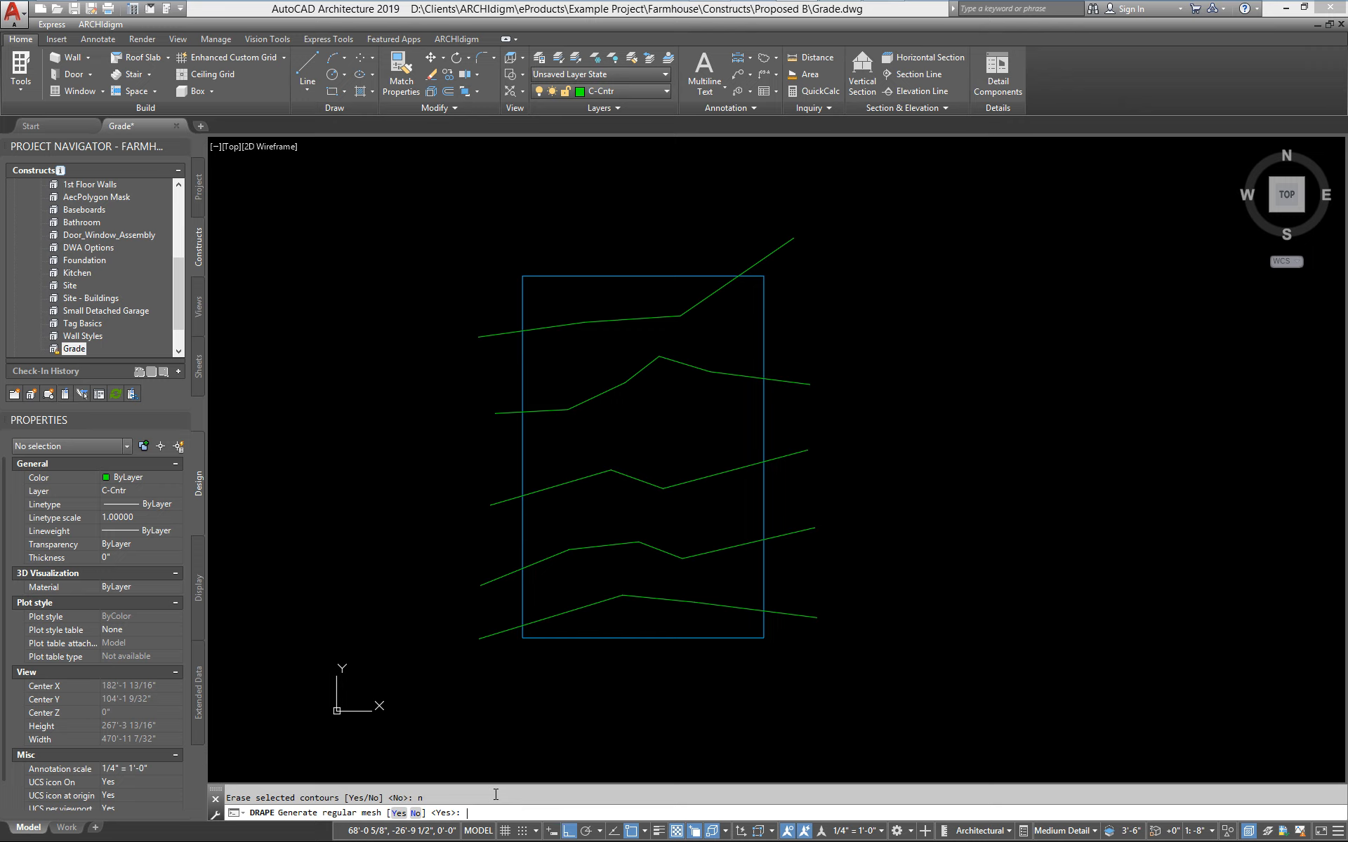
key(Return)
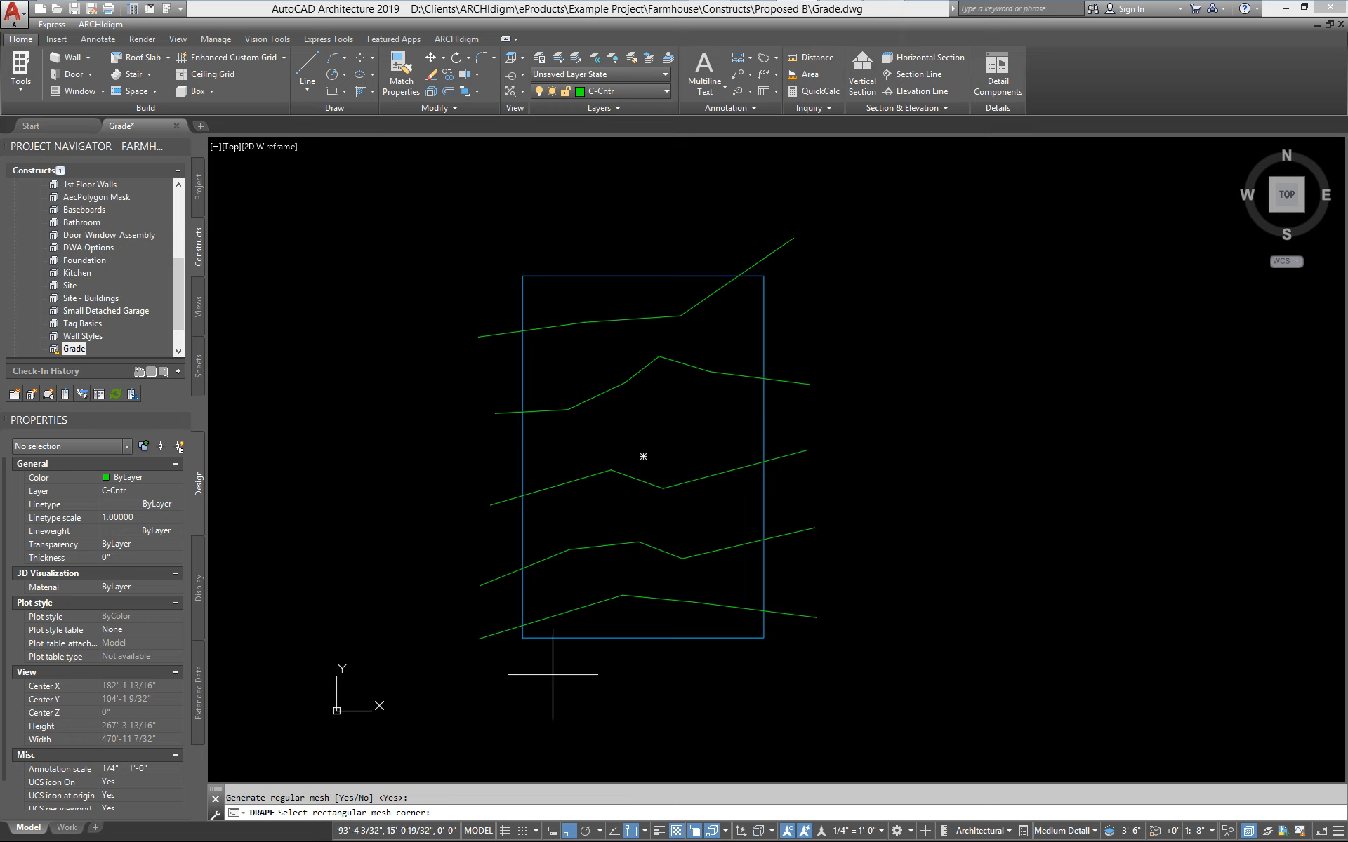
Fit the drape mesh to the boundary rectangle's opposite corners, with 50 subdivisions along Y and a 2' base thickness
click(525, 636)
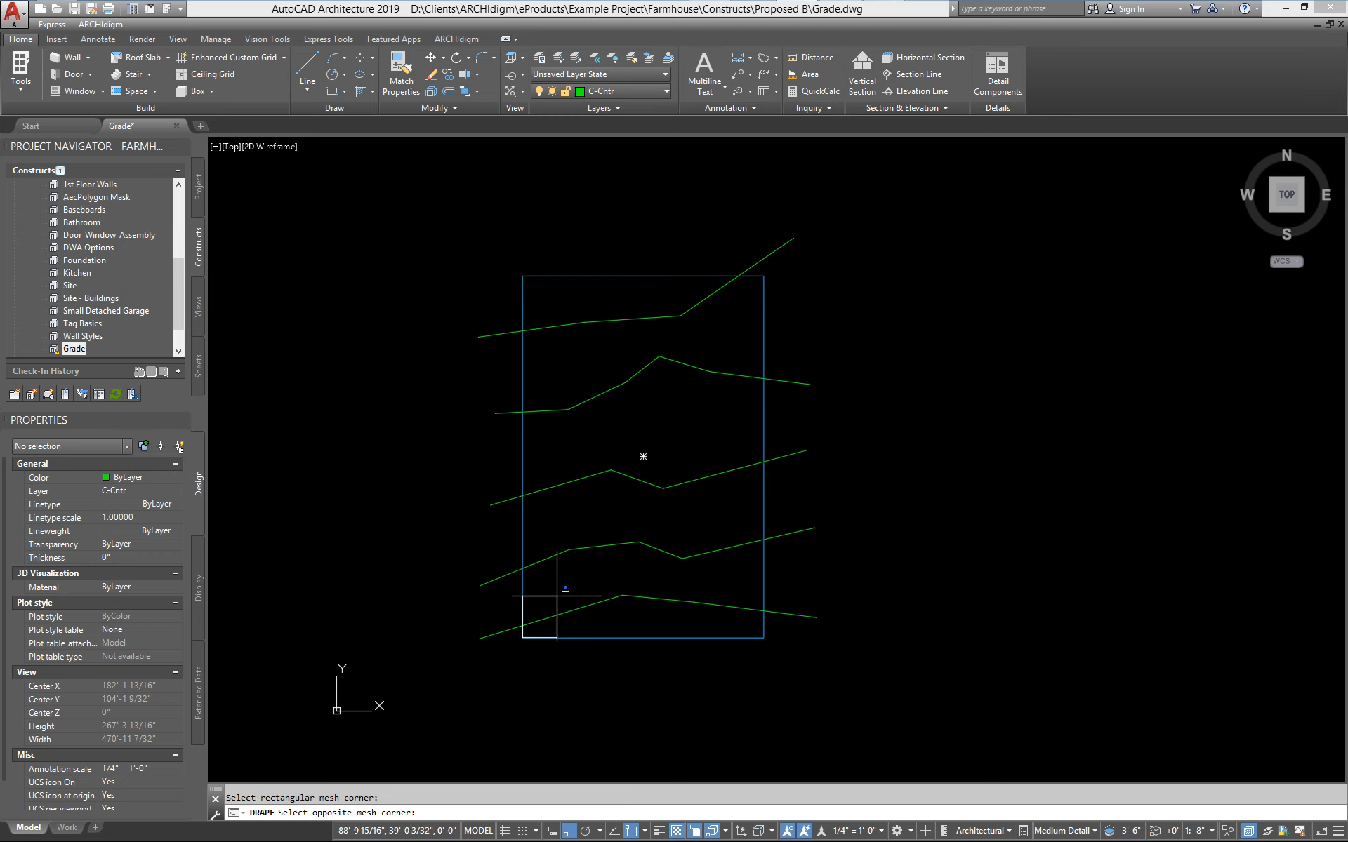
click(765, 275)
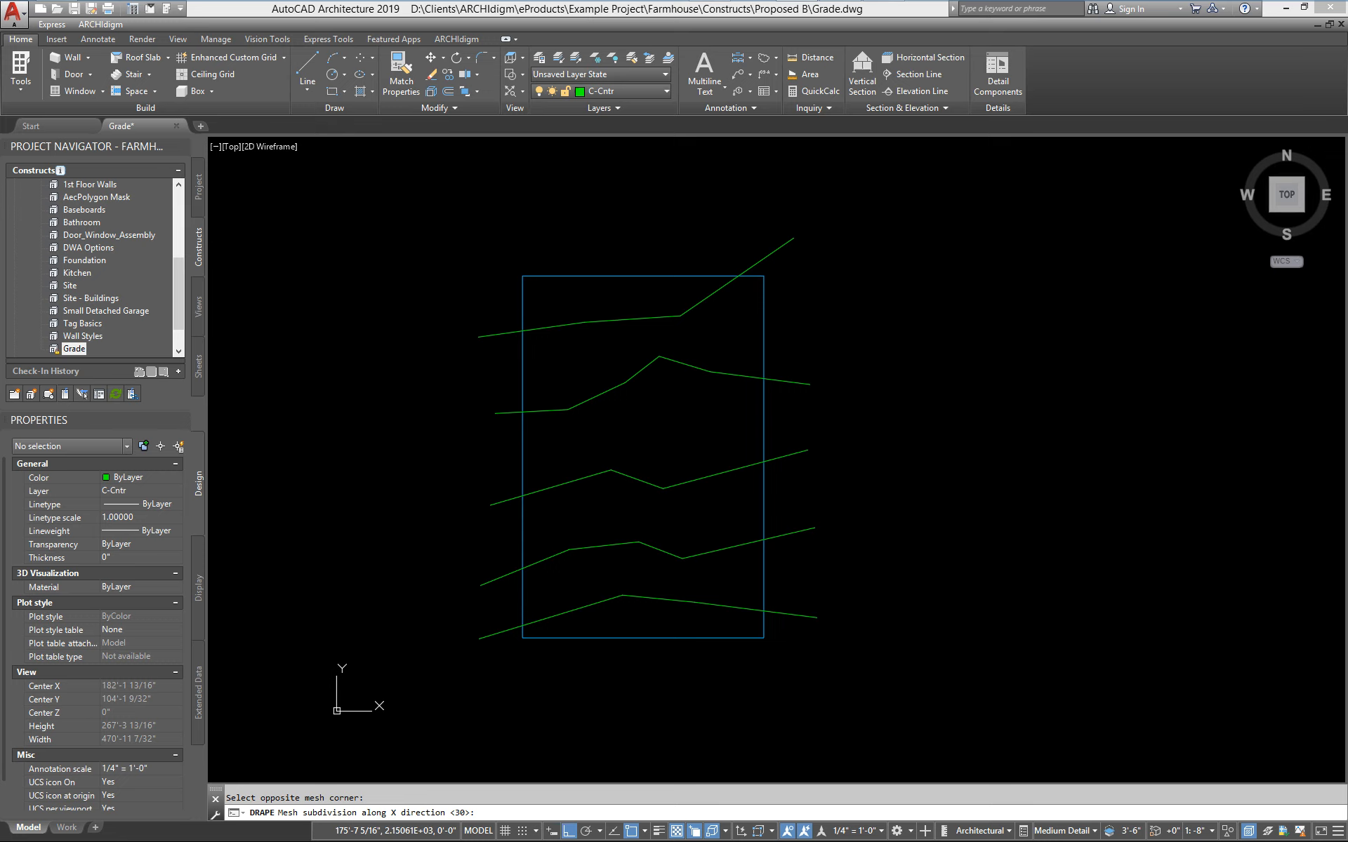
key(Return)
key(Return)
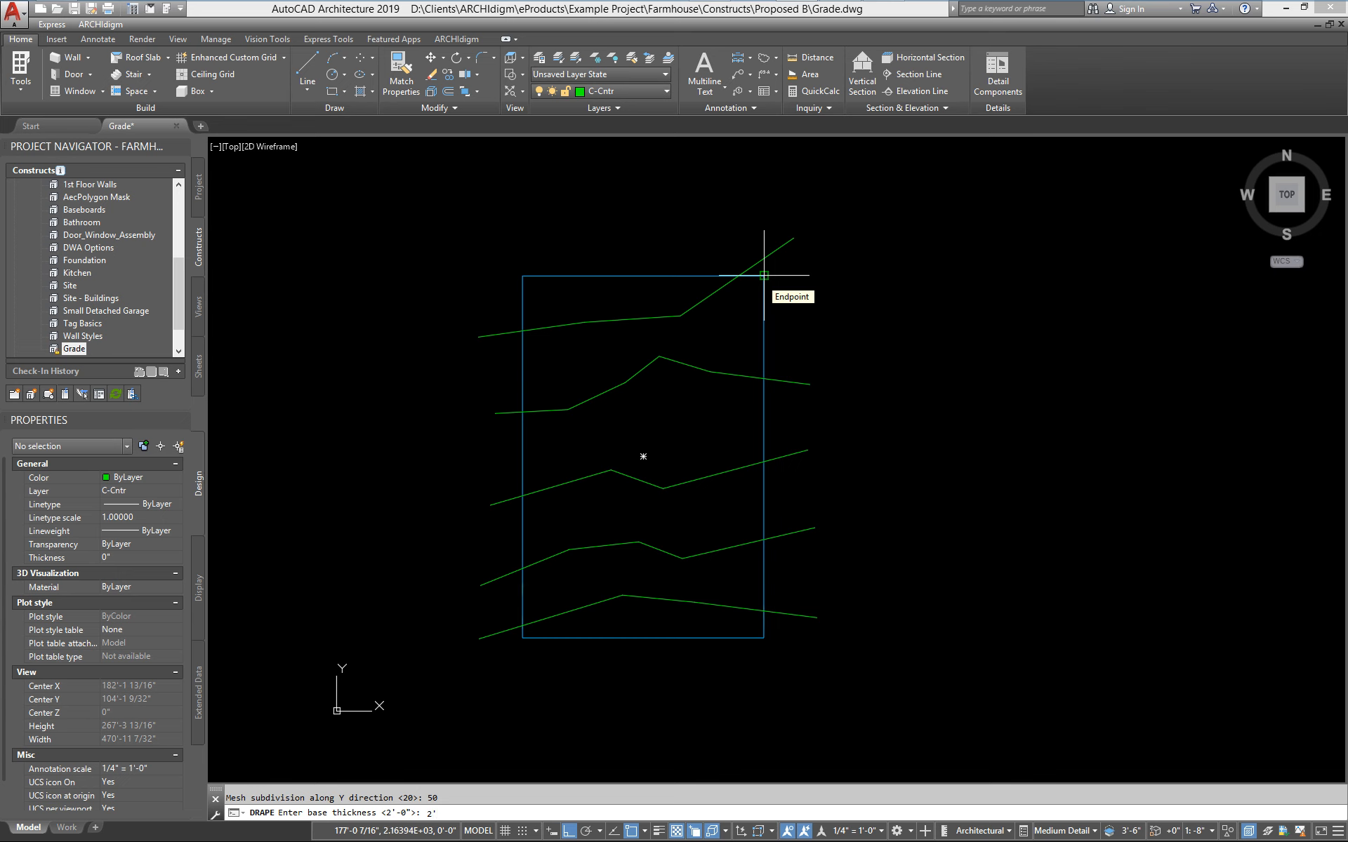
key(Return)
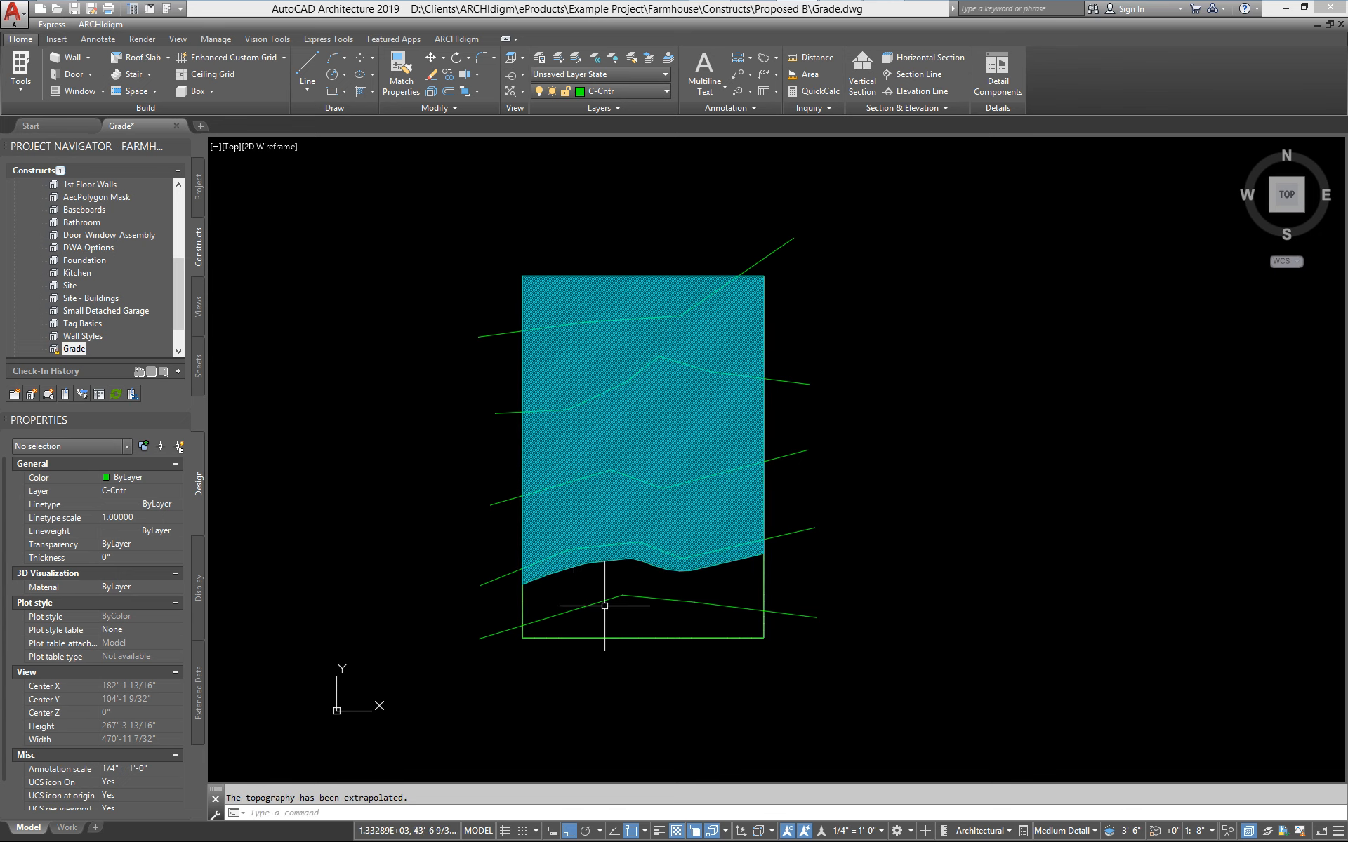
Examine the draped terrain in 3D, checking its slope and base thickness against the contours and boundary rectangle
mouse_move(625, 621)
shift+middle_down()
mouse_move(656, 617)
mouse_move(742, 518)
shift+middle_up()
shift+middle_drag(719, 525, 667, 446)
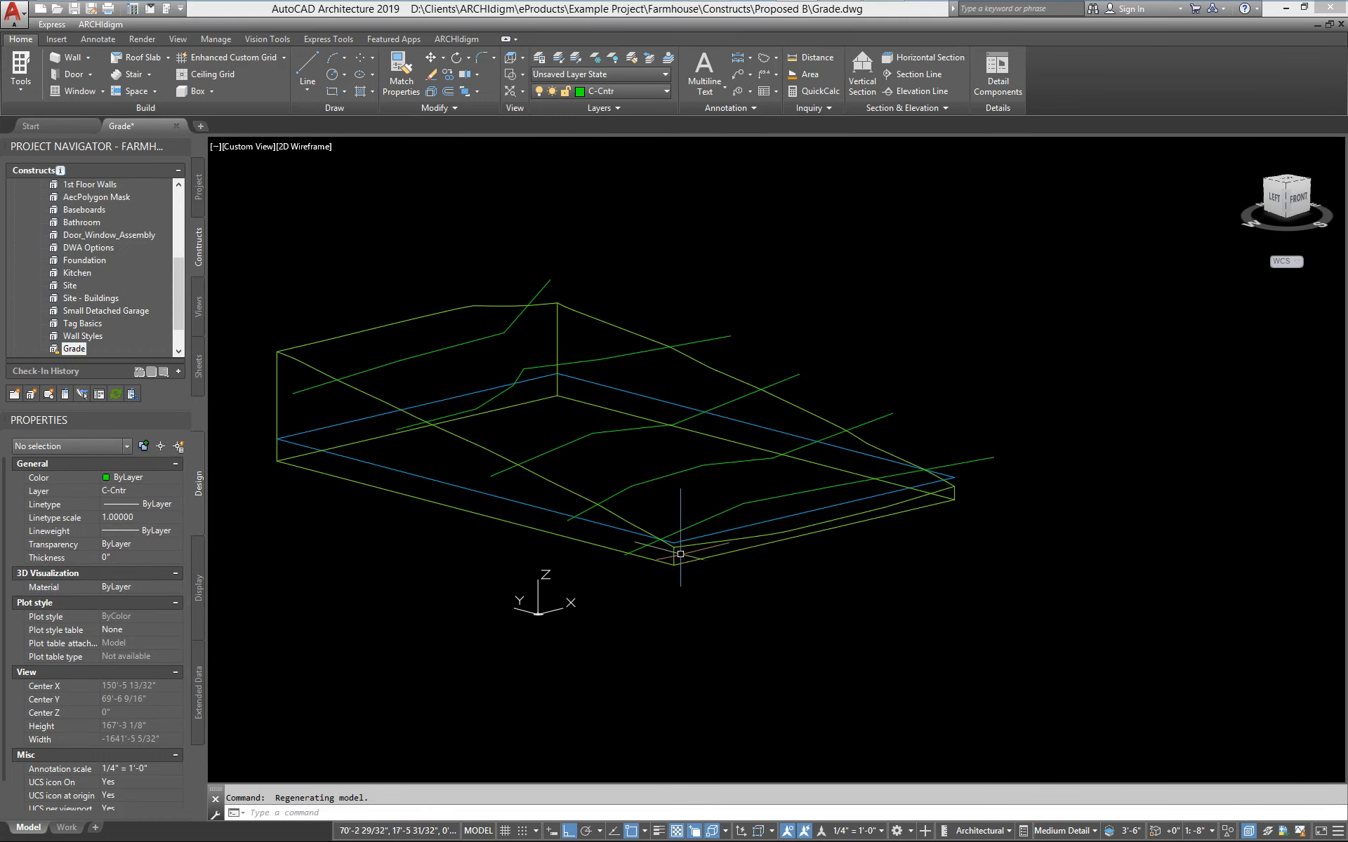
scroll(666, 539, up, 5)
scroll(680, 563, down, 2)
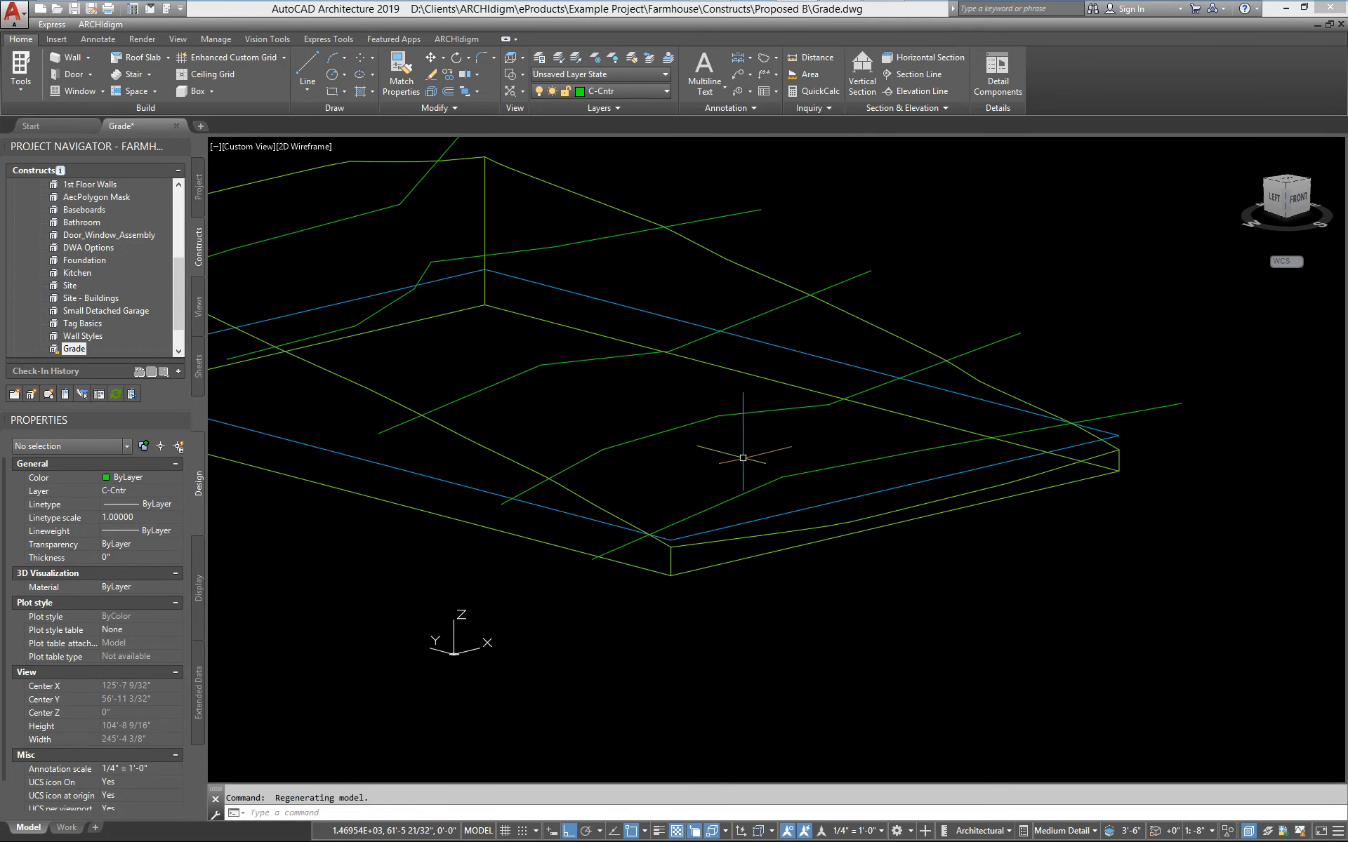
shift+middle_drag(743, 458, 812, 557)
scroll(728, 480, down, 2)
scroll(817, 580, up, 2)
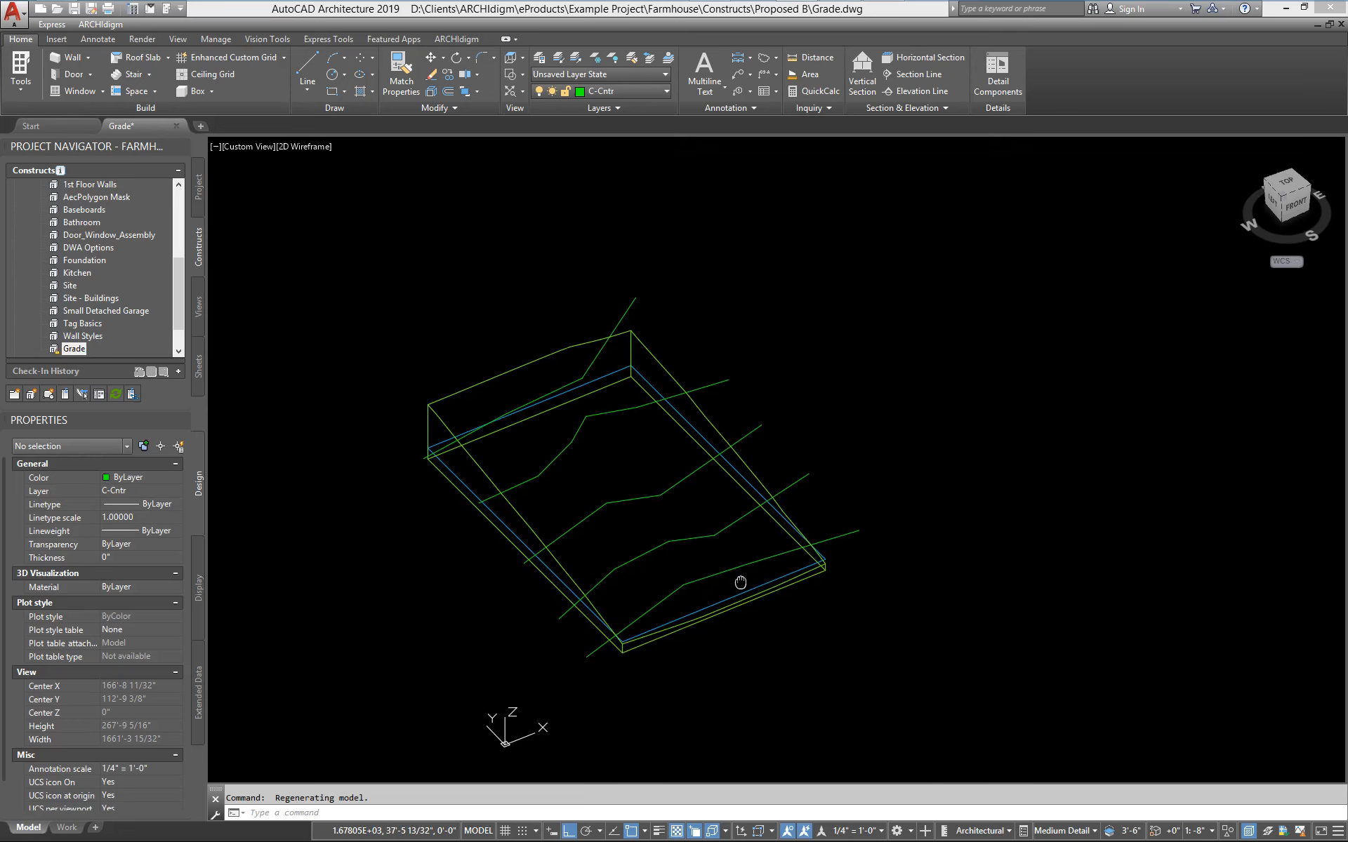
scroll(737, 580, down, 3)
Copy the terrain mass element about 202' along the X axis, clear of the original
key(Return)
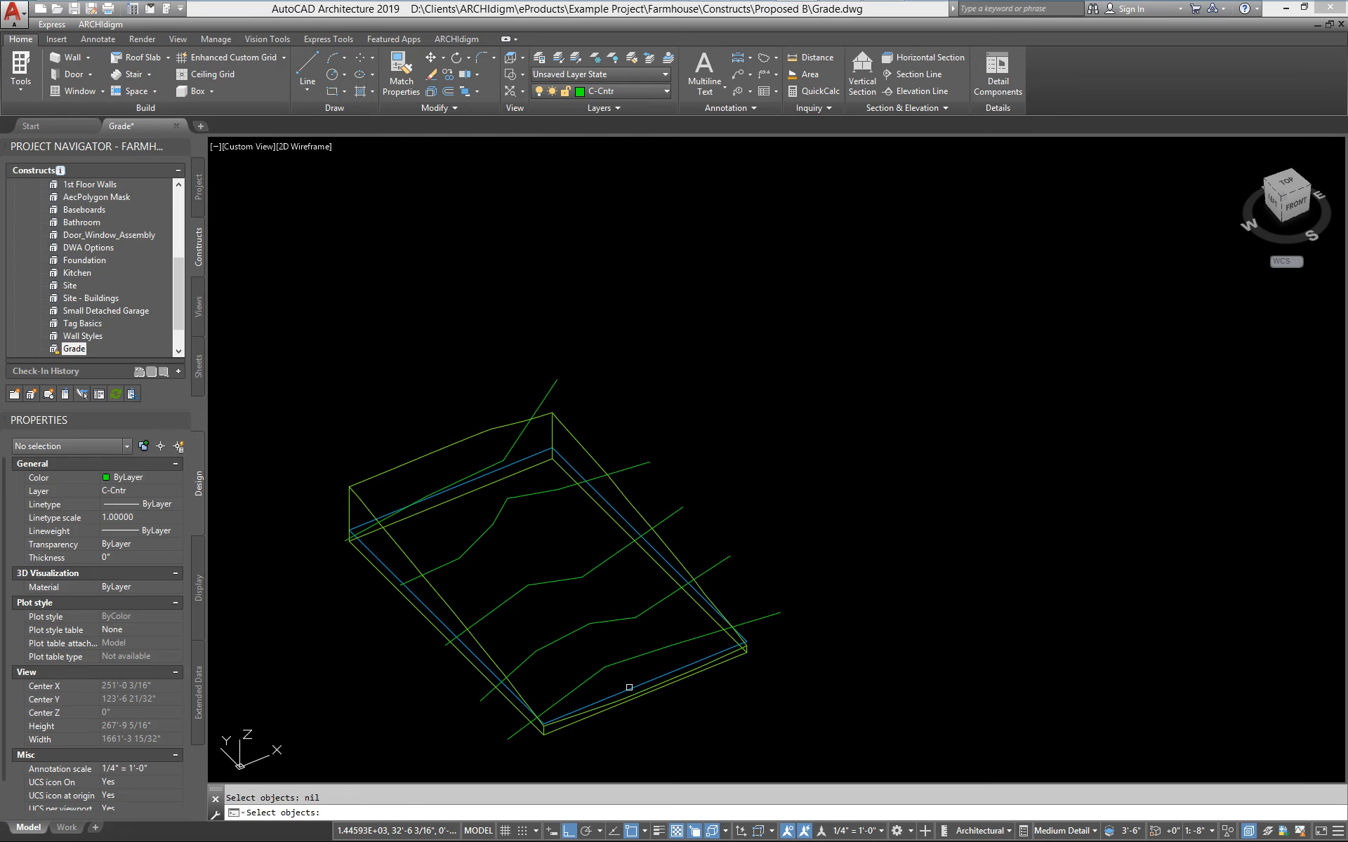
click(625, 692)
key(Return)
click(818, 550)
middle_drag(950, 531, 848, 532)
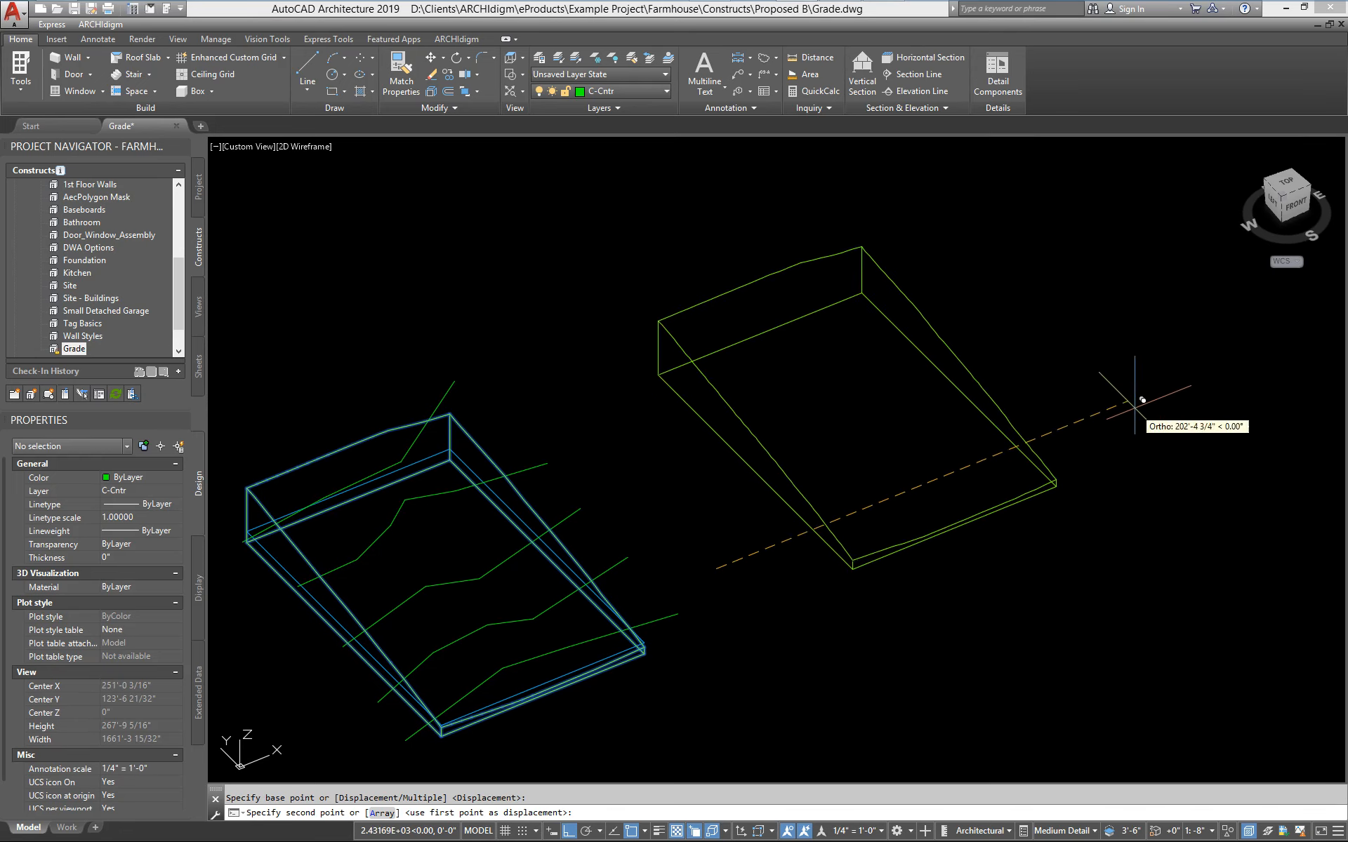
click(1123, 377)
Explode the copied terrain mass element once
key(Return)
click(879, 546)
click(862, 556)
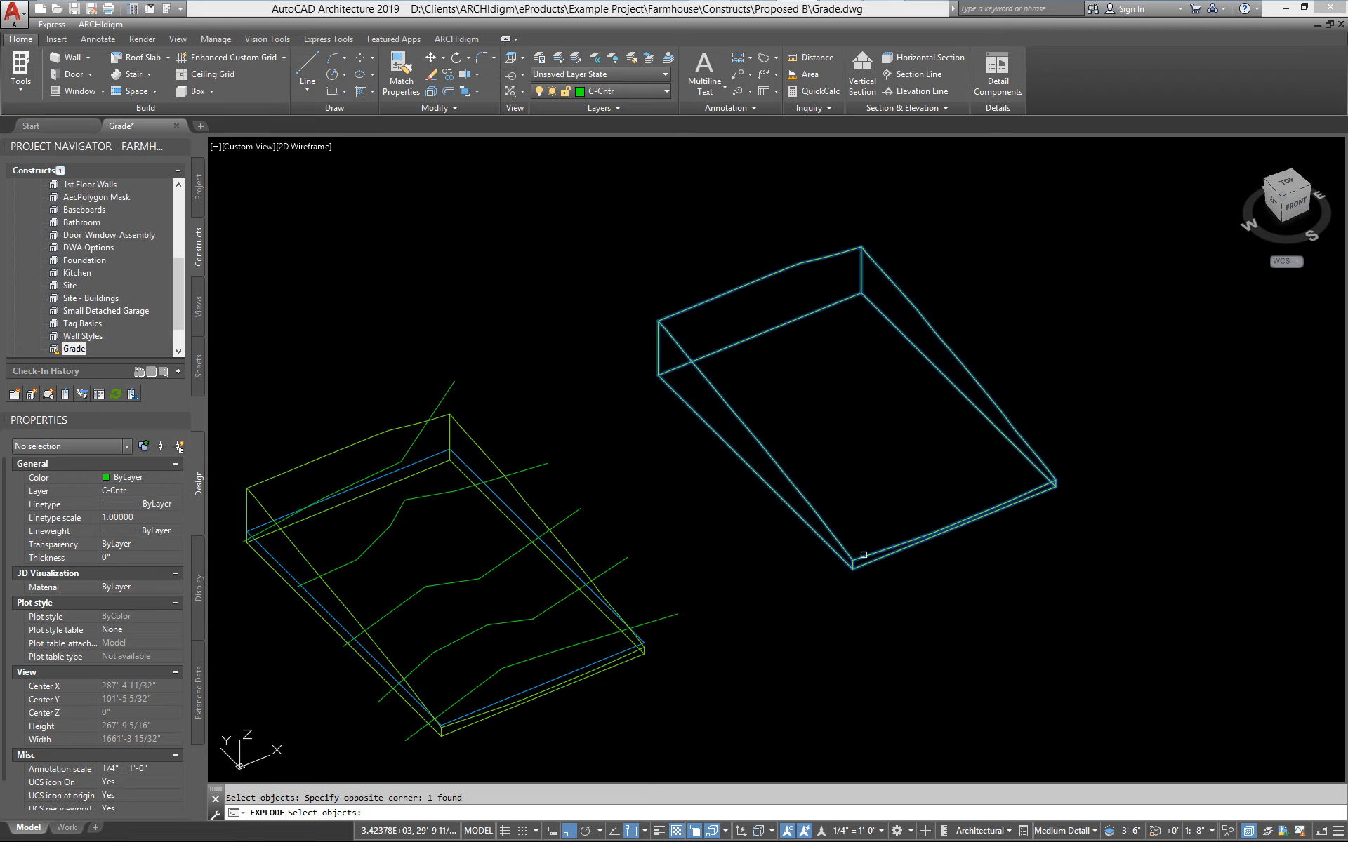
key(Return)
Examine the triangulated mesh on the exploded terrain copy, including its front corner and object type
scroll(897, 505, up, 4)
scroll(757, 568, up, 2)
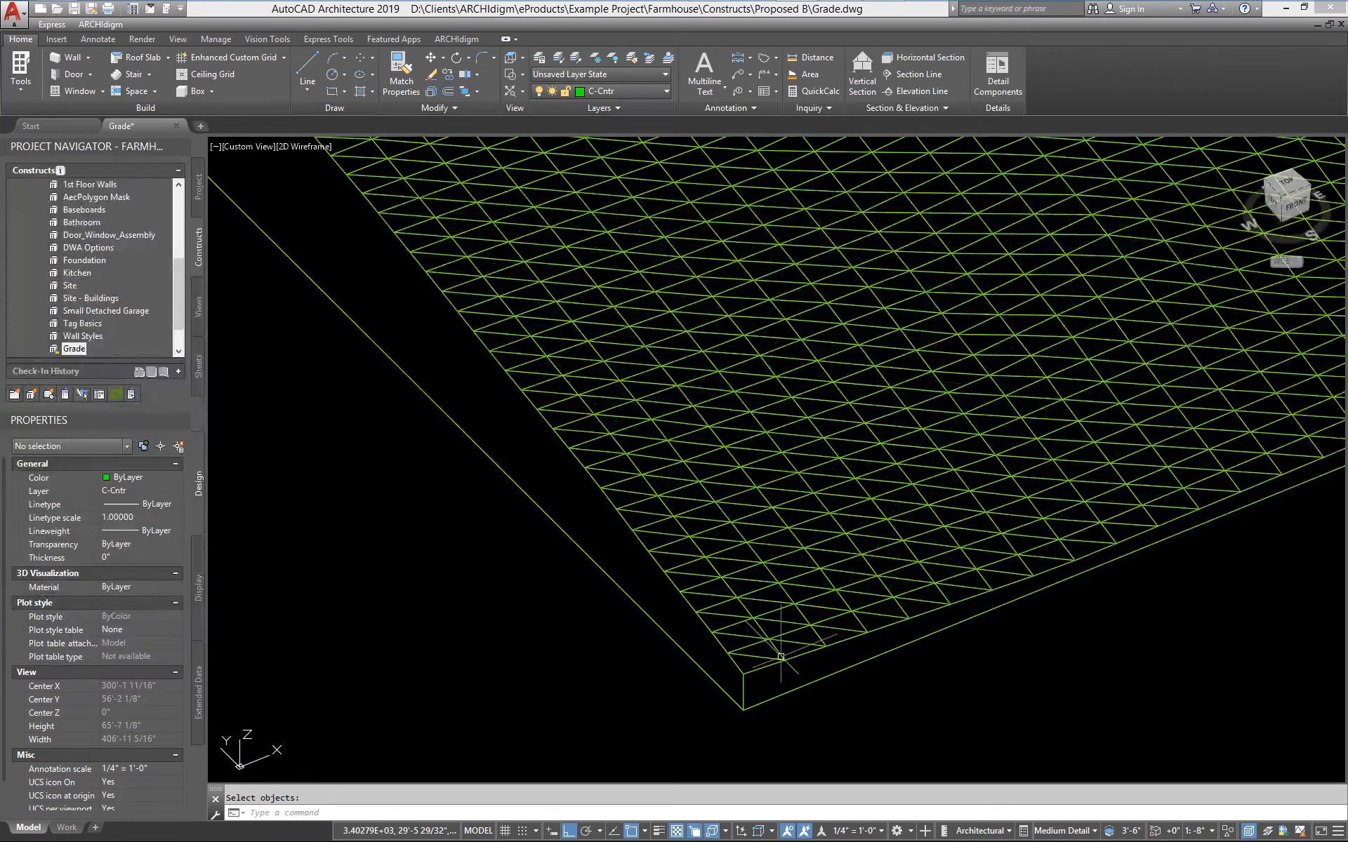
scroll(780, 657, down, 5)
middle_drag(793, 657, 685, 645)
scroll(681, 648, up, 5)
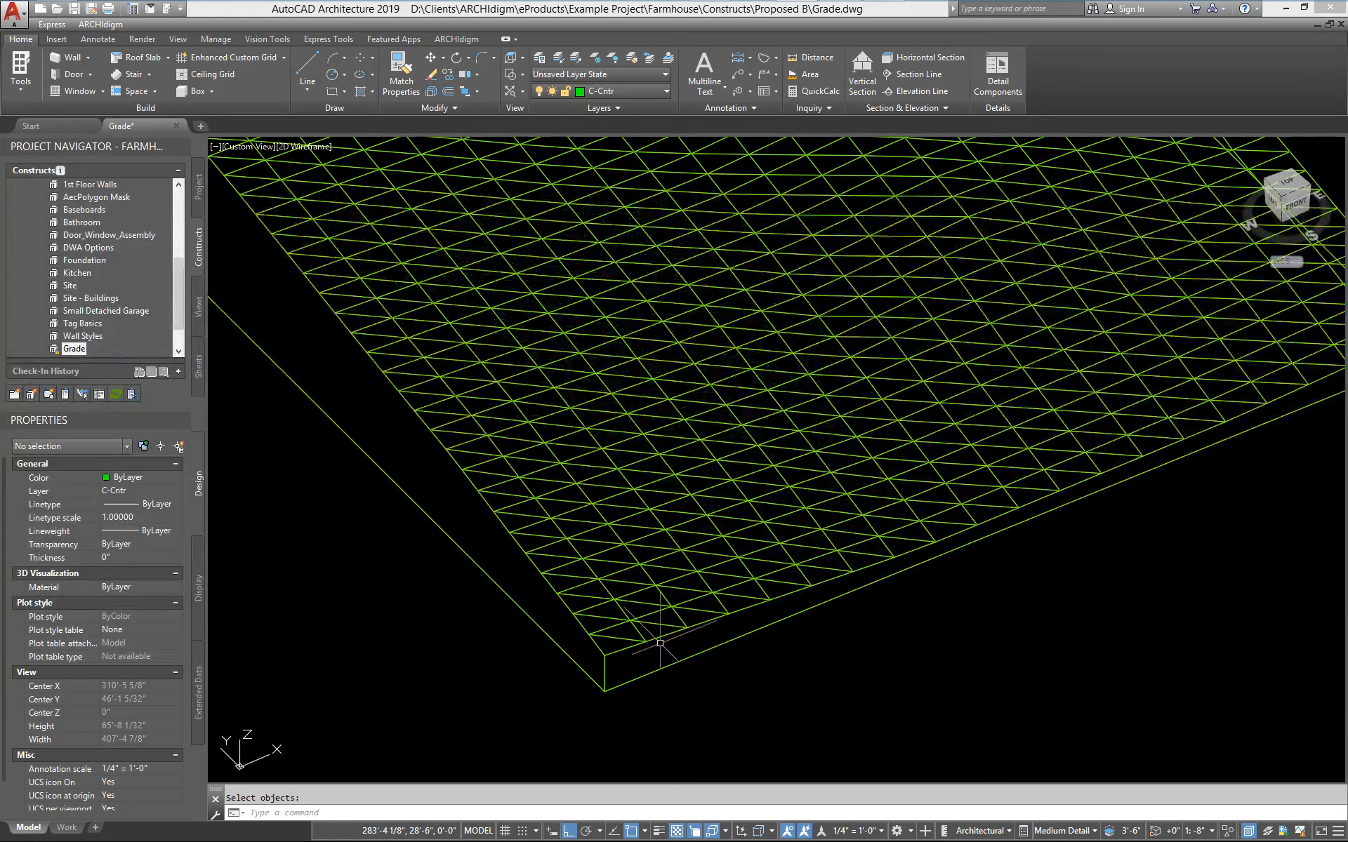
scroll(696, 641, down, 4)
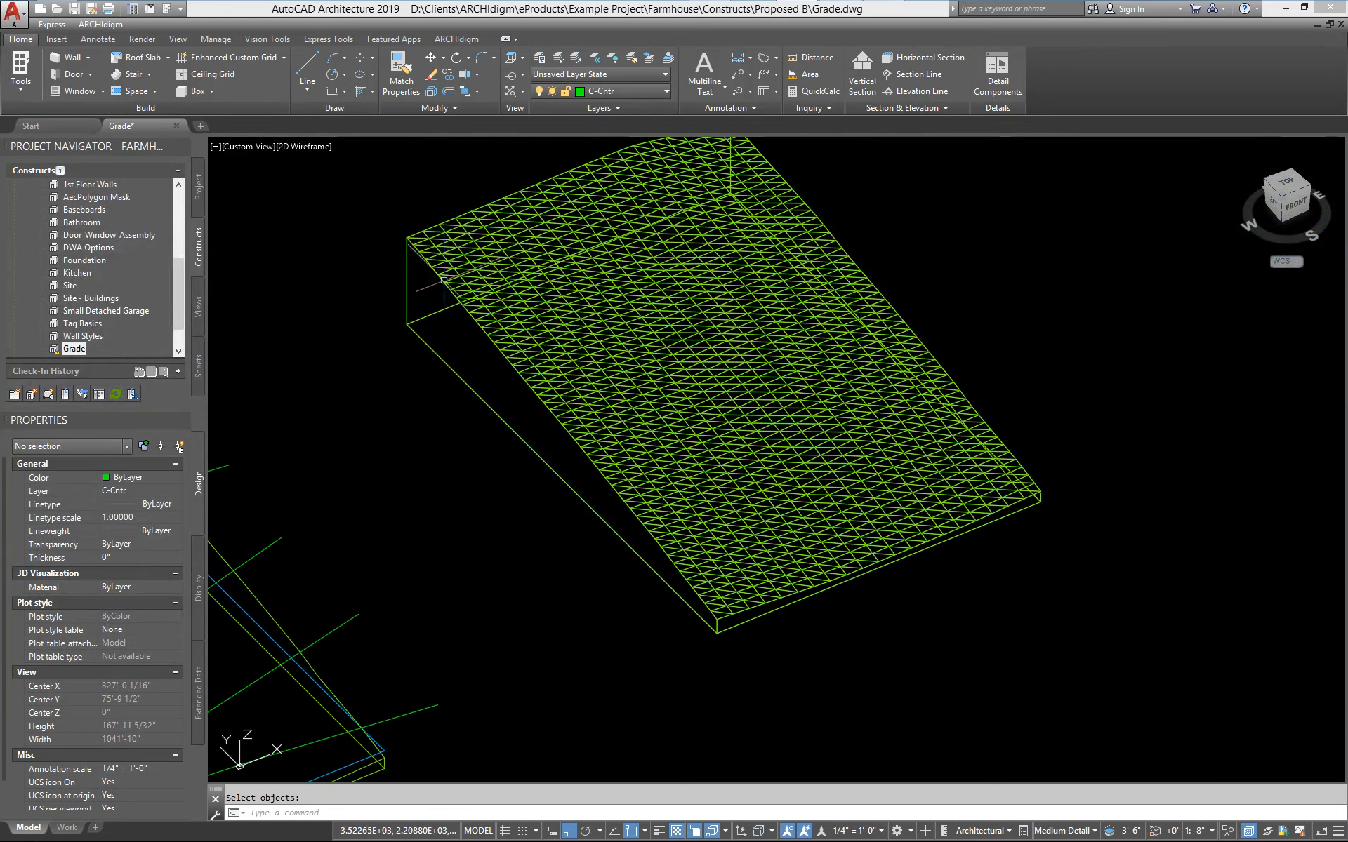
scroll(746, 632, up, 2)
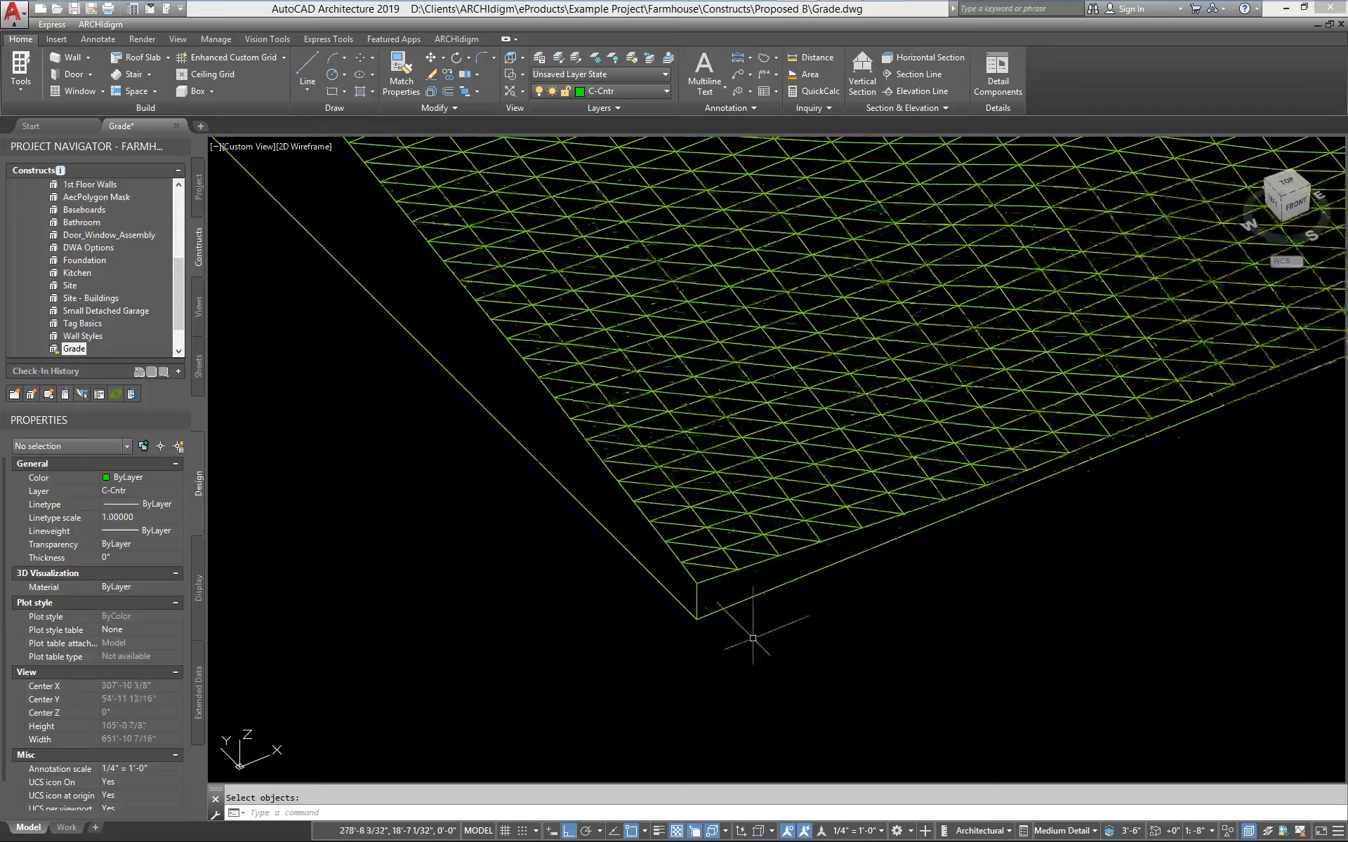
scroll(793, 534, up, 1)
scroll(906, 444, down, 3)
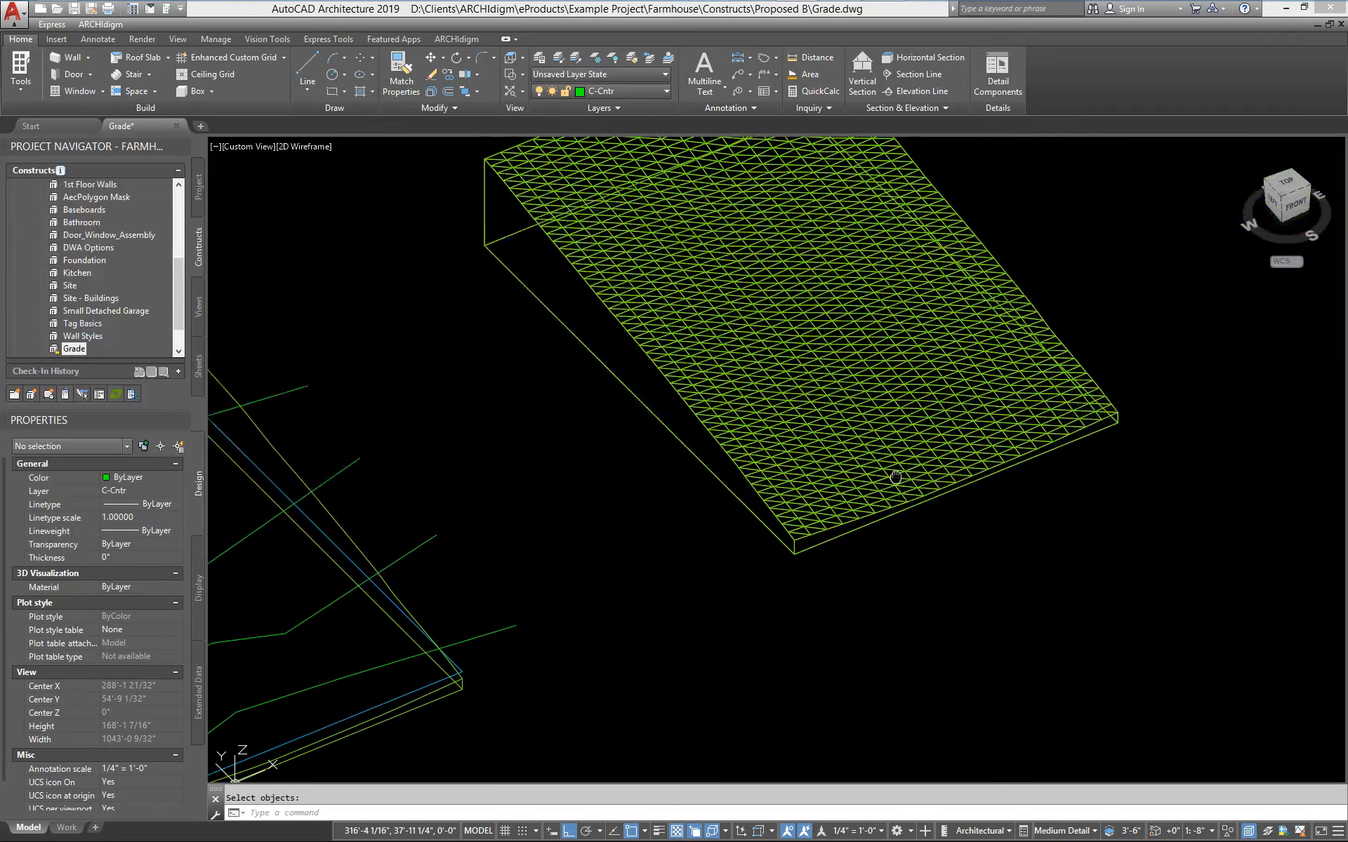
scroll(882, 459, up, 1)
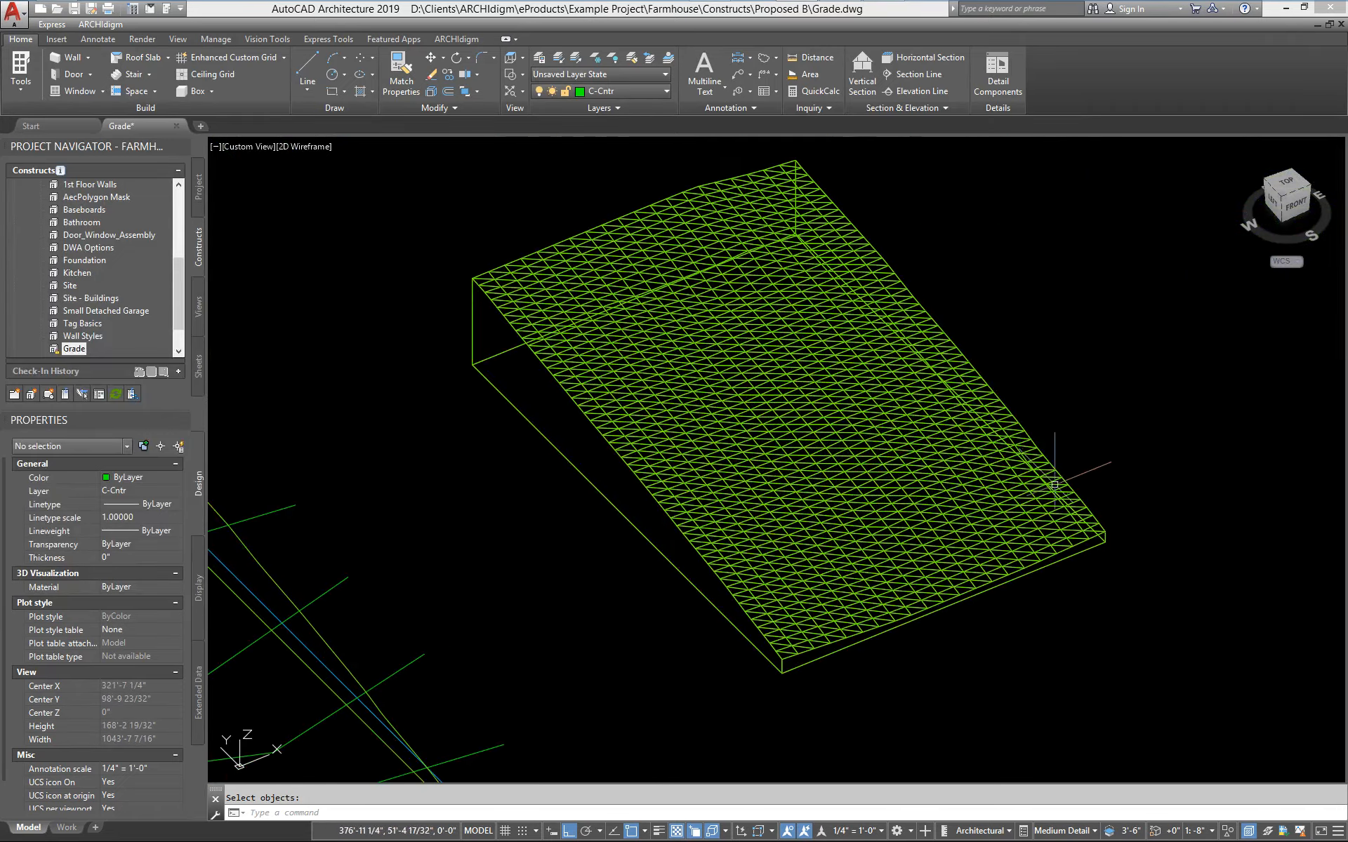
mouse_move(636, 342)
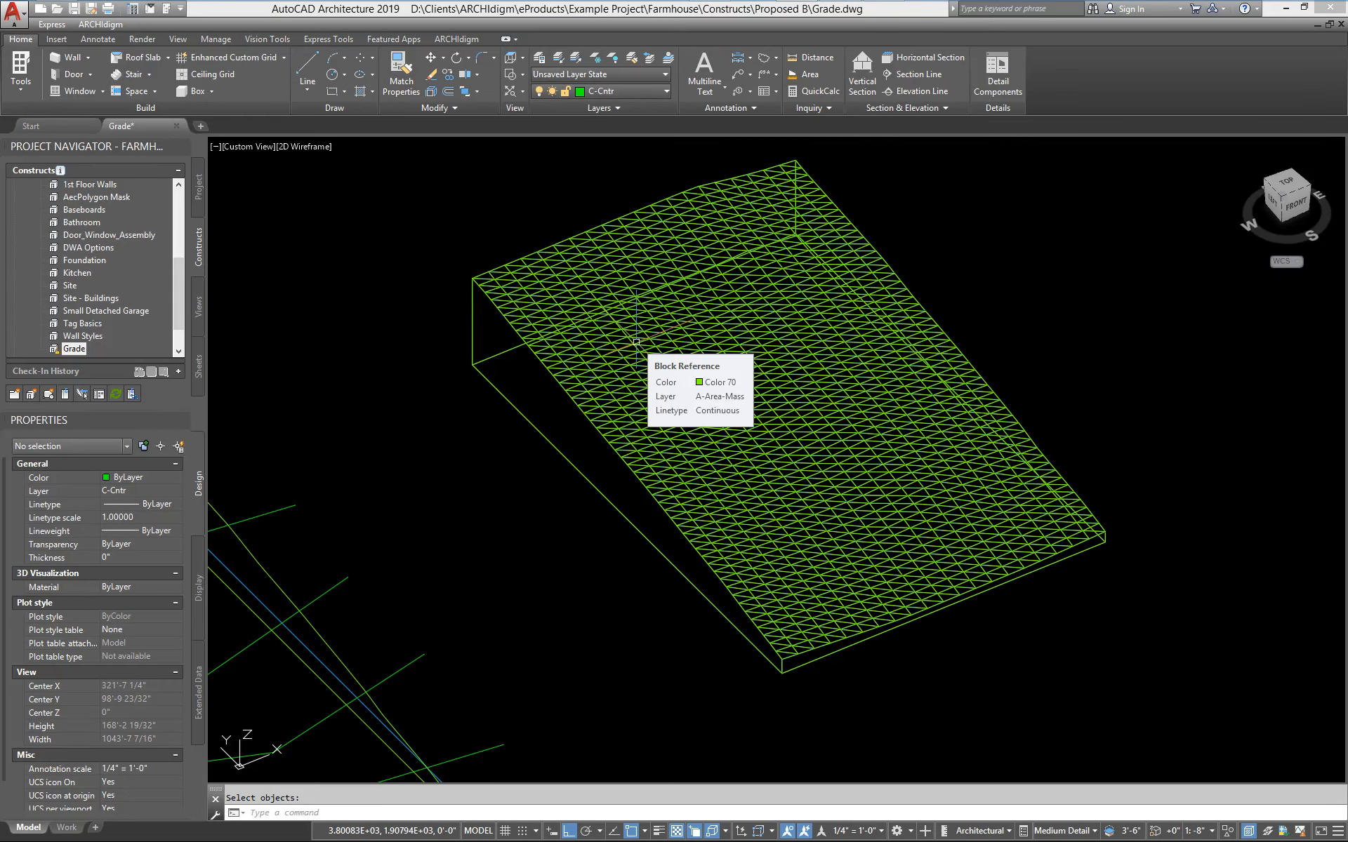
scroll(680, 343, down, 2)
middle_drag(685, 356, 821, 342)
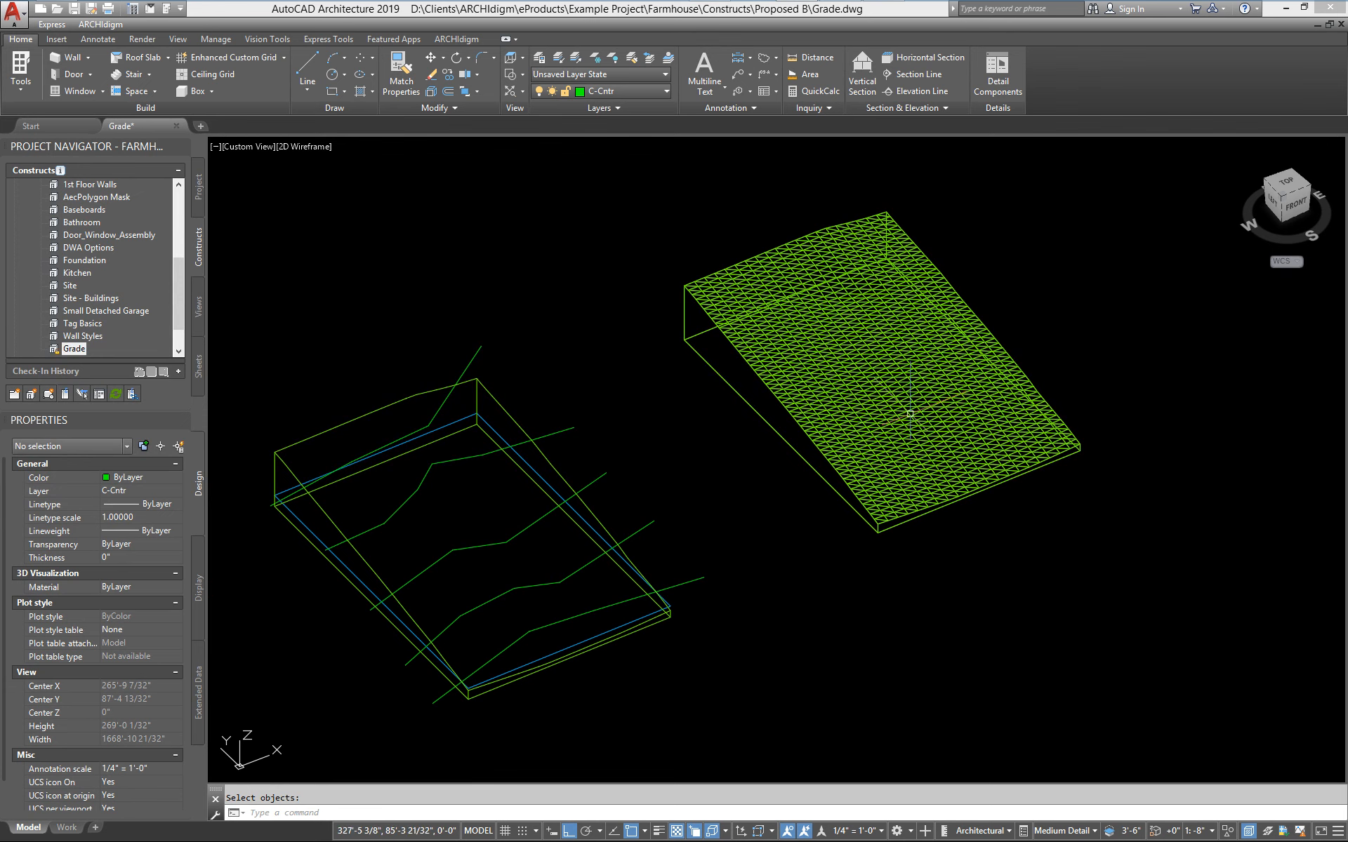
Erase the exploded terrain copy
click(1132, 511)
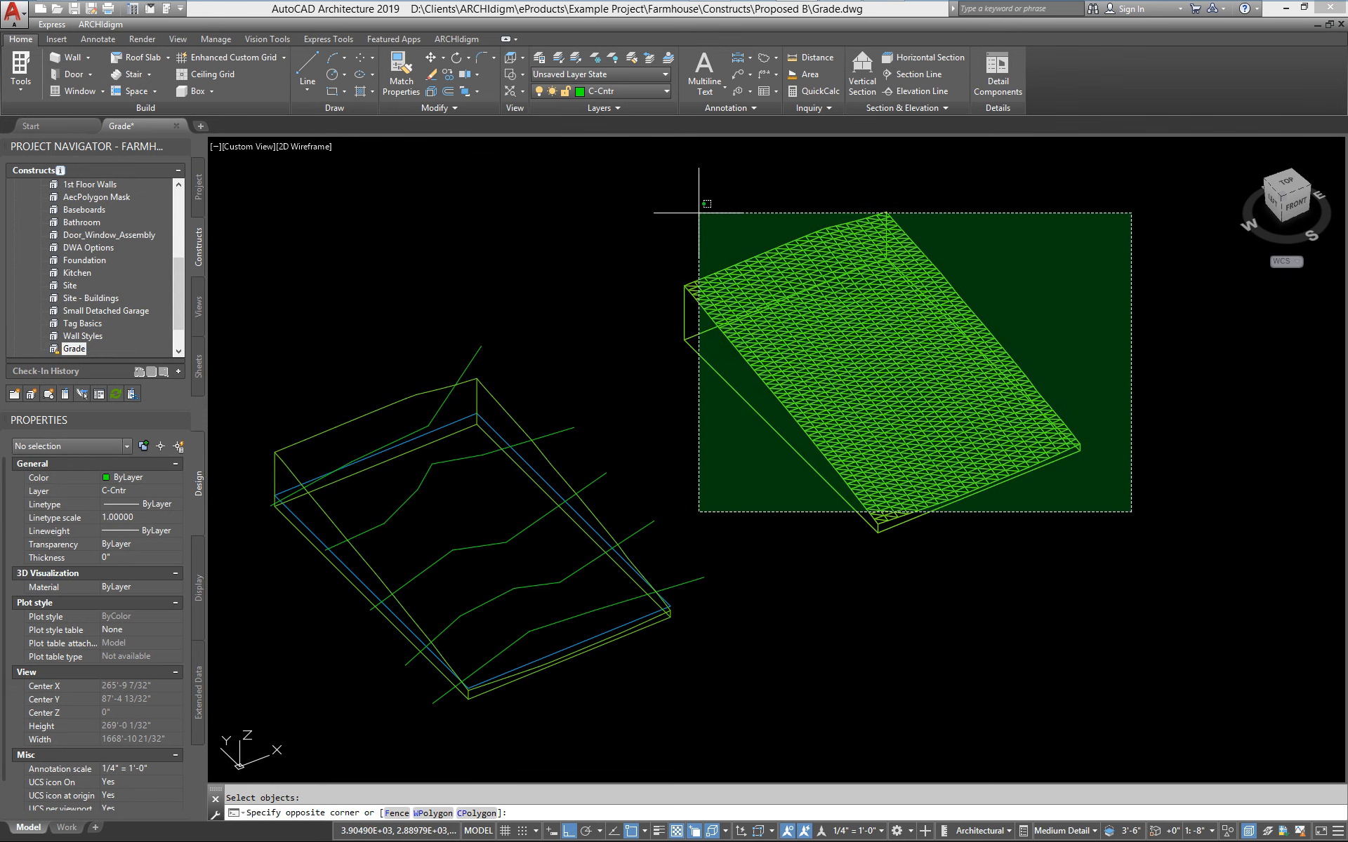
click(698, 209)
key(Delete)
Return the drawing to the Top view with the original terrain and contours in view
mouse_move(629, 557)
middle_down()
mouse_move(798, 472)
mouse_move(771, 489)
middle_up()
scroll(764, 499, up, 3)
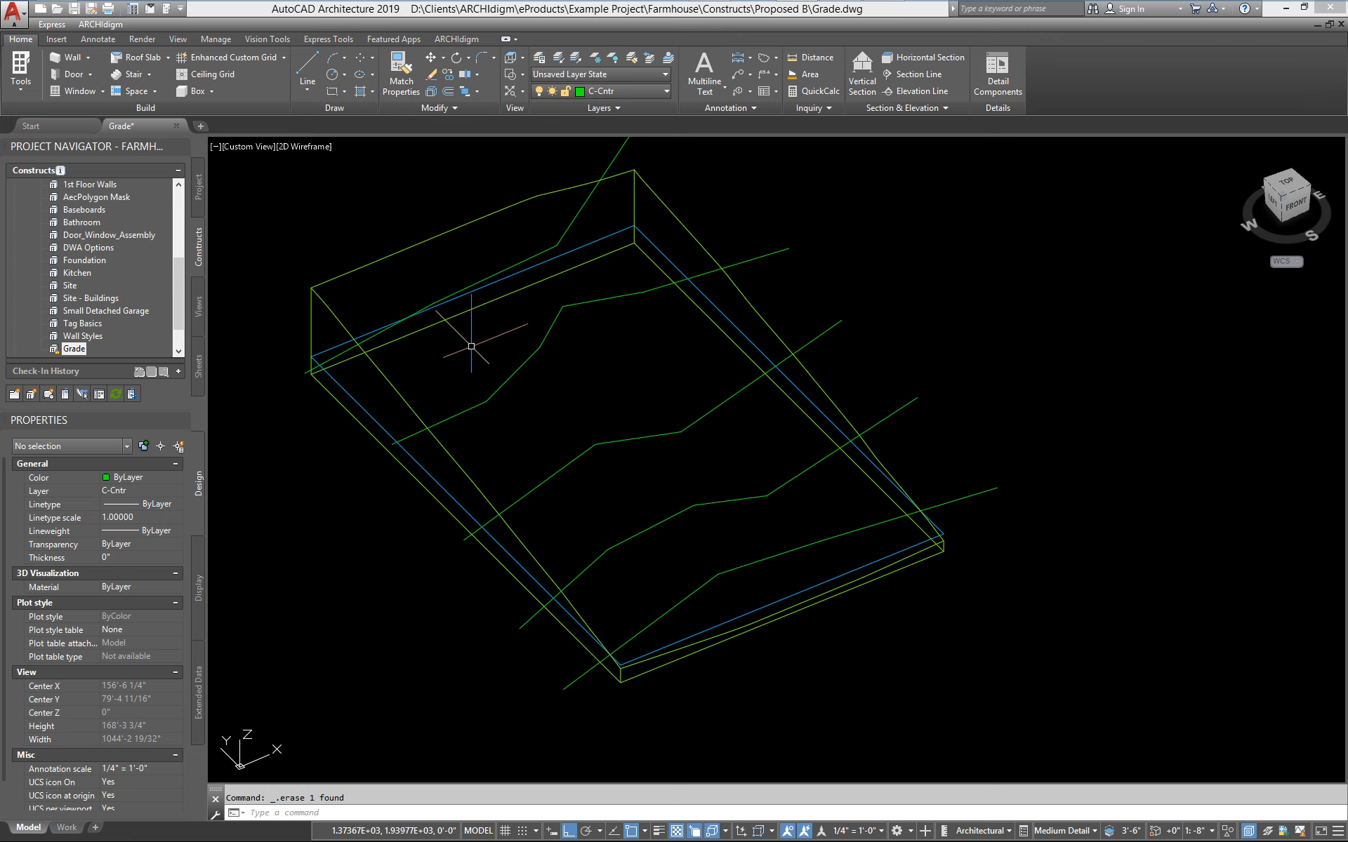
middle_drag(471, 346, 541, 346)
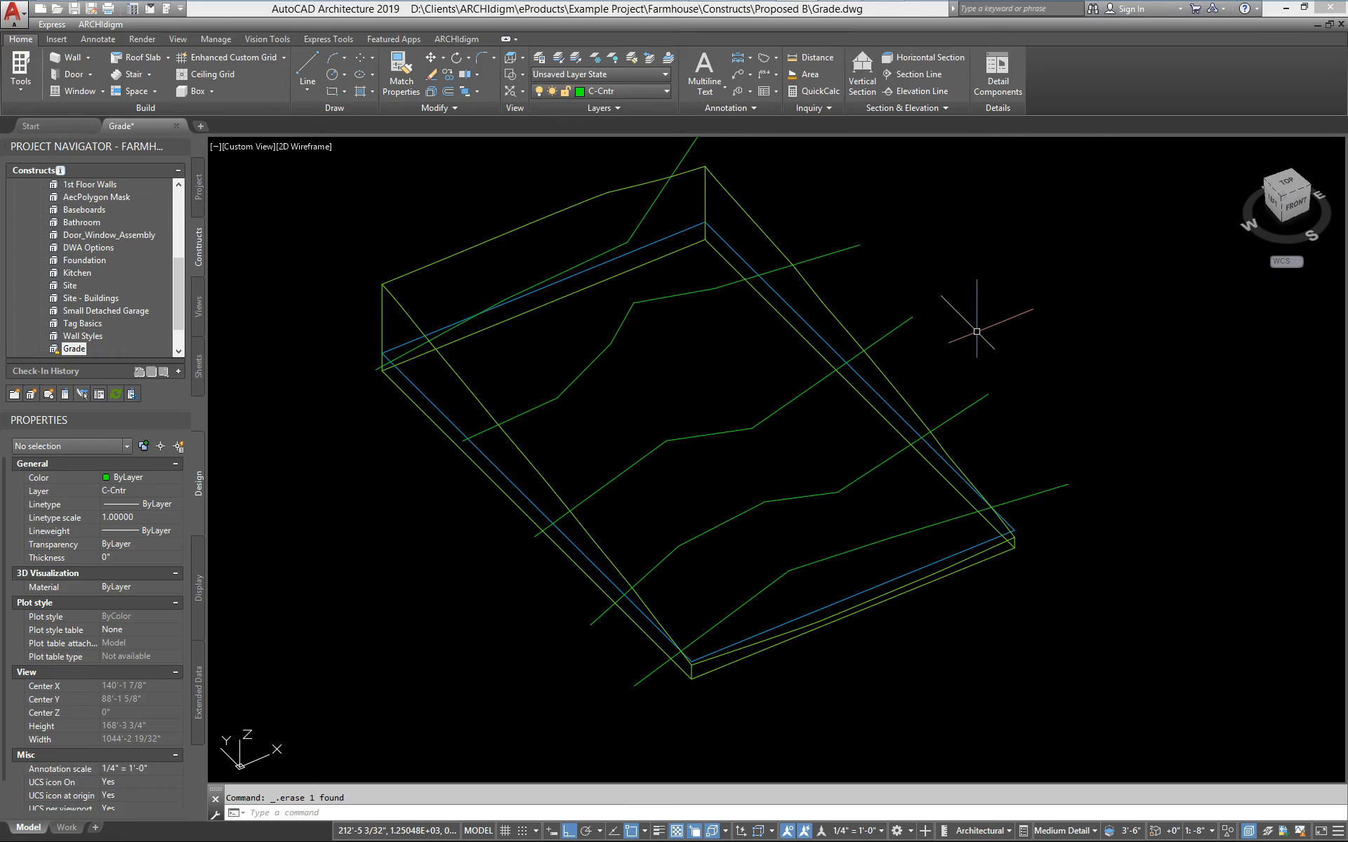
click(1289, 187)
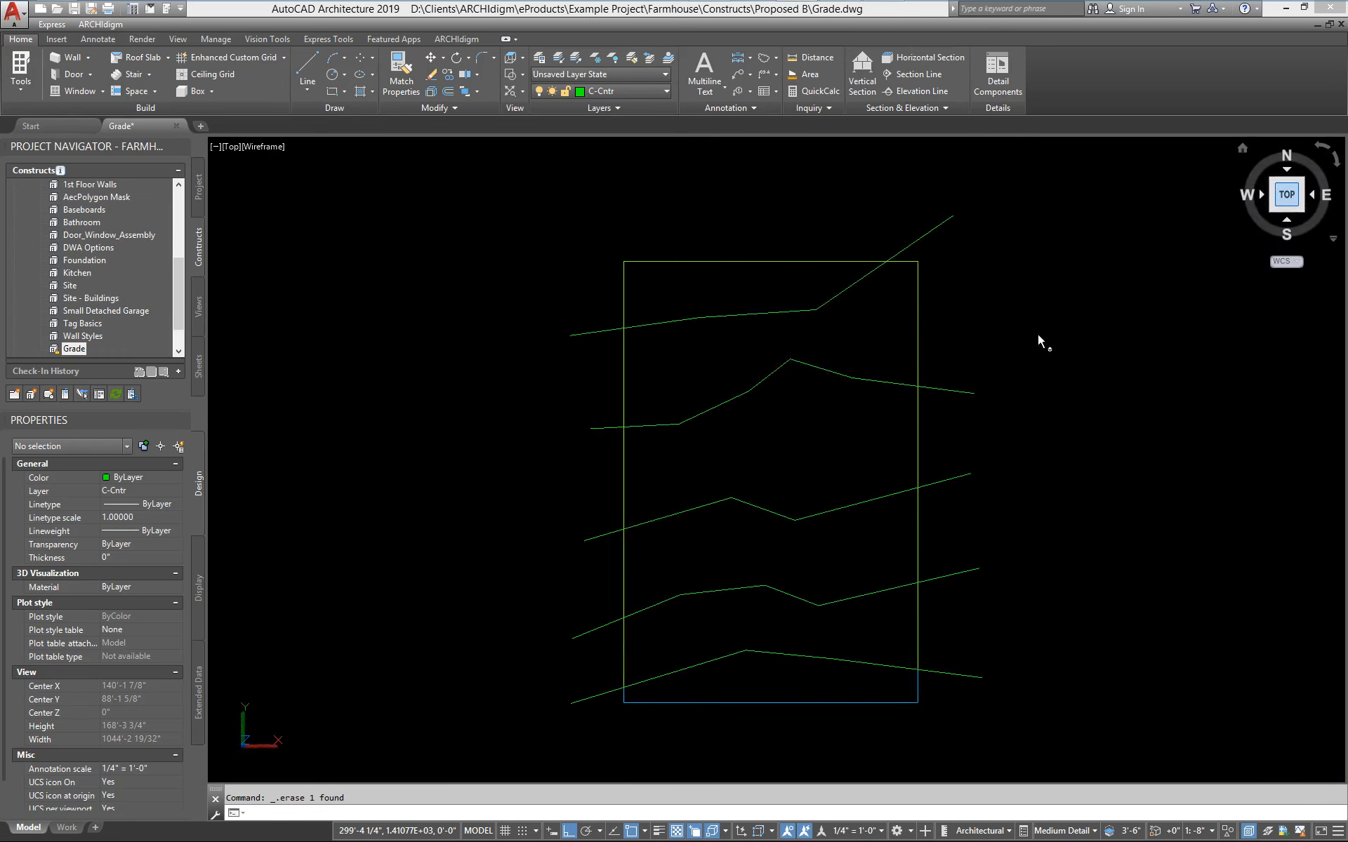
mouse_move(987, 422)
middle_down()
mouse_move(705, 431)
mouse_move(617, 463)
mouse_move(576, 423)
middle_up()
scroll(613, 431, up, 2)
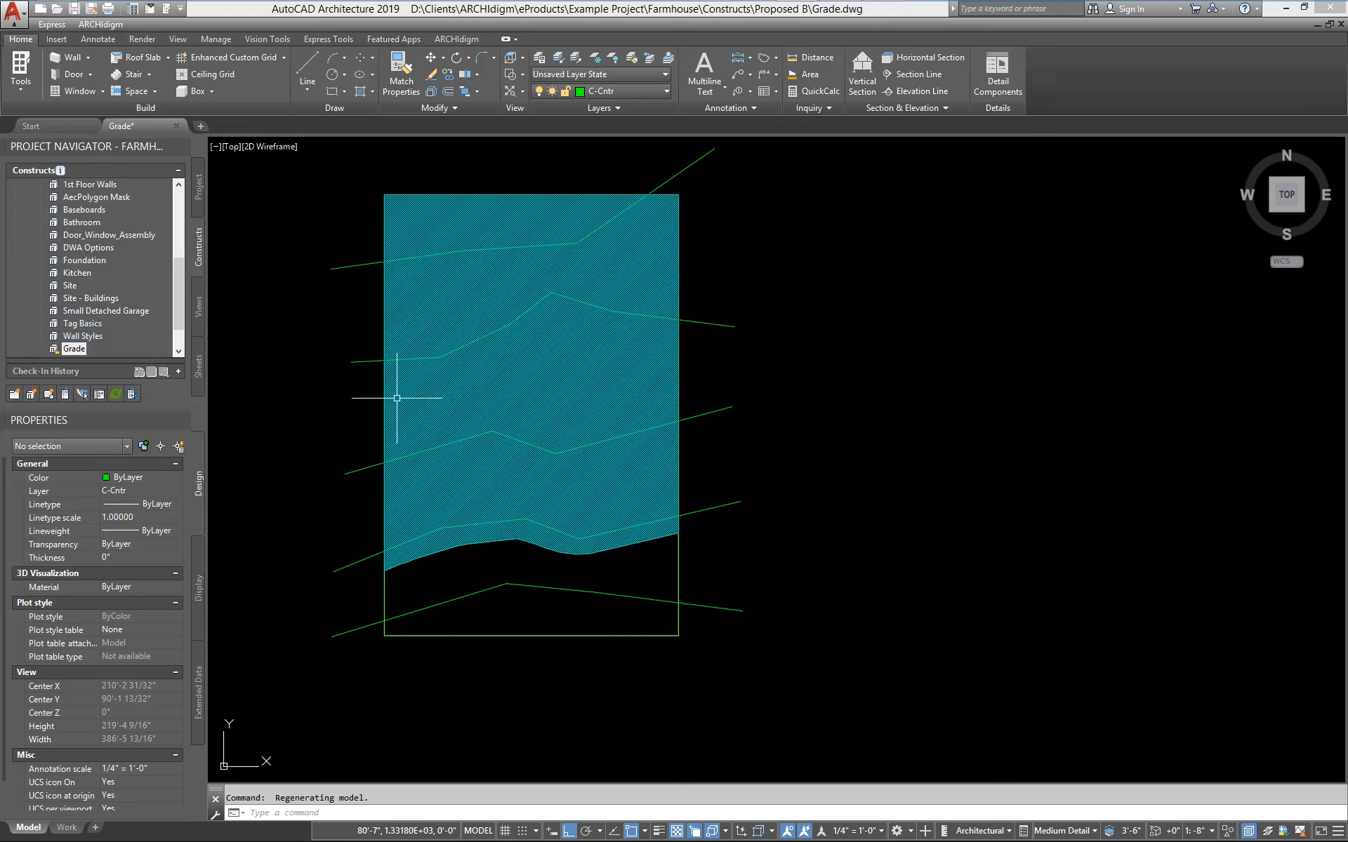
Add a box mass element beside the terrain, about 40' wide, 51' deep and 41' high, with 0° rotation
text(masseleme)
key(Return)
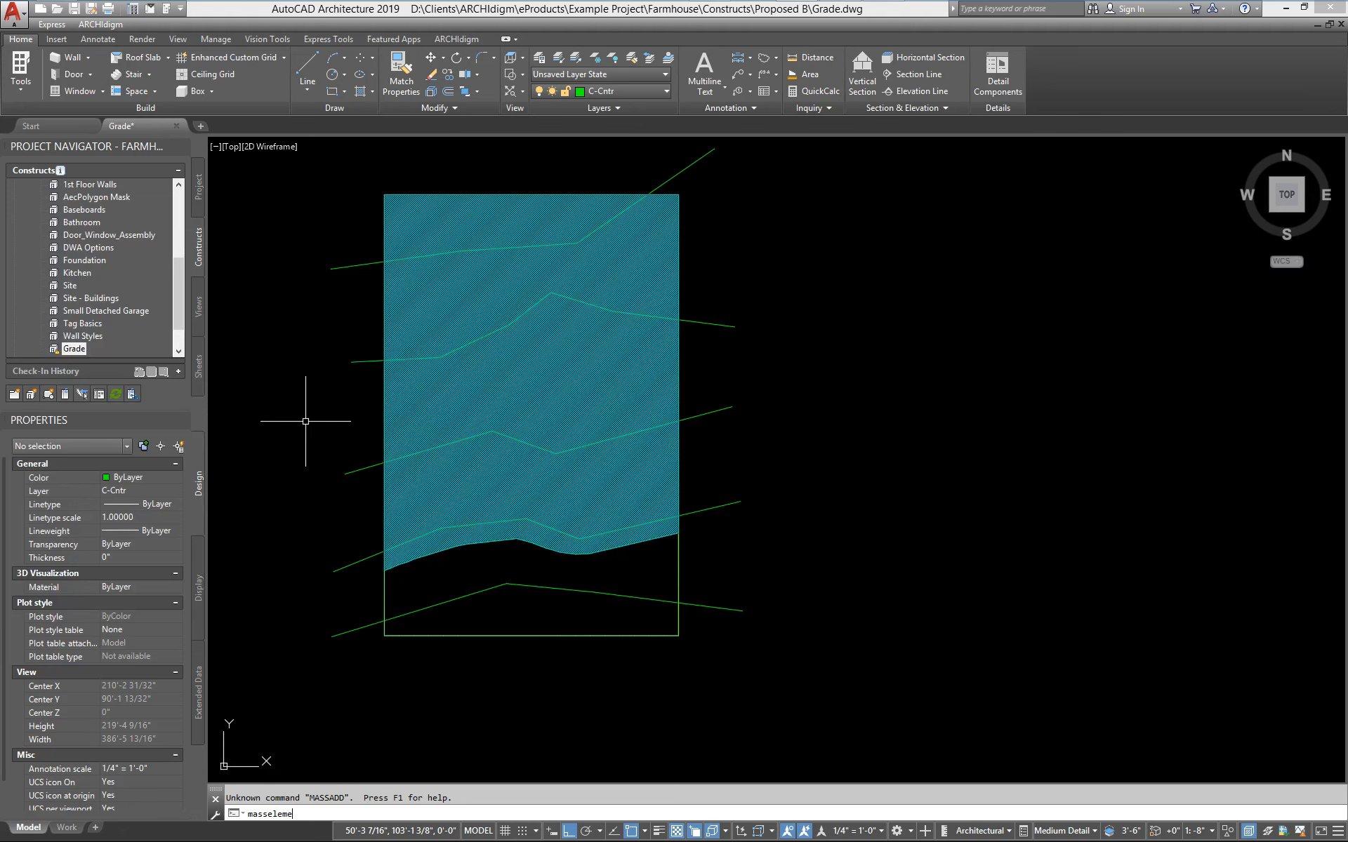
key(Return)
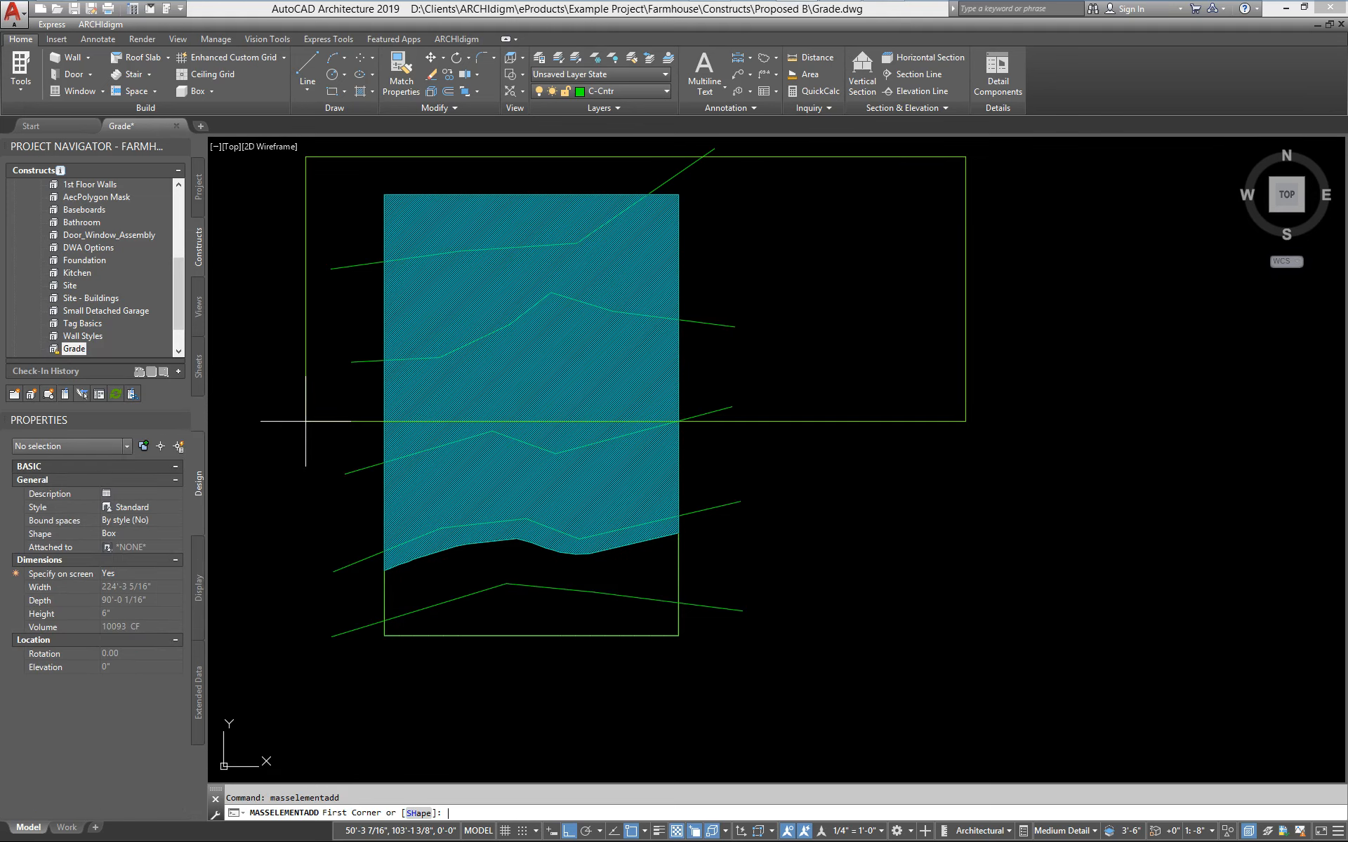
click(142, 536)
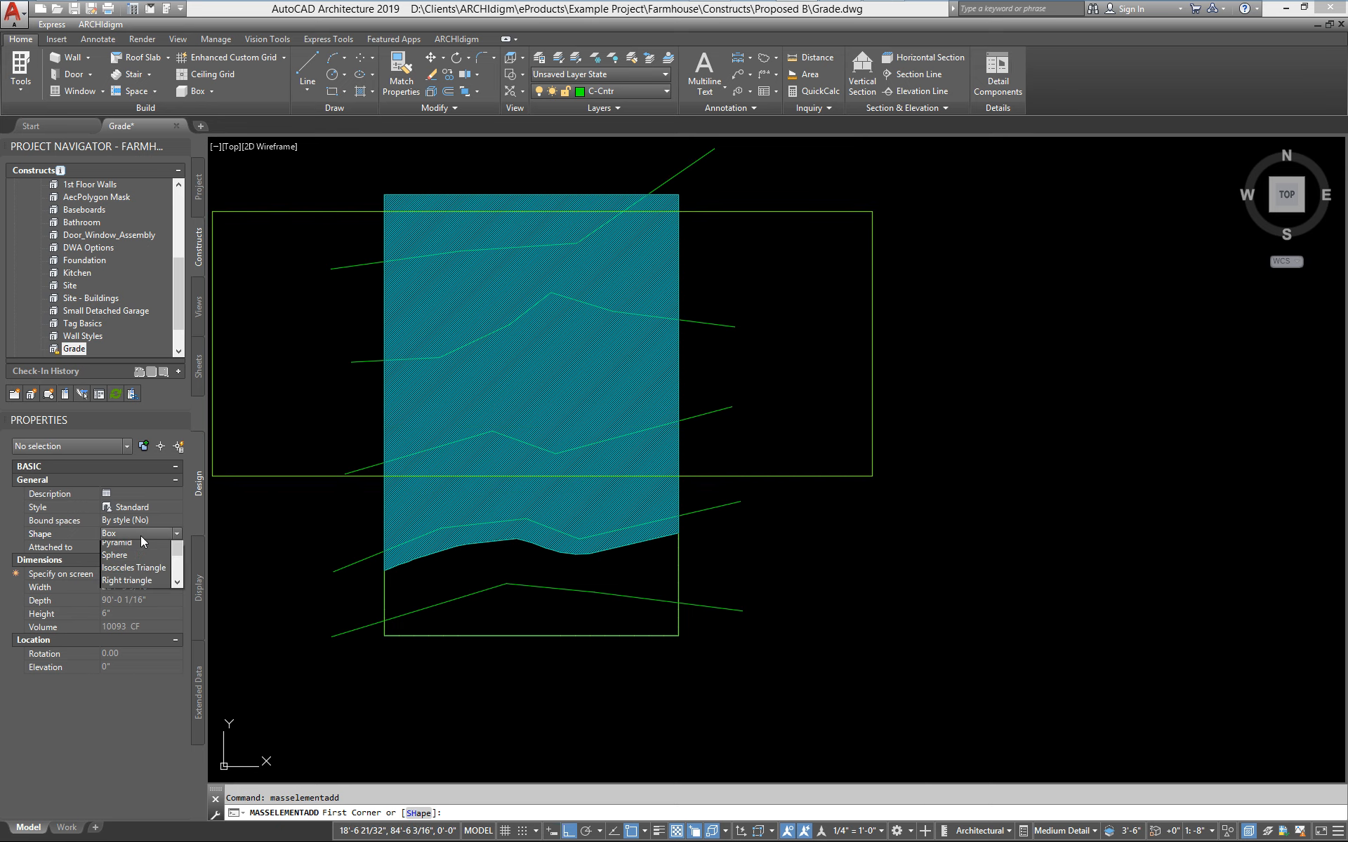
click(121, 549)
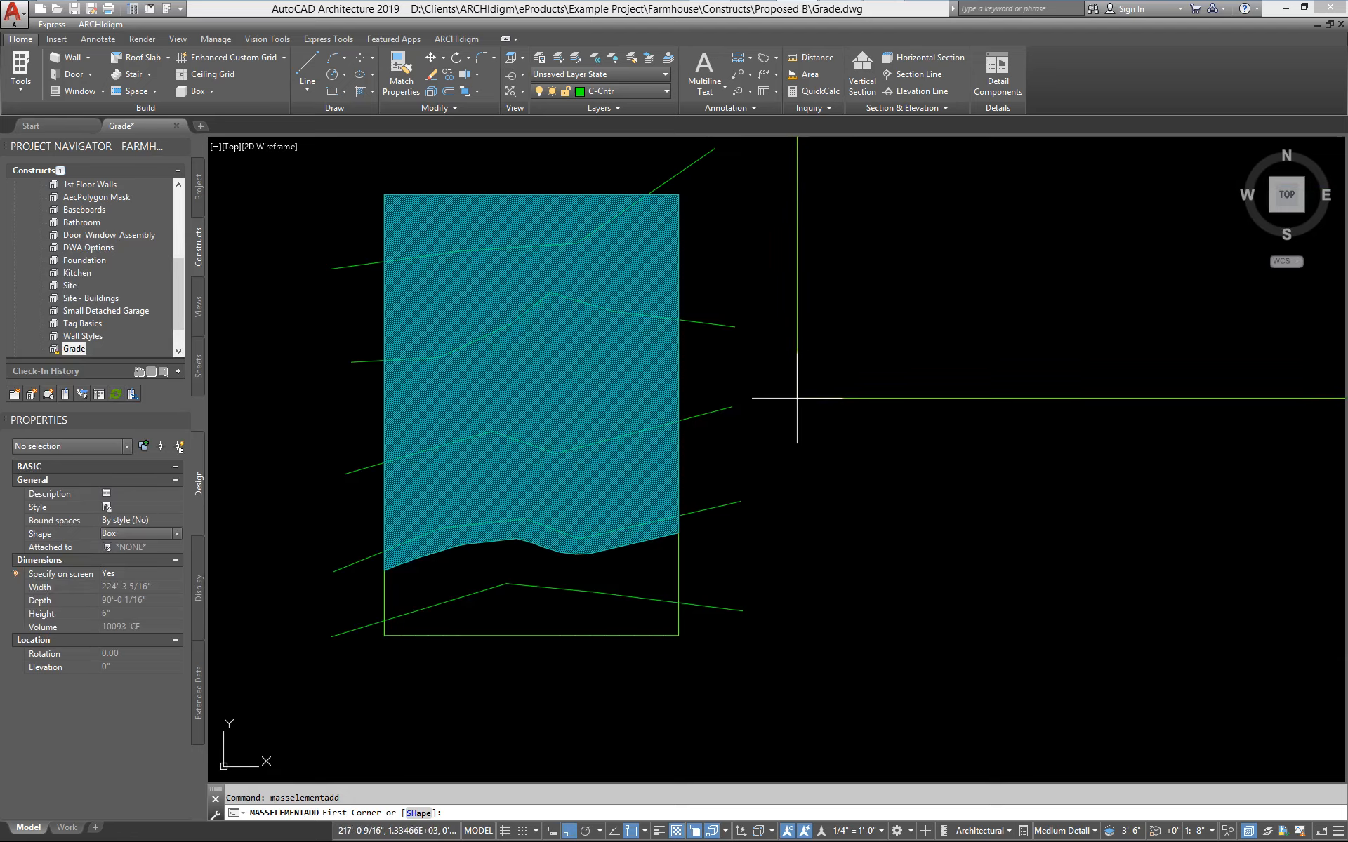
middle_drag(785, 404, 701, 460)
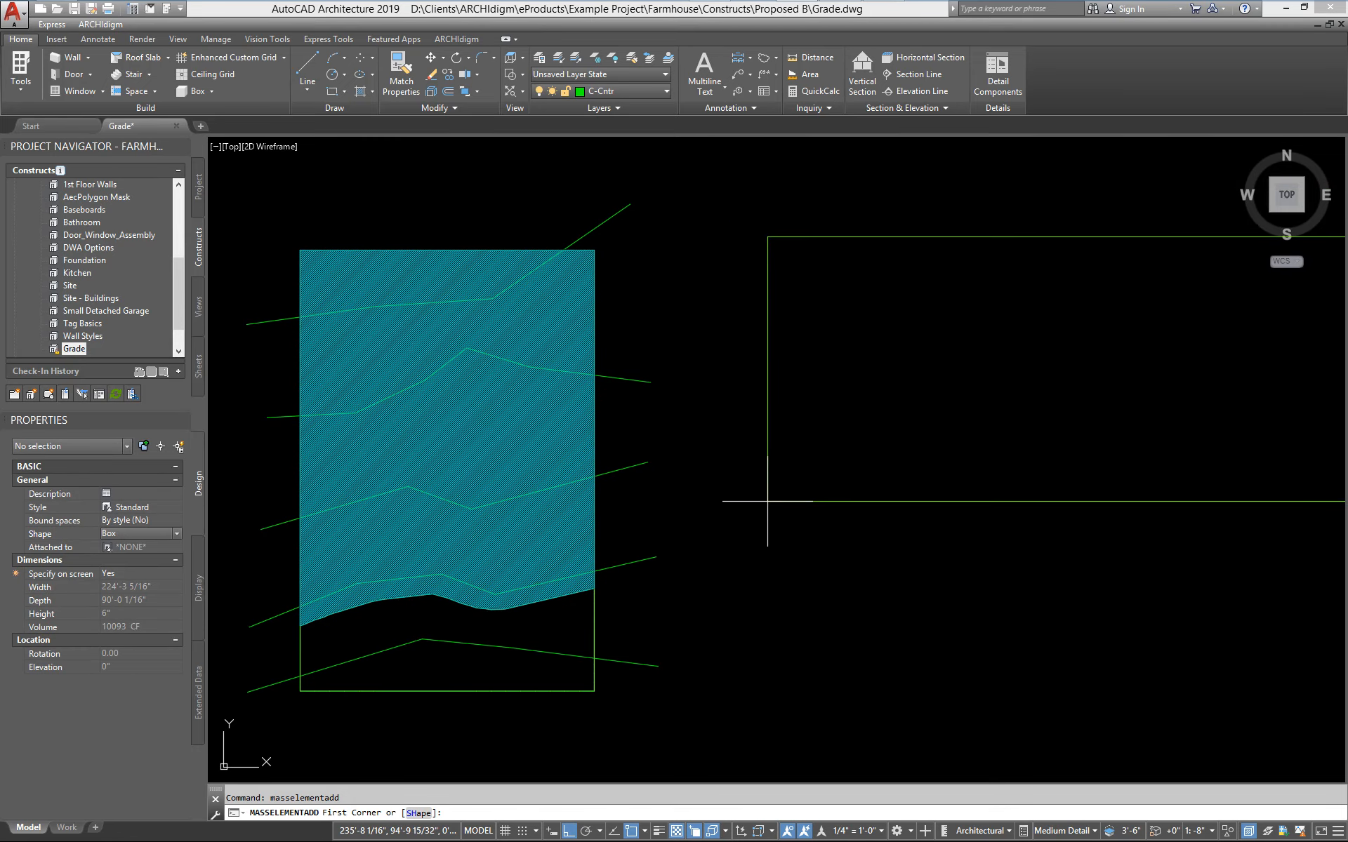
click(726, 495)
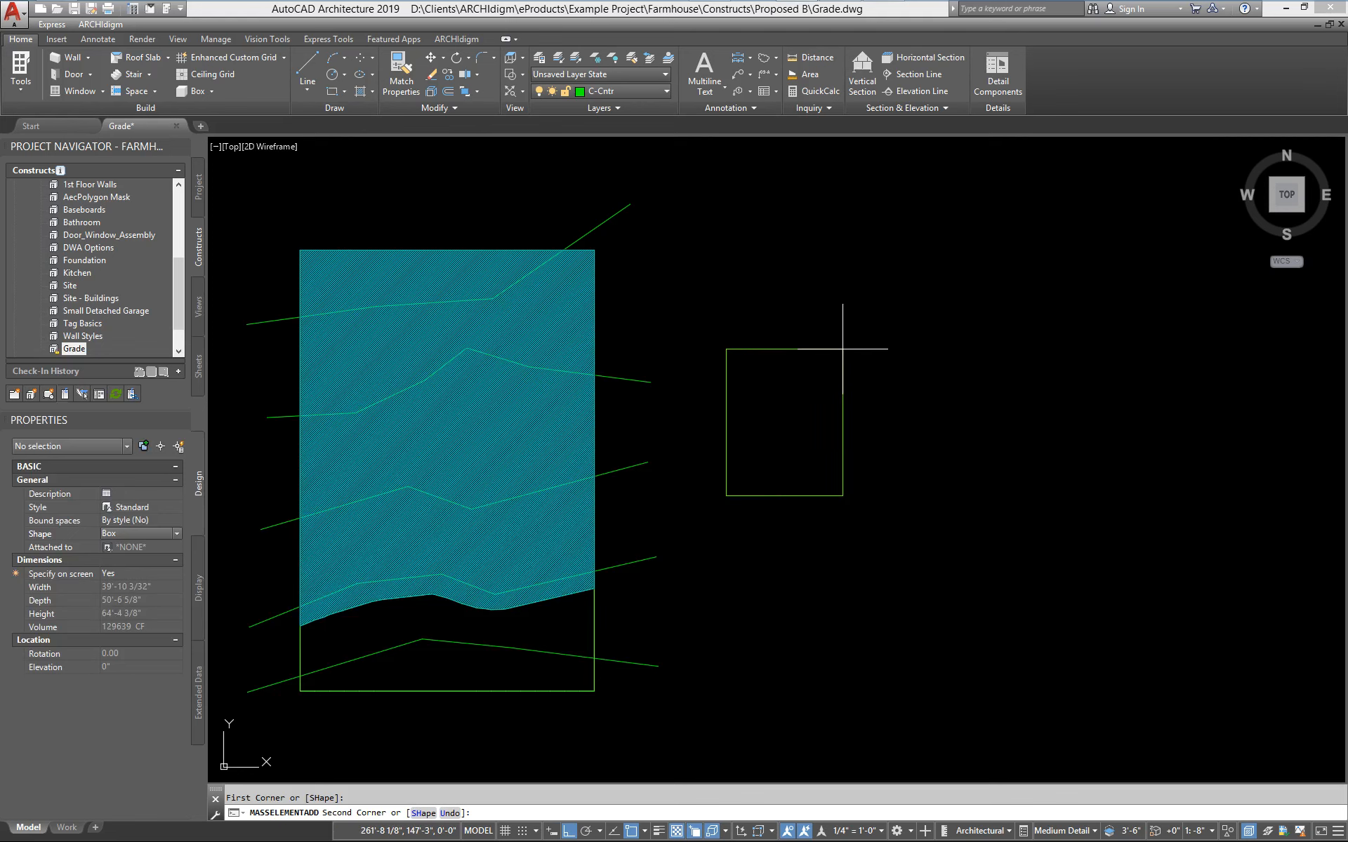
click(843, 344)
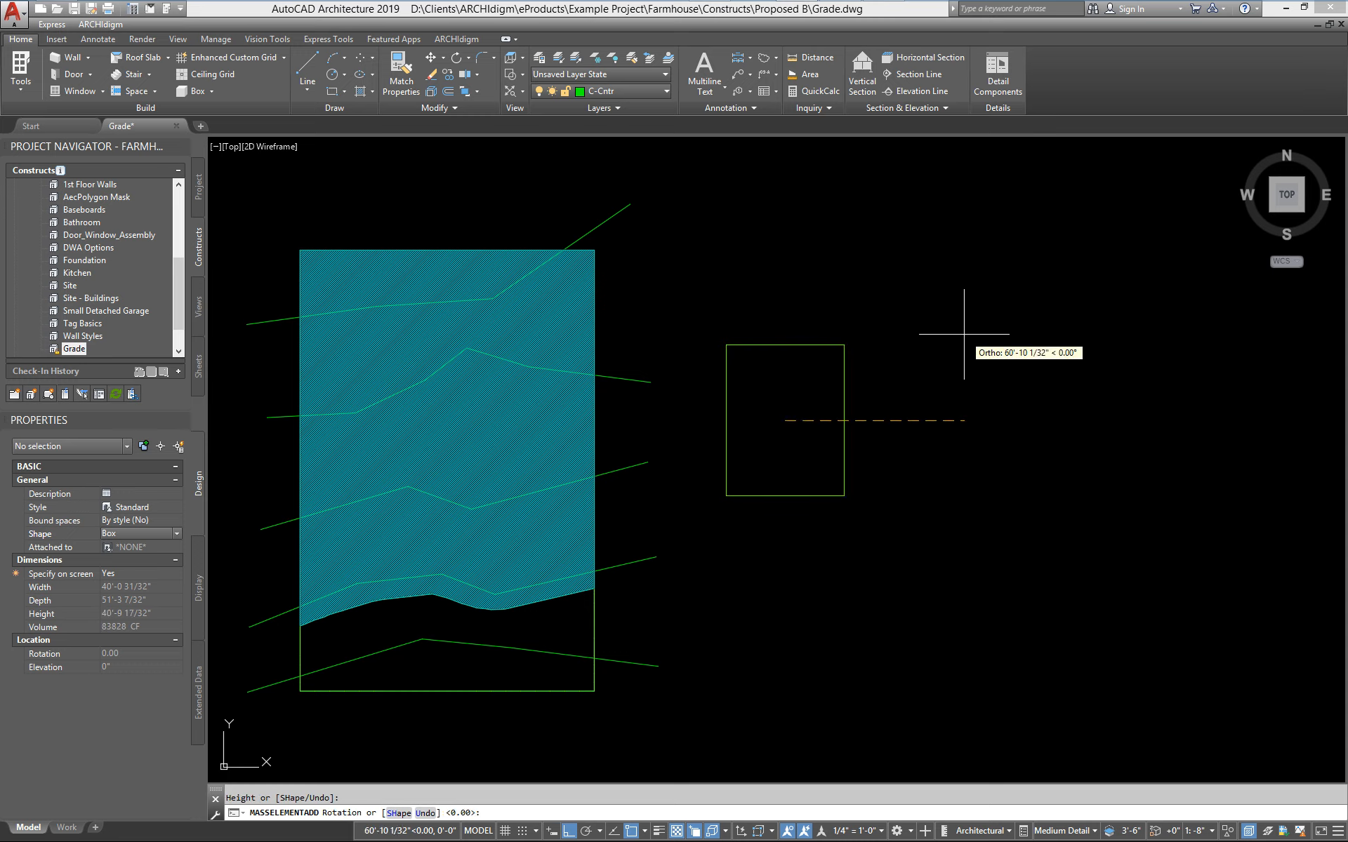
key(Return)
key(Escape)
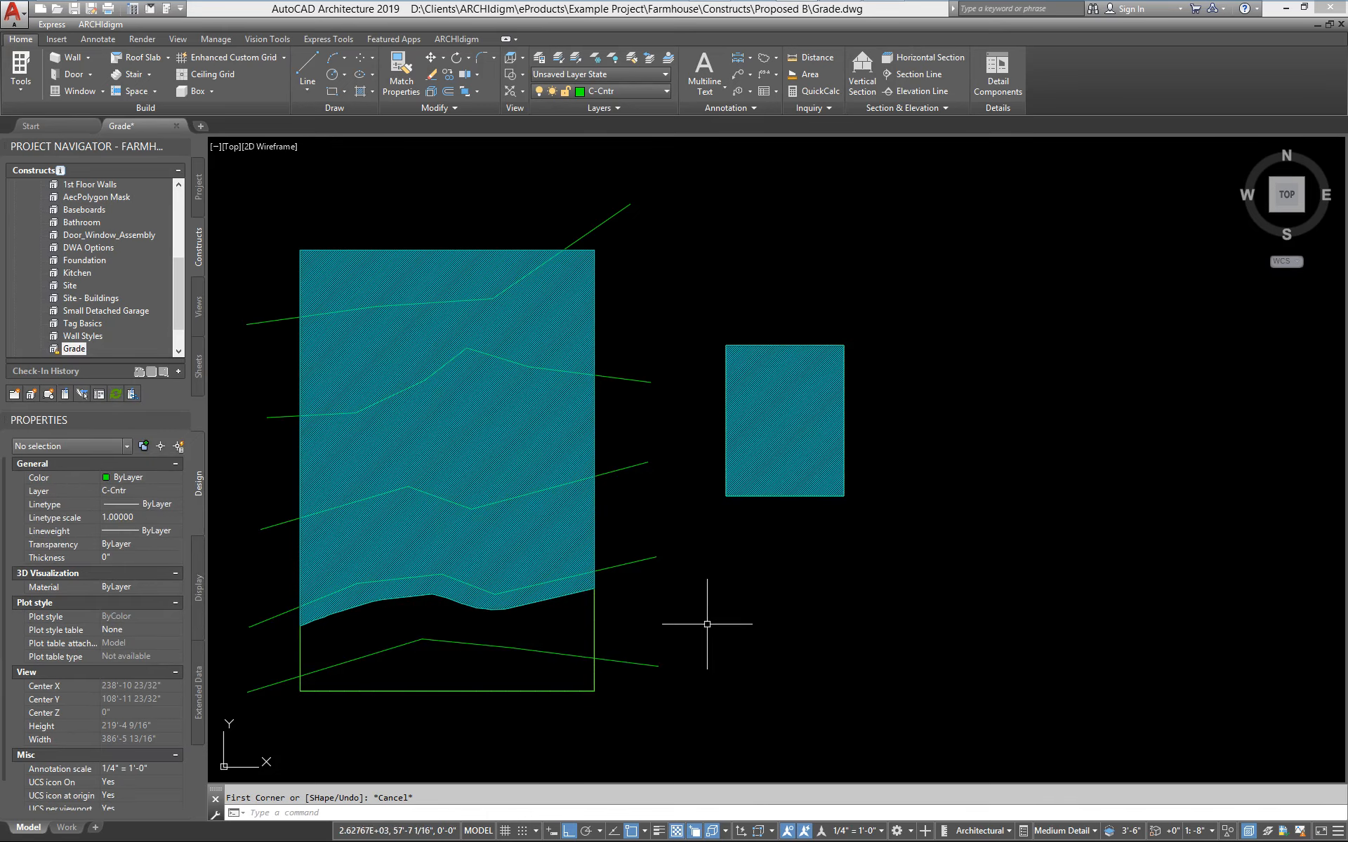
Orbit to an angled 3D view of the terrain and box, and display the model in the Shaded visual style
shift+middle_drag(707, 622, 686, 524)
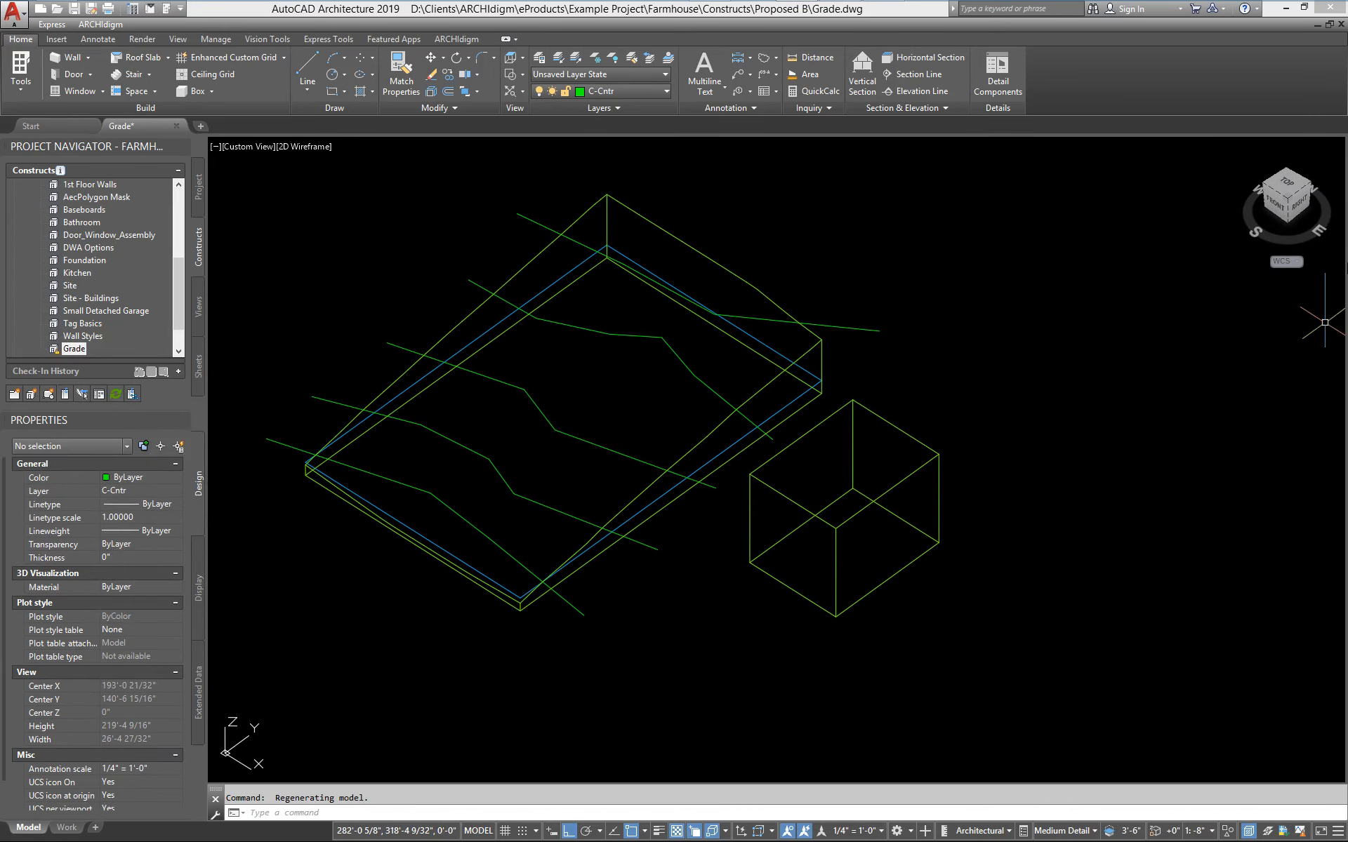
click(180, 40)
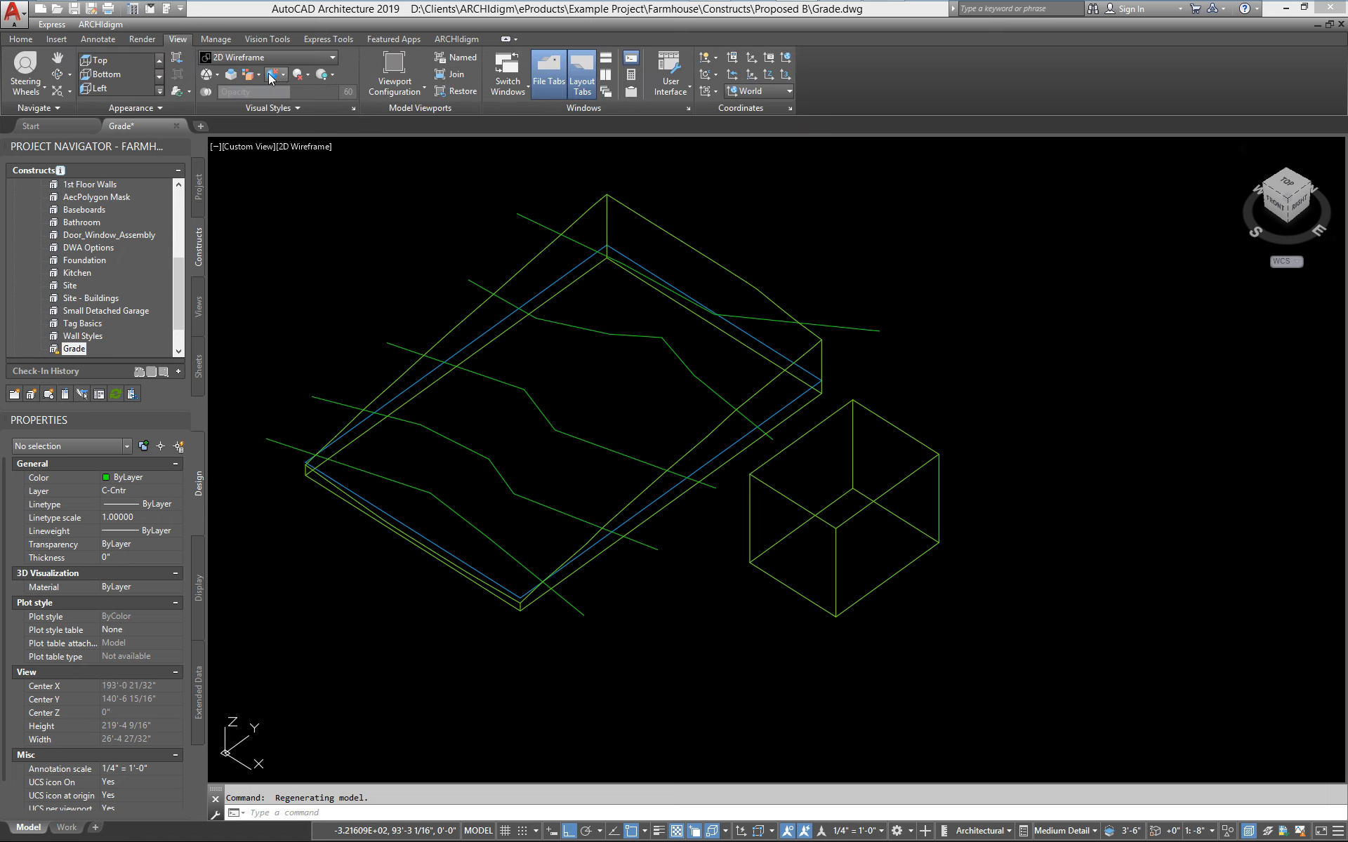
click(289, 56)
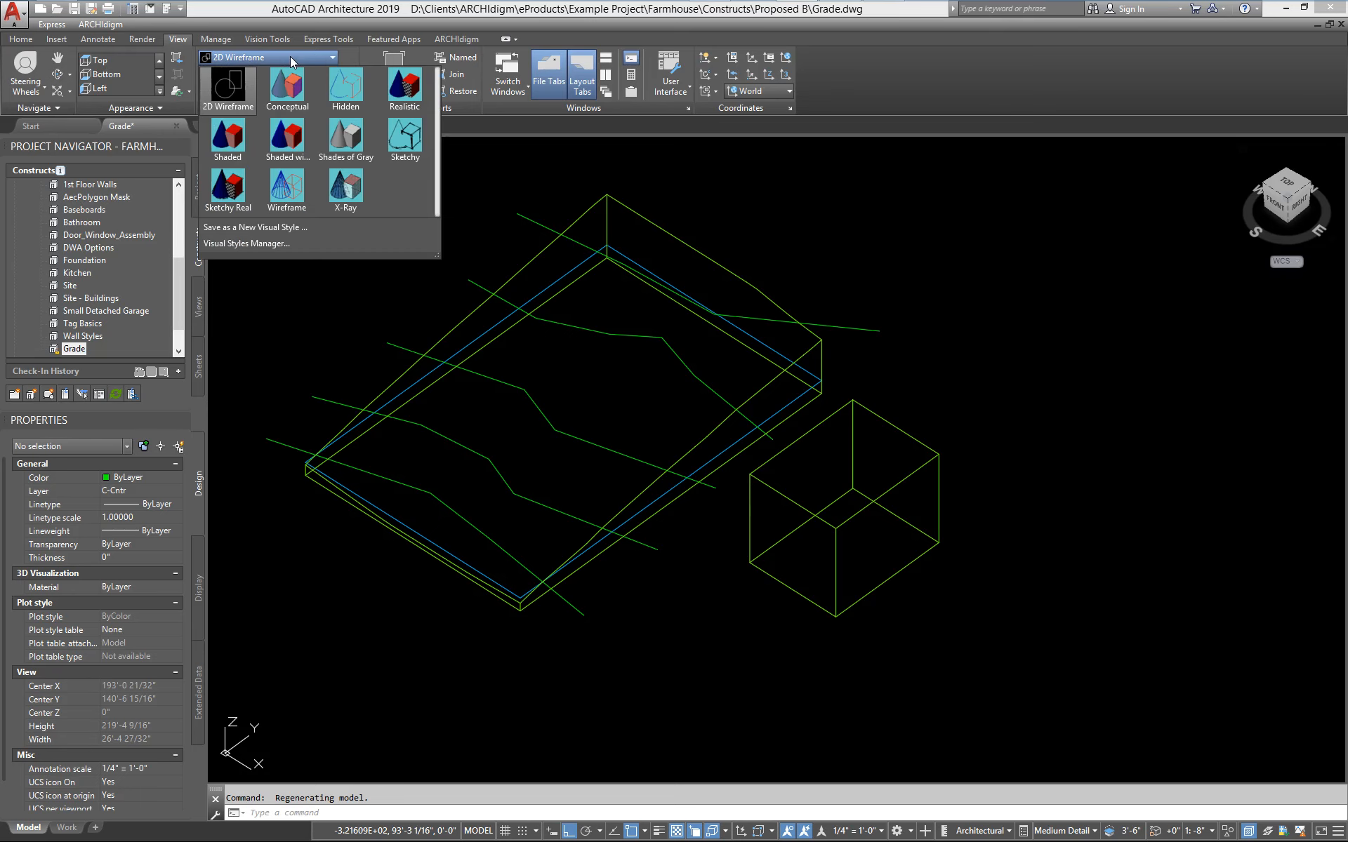
click(234, 144)
mouse_move(806, 533)
shift+middle_down()
mouse_move(800, 466)
mouse_move(691, 454)
mouse_move(772, 463)
mouse_move(842, 505)
shift+middle_up()
scroll(885, 531, up, 2)
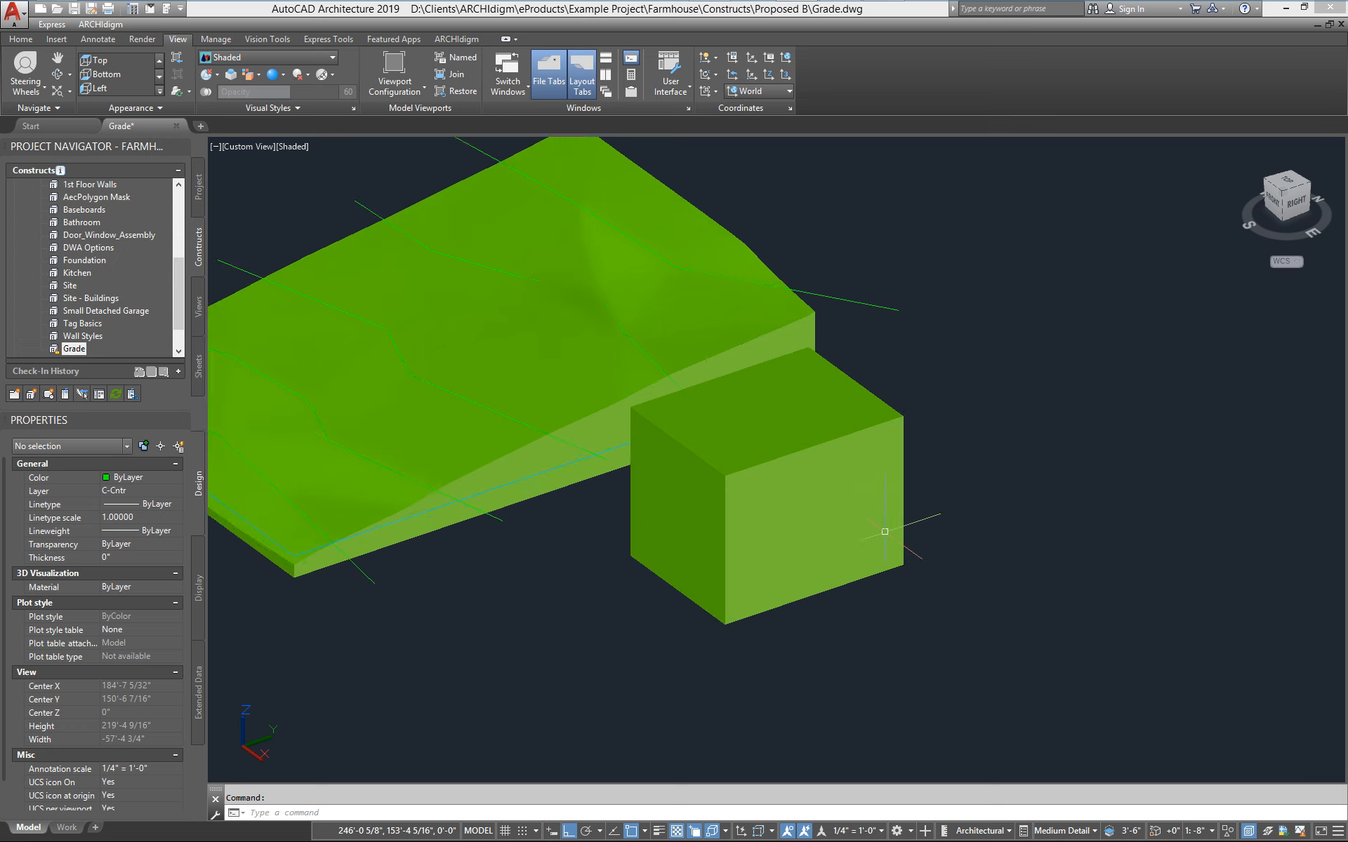
Move the box mass element by its lower outer corner onto the long sloping edge of the terrain, at 15' elevation
click(877, 573)
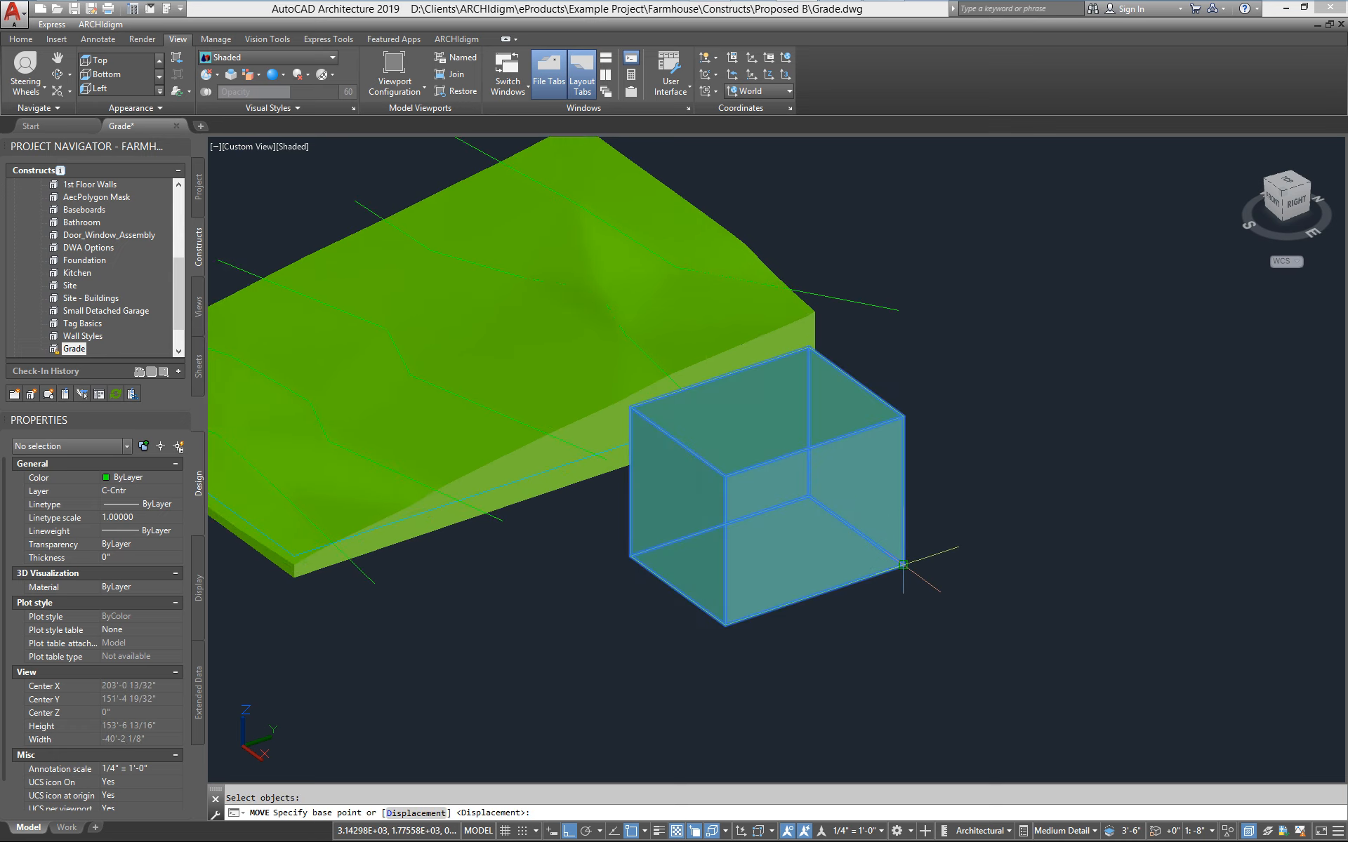
click(902, 563)
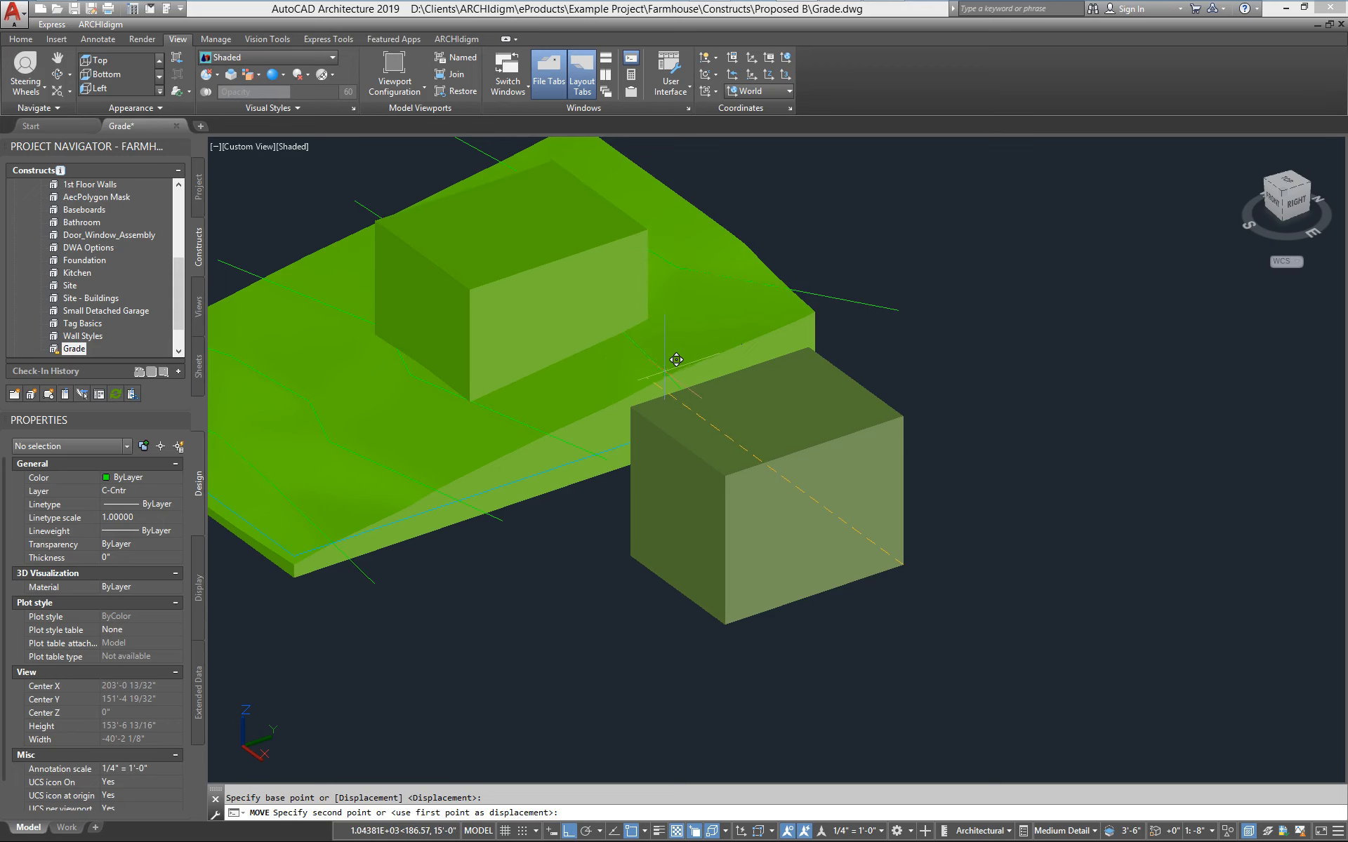
scroll(677, 362, up, 3)
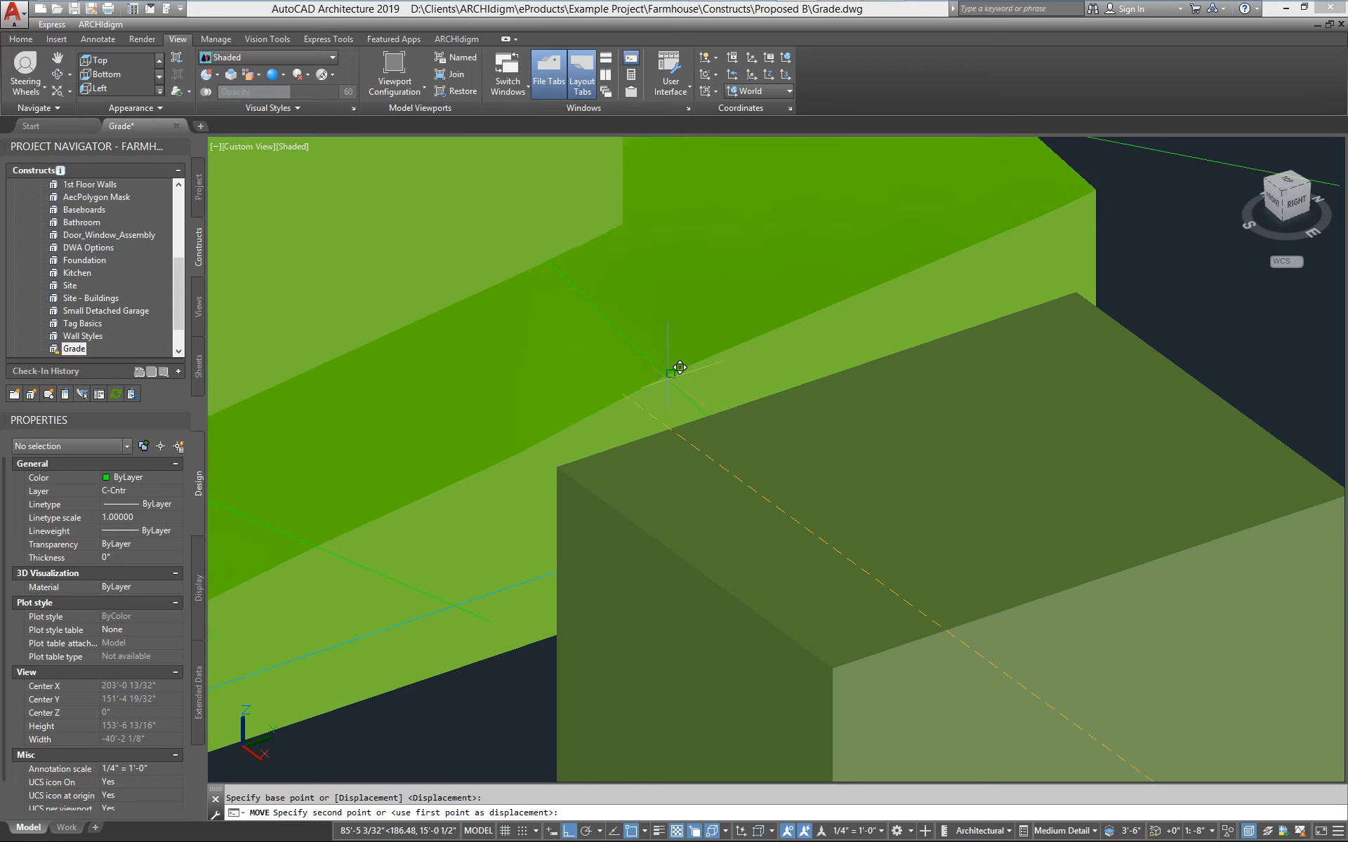
scroll(679, 367, up, 2)
scroll(731, 430, down, 4)
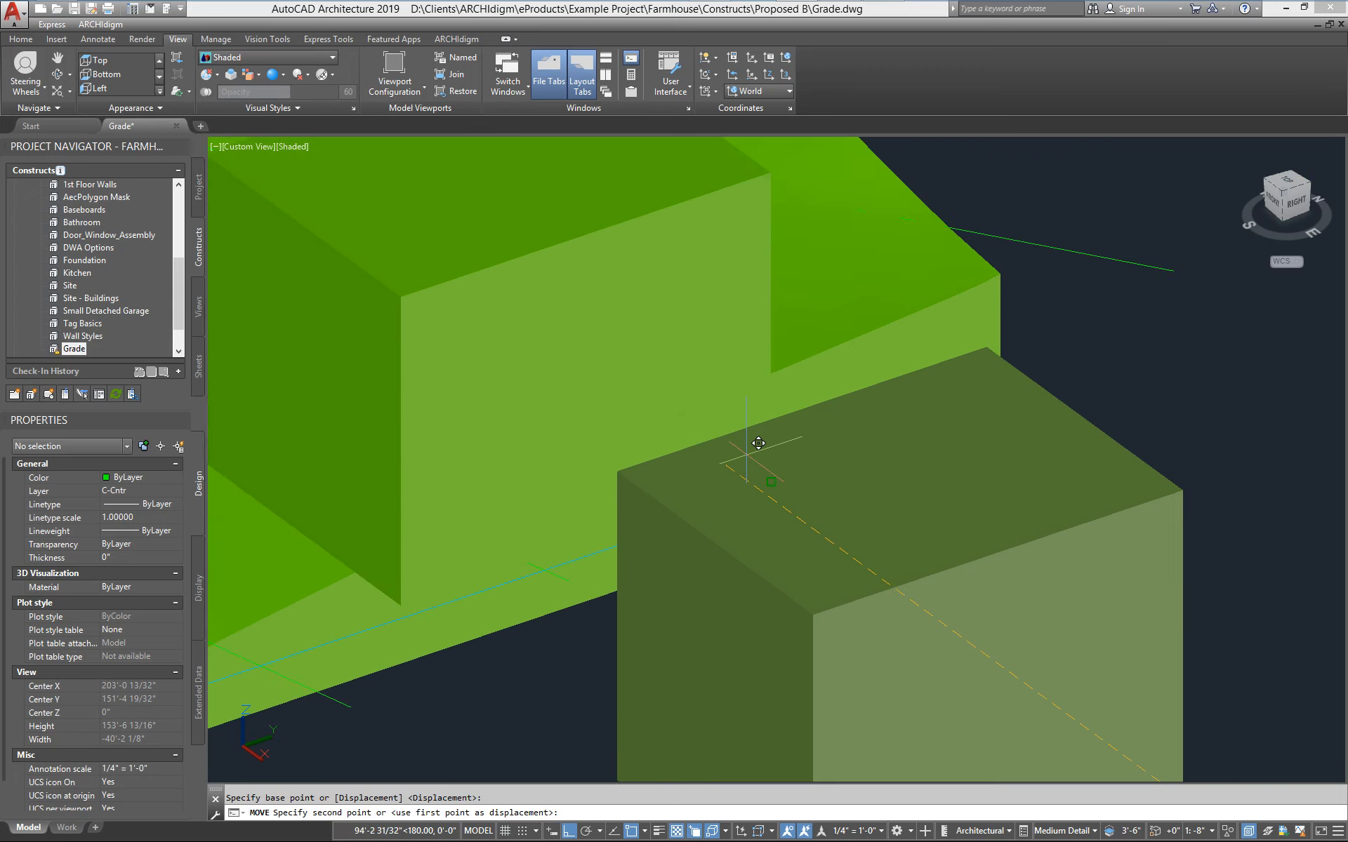
click(753, 452)
scroll(807, 484, down, 6)
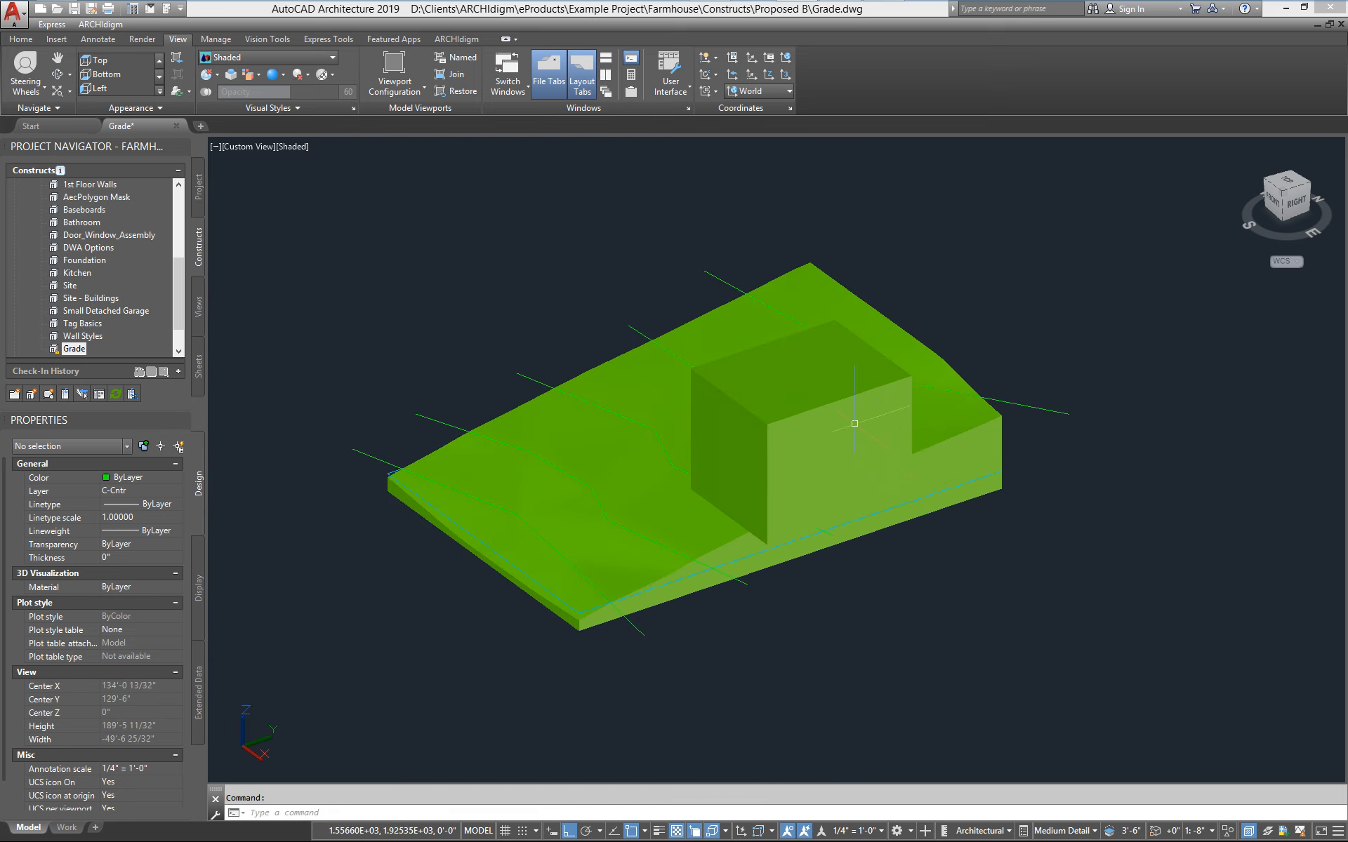
Try to move the box inward from the terrain edge, and undo the displacement
key(Return)
click(916, 377)
key(Return)
key(Return)
click(1041, 309)
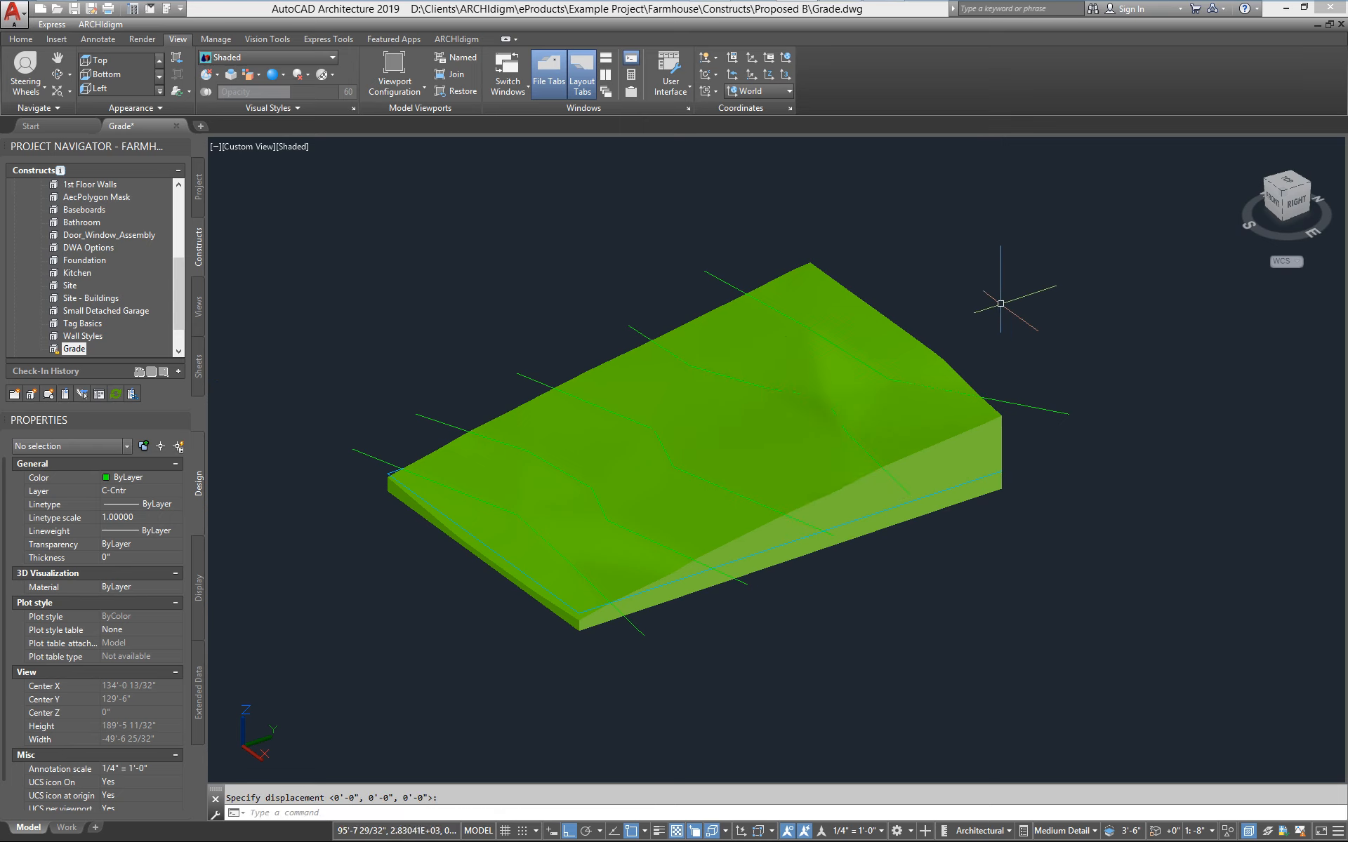
key(Escape)
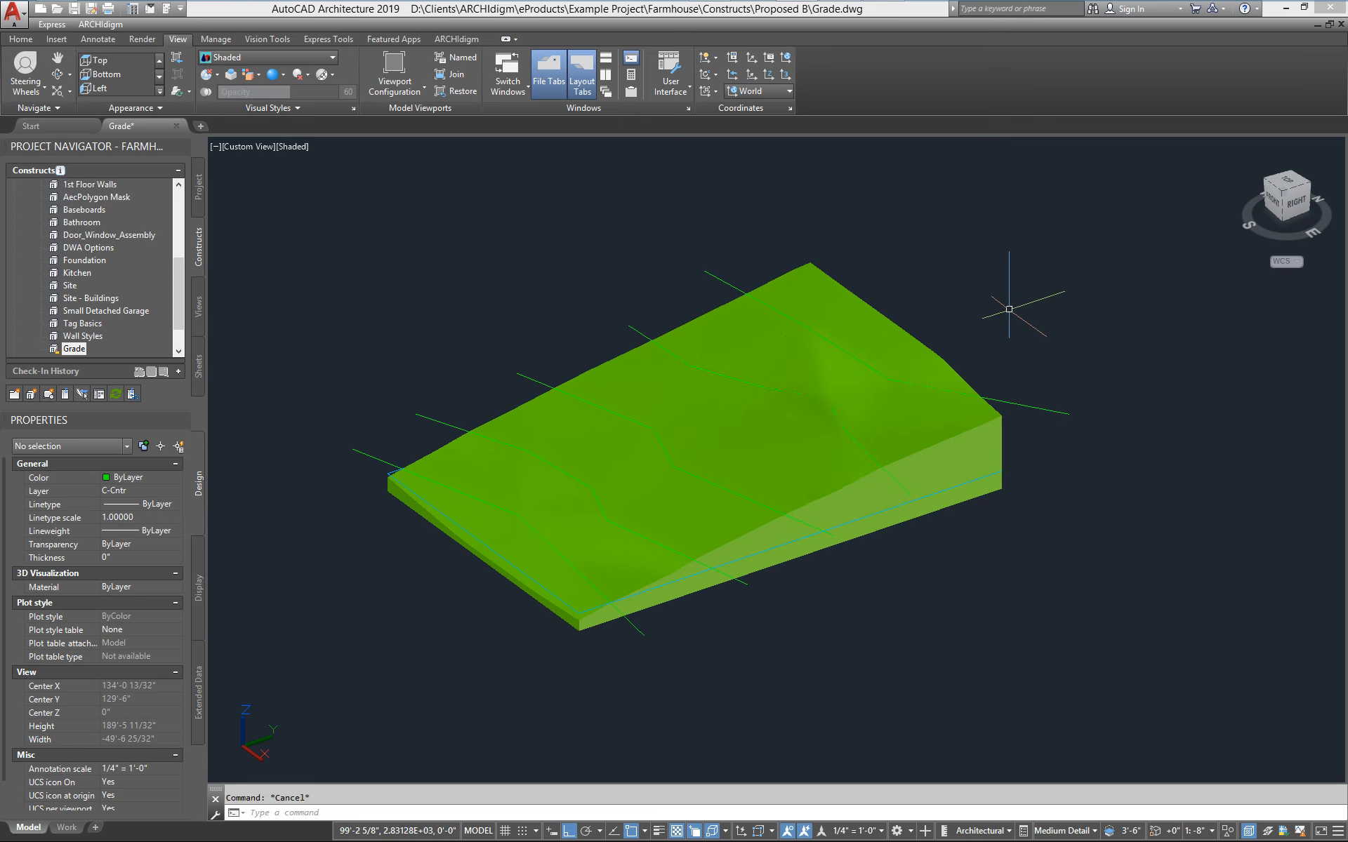
text(u)
key(Return)
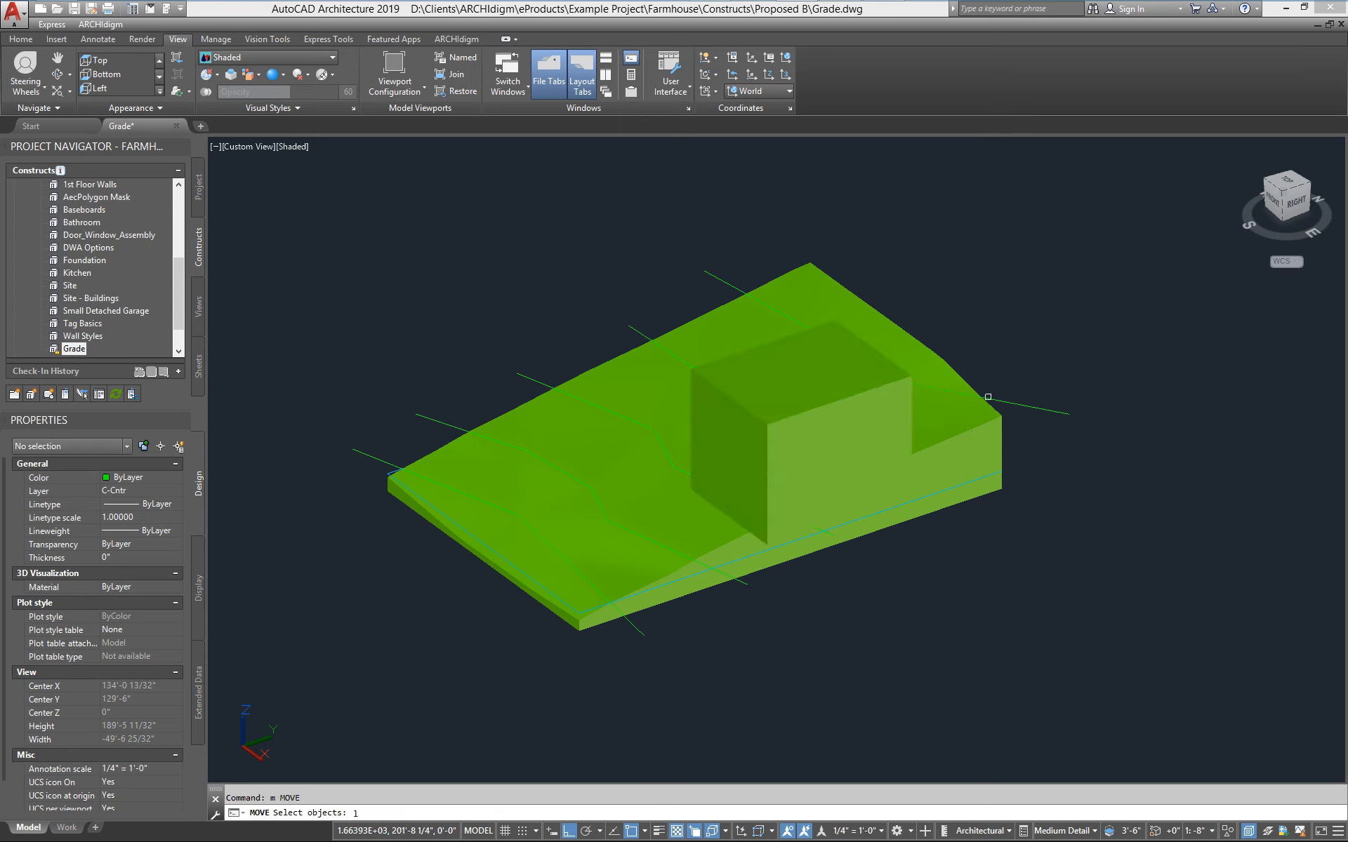
Move the box horizontally inward from the terrain's long sloping edge
key(Return)
click(1096, 310)
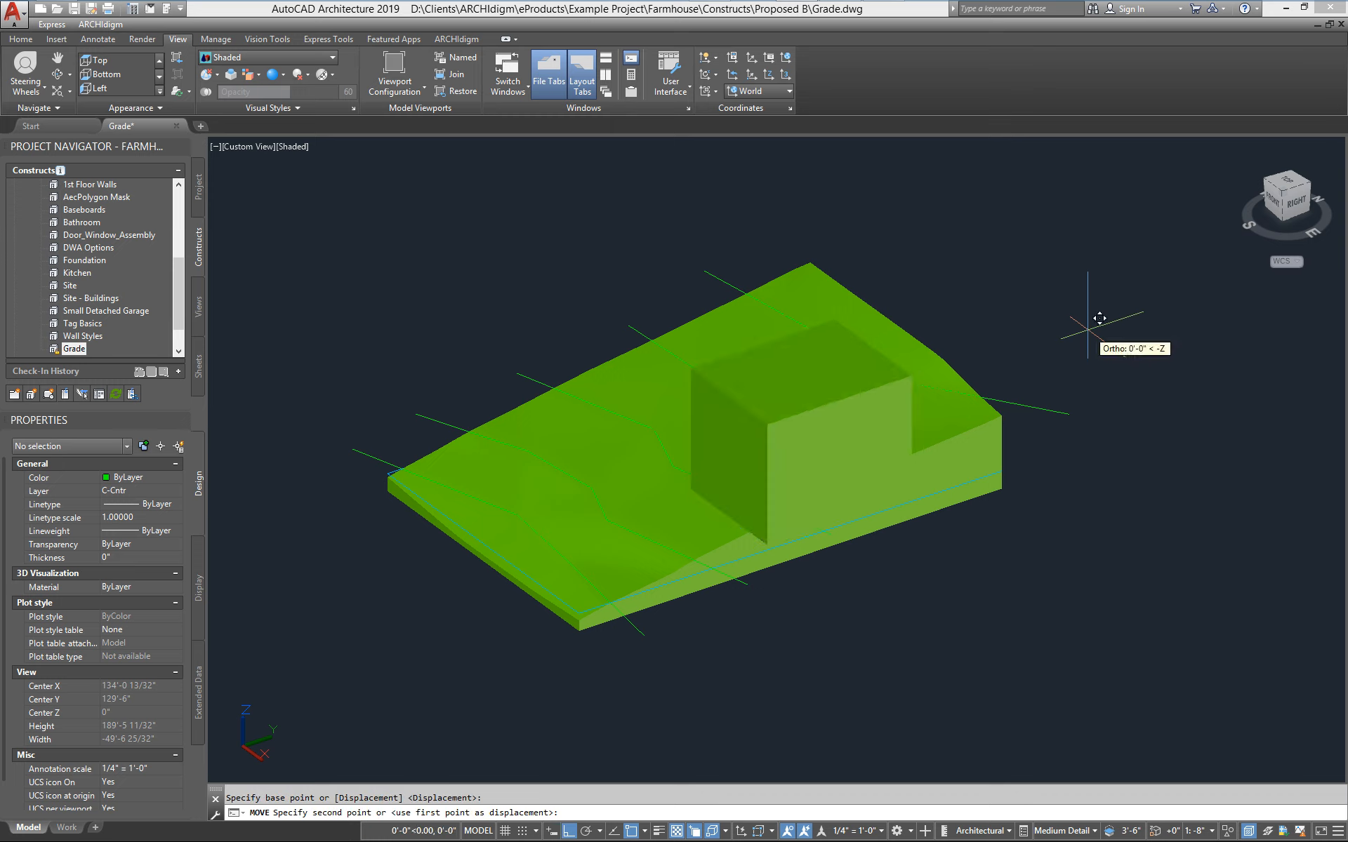
click(1043, 308)
scroll(823, 469, up, 2)
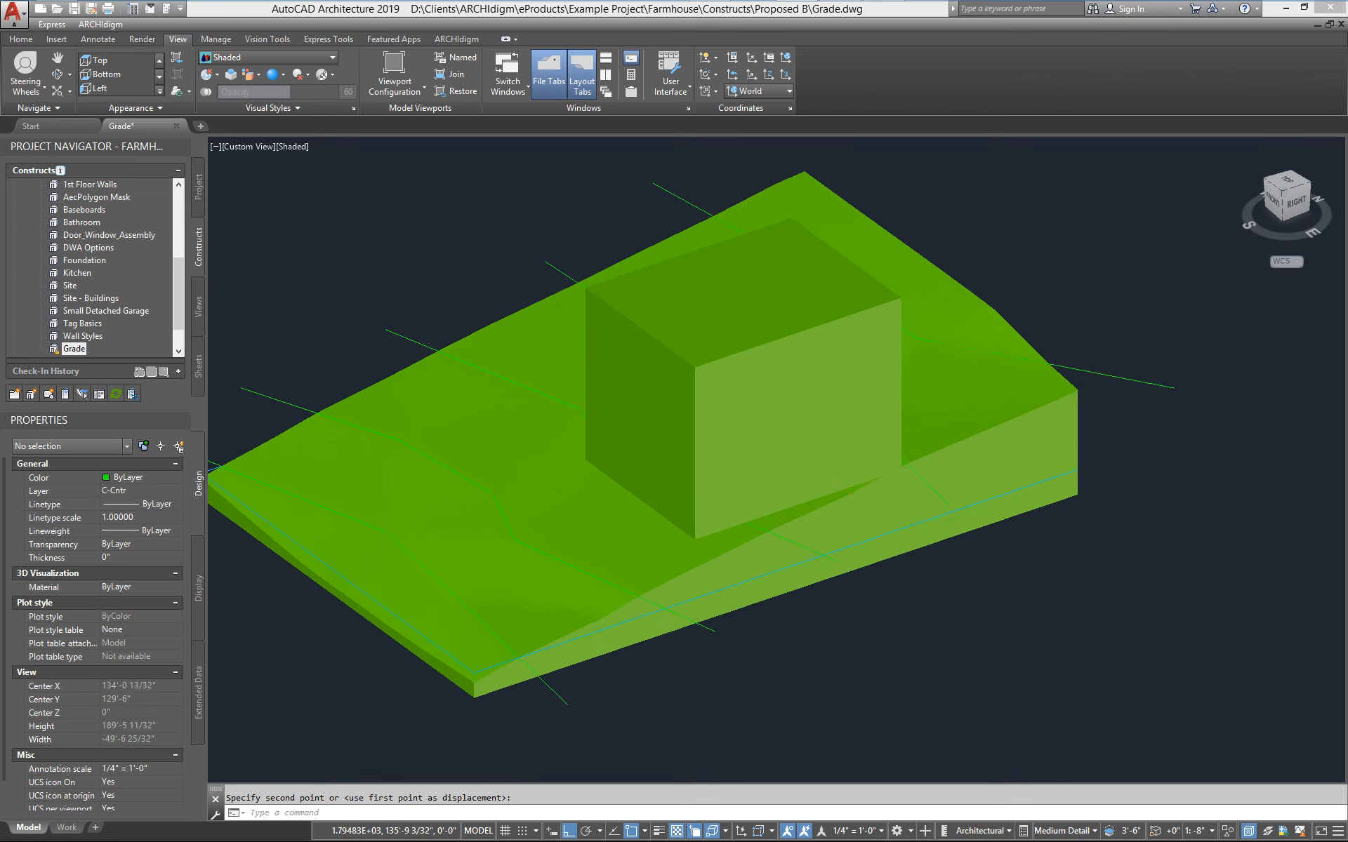
Assign the box mass element to the Defpoints layer
click(738, 466)
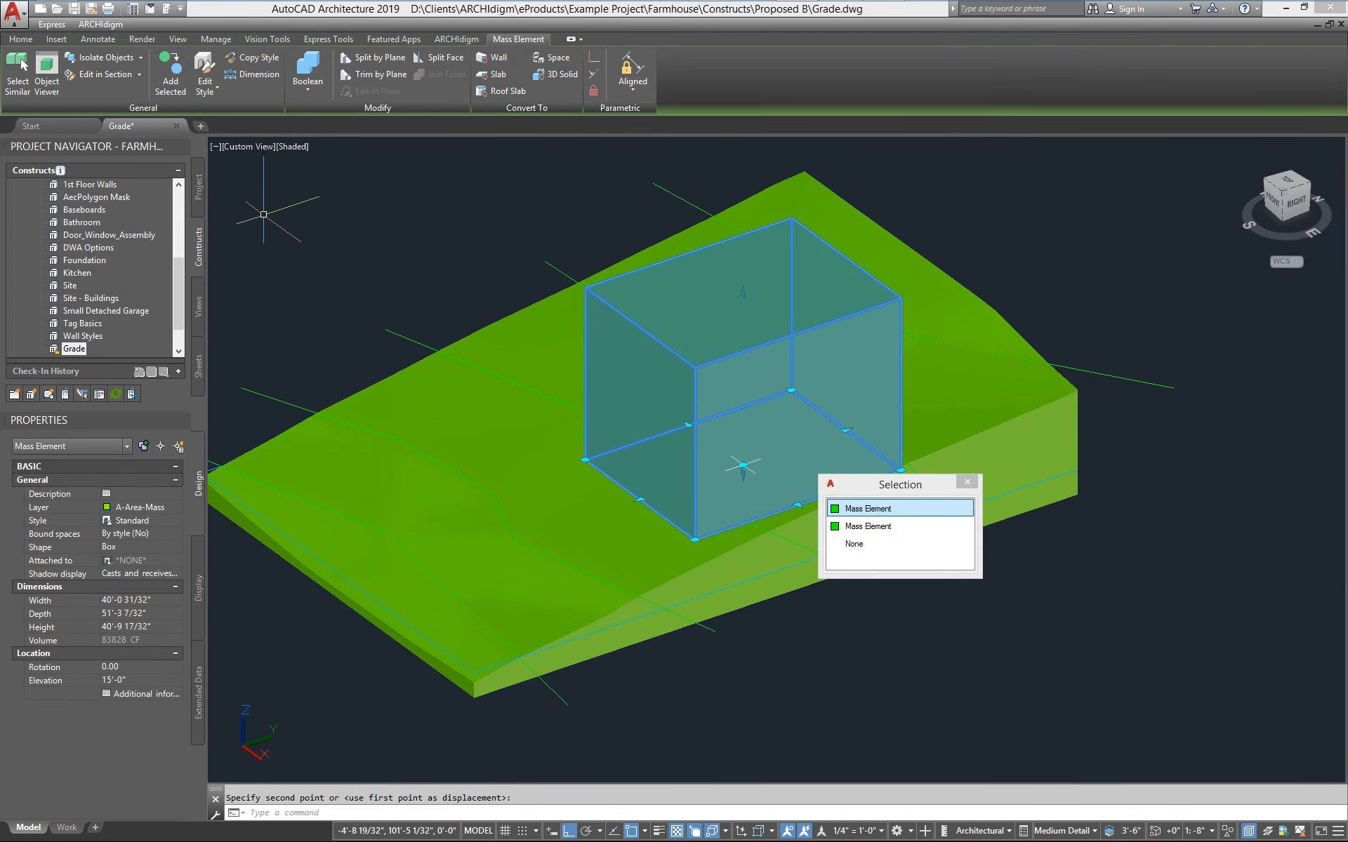
click(159, 511)
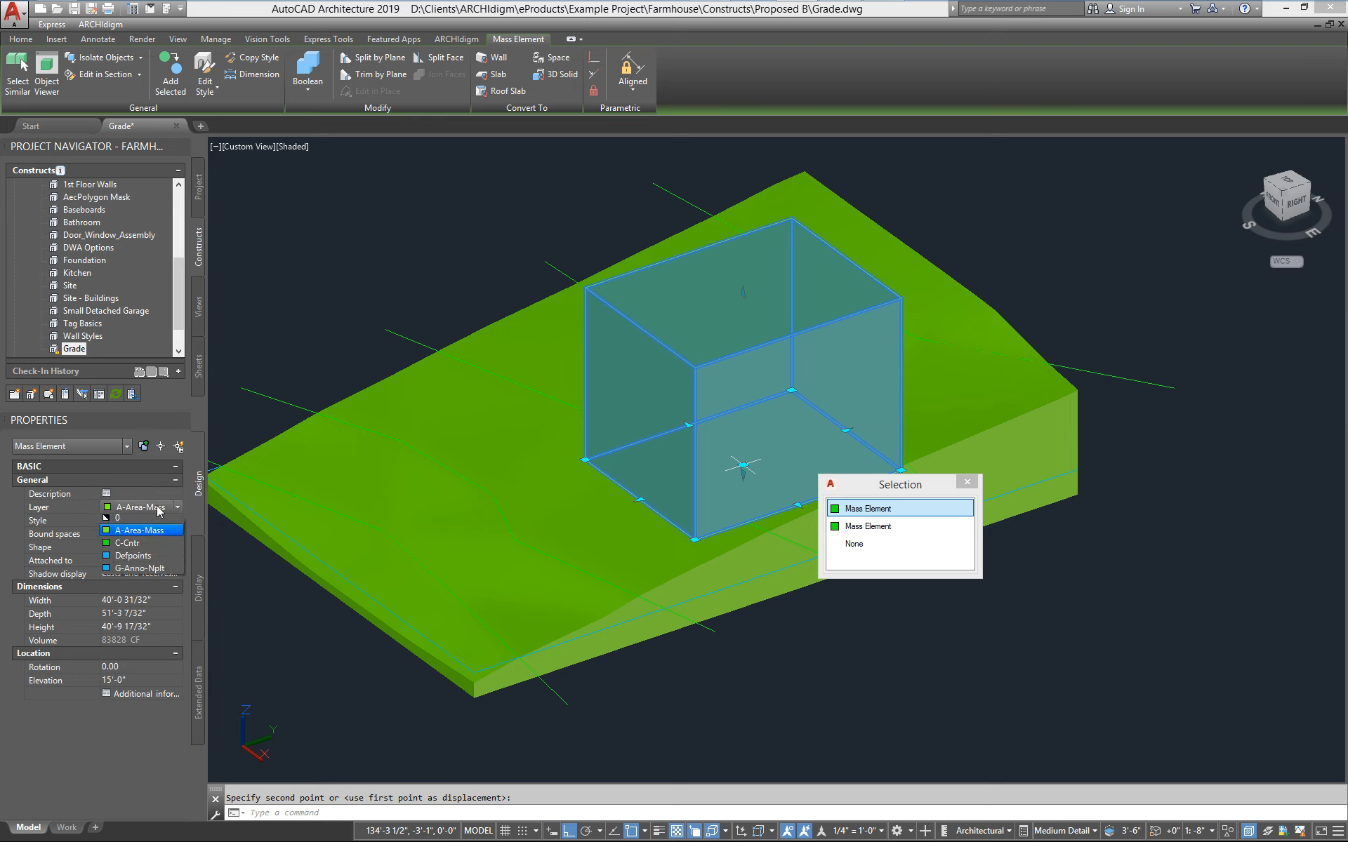
click(140, 558)
key(Escape)
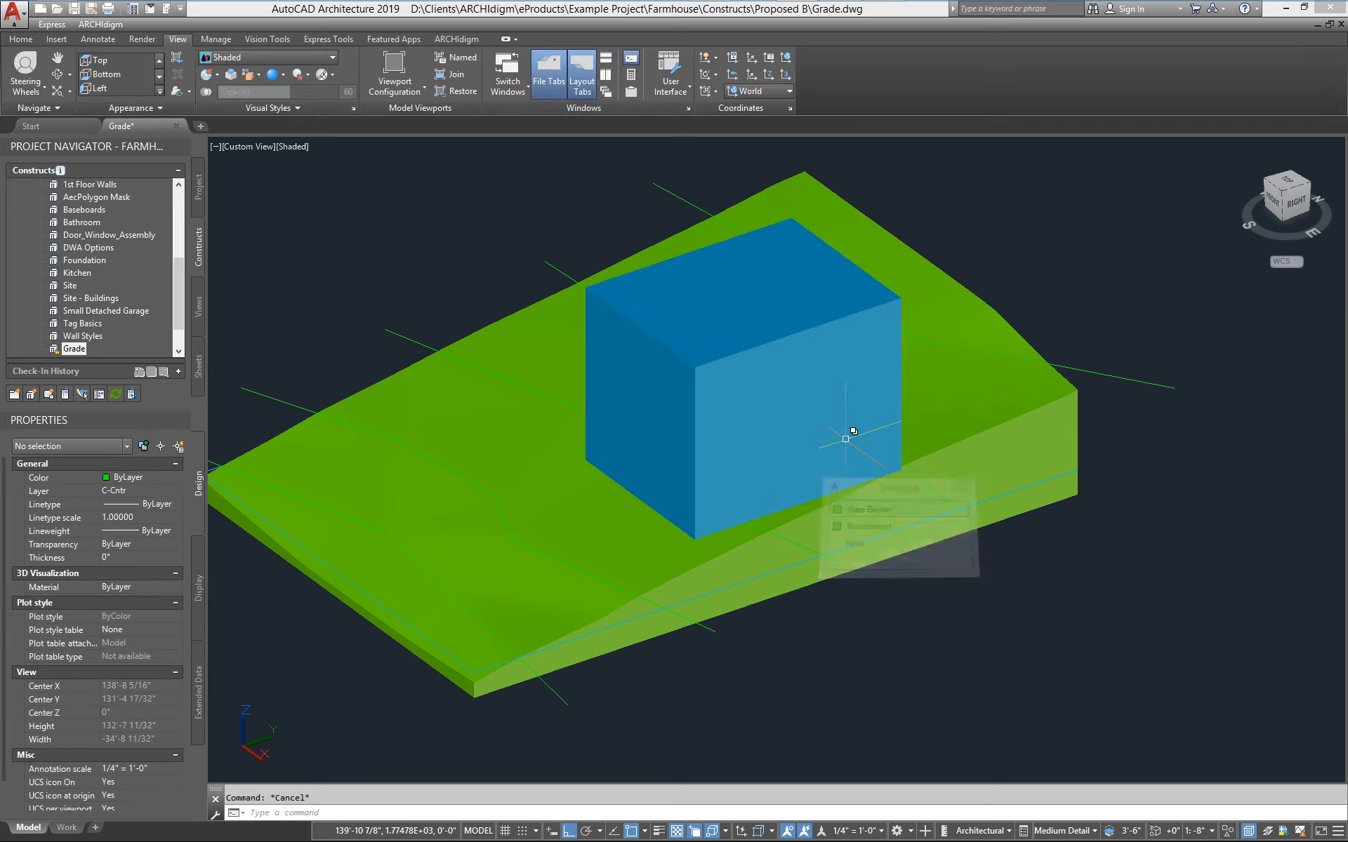
Move the box straight down 8' into the terrain
shift+middle_drag(843, 427, 807, 445)
scroll(797, 365, up, 2)
text(m)
key(Return)
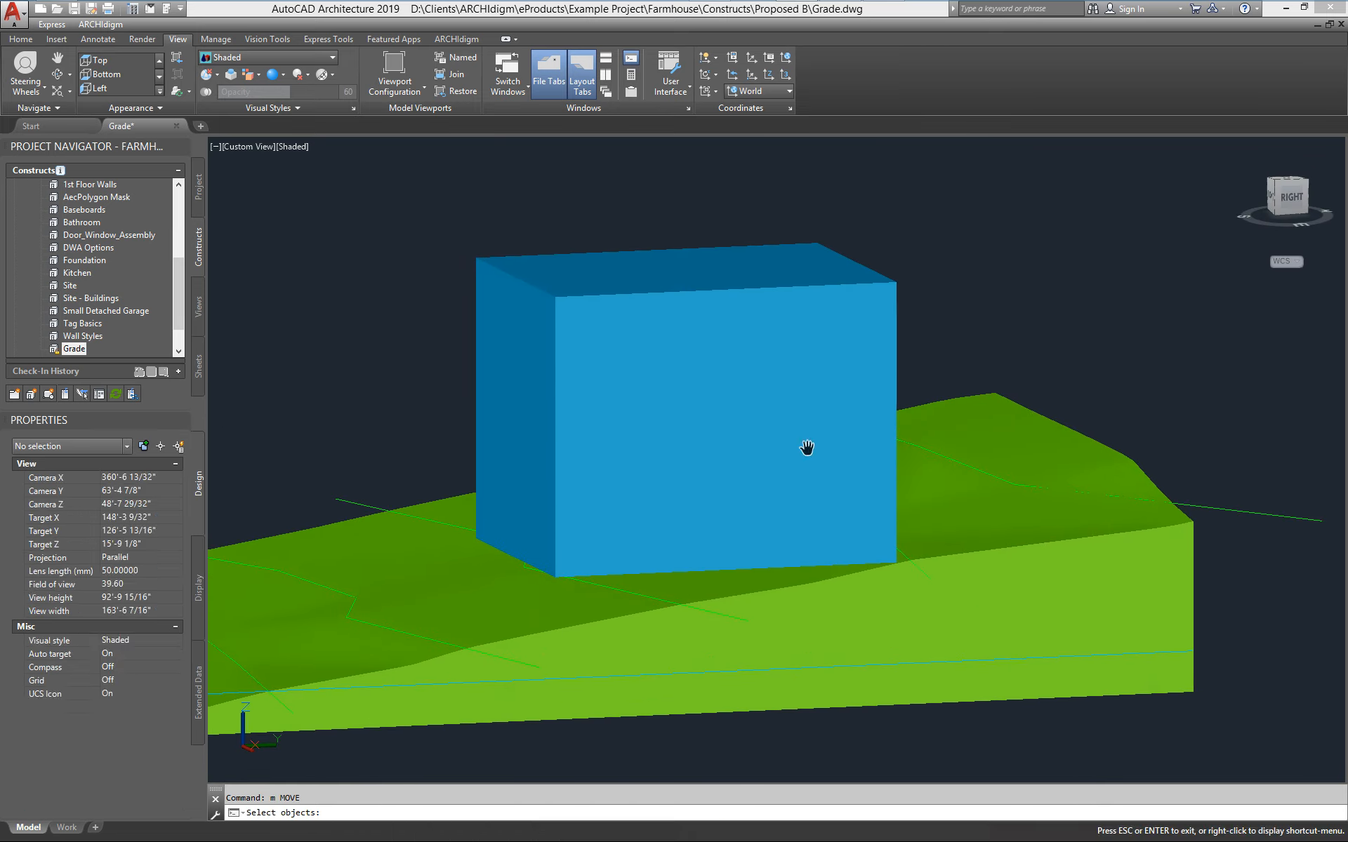
key(Return)
click(865, 310)
key(Escape)
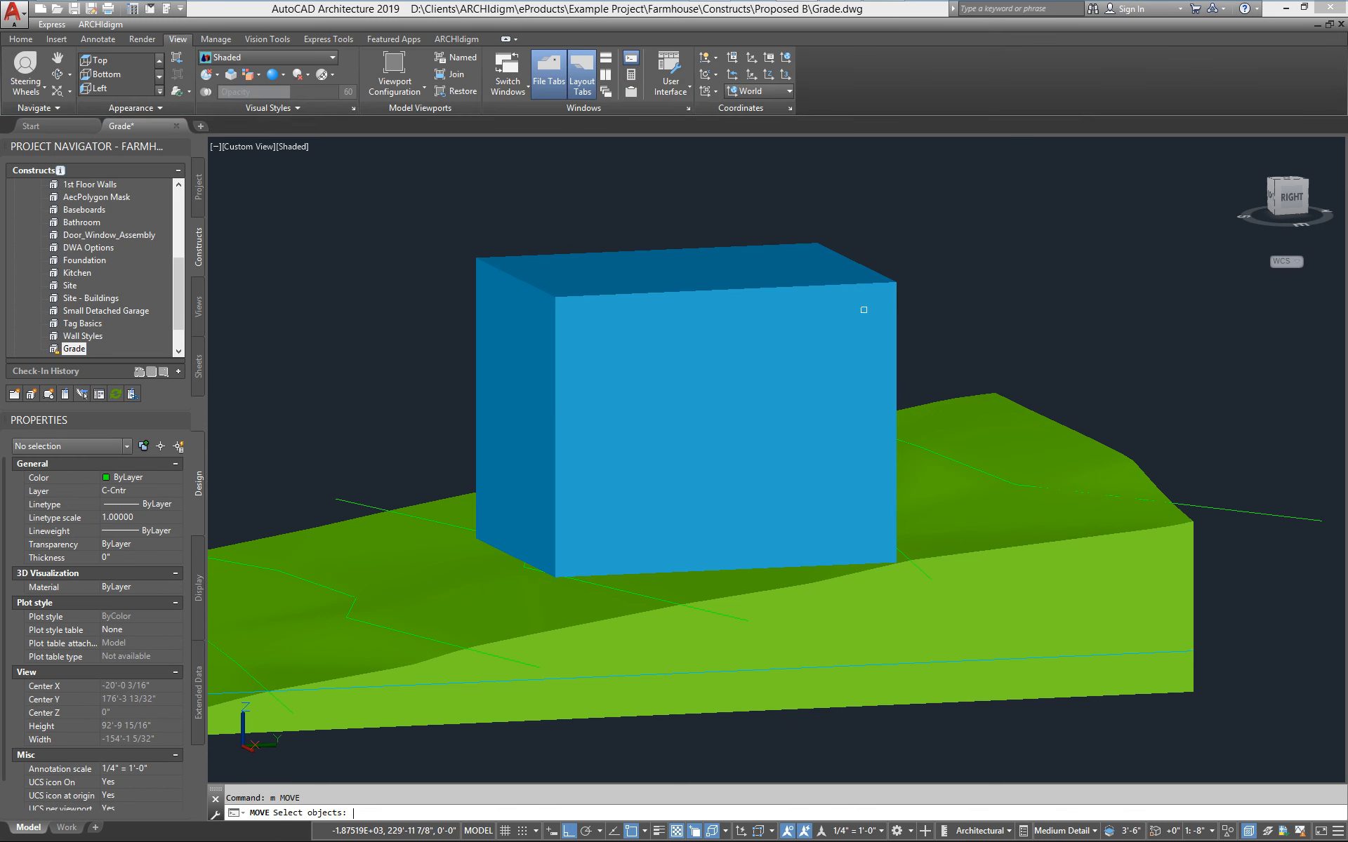
key(Return)
click(1027, 228)
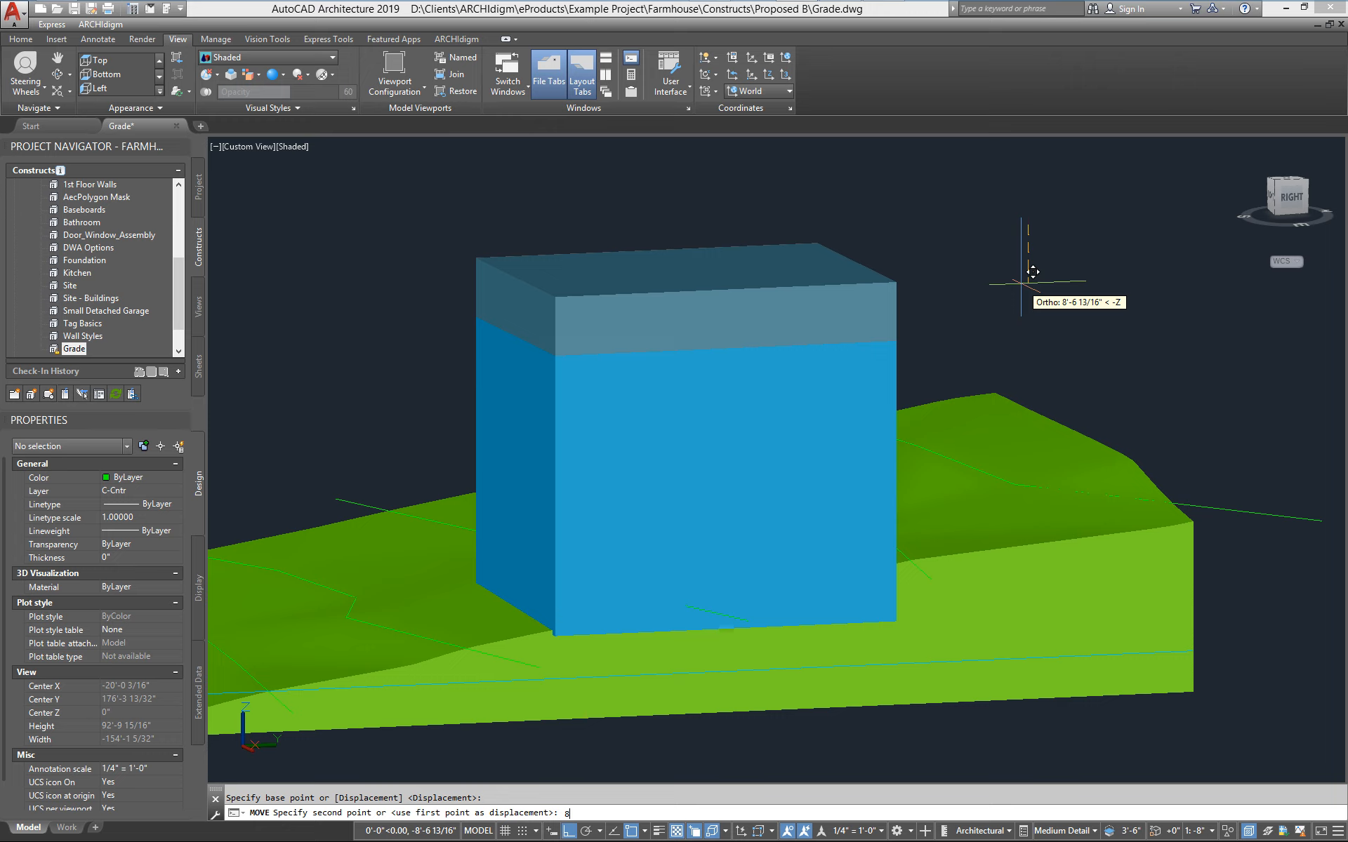
text(')
key(Return)
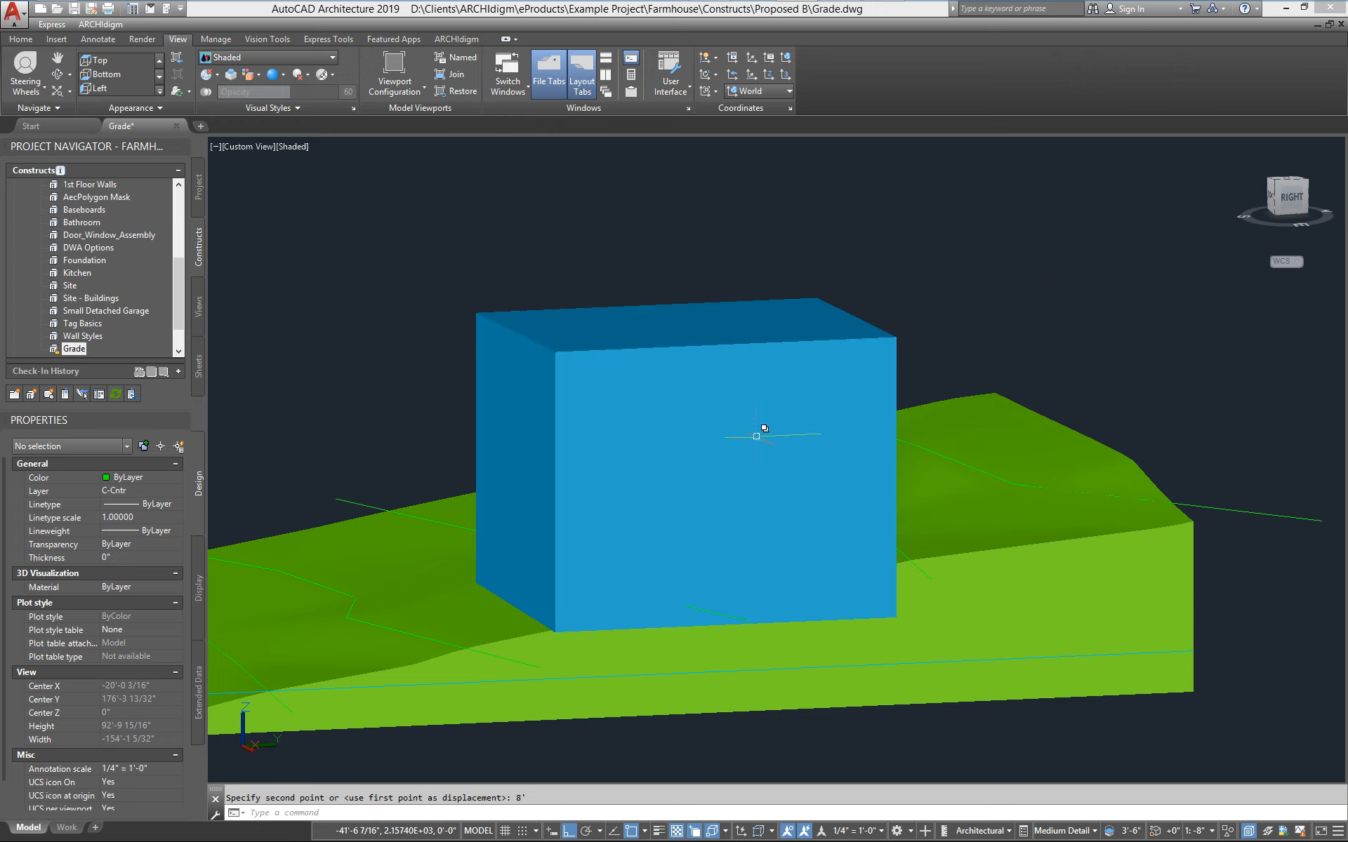
Lower the box a further 6" along the Z axis
text(m)
key(Return)
click(806, 377)
key(Return)
click(950, 290)
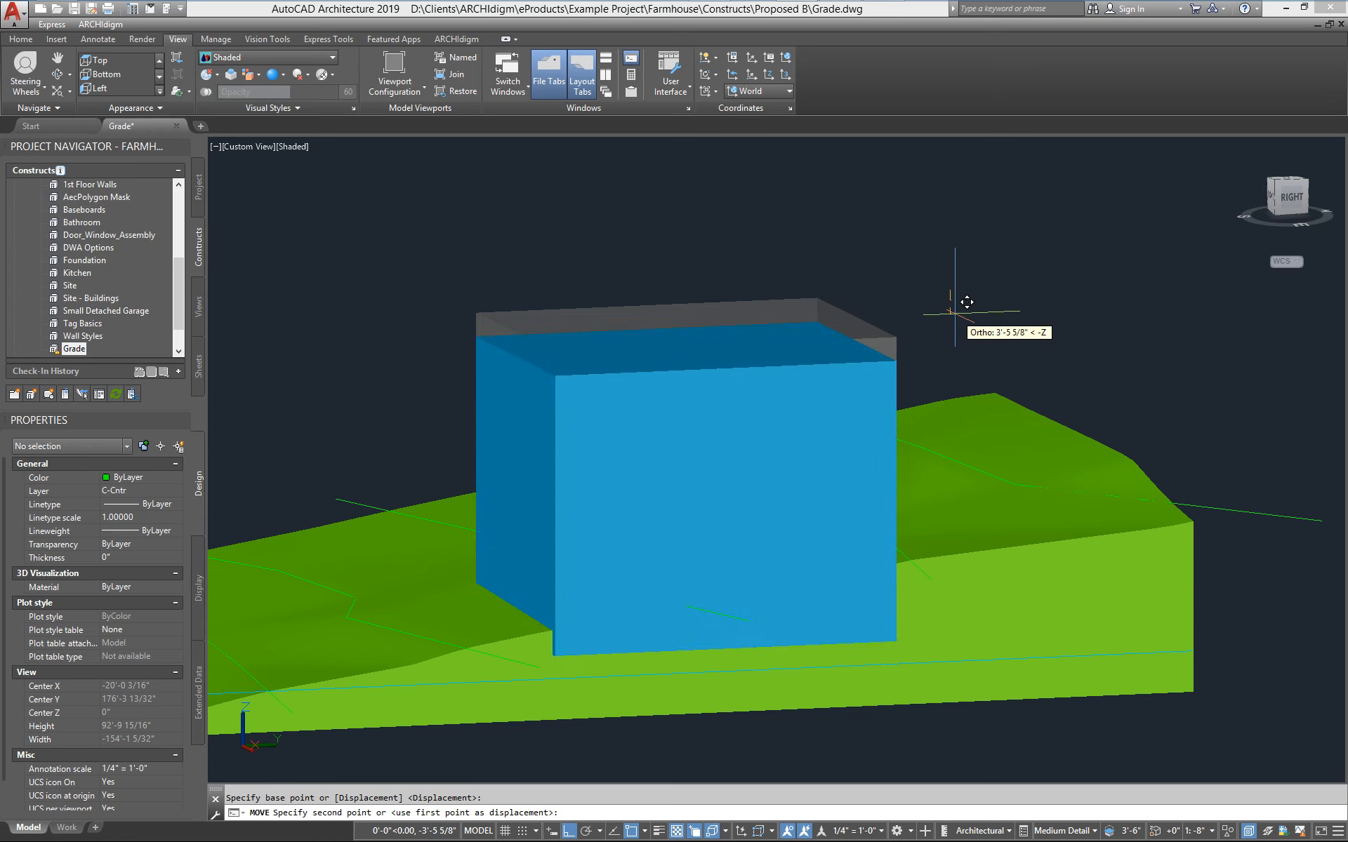
text(6)
key(Return)
Move the sunken box horizontally away from the terrain's long edge so it sits fully within the terrain
shift+middle_drag(631, 626, 604, 580)
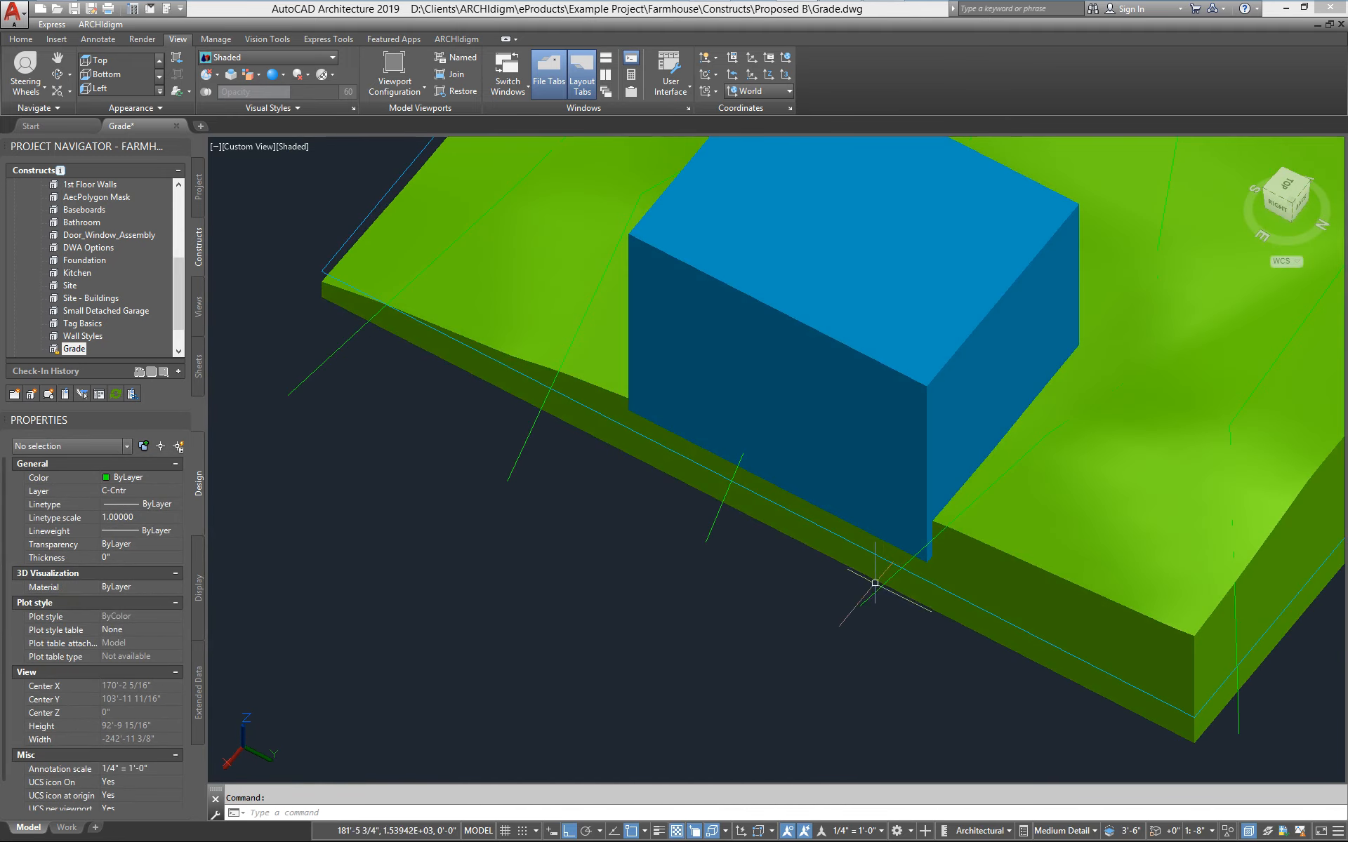
scroll(949, 548, up, 2)
scroll(898, 555, down, 5)
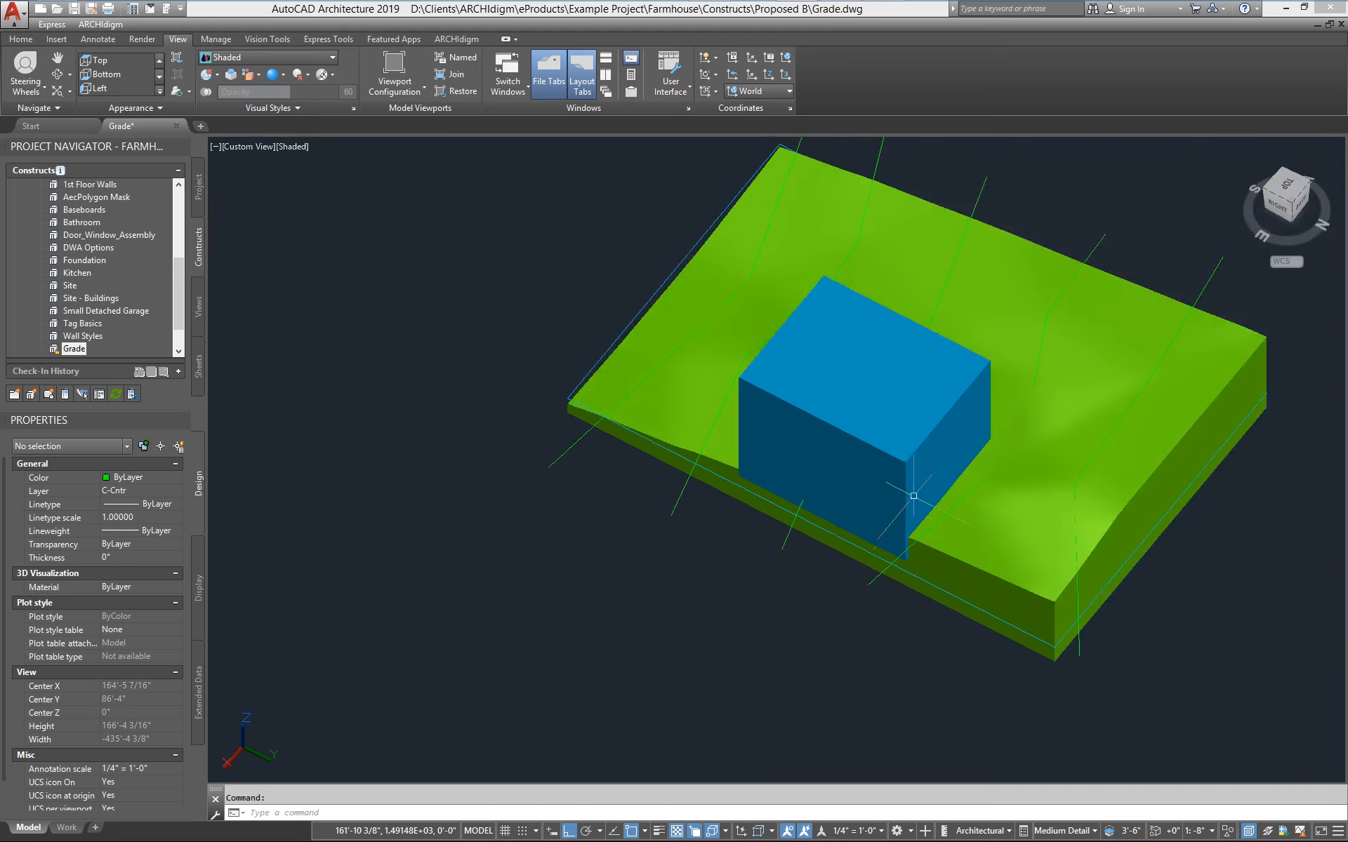
scroll(918, 485, up, 4)
middle_drag(912, 485, 849, 548)
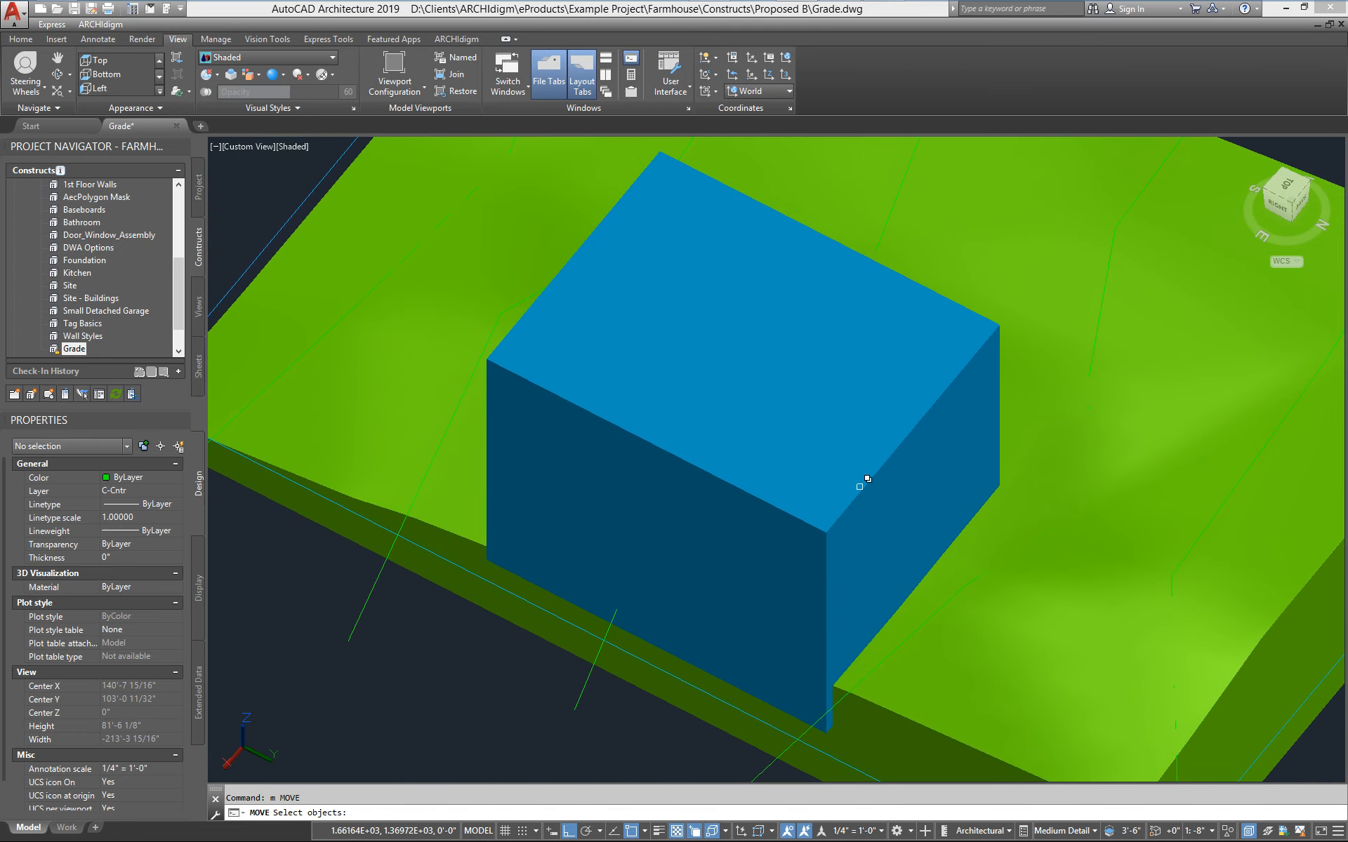
click(859, 486)
scroll(862, 491, down, 3)
key(Return)
click(988, 293)
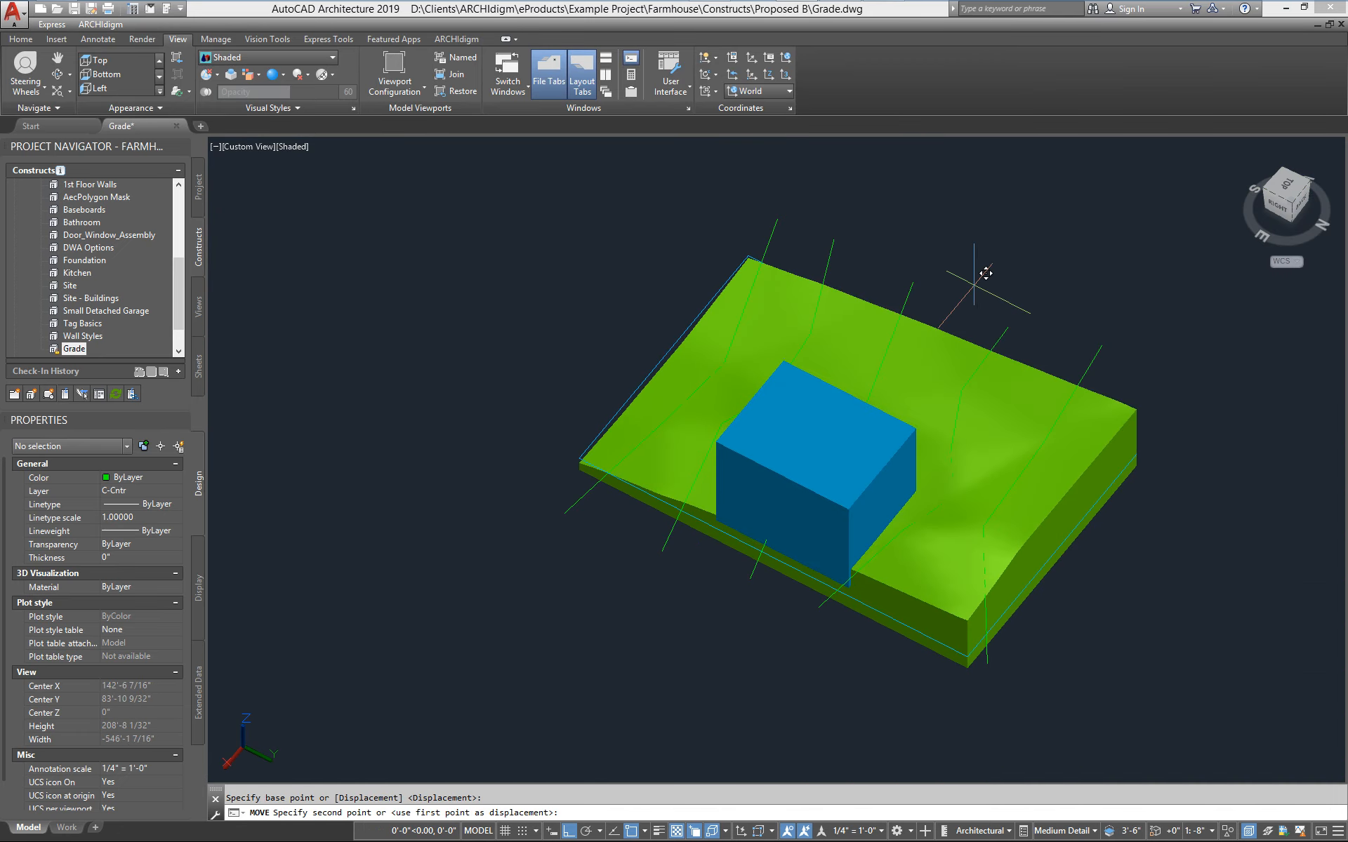
click(1023, 251)
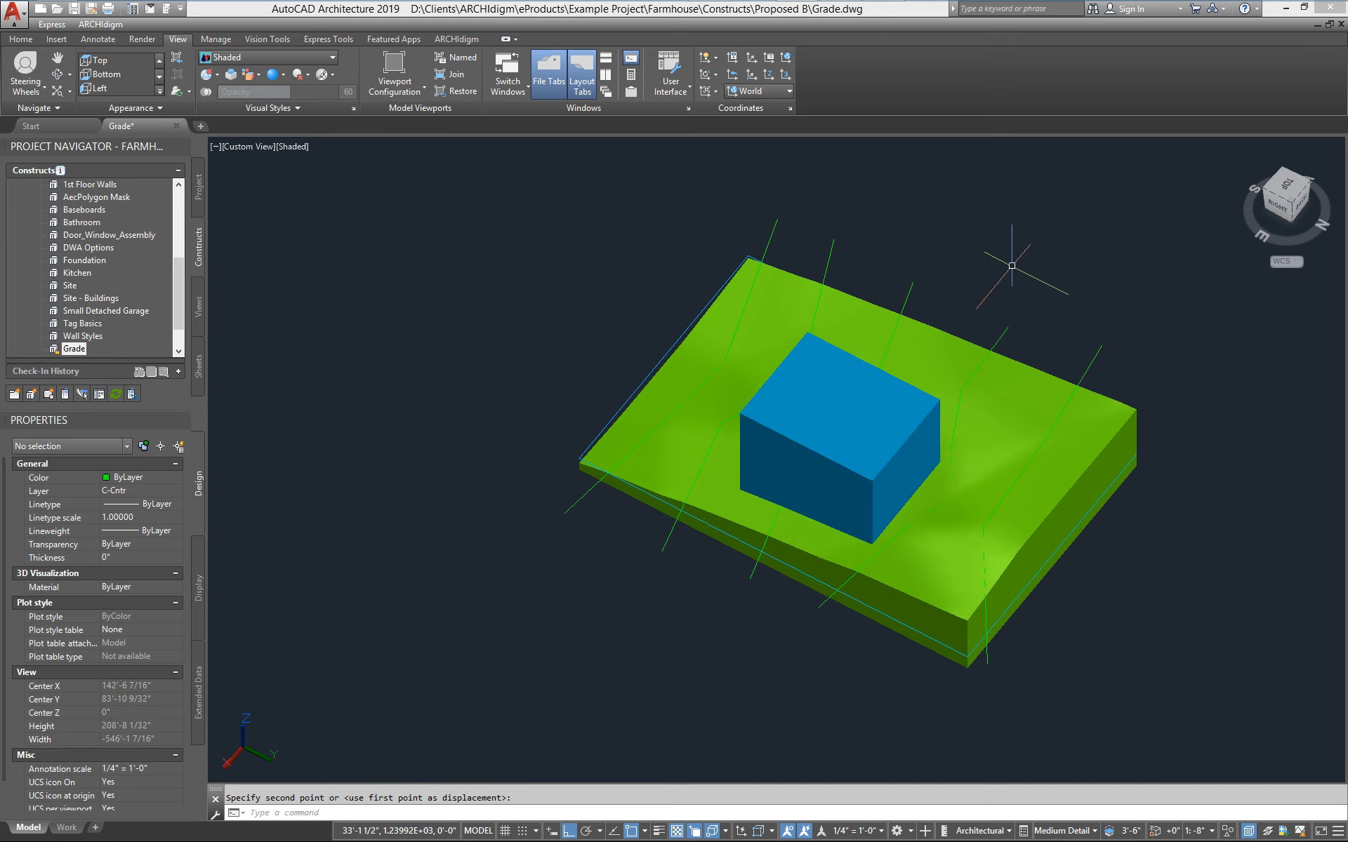
Examine from several angles how the box mass element sits in the sloped terrain
scroll(848, 524, up, 2)
shift+middle_drag(752, 633, 864, 430)
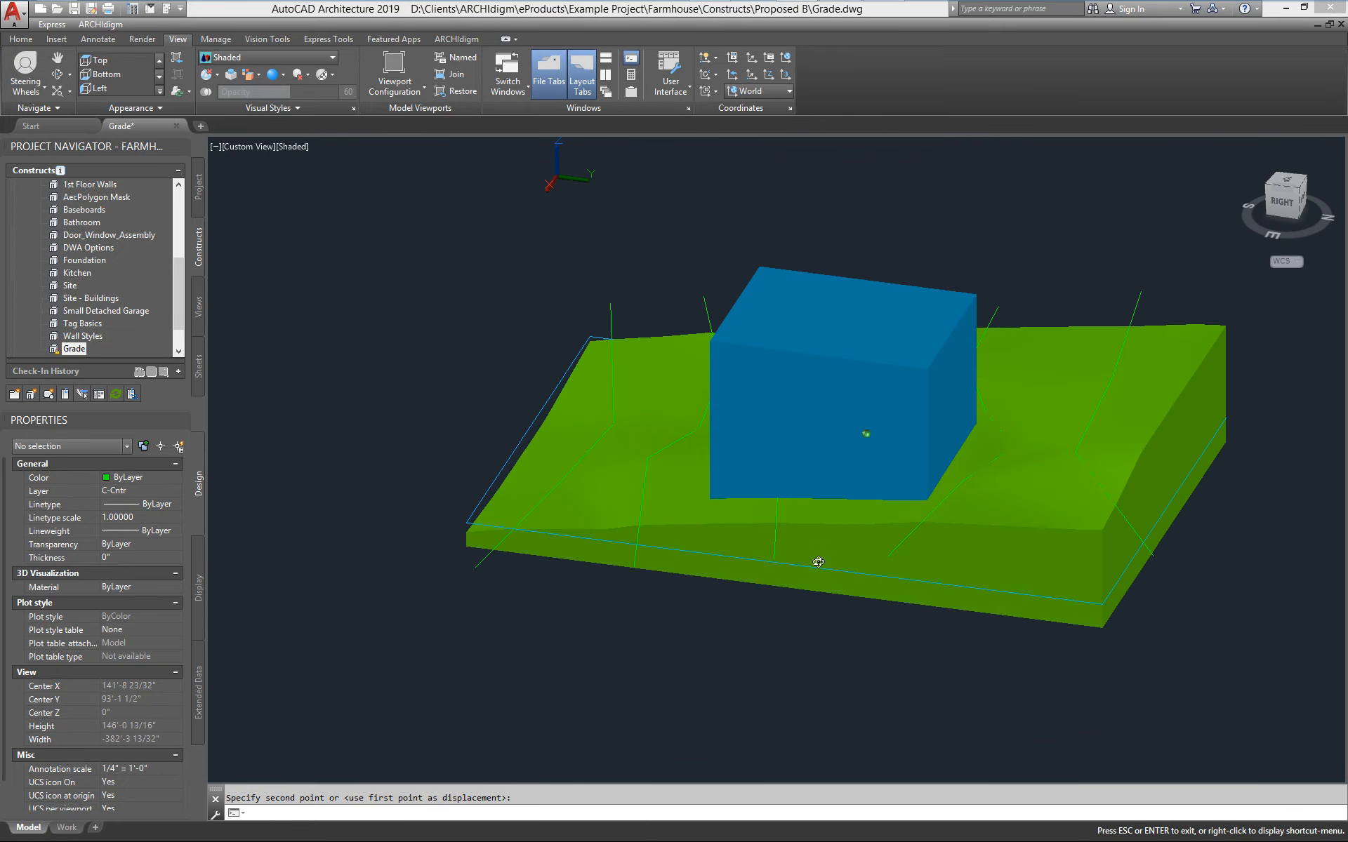
scroll(990, 424, up, 4)
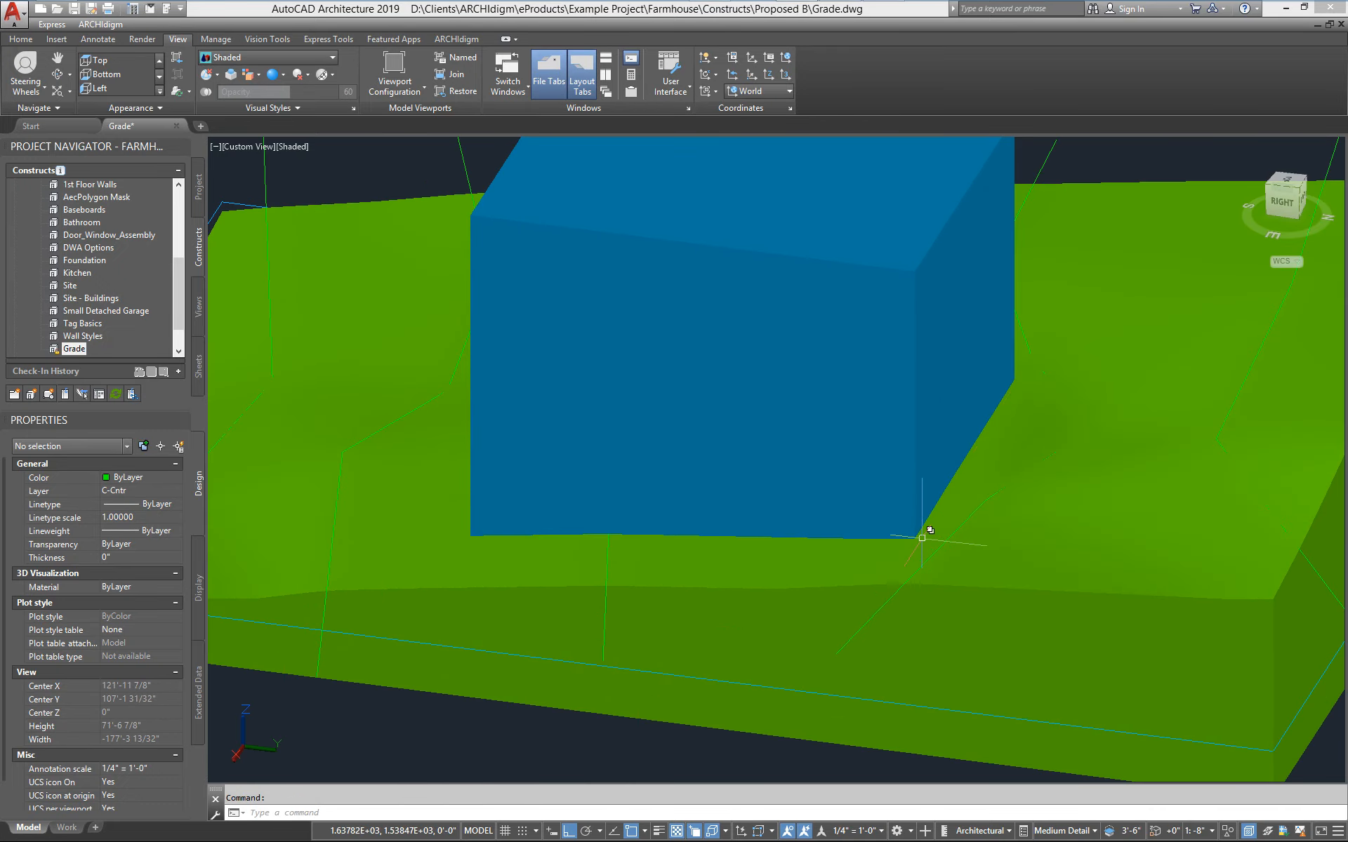
scroll(887, 541, down, 3)
mouse_move(674, 562)
shift+middle_down()
mouse_move(798, 601)
mouse_move(699, 566)
shift+middle_up()
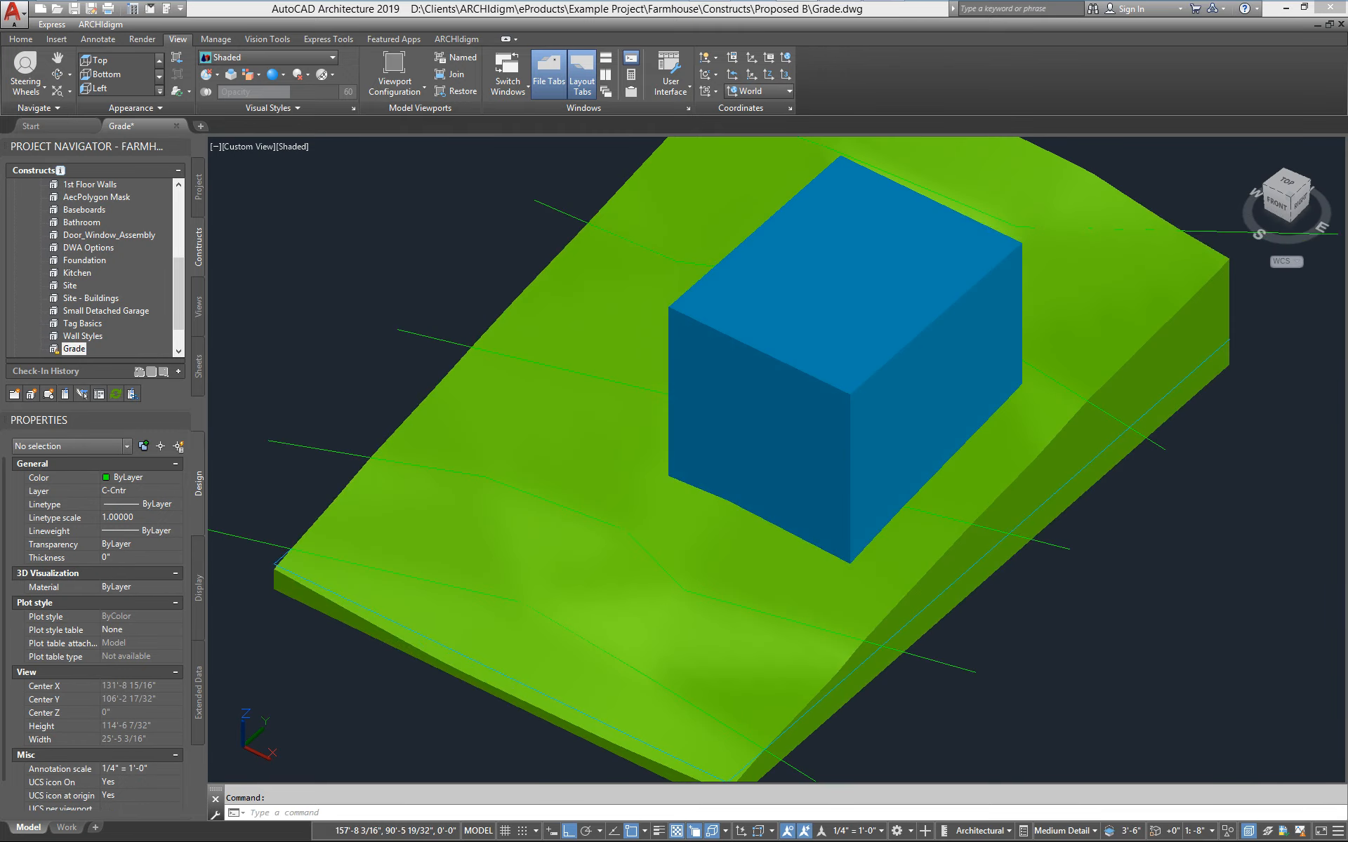
scroll(700, 567, down, 2)
middle_drag(865, 552, 916, 383)
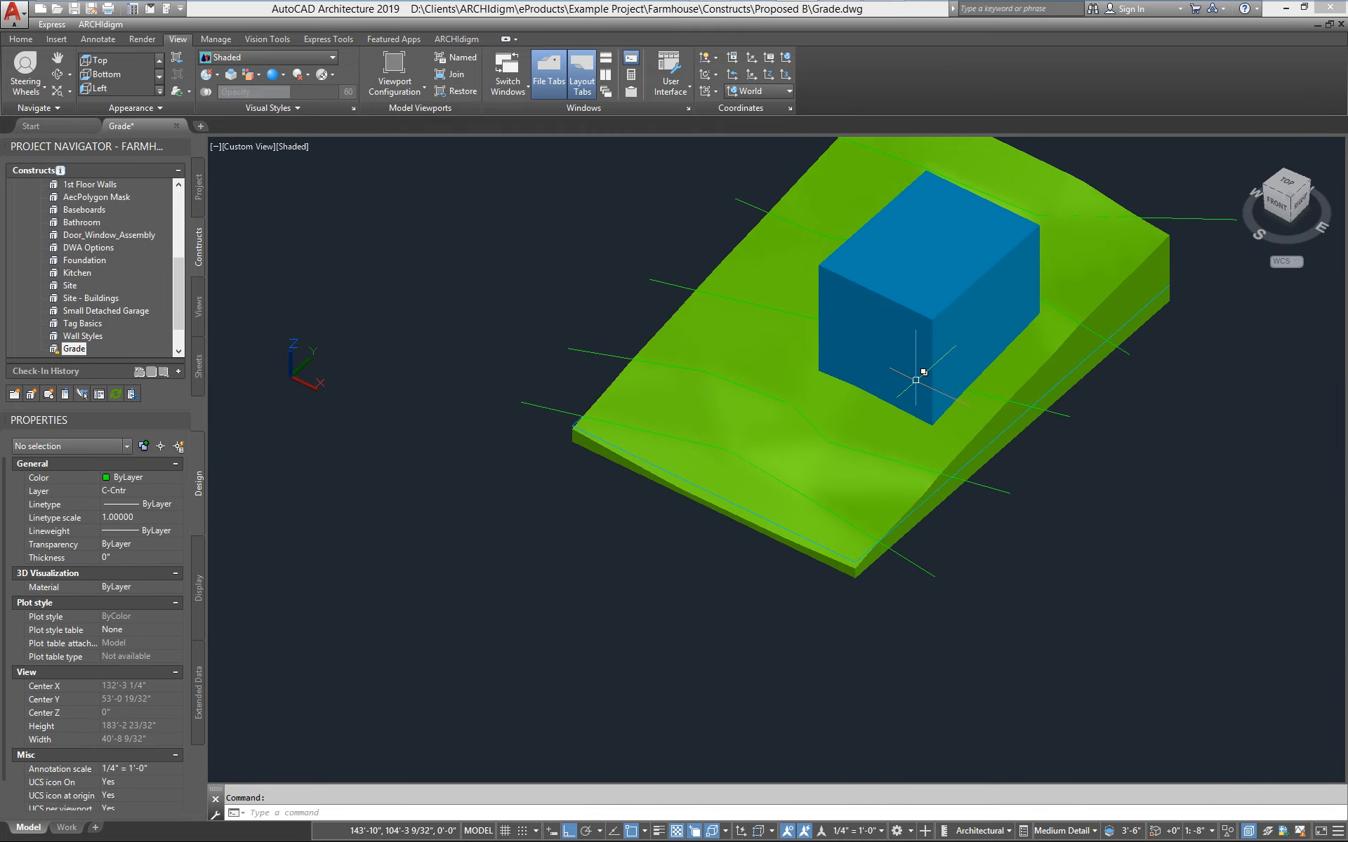
scroll(916, 380, up, 2)
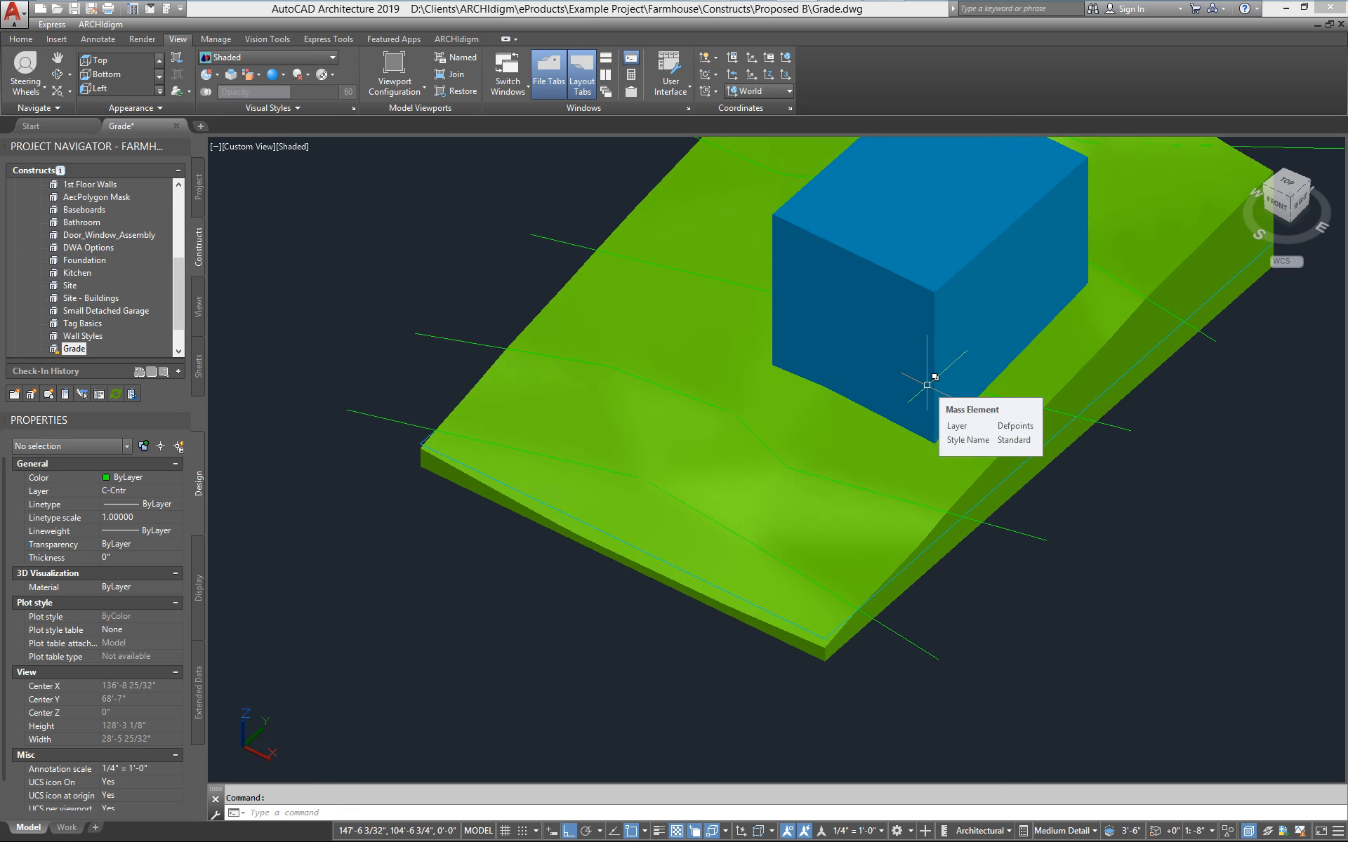
middle_drag(916, 388, 770, 412)
Copy the box from one bottom corner to the adjacent one, placing the duplicate against its face toward the terrain's low end
text(c)
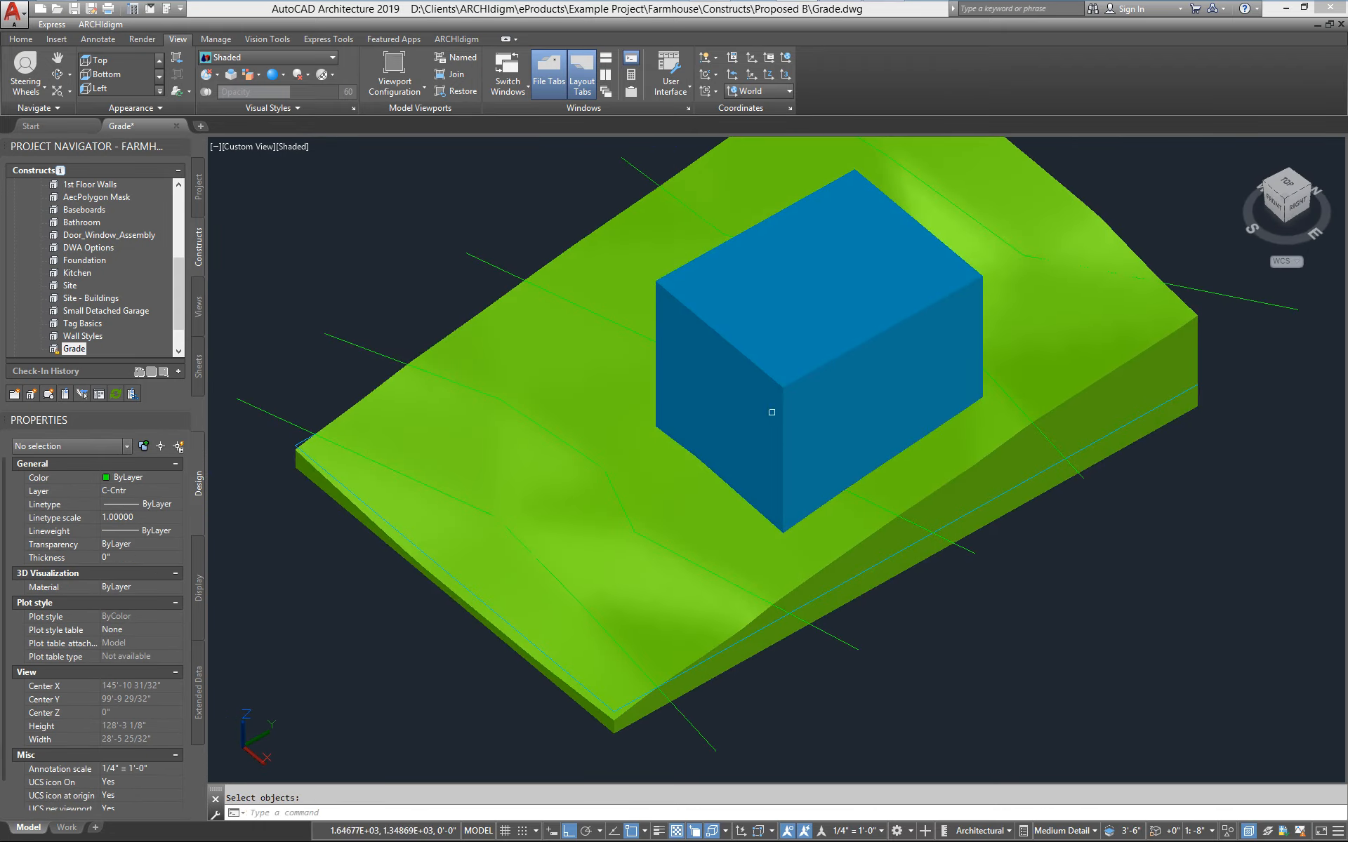
click(942, 338)
click(940, 445)
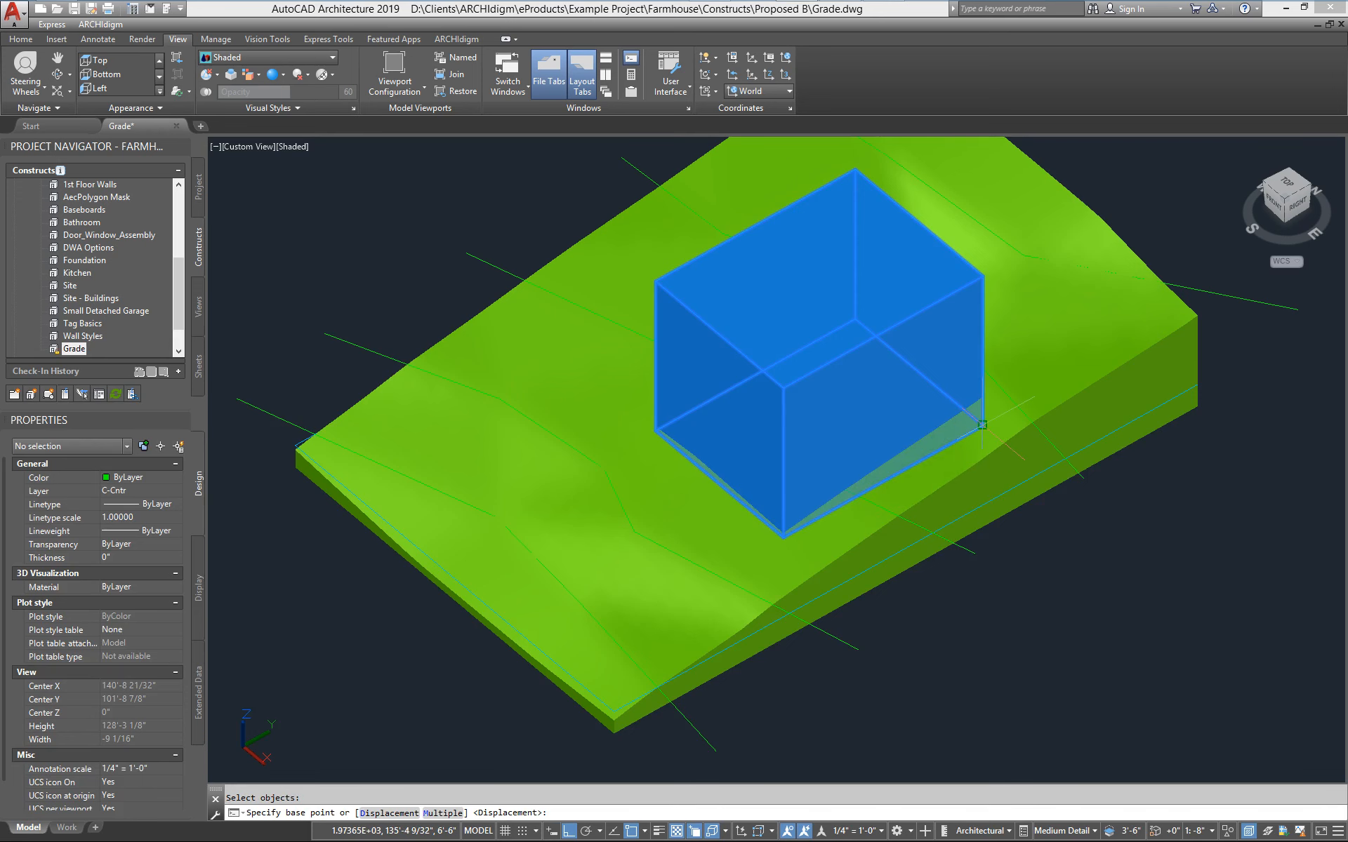
click(982, 424)
click(783, 537)
middle_drag(718, 562, 700, 535)
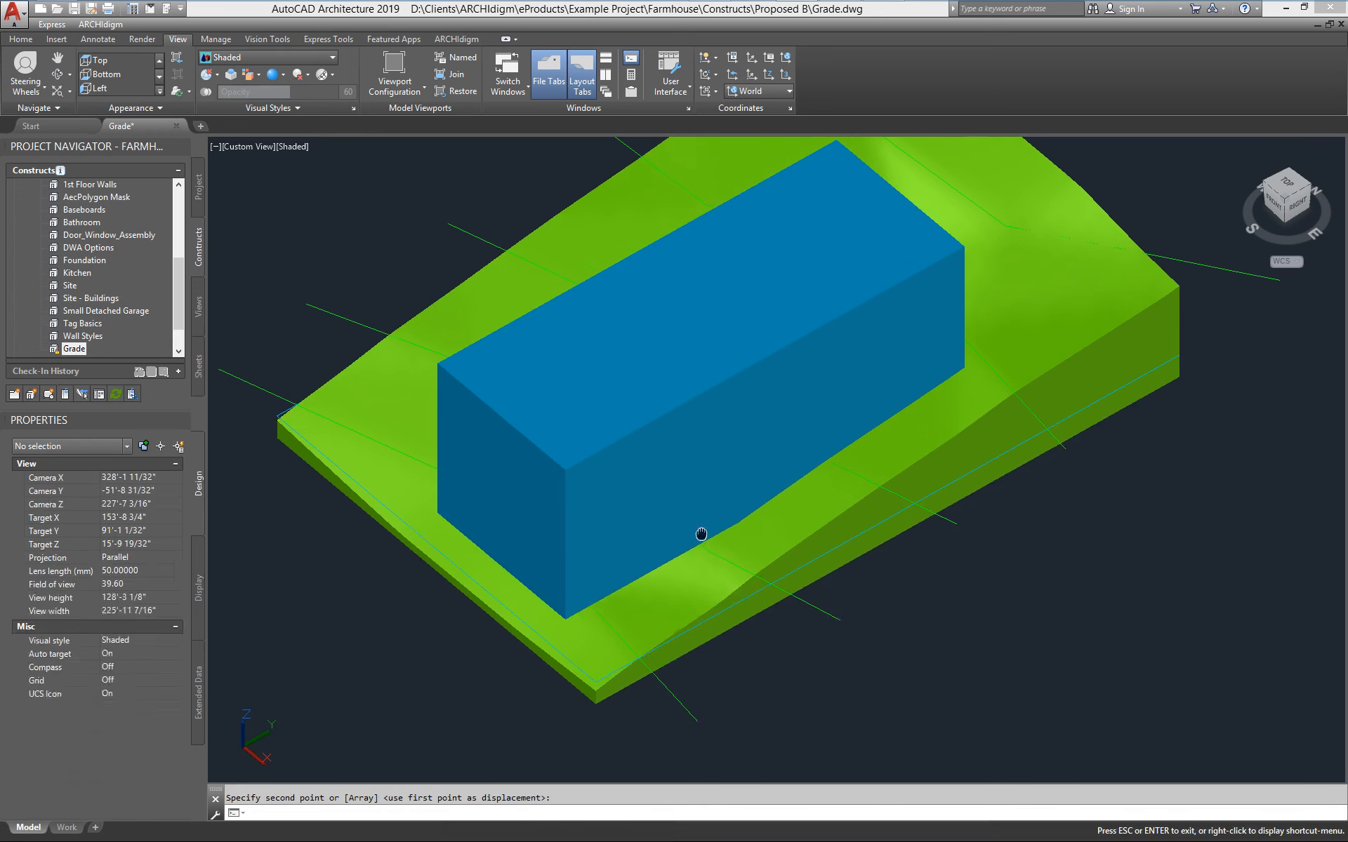
key(Escape)
Pull the outer face of the copied box inward to a depth of about 13'-3"
click(522, 558)
click(496, 567)
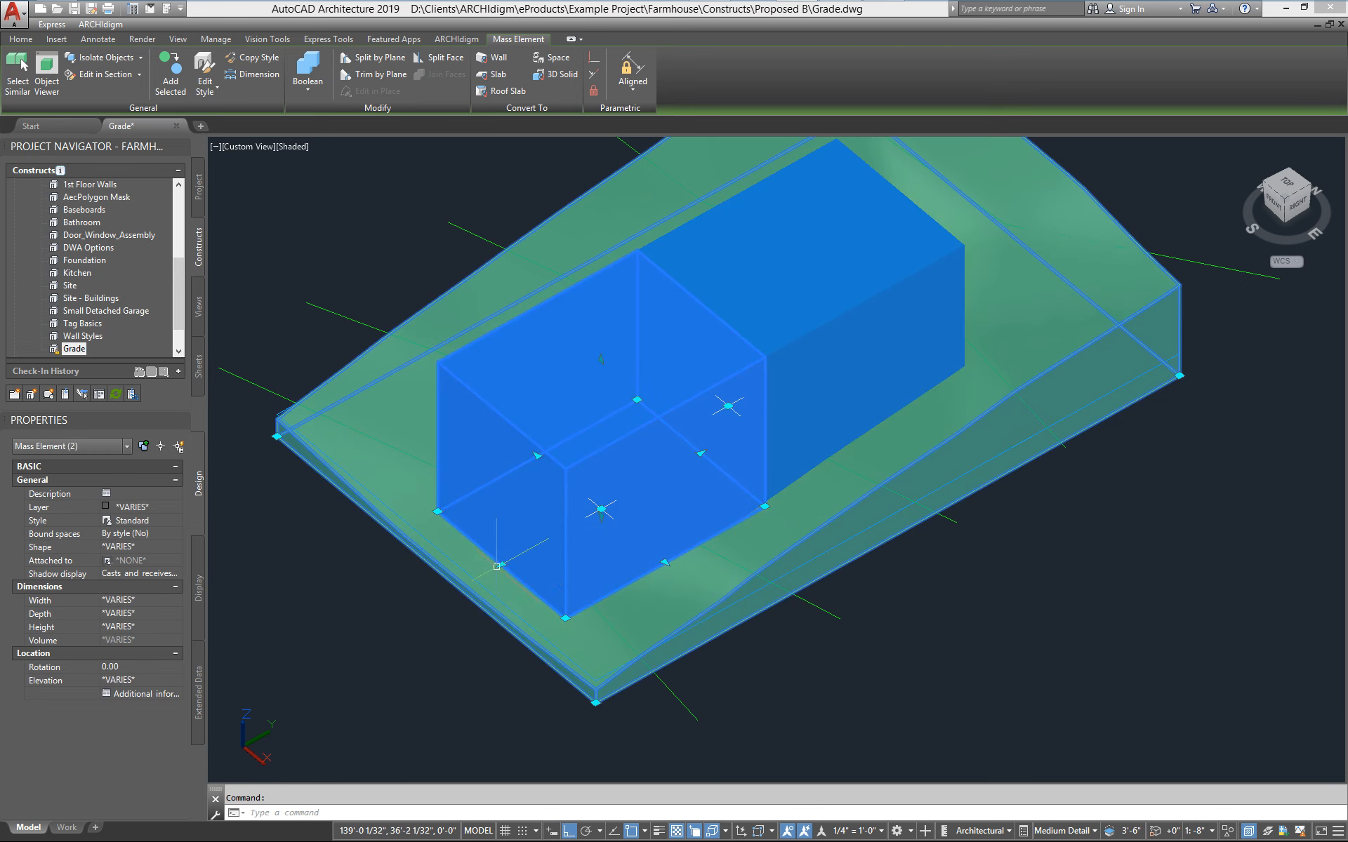
key(Escape)
click(491, 578)
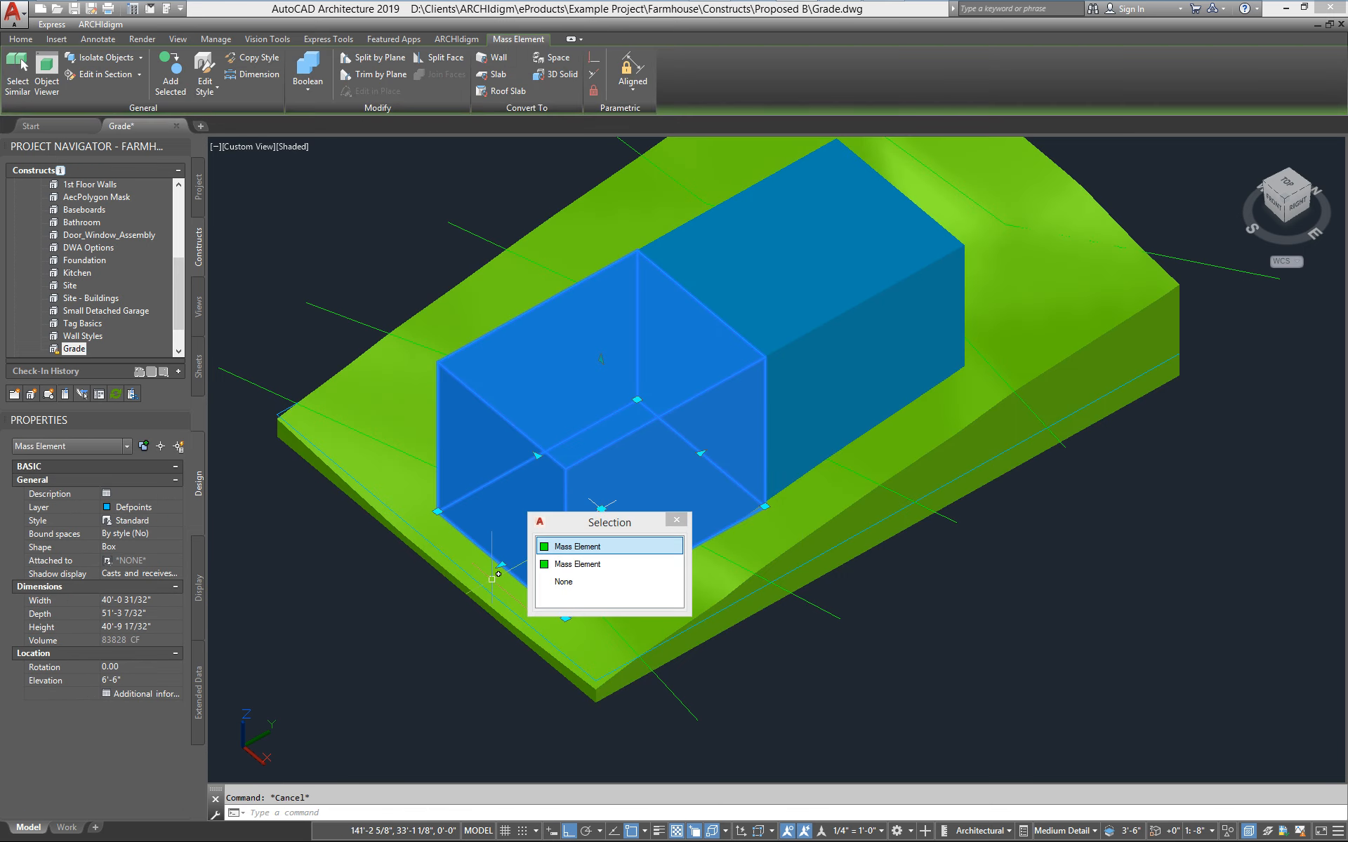
click(501, 564)
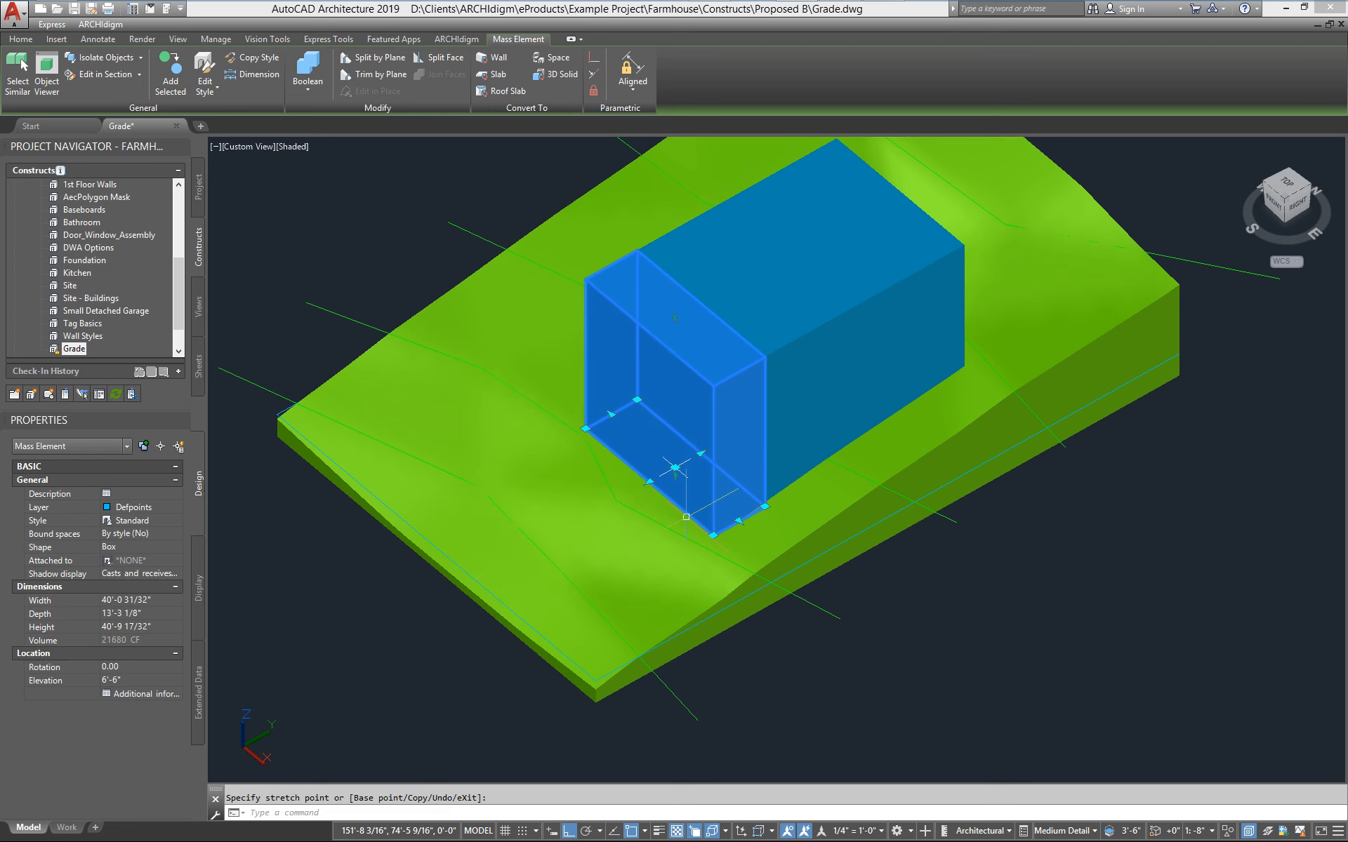
Lower the top of the shallow copied box to a height of about 1'-9"
click(675, 317)
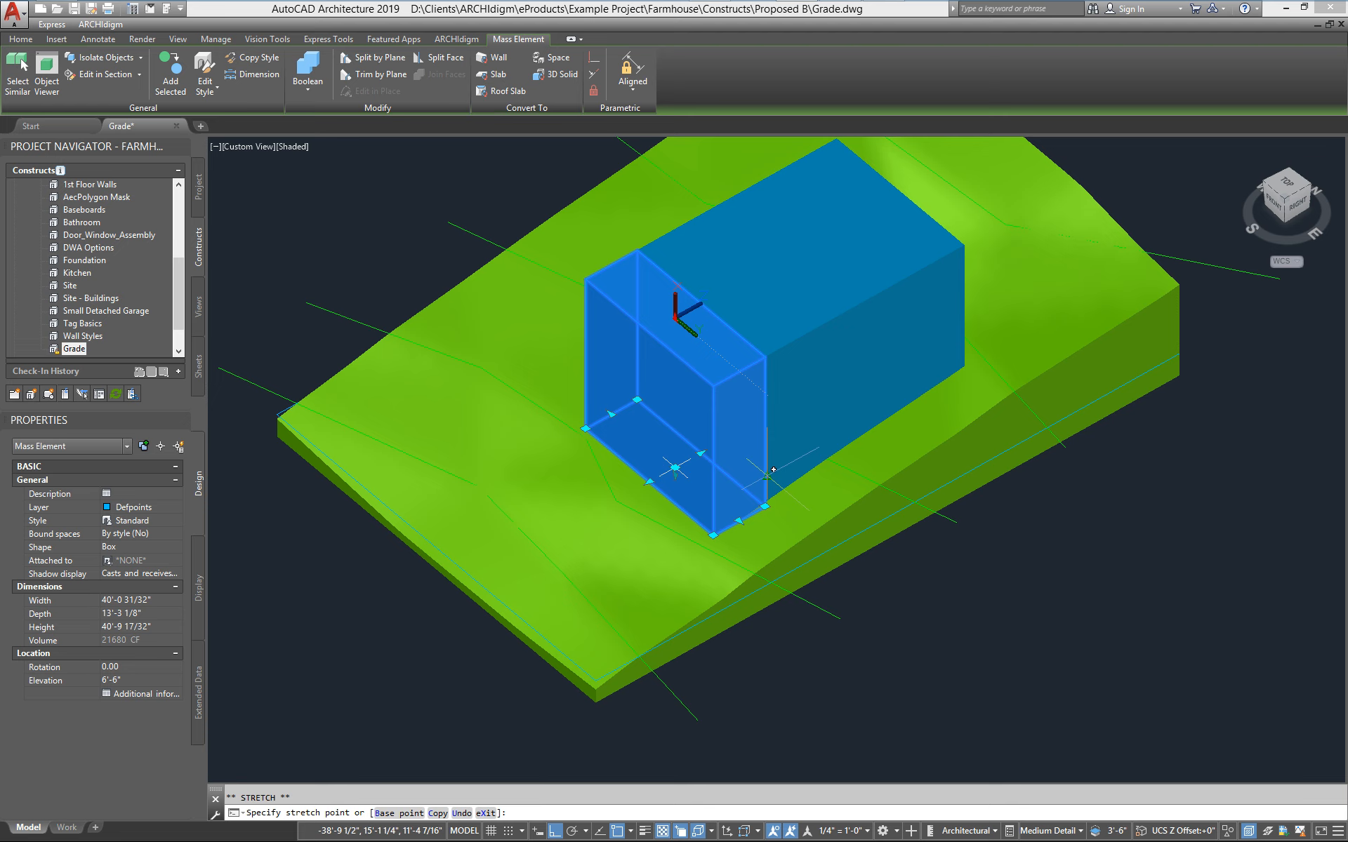
click(771, 488)
scroll(702, 456, up, 5)
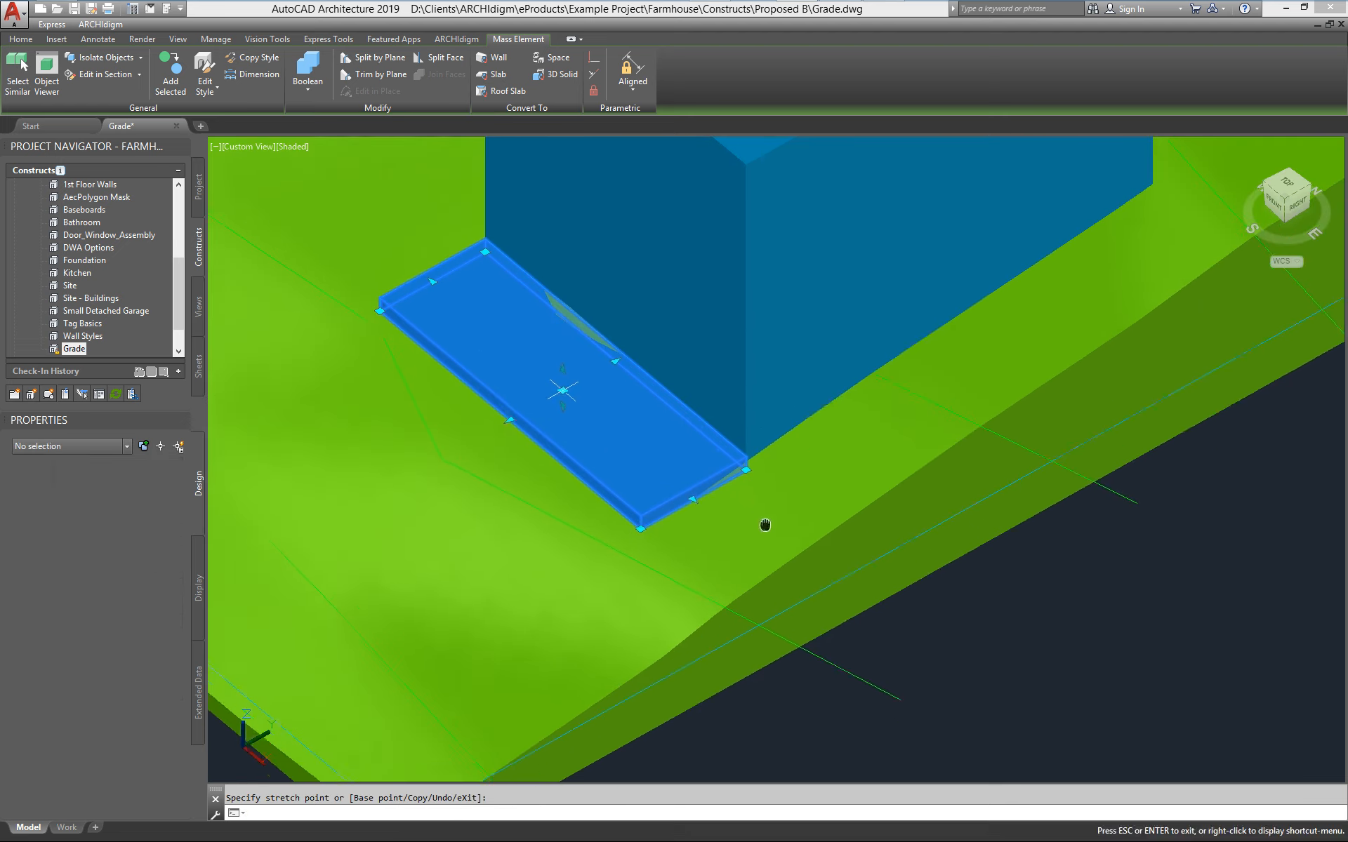
With object snaps off, stretch the low box's base down below the terrain, making it about 17'-6" high
click(539, 327)
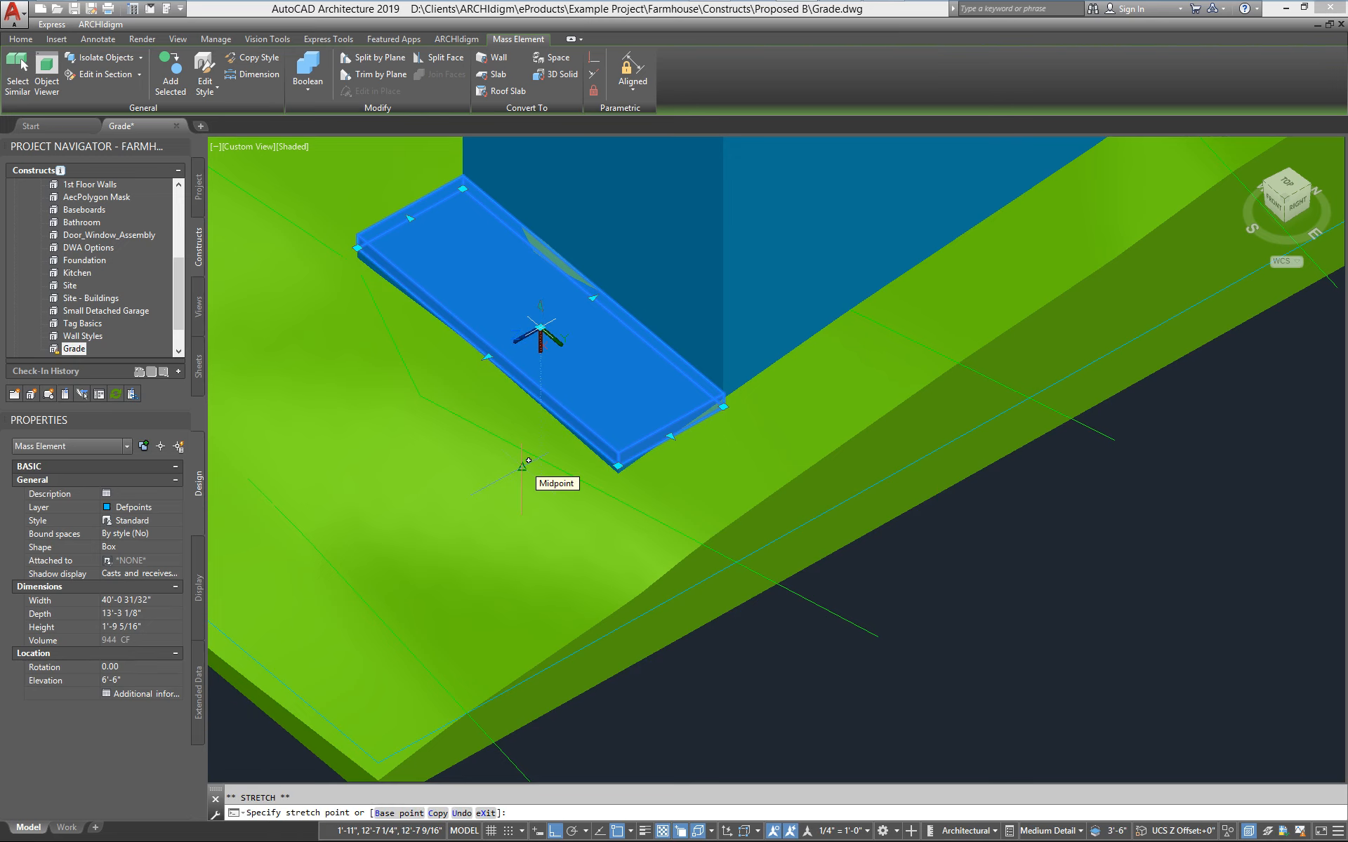
key(F3)
middle_drag(598, 496, 670, 488)
shift+middle_drag(669, 488, 629, 379)
key(Escape)
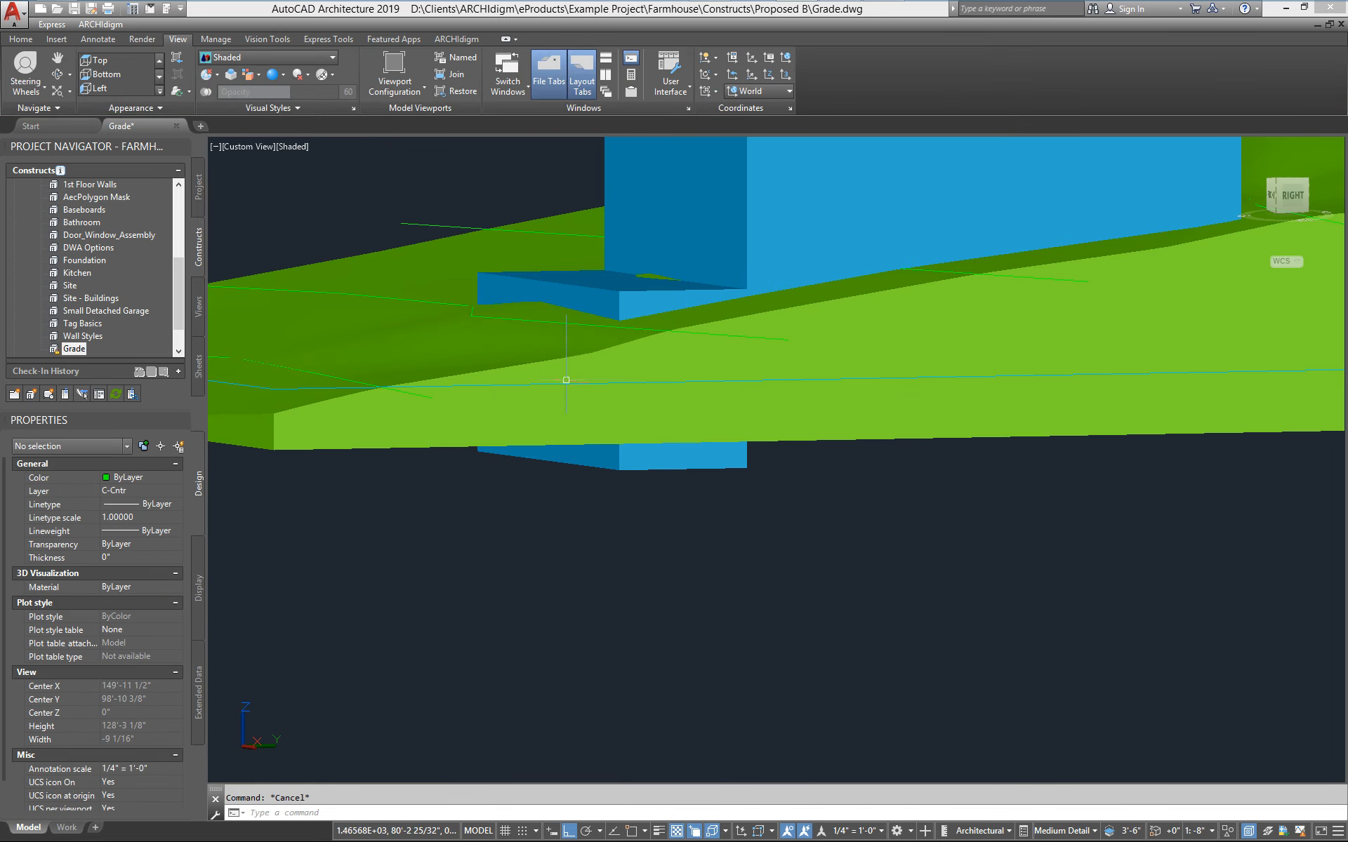
Raise the low box's base back inside the terrain, to a height of about 14'-3", and turn object snaps on
click(654, 459)
click(612, 460)
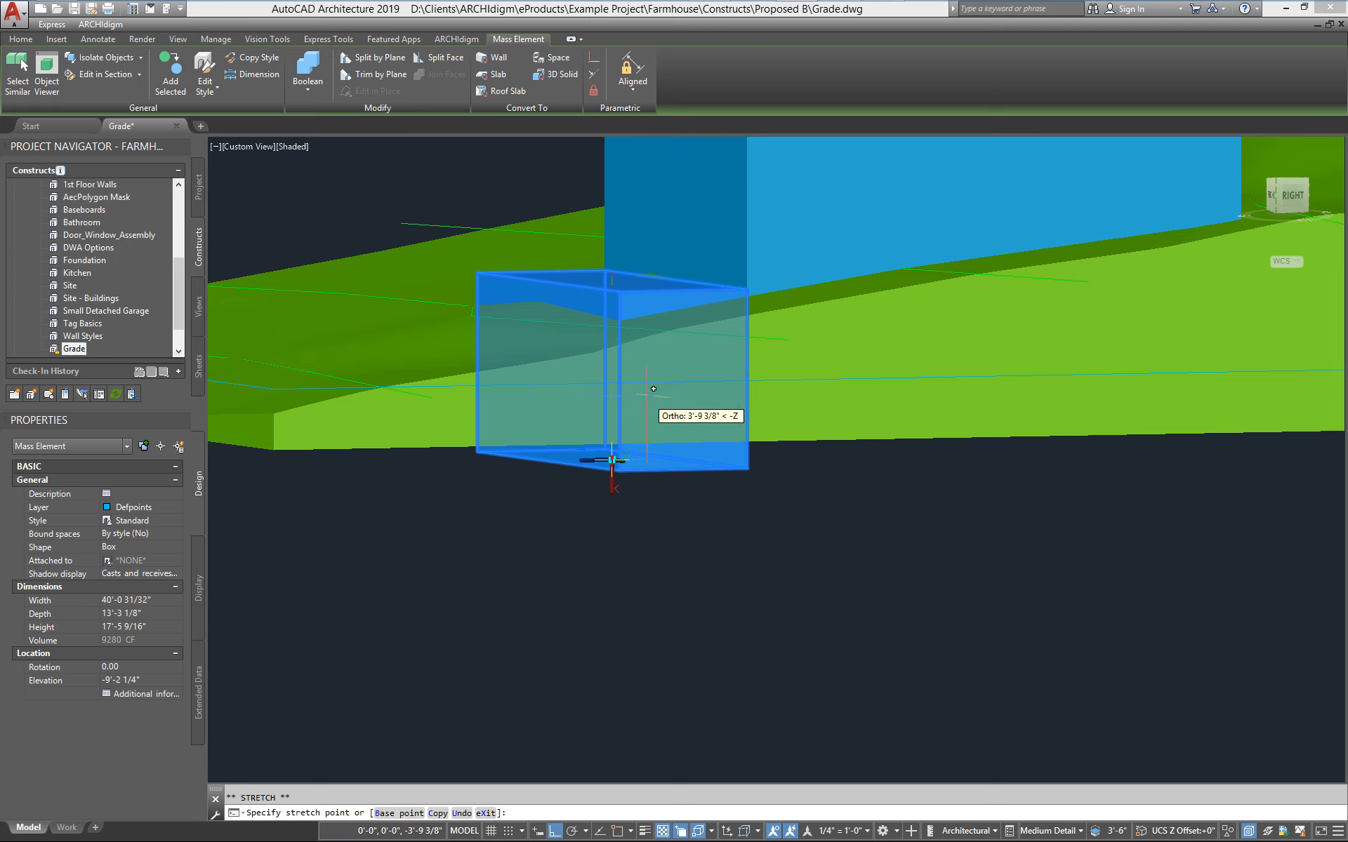
click(647, 383)
click(613, 473)
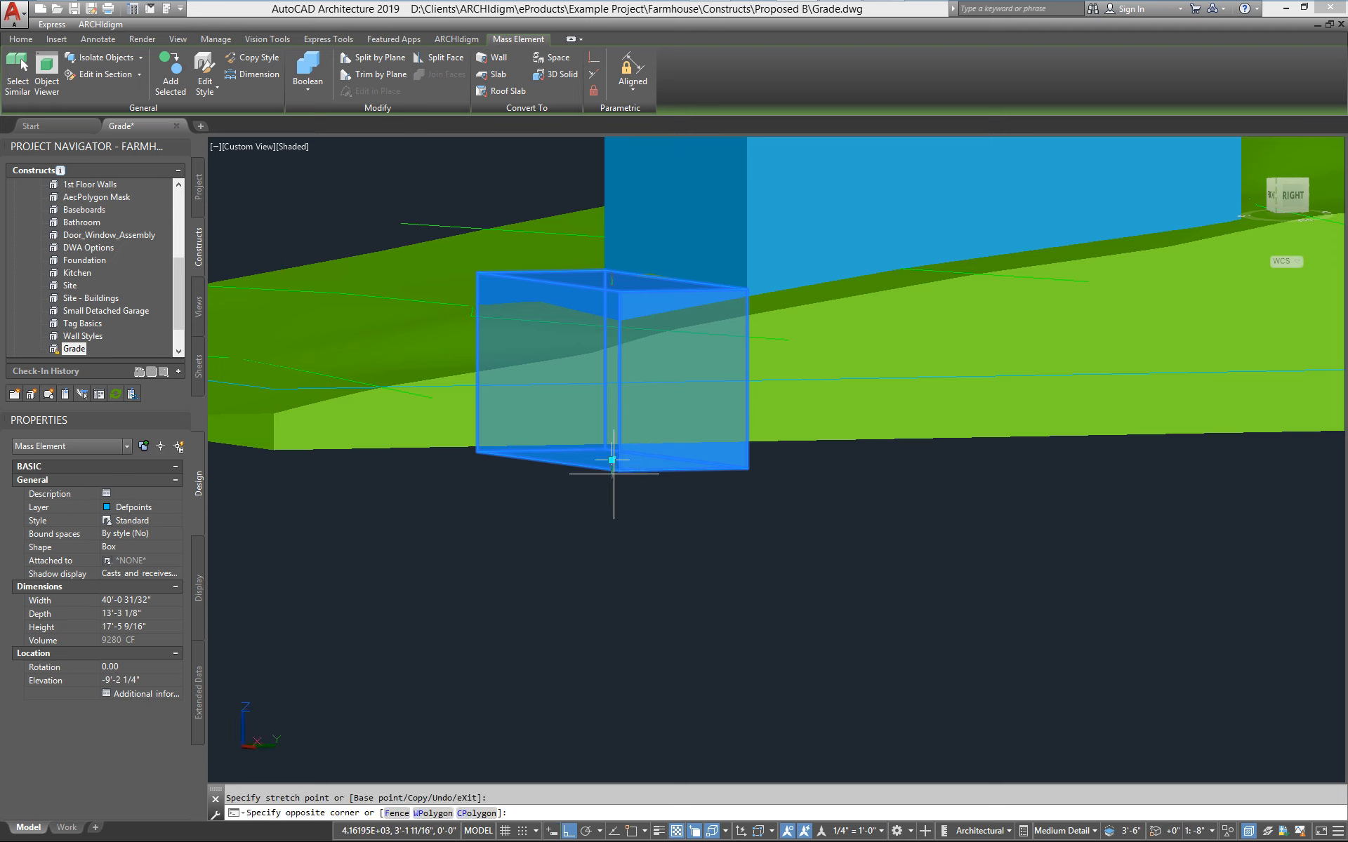
click(638, 440)
click(611, 469)
click(611, 460)
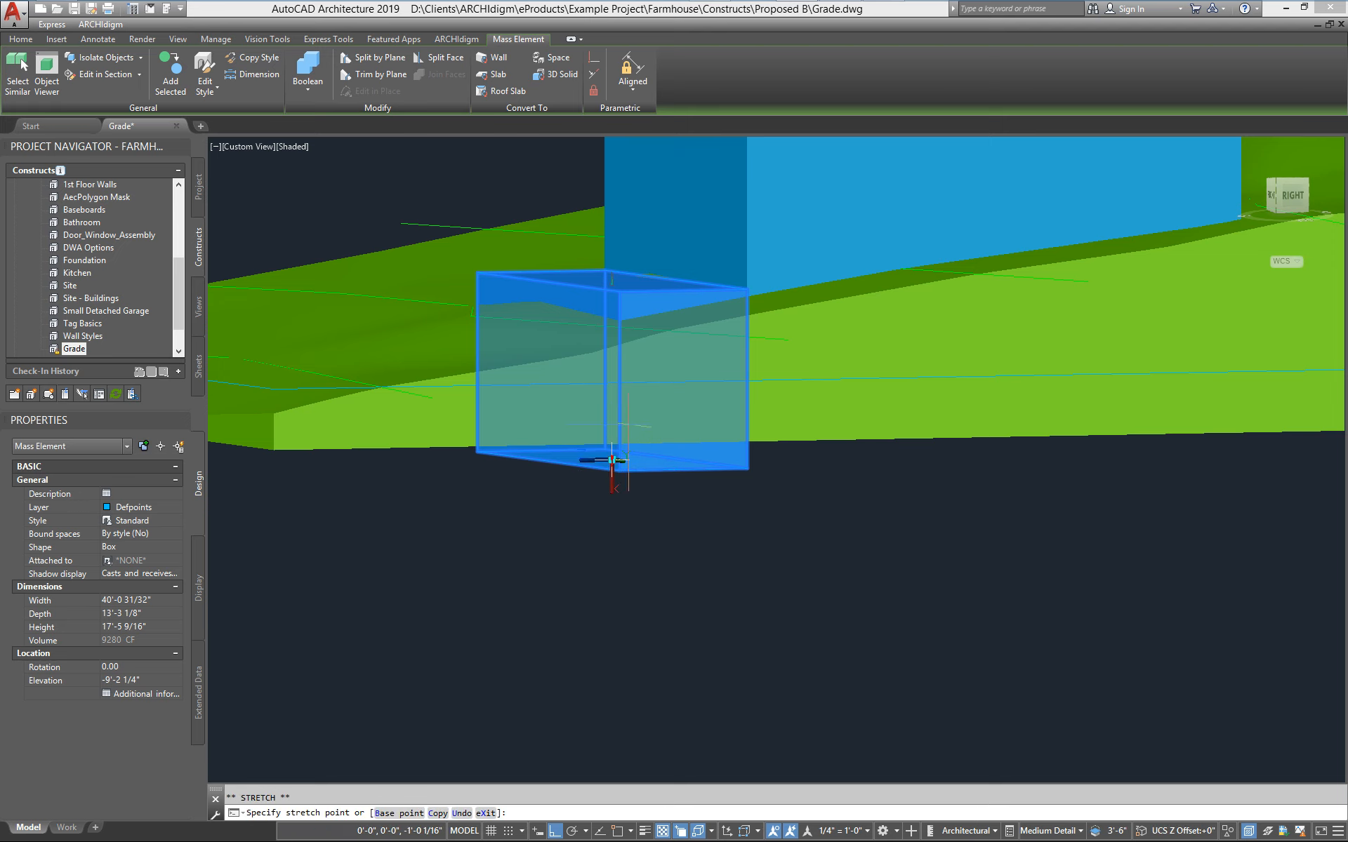
click(638, 398)
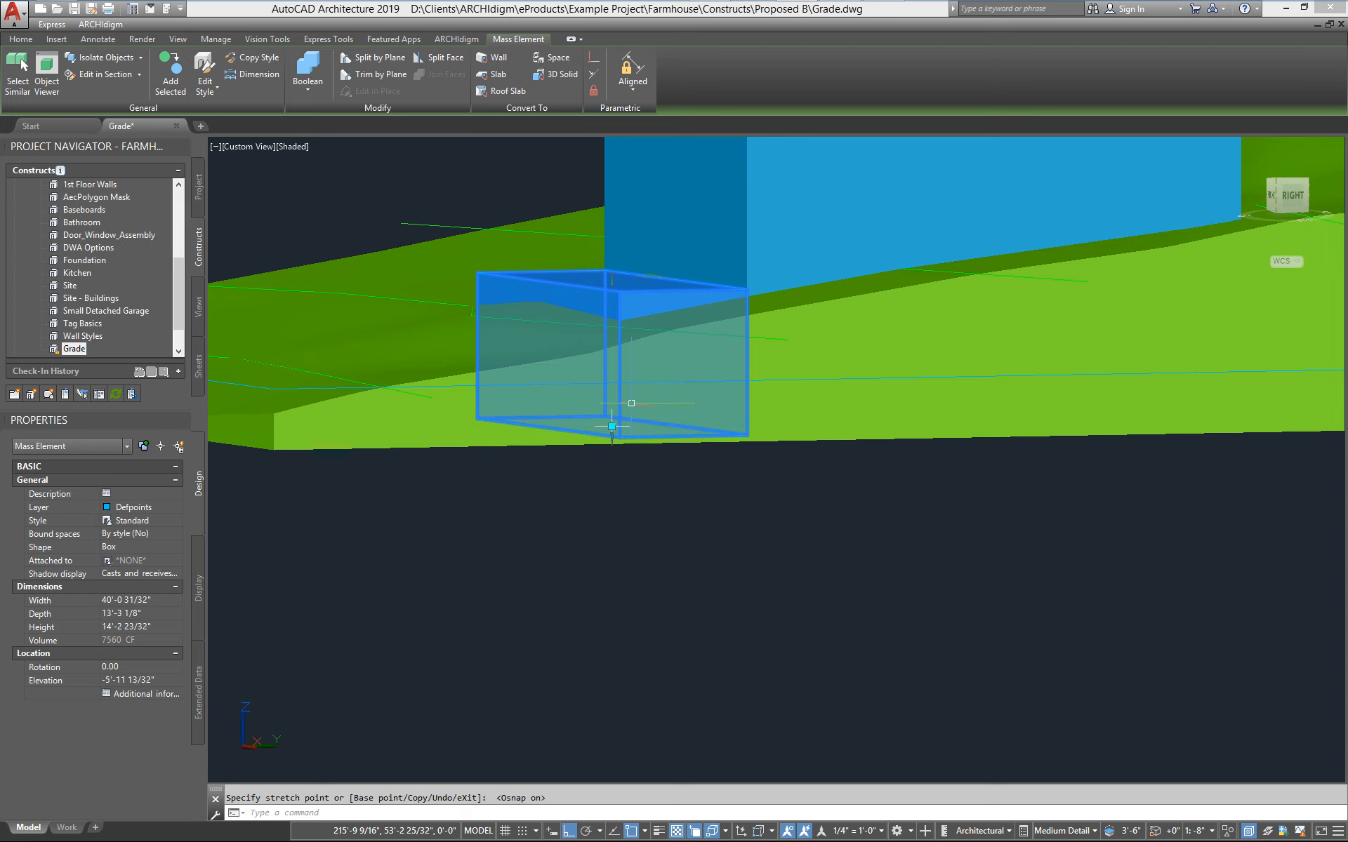
Raise the top of the low box by about 2'-4" so it clears the terrain surface
key(Escape)
shift+middle_drag(630, 390, 721, 460)
scroll(643, 463, down, 1)
scroll(730, 421, up, 3)
click(730, 425)
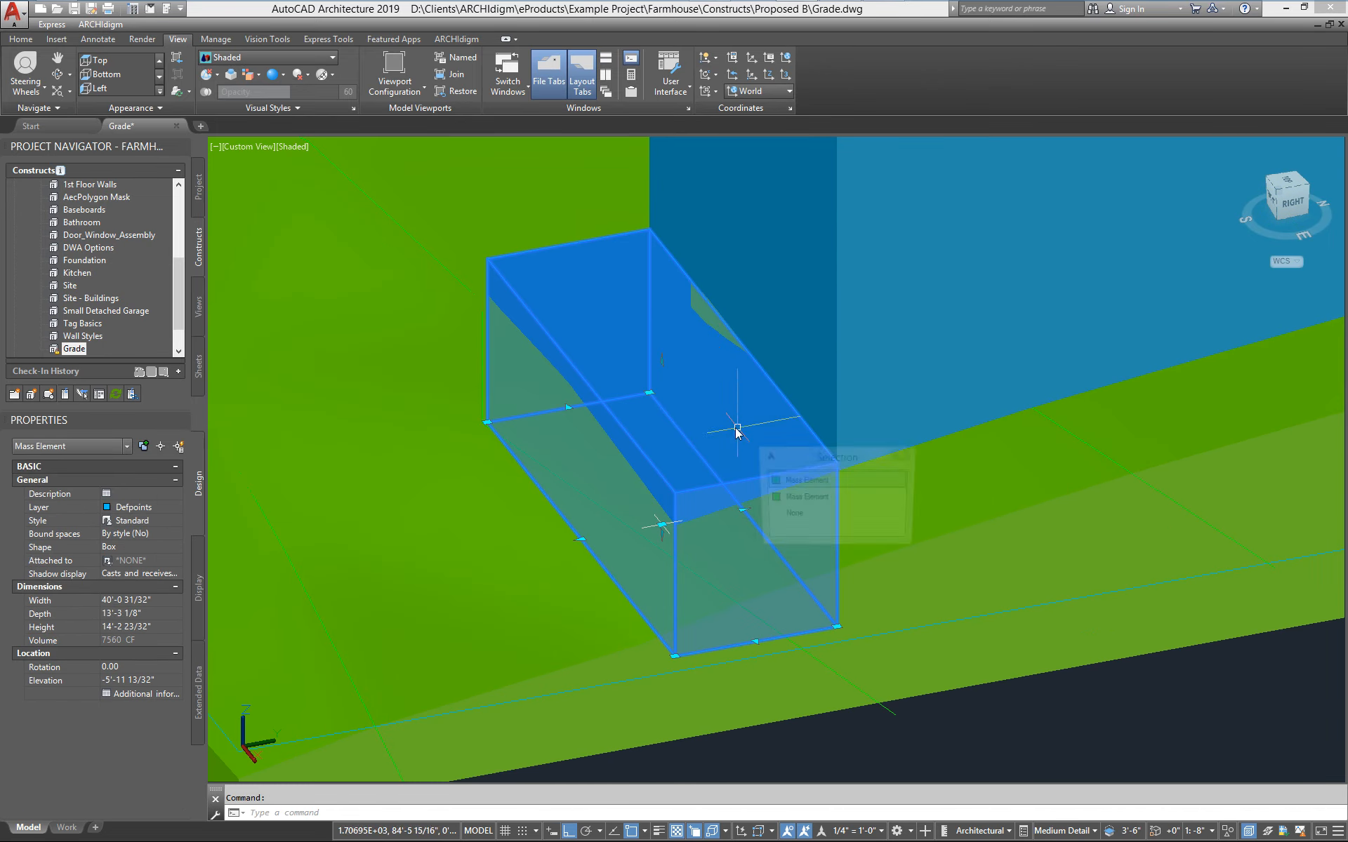
click(658, 361)
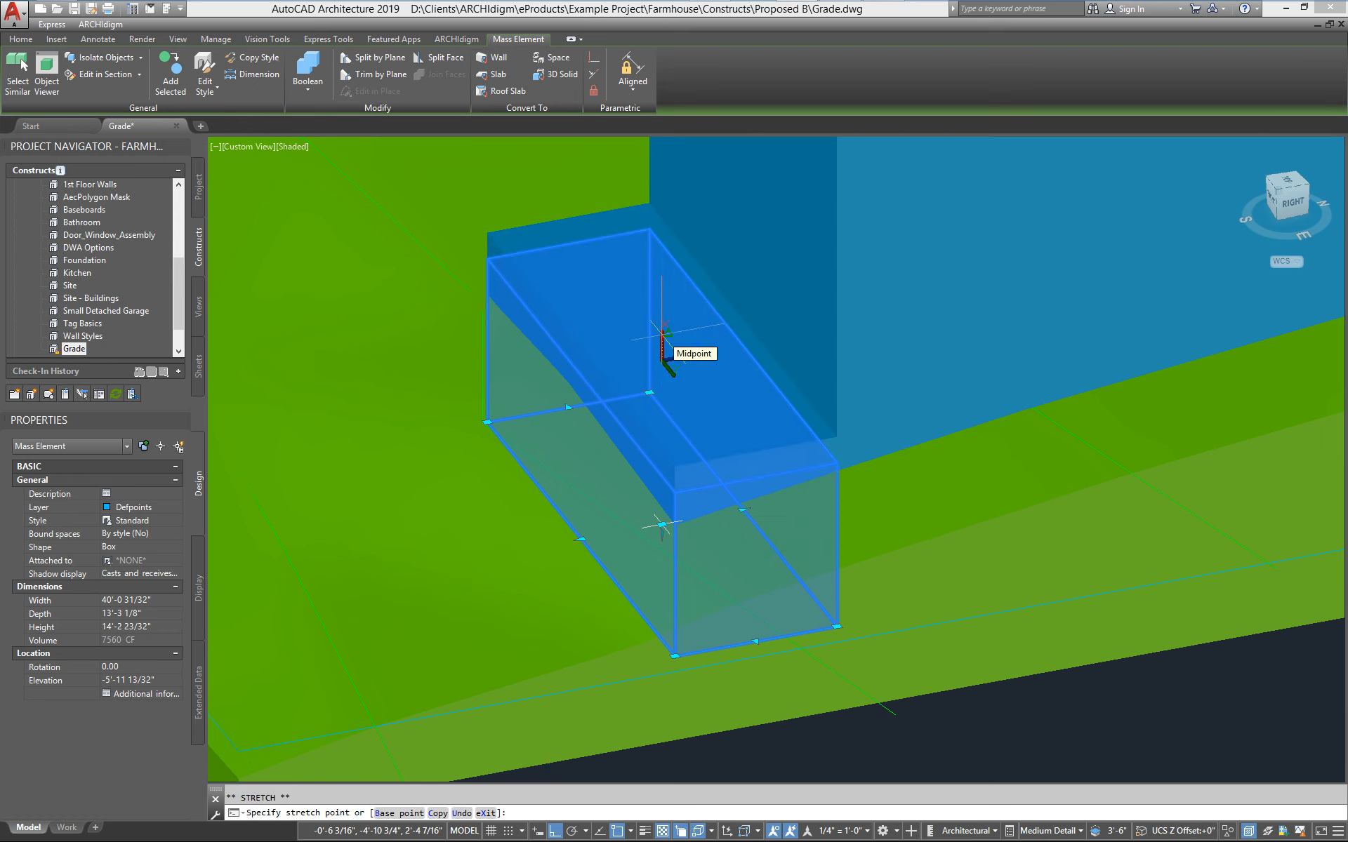
click(661, 334)
key(Escape)
scroll(721, 380, down, 2)
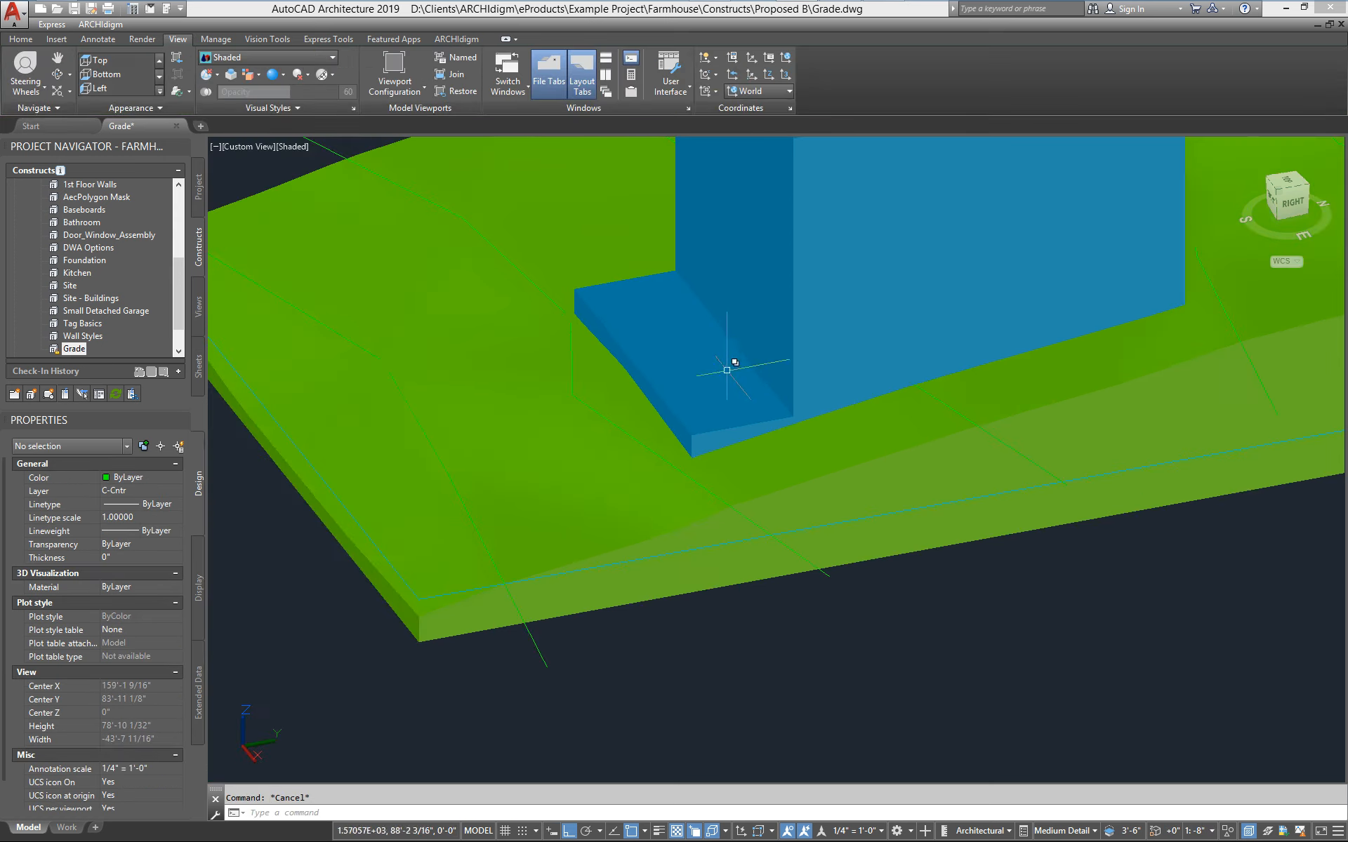
Inspect the low box and the tall box together on the terrain from different angles
shift+middle_drag(727, 370, 758, 440)
scroll(642, 340, up, 3)
middle_drag(641, 339, 557, 354)
scroll(556, 356, down, 4)
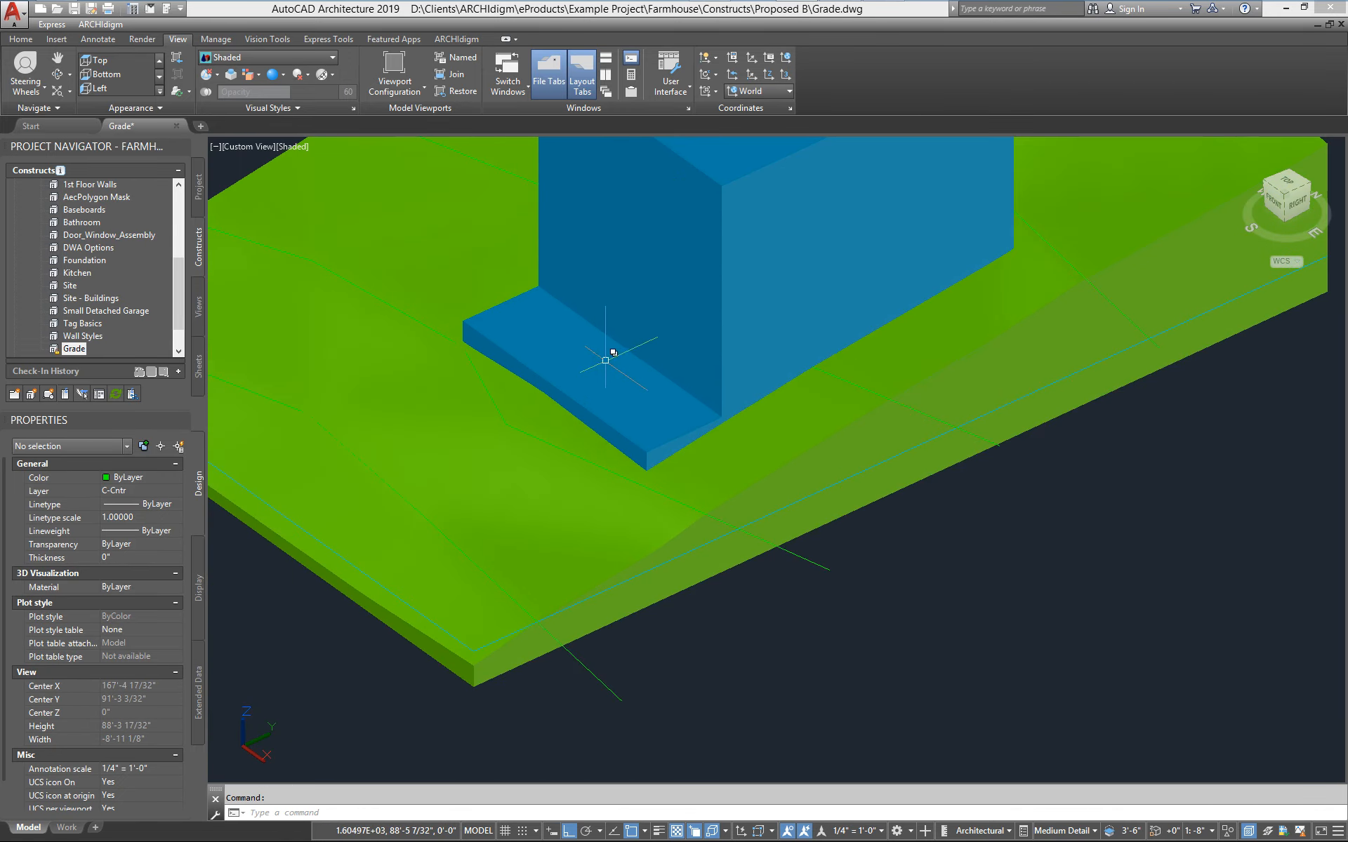
shift+middle_drag(617, 392, 595, 449)
scroll(631, 383, down, 4)
middle_drag(723, 434, 743, 472)
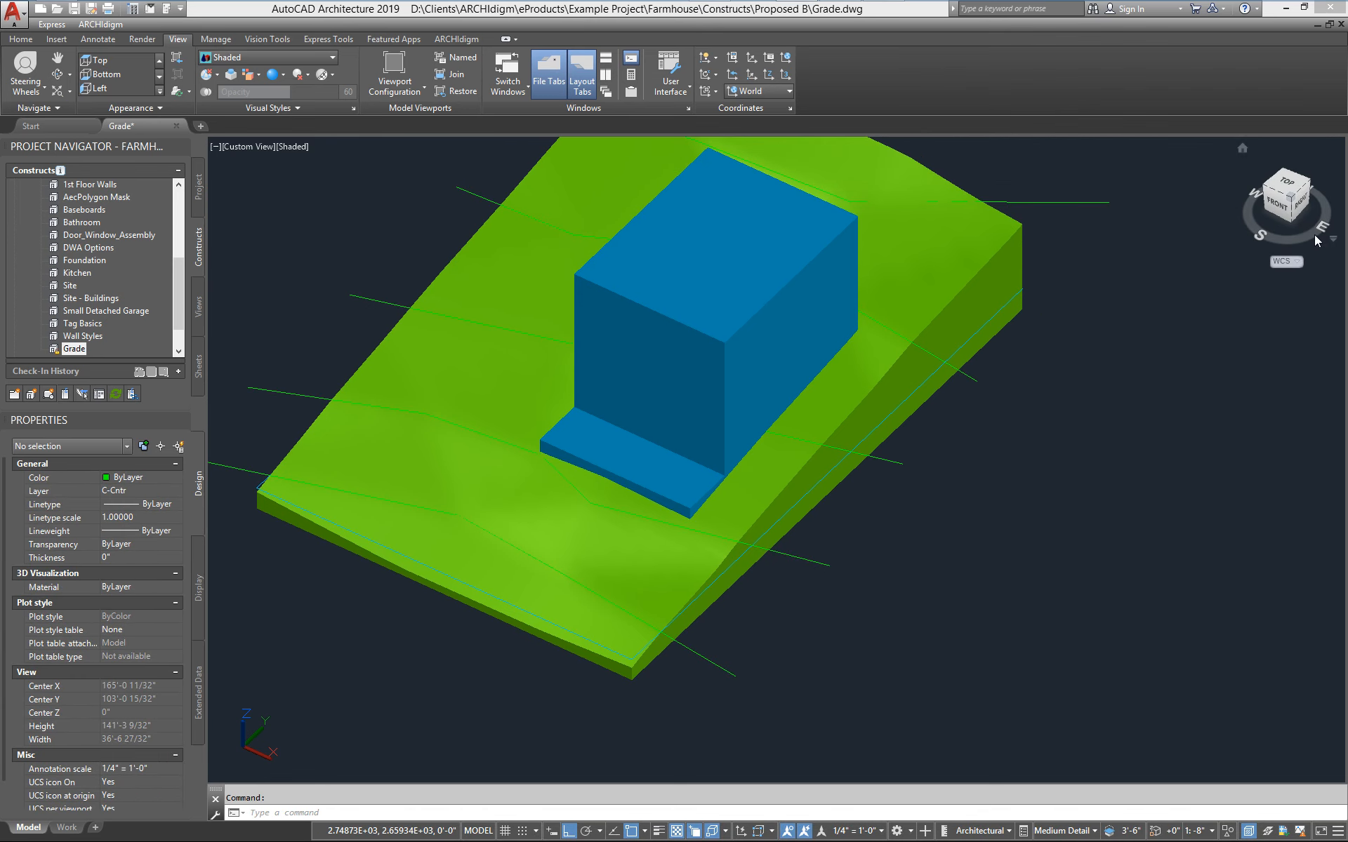
Show the model in Top view with the 2D Wireframe visual style
click(1290, 190)
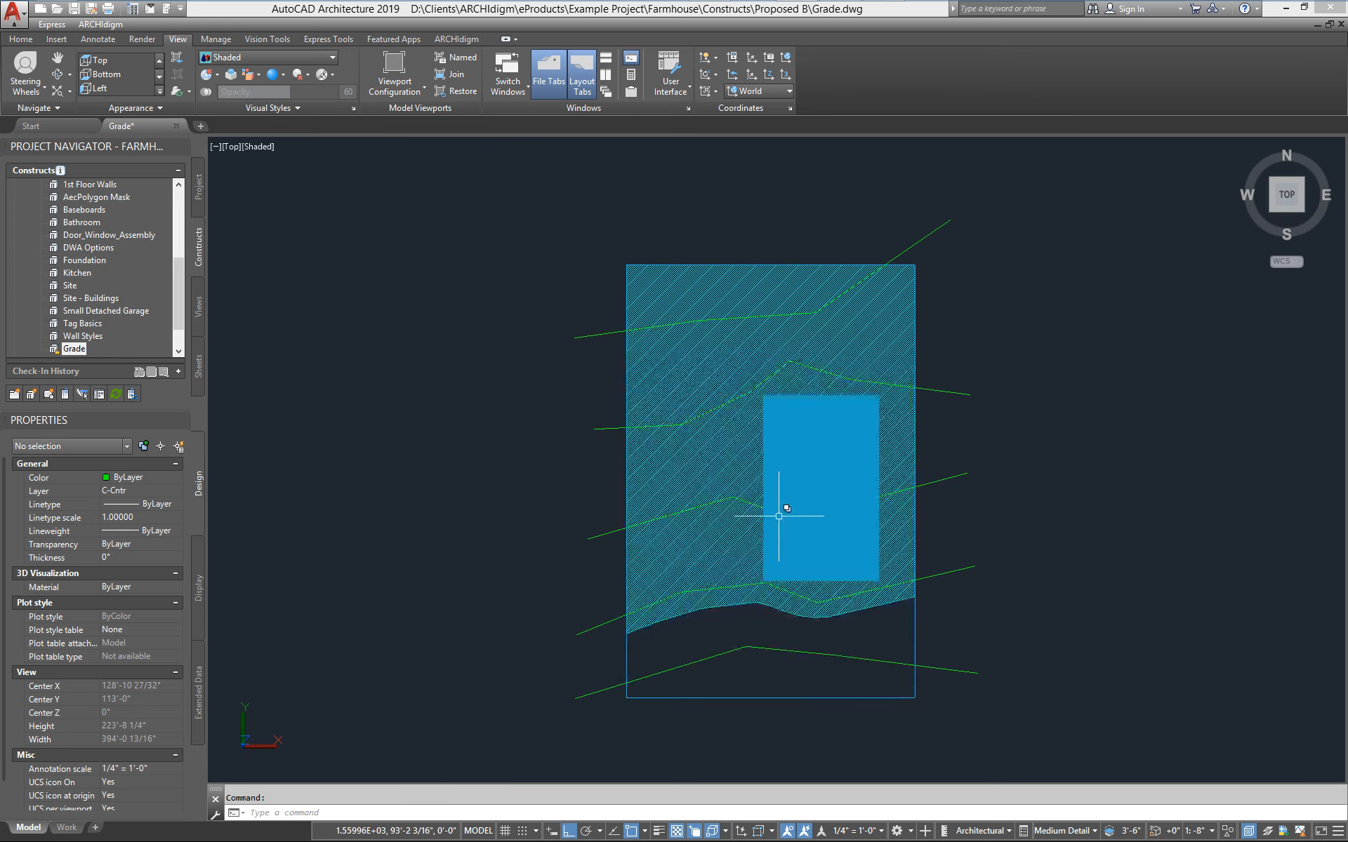
middle_drag(782, 512, 667, 426)
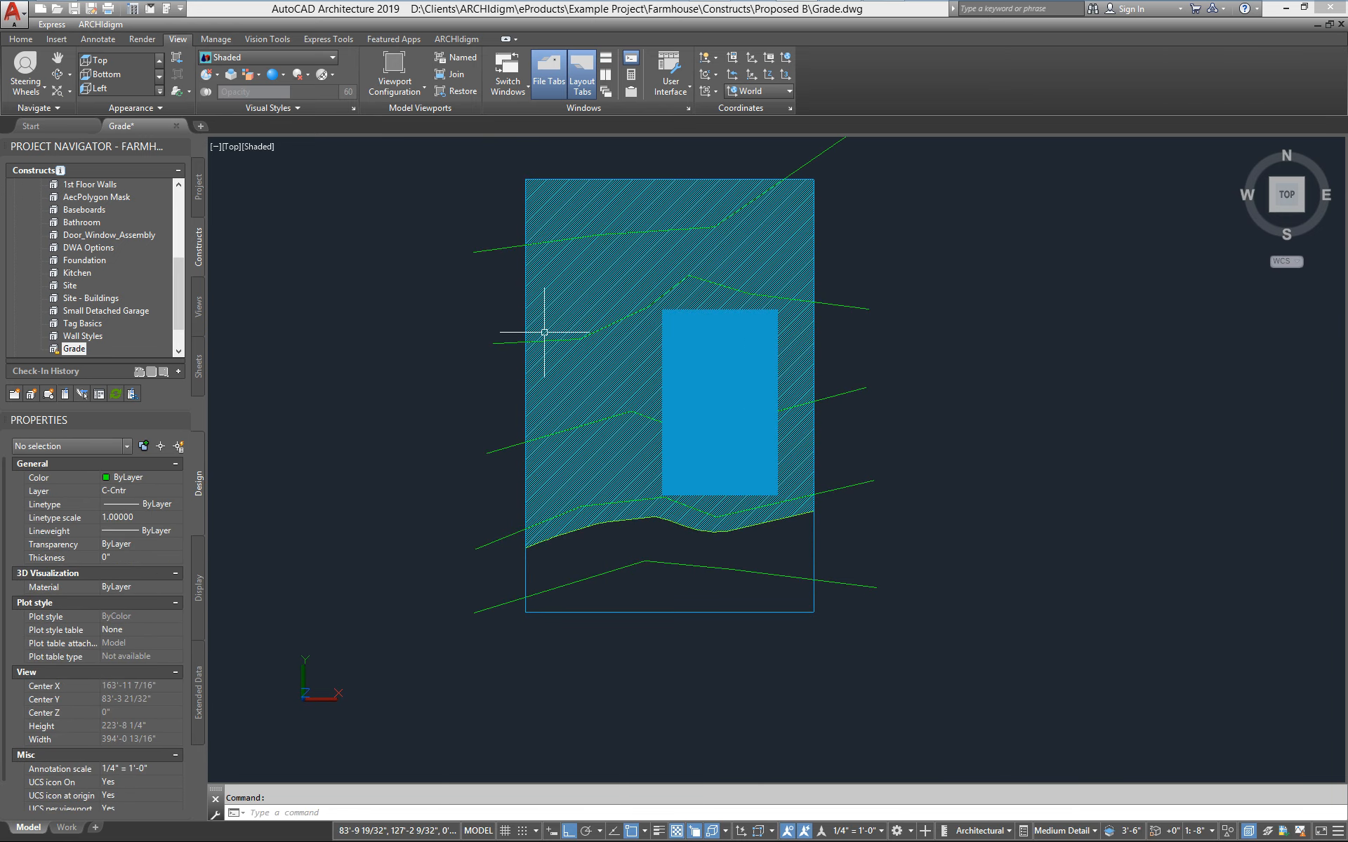
click(319, 58)
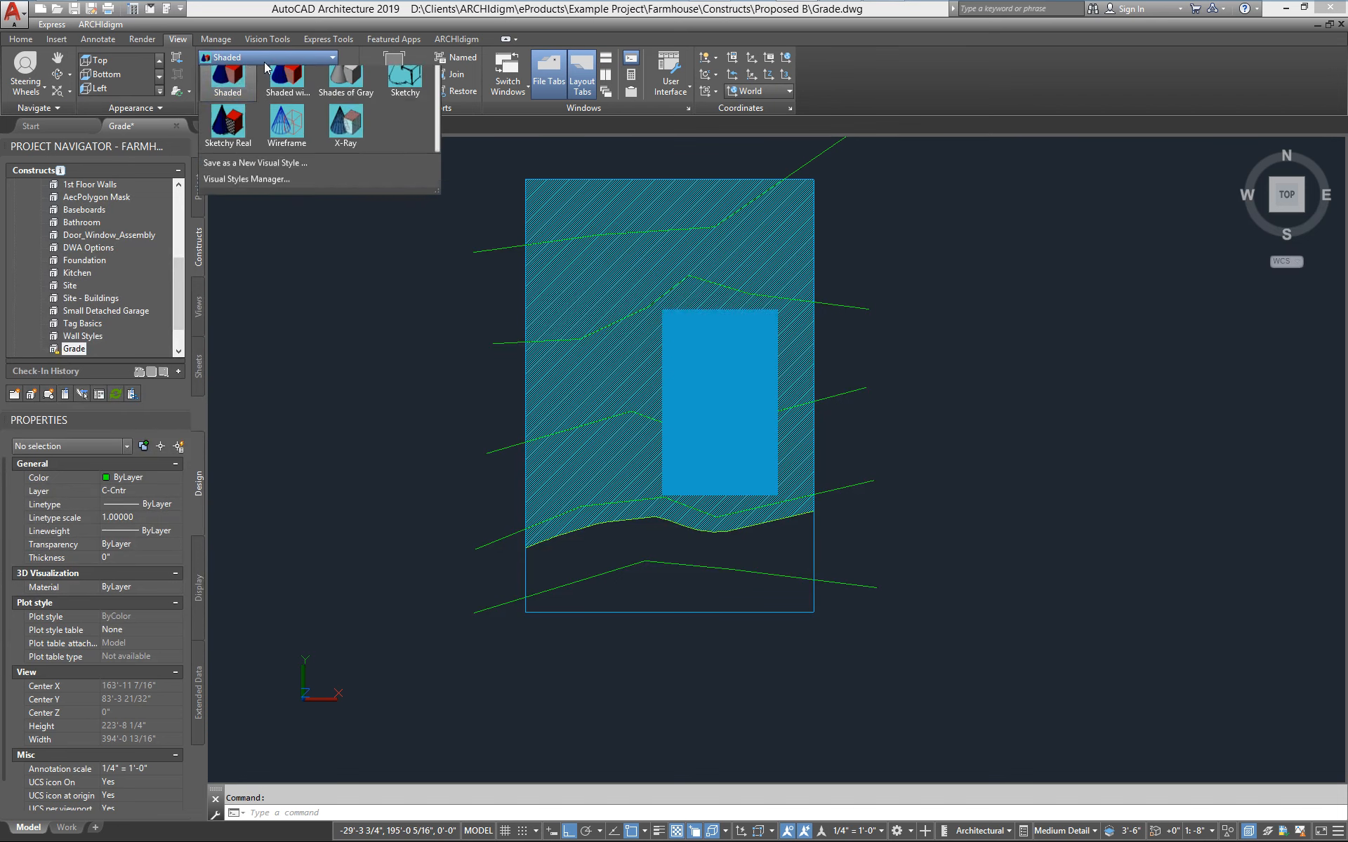
click(226, 91)
middle_drag(903, 531, 866, 547)
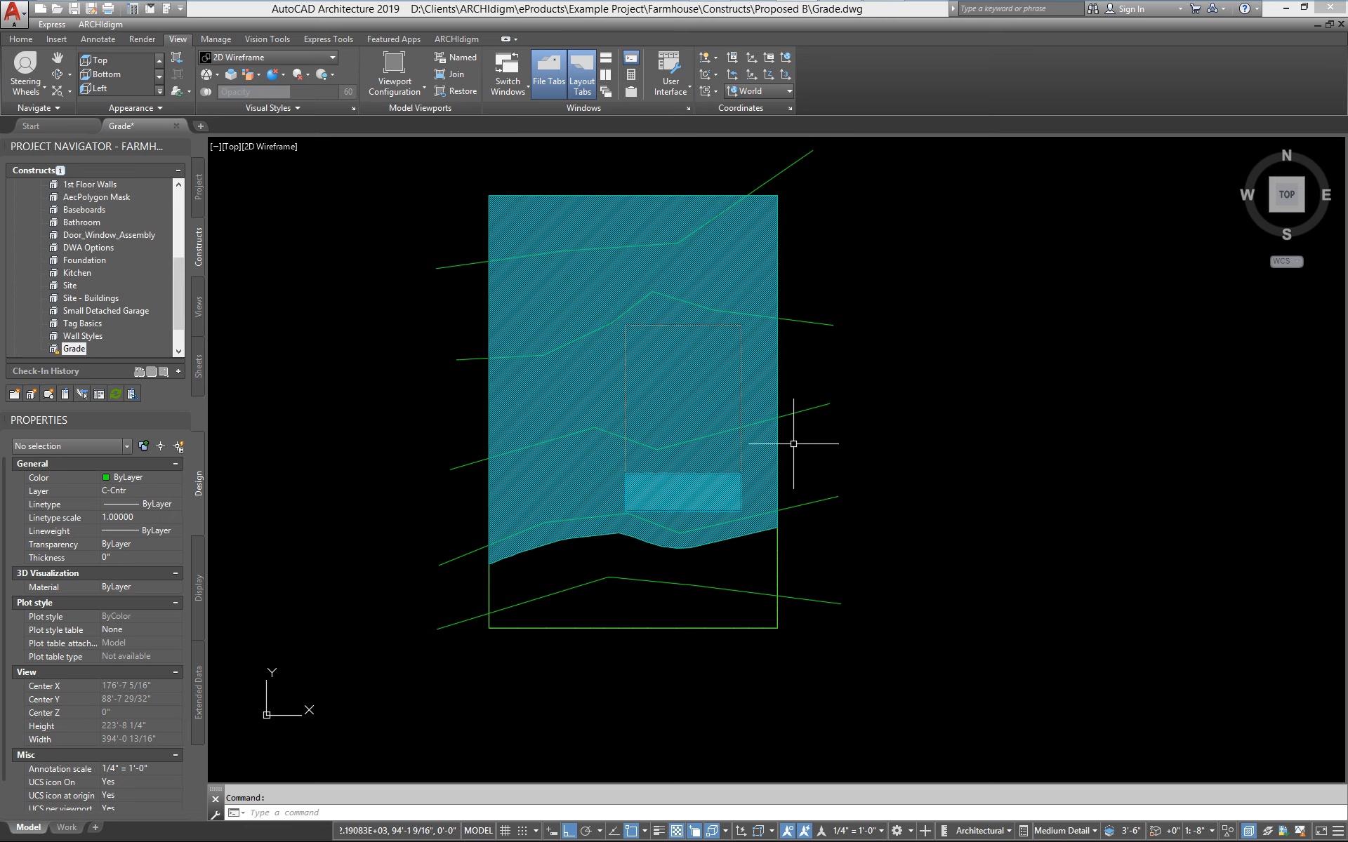
middle_drag(634, 286, 503, 284)
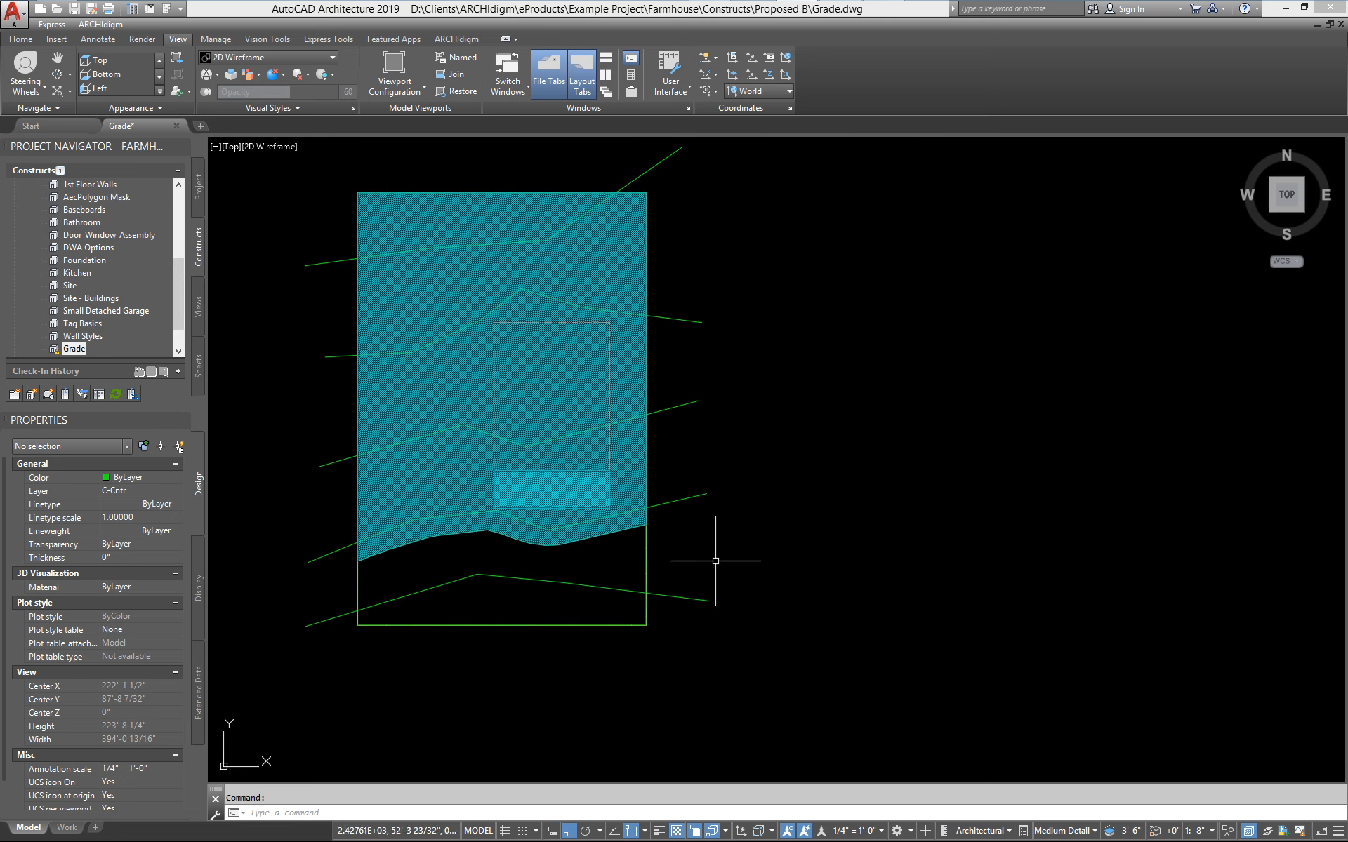
Copy the terrain and both box mass elements to a clear area east of the contour polylines
key(Return)
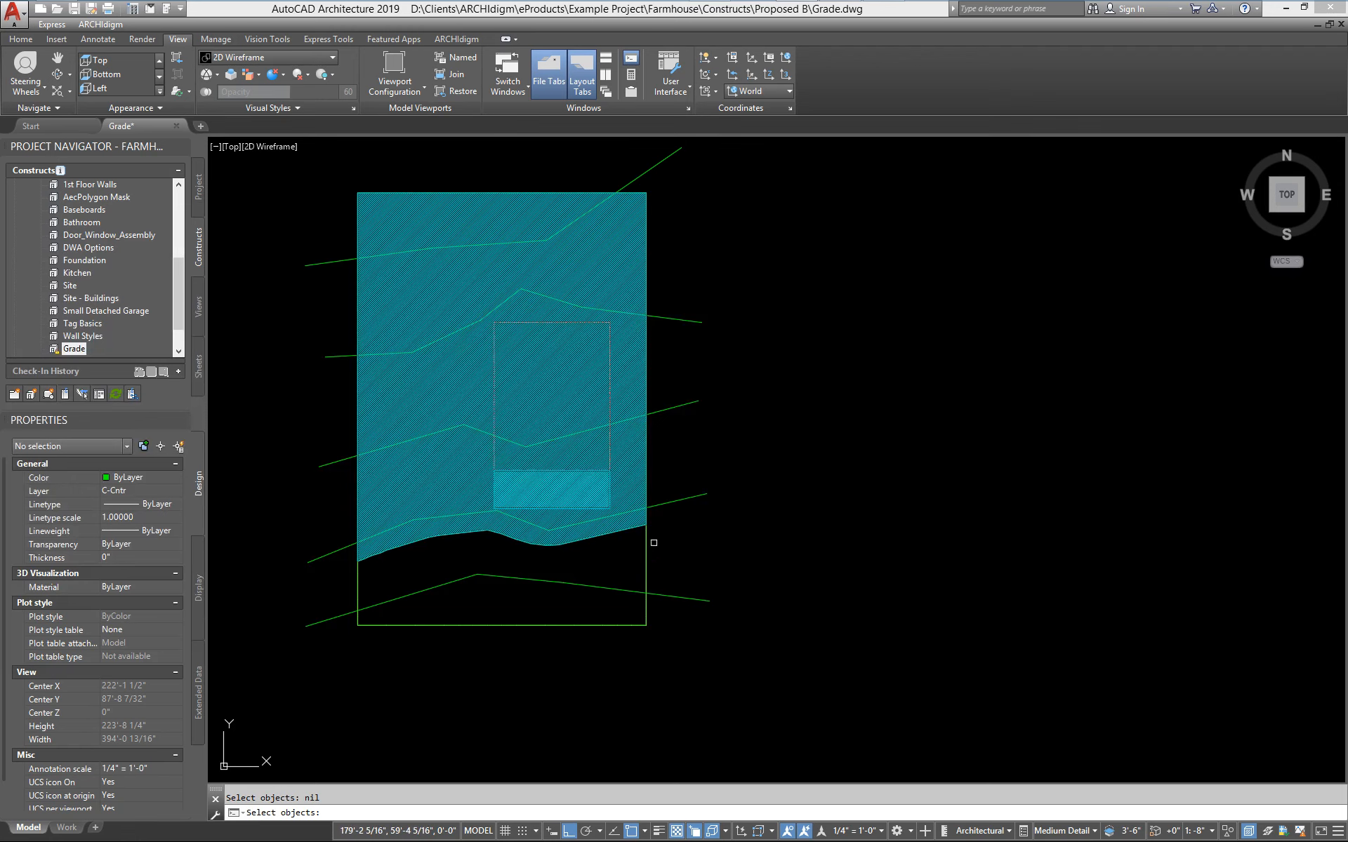
scroll(614, 535, up, 4)
click(545, 443)
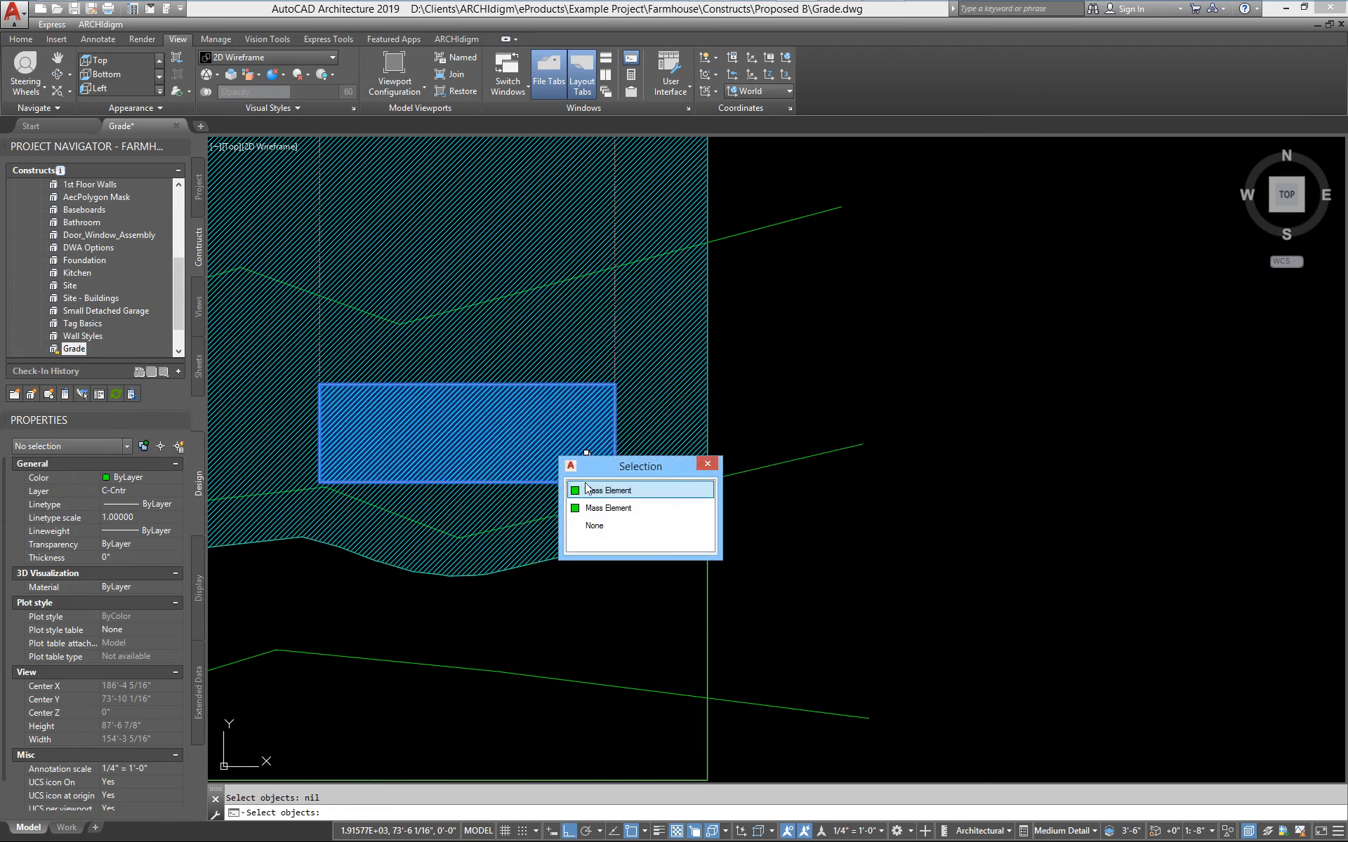
click(609, 491)
scroll(613, 358, up, 6)
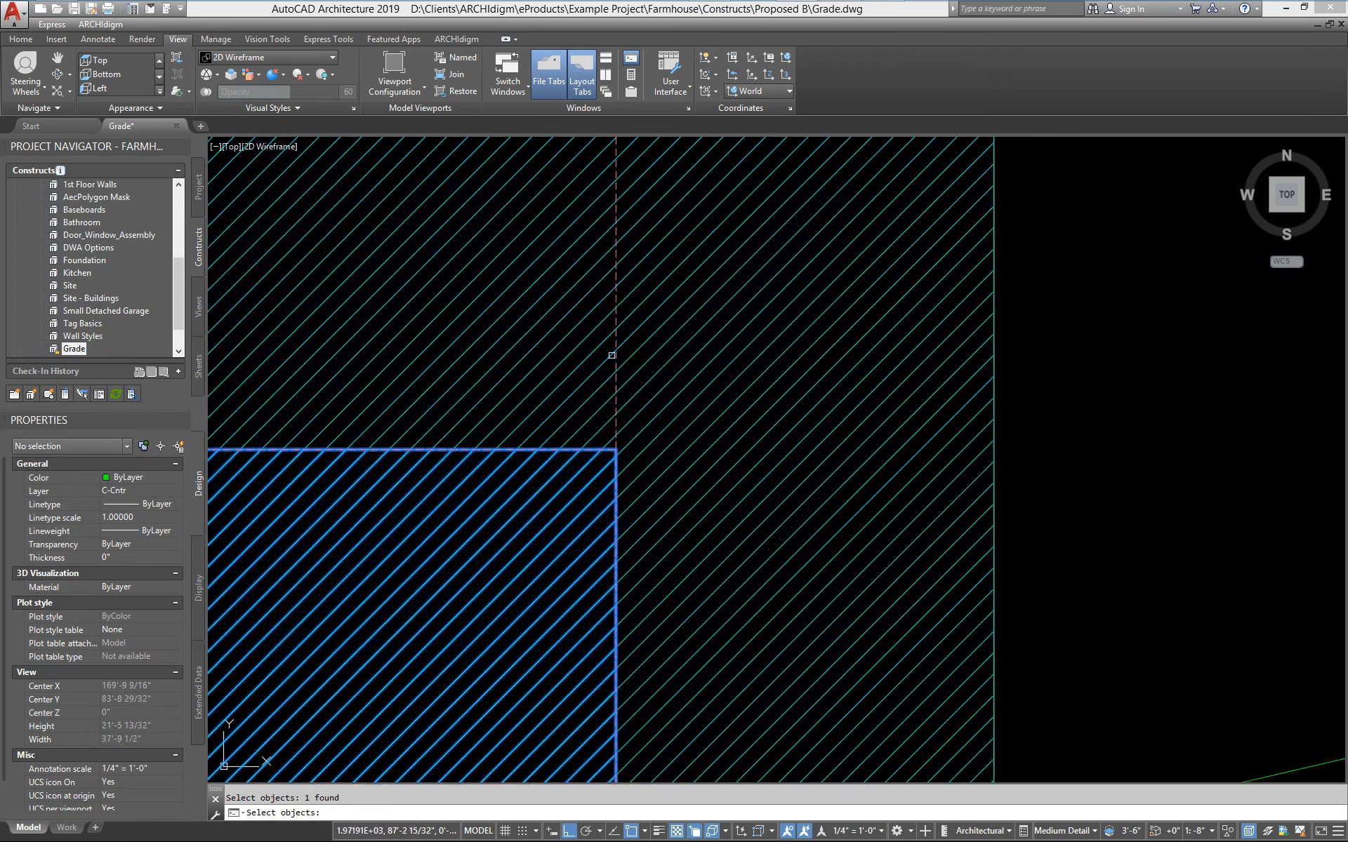
click(616, 357)
scroll(615, 357, down, 6)
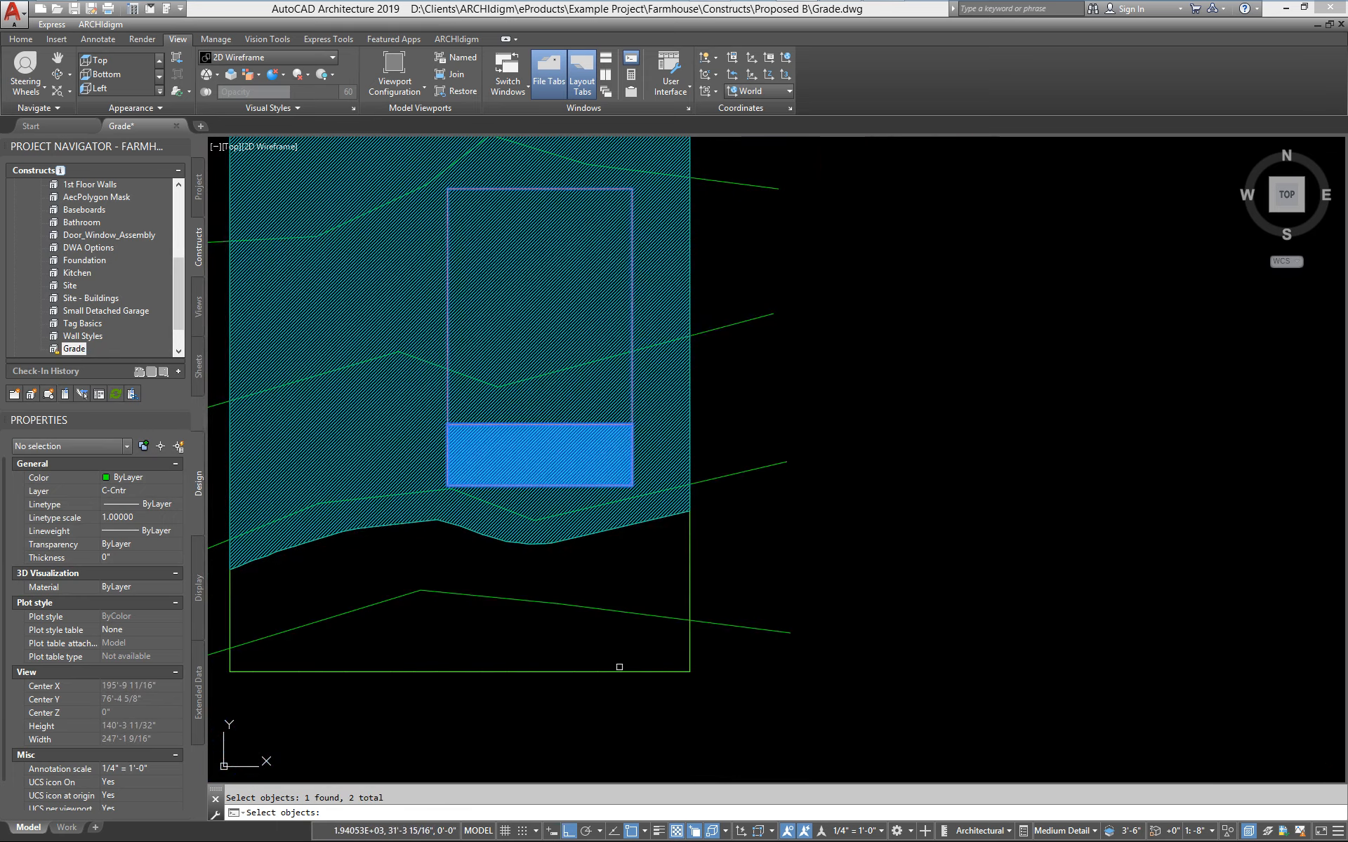
click(620, 671)
click(681, 721)
scroll(636, 669, down, 8)
key(Return)
click(644, 673)
middle_drag(826, 689, 651, 543)
click(717, 630)
scroll(699, 572, up, 2)
Copy the duplicated terrain and boxes horizontally to make another set farther east
text(m)
key(Return)
click(518, 617)
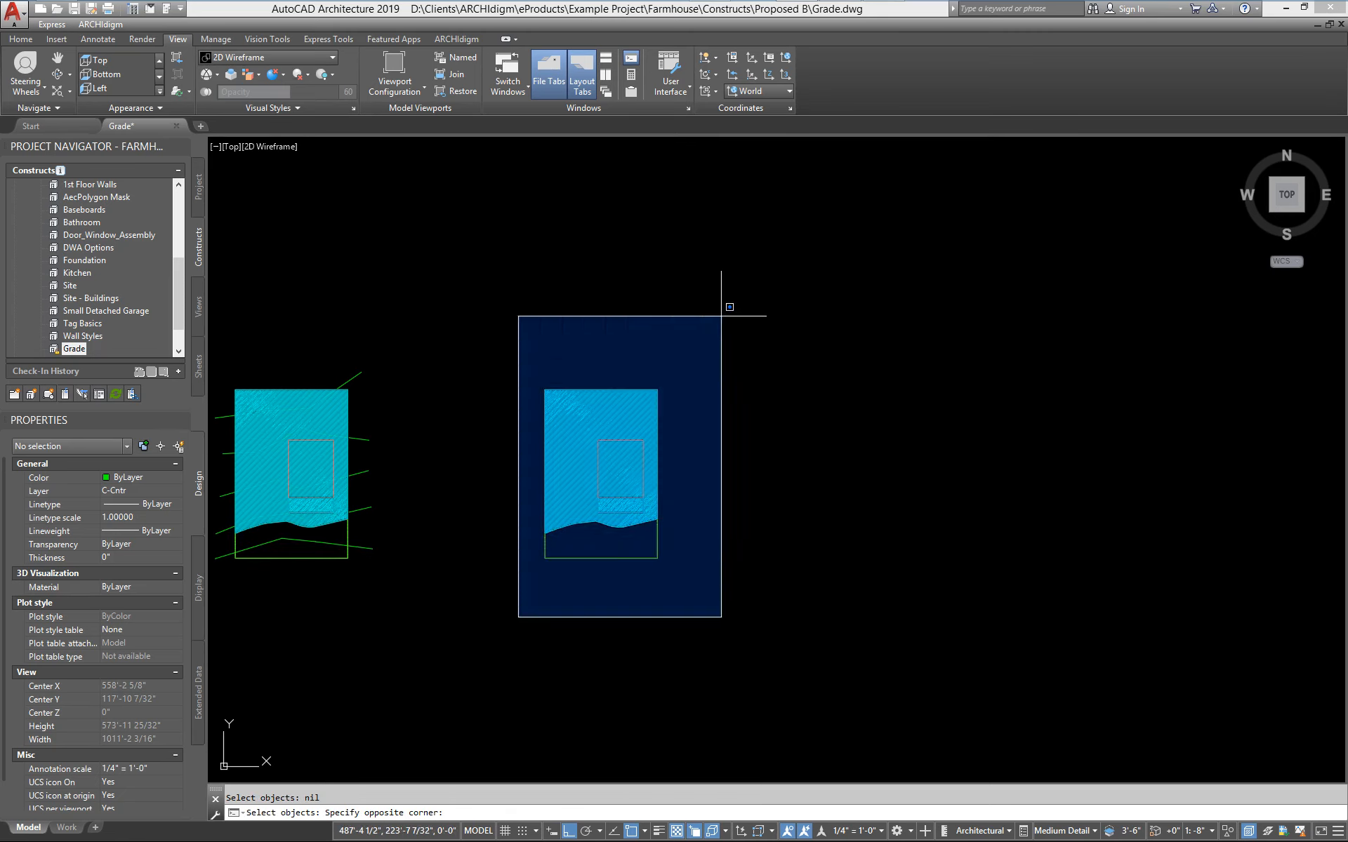
click(721, 316)
key(Return)
click(651, 295)
click(851, 302)
key(Return)
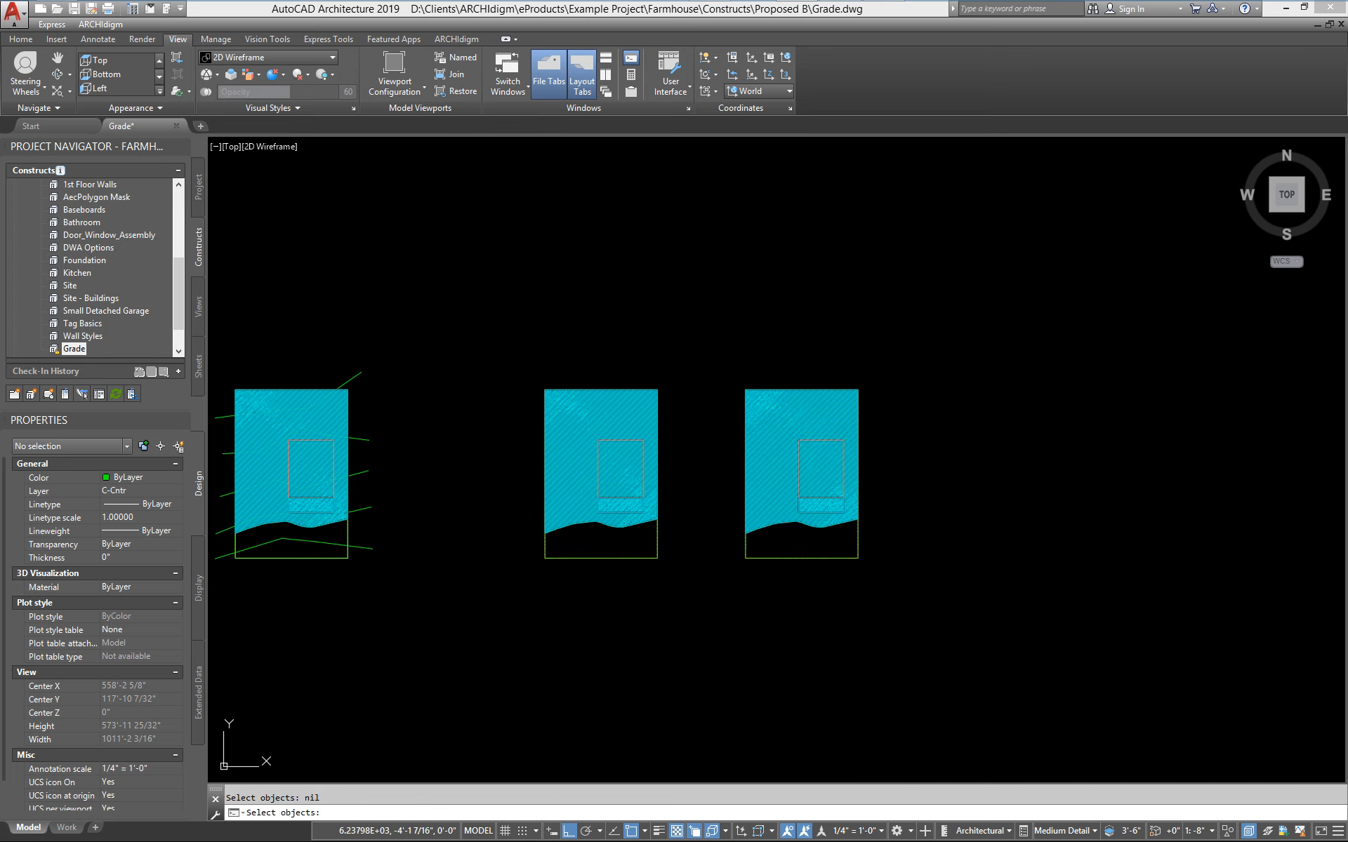
Copy the easternmost terrain and box set horizontally to add a third duplicate to its east
click(732, 596)
click(891, 353)
key(Return)
click(744, 299)
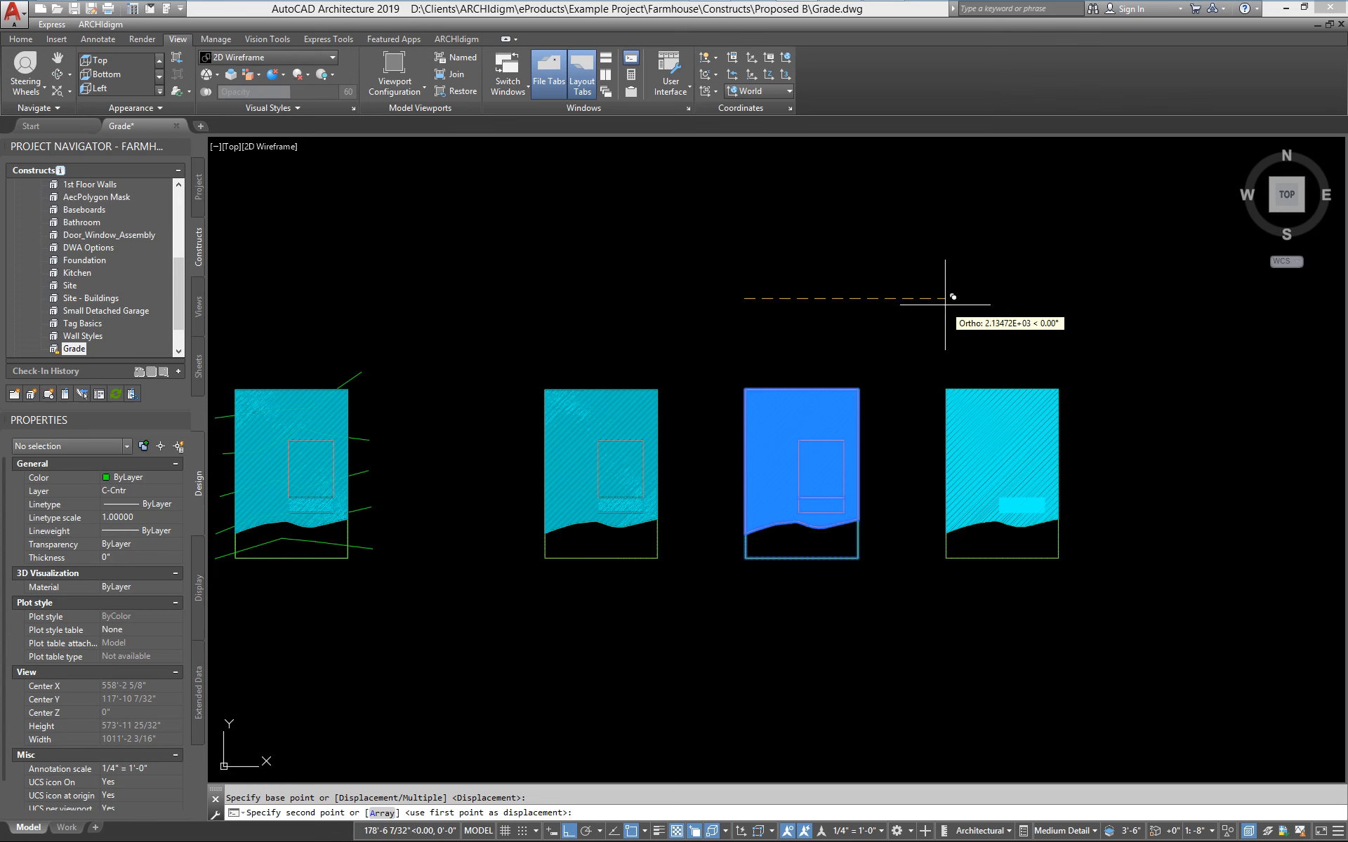
click(953, 296)
Switch to the Content Browser and insert the Mass Group tool from the GRADES catalog into the drawing
scroll(617, 481, up, 2)
middle_drag(539, 535, 647, 541)
mouse_move(735, 5)
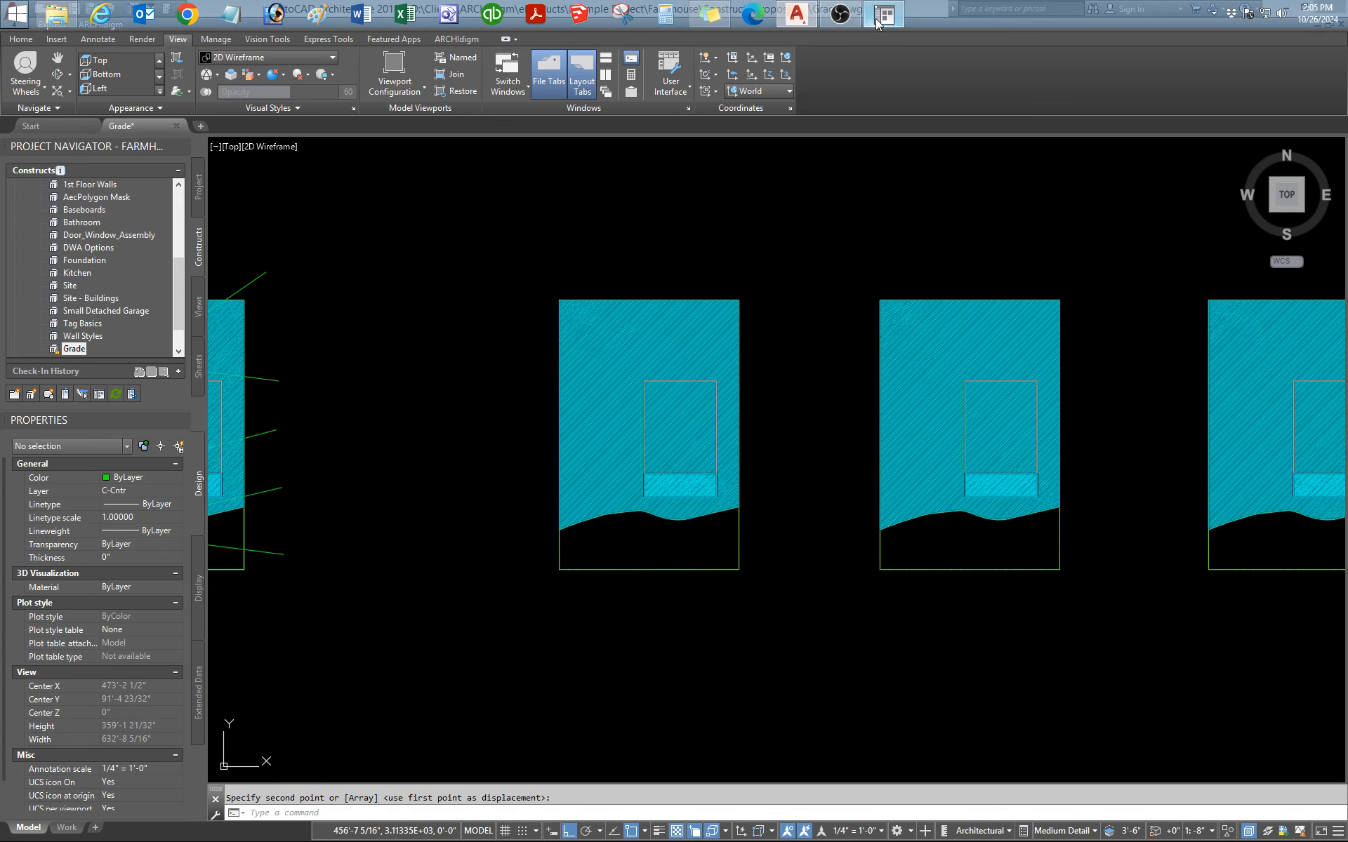
click(878, 20)
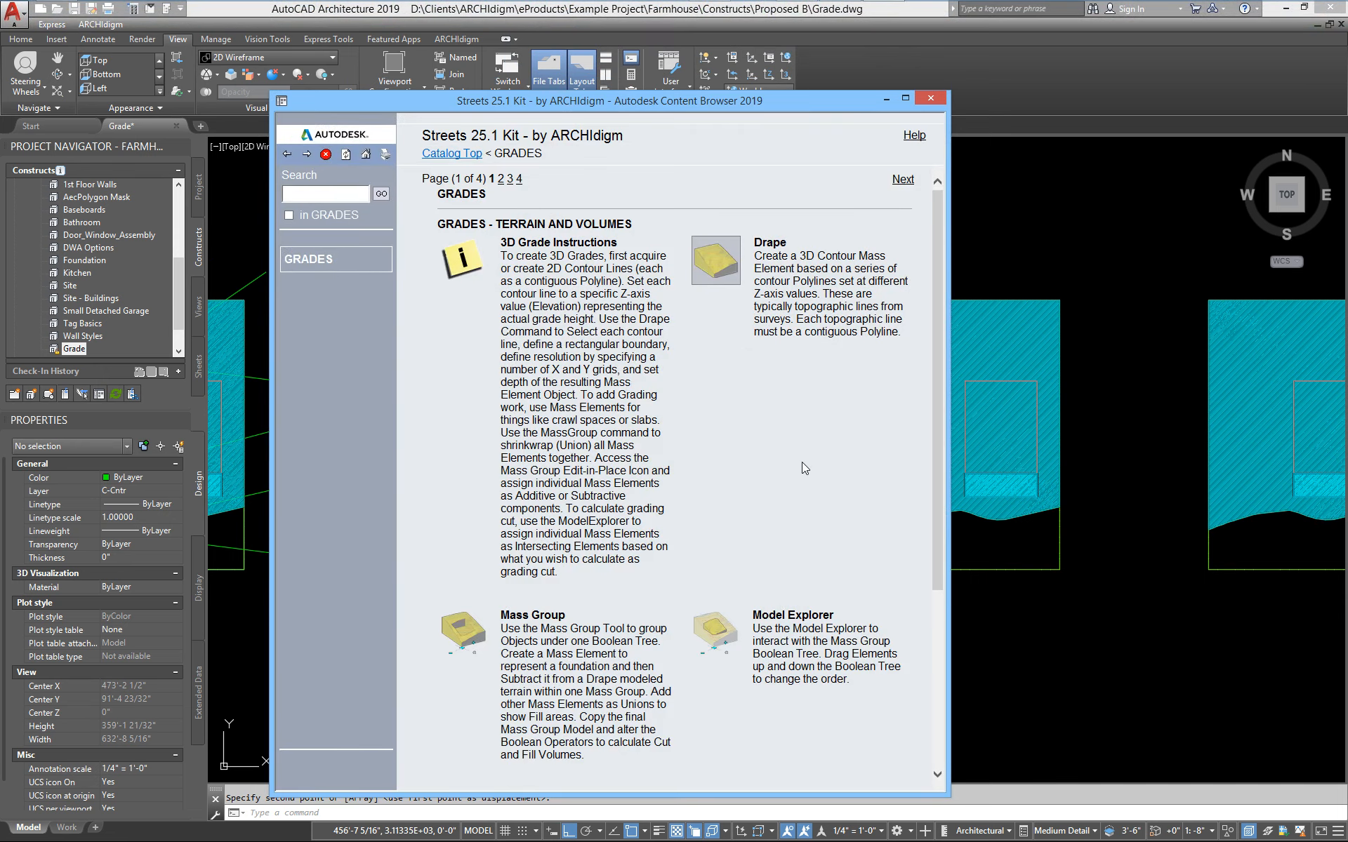
right_click(483, 623)
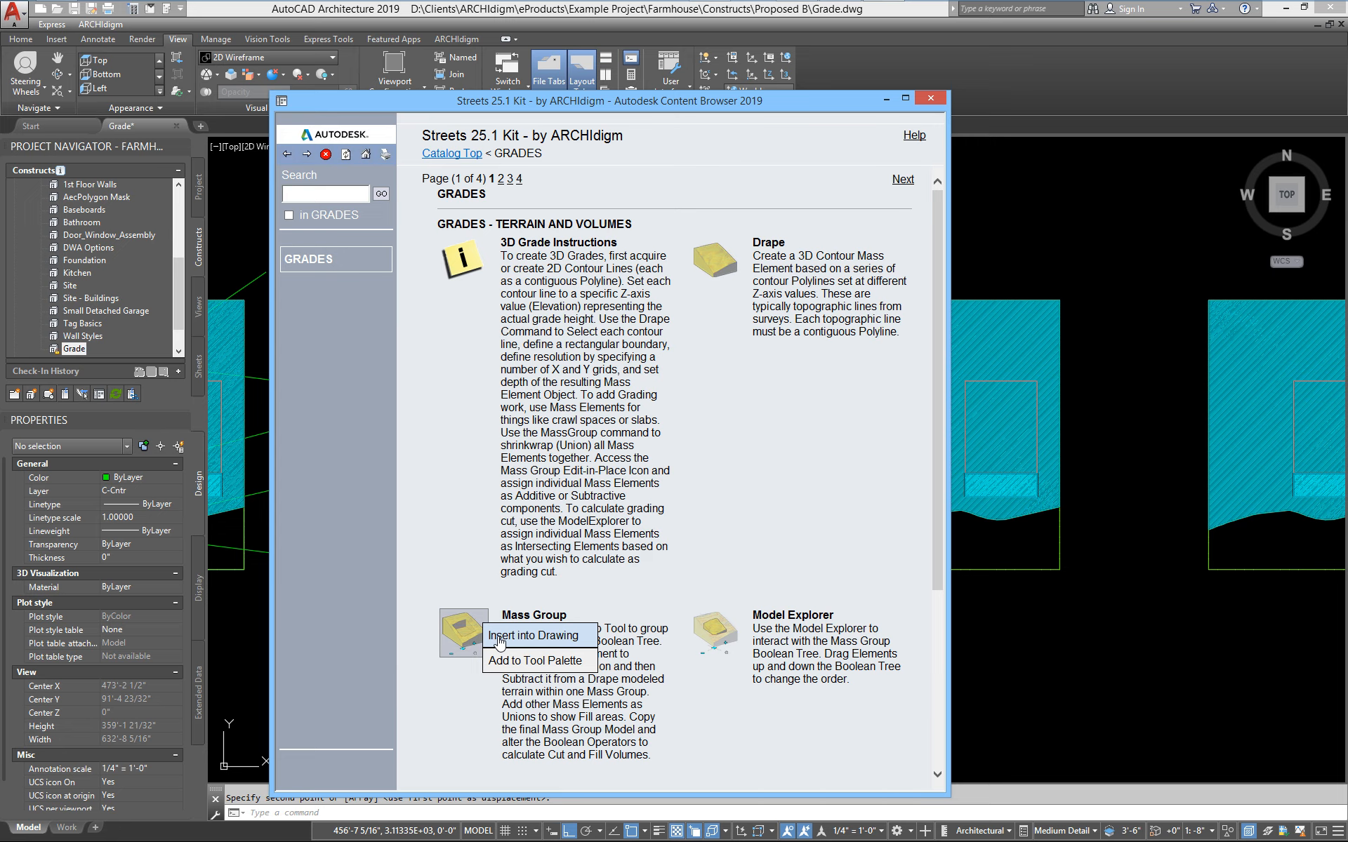
click(499, 637)
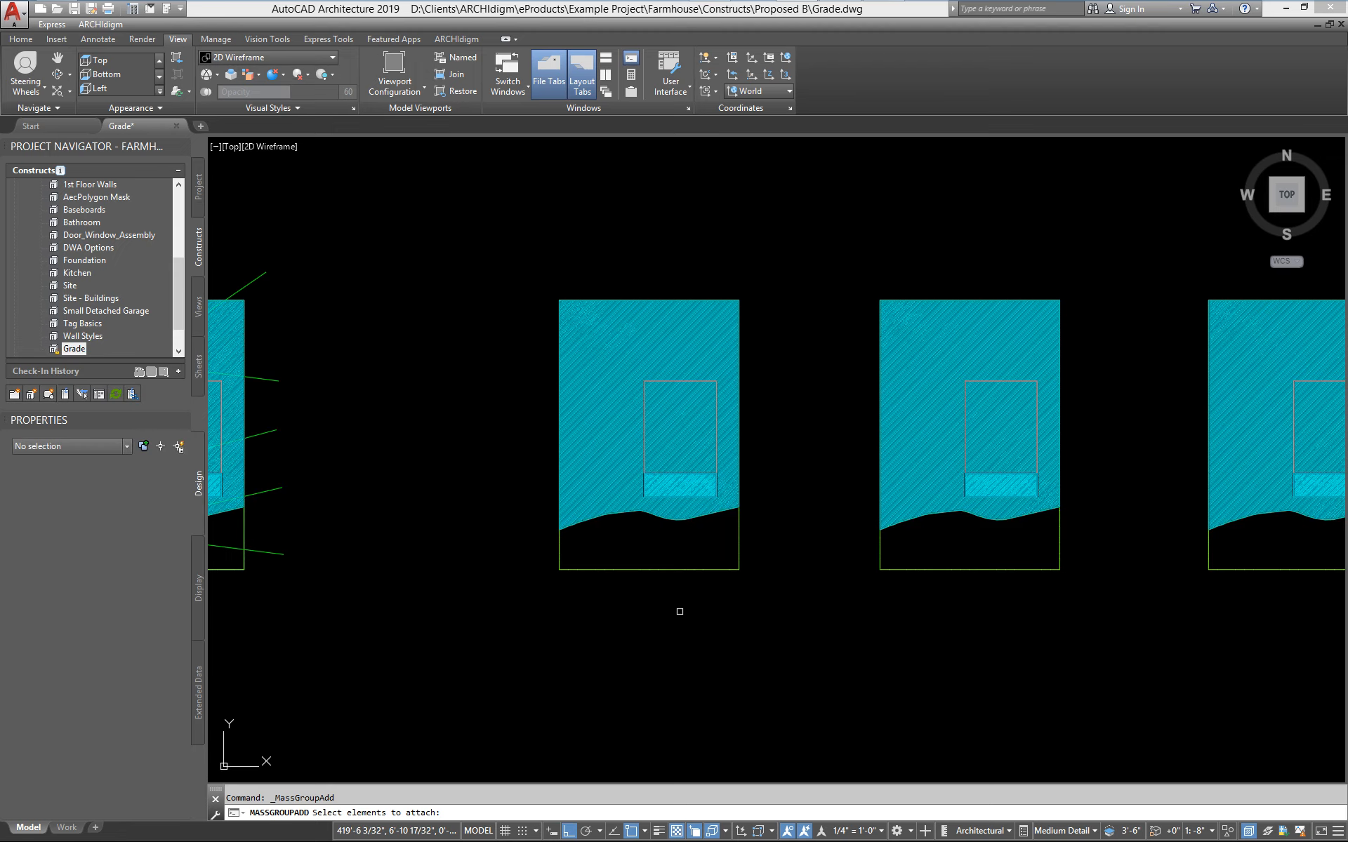
Attach the terrain of the first duplicate set to the mass group and locate the group at the terrain's bottom southeast corner
mouse_move(679, 612)
shift+middle_down()
mouse_move(637, 569)
mouse_move(701, 490)
mouse_move(731, 385)
mouse_move(816, 432)
shift+middle_up()
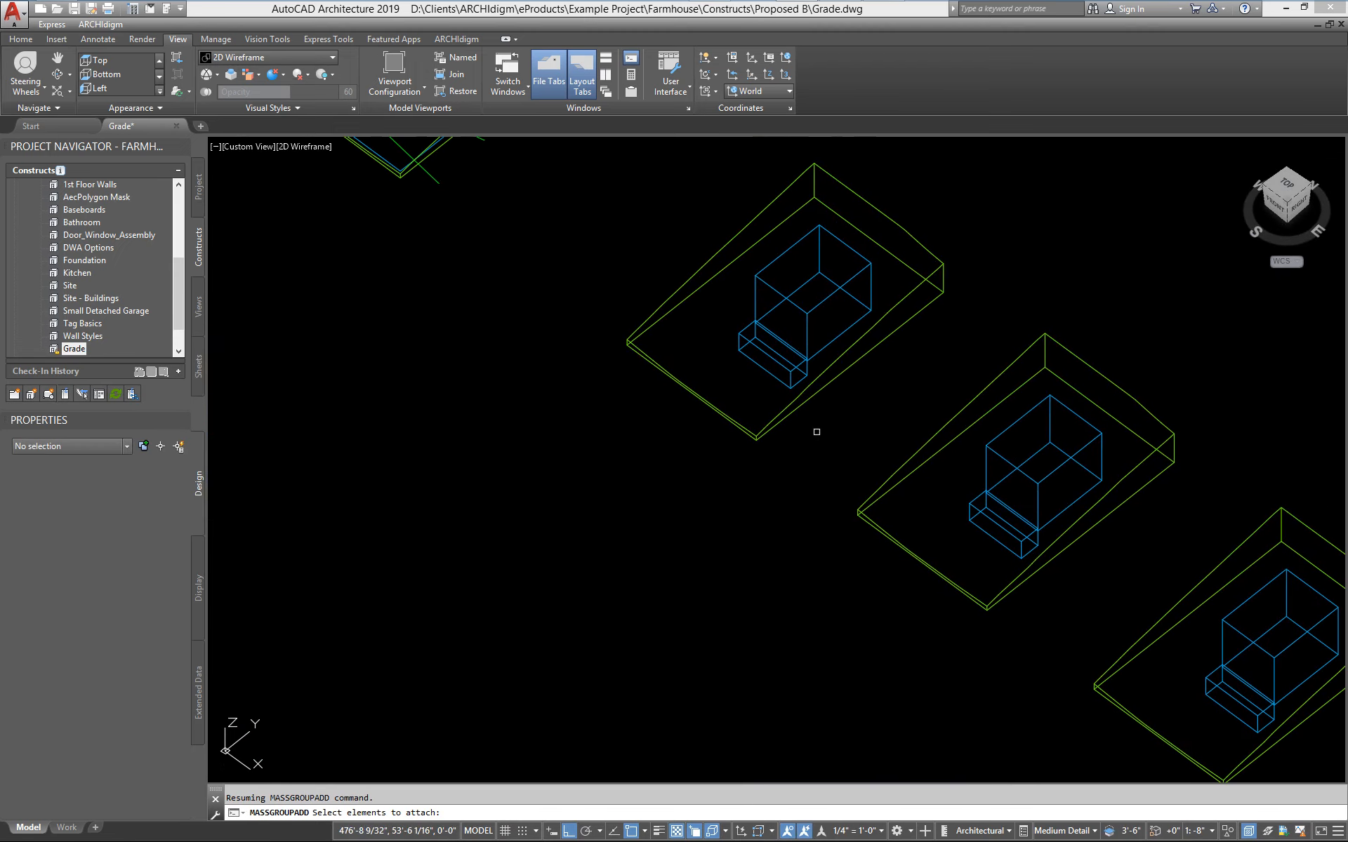
scroll(809, 393, up, 4)
click(794, 406)
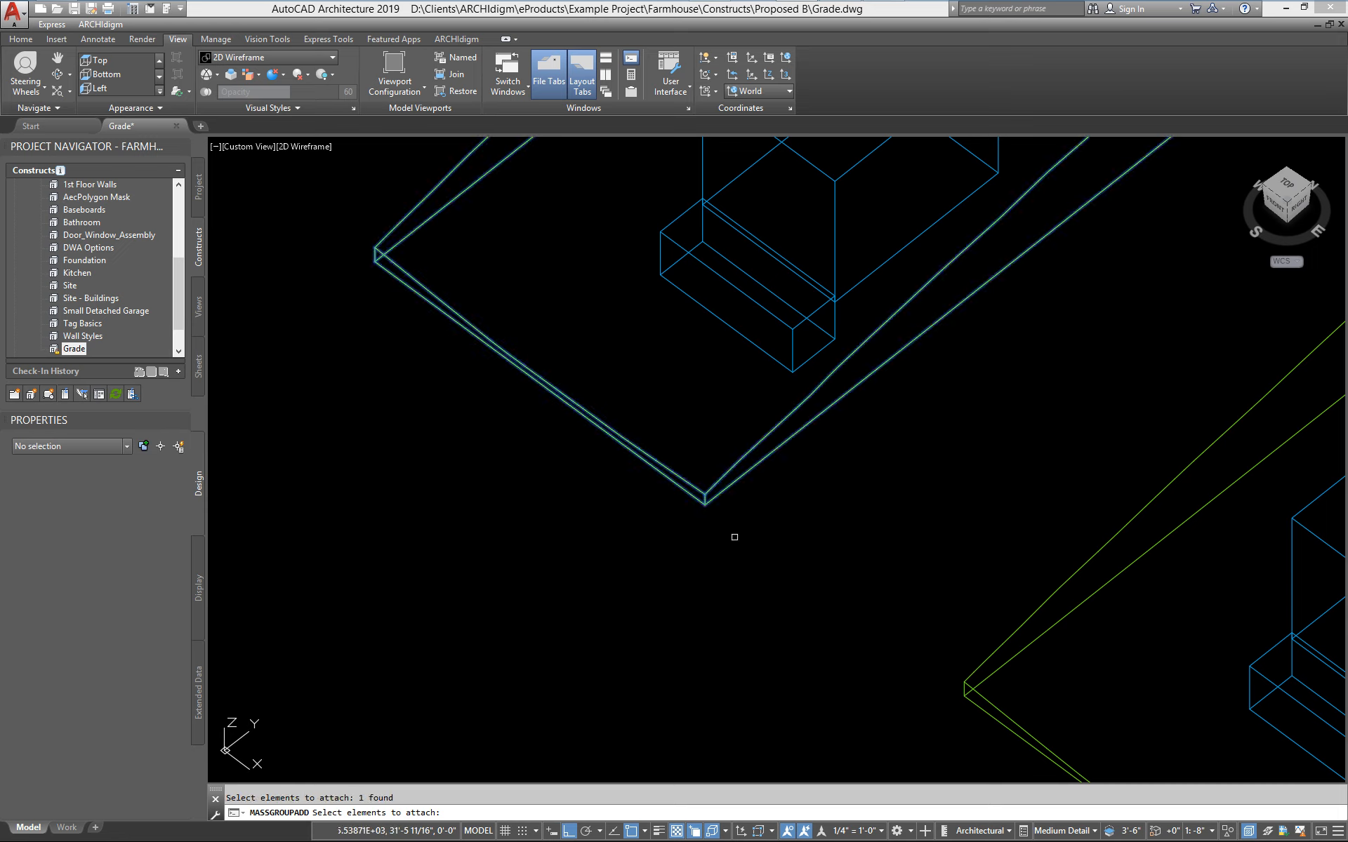
key(Return)
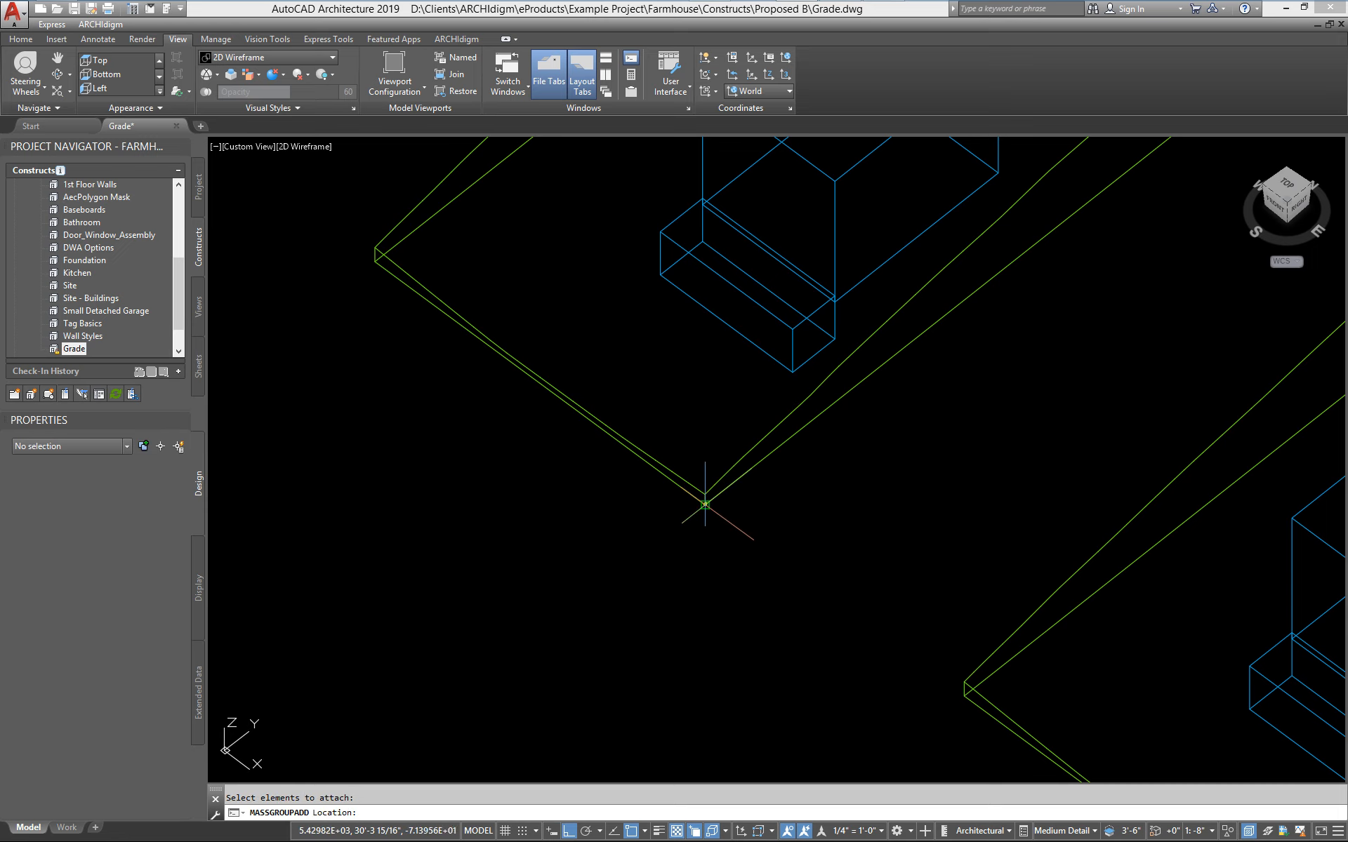
middle_drag(814, 429, 685, 560)
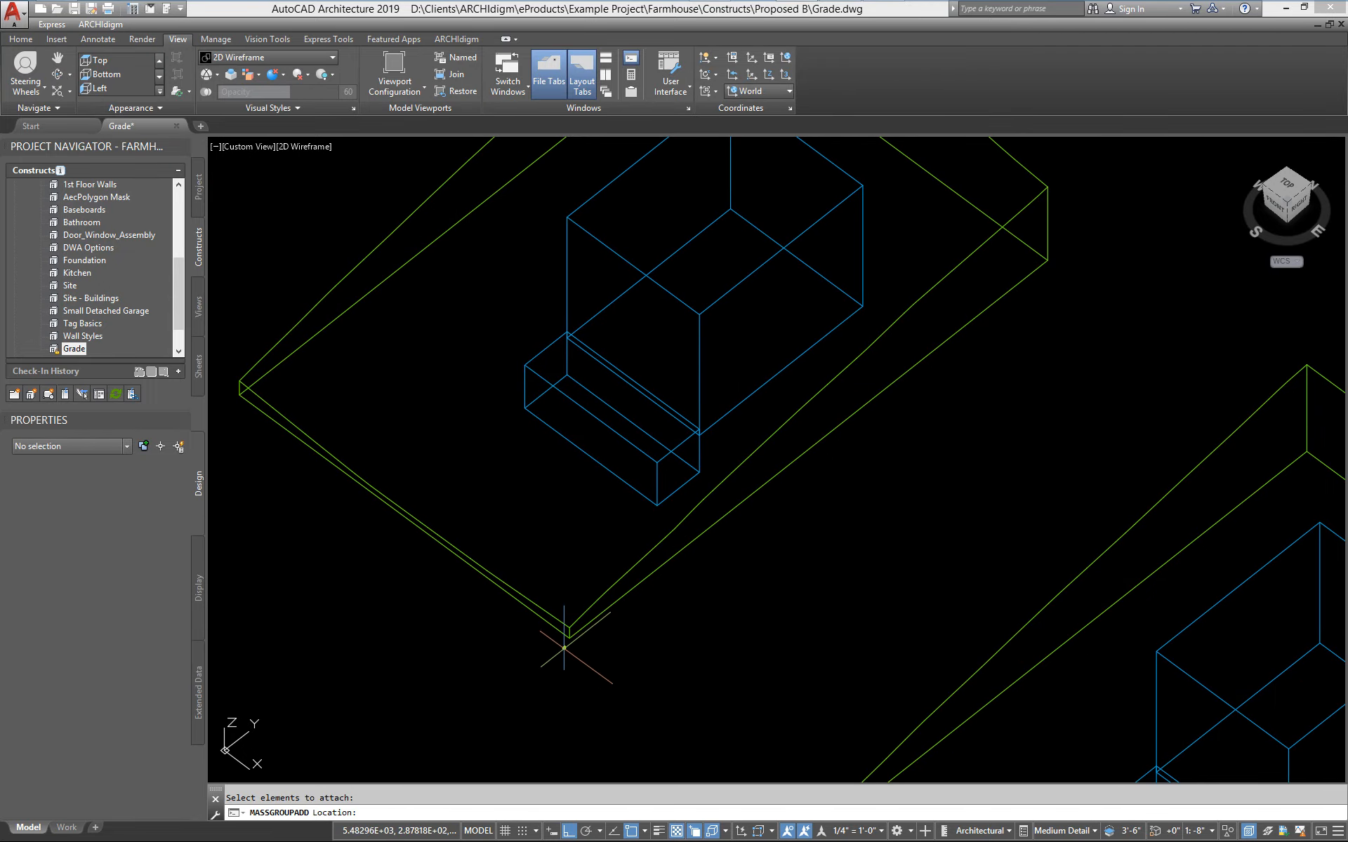
scroll(563, 648, up, 3)
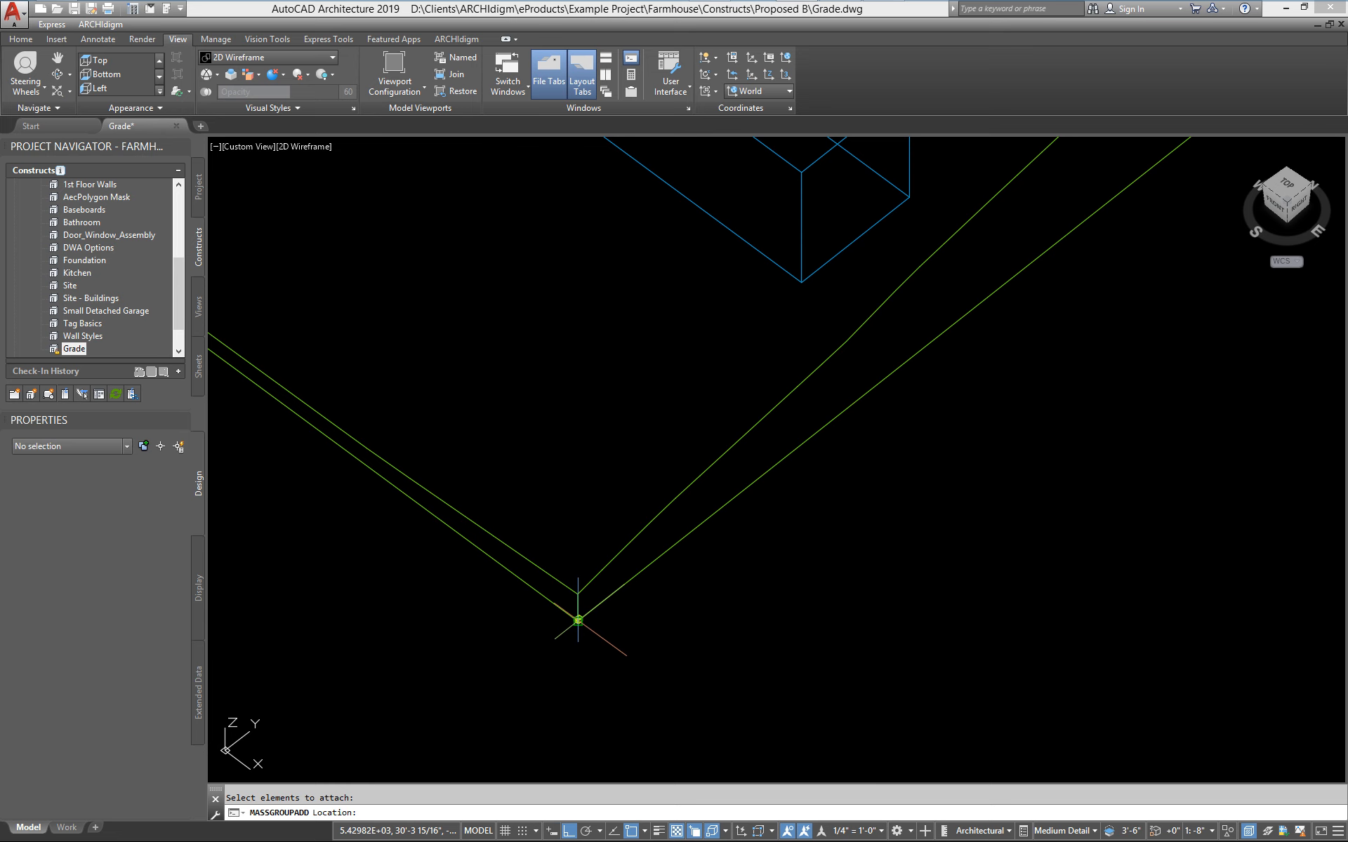
click(577, 621)
scroll(585, 621, down, 2)
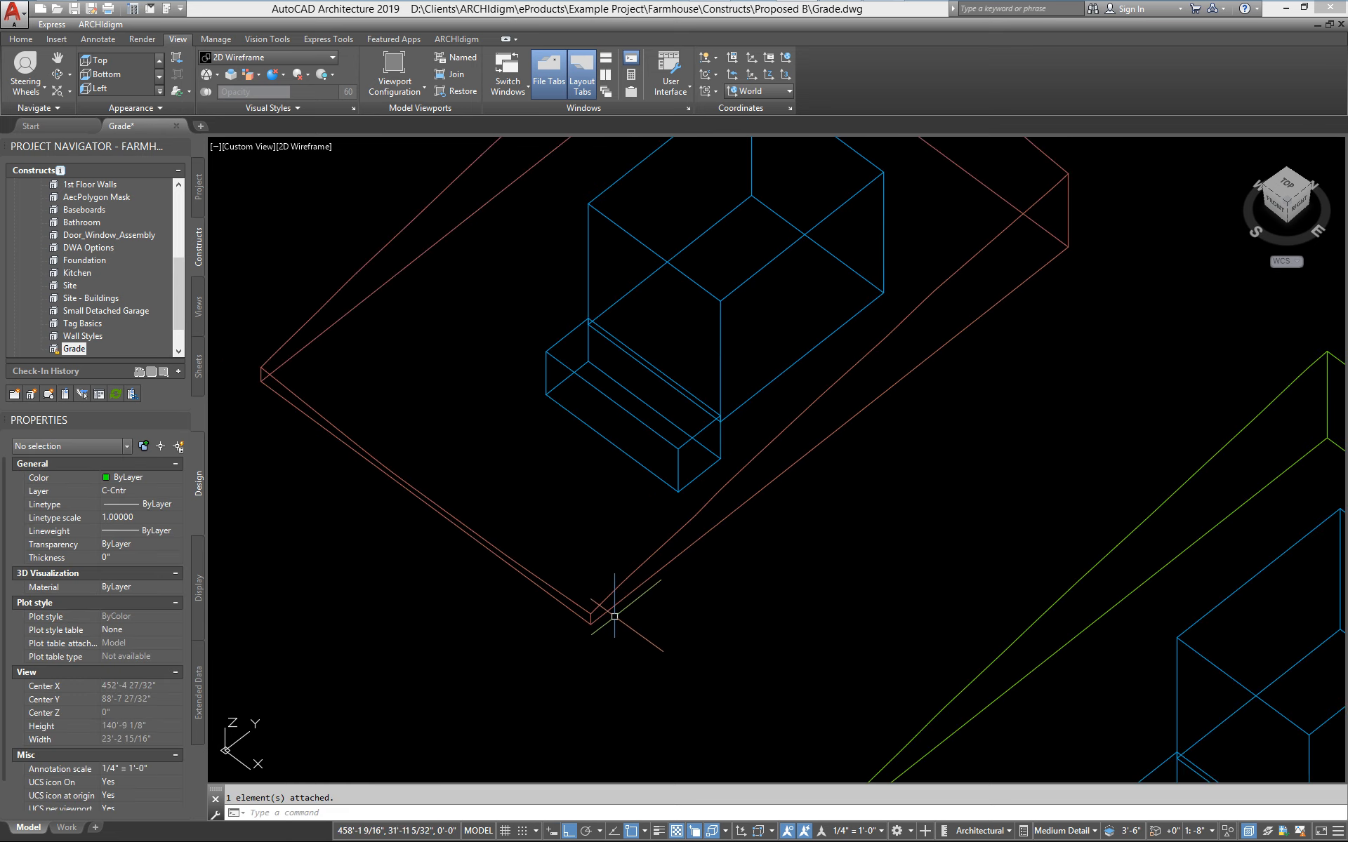
click(591, 626)
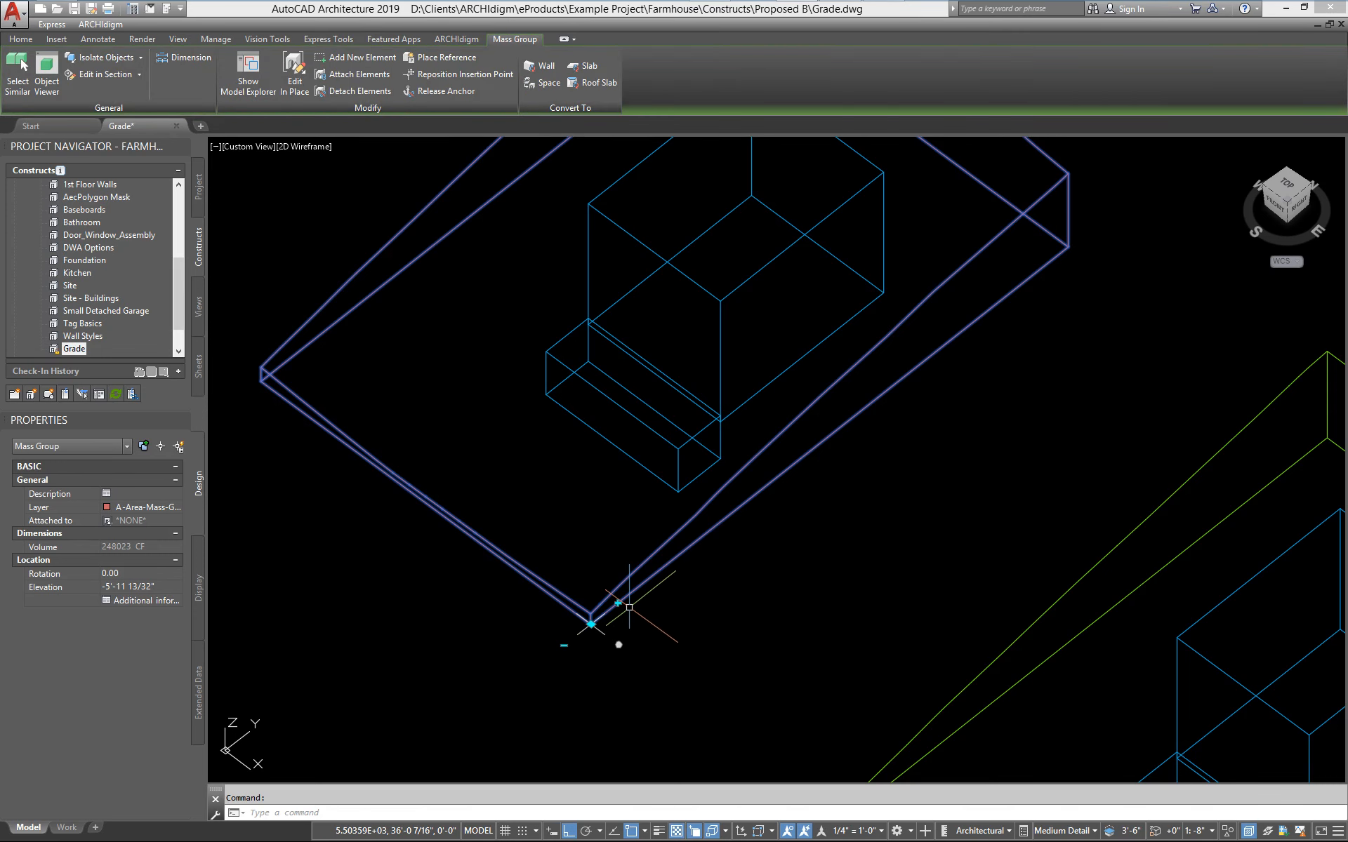
key(Escape)
scroll(629, 618, down, 4)
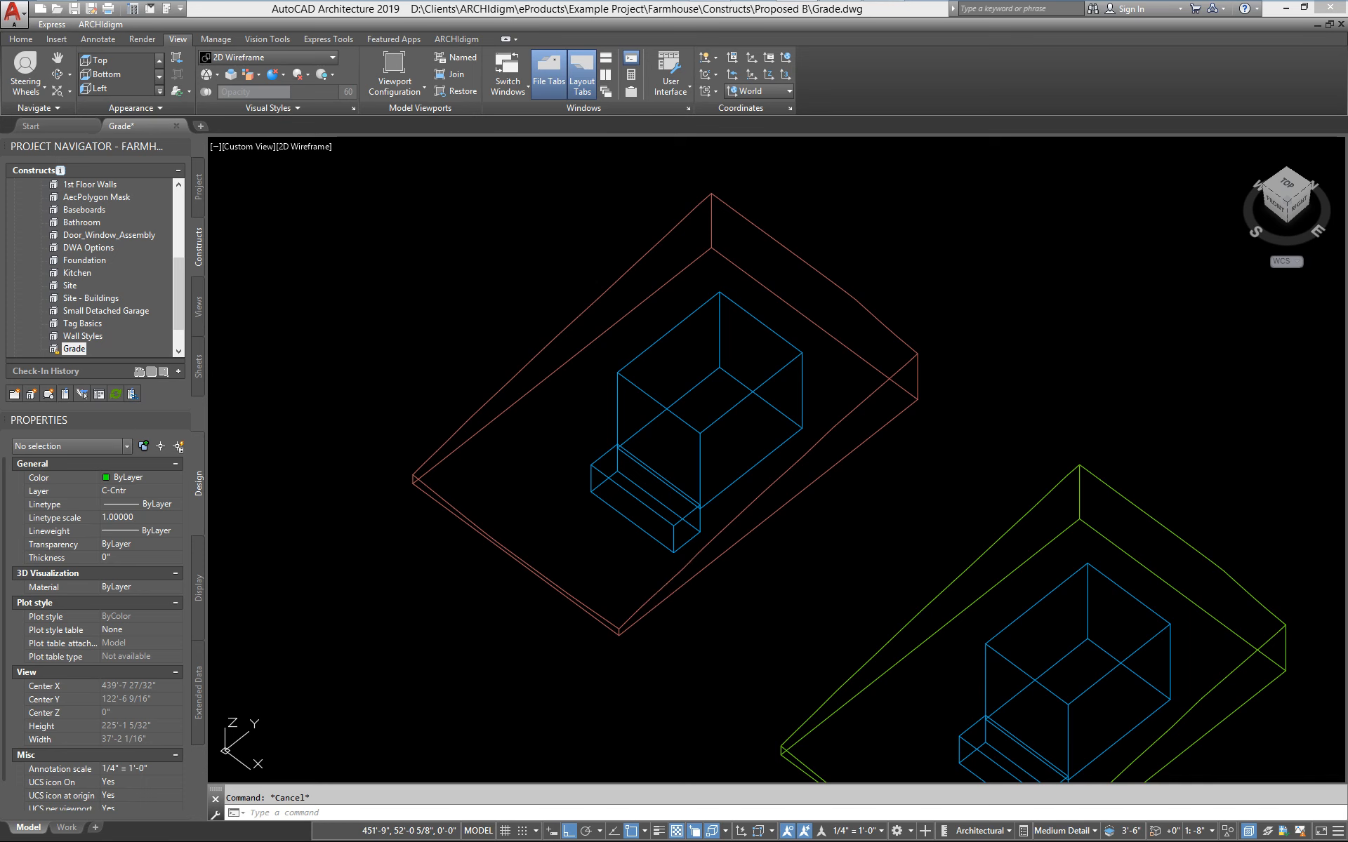
Attach the tall box of the same set to the terrain's mass group
click(618, 631)
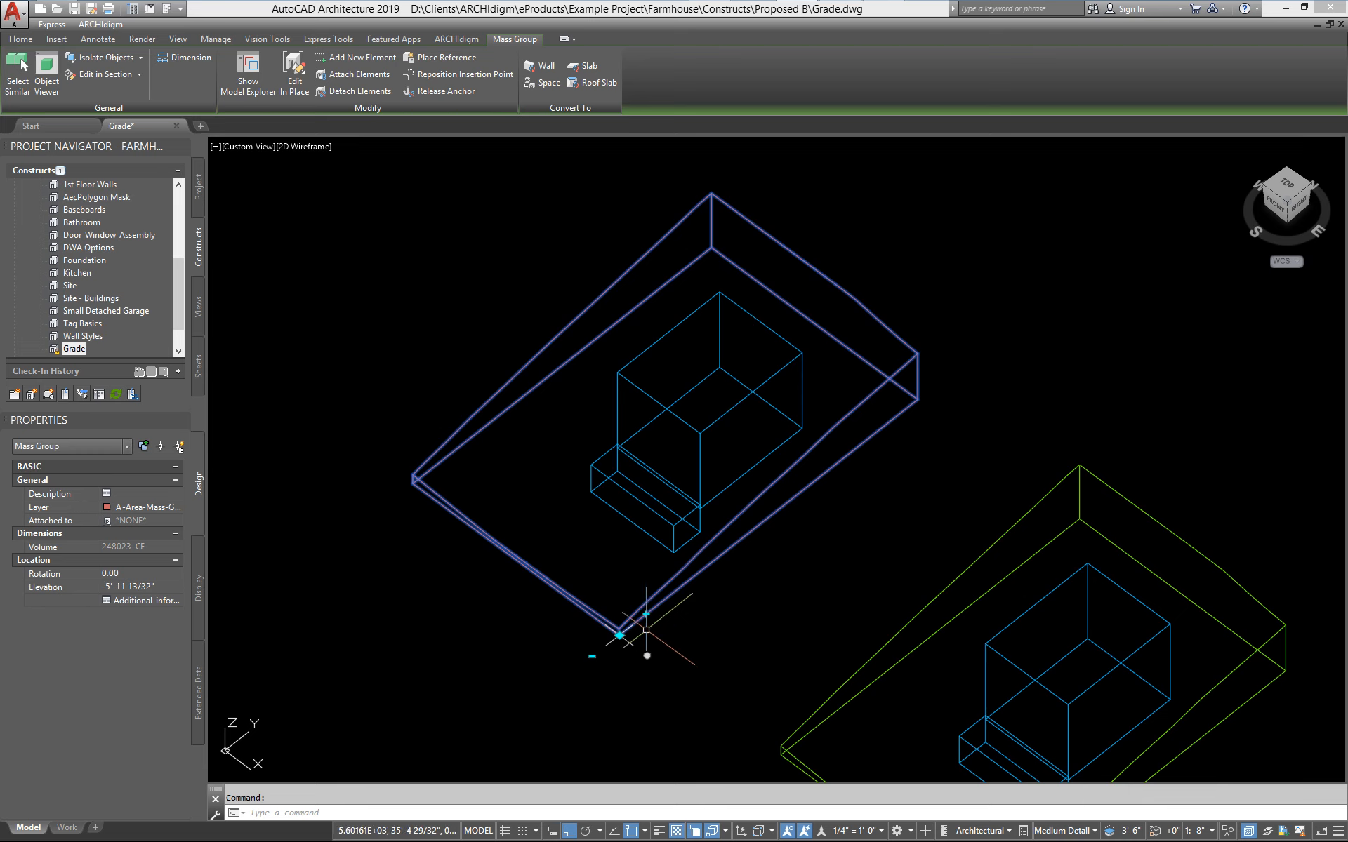
click(620, 633)
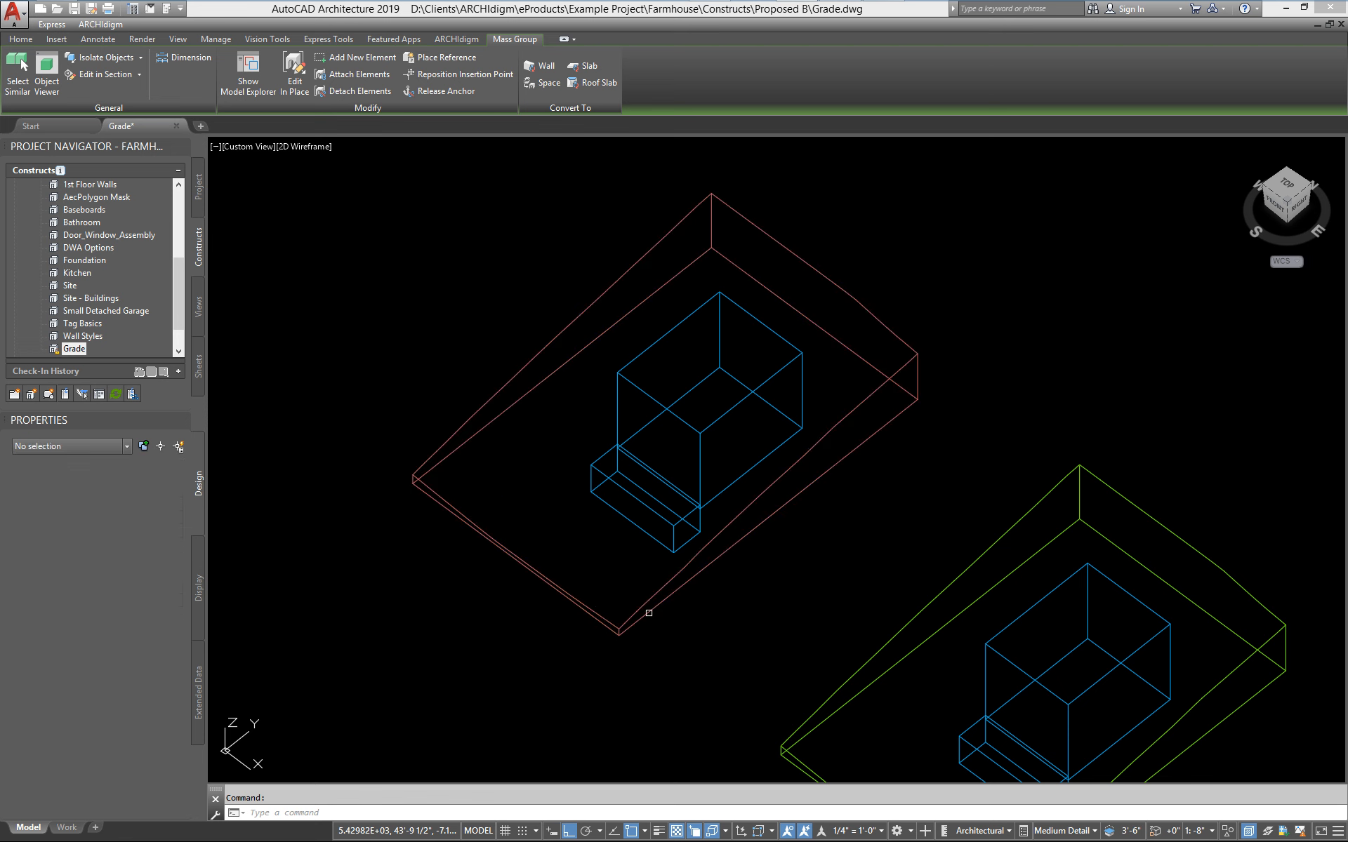
click(718, 422)
key(Return)
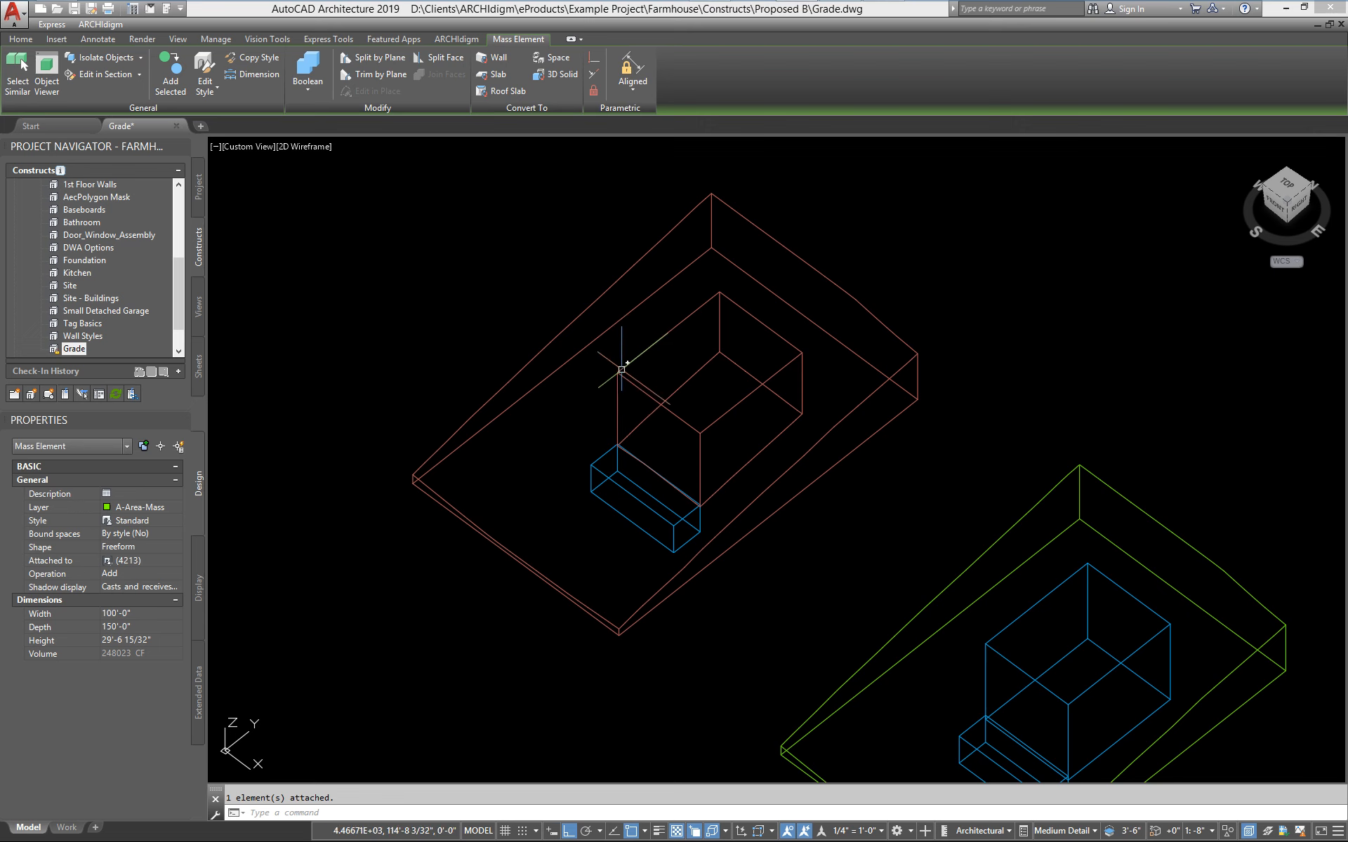
click(621, 370)
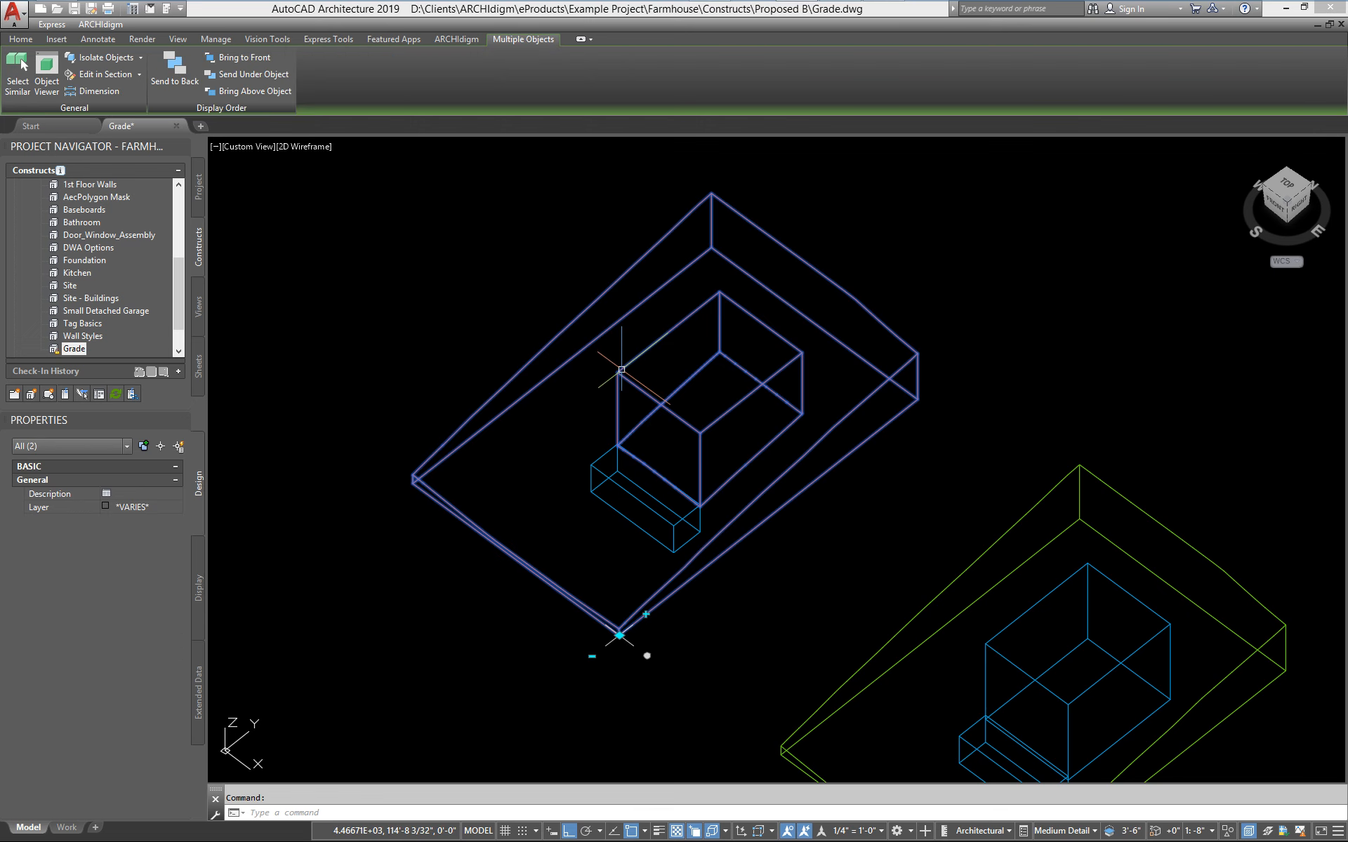
right_click(527, 461)
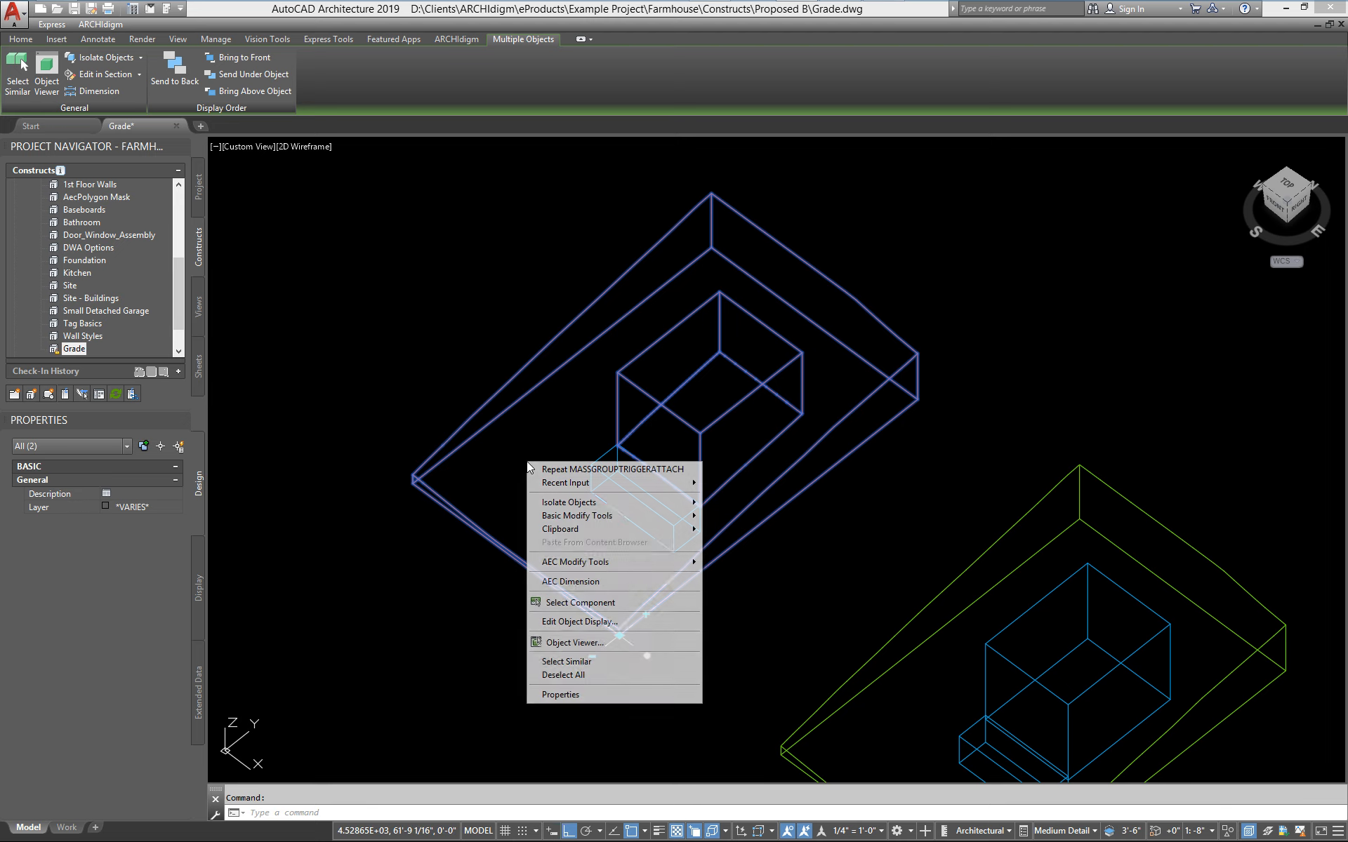
mouse_move(568, 518)
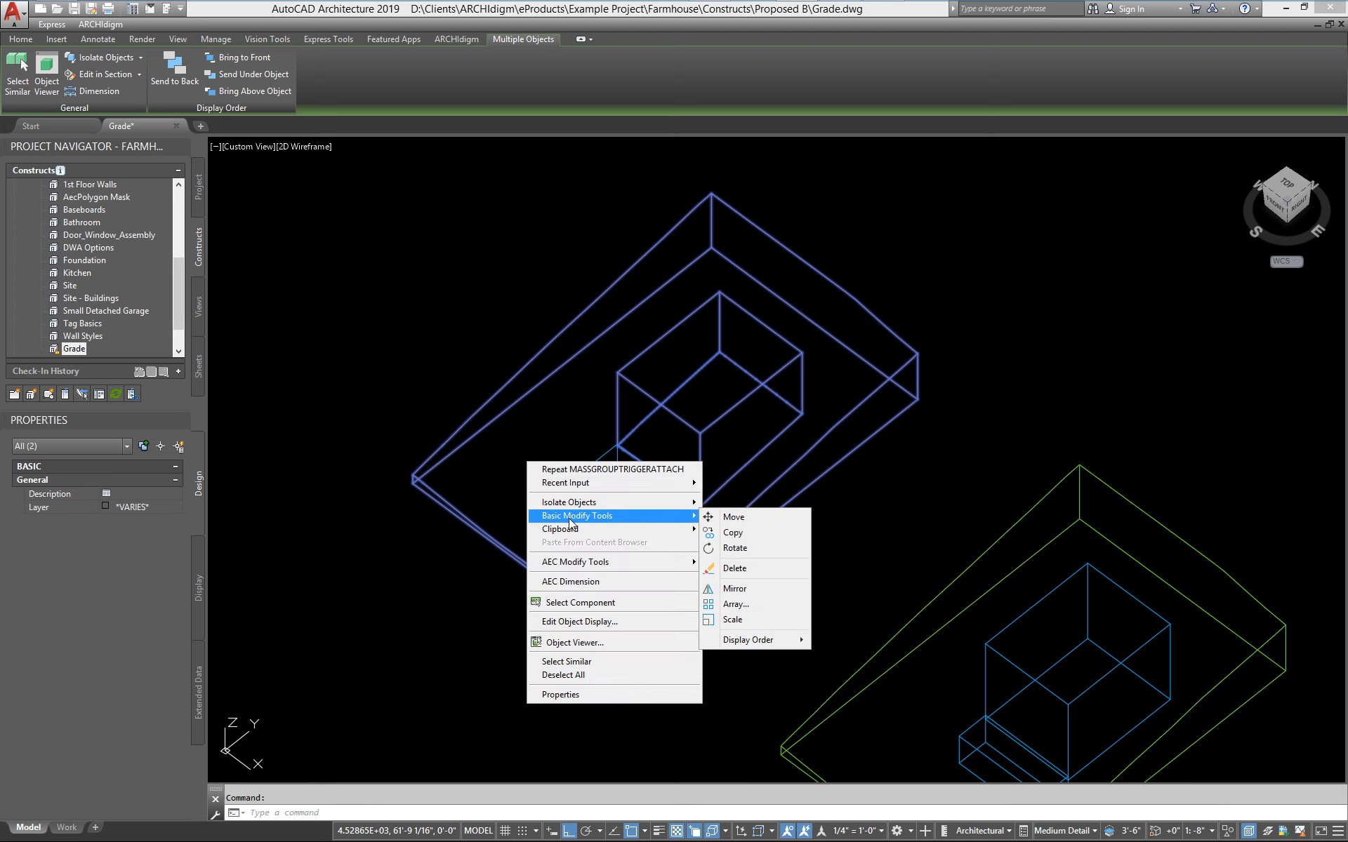
key(Escape)
key(Escape)
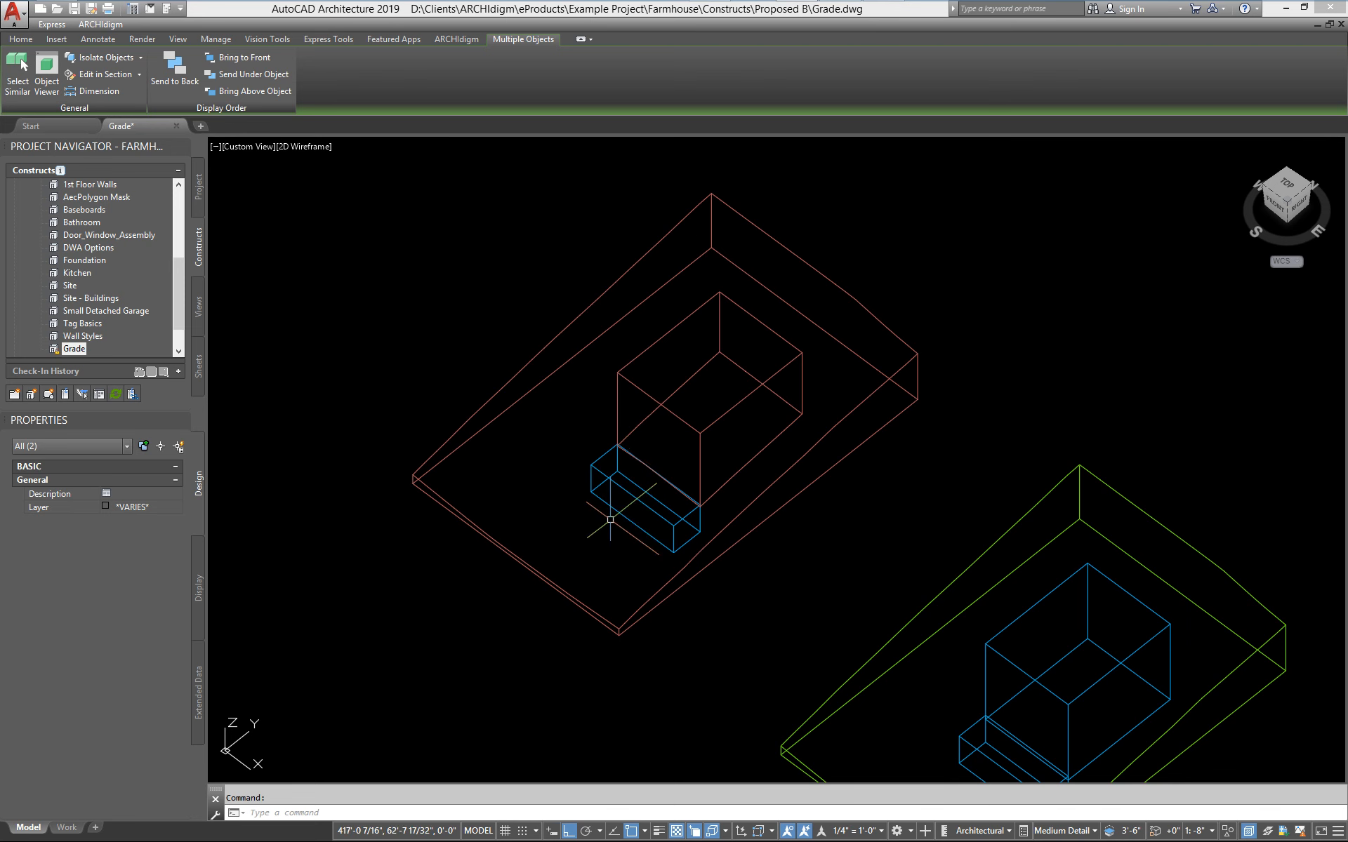
click(521, 375)
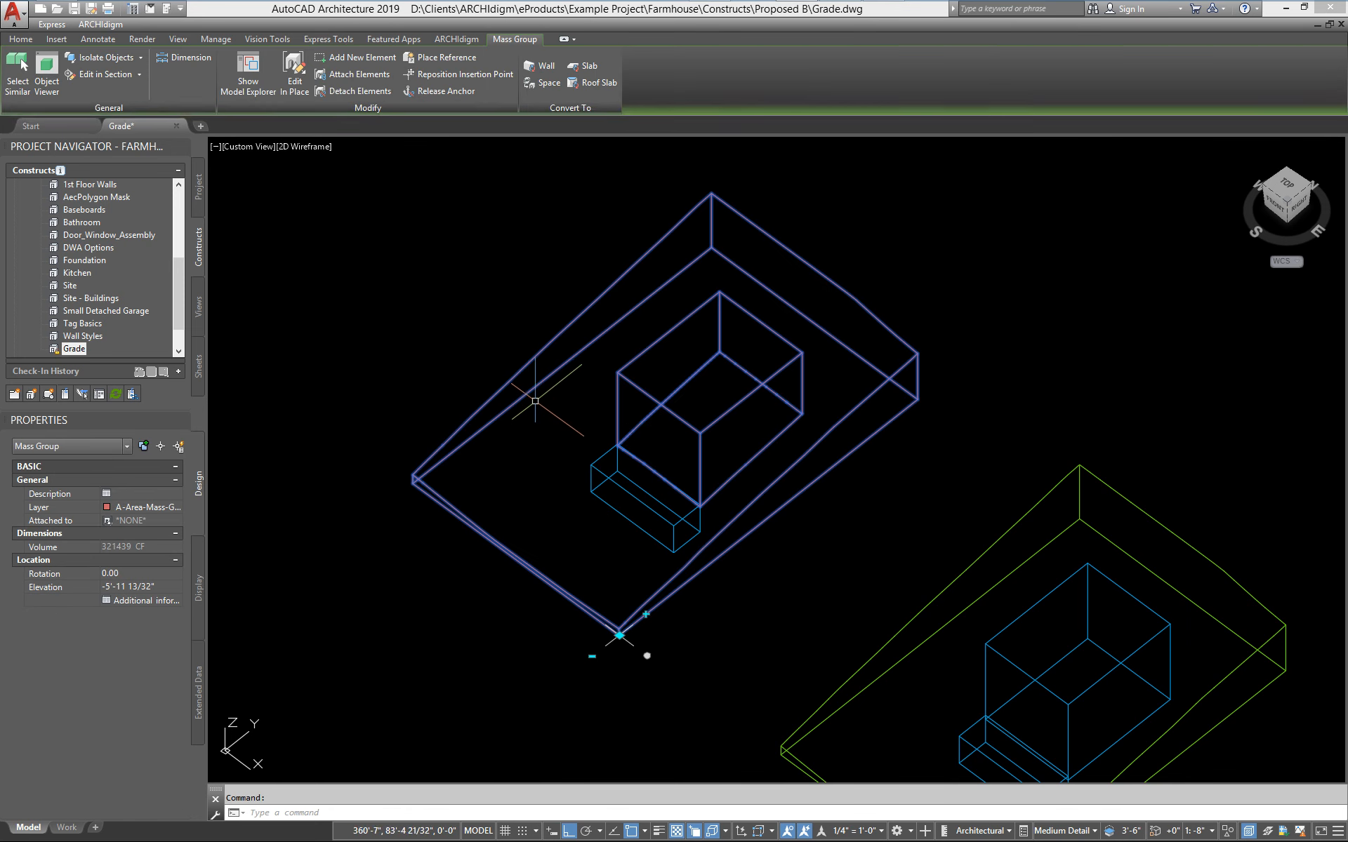
right_click(546, 444)
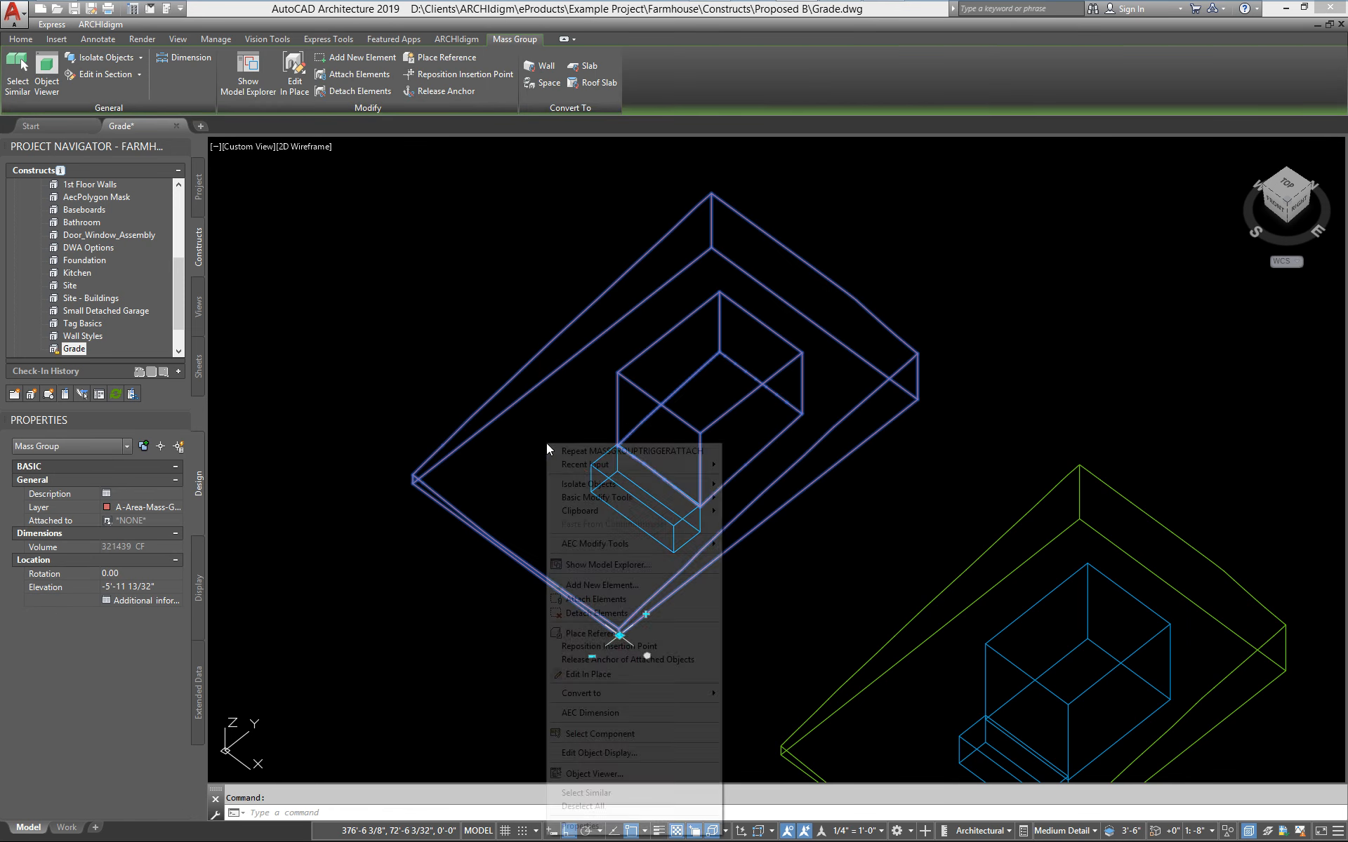
click(617, 570)
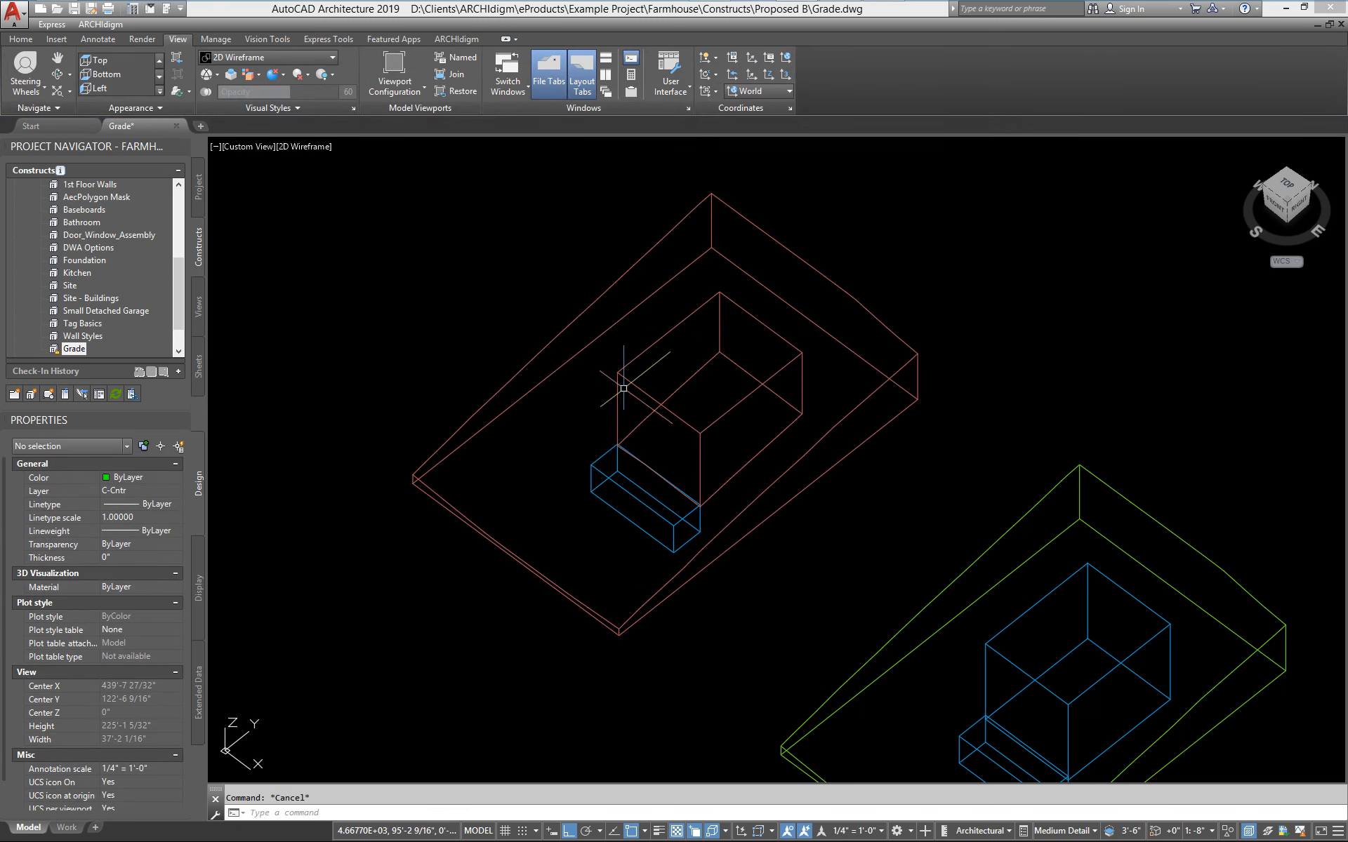
View the mass group in Model Explorer using the Content Browser's Model Explorer tool, and close the explorer
click(888, 16)
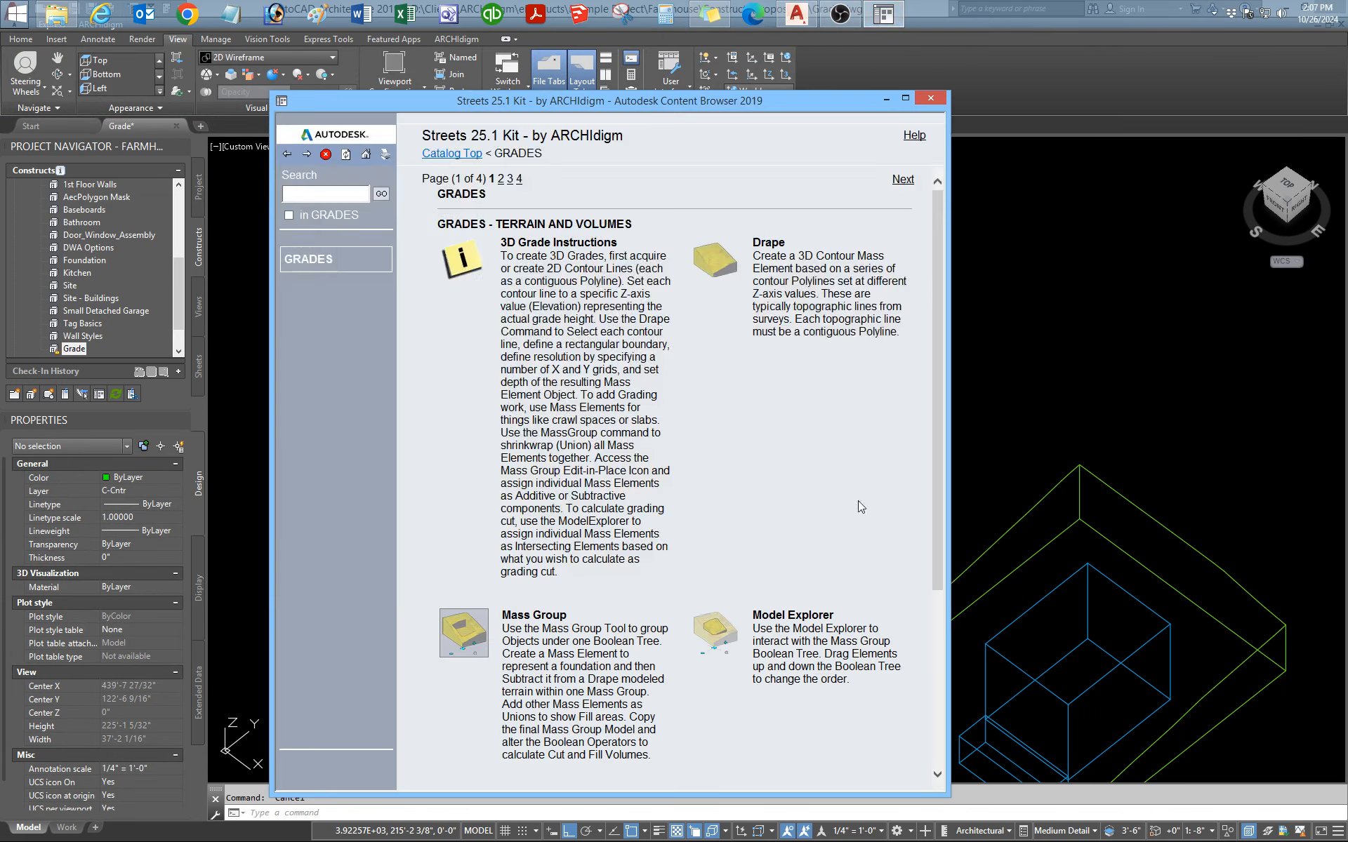
click(714, 632)
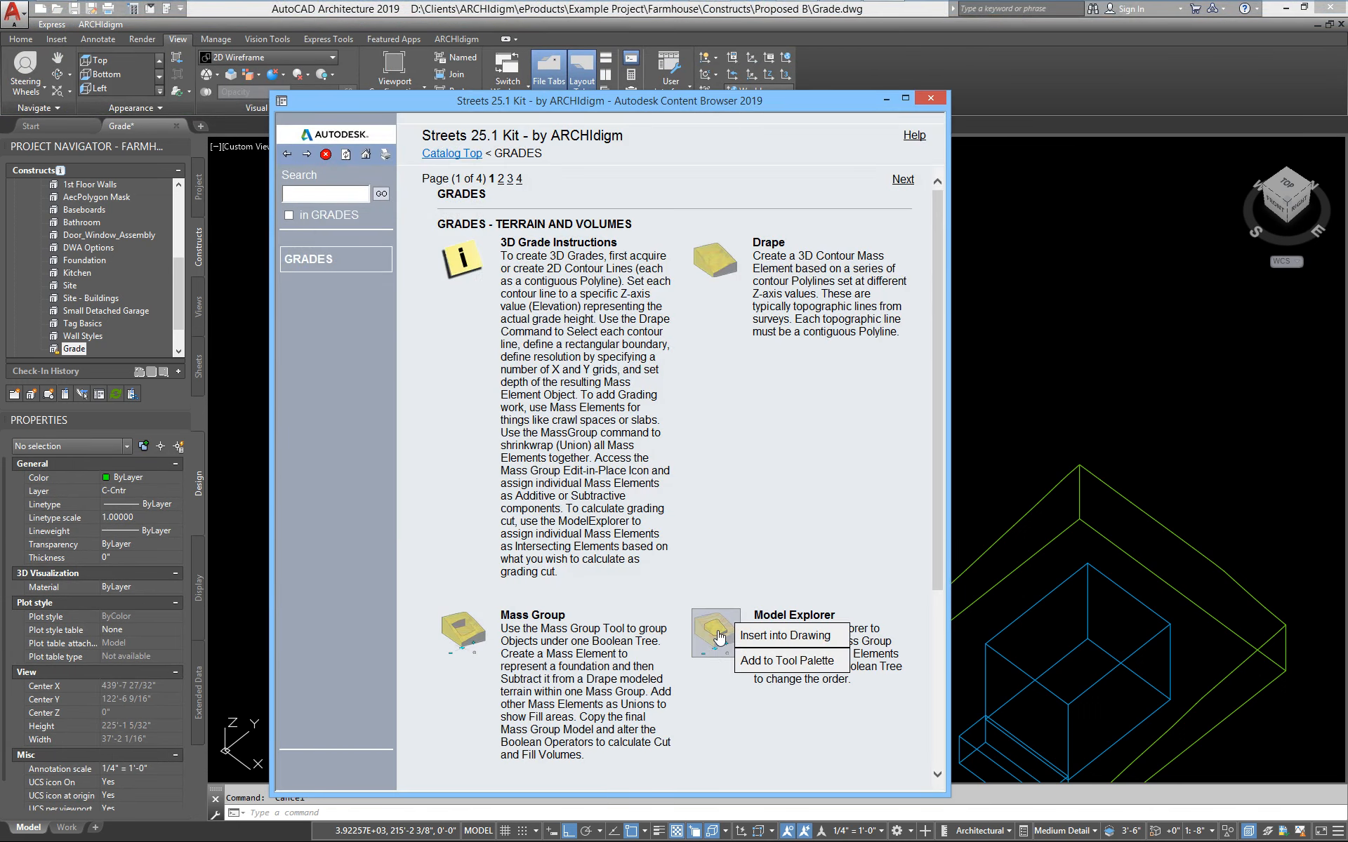
click(770, 636)
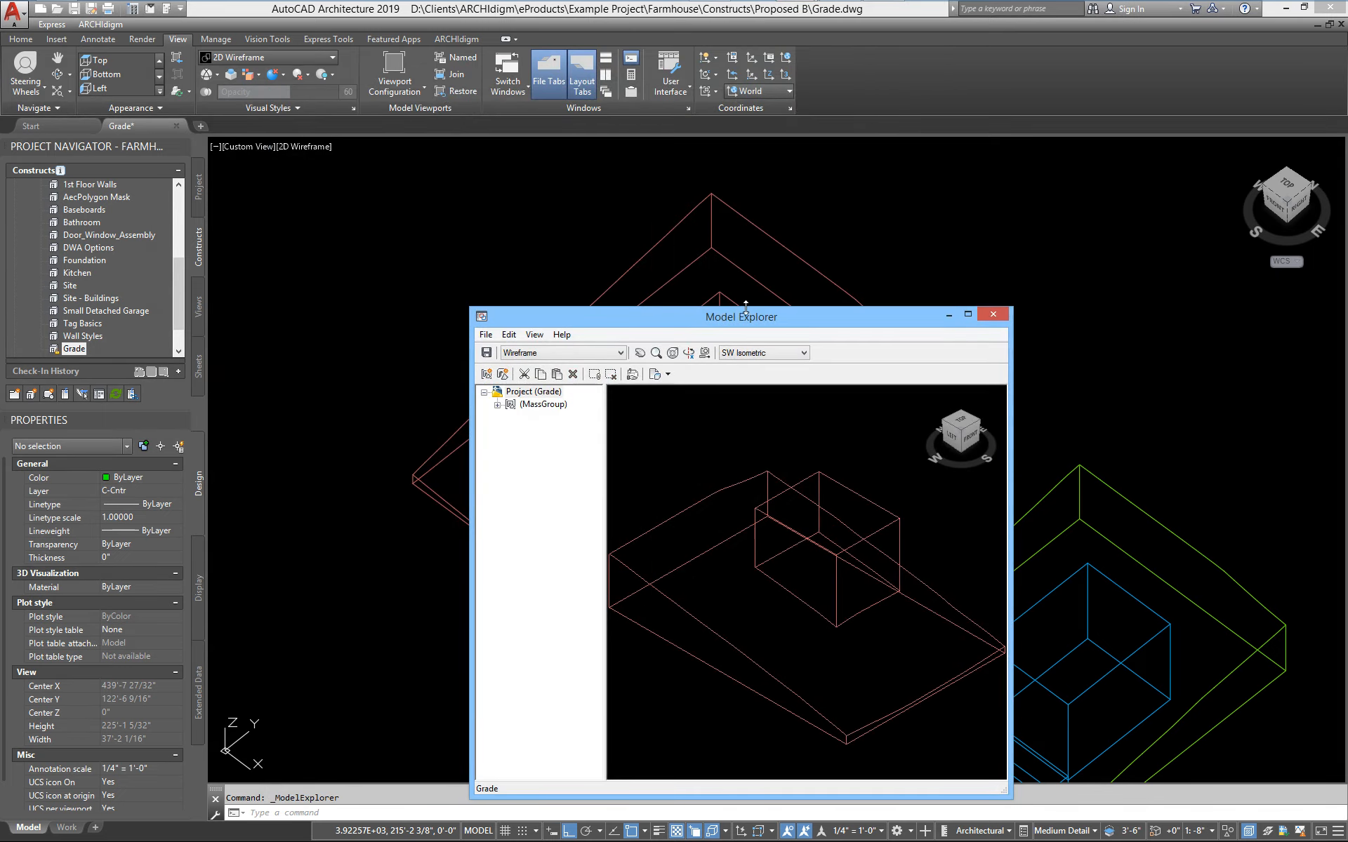
drag(742, 323, 323, 102)
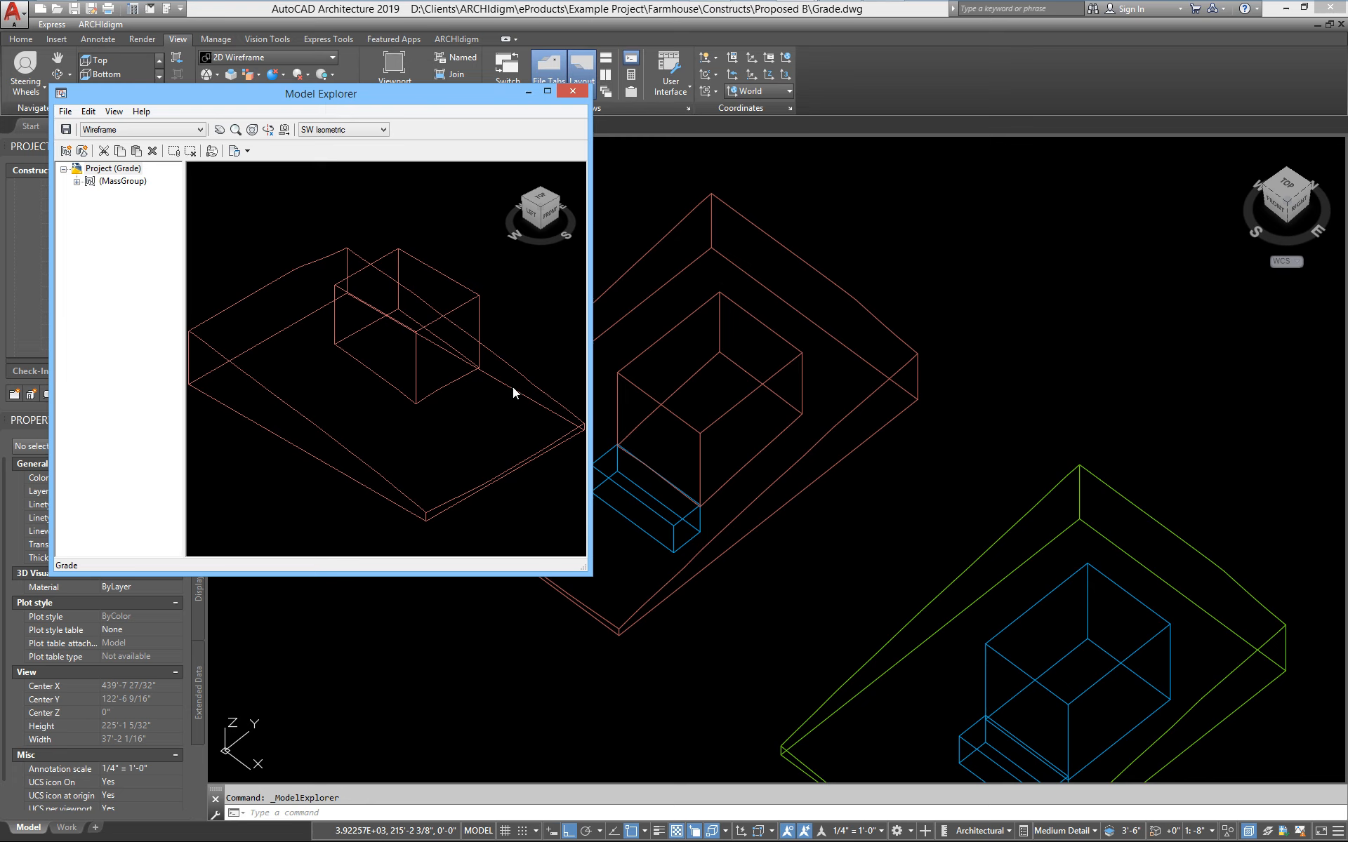
click(574, 92)
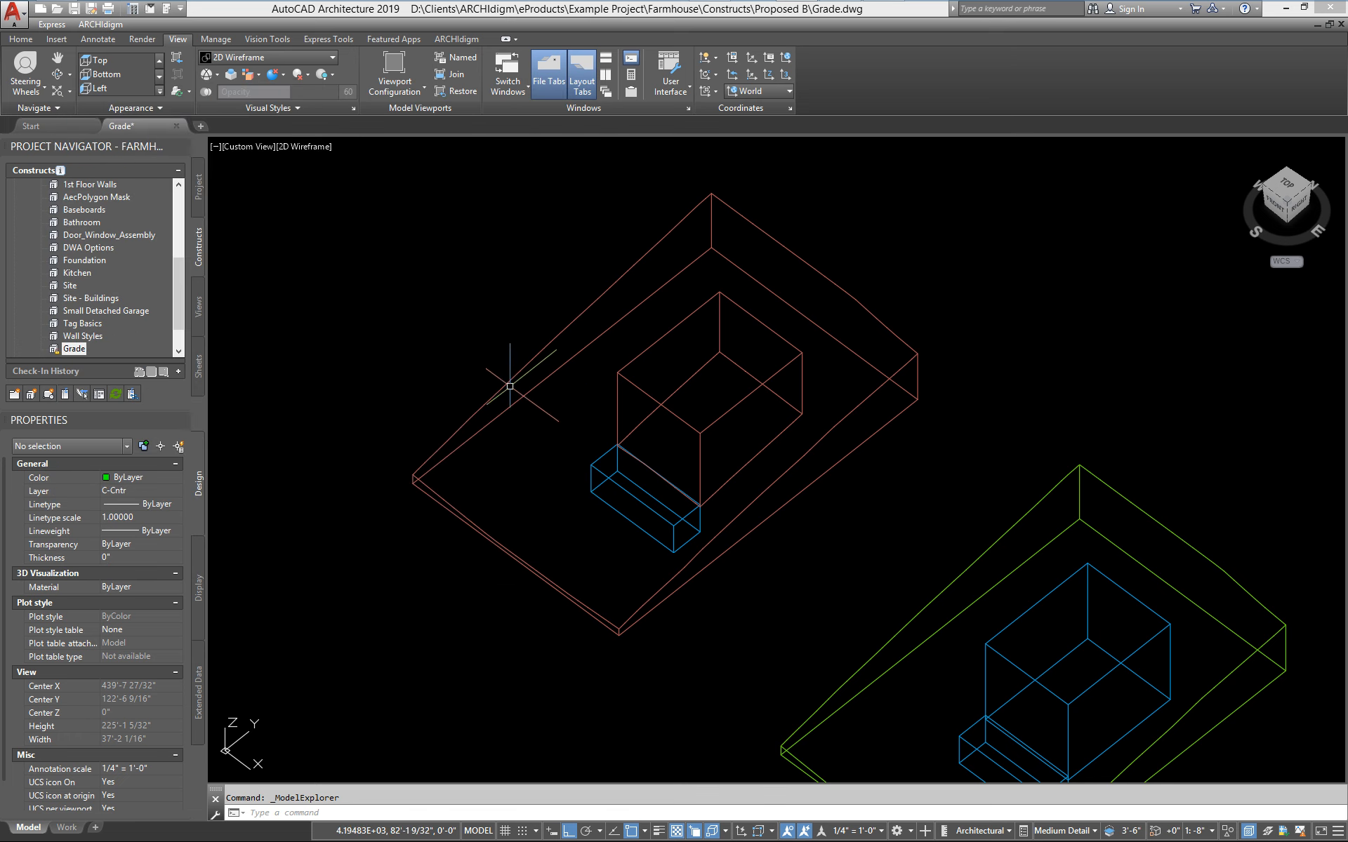
Show the mass group in Model Explorer and set the Box element's operation to Subtractive
click(617, 634)
right_click(449, 331)
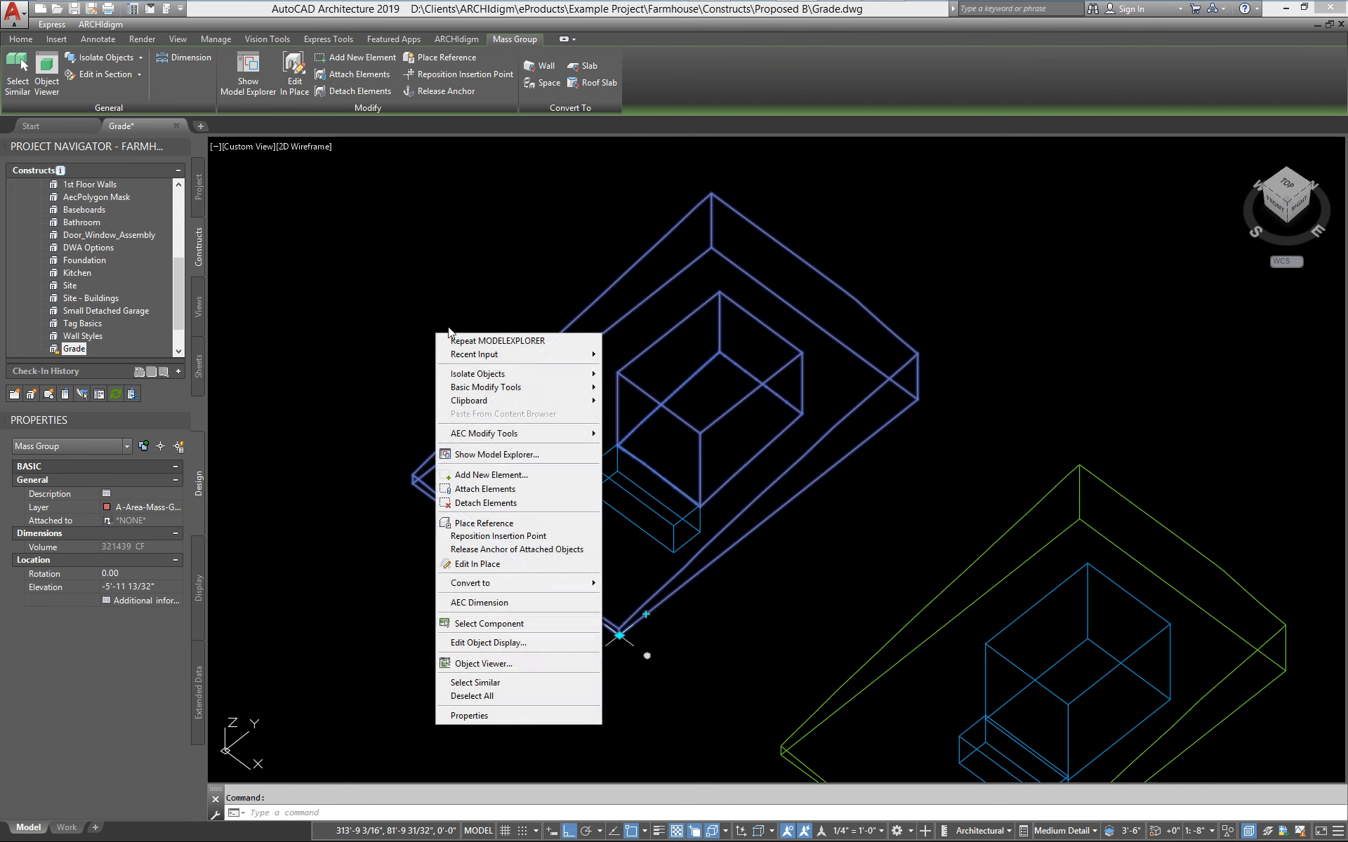
click(506, 454)
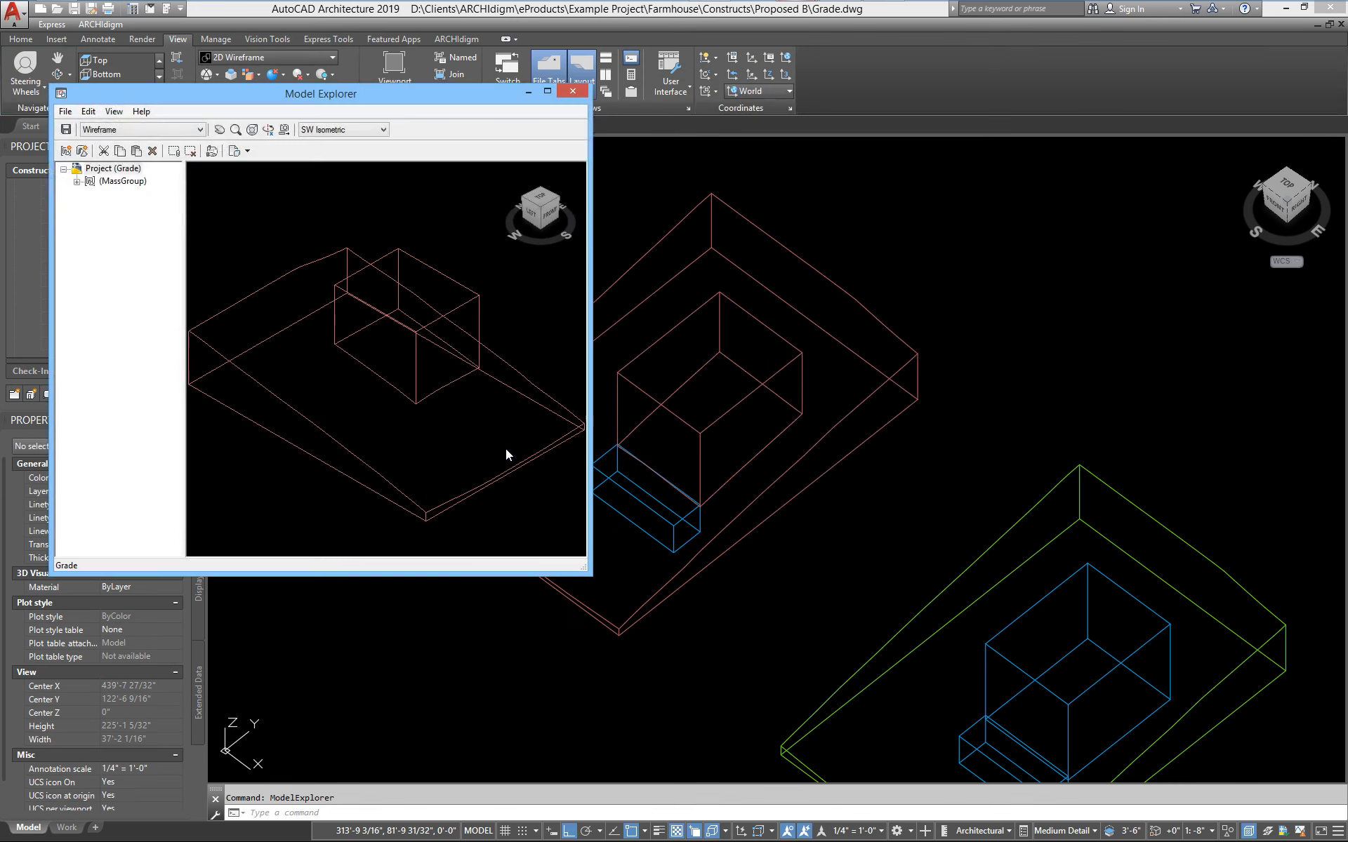
click(77, 181)
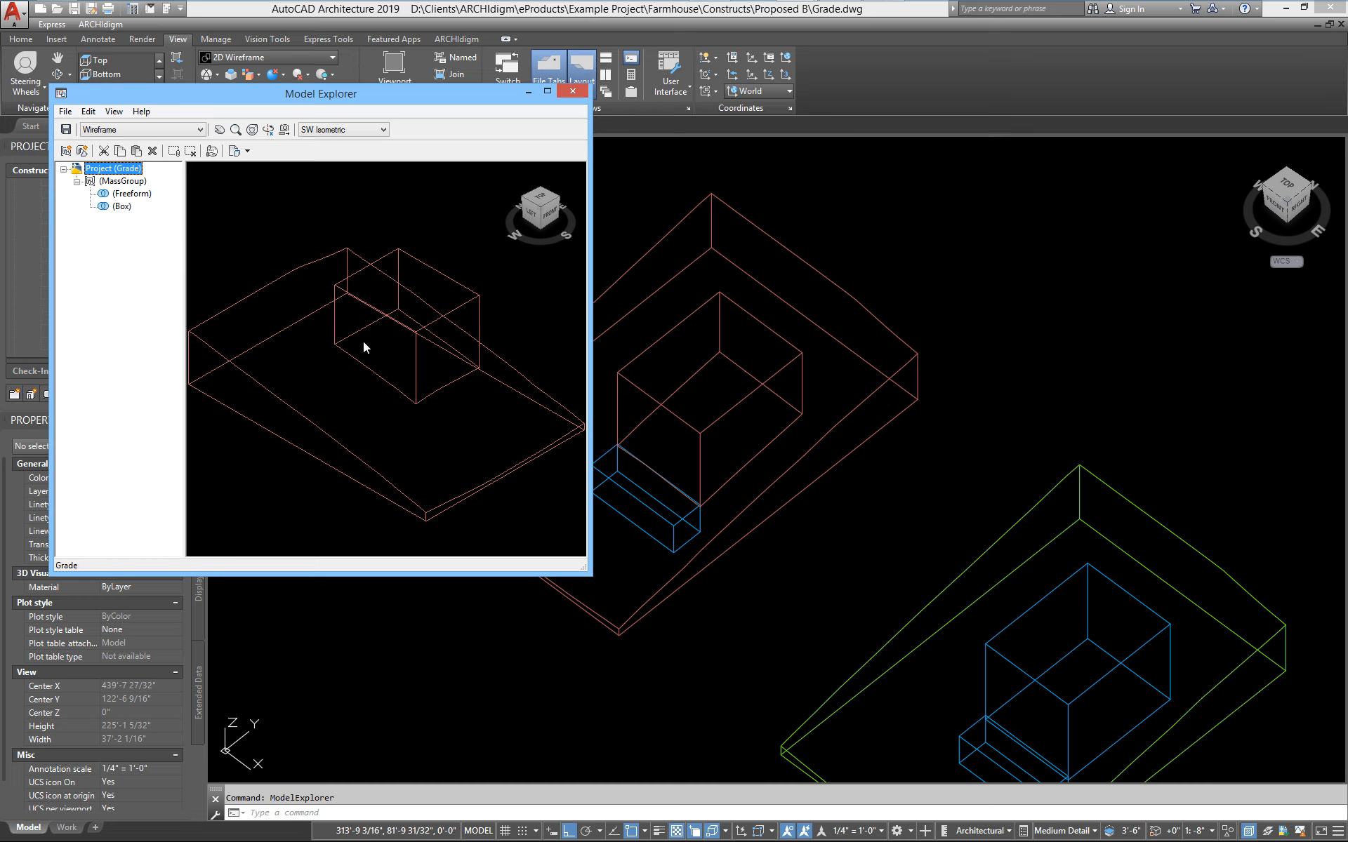
click(122, 206)
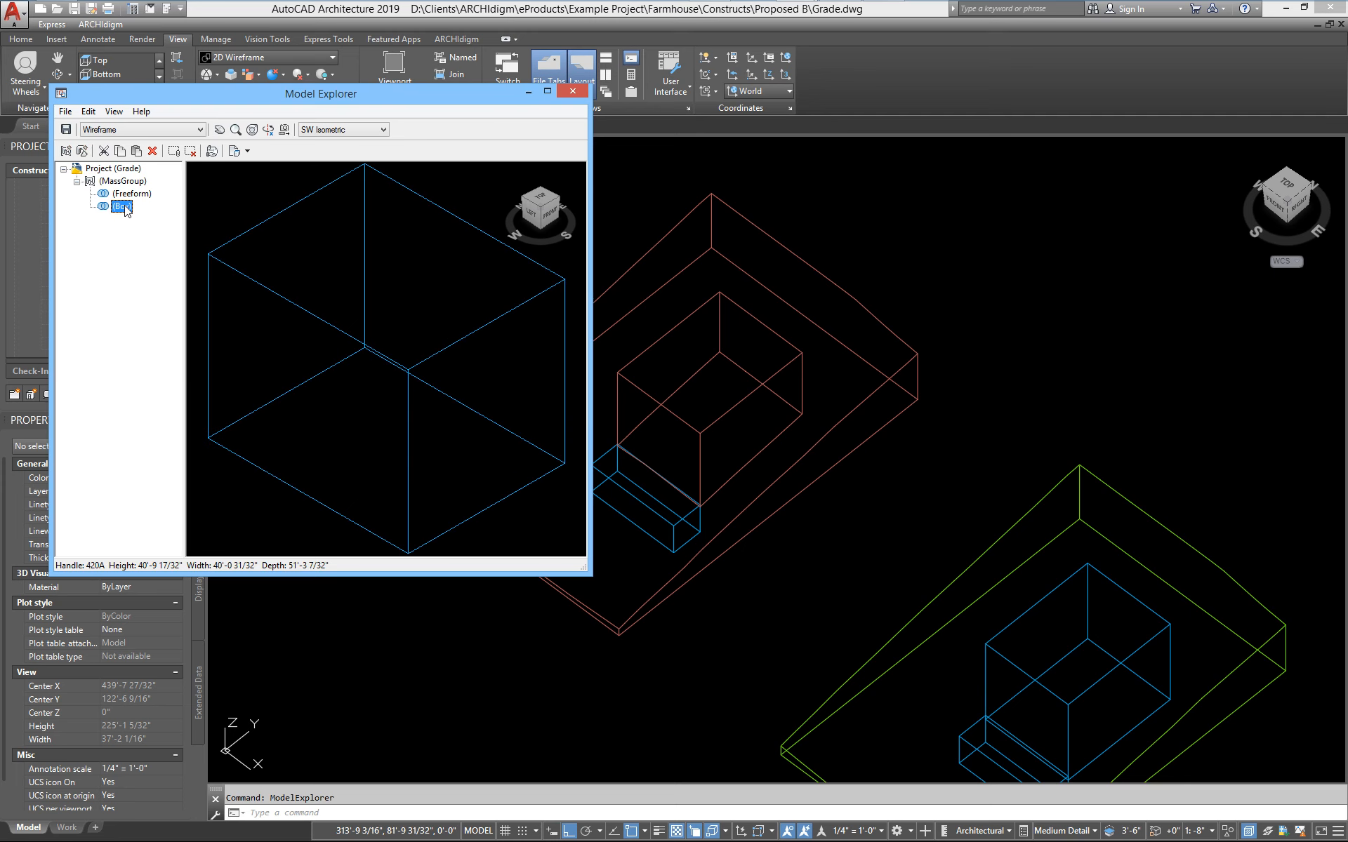
right_click(122, 209)
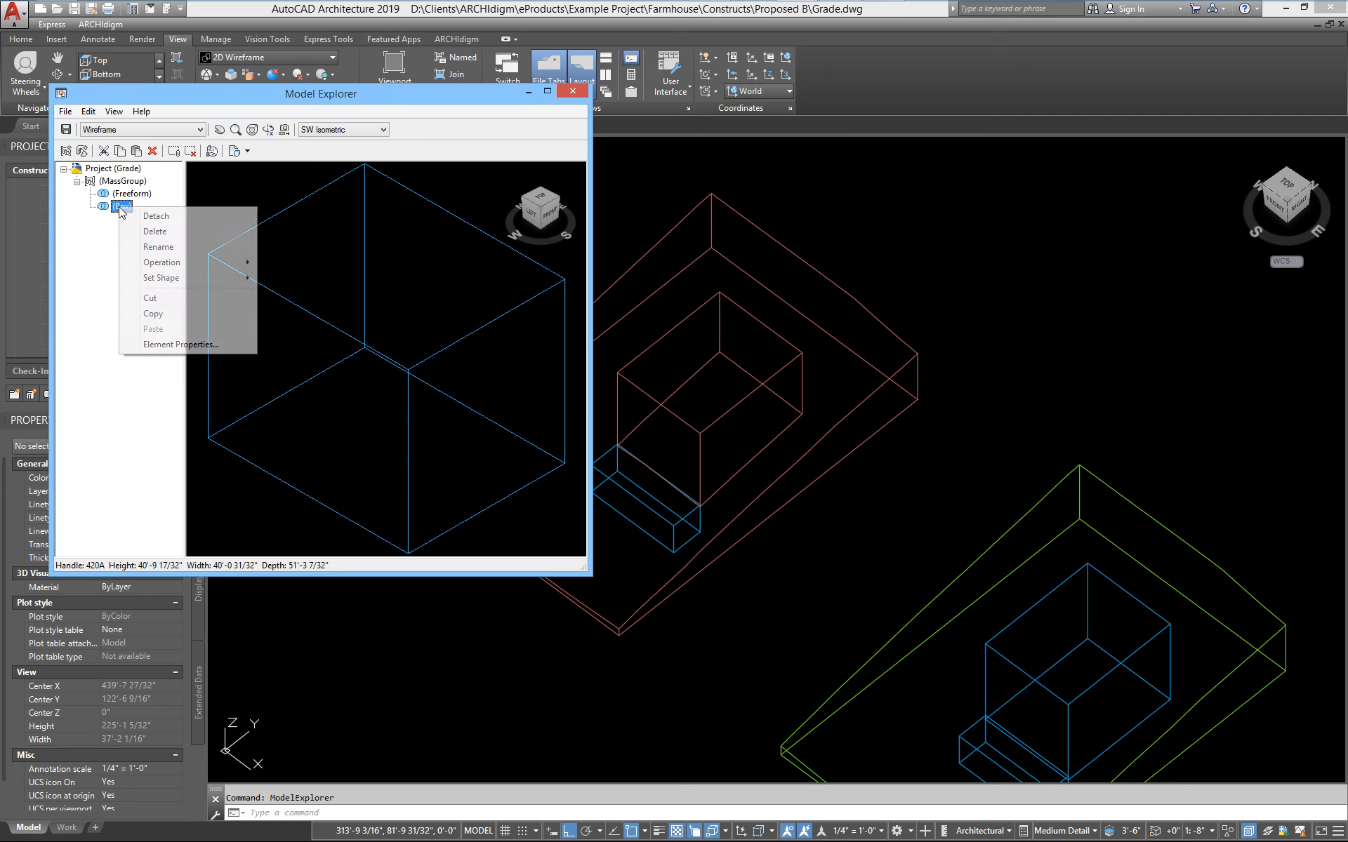
mouse_move(169, 269)
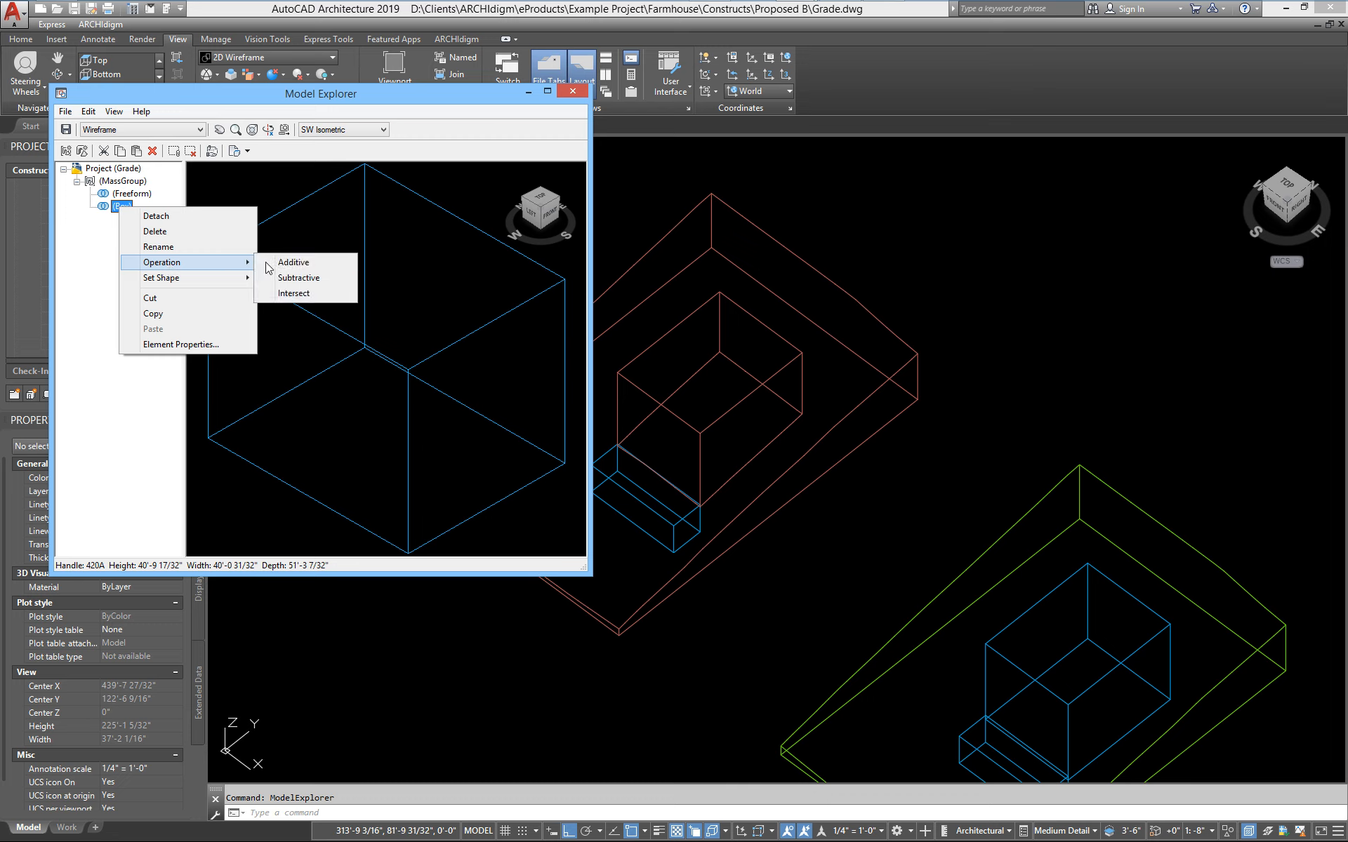
click(306, 278)
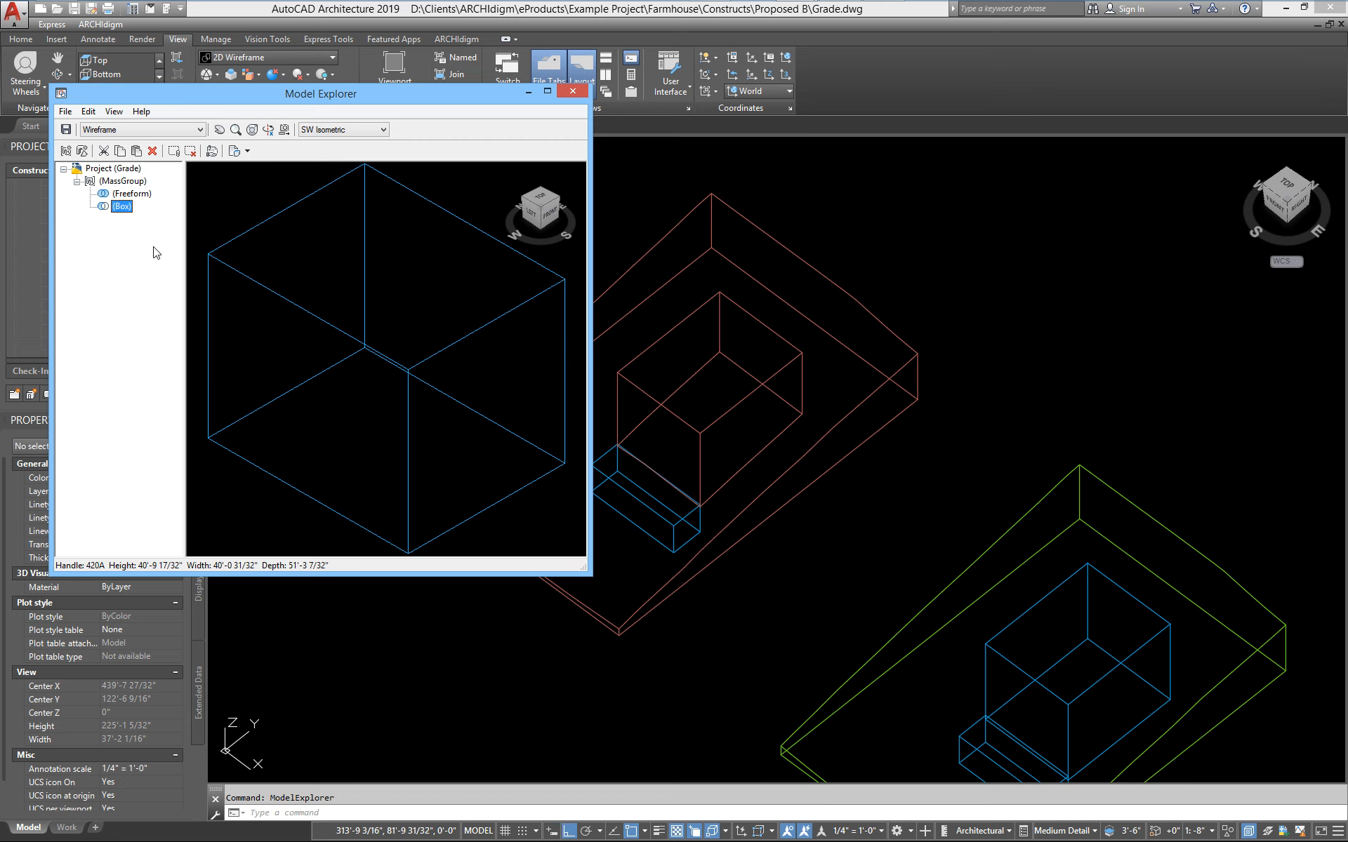
Preview the whole mass group in Model Explorer, close the explorer, and attach the low front box to the mass group
click(124, 182)
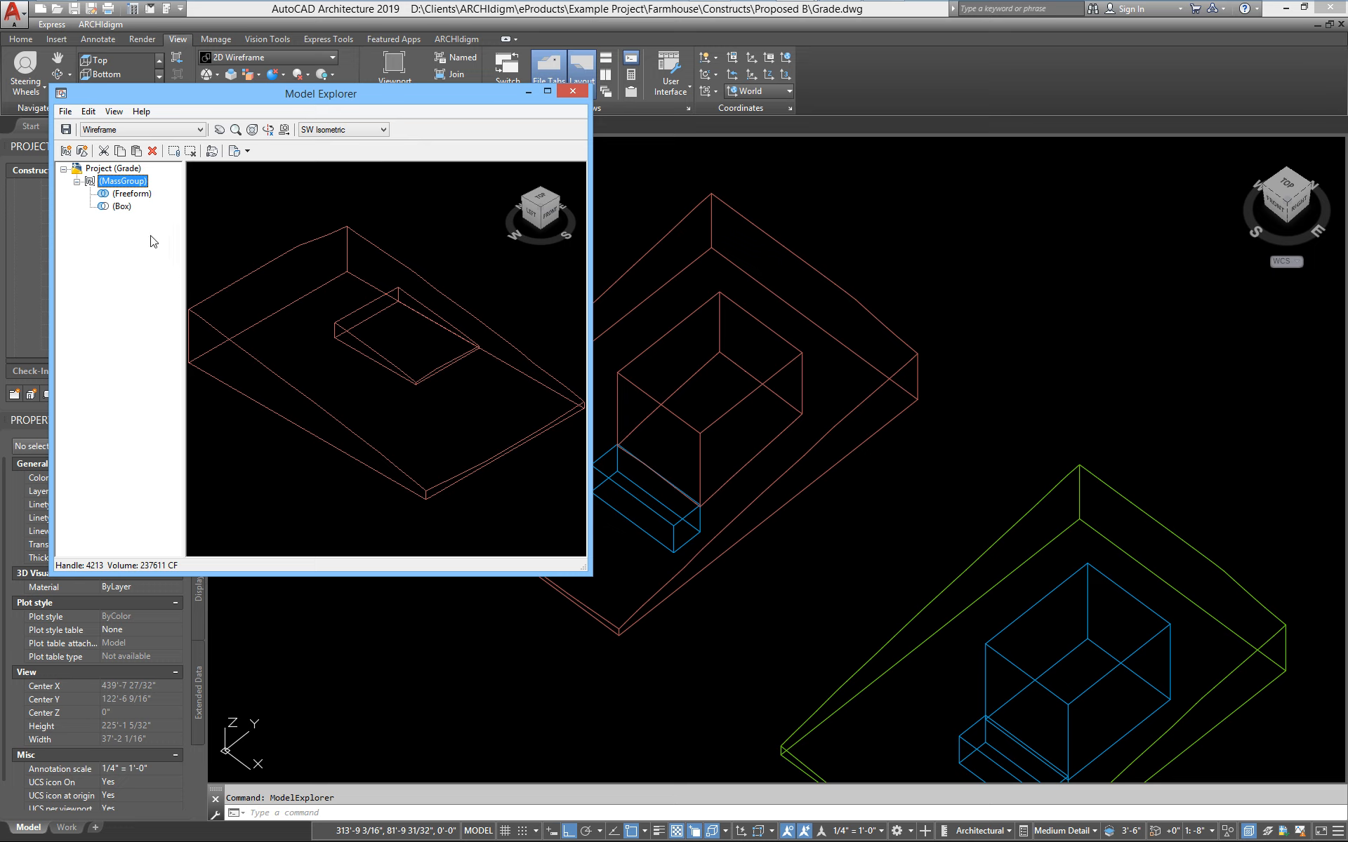
click(570, 92)
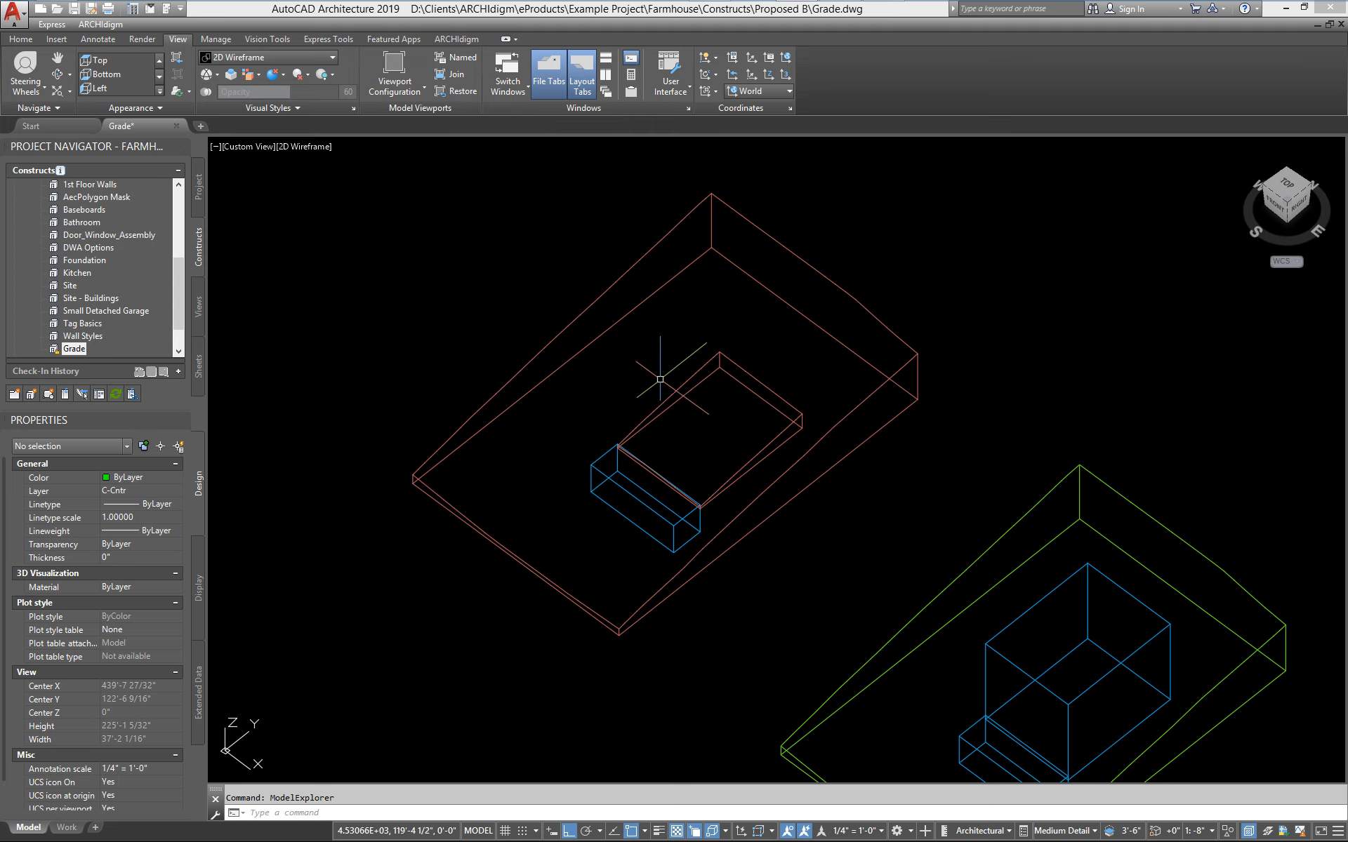
click(670, 578)
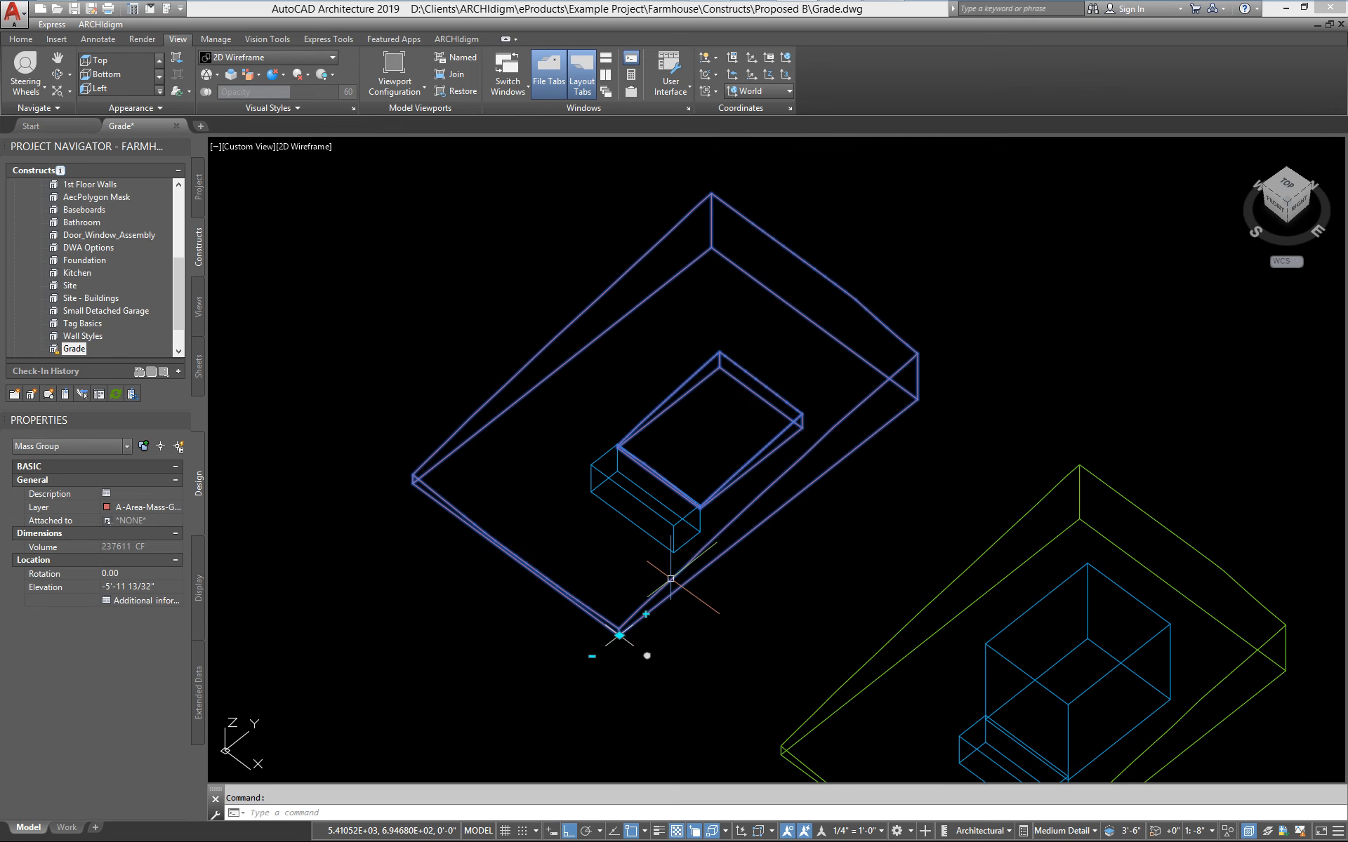
click(646, 614)
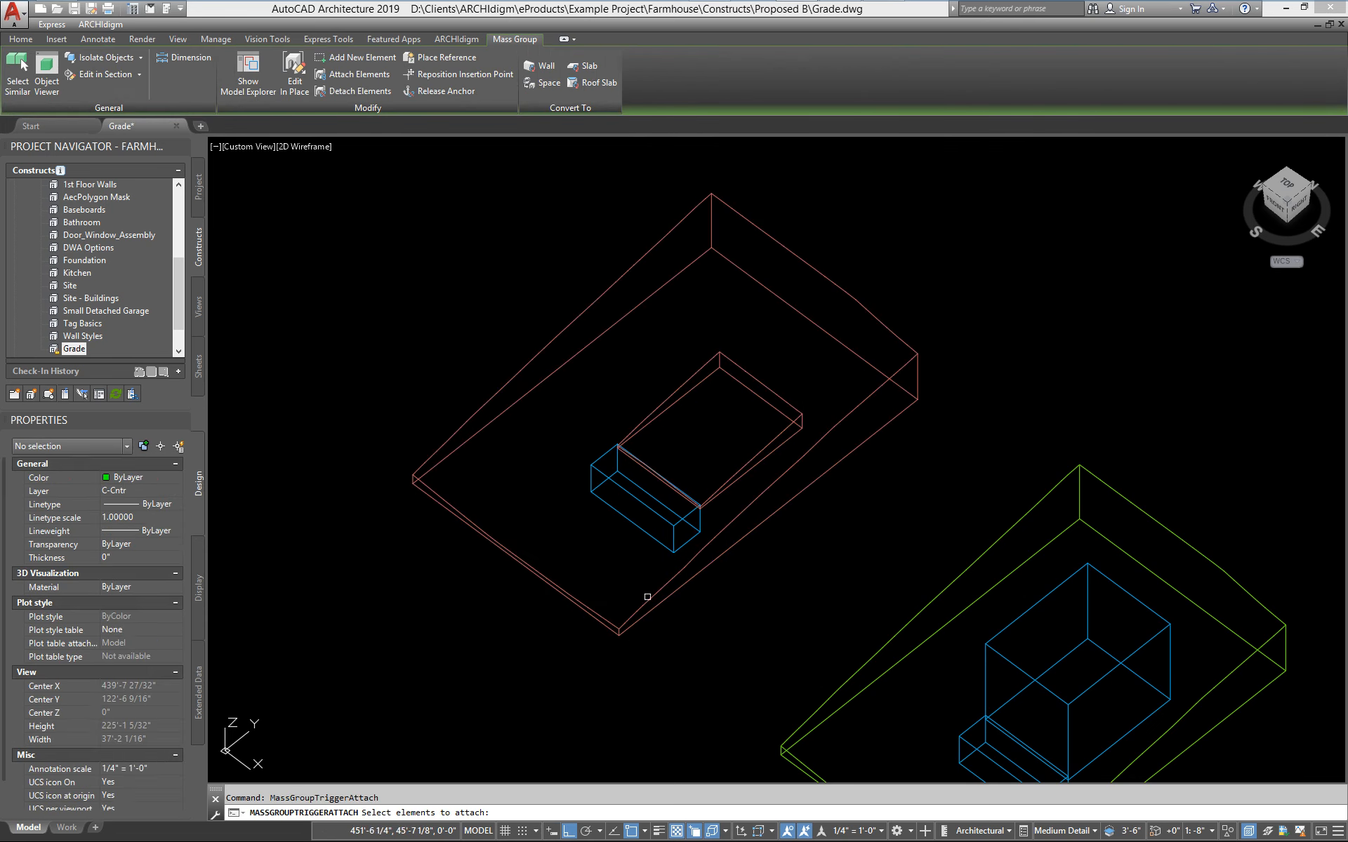
click(653, 535)
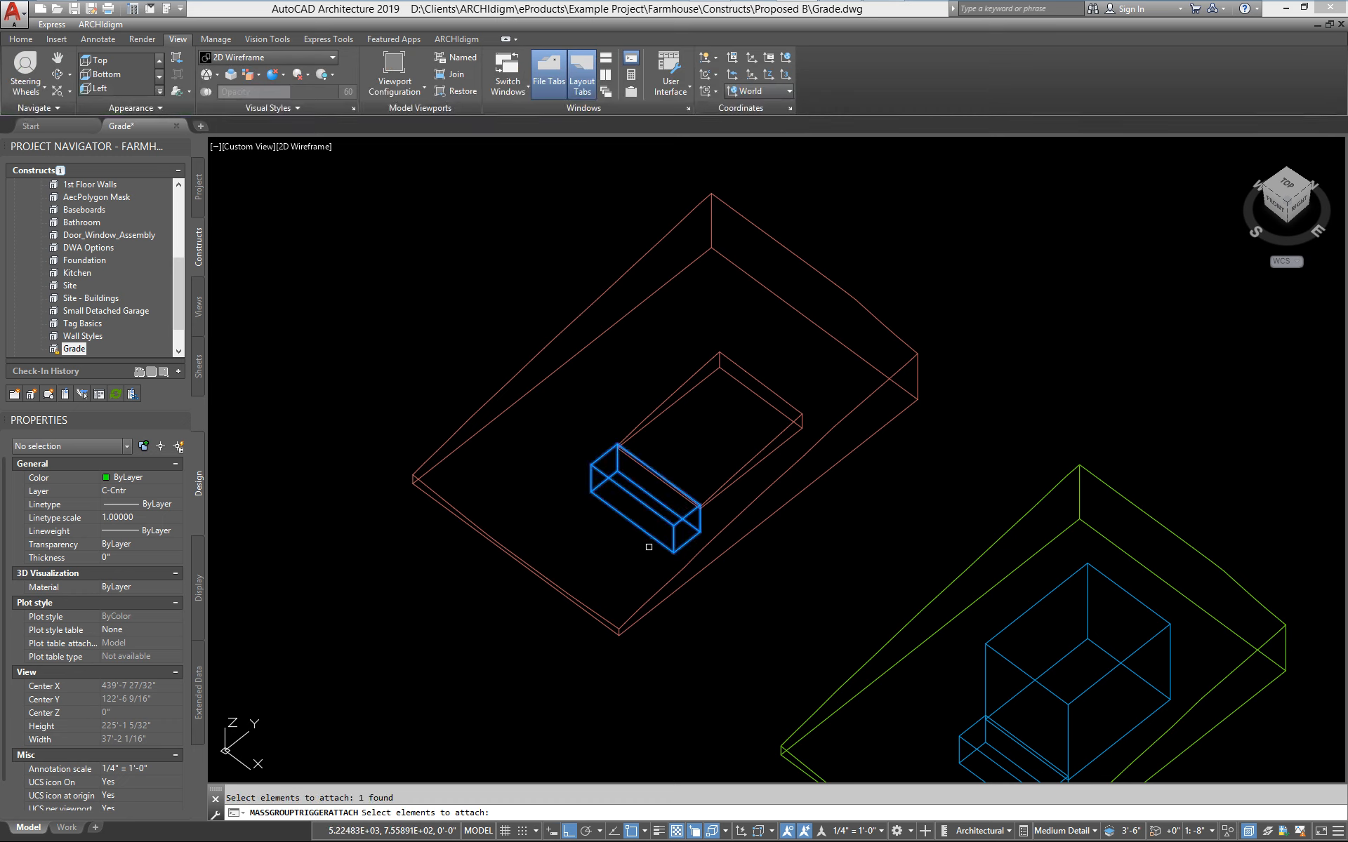
key(Return)
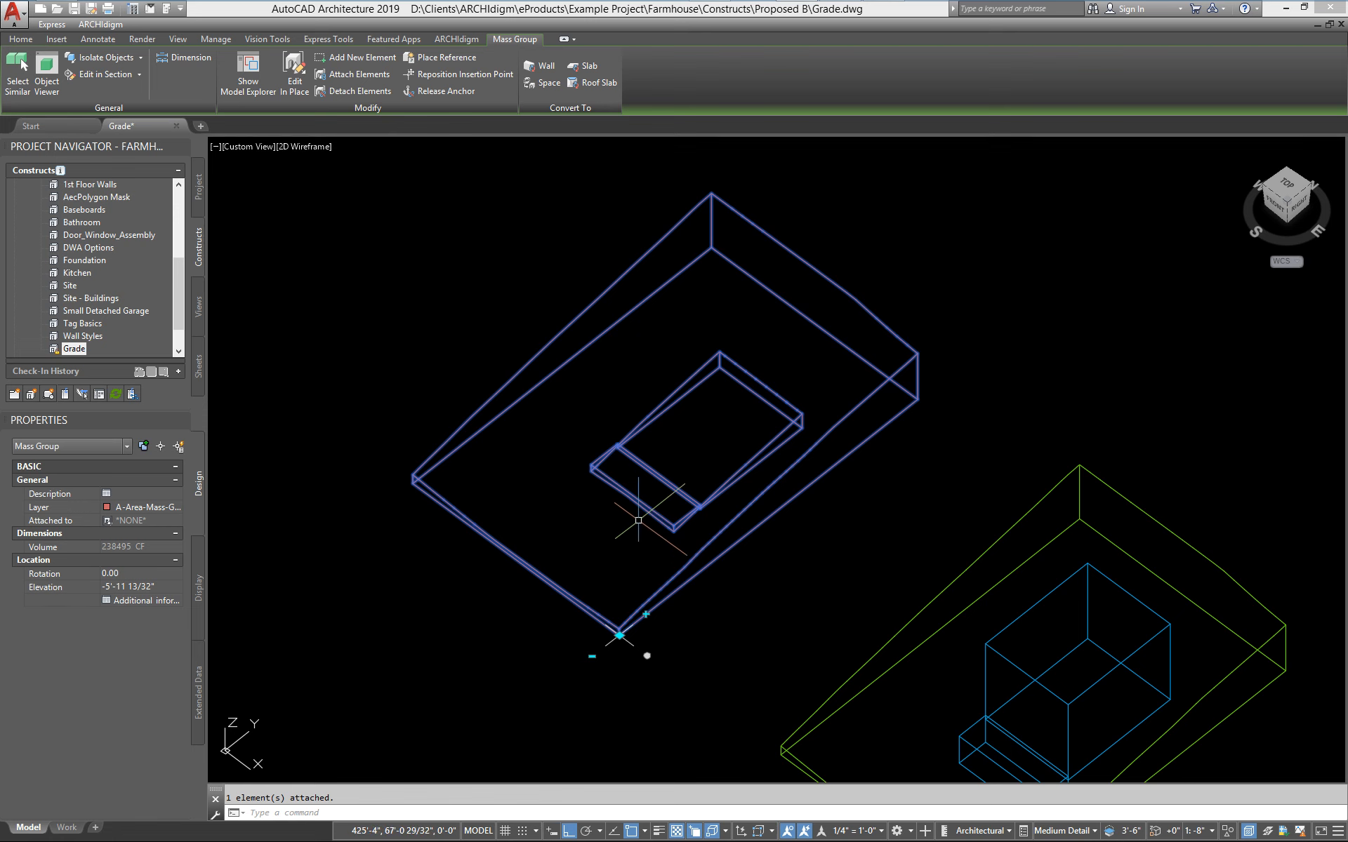
key(Escape)
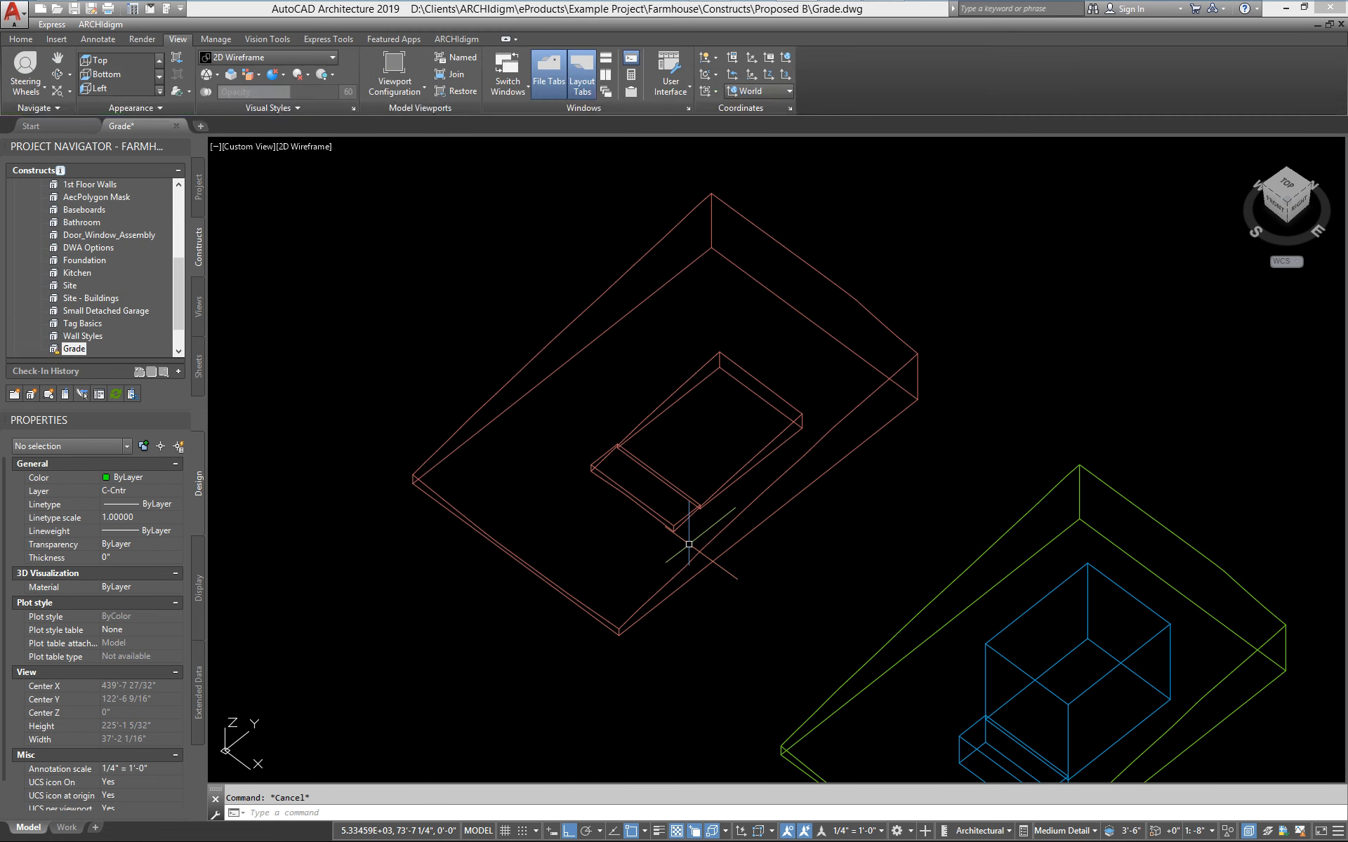
Shade the model in the Conceptual visual style and examine the box cutouts in the terrain mass group from several angles
click(275, 56)
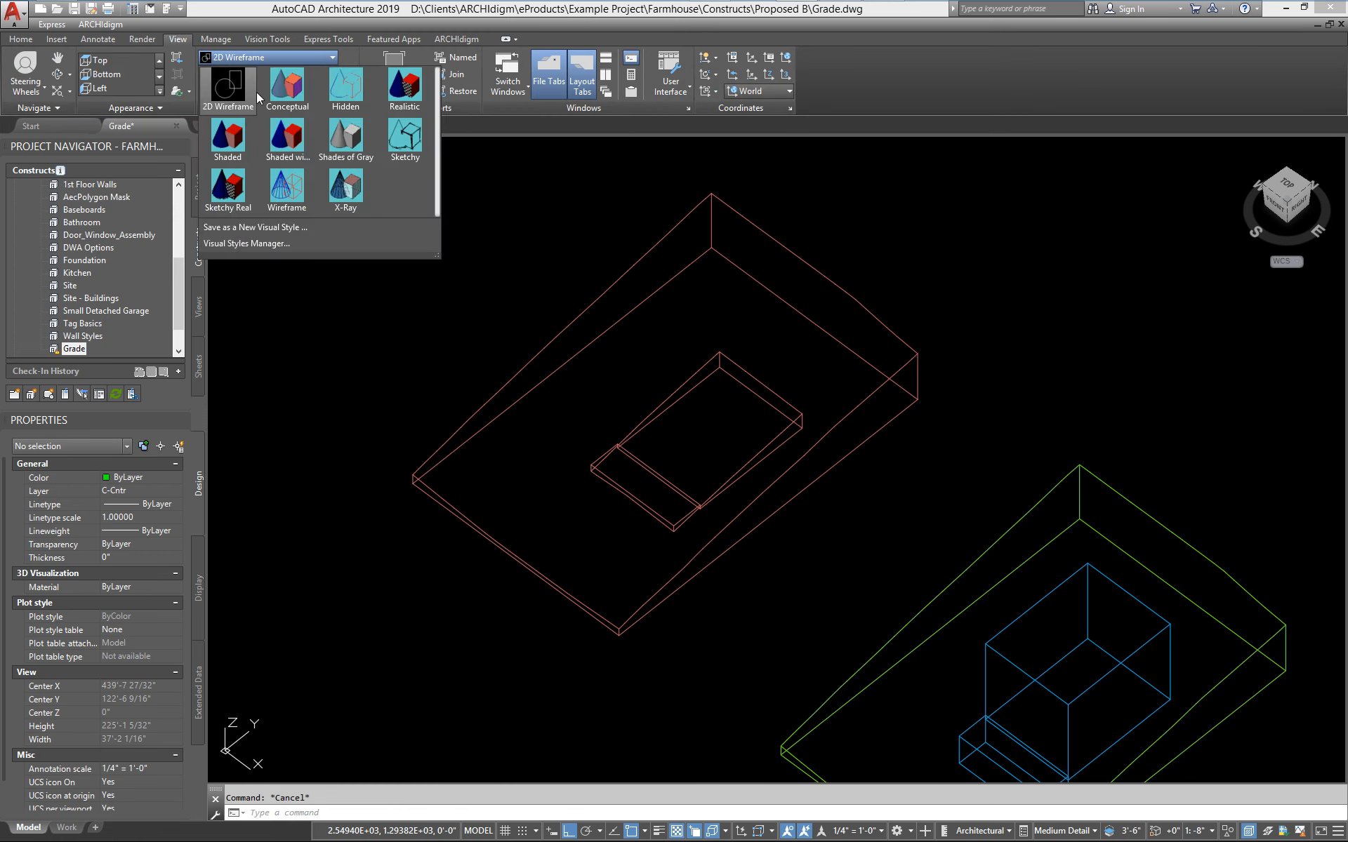
click(286, 87)
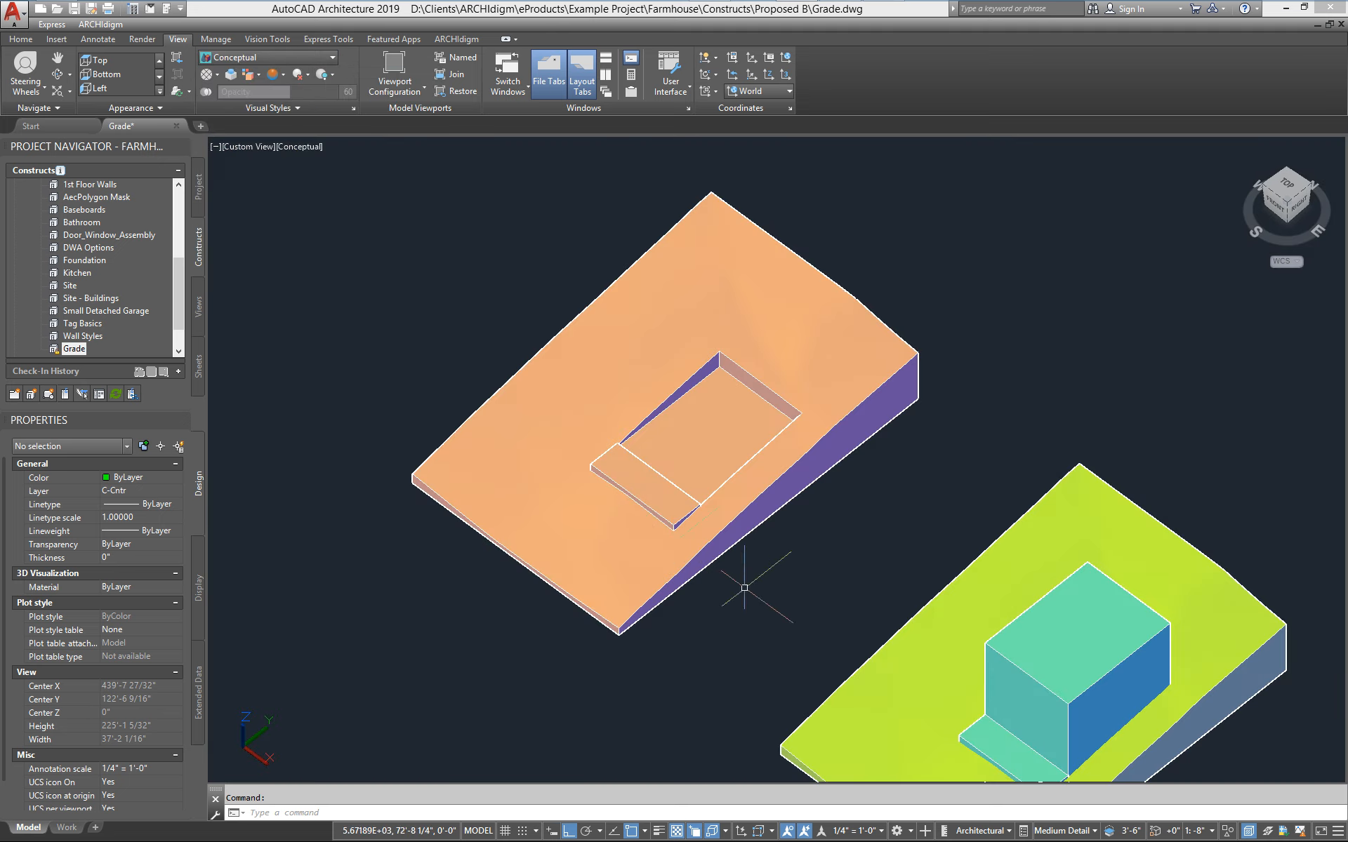
scroll(718, 518, up, 3)
shift+middle_drag(718, 518, 554, 454)
scroll(976, 456, up, 3)
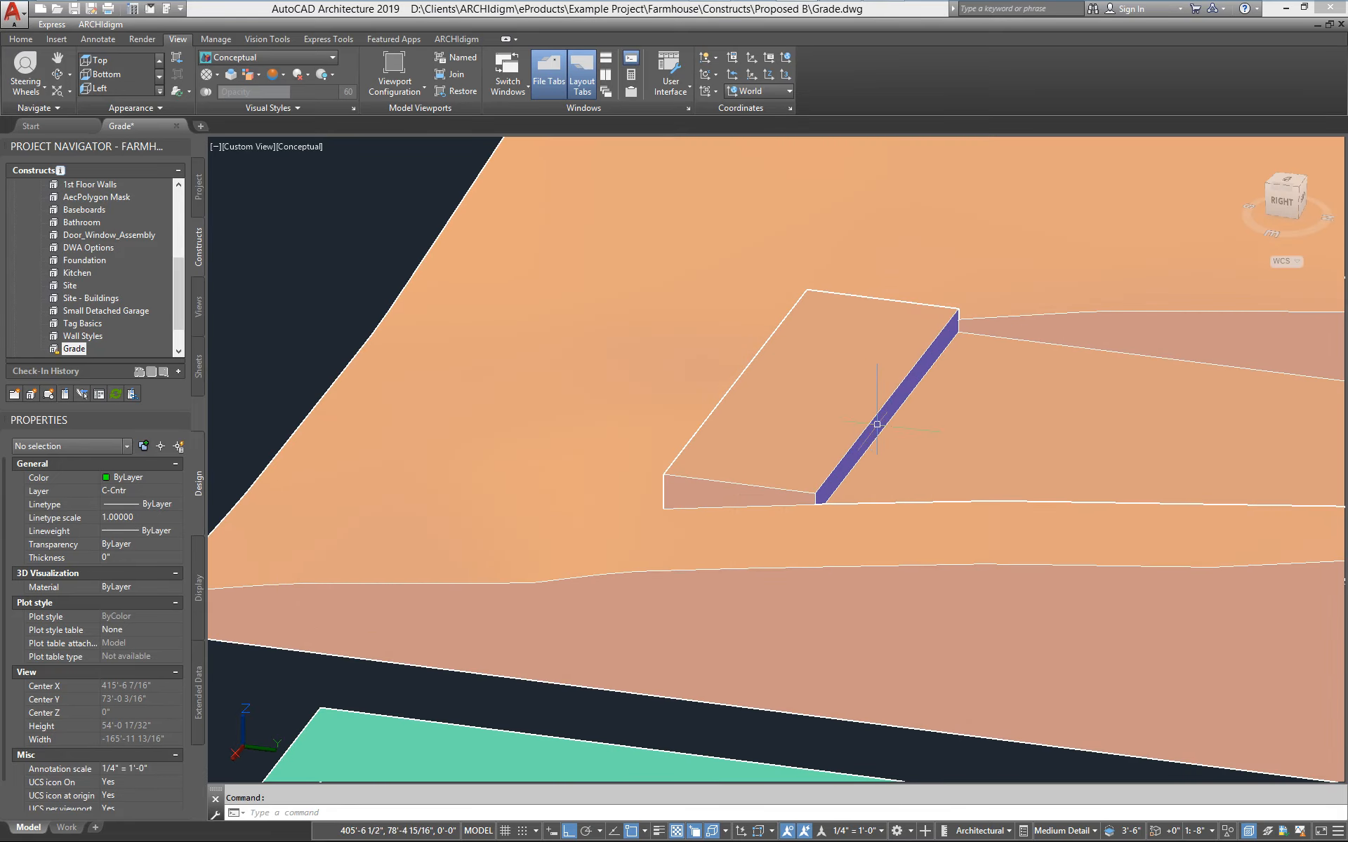
scroll(877, 424, down, 4)
scroll(869, 456, up, 3)
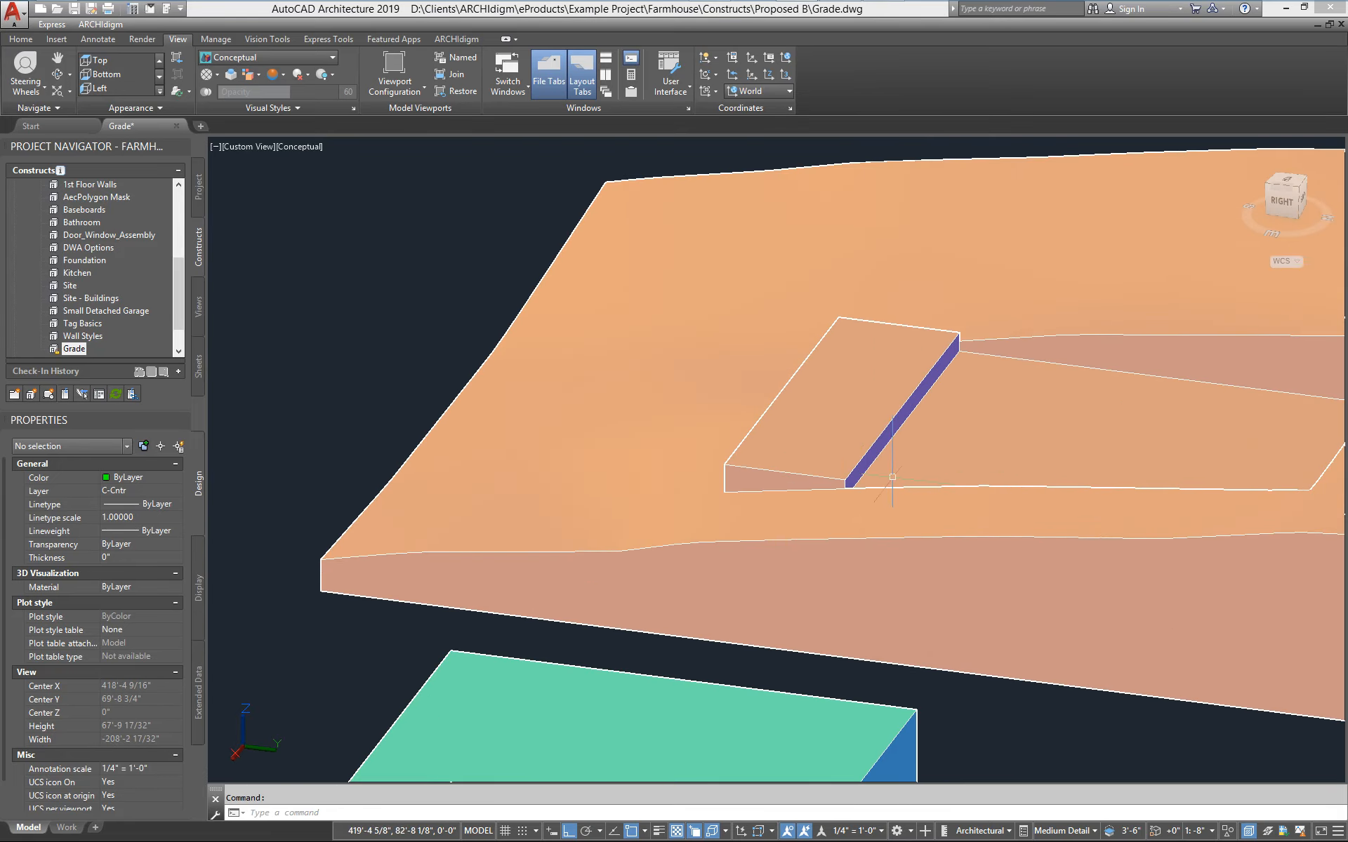
scroll(892, 477, down, 4)
shift+middle_drag(792, 505, 976, 548)
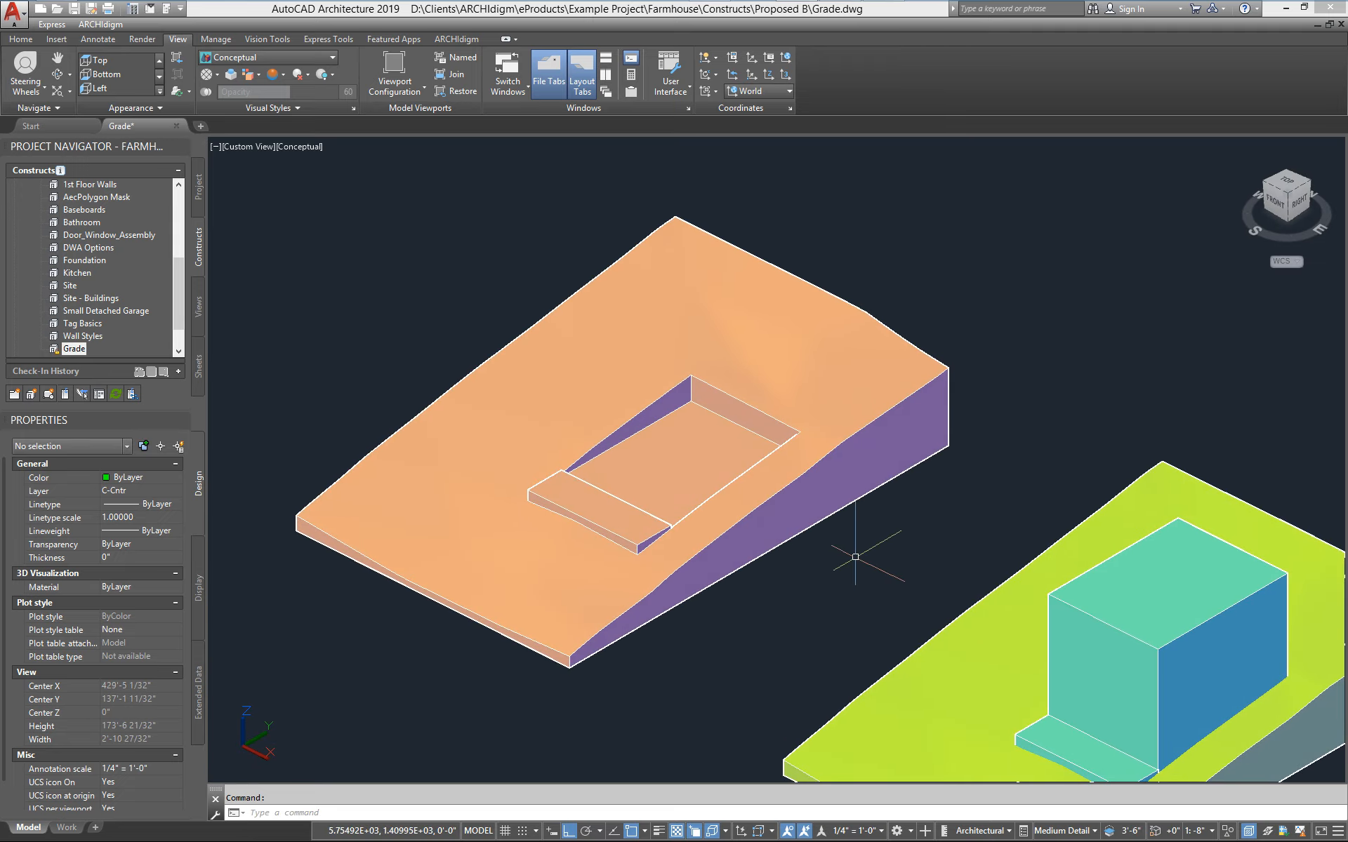
shift+middle_drag(855, 556, 800, 563)
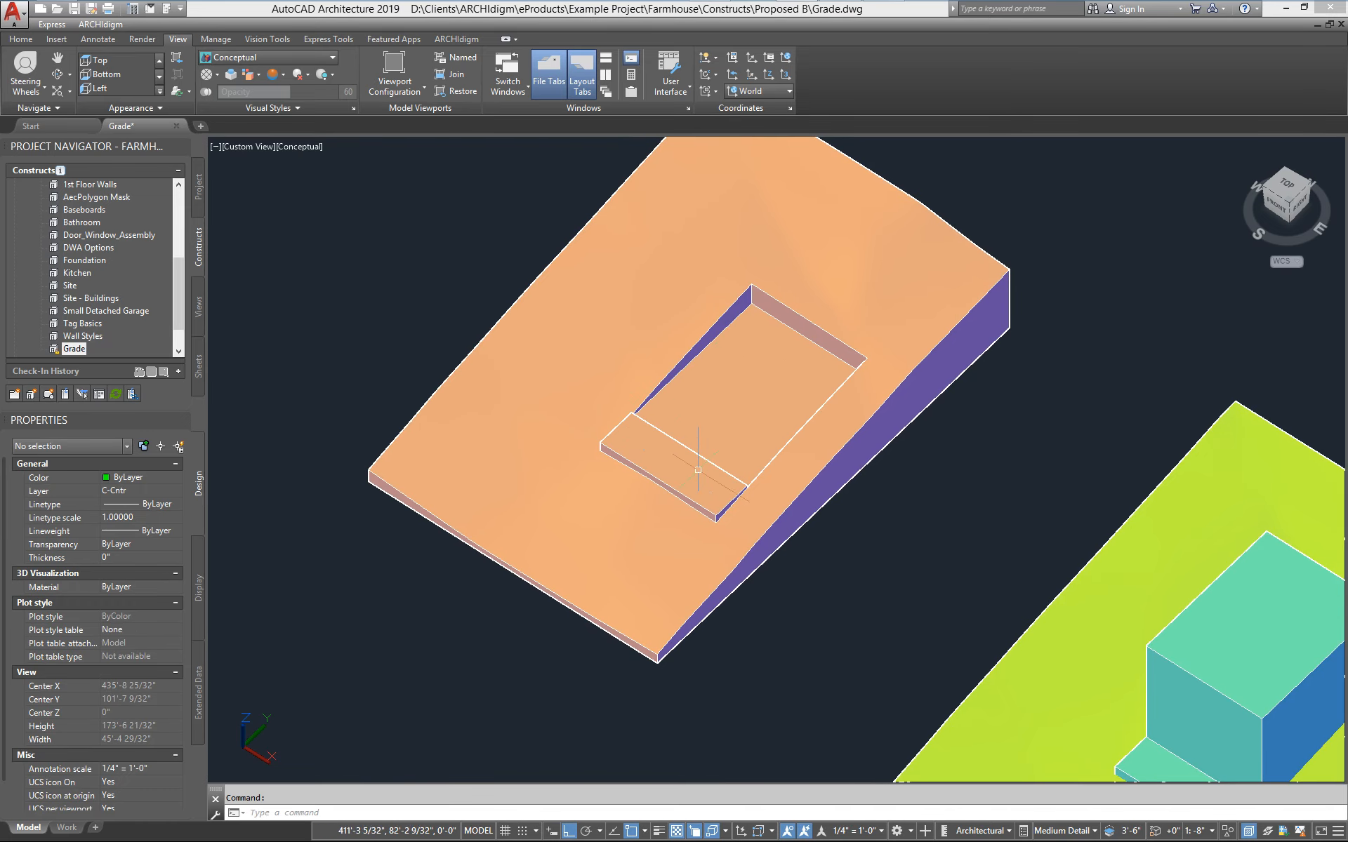
scroll(806, 536, down, 3)
middle_drag(807, 536, 787, 467)
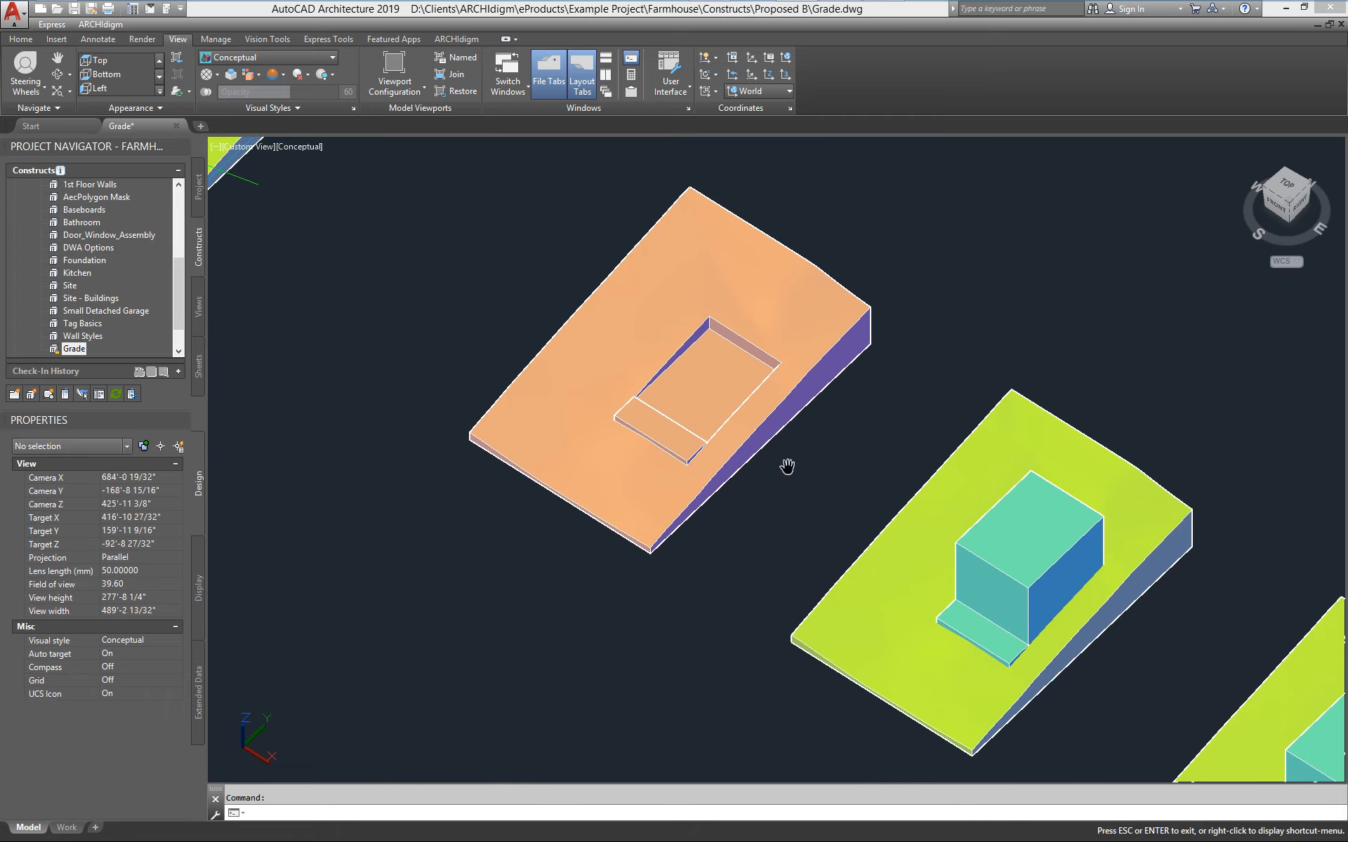
key(Escape)
Set the model to the Top view with the 2D Wireframe visual style
click(1286, 184)
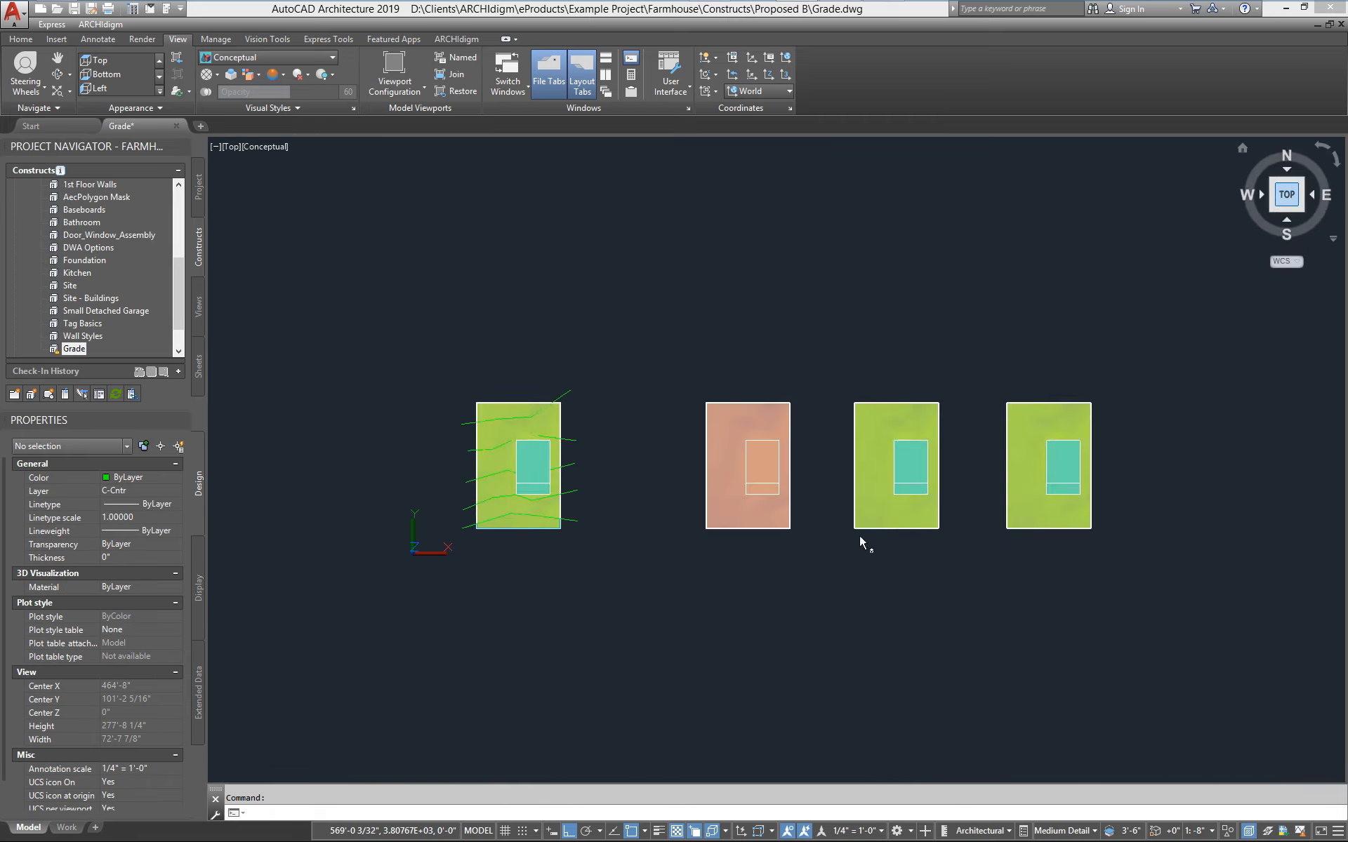
click(269, 56)
click(252, 85)
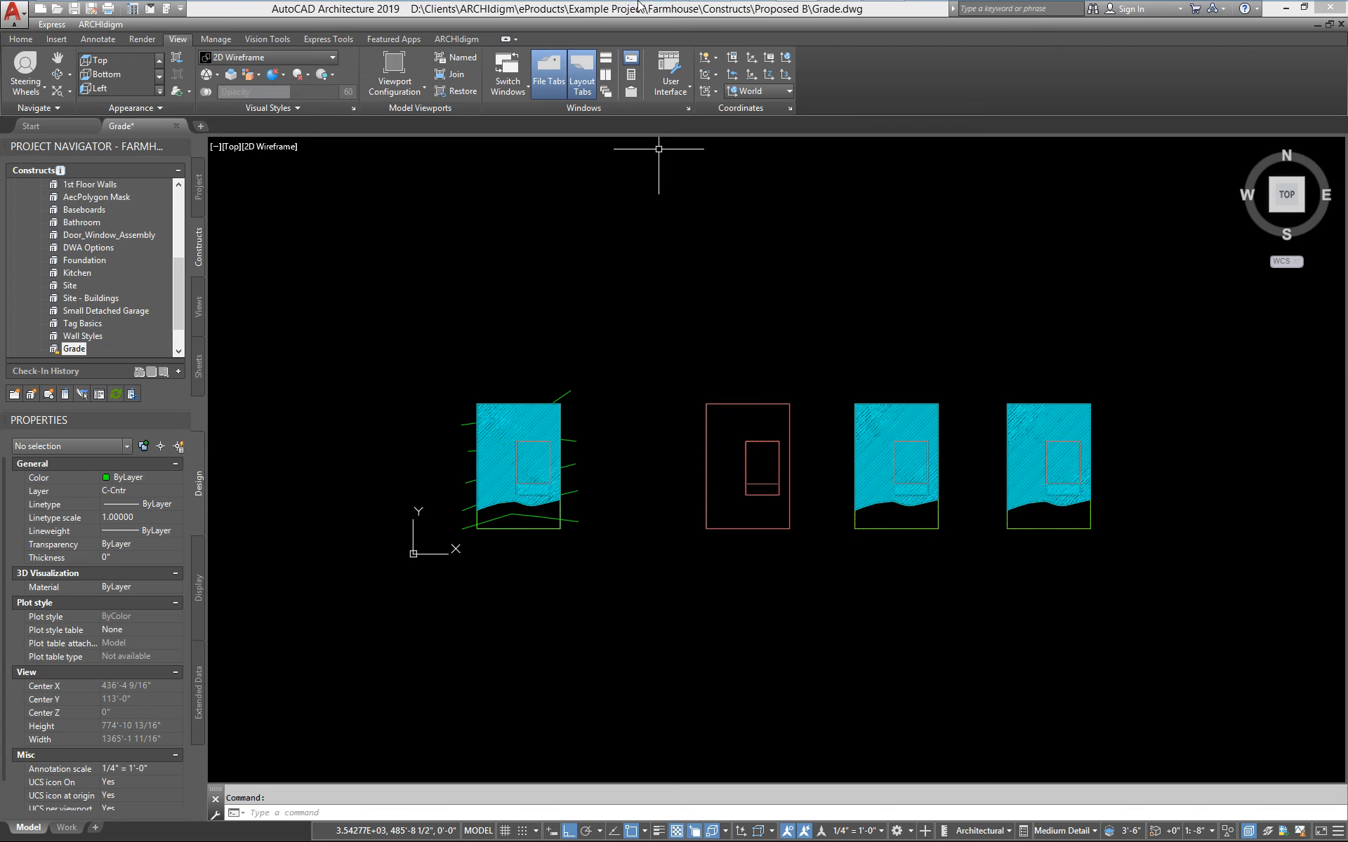
Tag the original terrain mass element with GT_Mass_Tag_Number_Square from the Content Browser, placing the tag just below its south edge
mouse_move(618, 1)
click(893, 17)
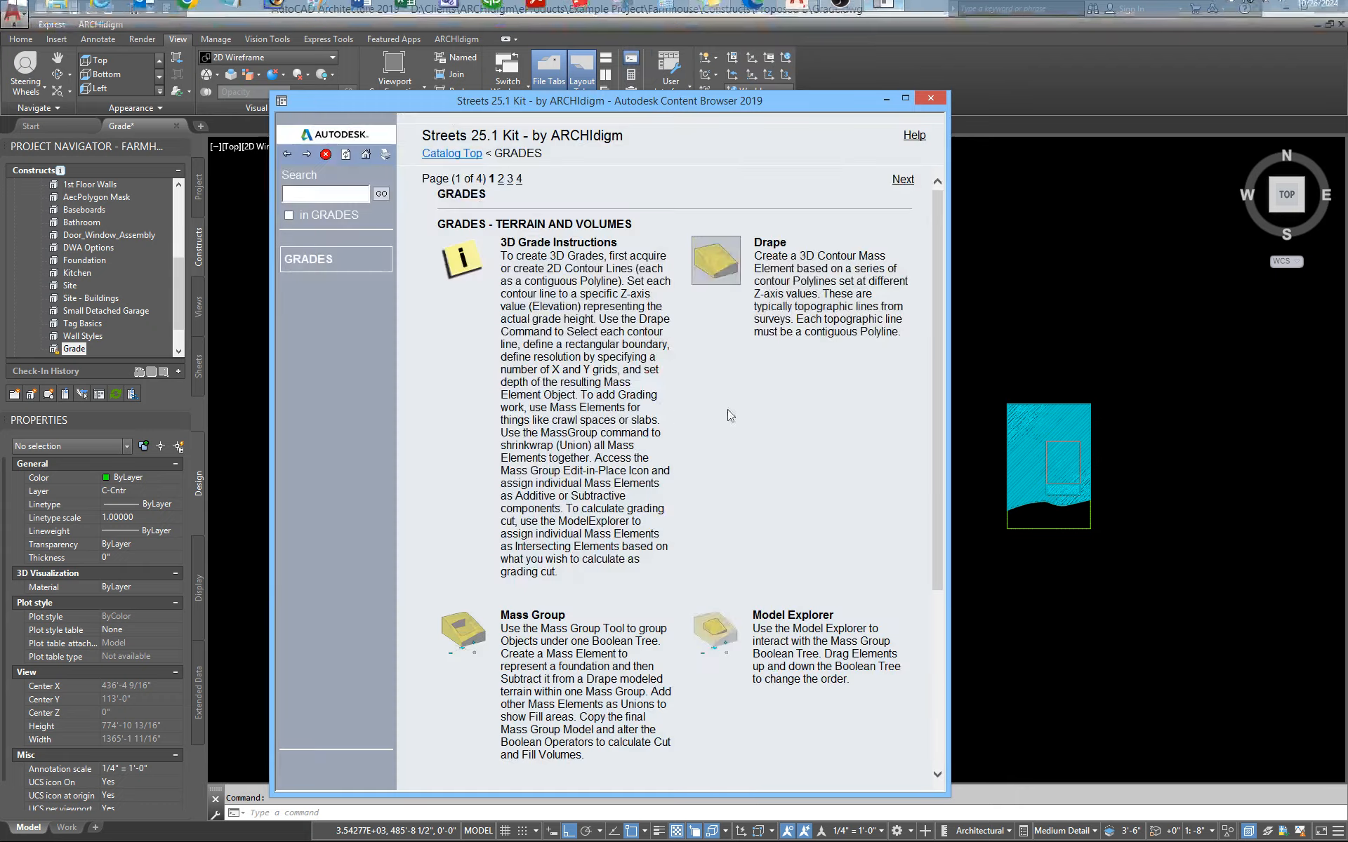
scroll(633, 371, down, 4)
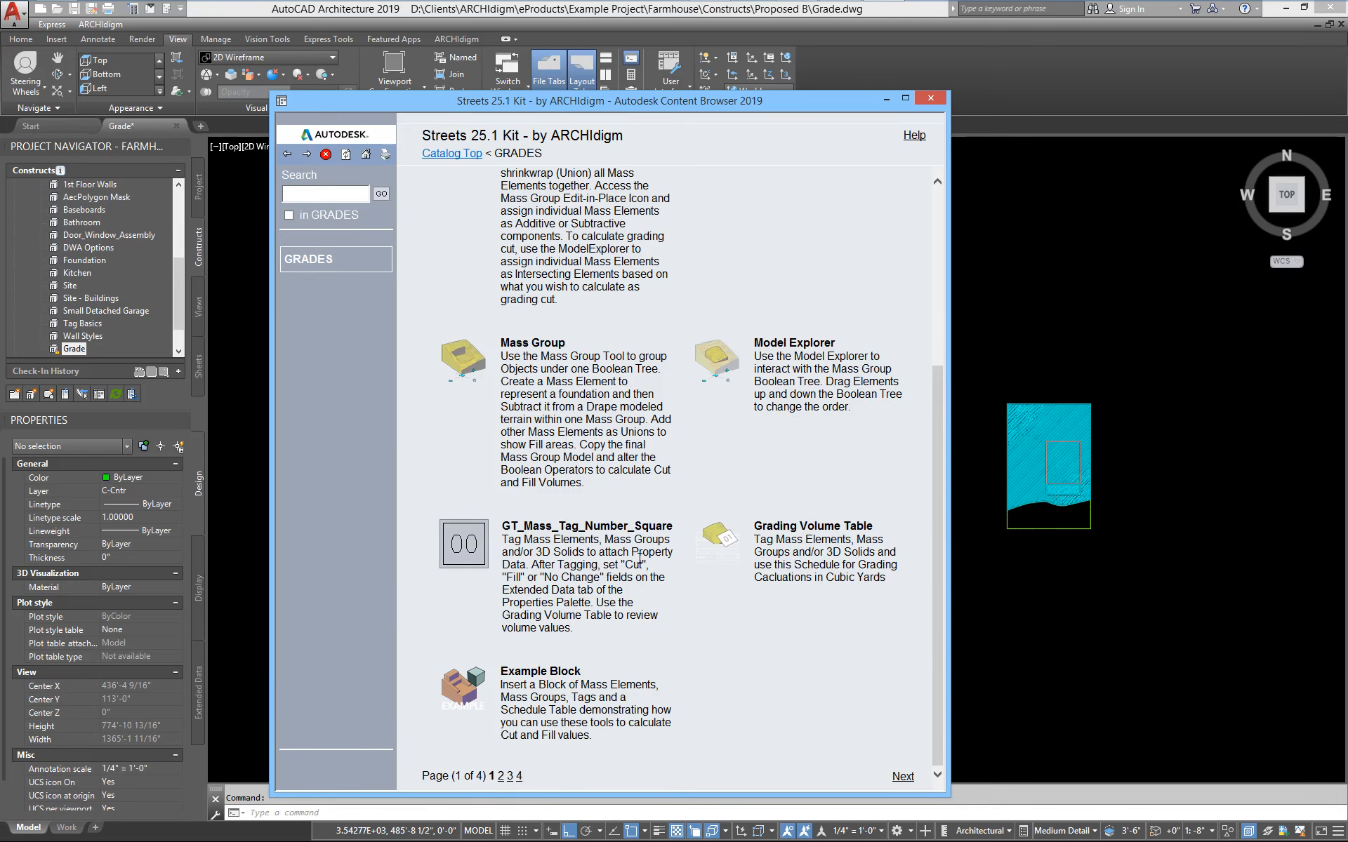
click(734, 537)
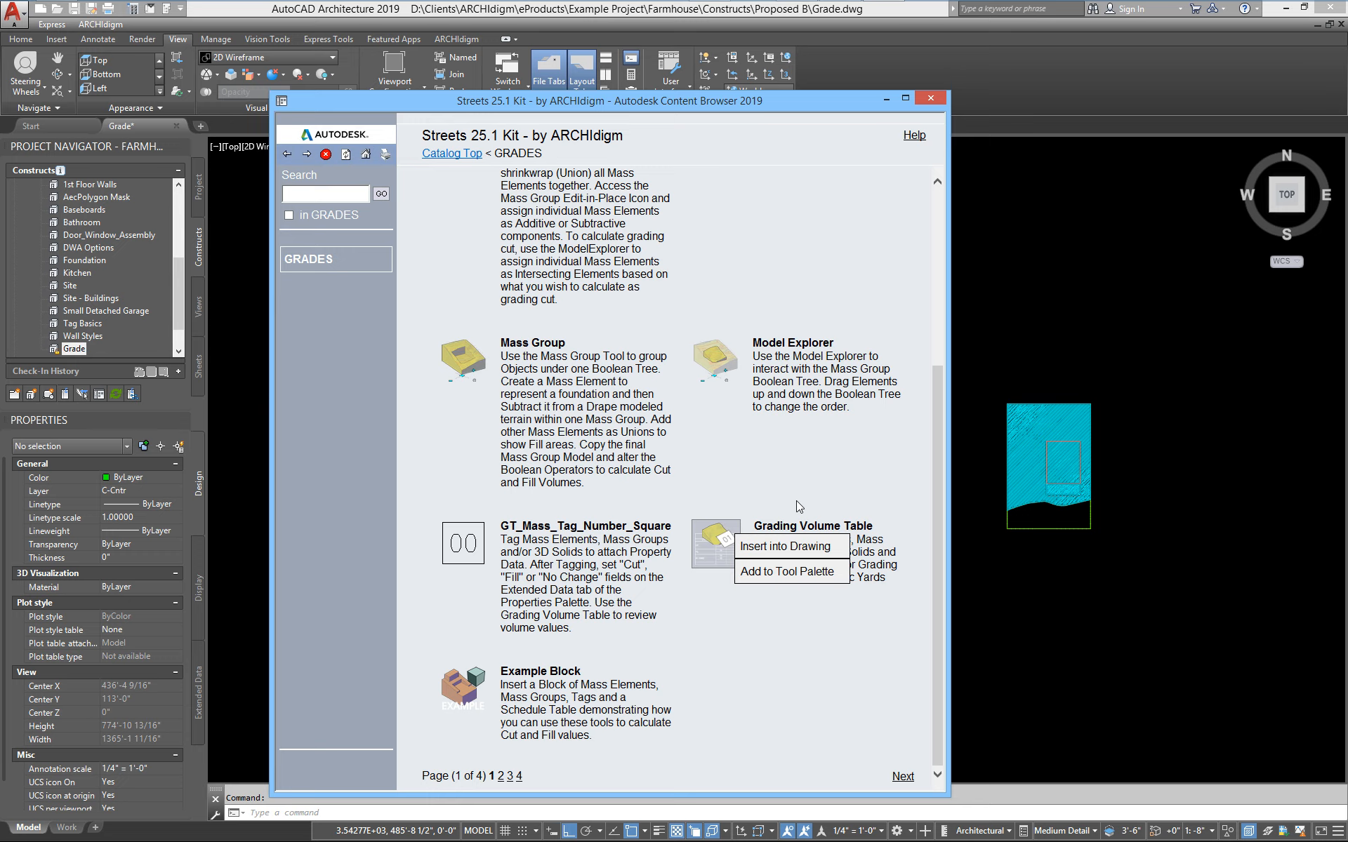
click(867, 485)
click(488, 542)
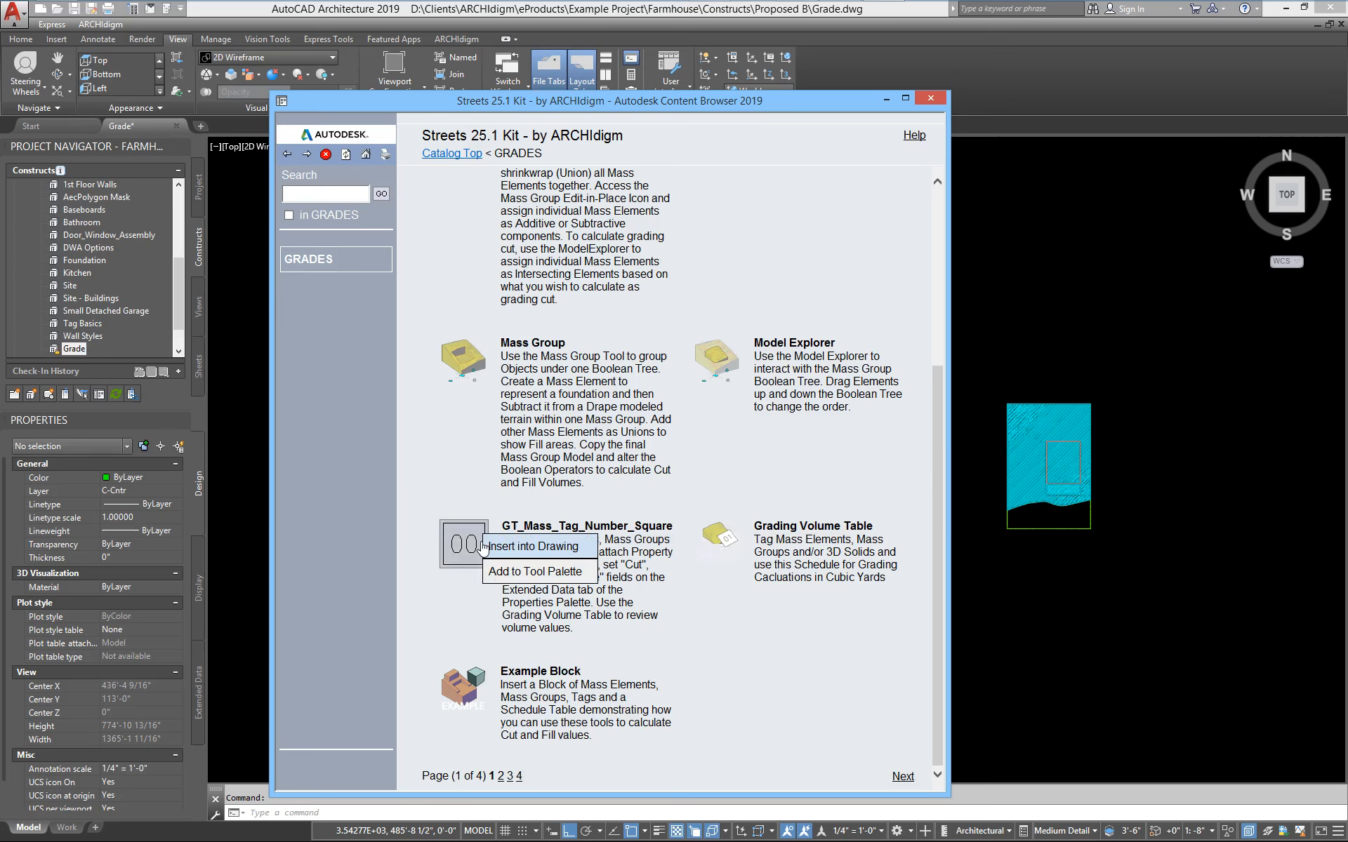
click(529, 547)
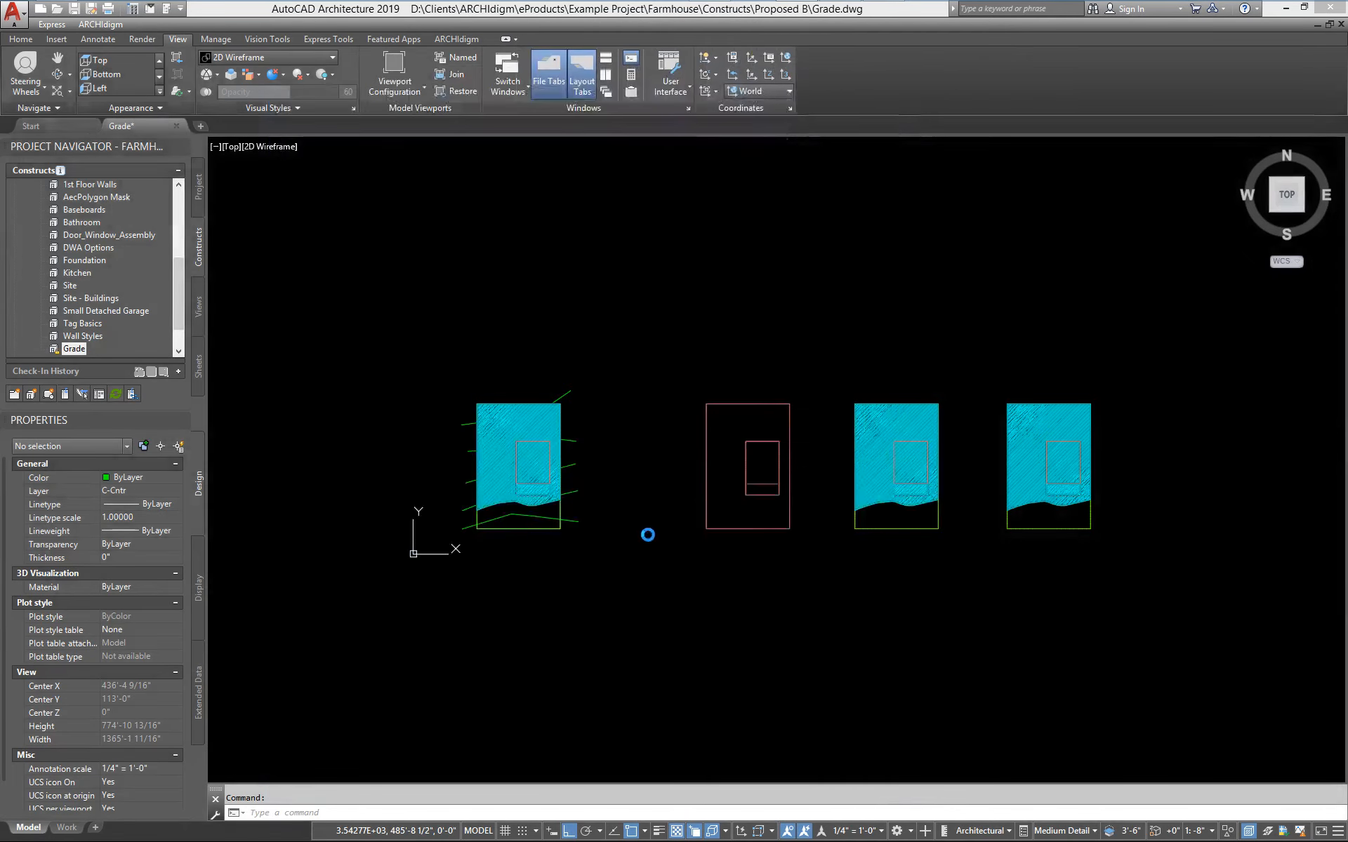
scroll(491, 540, up, 5)
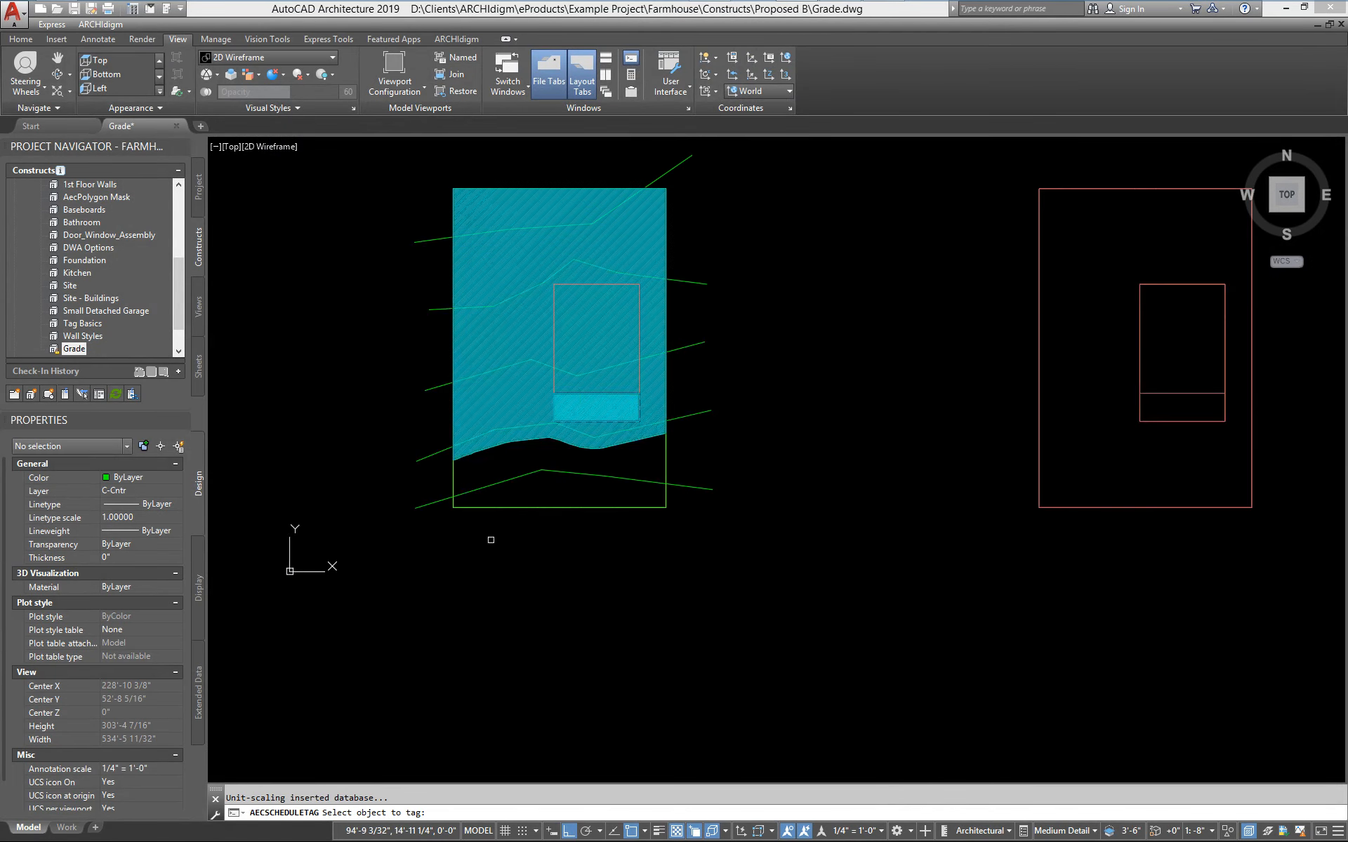
click(558, 500)
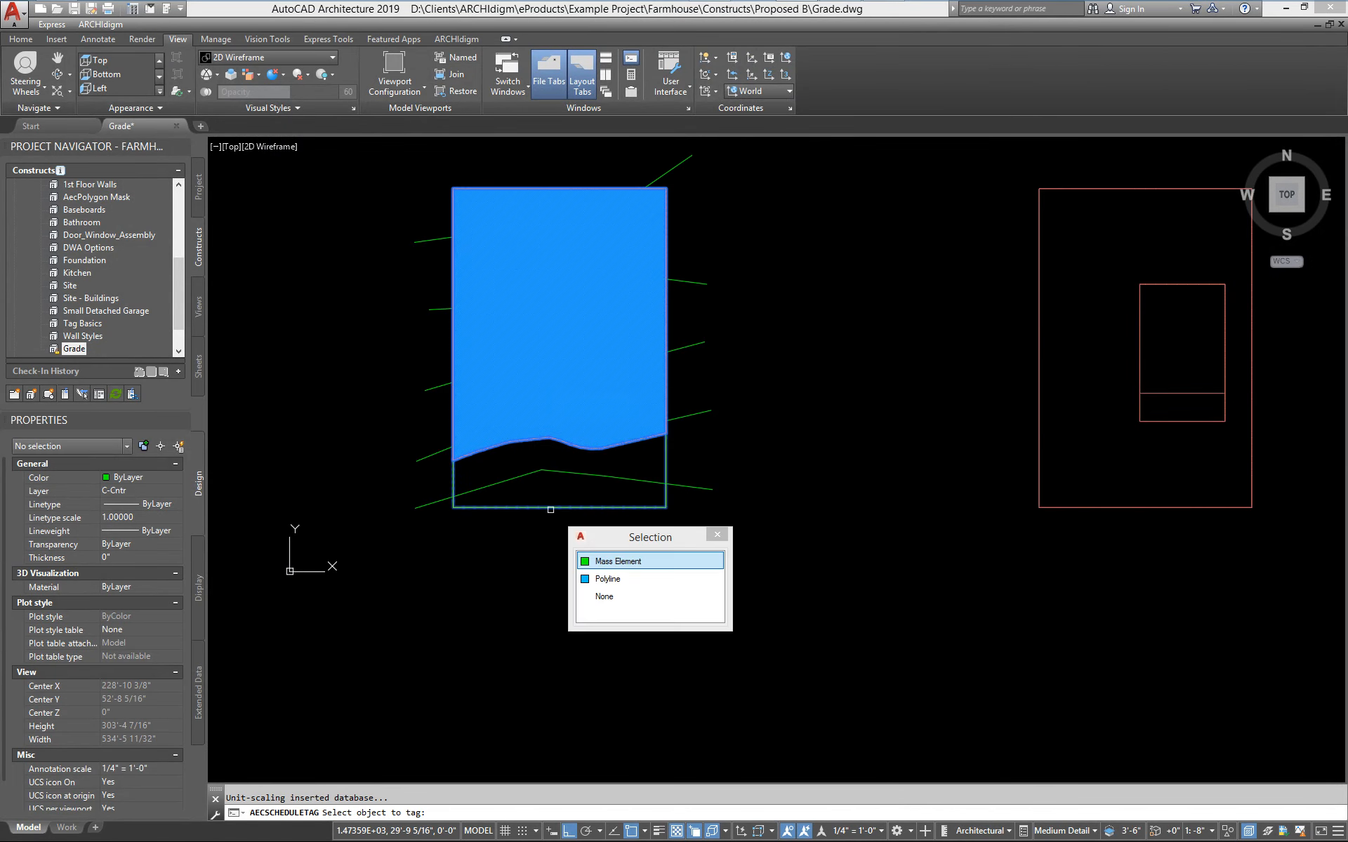
click(604, 562)
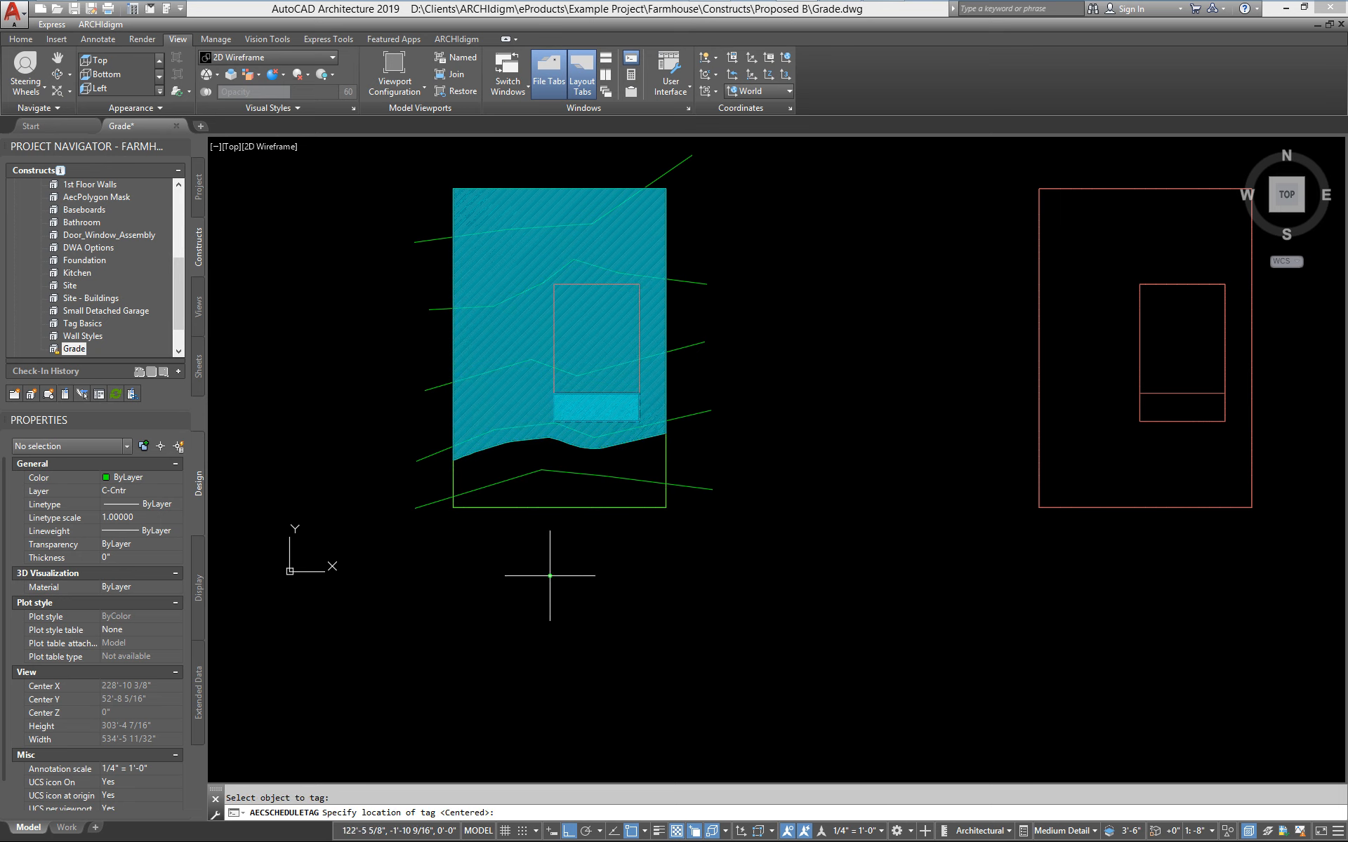
click(556, 523)
Tag the neighbouring terrain mass group just below its south edge and finish tagging
middle_drag(944, 585, 518, 582)
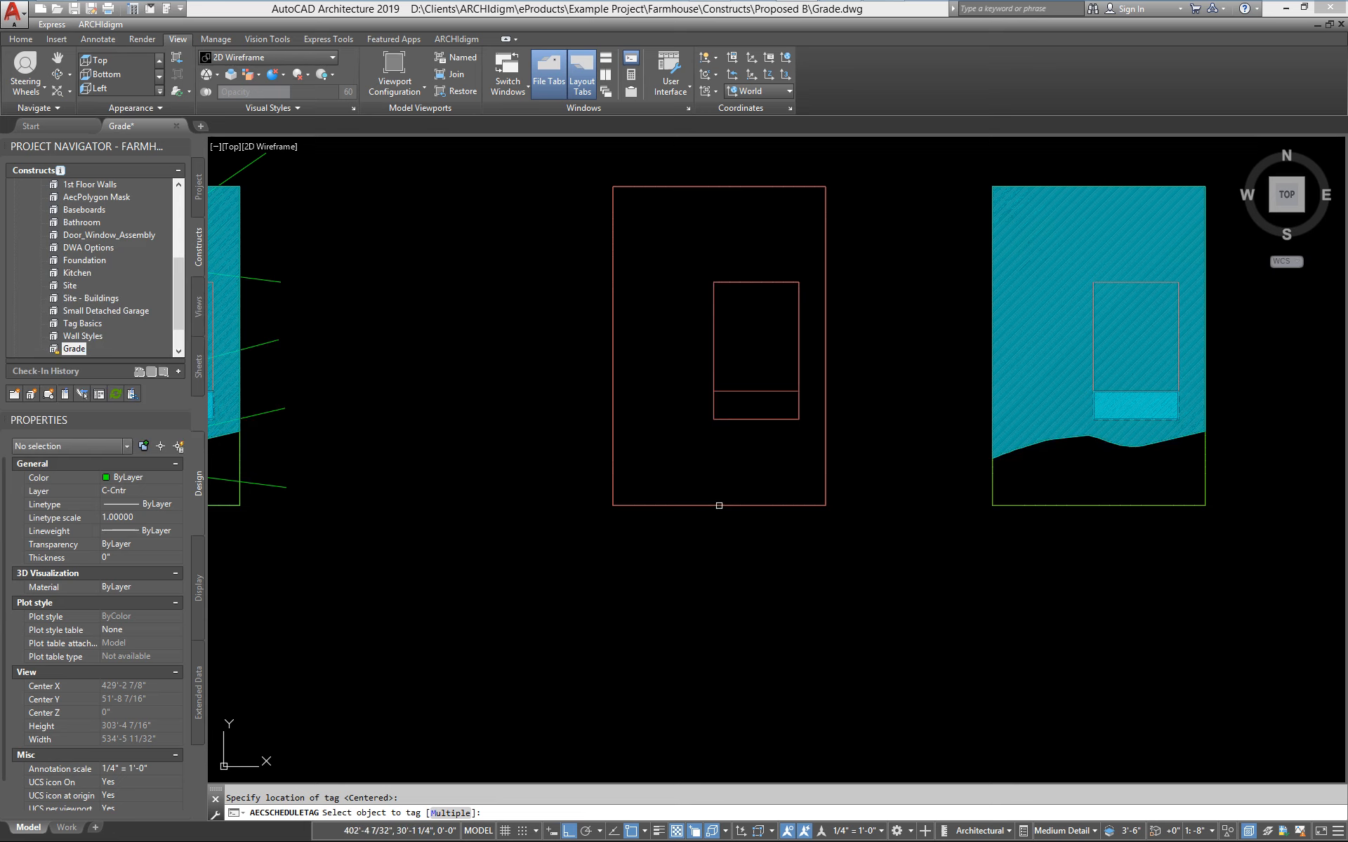
click(719, 504)
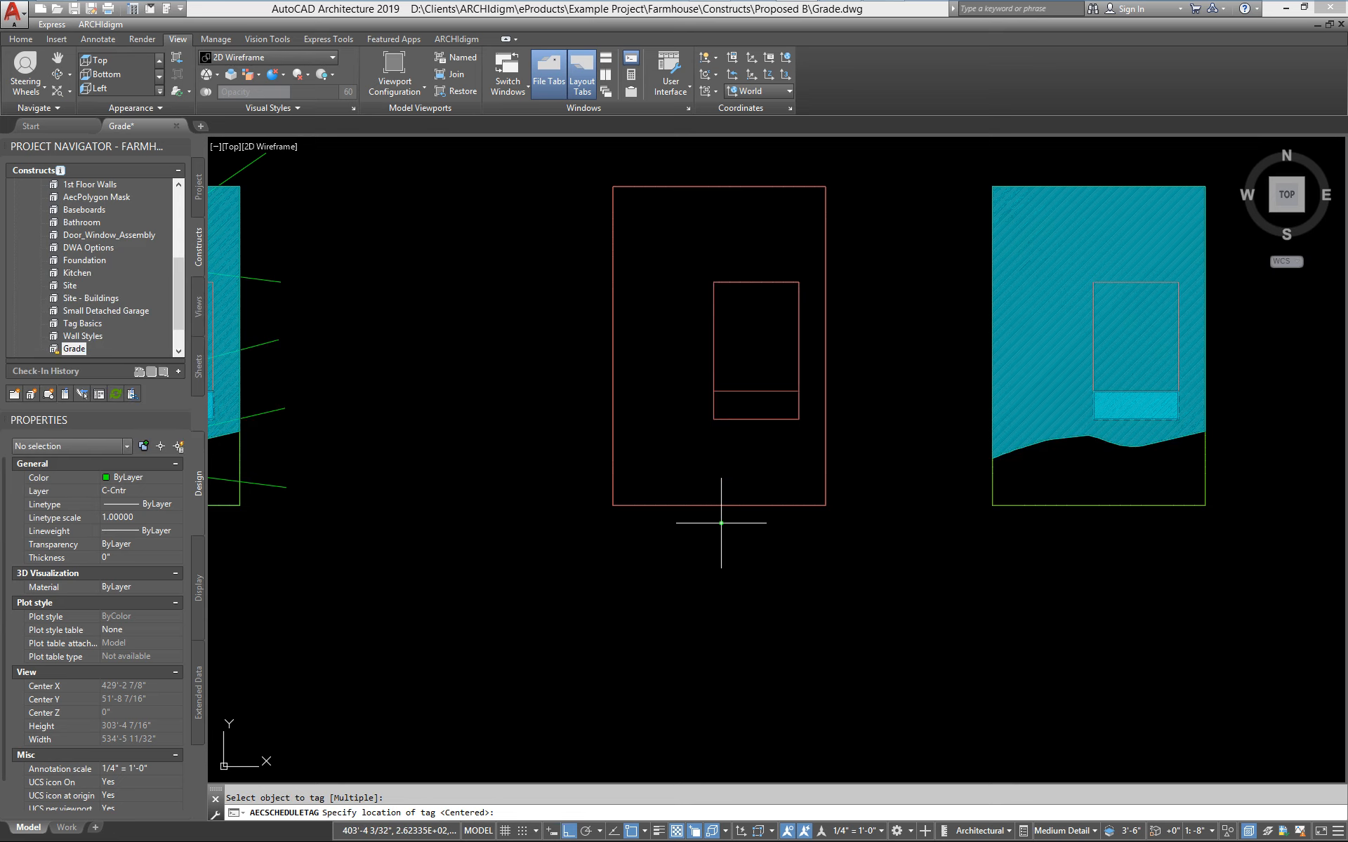
click(721, 523)
key(Return)
Examine the number tags placed below the original terrain and the mass group
middle_drag(338, 546, 869, 533)
scroll(695, 501, up, 6)
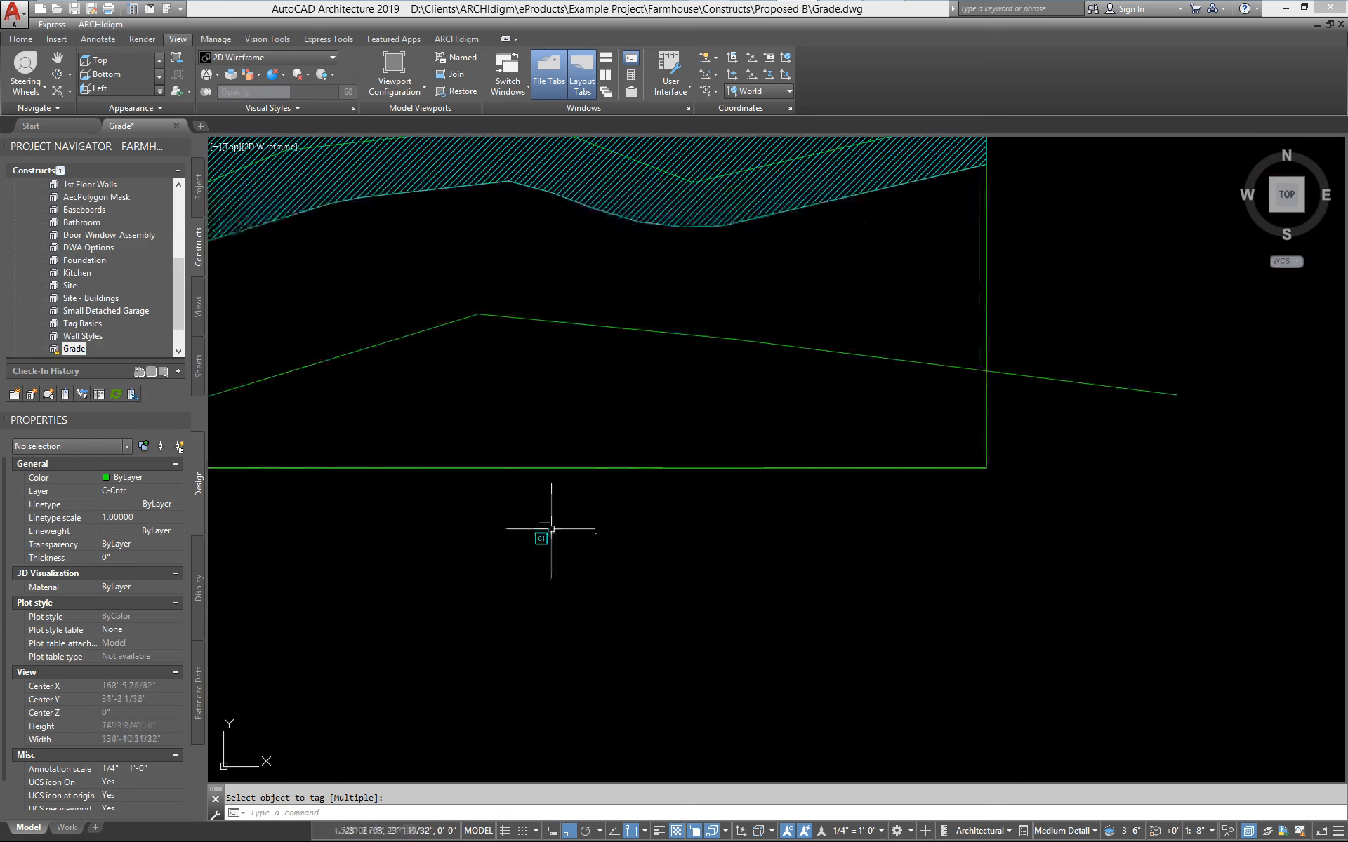
scroll(551, 550, up, 4)
scroll(550, 554, down, 8)
middle_drag(1118, 626, 181, 566)
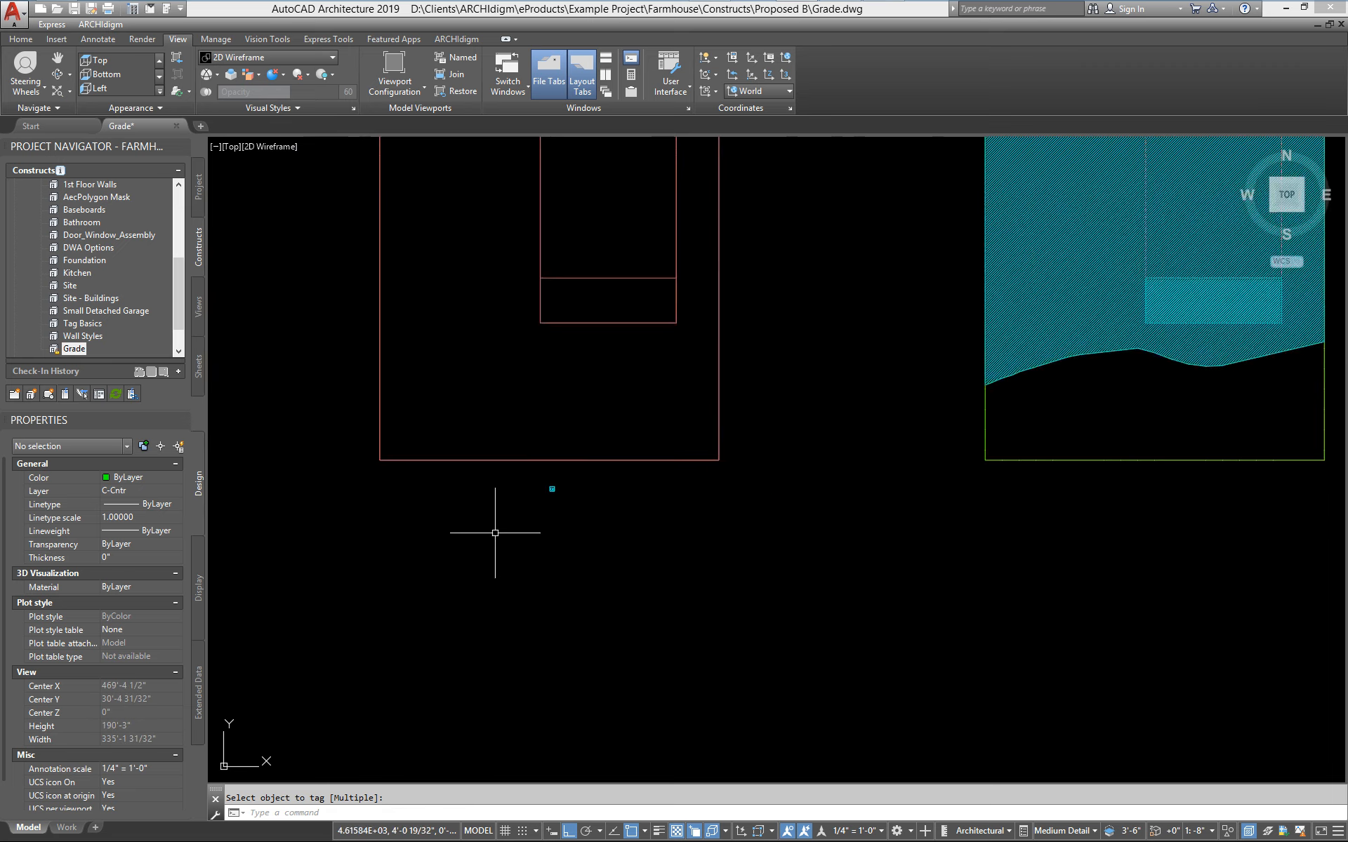
scroll(574, 466, up, 2)
scroll(575, 466, down, 7)
middle_drag(689, 451, 693, 504)
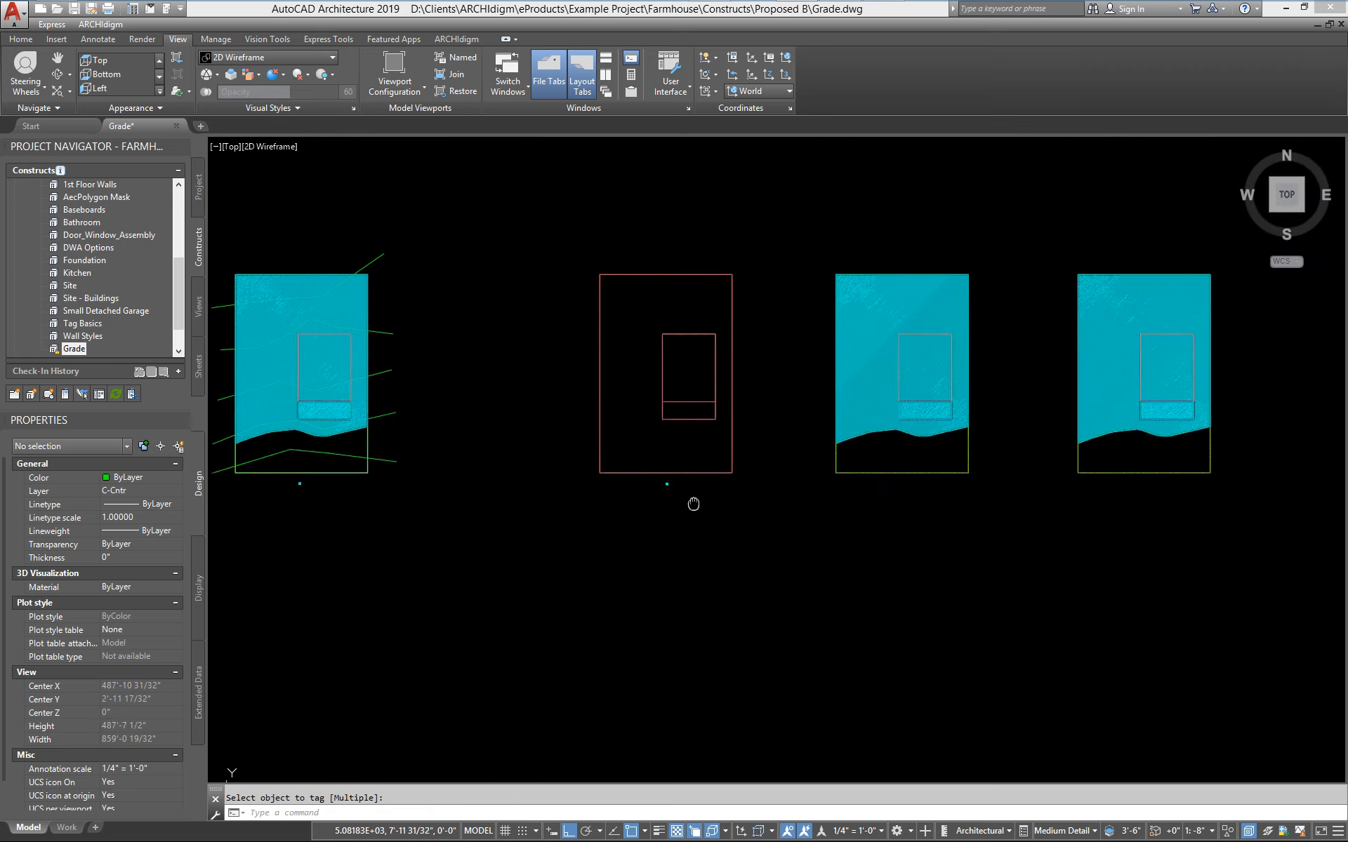
Insert the Grading Volume Table from the Content Browser for the original terrain mass element, placing it below the terrain's tag
click(885, 16)
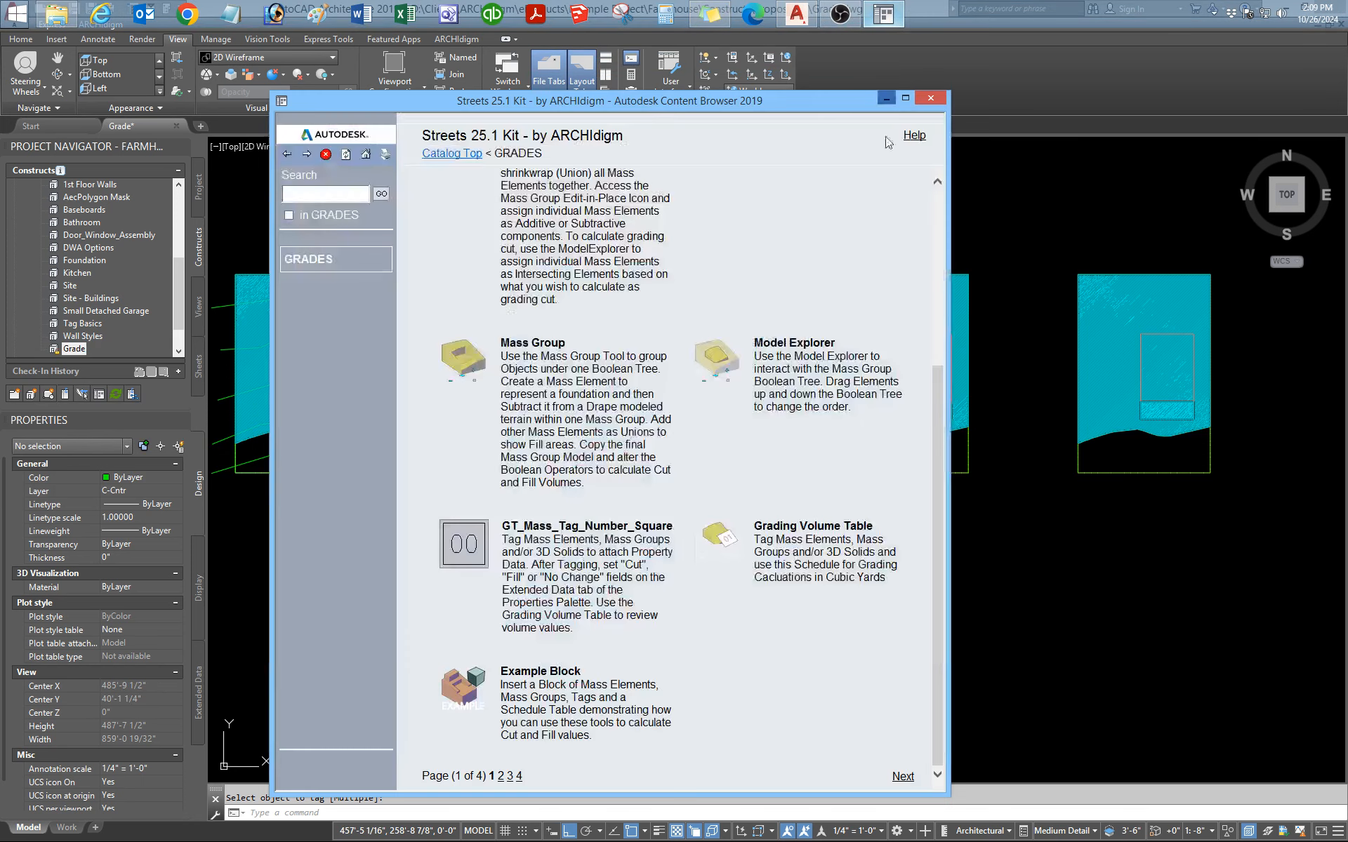
mouse_move(726, 540)
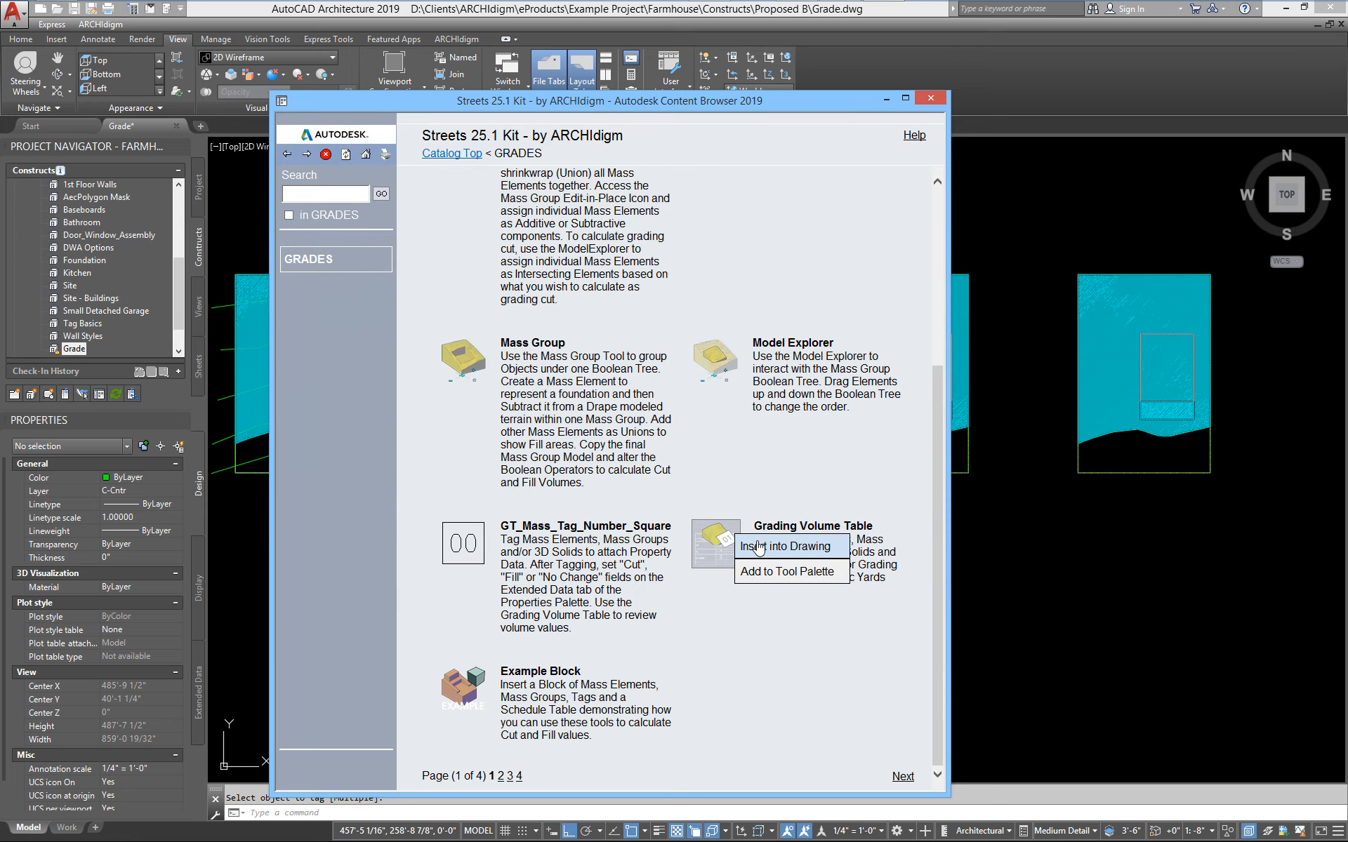
click(758, 547)
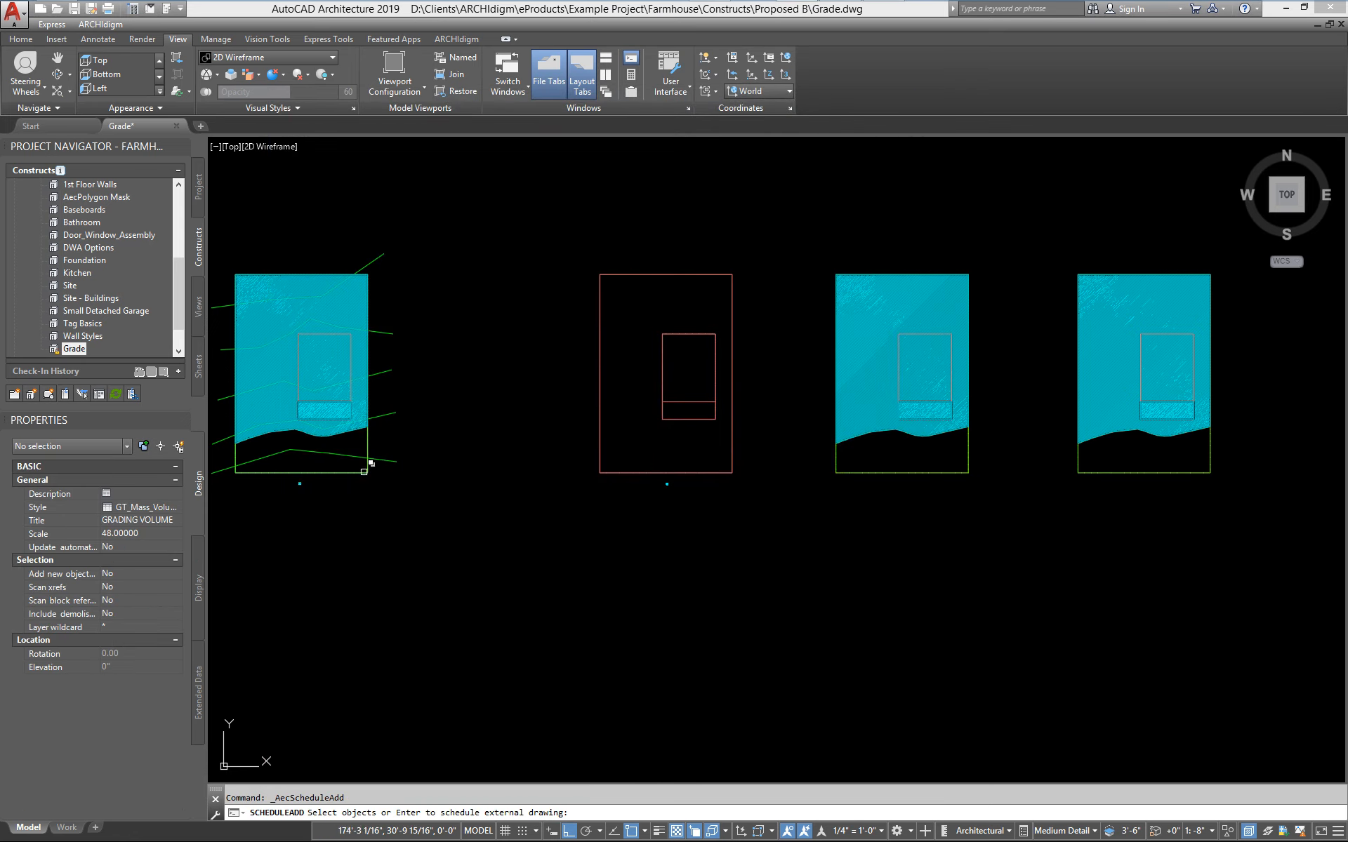
middle_drag(371, 464, 674, 466)
scroll(610, 471, up, 4)
click(618, 461)
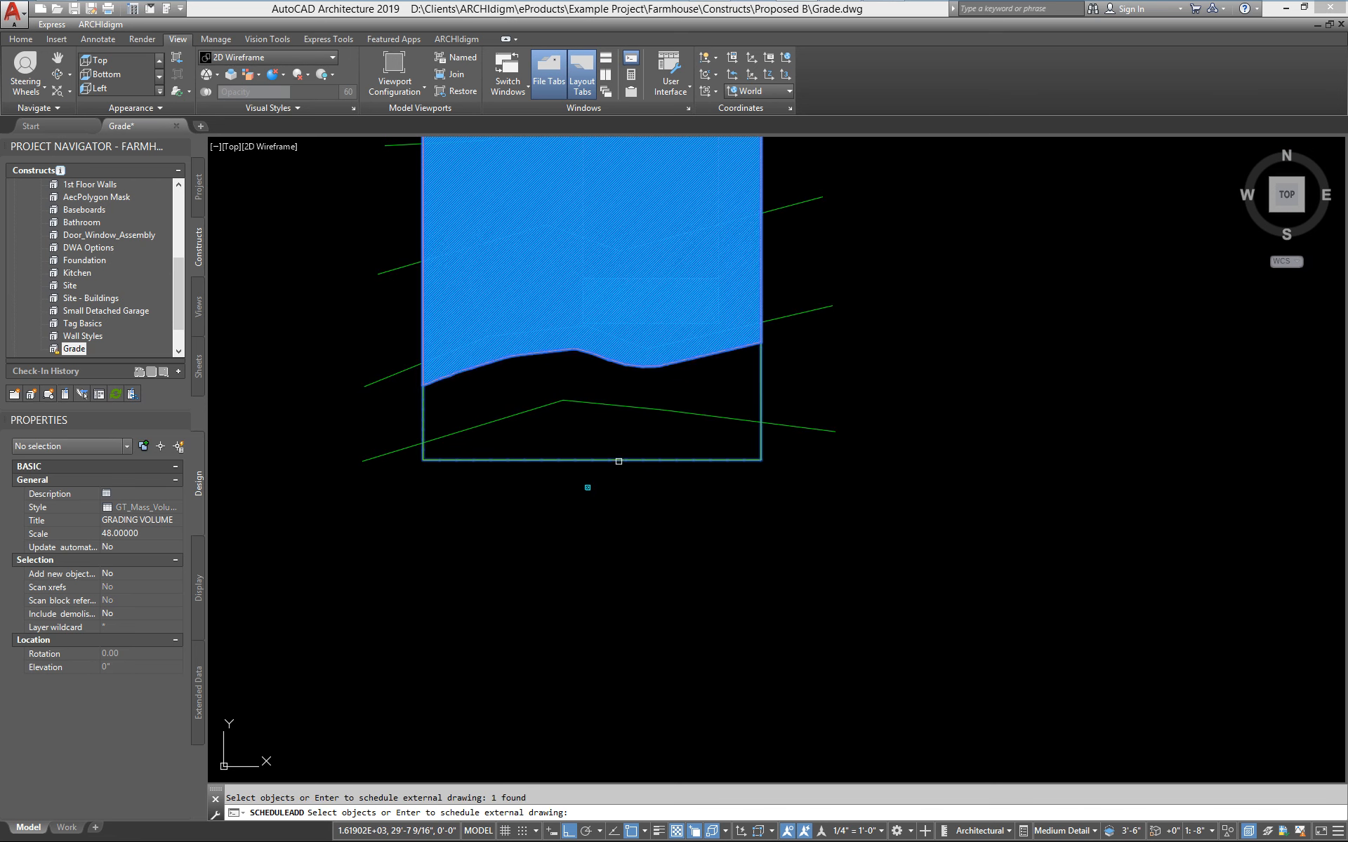
key(Return)
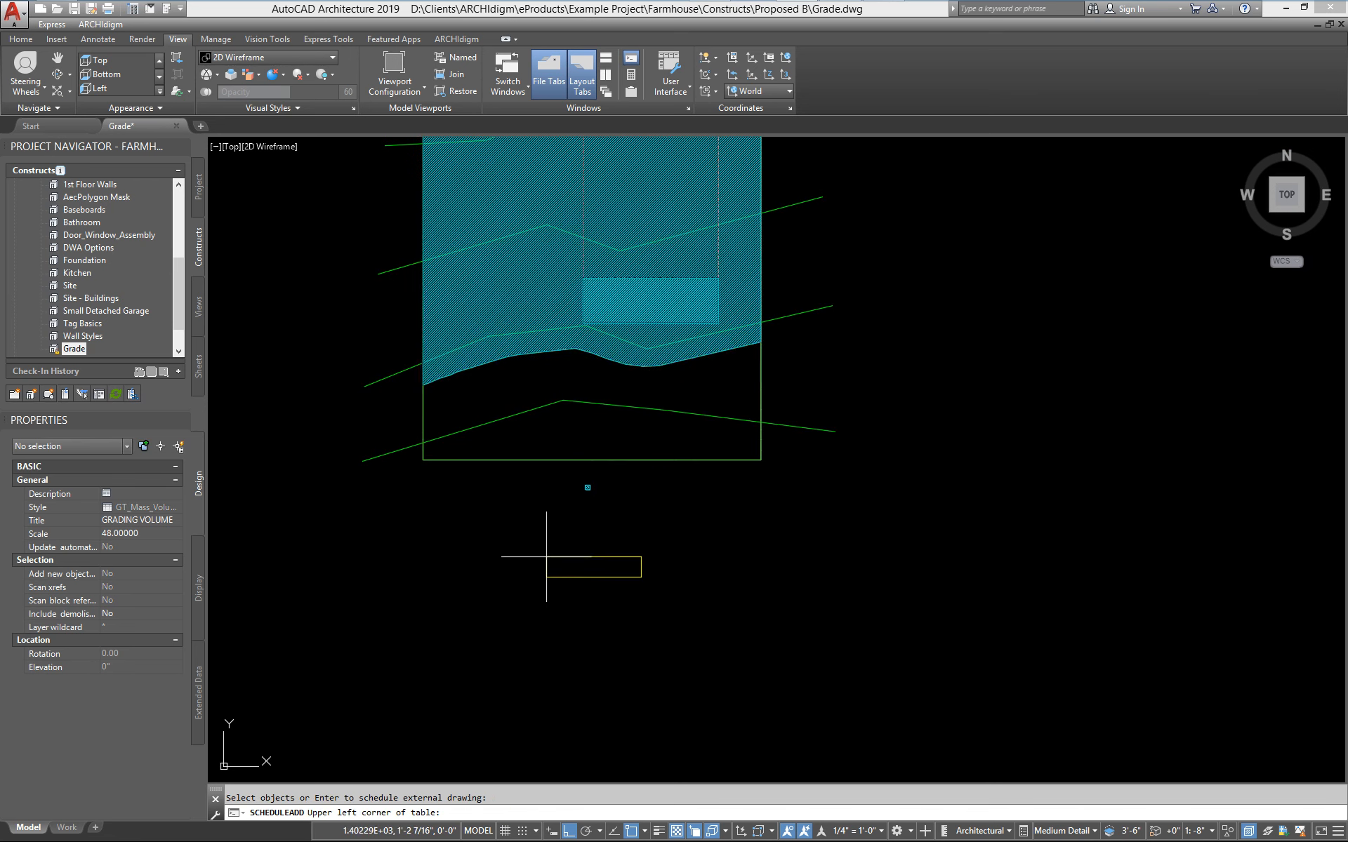
click(561, 504)
click(677, 546)
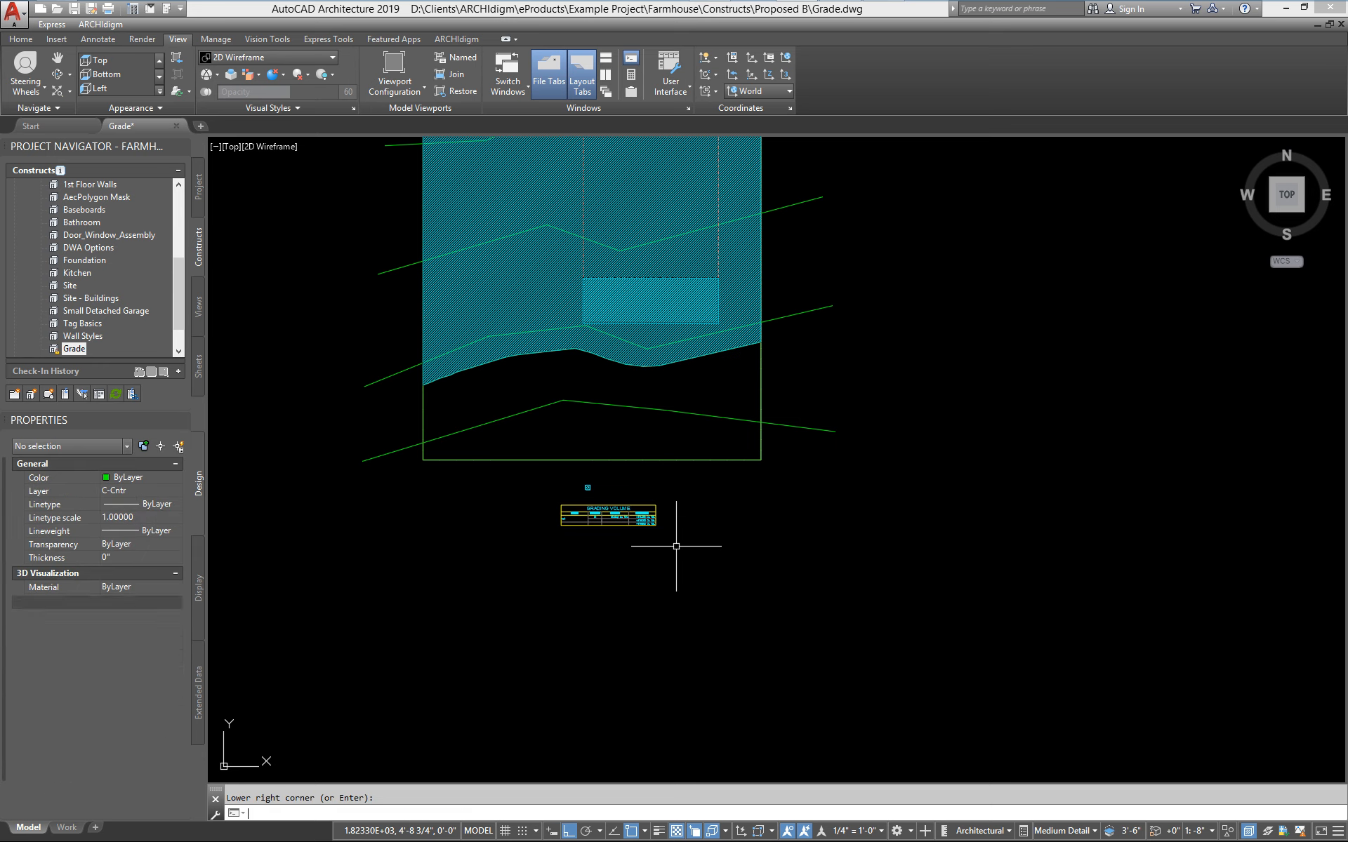
Examine the original terrain's Grading Volume Table, then inspect the terrain and its boxes in 3D and in plan
scroll(632, 537, up, 6)
middle_drag(597, 510, 817, 483)
scroll(818, 483, down, 2)
middle_drag(701, 508, 663, 517)
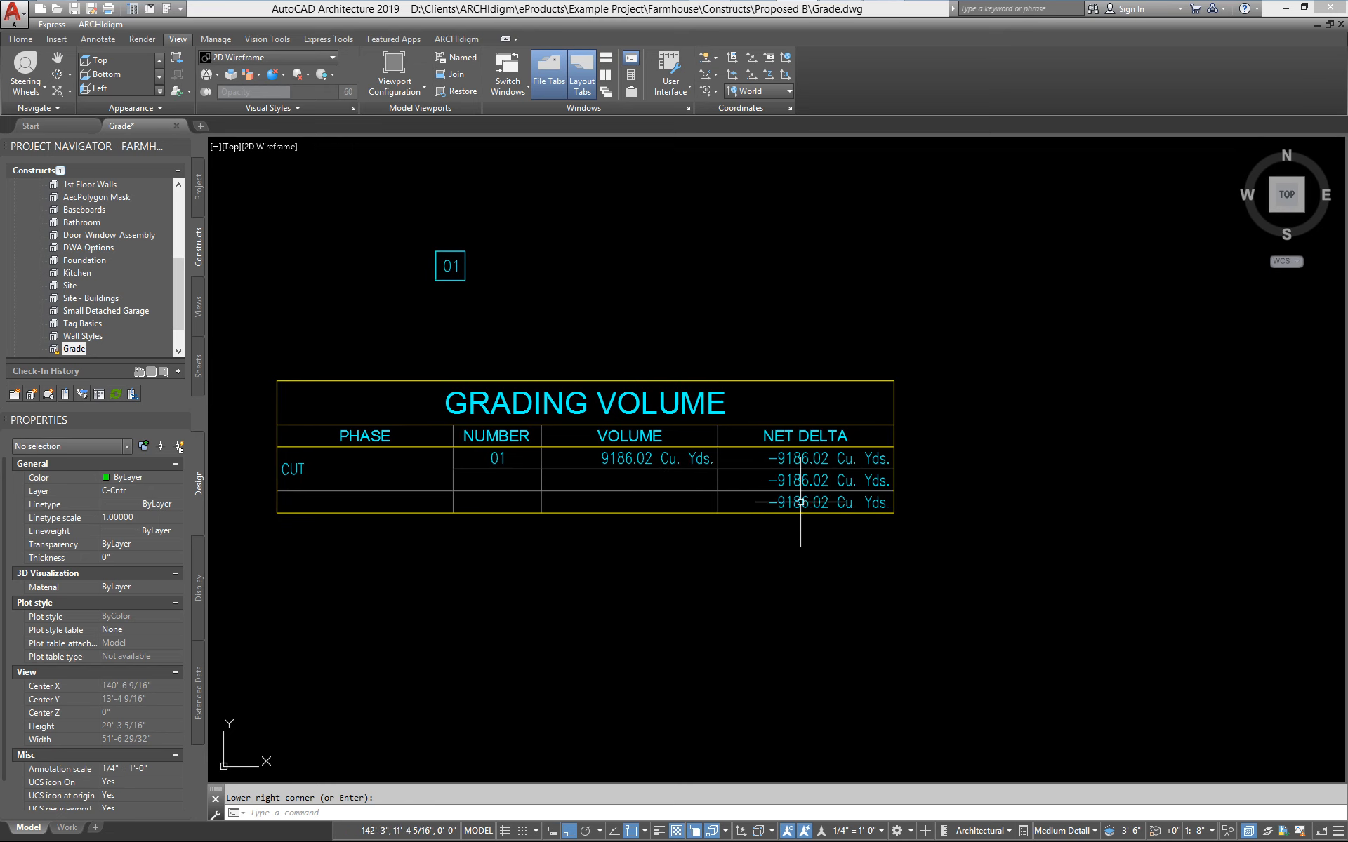
scroll(601, 466, up, 4)
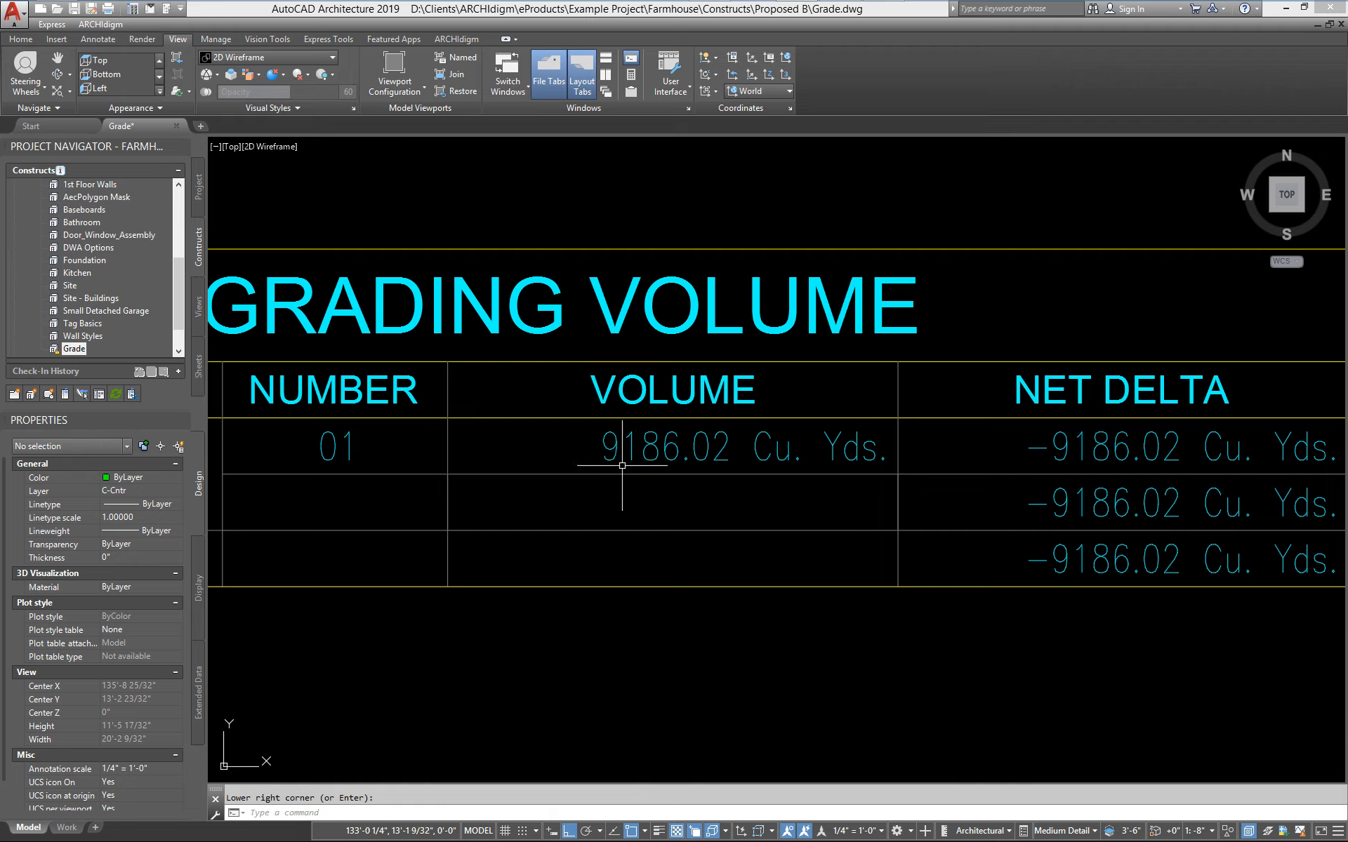
scroll(641, 476, down, 10)
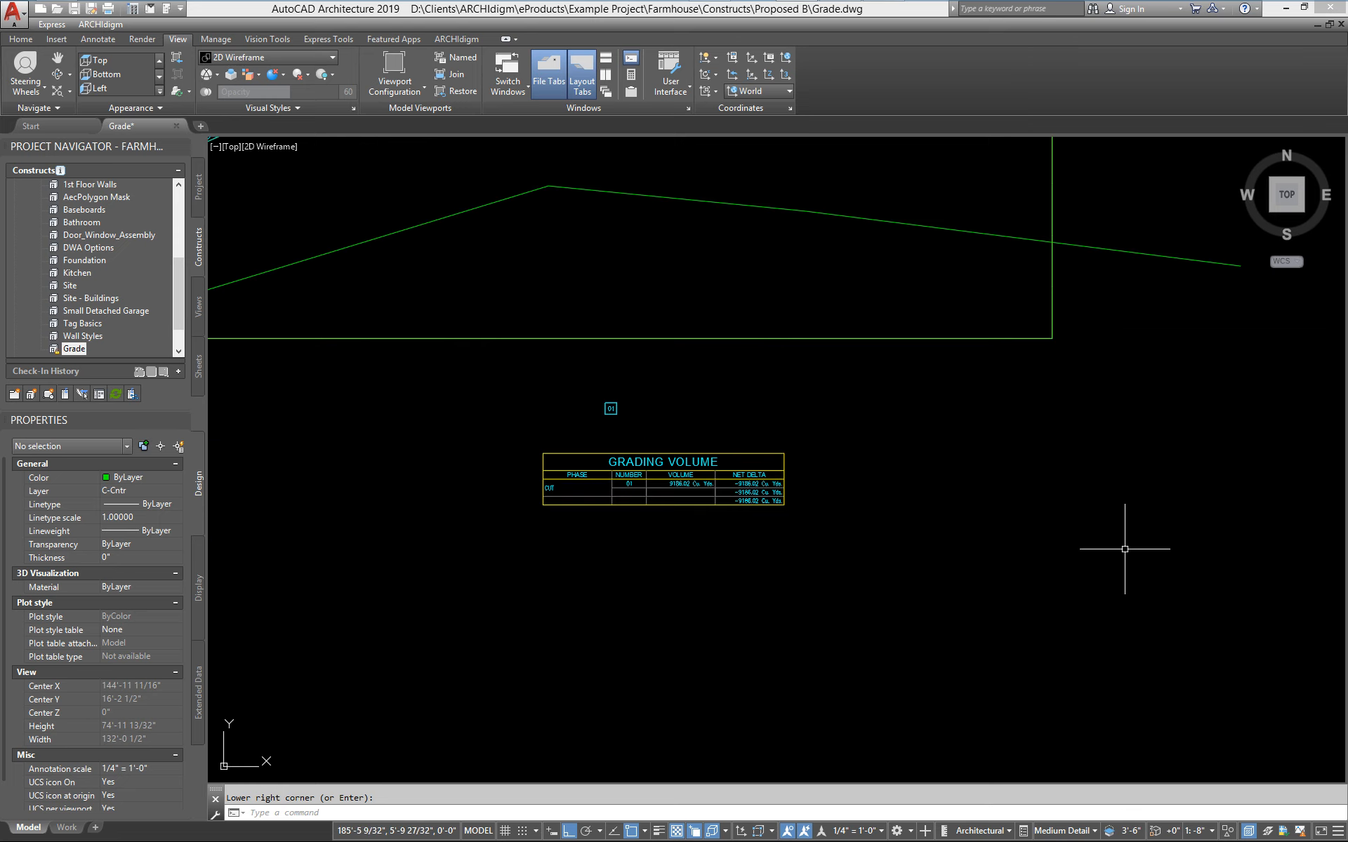
mouse_move(751, 550)
middle_down()
mouse_move(864, 556)
mouse_move(797, 572)
mouse_move(784, 595)
middle_up()
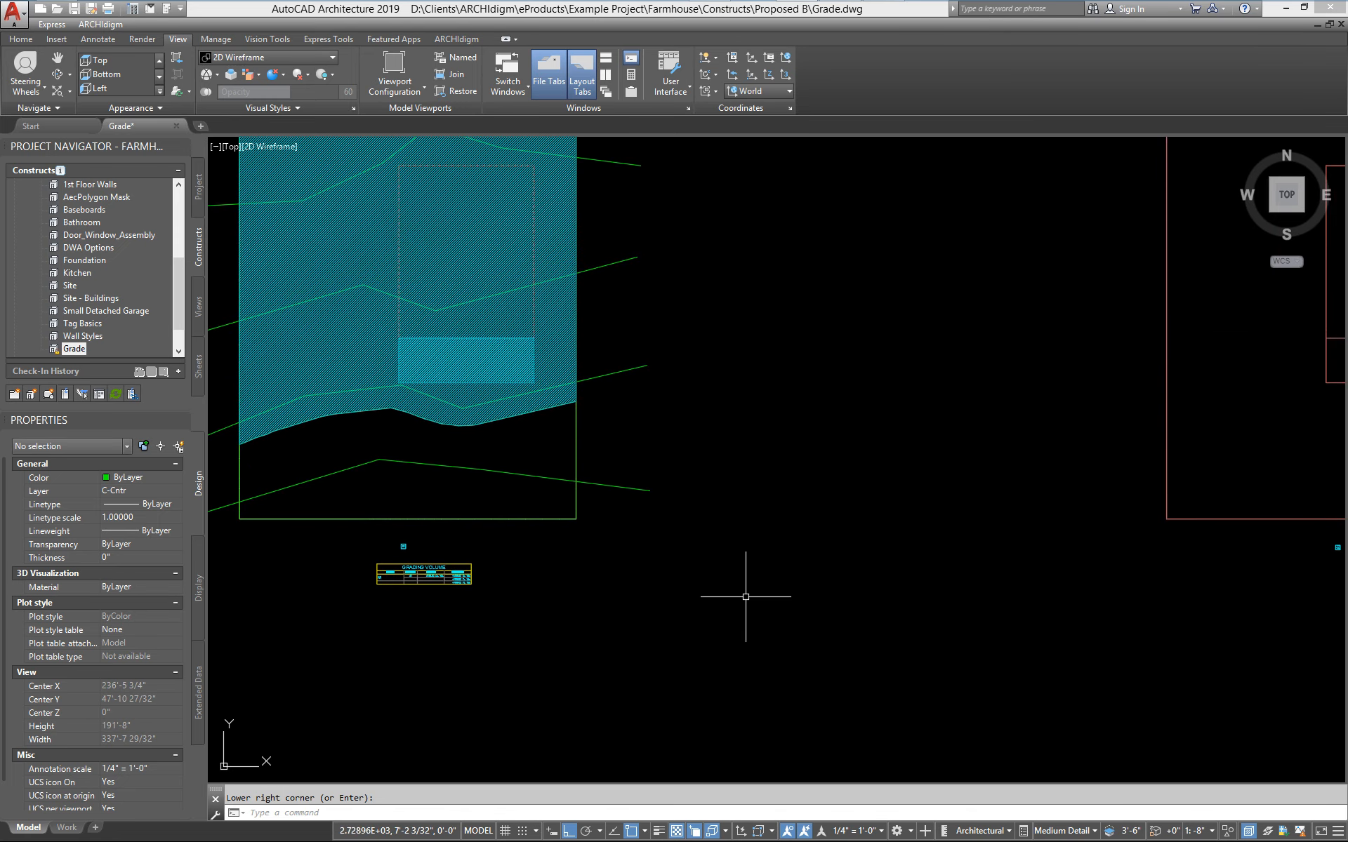
middle_drag(454, 523, 559, 537)
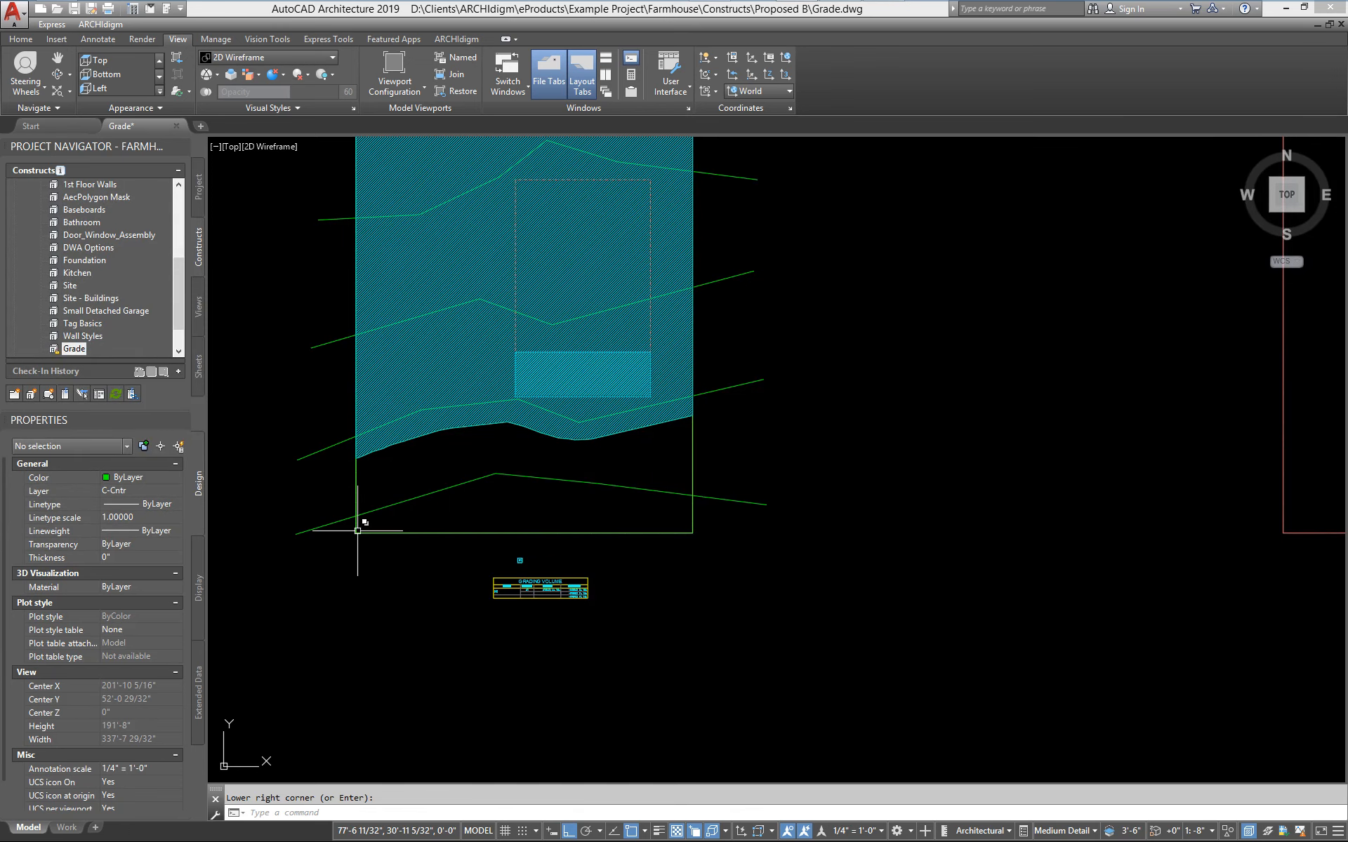
middle_drag(591, 188, 614, 284)
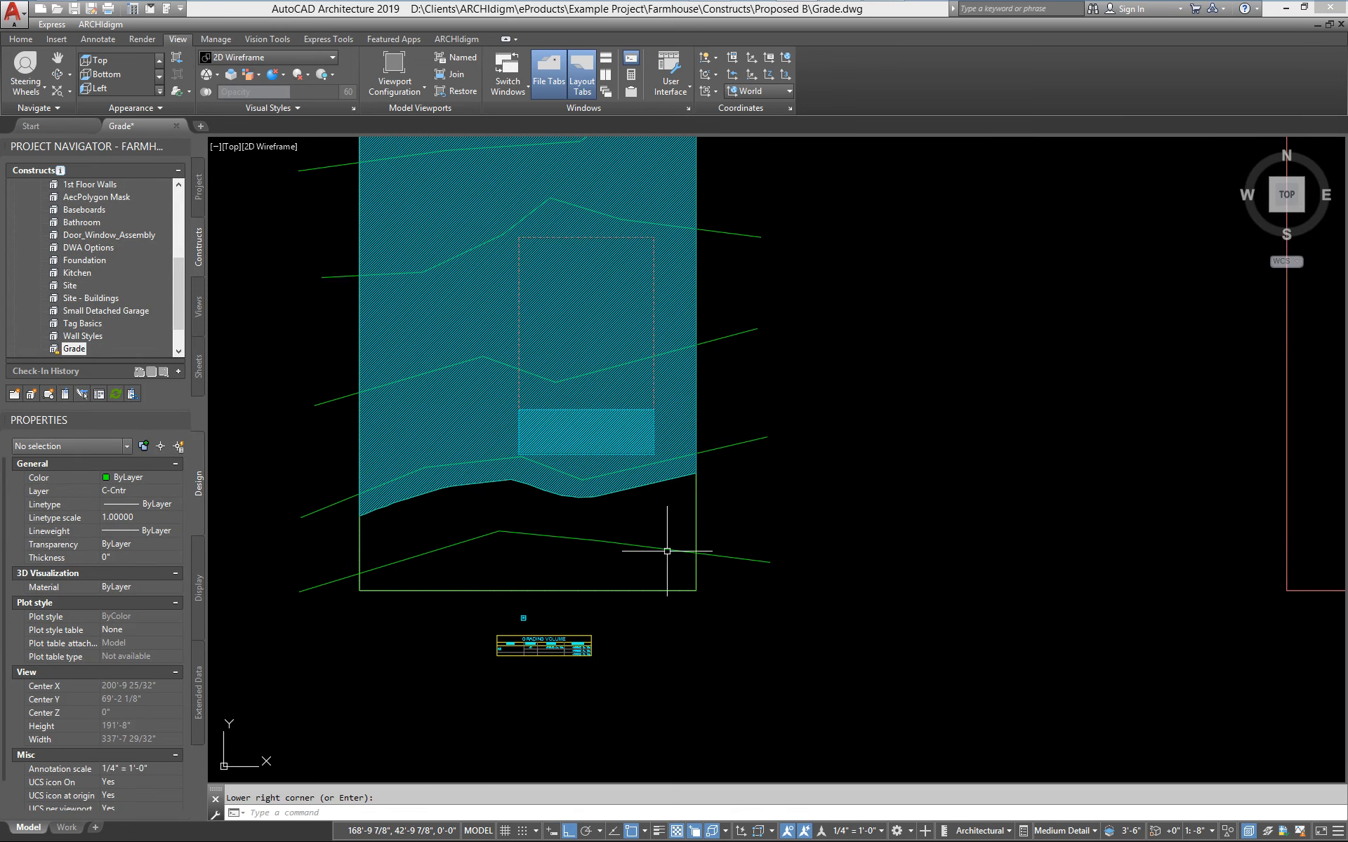
click(649, 598)
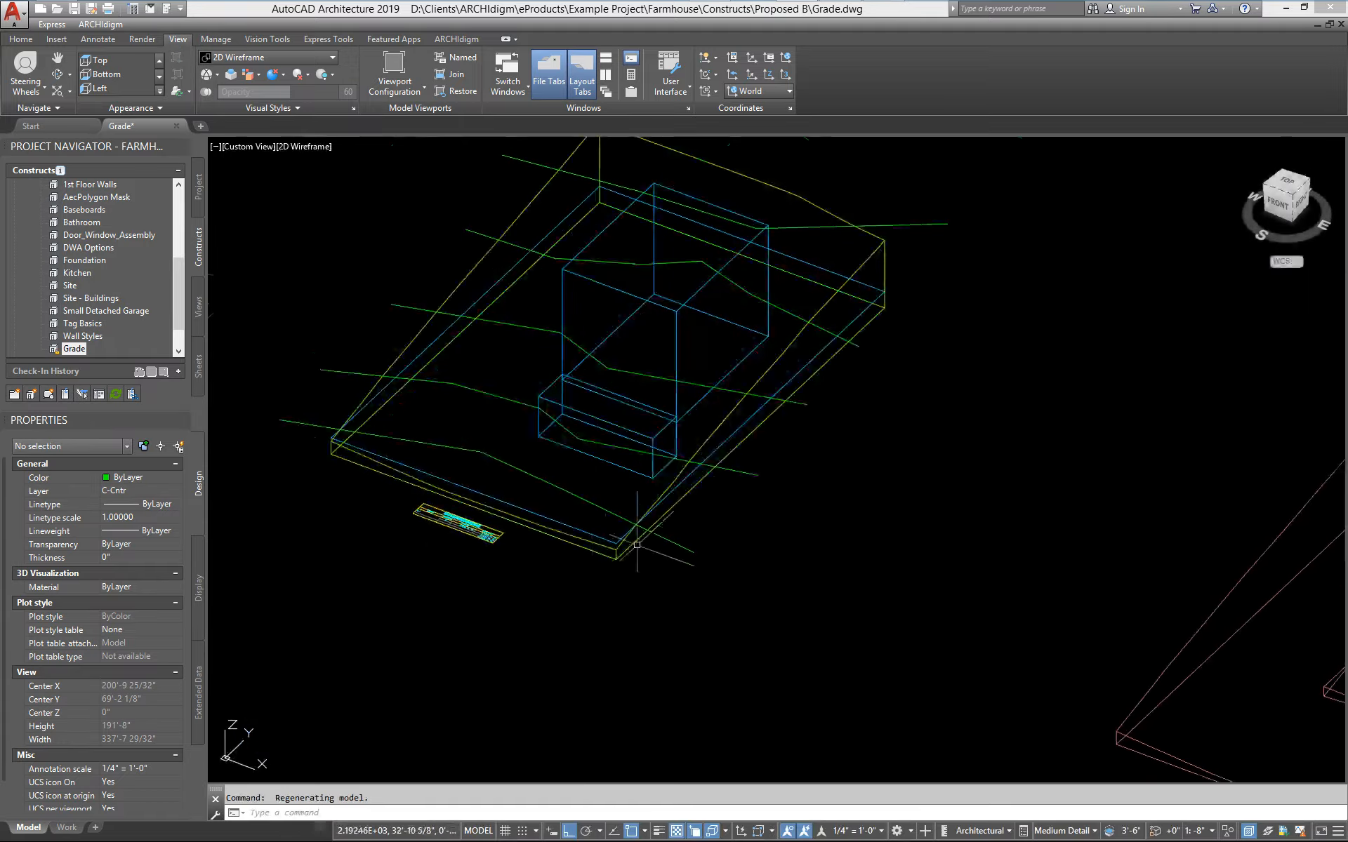
scroll(584, 564, down, 5)
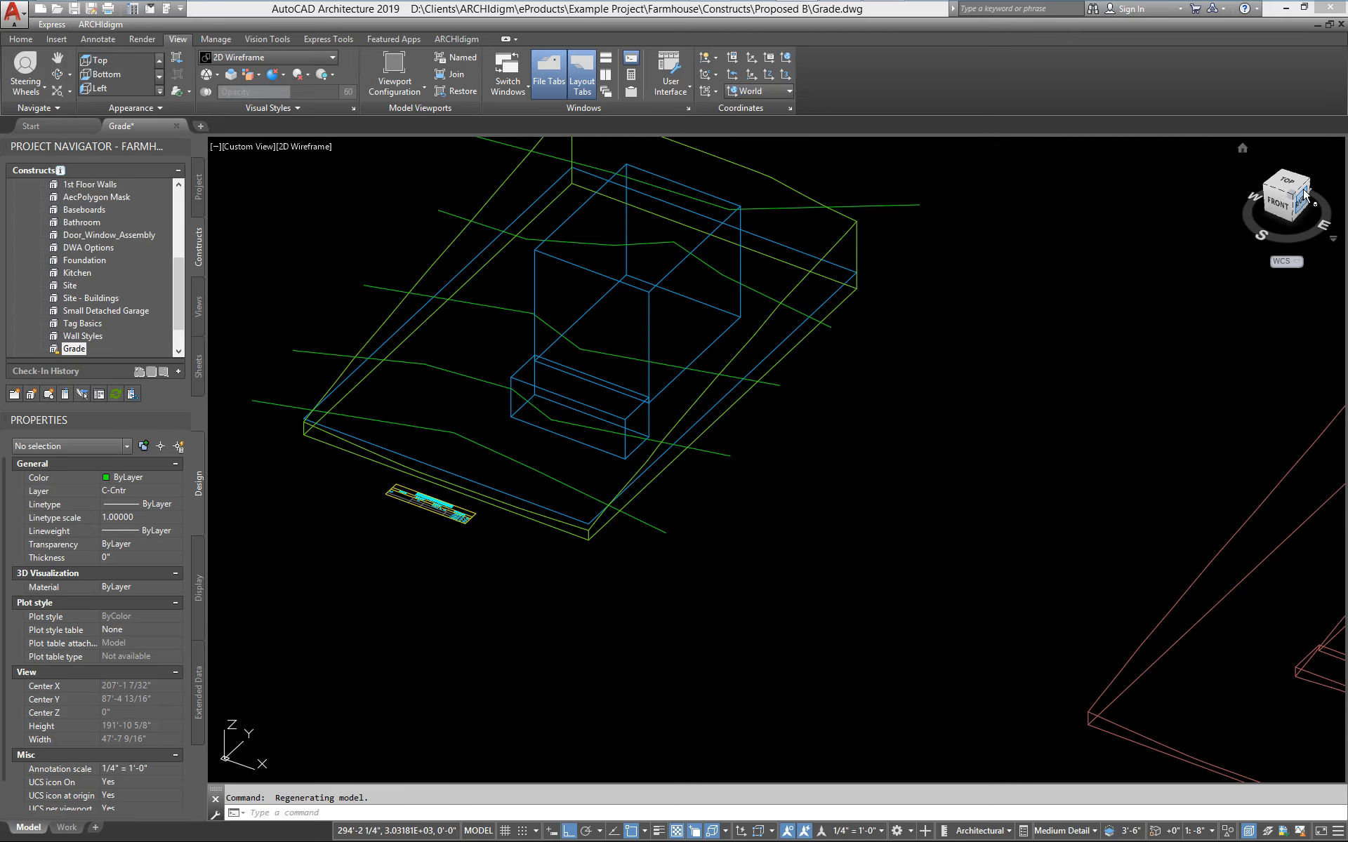
click(1278, 186)
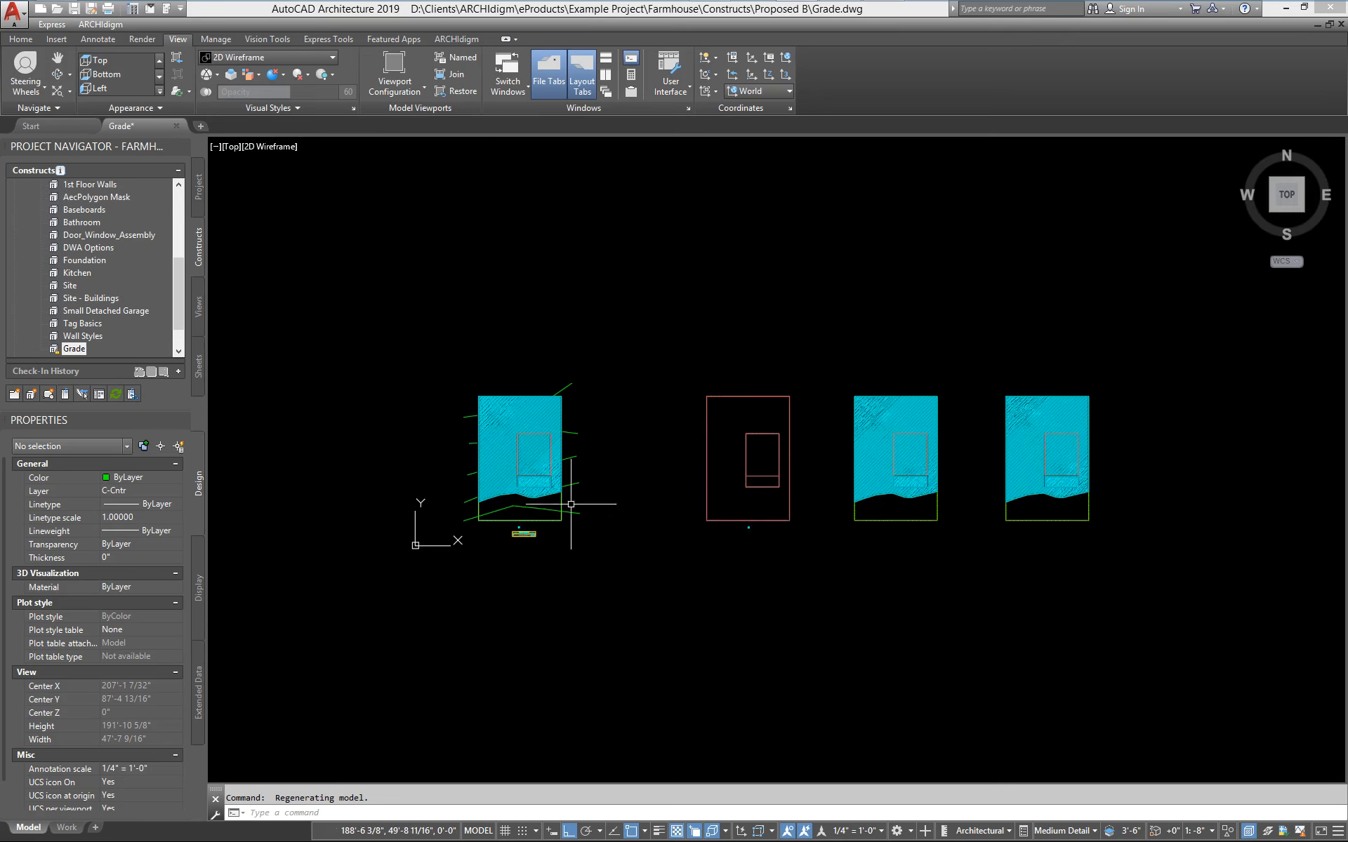
Insert the Grading Volume Table from the Content Browser for the neighbouring mass group, placing it just below the group's tag
middle_drag(670, 544, 777, 590)
middle_drag(599, 281, 702, 277)
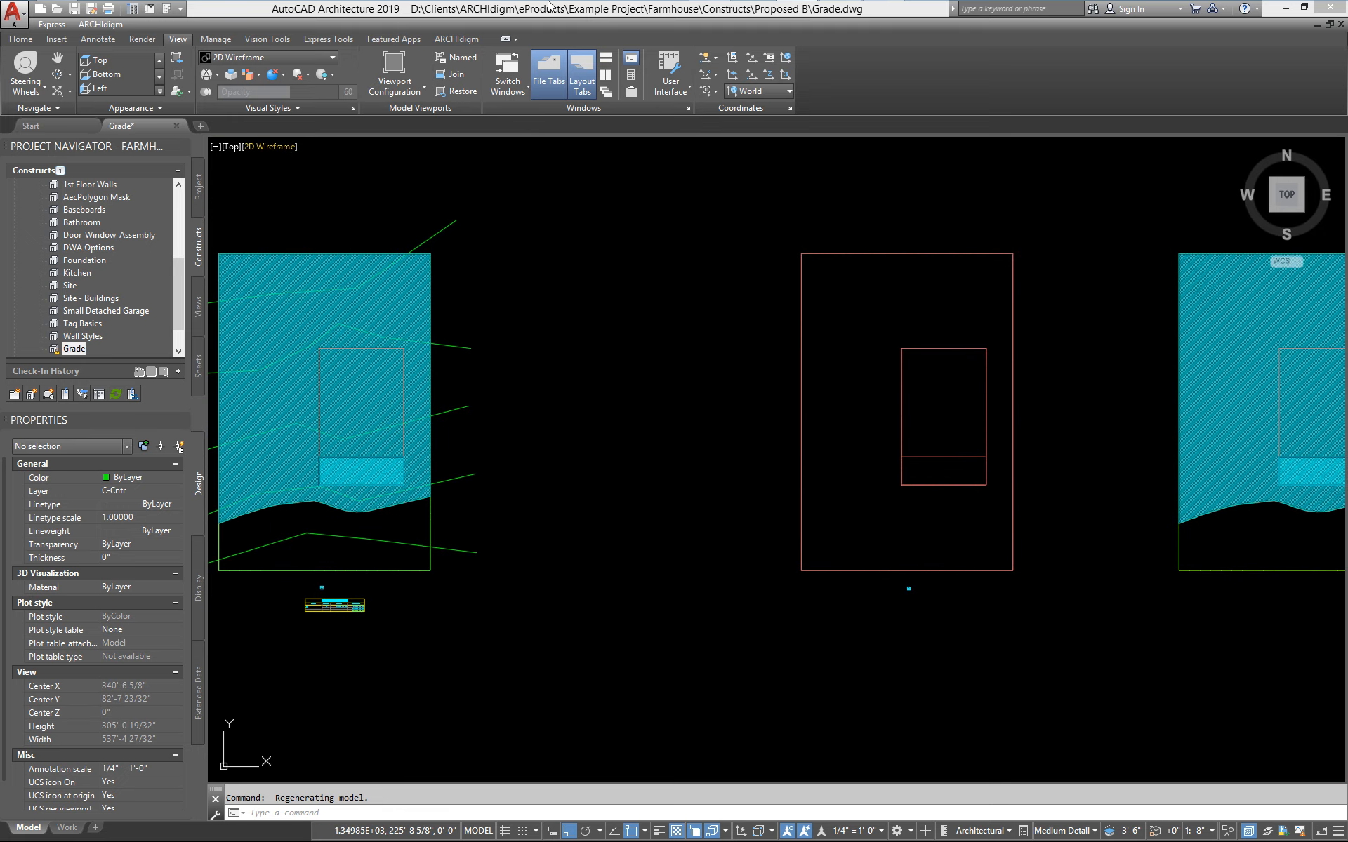
mouse_move(608, 5)
click(884, 16)
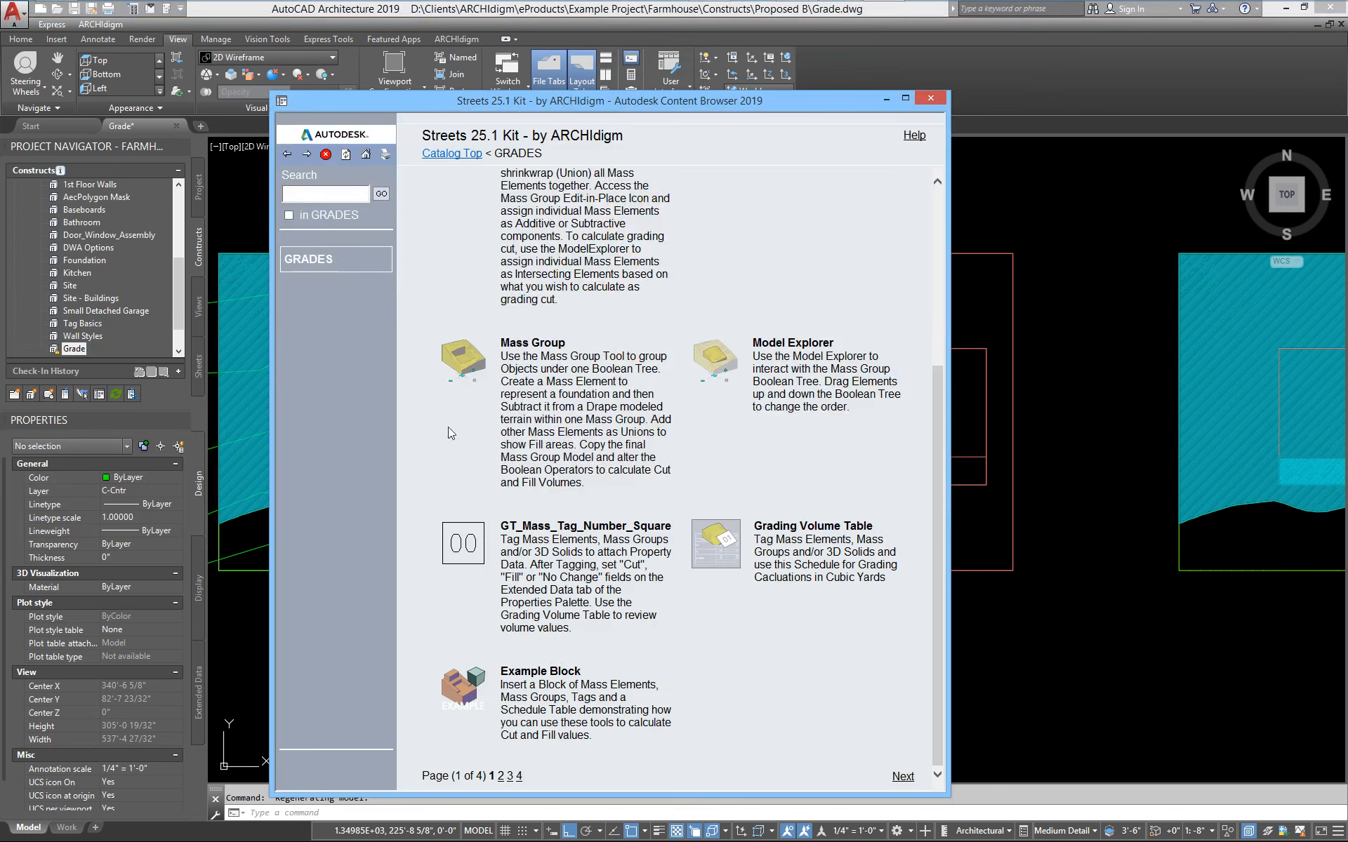
click(715, 538)
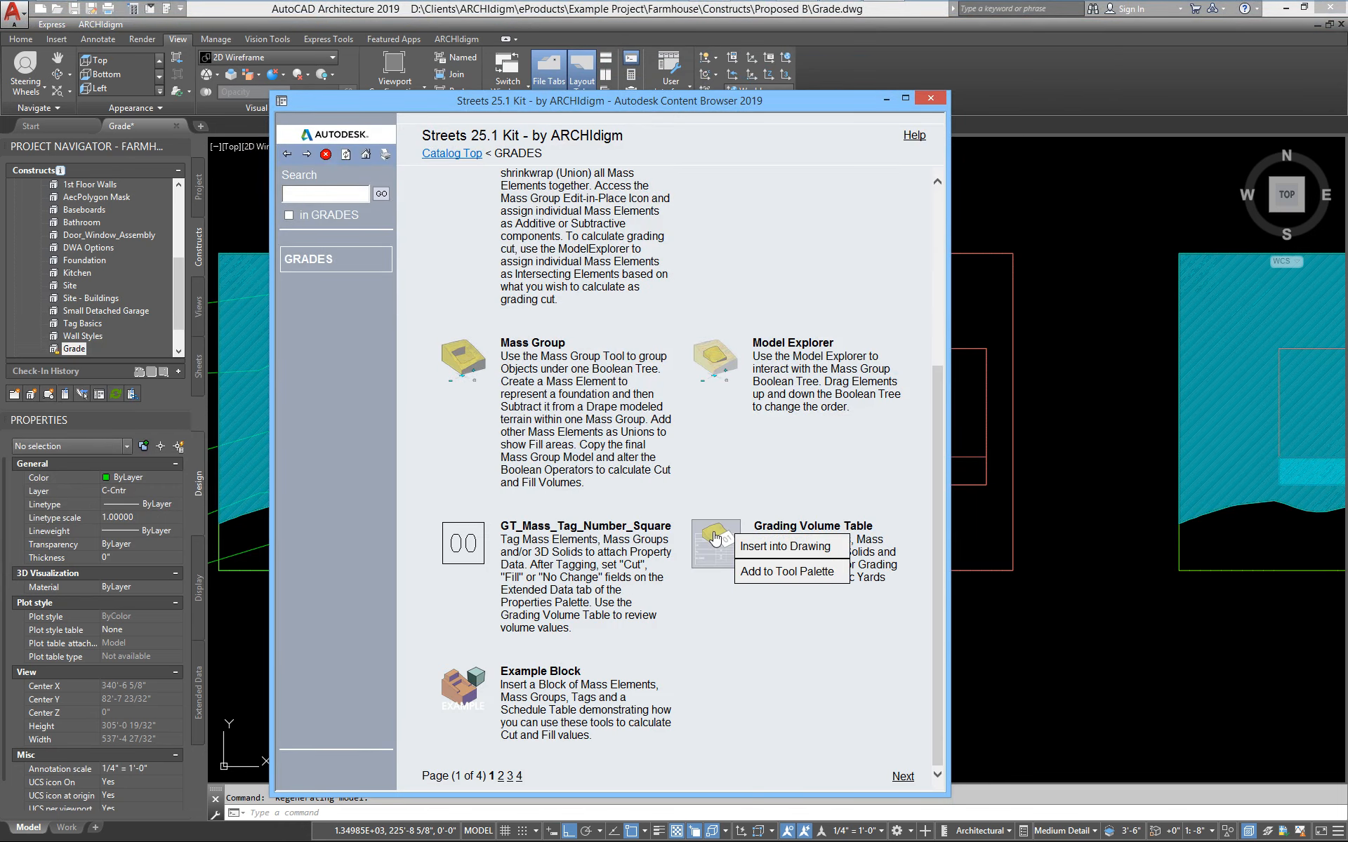
click(763, 547)
click(914, 568)
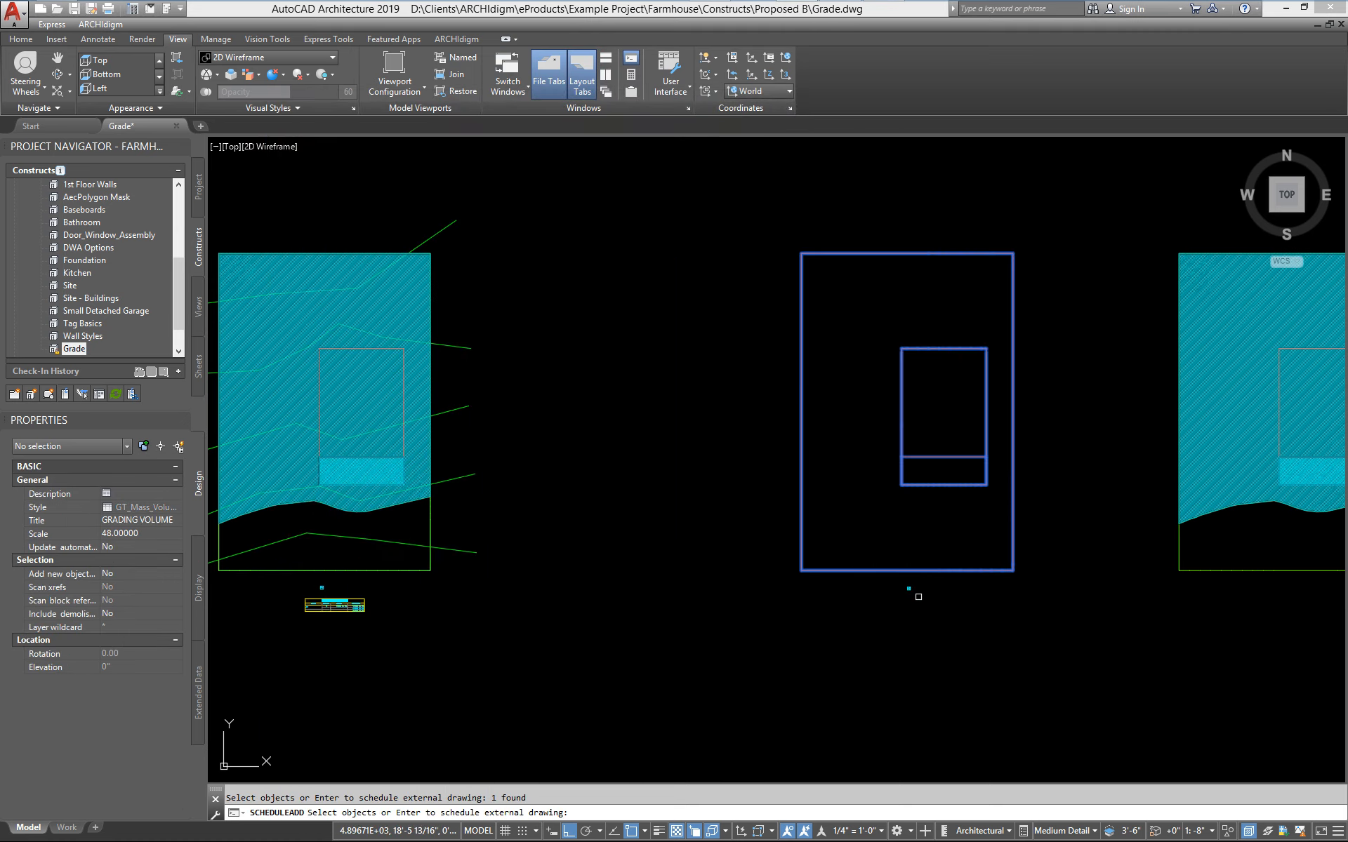
key(Return)
click(882, 604)
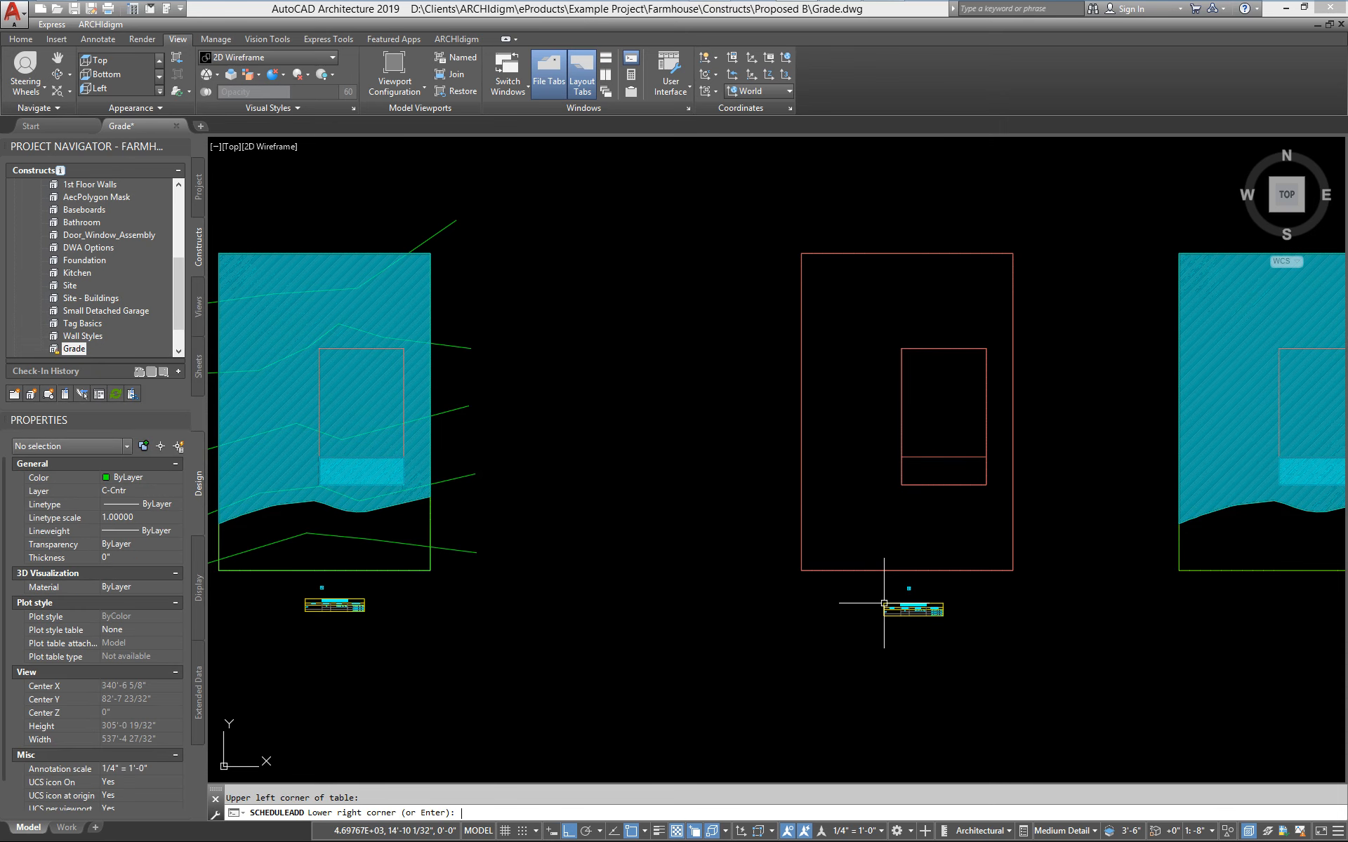
key(Return)
Examine the volume and net delta in the mass group's new grading table and compare the terrain models in plan
scroll(949, 610, up, 3)
scroll(817, 674, up, 2)
middle_drag(817, 674, 738, 664)
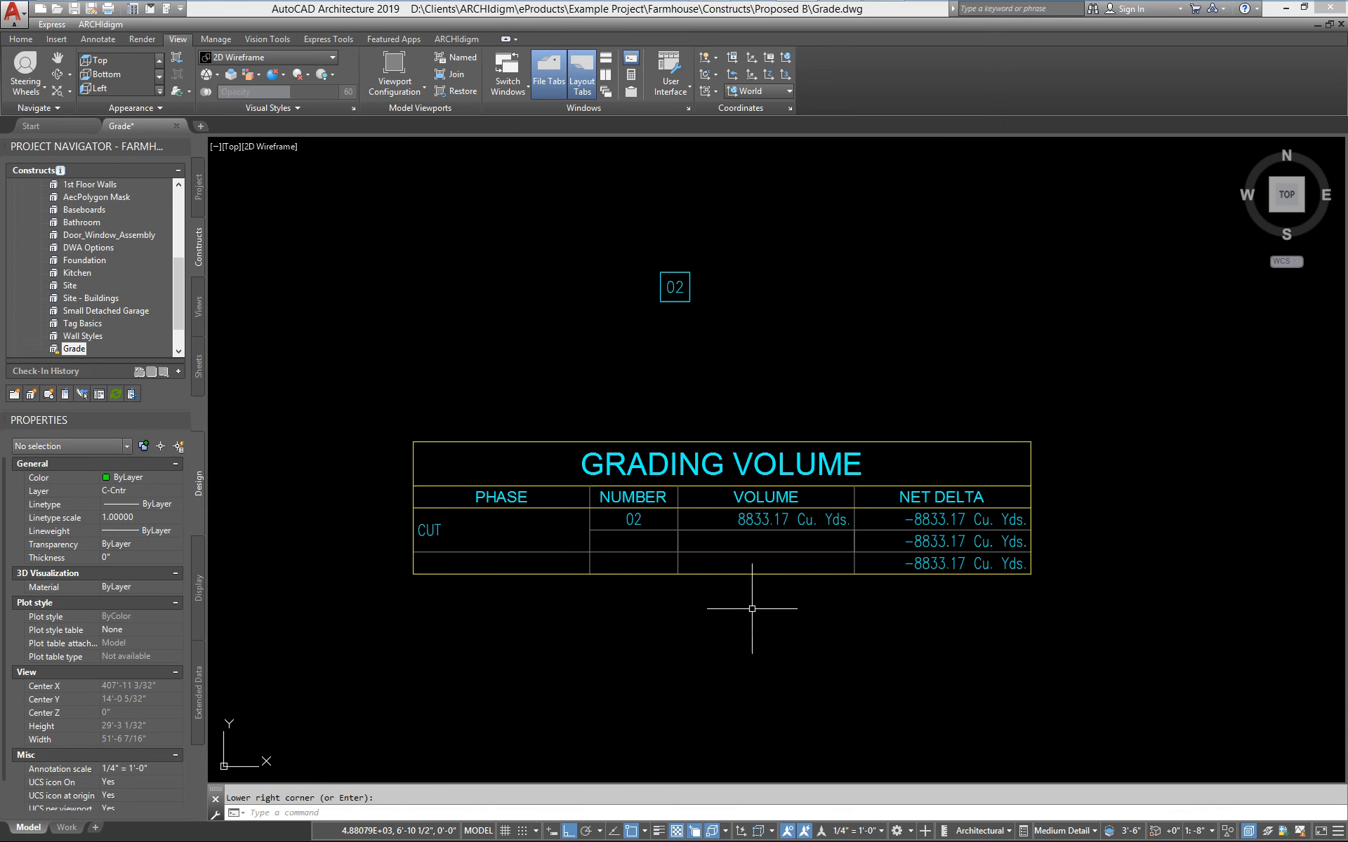
scroll(770, 539, up, 3)
scroll(720, 534, up, 1)
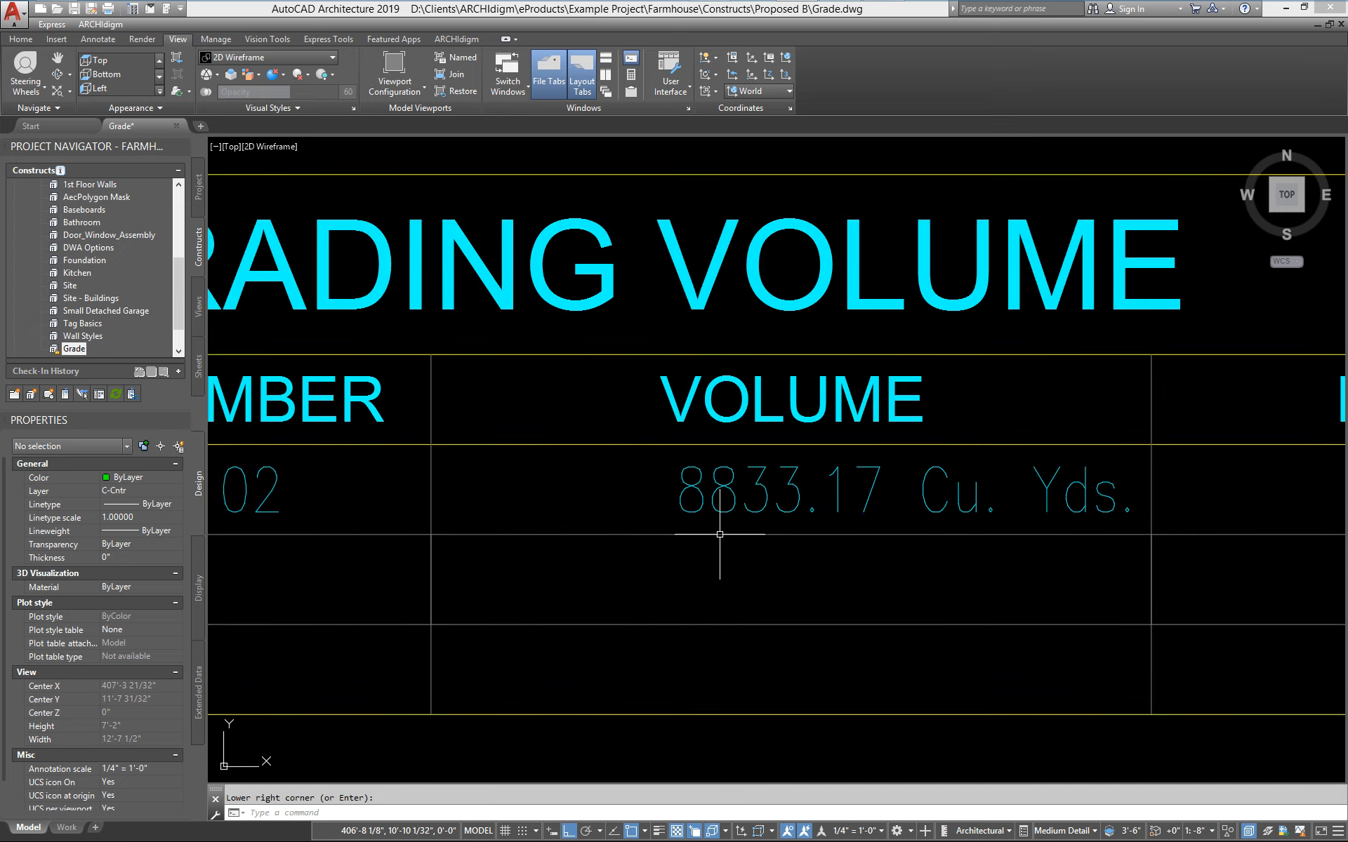
scroll(719, 536, down, 4)
middle_drag(720, 536, 798, 513)
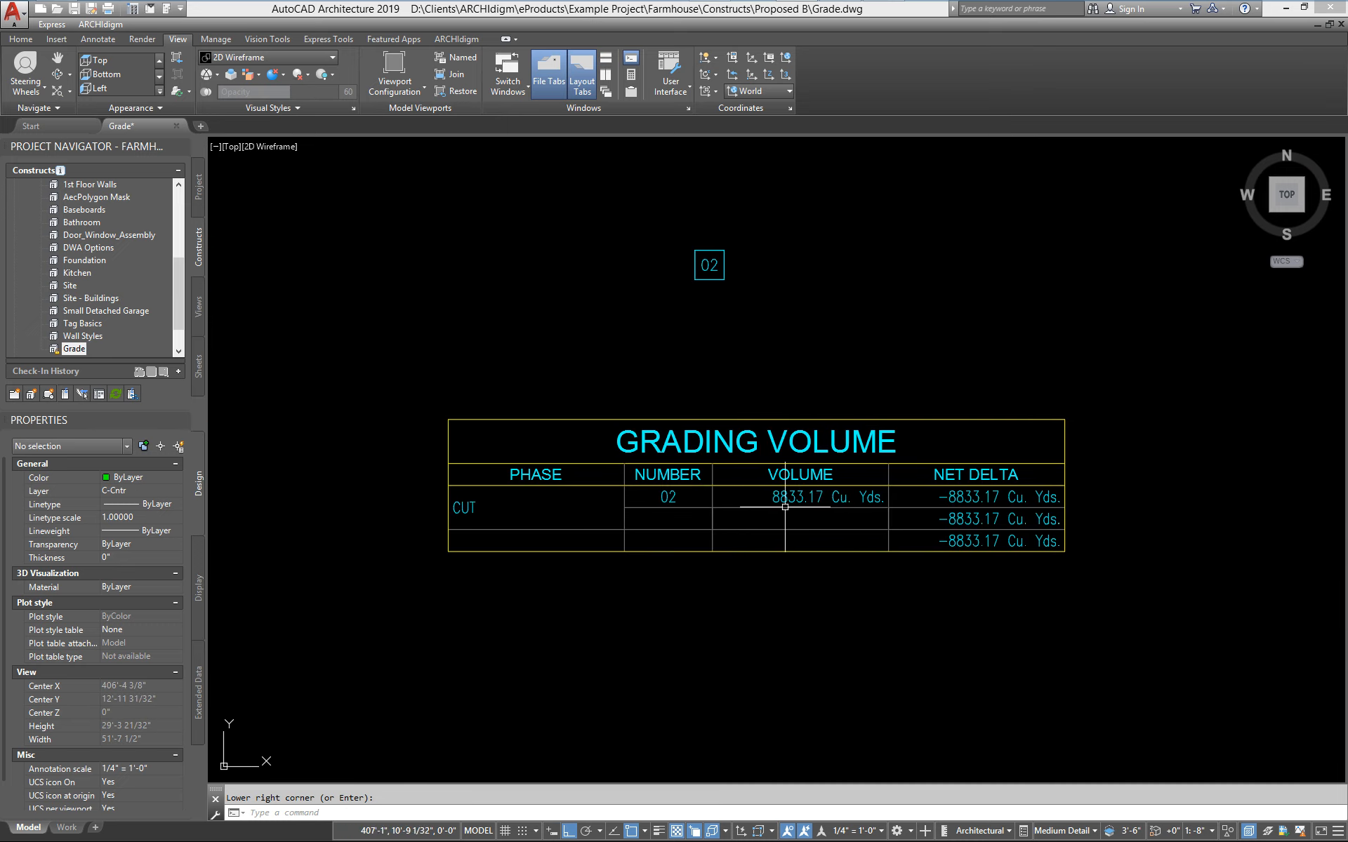
scroll(792, 511, down, 6)
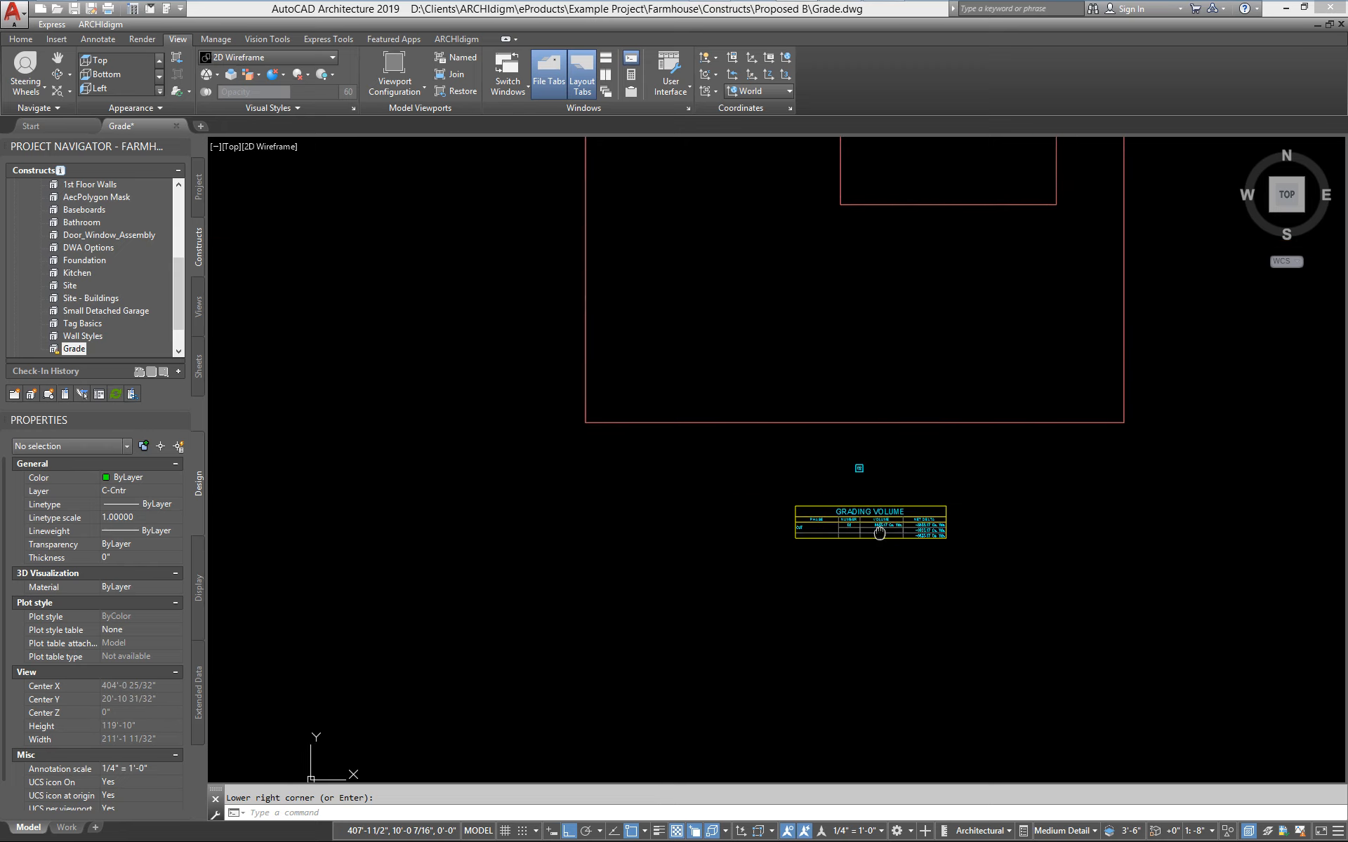
scroll(921, 561, down, 2)
middle_drag(902, 470, 948, 516)
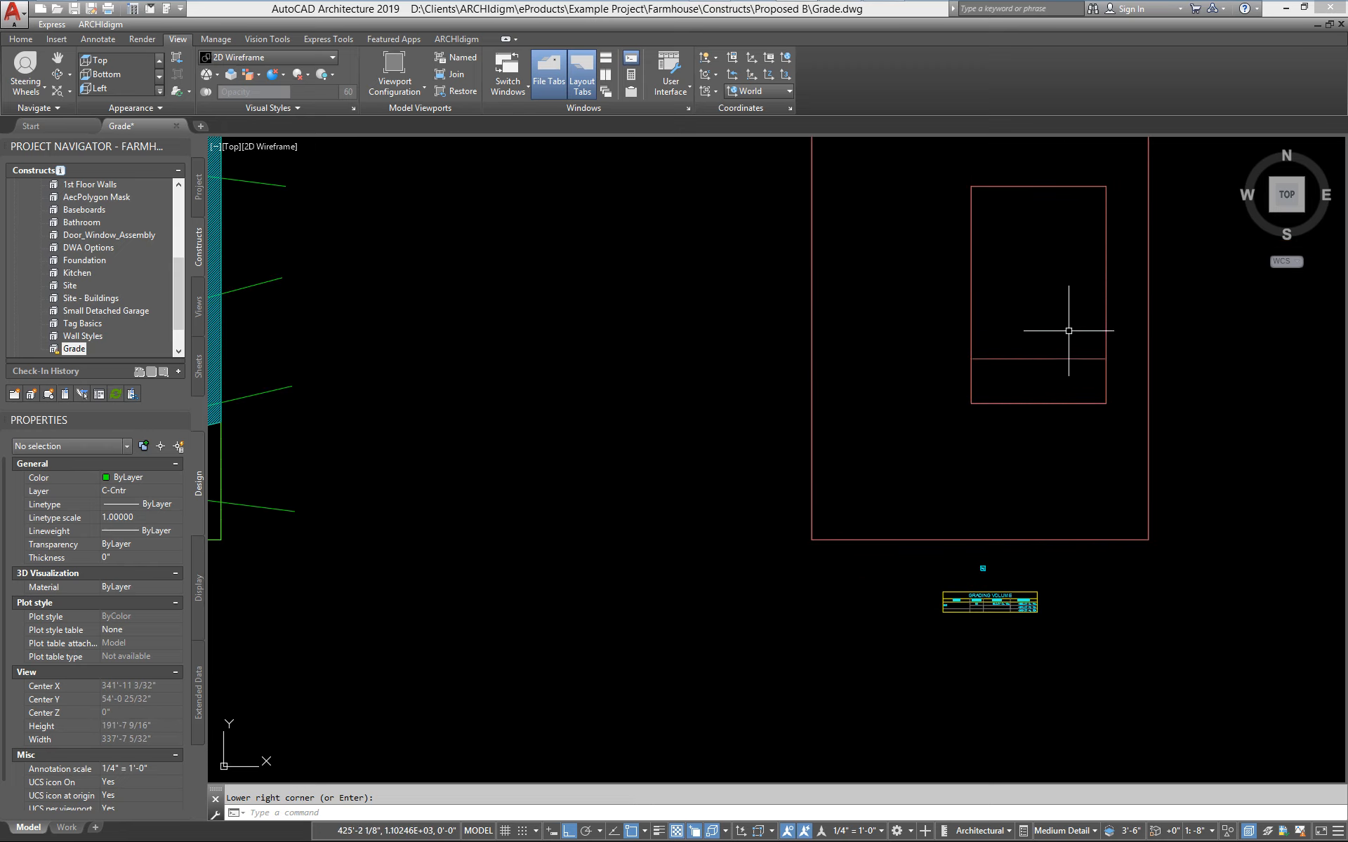
middle_drag(1039, 307, 740, 306)
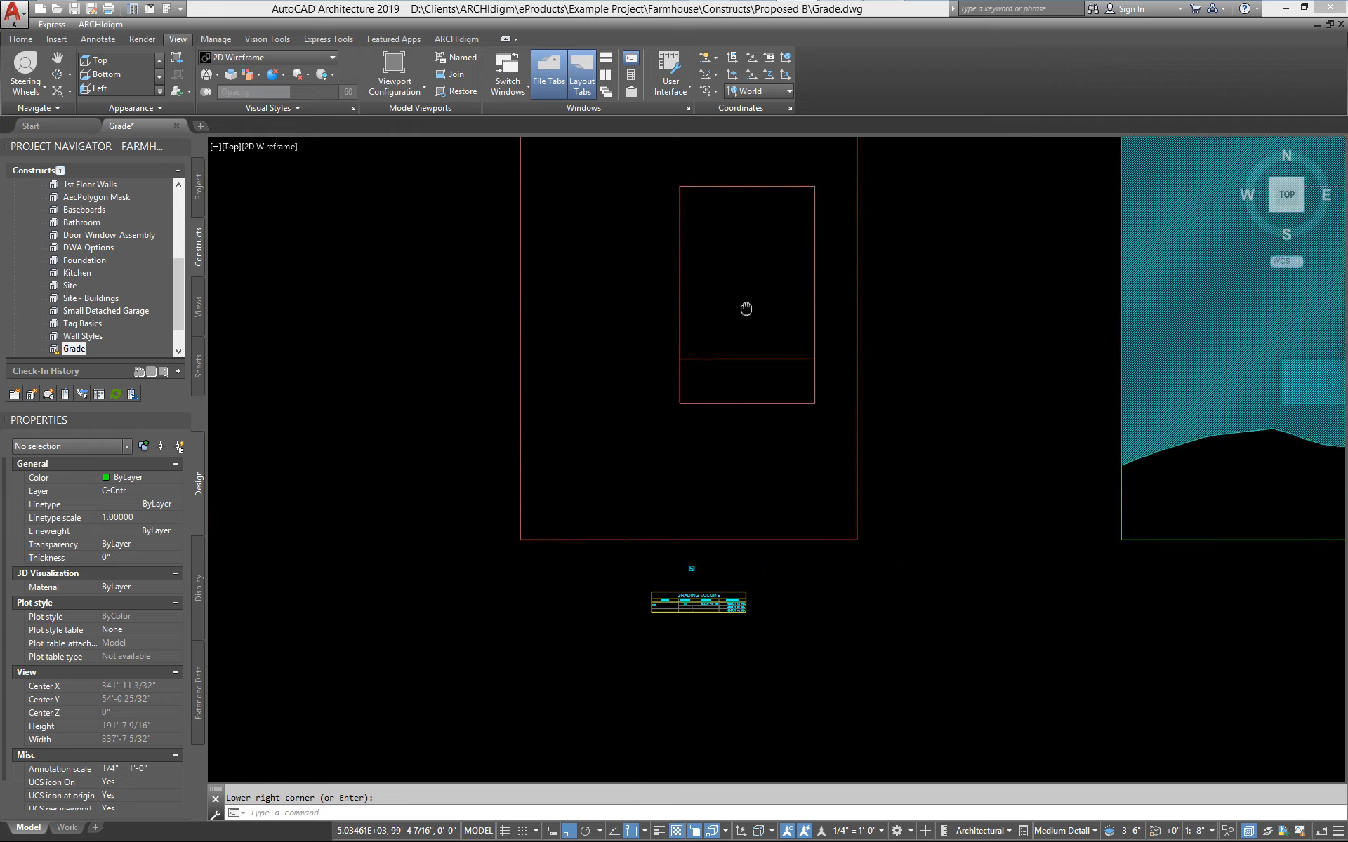
scroll(550, 572, up, 1)
scroll(617, 601, up, 6)
scroll(604, 563, up, 3)
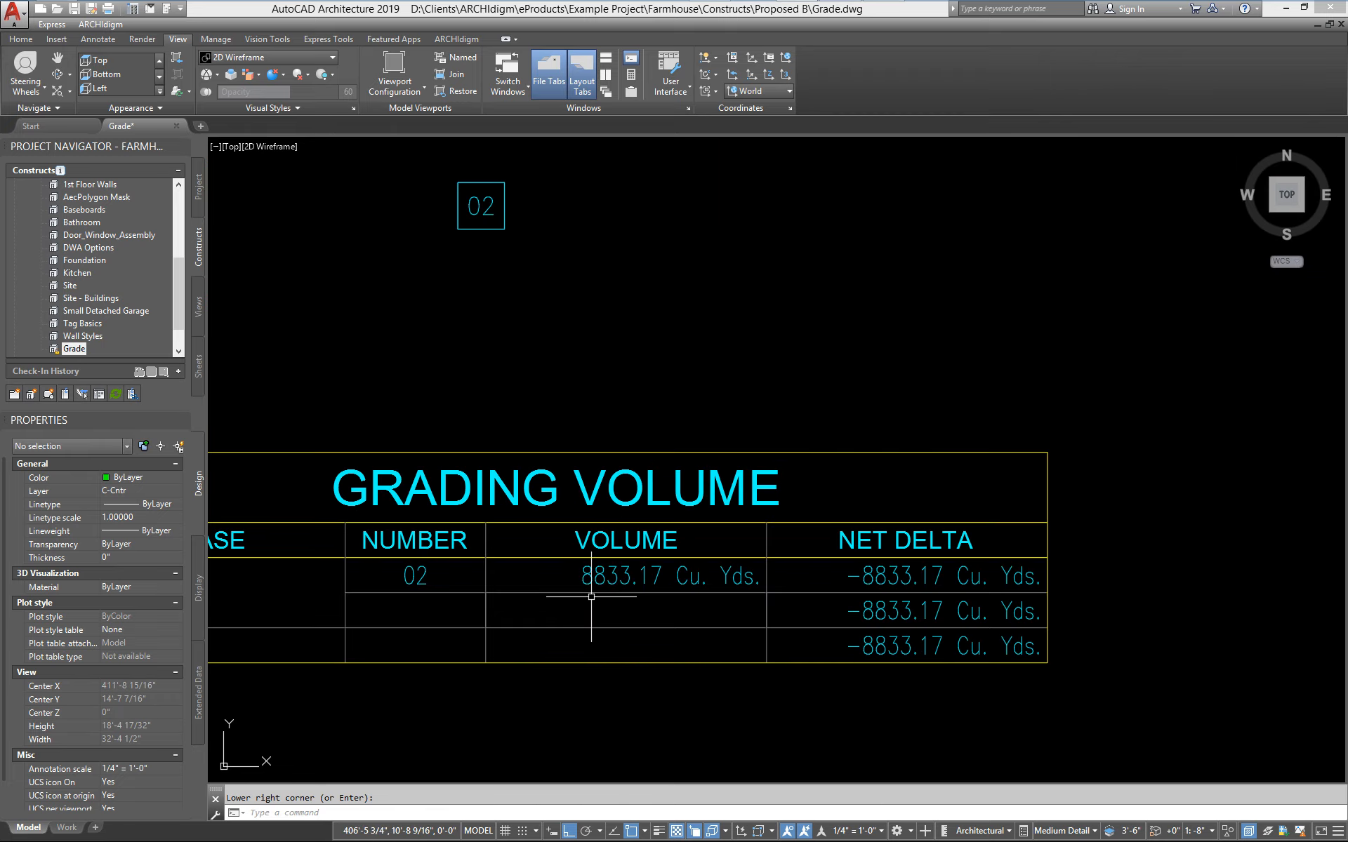
scroll(610, 572, down, 6)
scroll(743, 572, down, 1)
middle_drag(743, 571, 497, 613)
scroll(555, 608, down, 2)
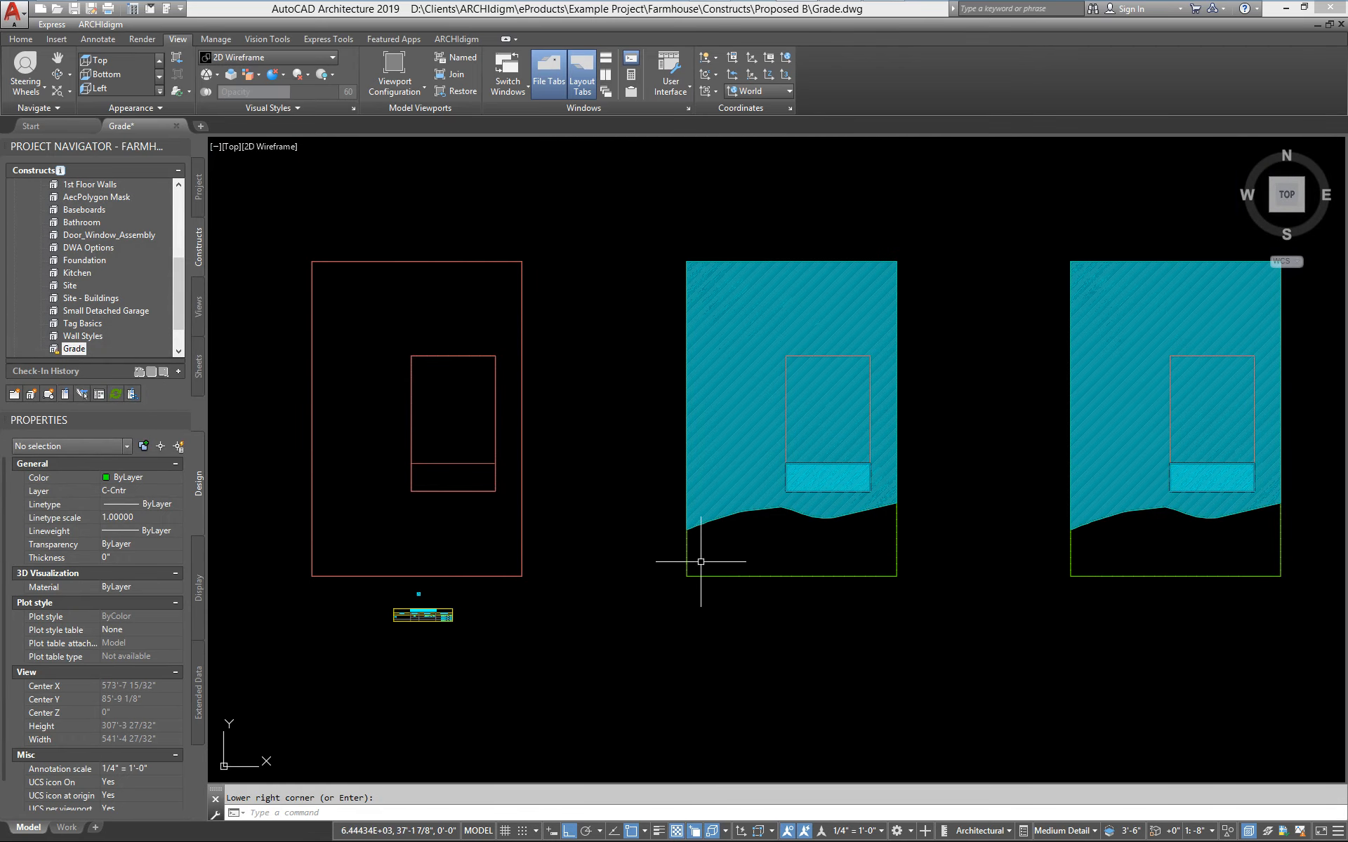
middle_drag(701, 561, 678, 534)
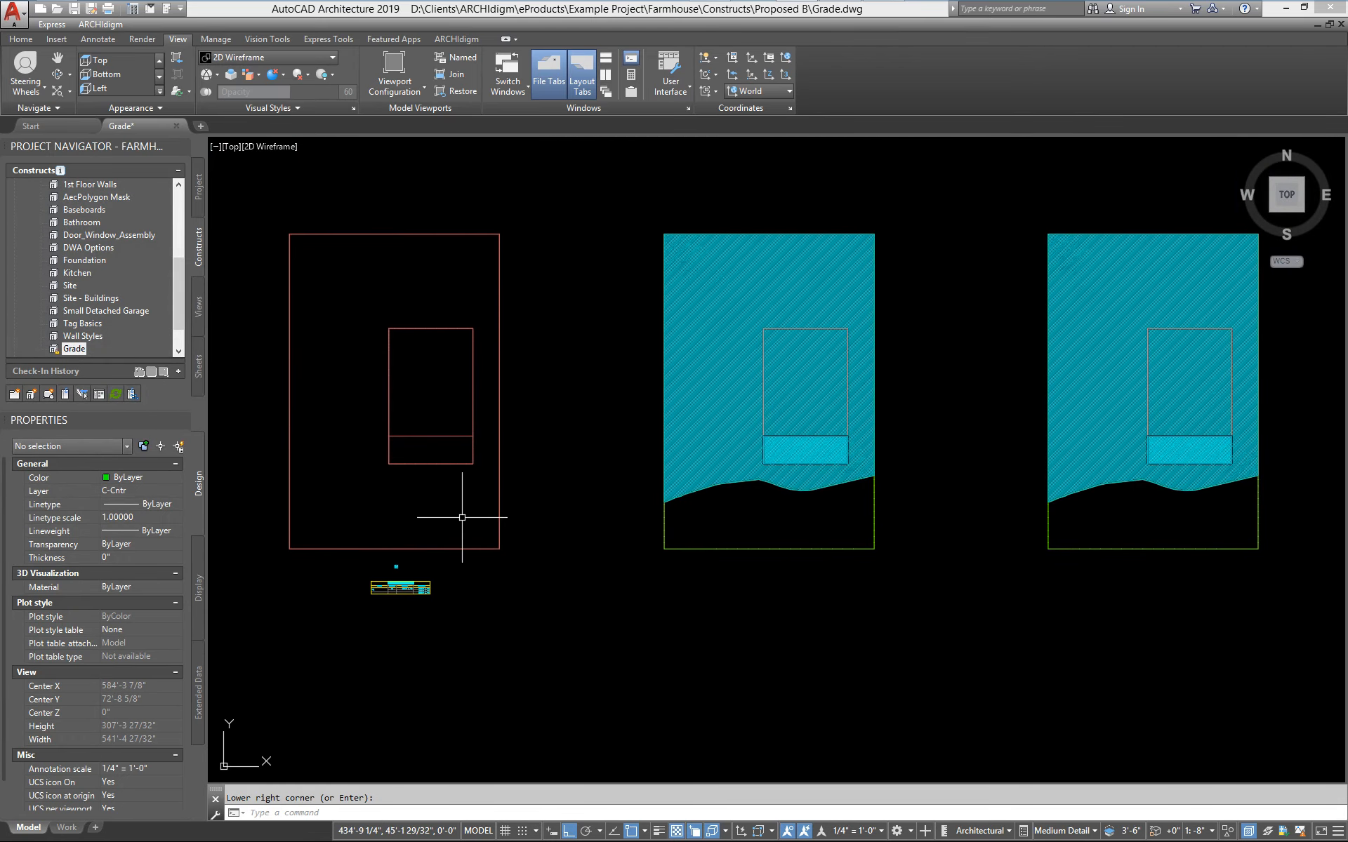
middle_drag(461, 517, 818, 445)
scroll(666, 473, down, 2)
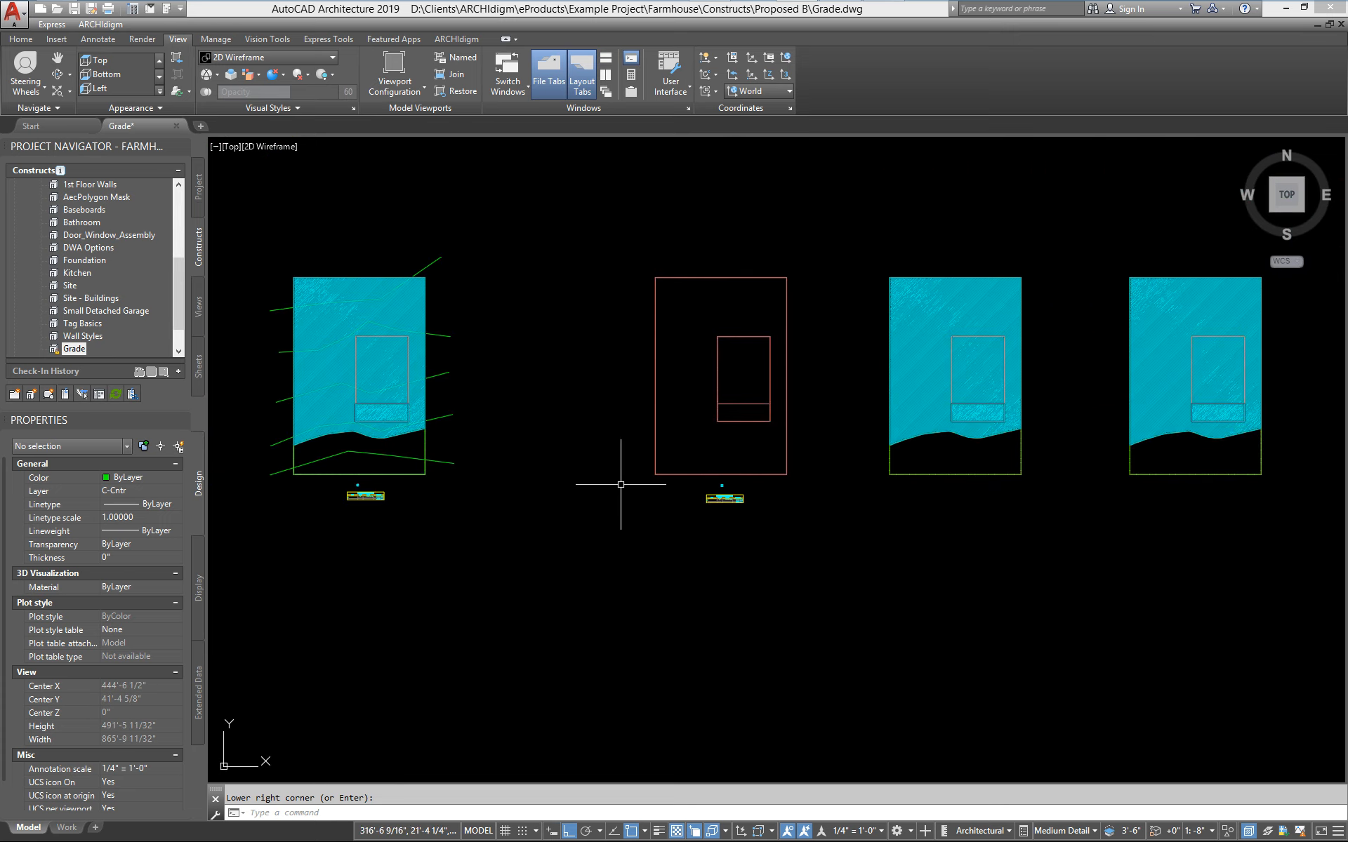
middle_drag(945, 459, 664, 472)
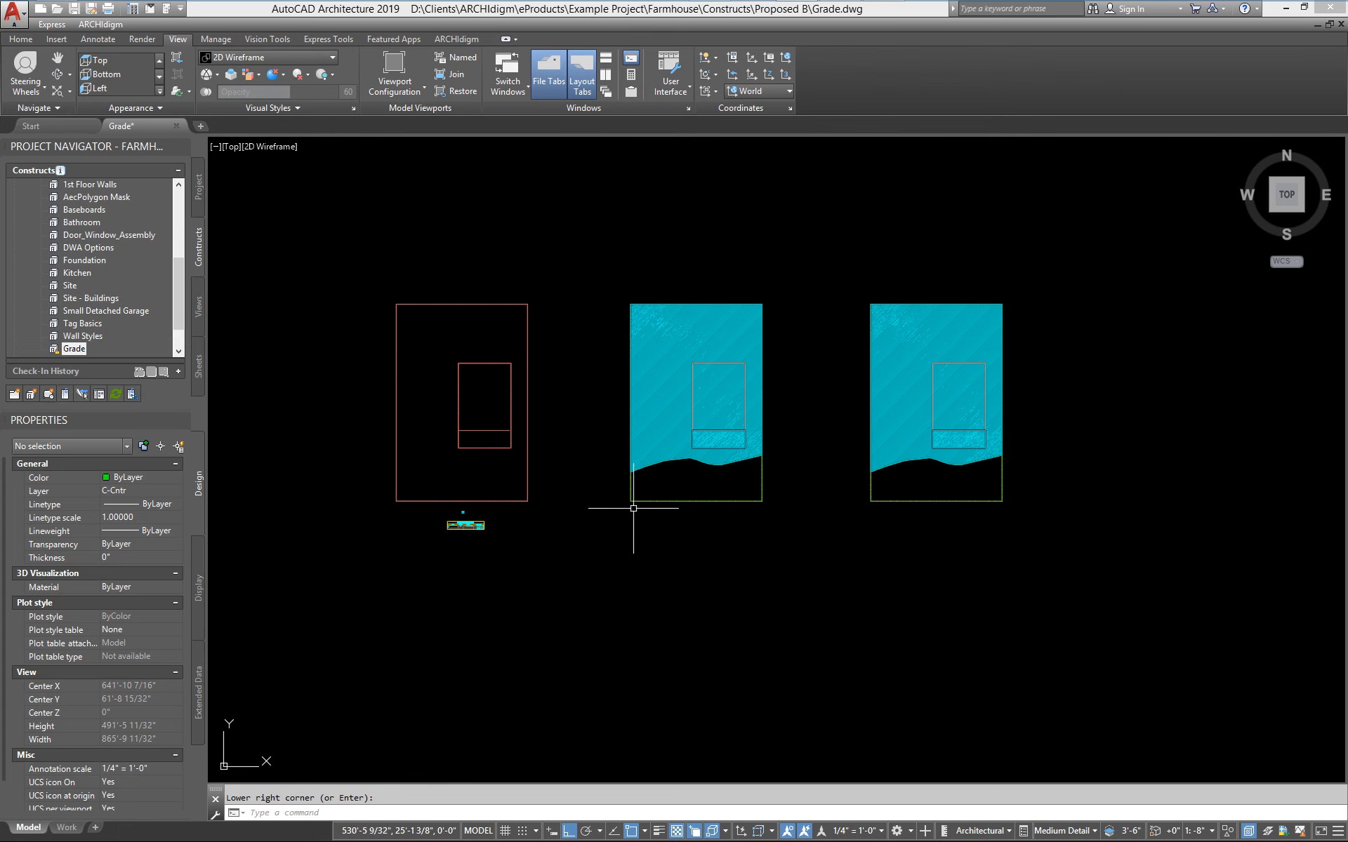
Inspect the mass group, its grading table and the two terrain copies in a 3D view
shift+middle_drag(671, 557, 710, 512)
middle_drag(793, 545, 737, 505)
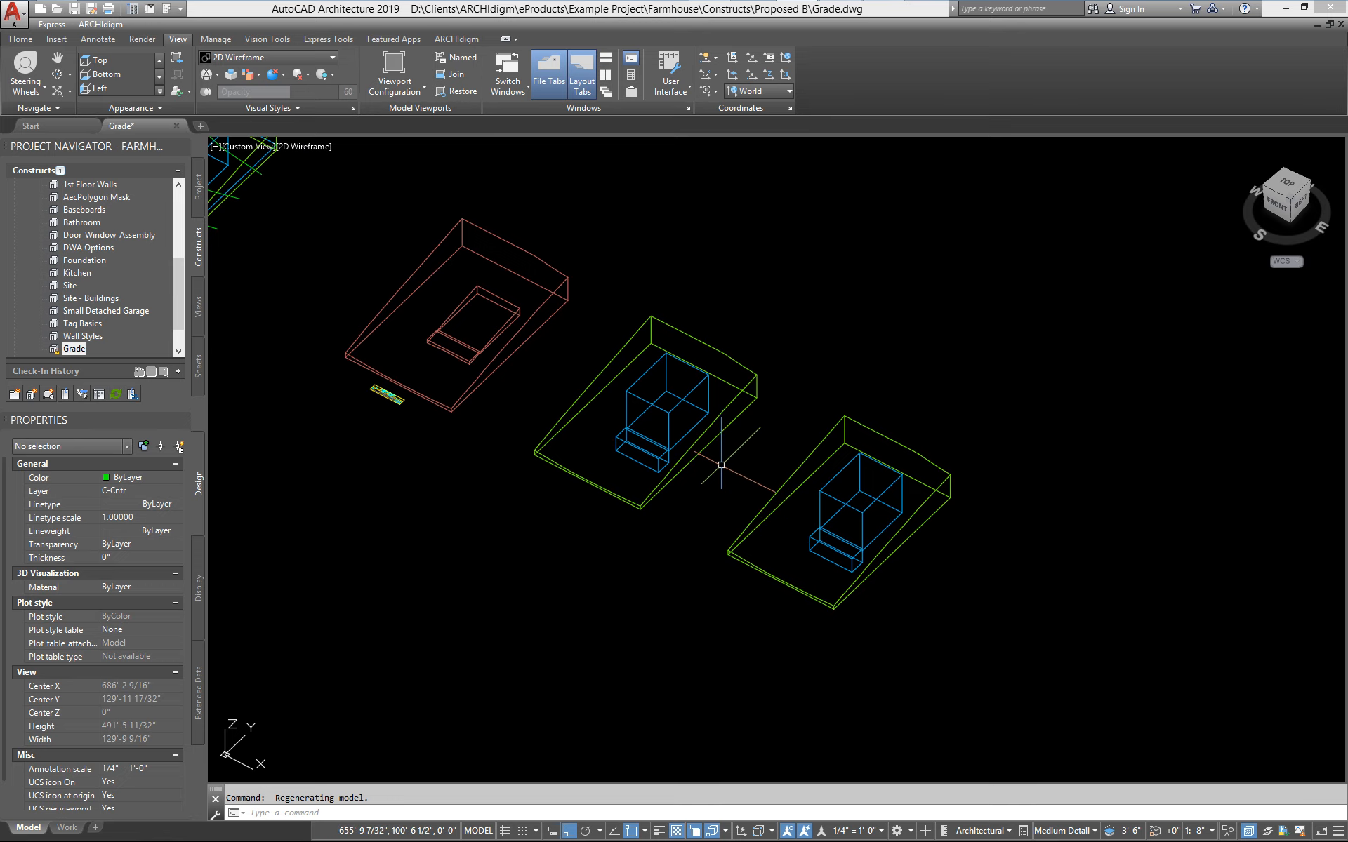
middle_drag(713, 466, 777, 475)
scroll(449, 382, up, 6)
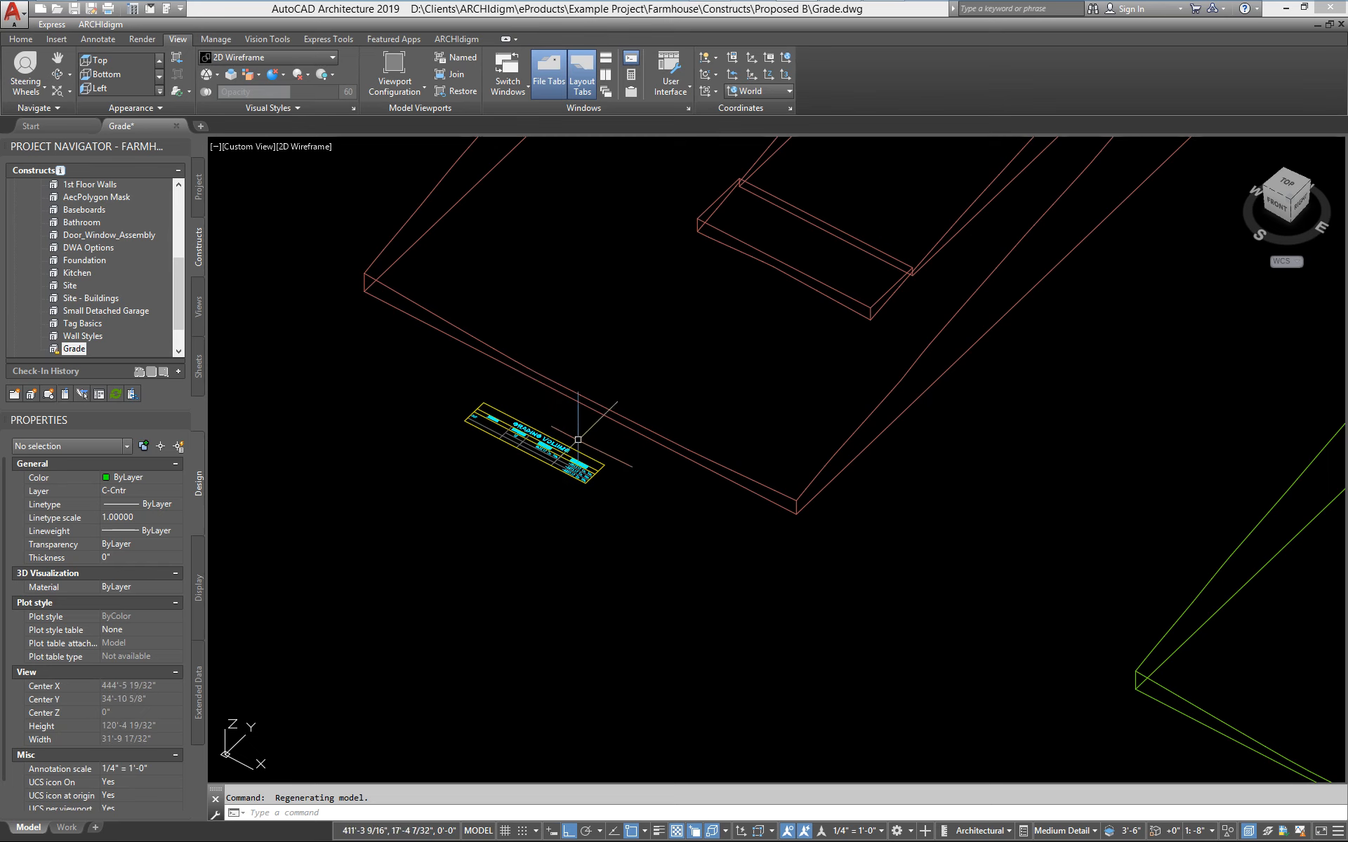
scroll(555, 476, up, 6)
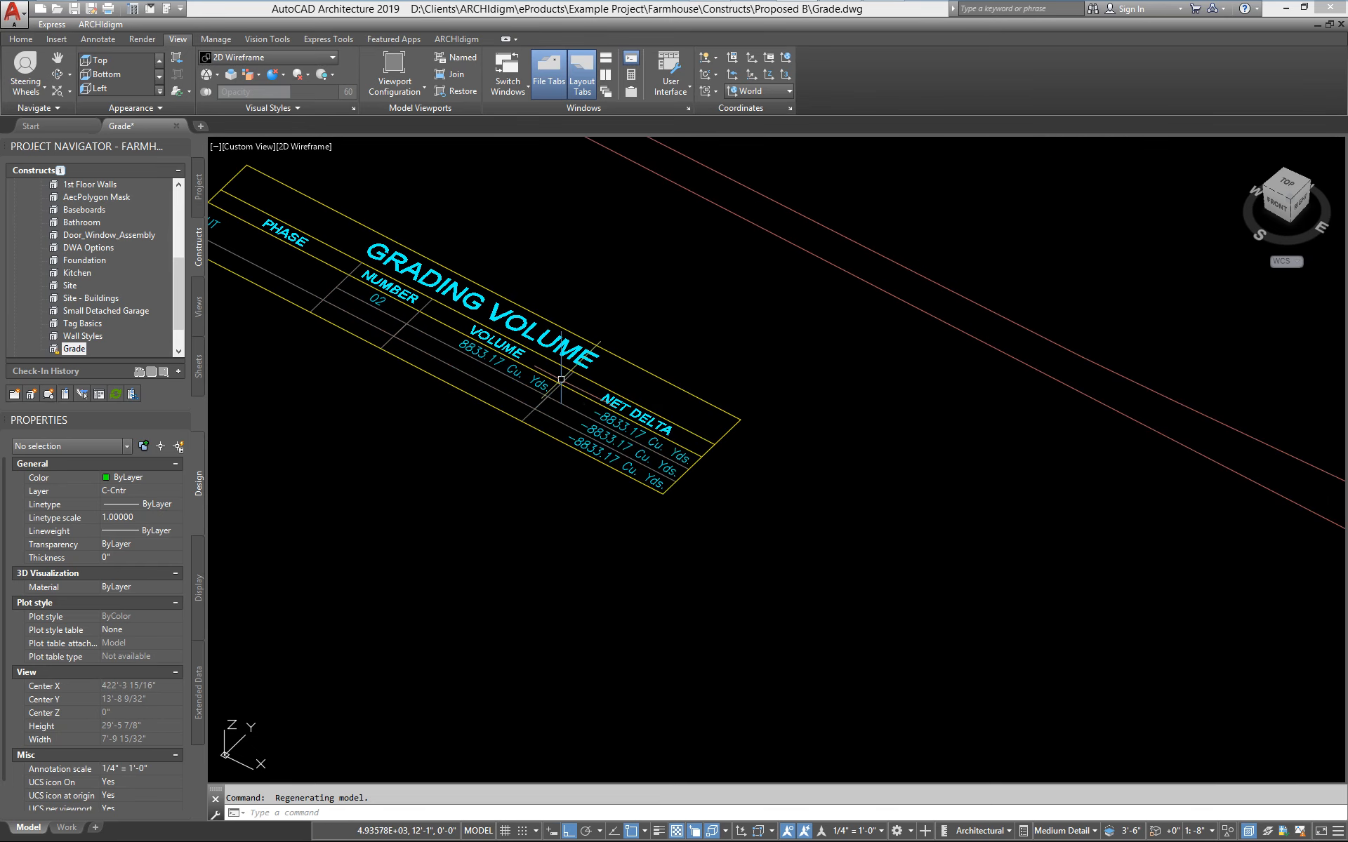
scroll(647, 392, down, 4)
scroll(667, 410, down, 4)
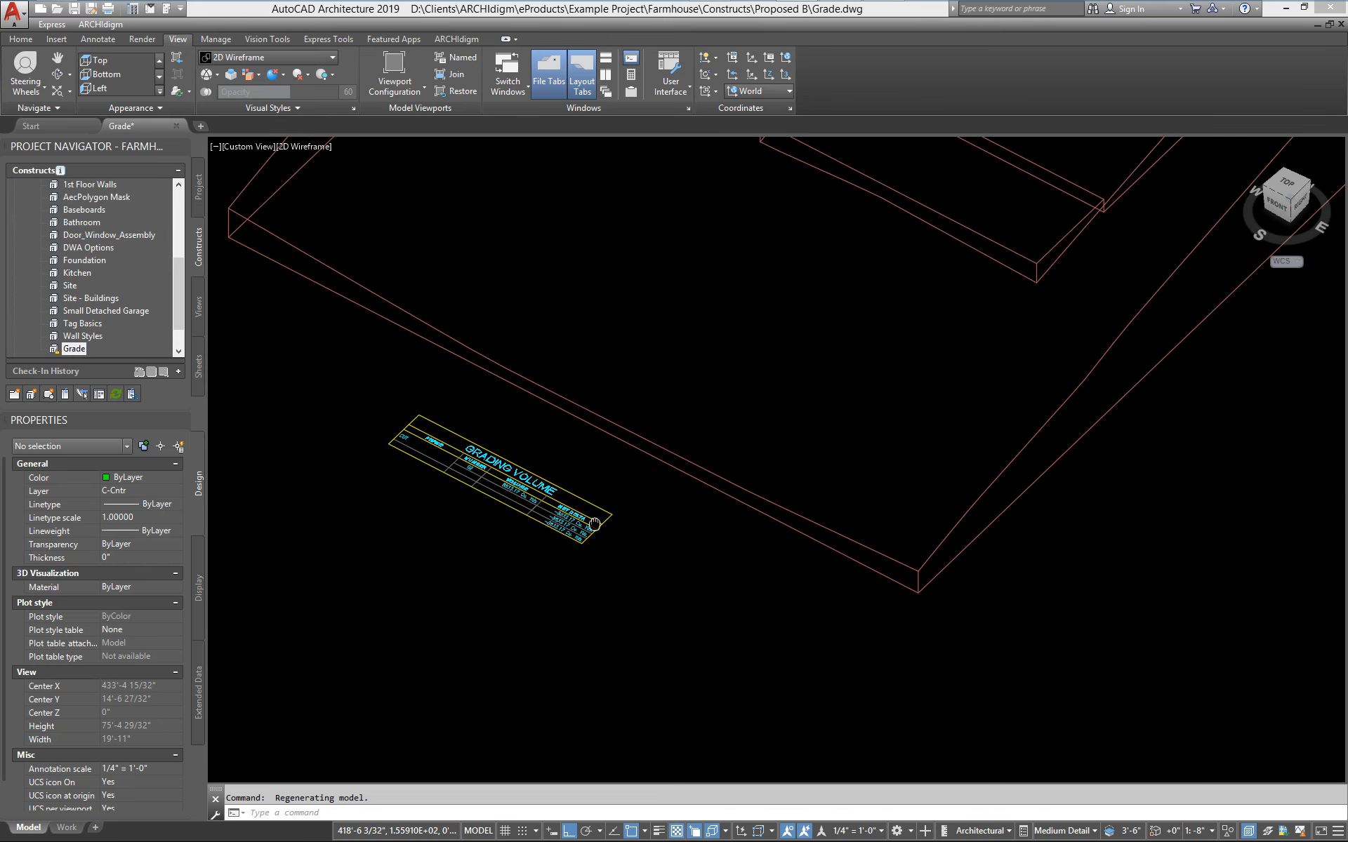
middle_drag(256, 421, 927, 589)
scroll(669, 400, down, 1)
mouse_move(1082, 570)
middle_down()
mouse_move(808, 493)
mouse_move(671, 476)
middle_up()
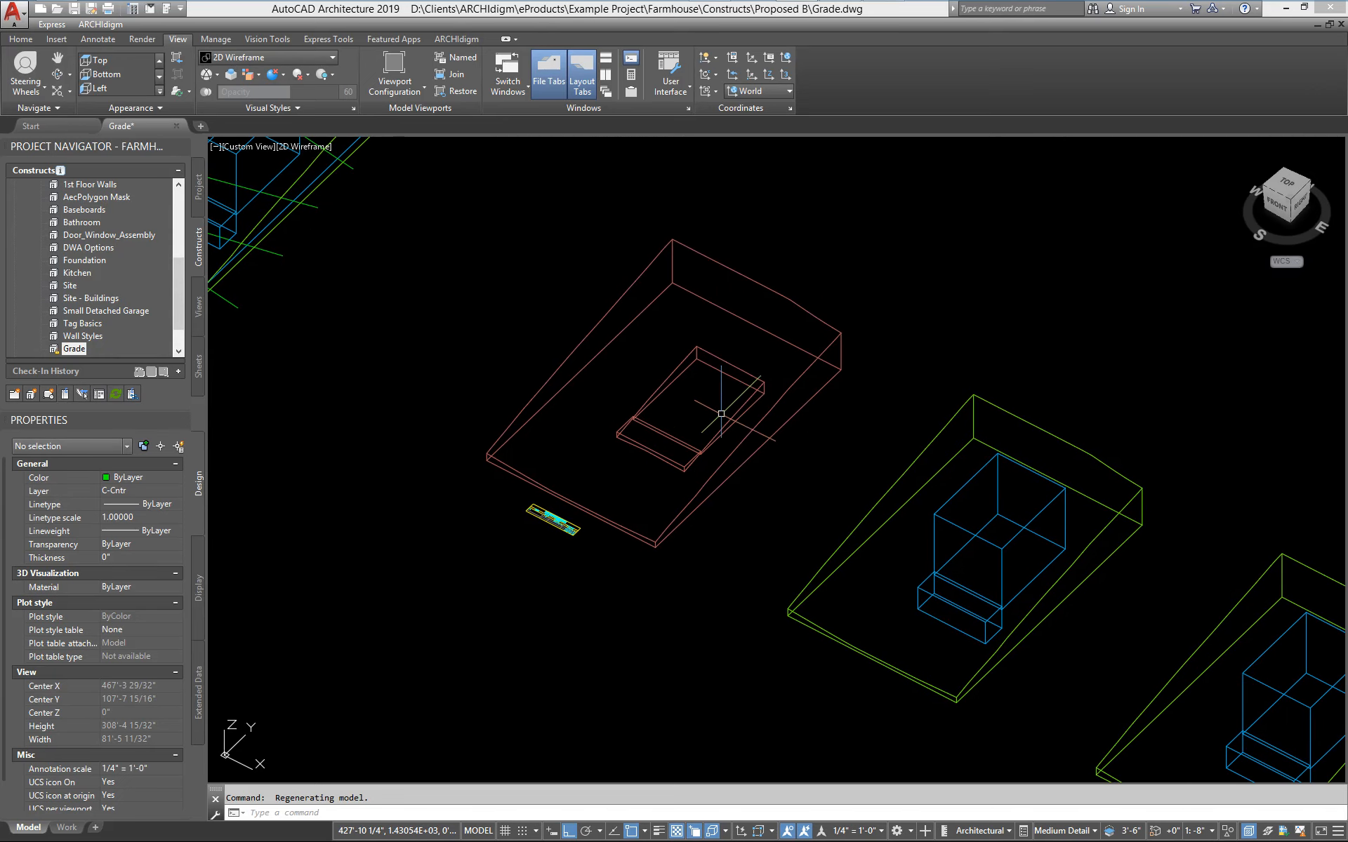
scroll(681, 468, up, 2)
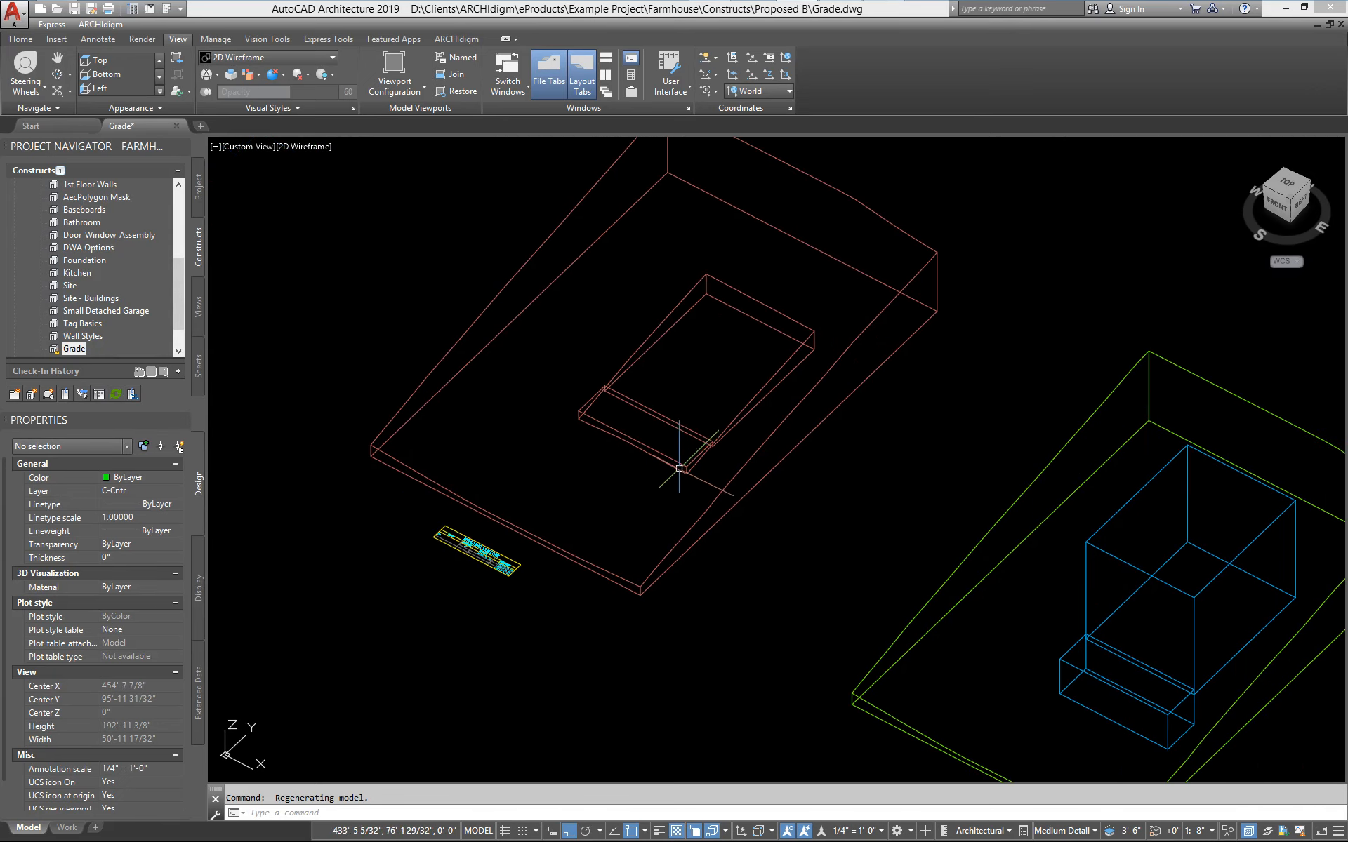
scroll(755, 529, down, 2)
middle_drag(772, 579, 496, 434)
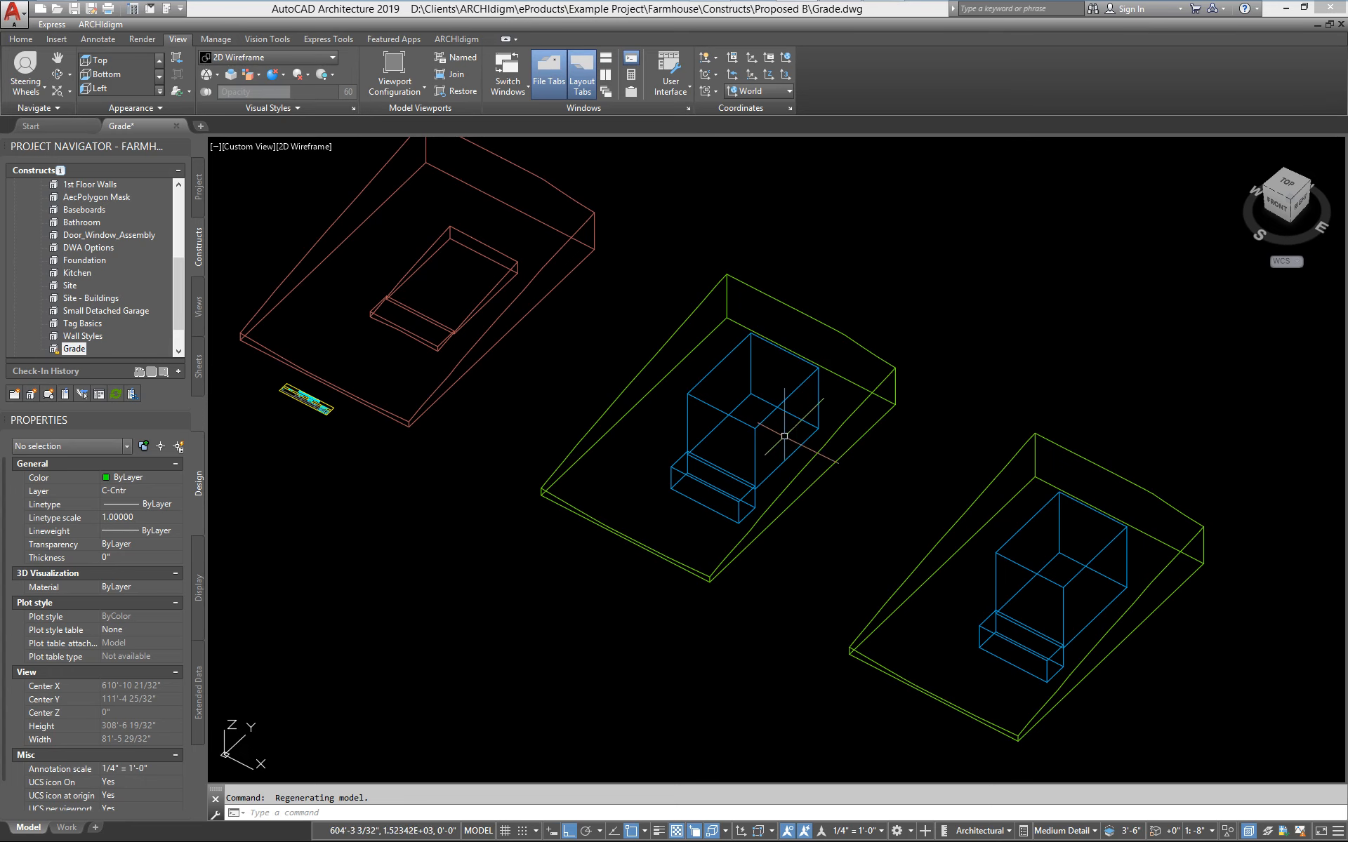
Delete the small low box in front of the large box in the terrain copy nearest the mass group
click(808, 538)
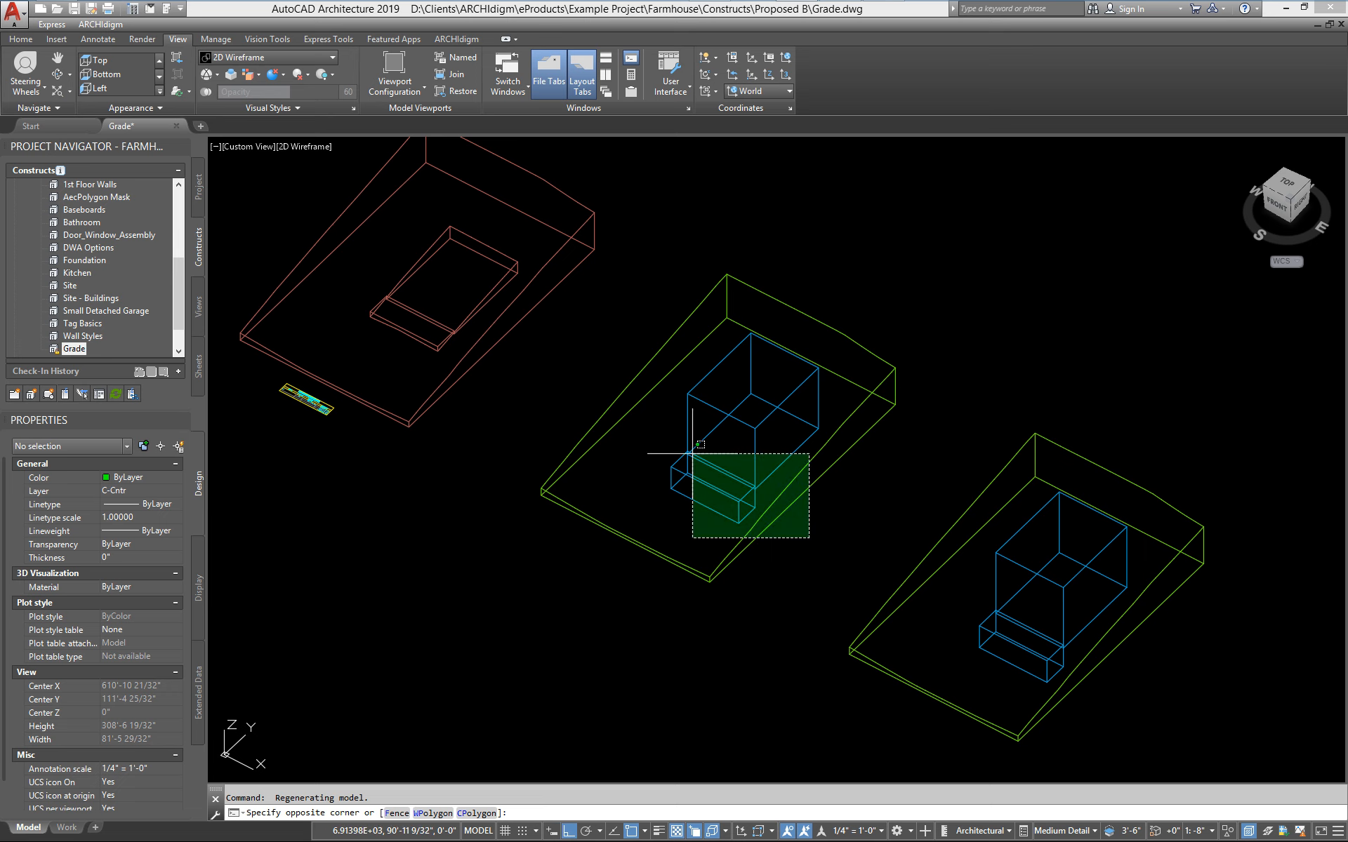
click(816, 563)
scroll(769, 453, up, 2)
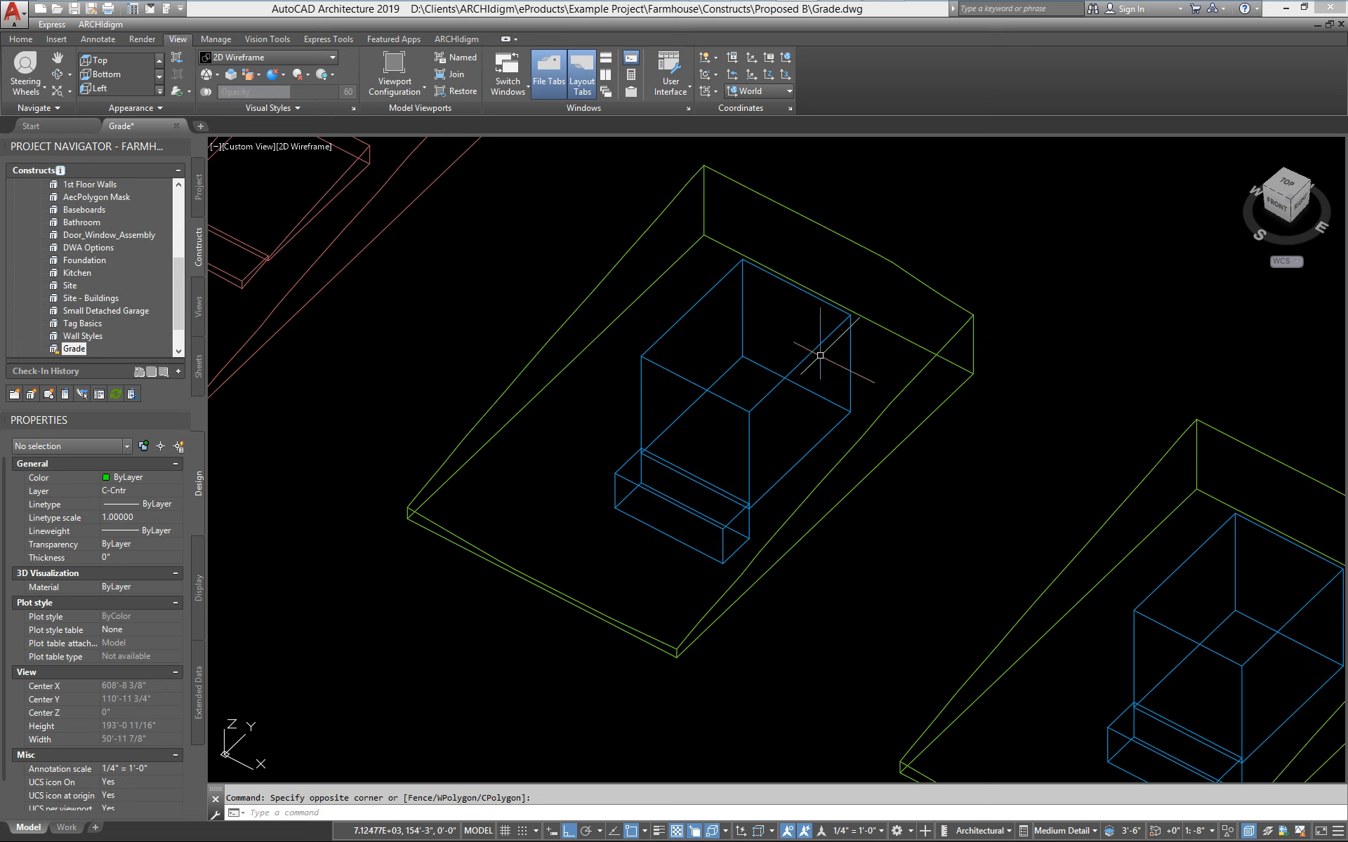
mouse_move(706, 612)
middle_down()
mouse_move(701, 518)
mouse_move(664, 525)
middle_up()
click(678, 467)
key(Delete)
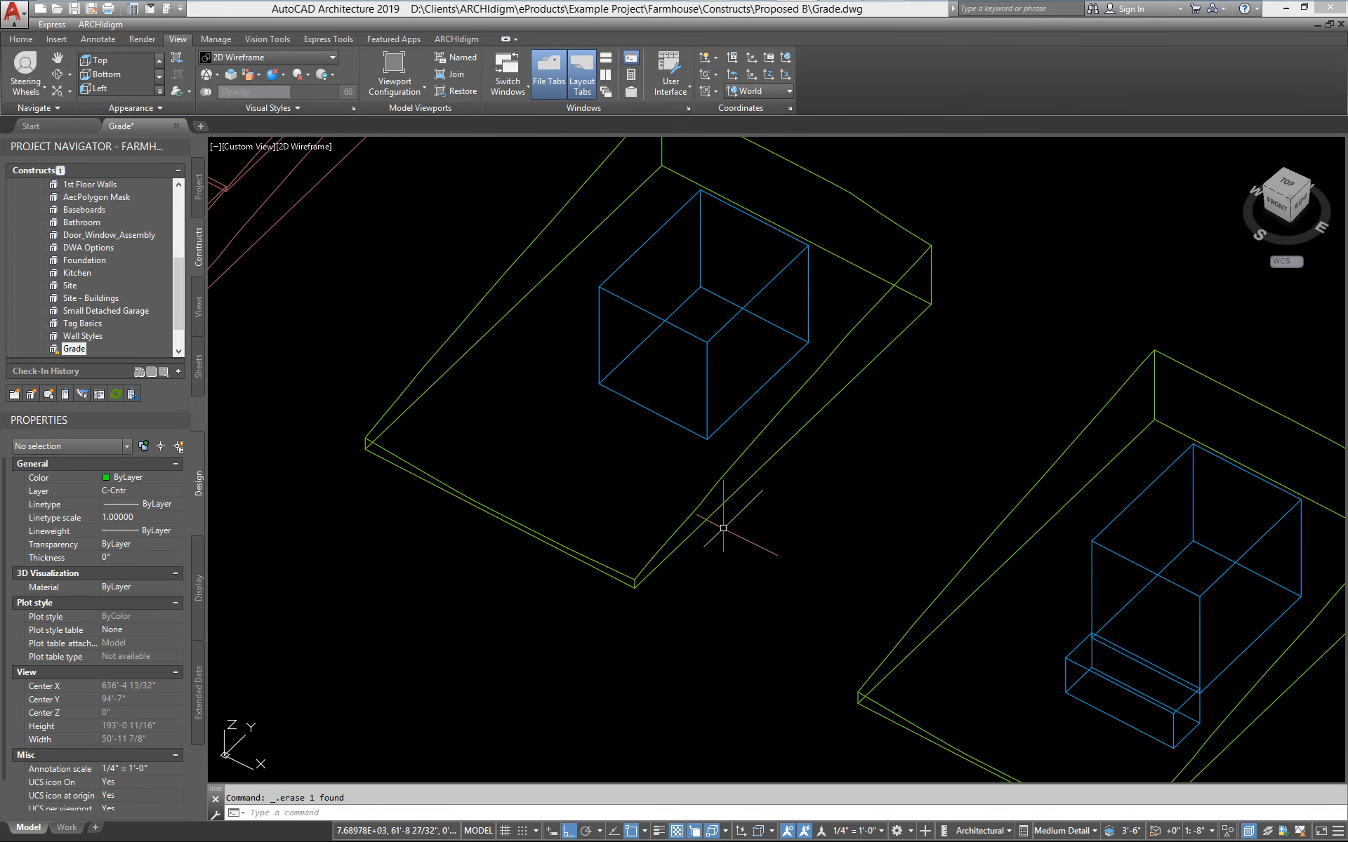
Insert a Mass Group from the Content Browser, attaching the draped terrain of the middle copy and placing it at the terrain's front corner
scroll(689, 511, down, 2)
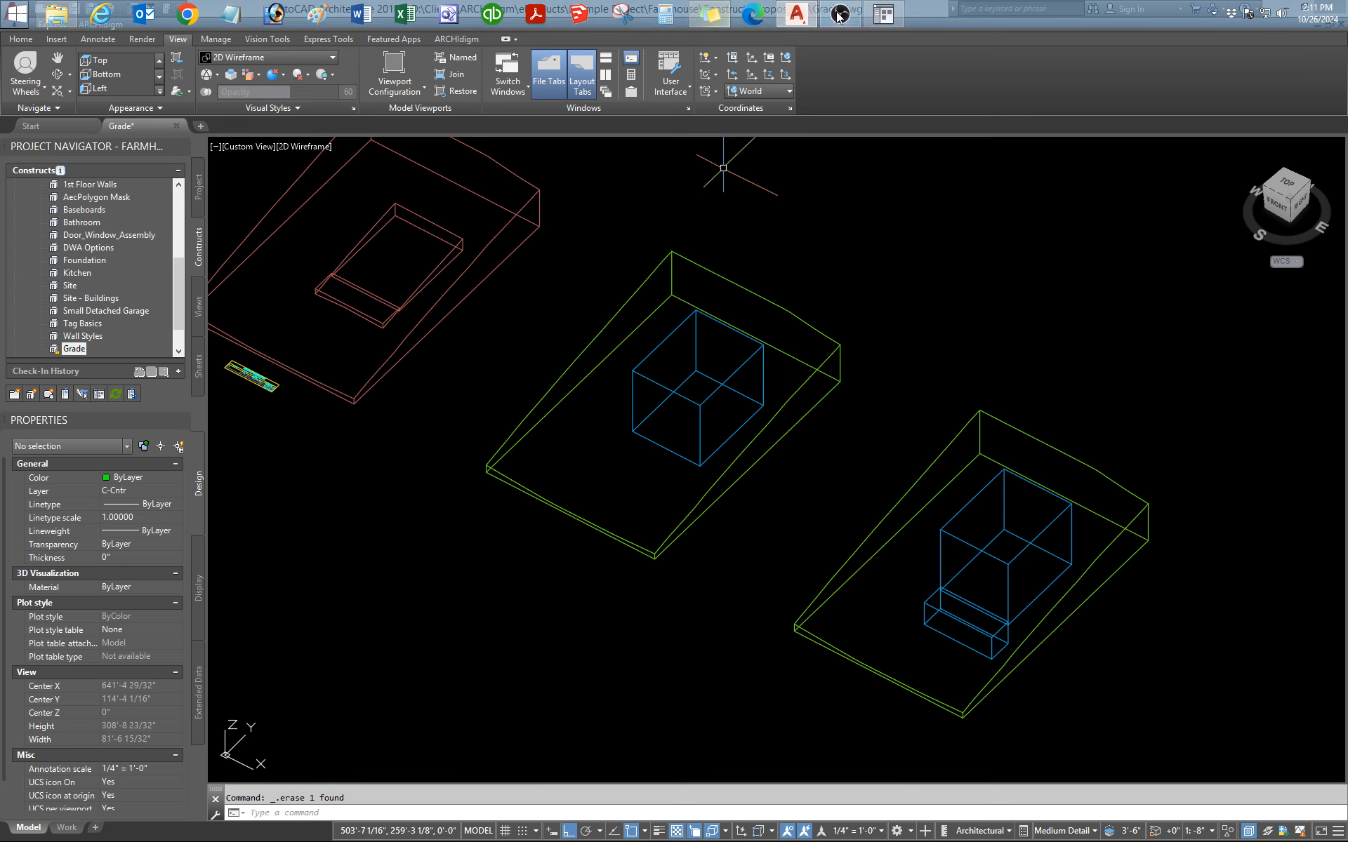
click(877, 20)
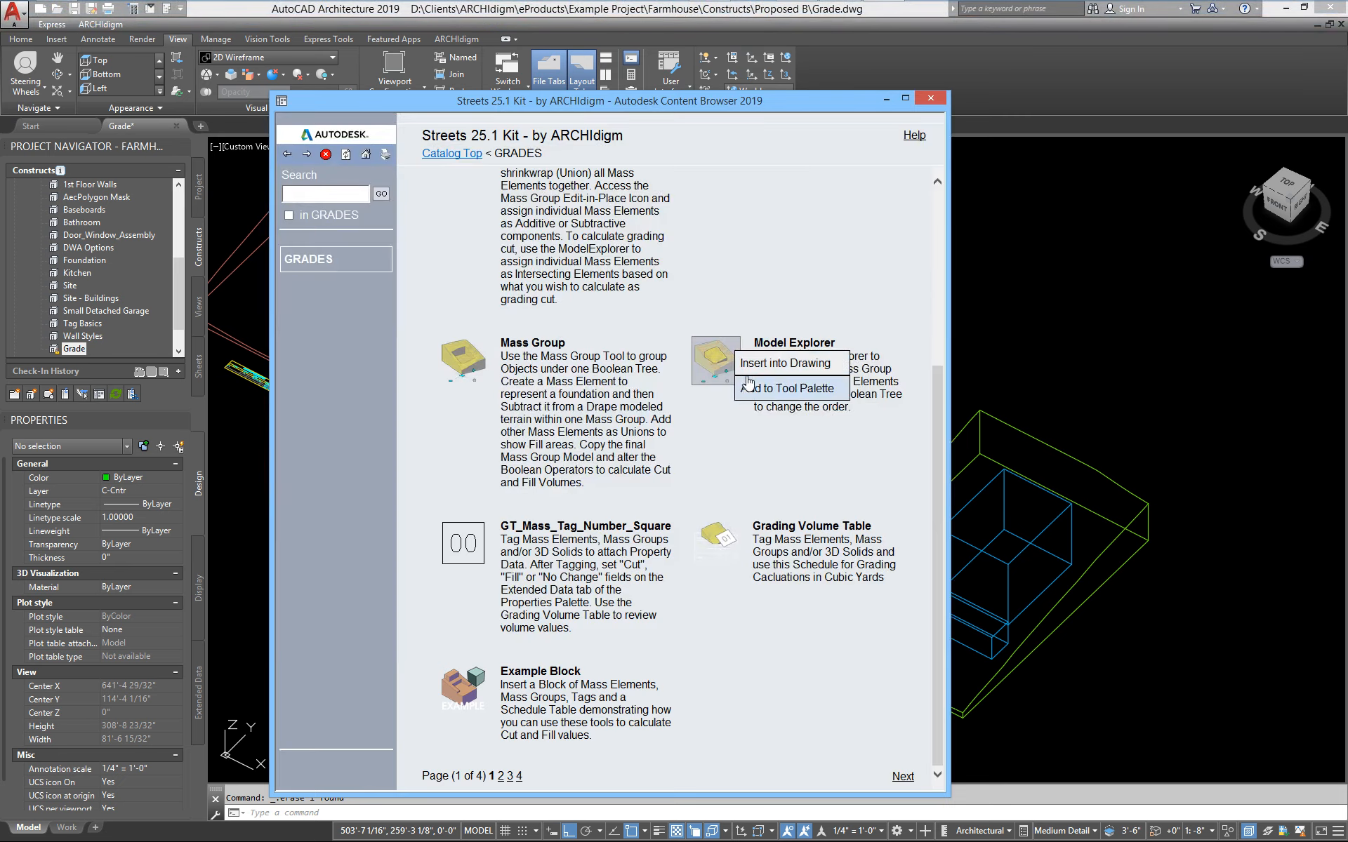
right_click(483, 352)
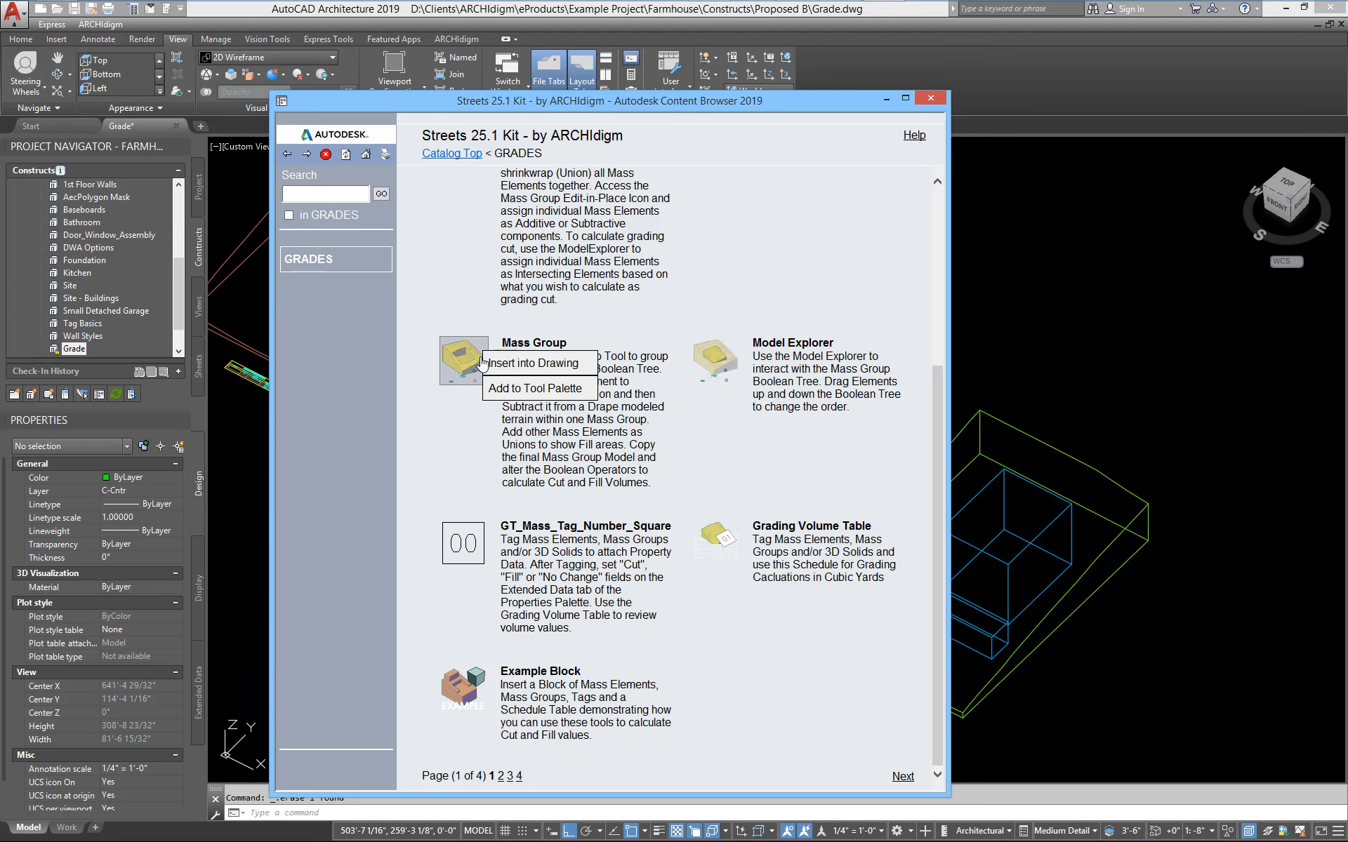
click(503, 366)
click(655, 550)
scroll(646, 551, up, 5)
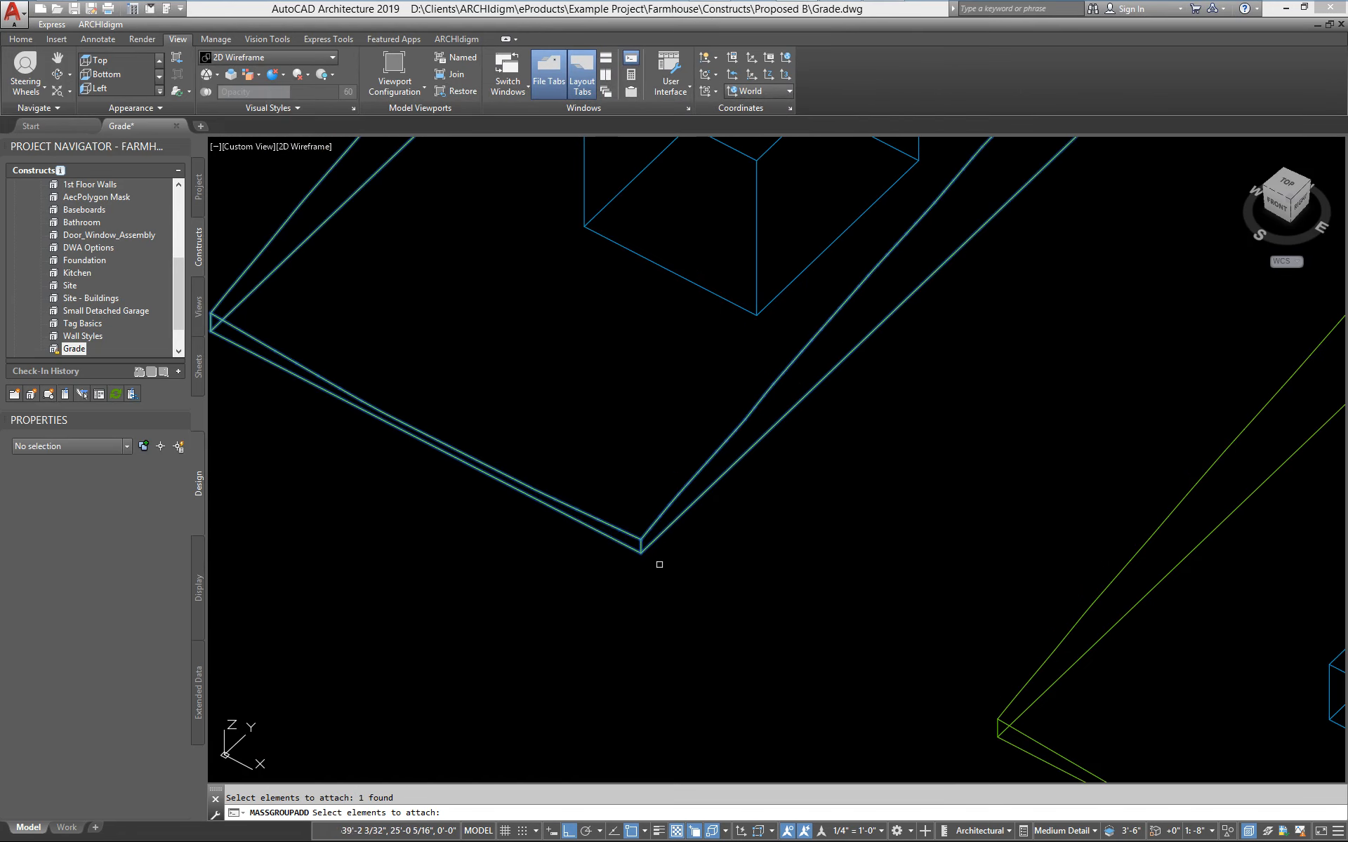
key(Return)
click(641, 552)
scroll(713, 581, down, 5)
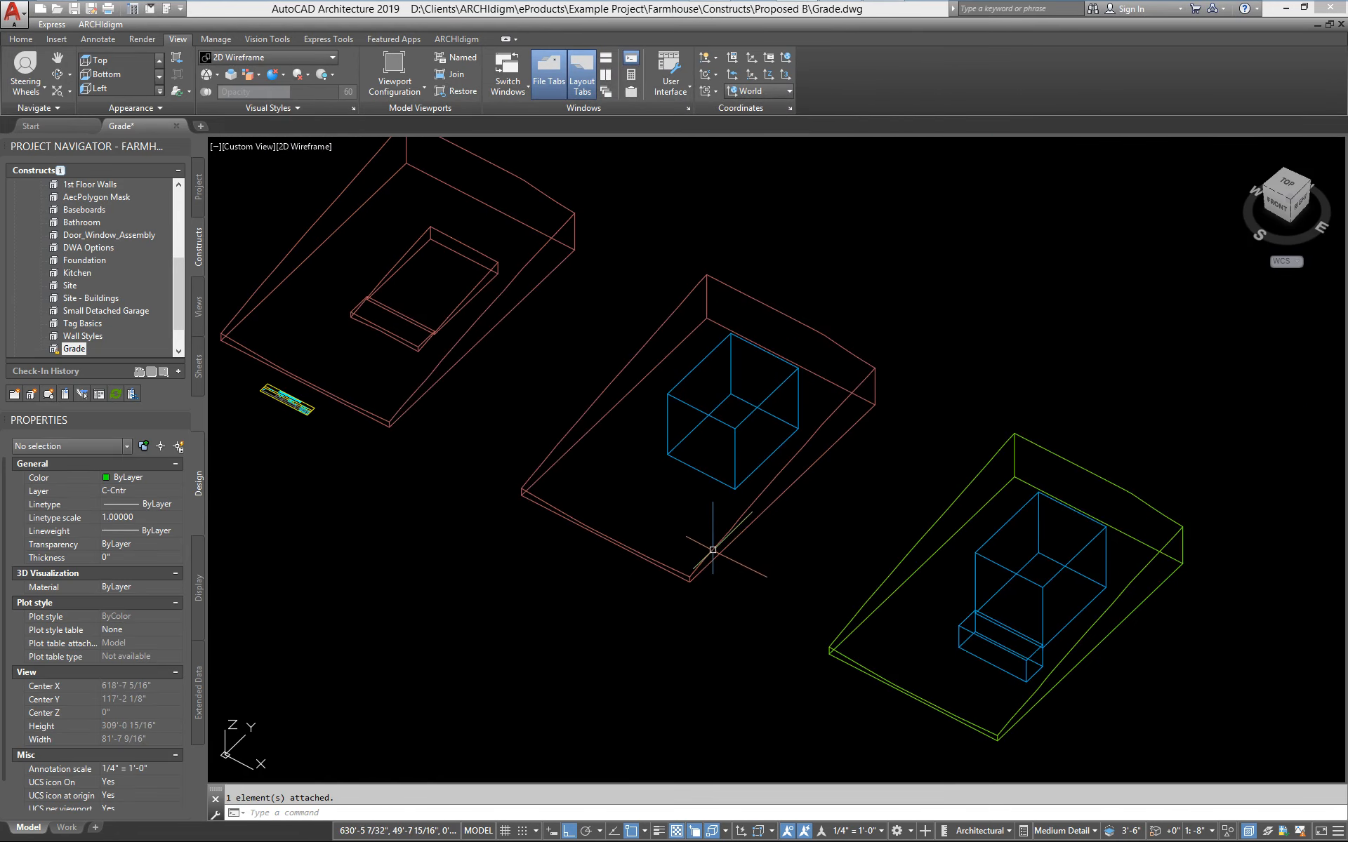
Attach the large box on the middle terrain copy to its new mass group
click(709, 551)
click(712, 559)
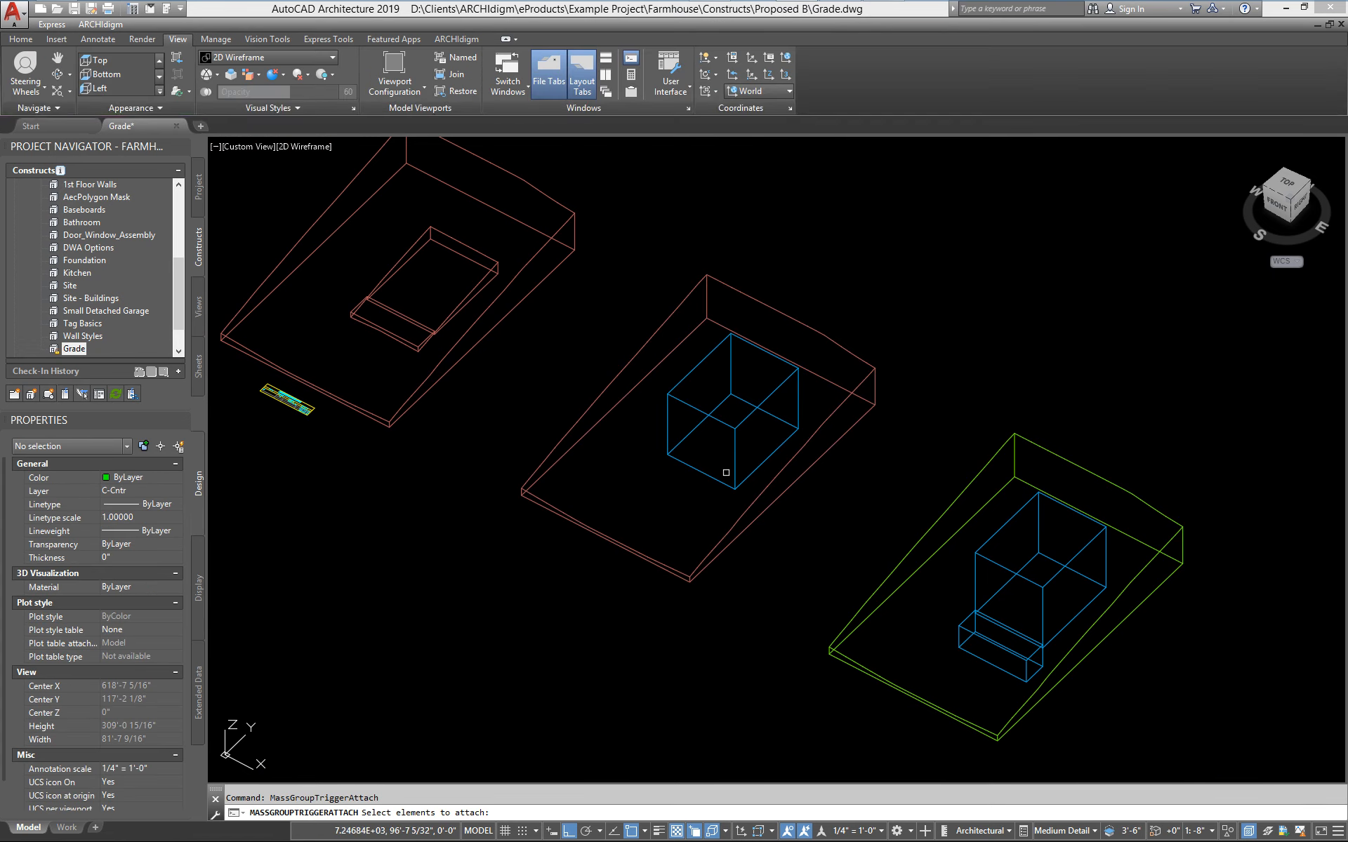
click(718, 480)
key(Return)
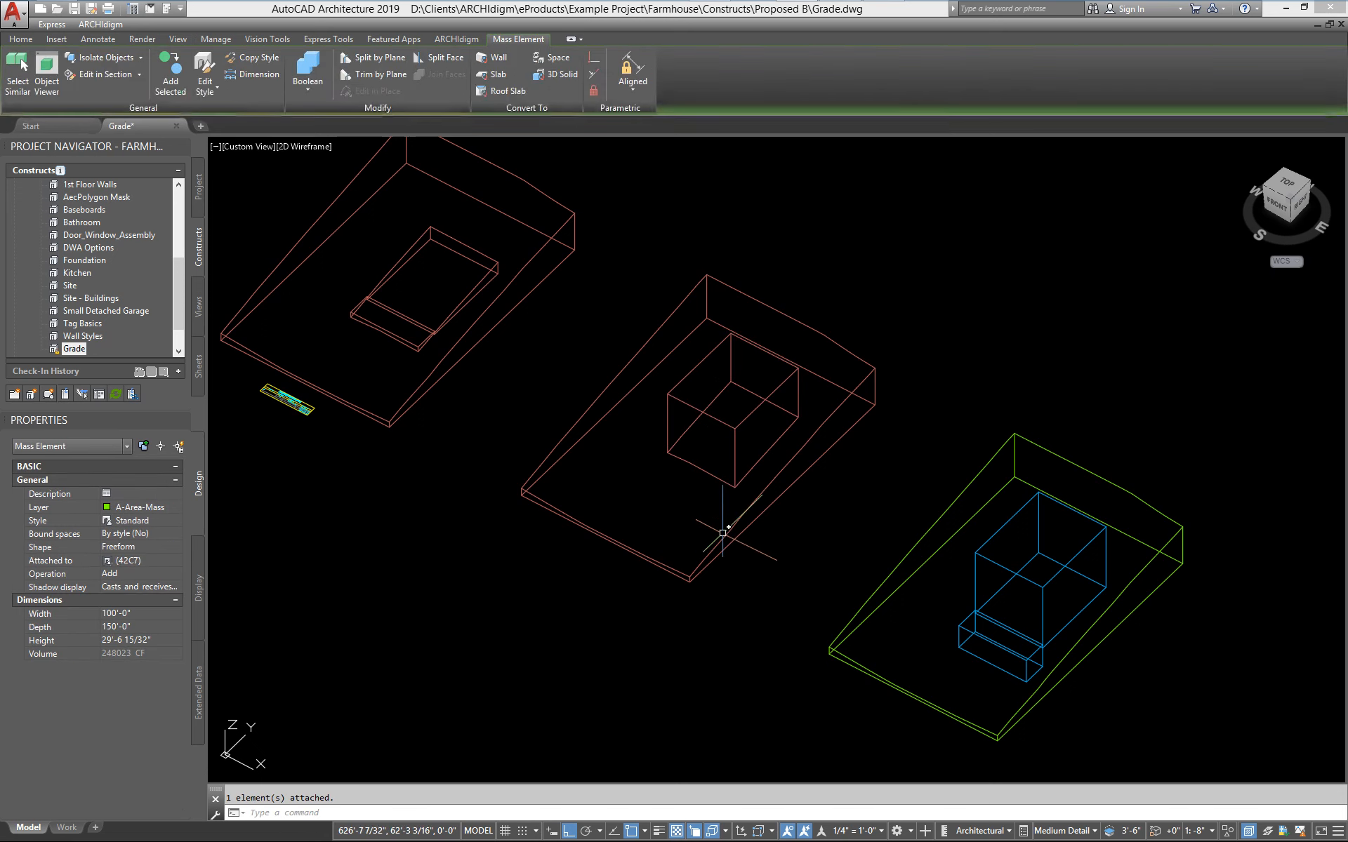
click(668, 552)
right_click(665, 505)
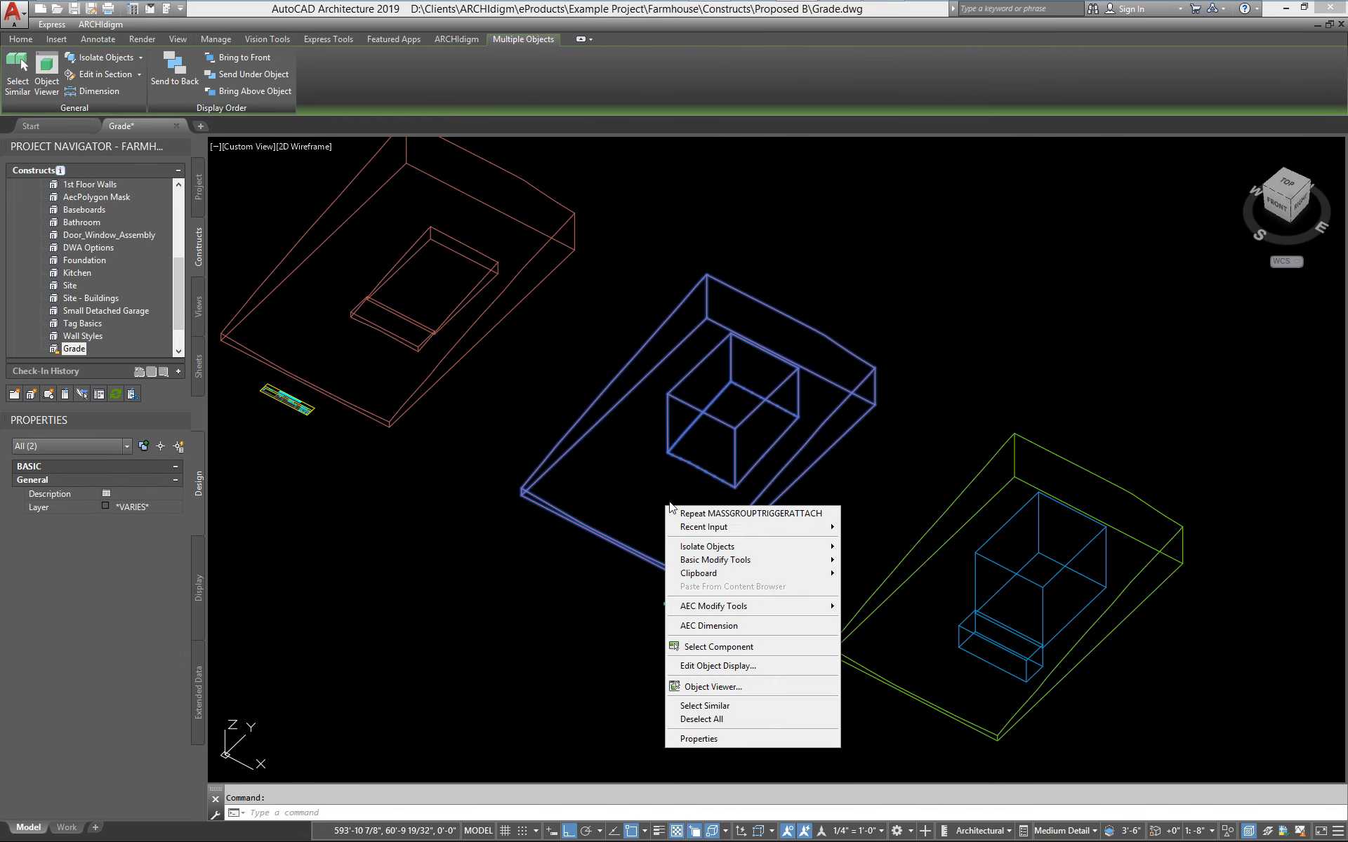
key(Escape)
key(Escape)
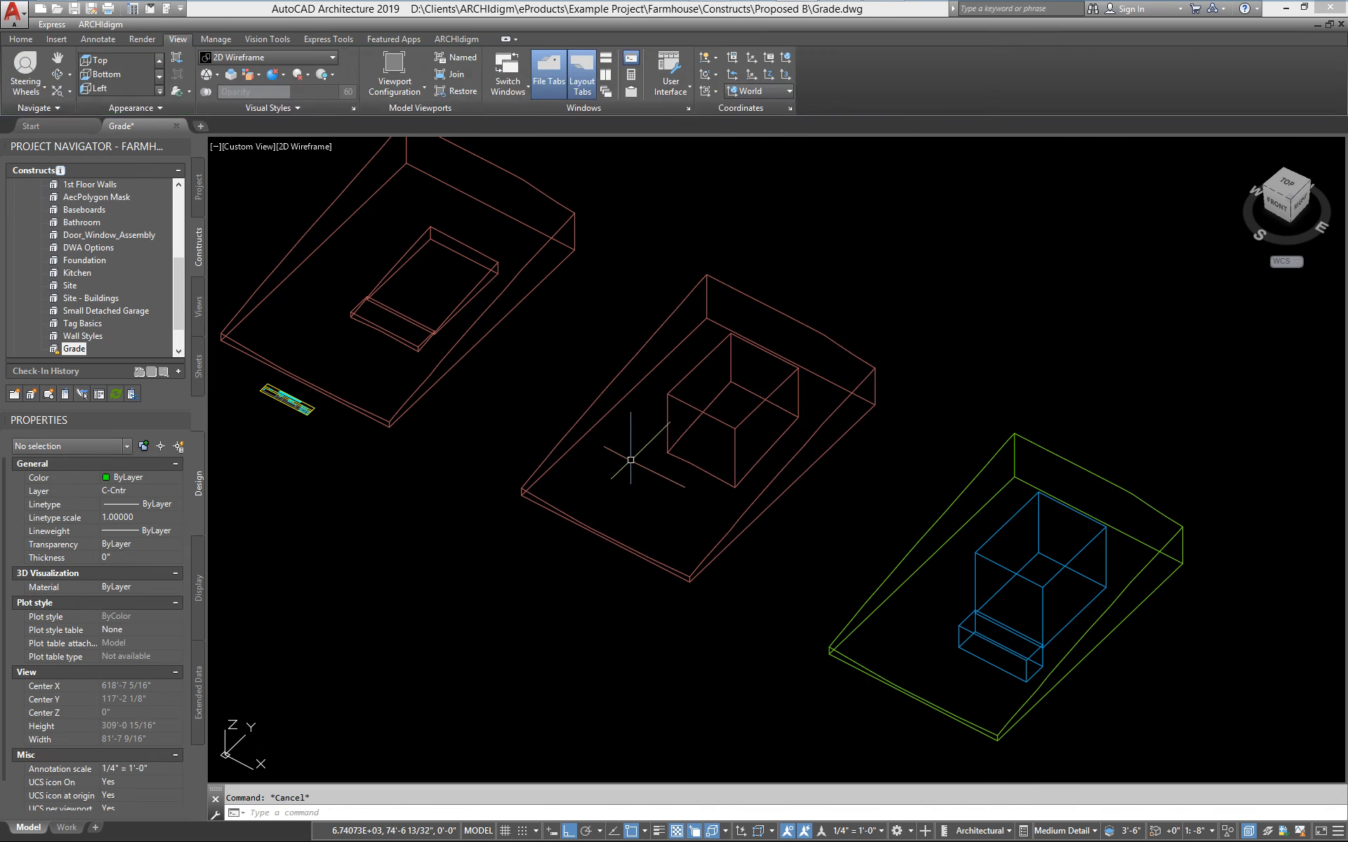
Show the middle mass group in the Model Explorer, rename it Cut and expand its elements
click(617, 487)
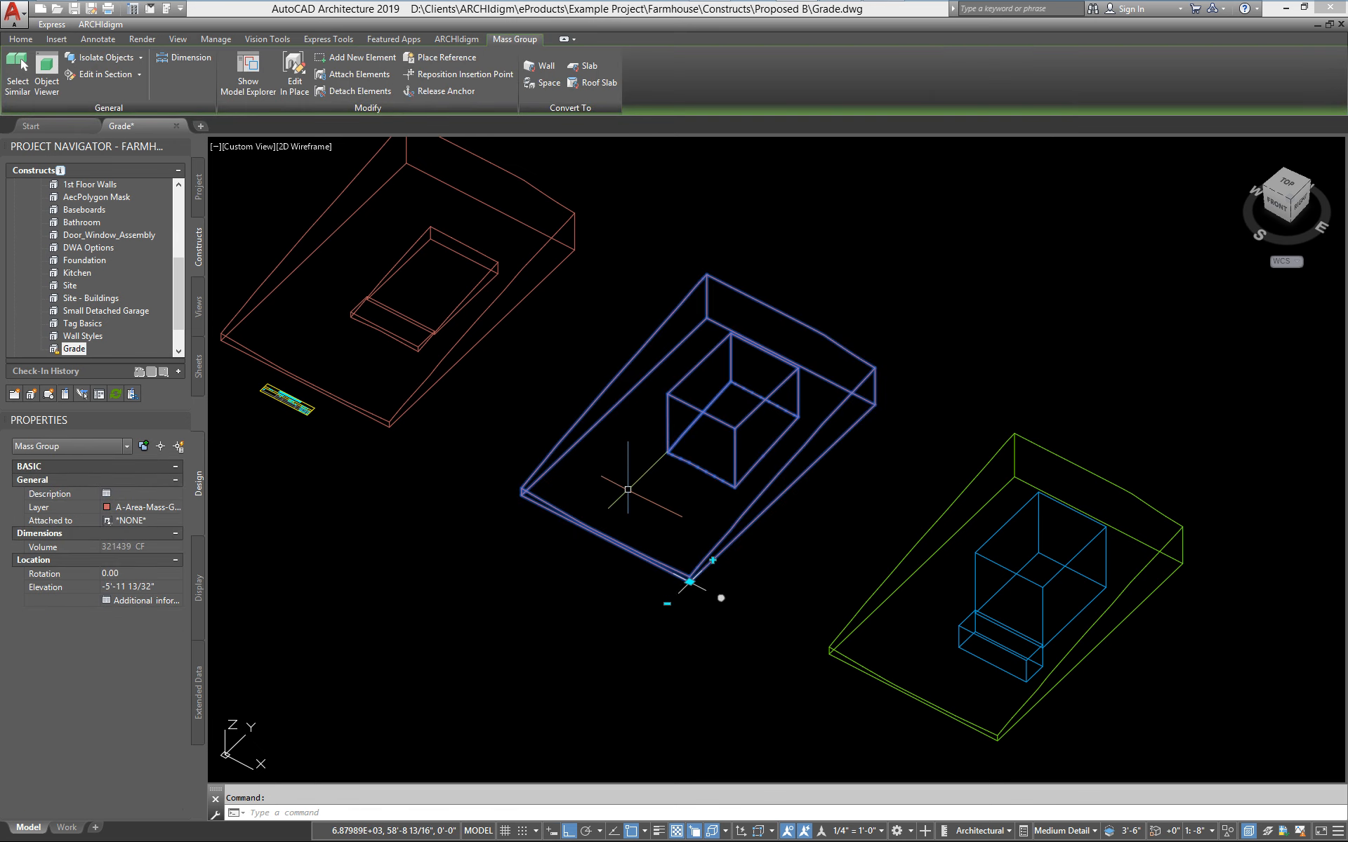
right_click(625, 495)
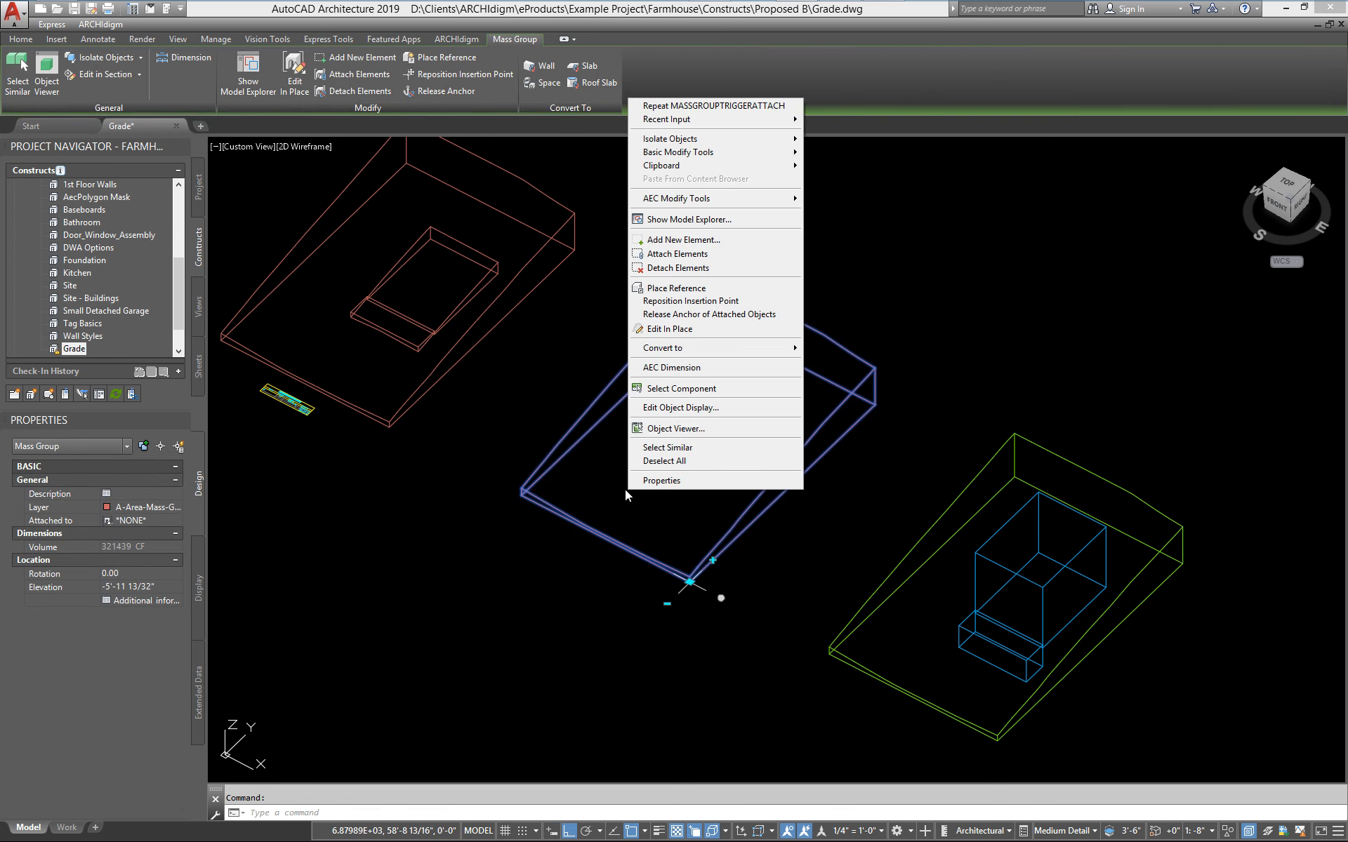
click(707, 228)
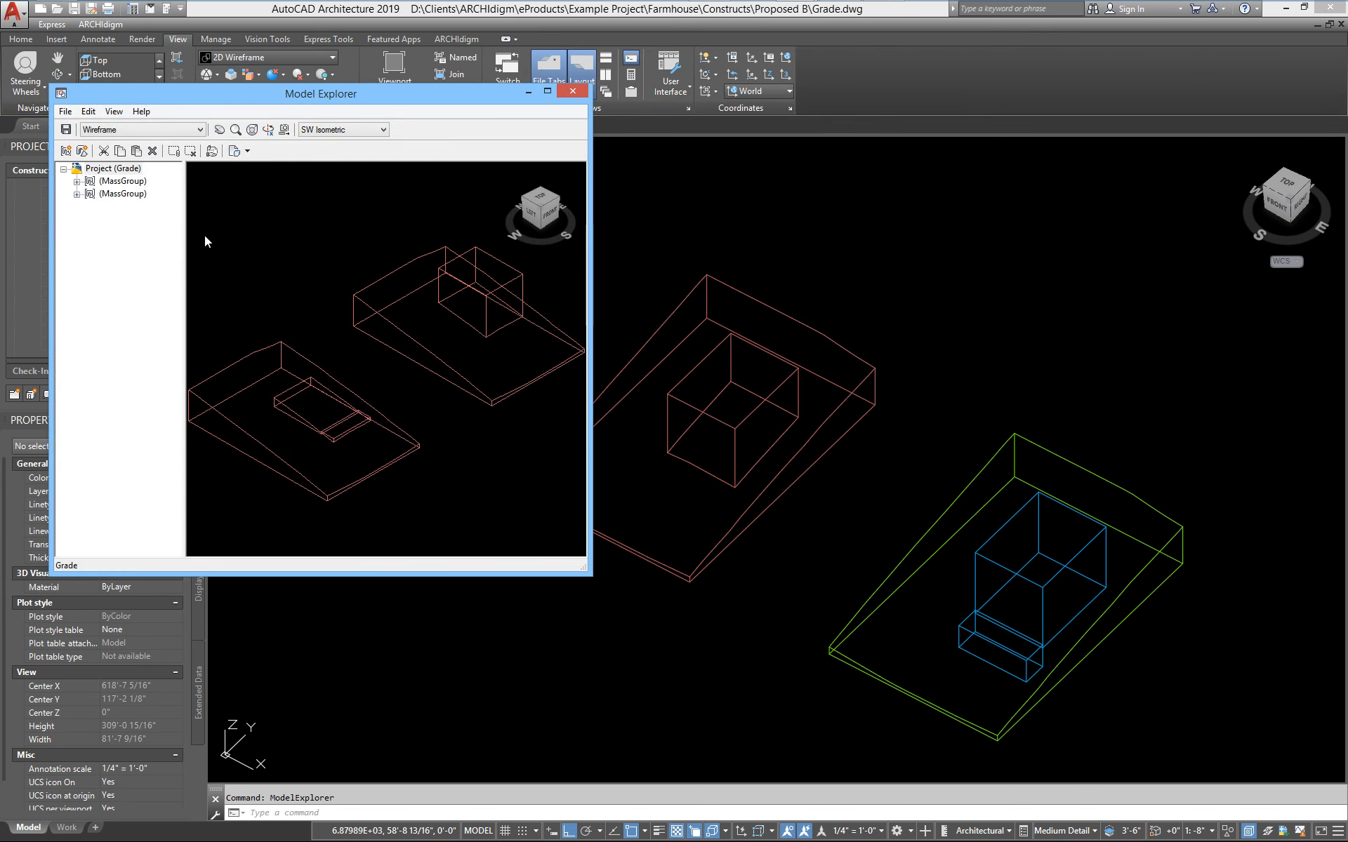
click(120, 194)
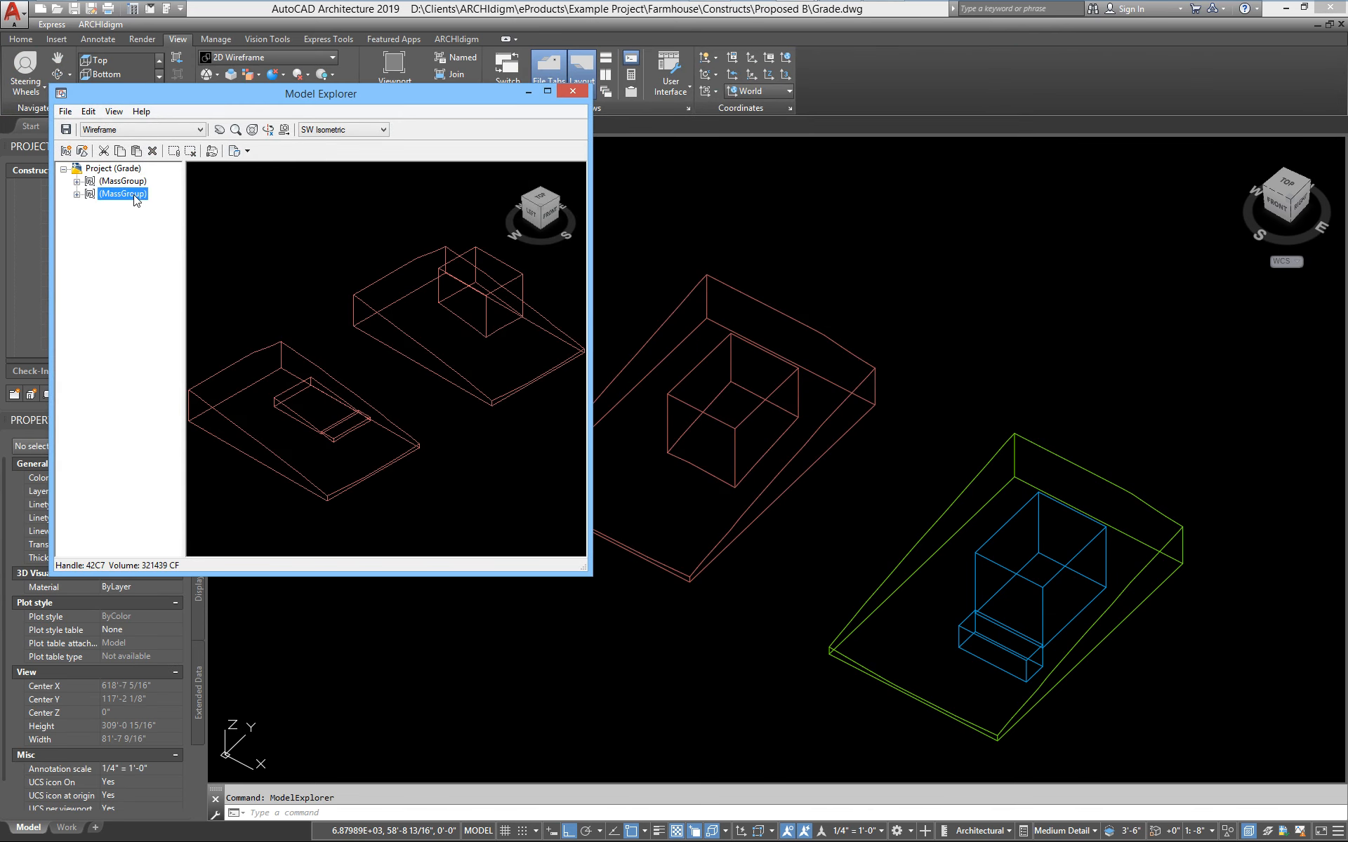
click(76, 194)
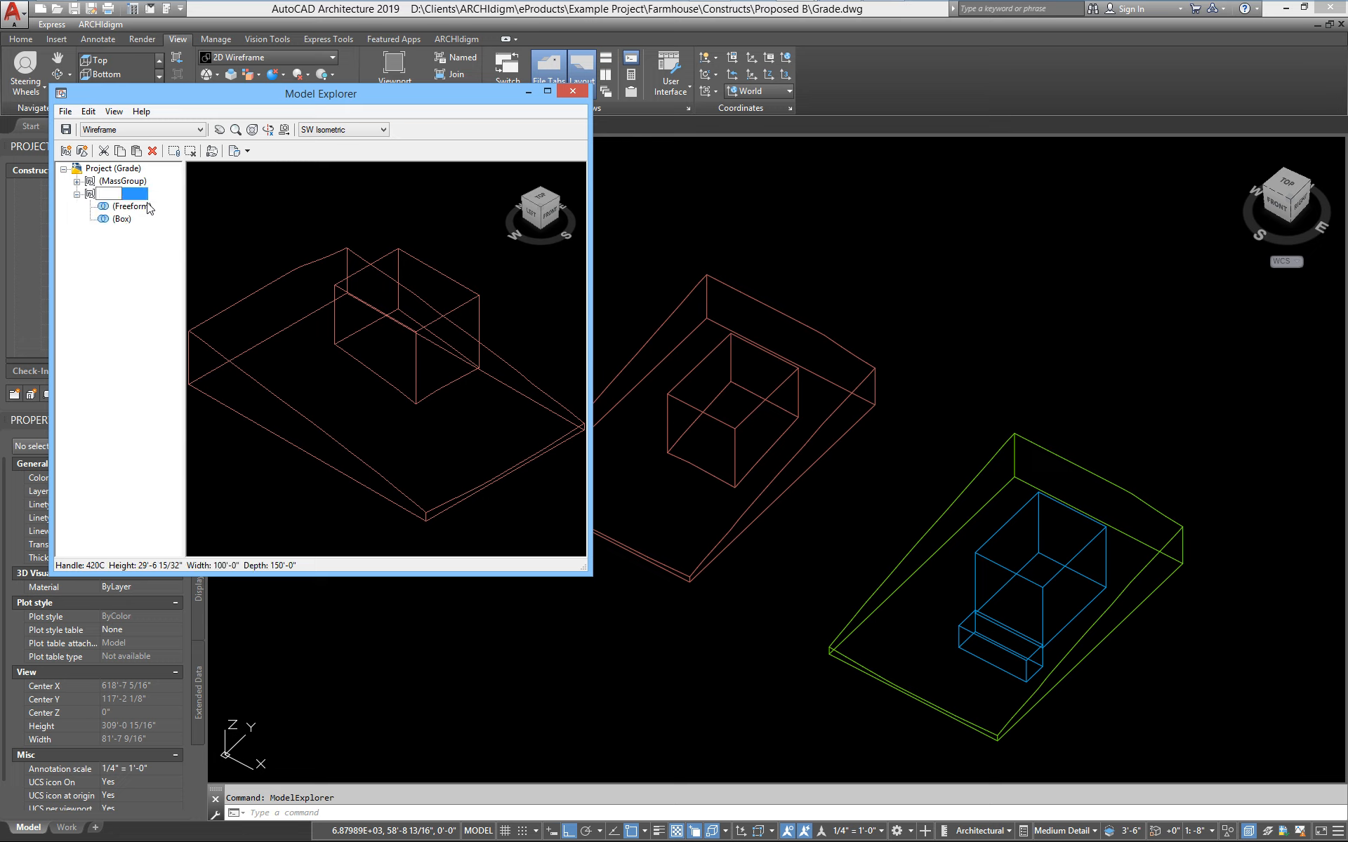
key(Return)
Set the Boolean operation of the Box in the Cut mass group to Intersect
click(128, 220)
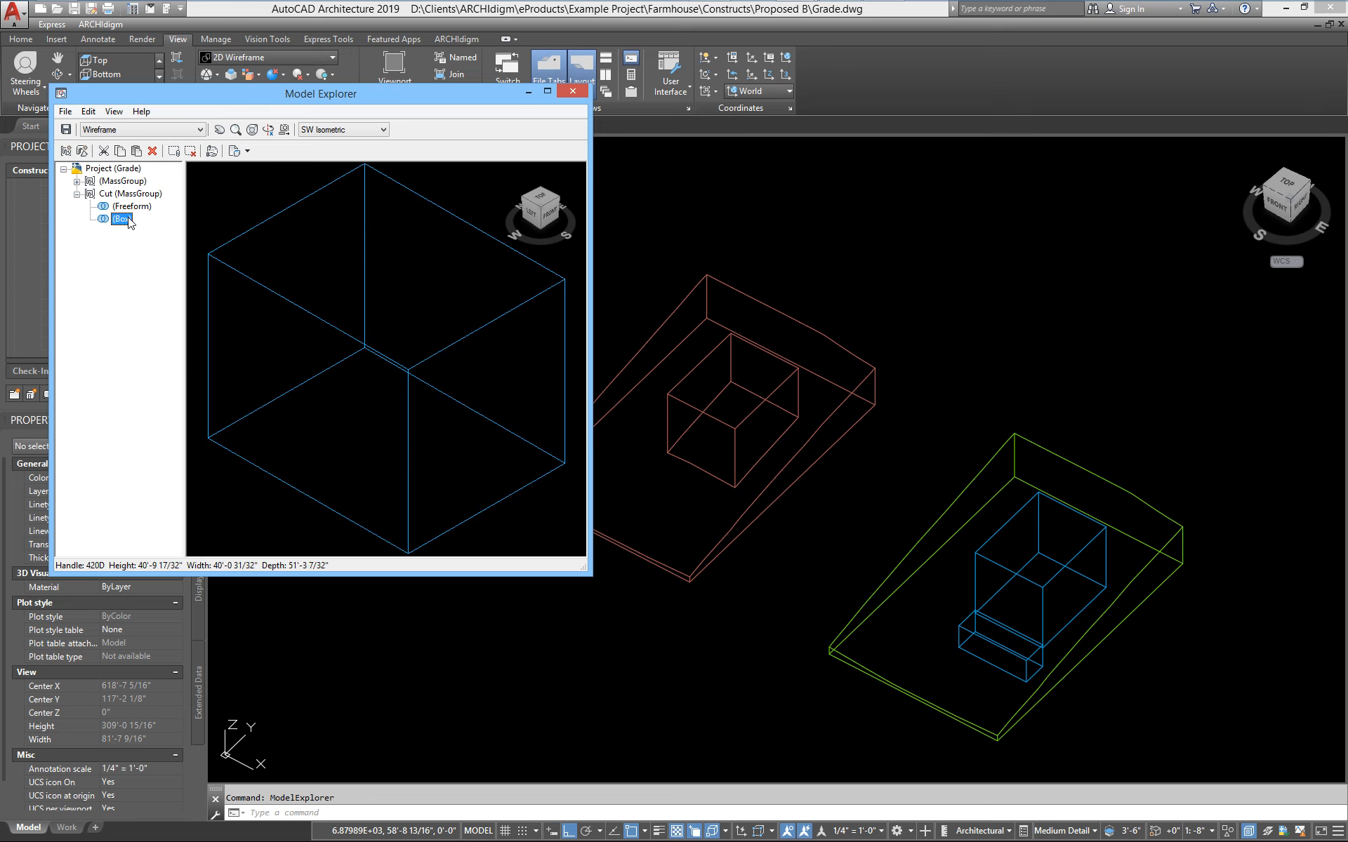
right_click(127, 219)
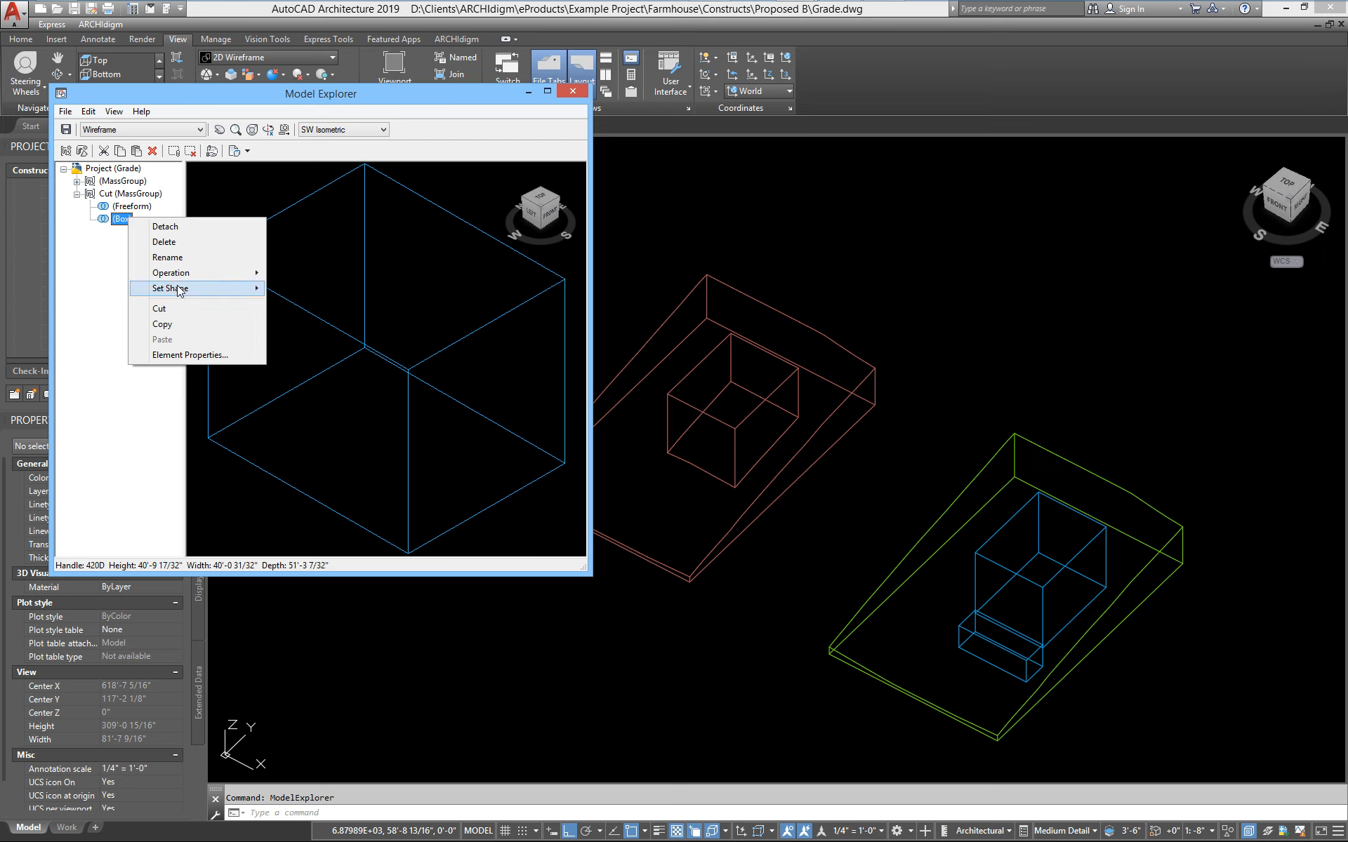
mouse_move(246, 277)
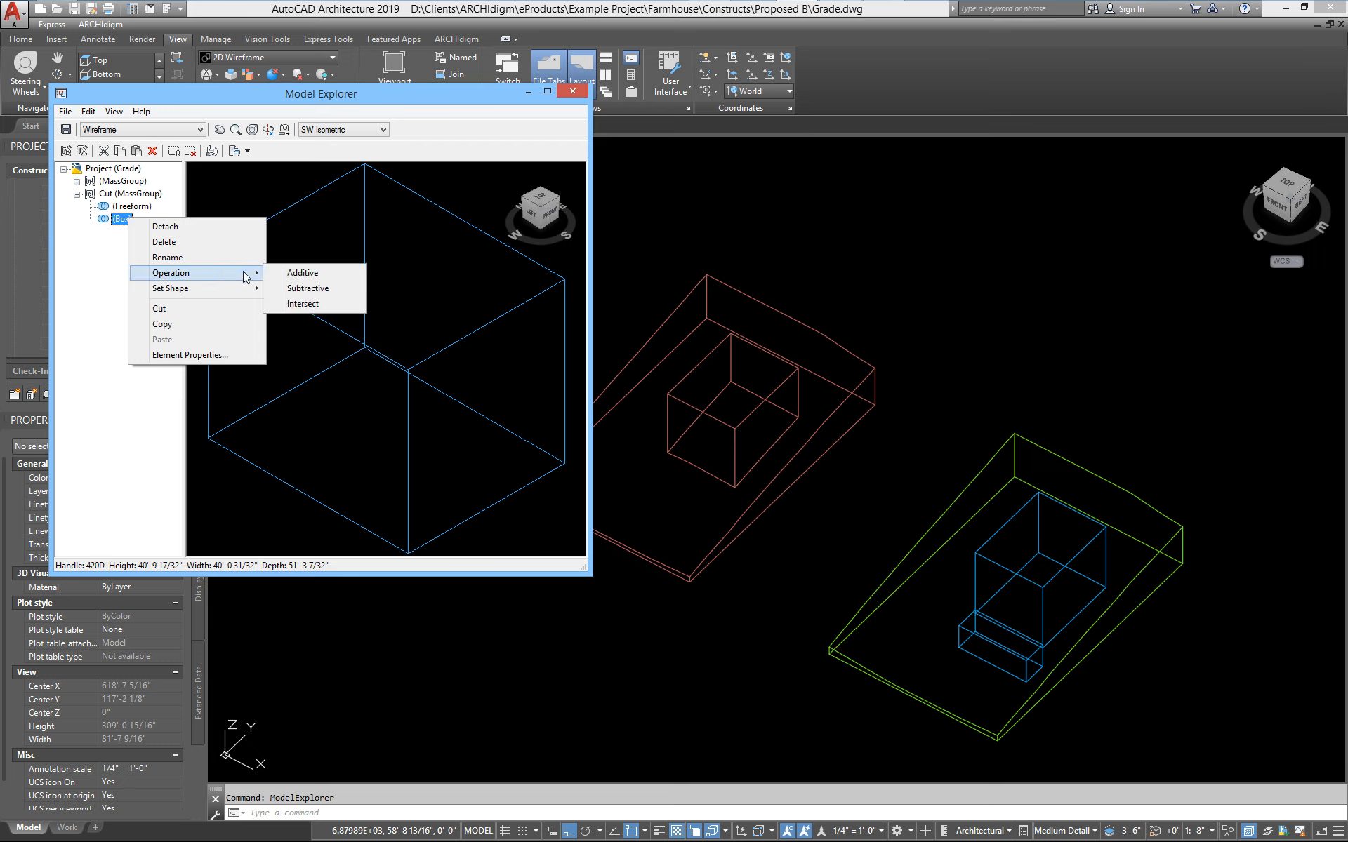
click(304, 304)
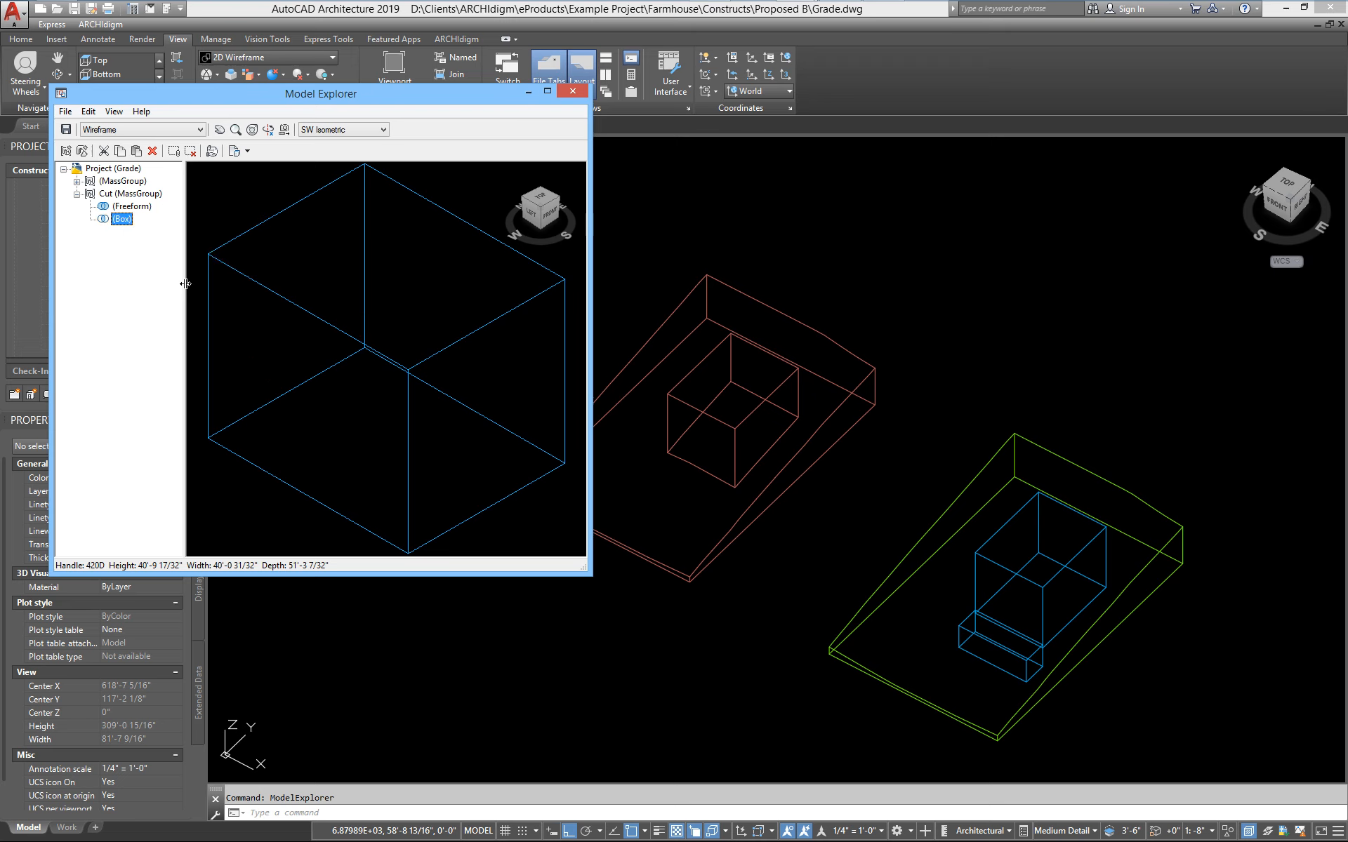
Move the Box above the Freeform terrain in the Cut mass group's tree and return to the drawing
click(133, 195)
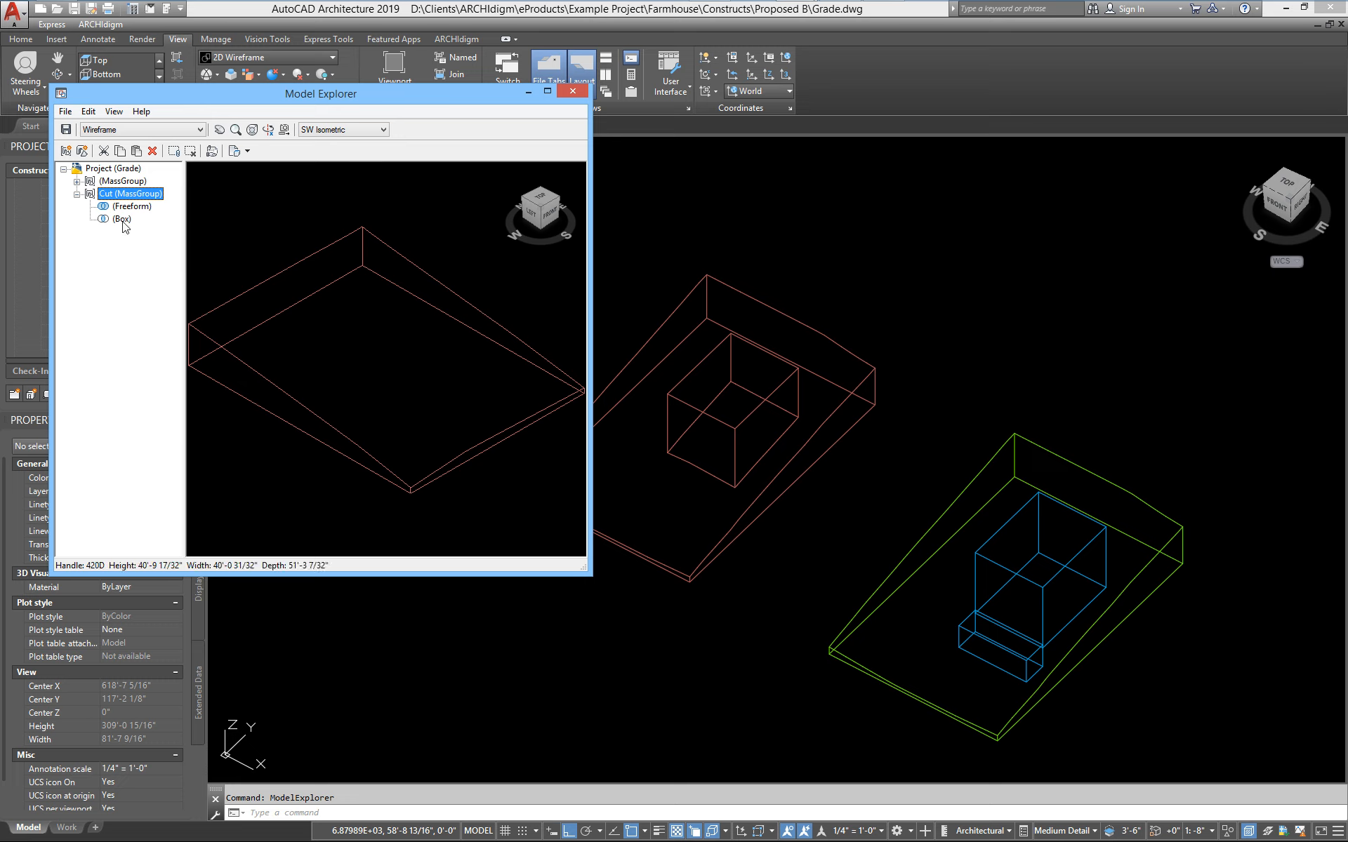
drag(123, 221, 124, 211)
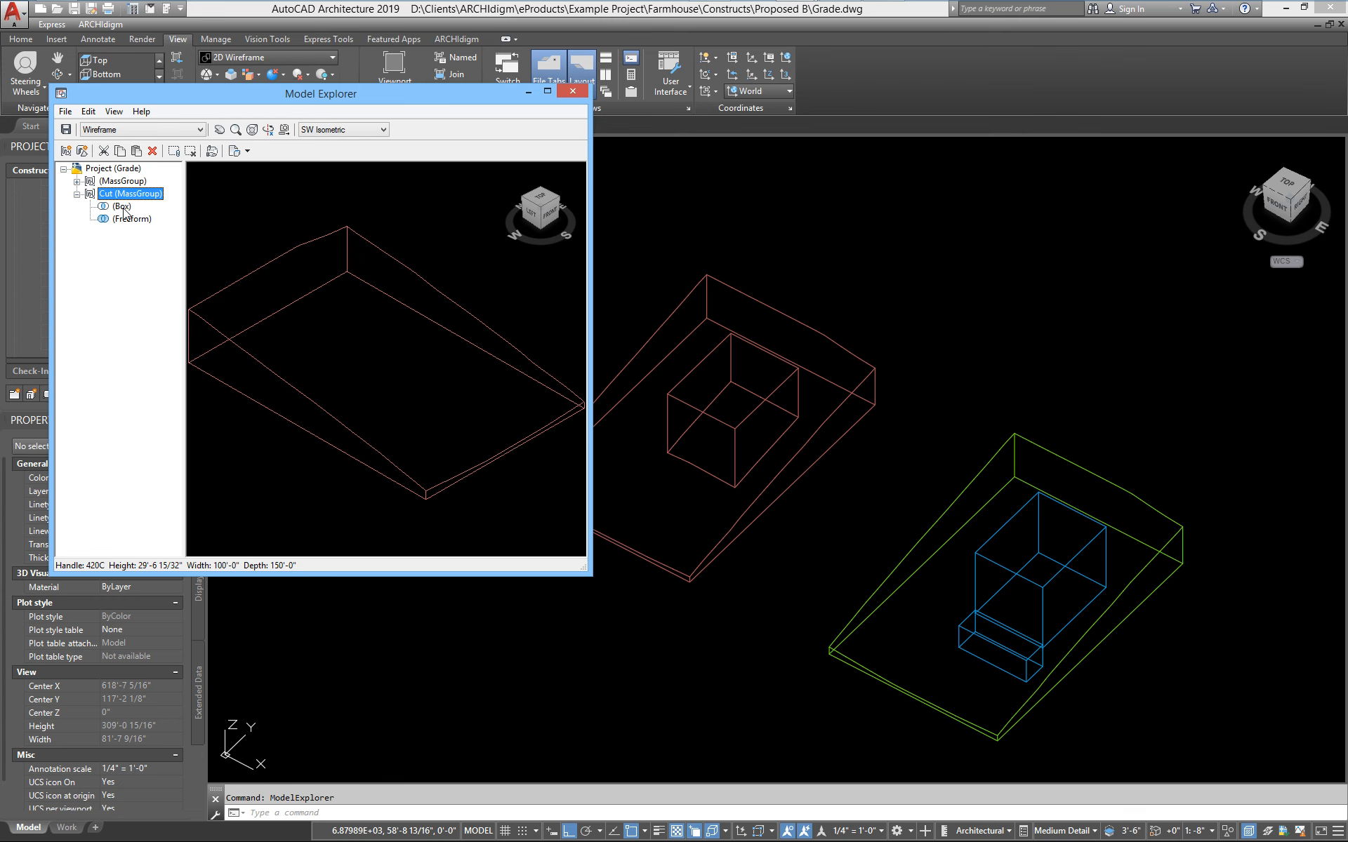
click(632, 636)
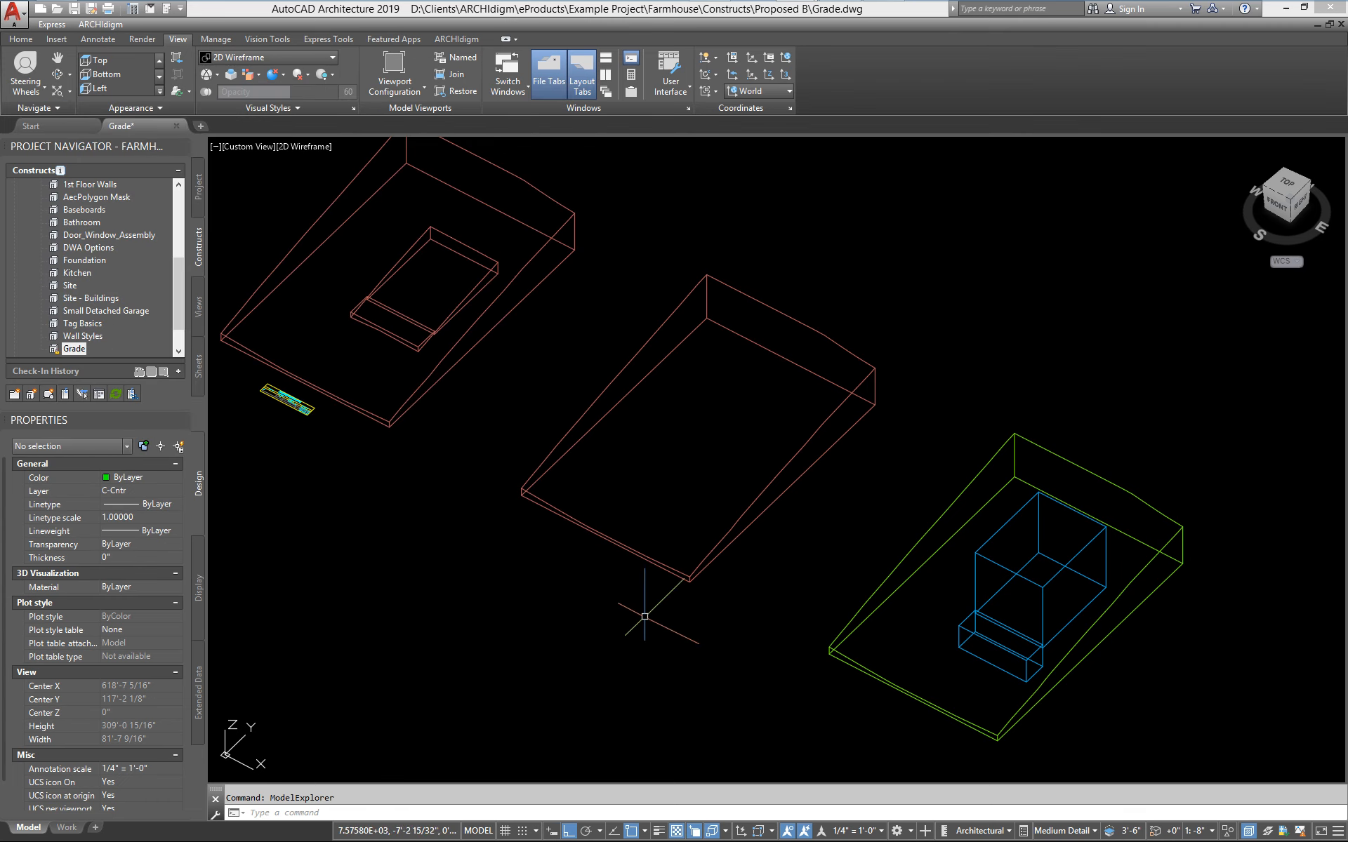
Reopen the Cut mass group in the Model Explorer and reorder its tree so the Freeform terrain precedes the intersecting Box
click(773, 473)
click(772, 479)
click(650, 472)
right_click(660, 461)
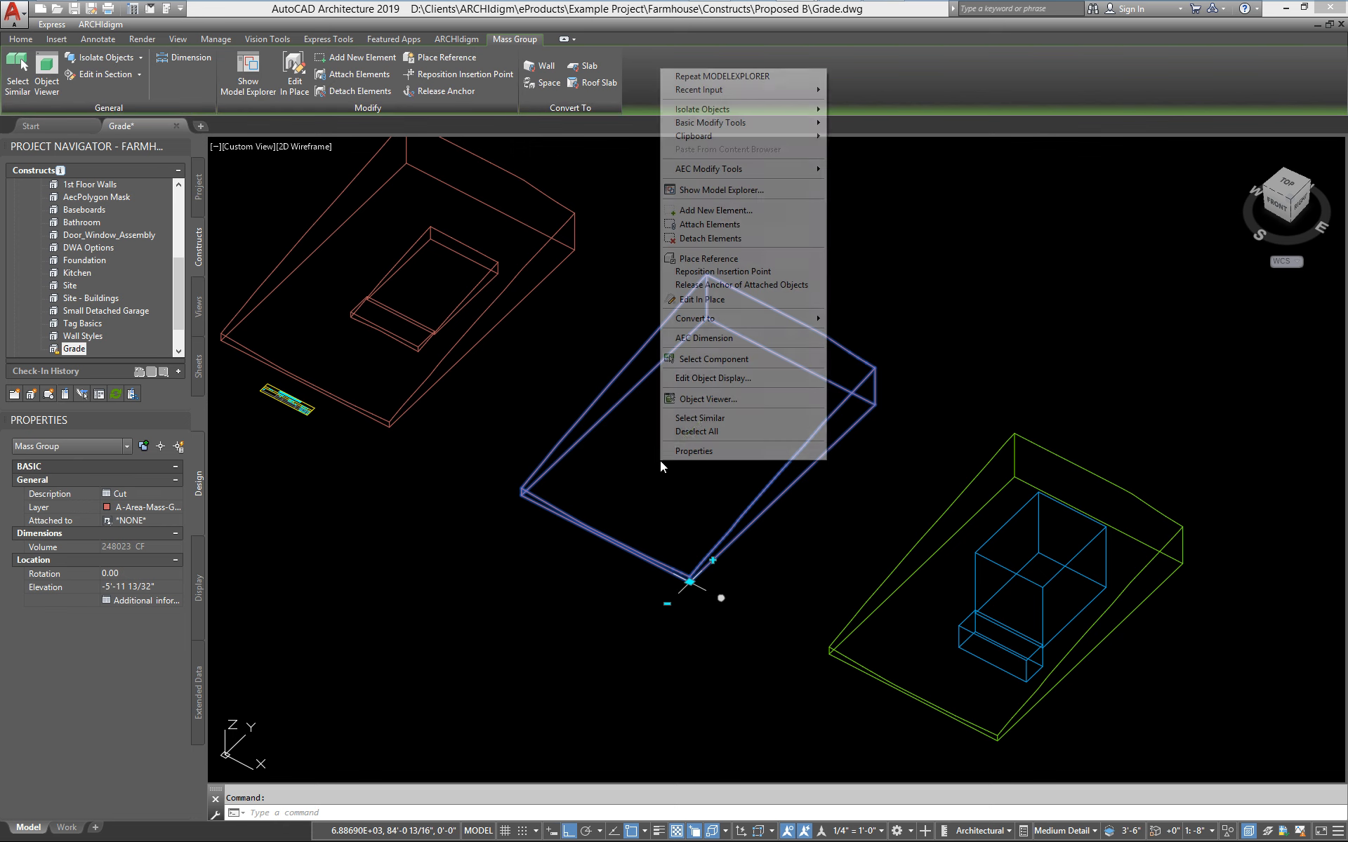
click(733, 190)
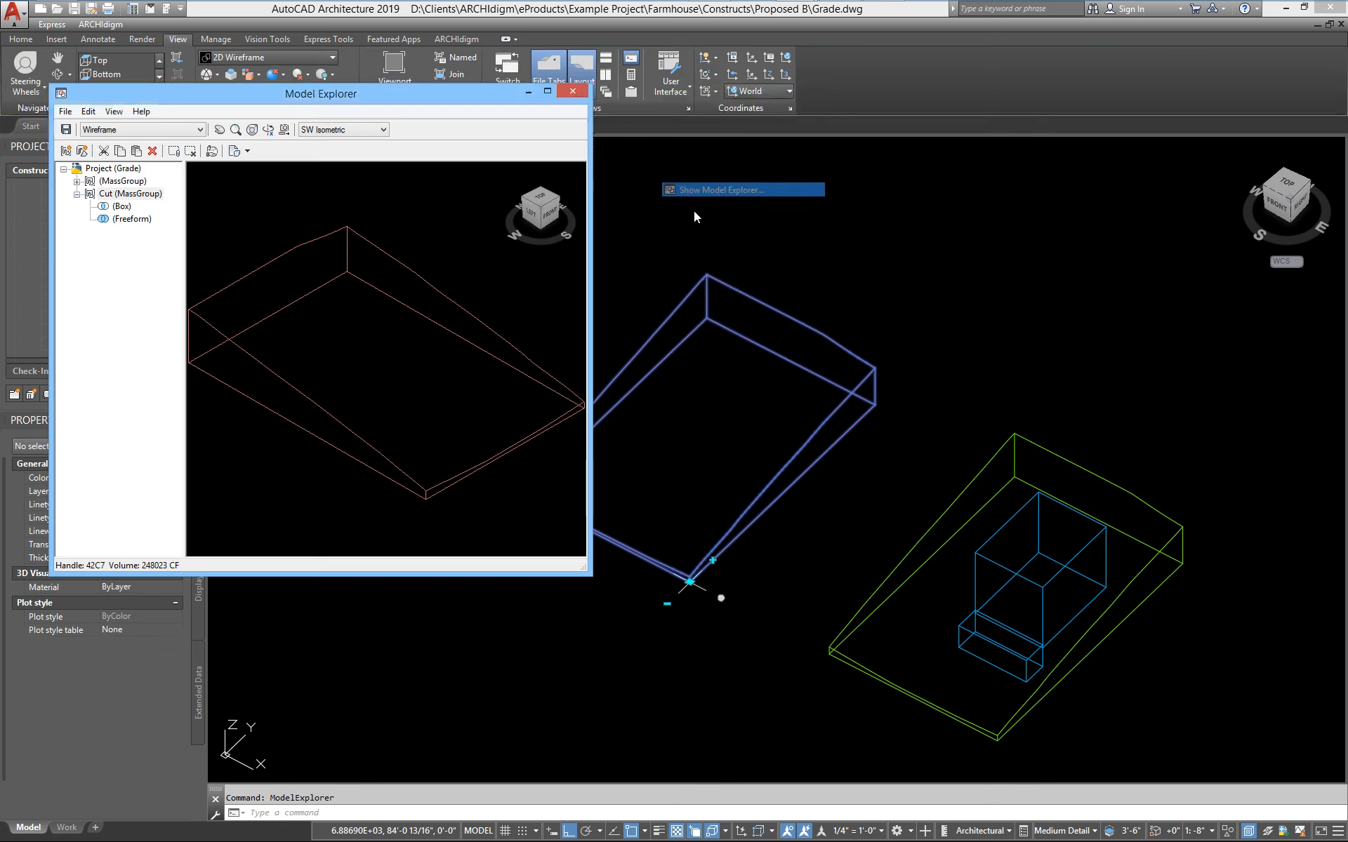
click(129, 219)
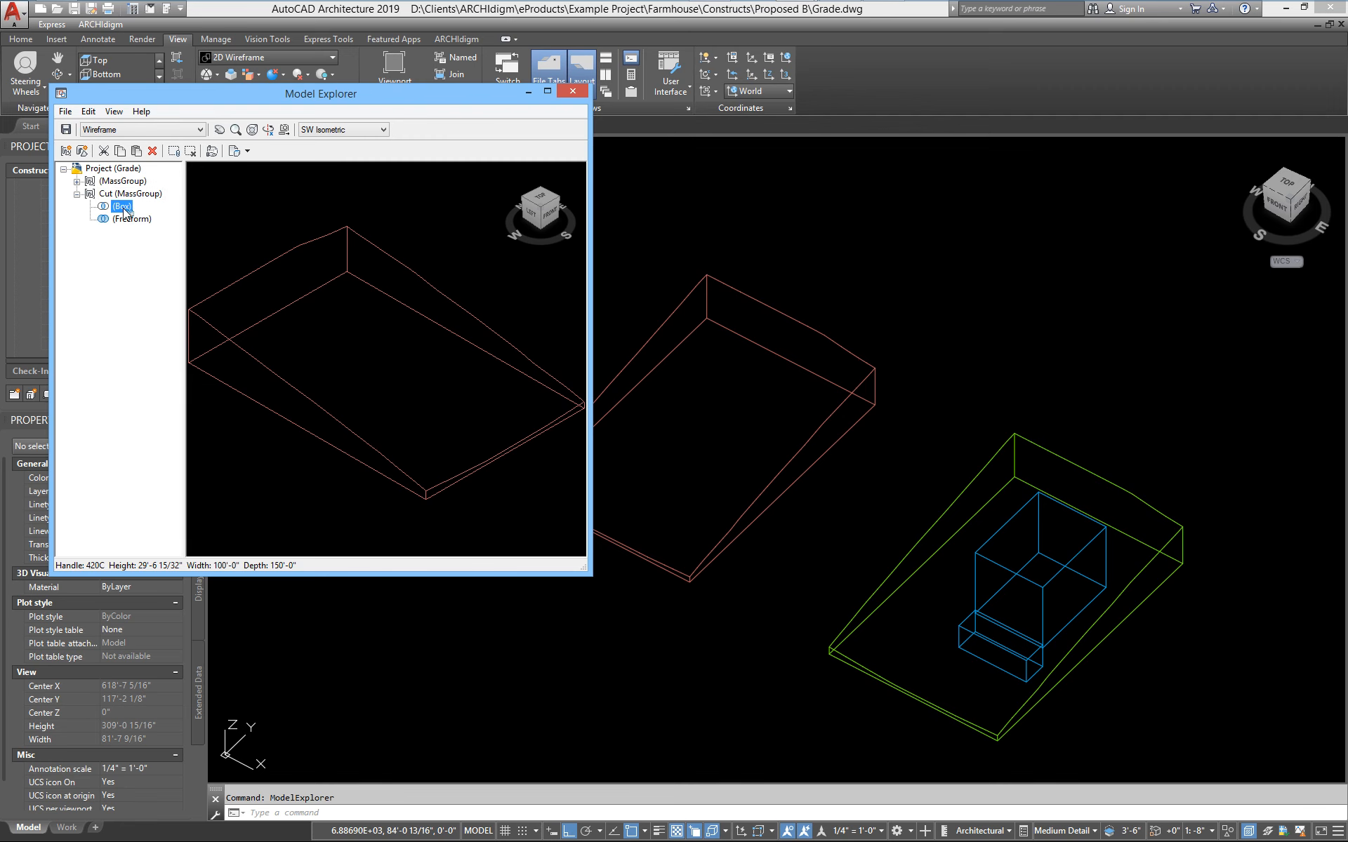
drag(123, 209, 123, 208)
click(599, 624)
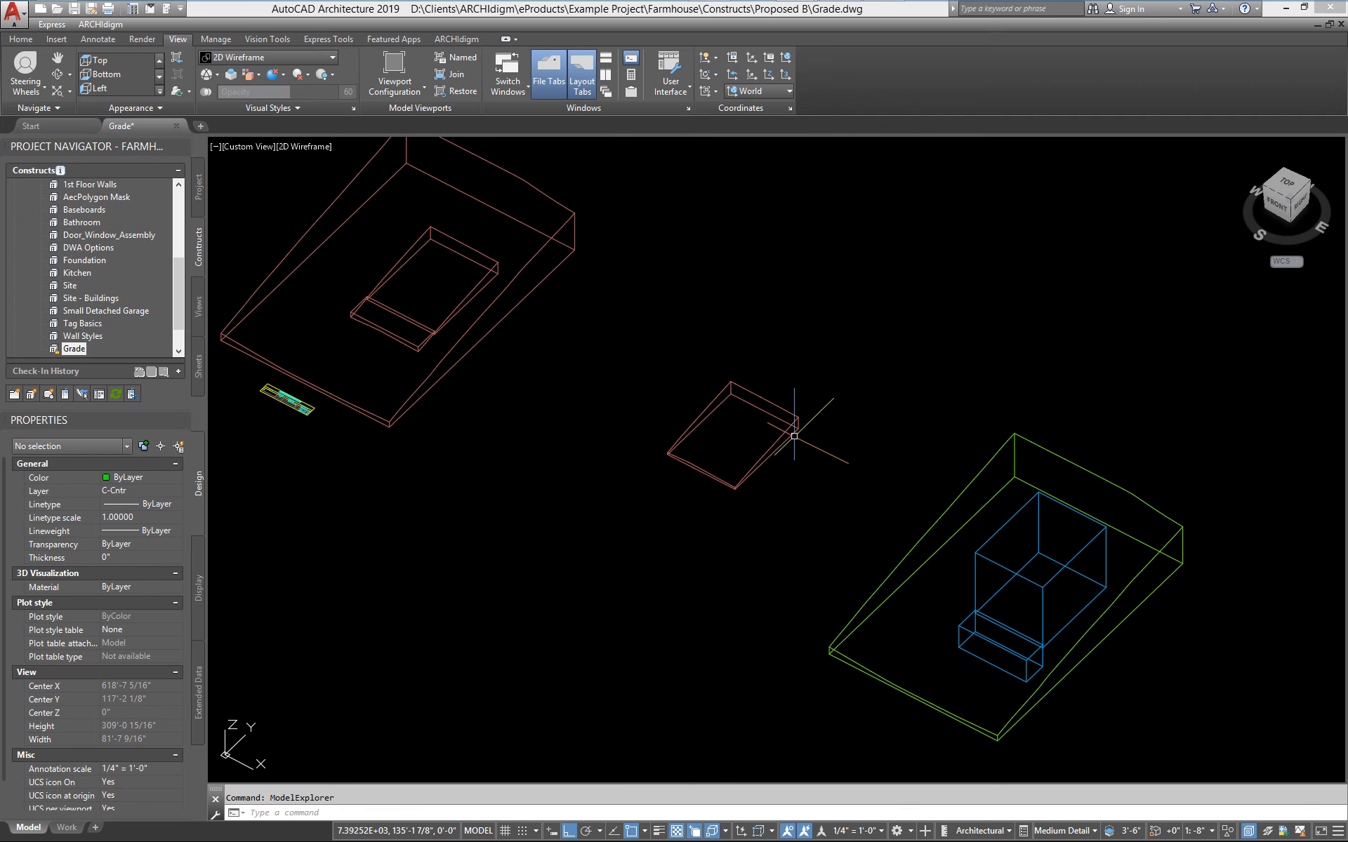
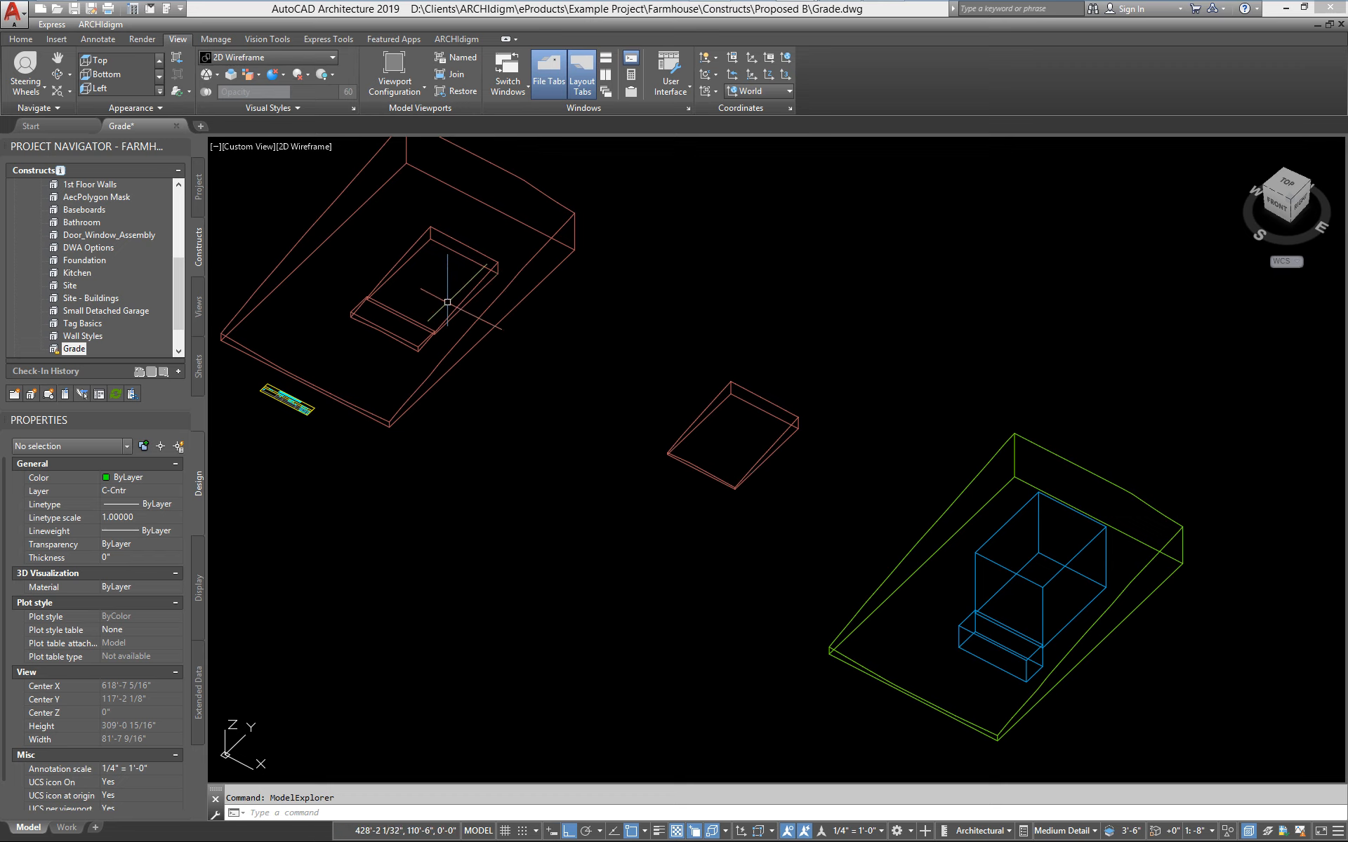
Delete the large box from the remaining green terrain copy, keeping the small low box
middle_drag(933, 595, 756, 515)
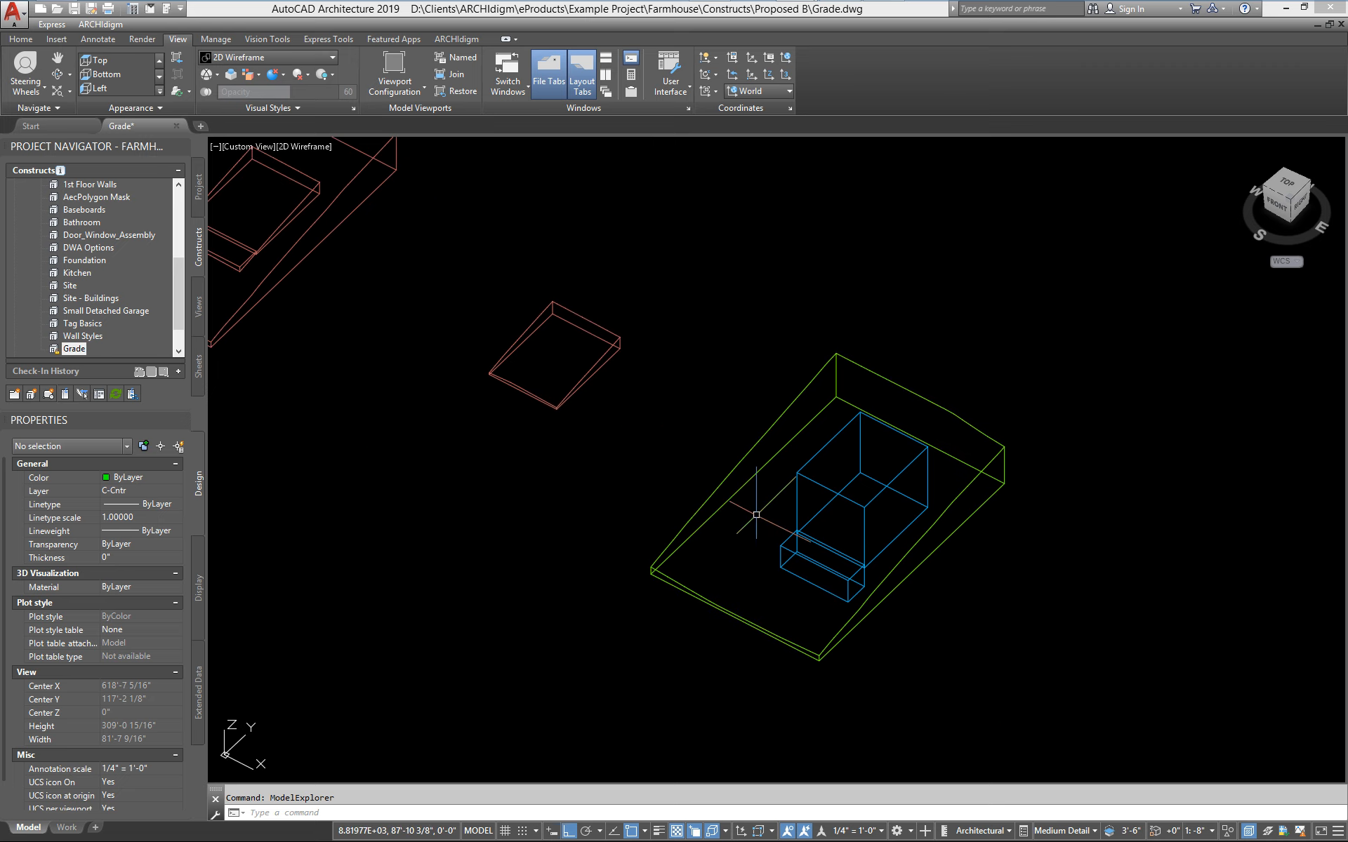
scroll(838, 518, up, 2)
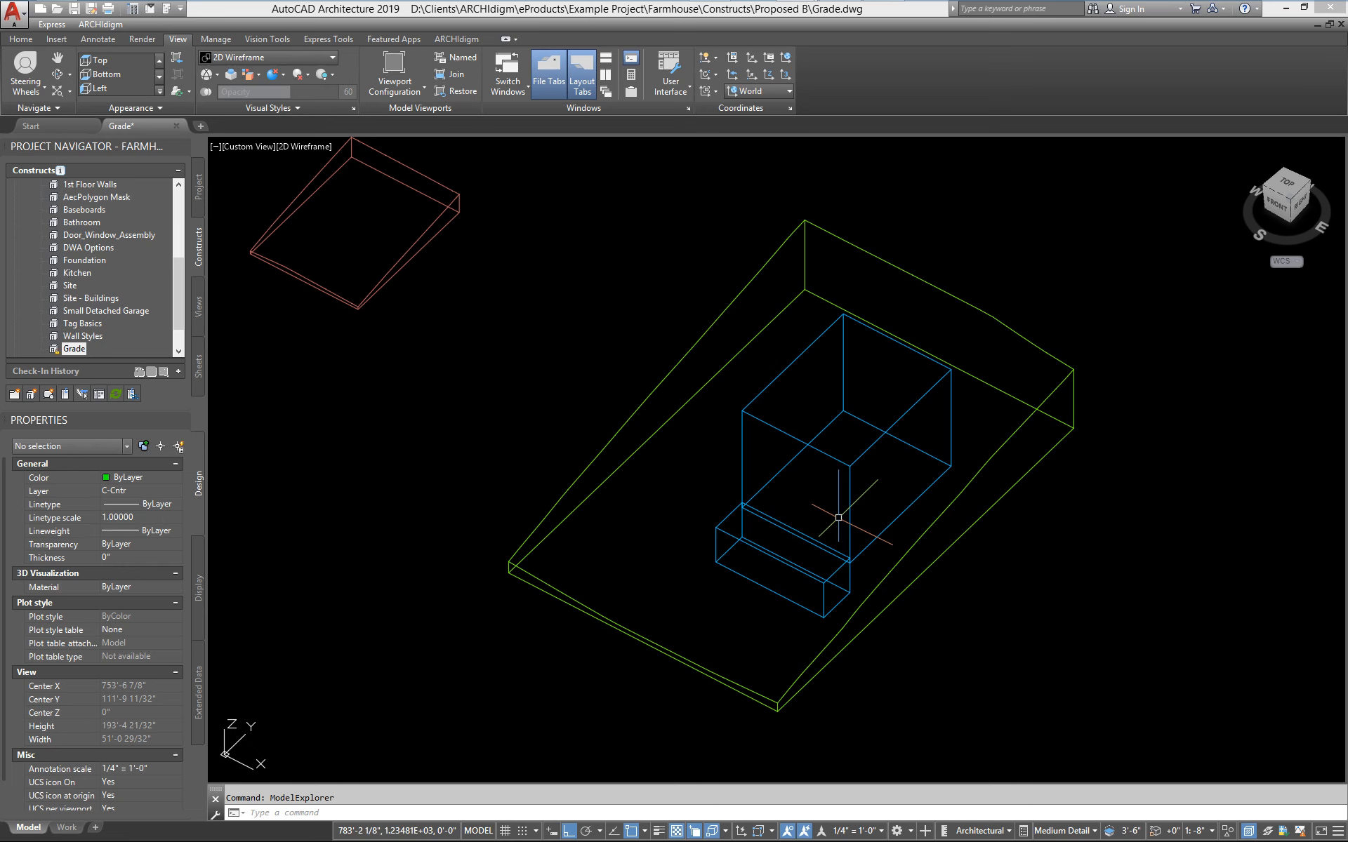
click(830, 457)
key(Delete)
middle_drag(836, 588, 809, 508)
Insert a Mass Group from the Content Browser and attach the last copy's draped terrain to it
mouse_move(606, 1)
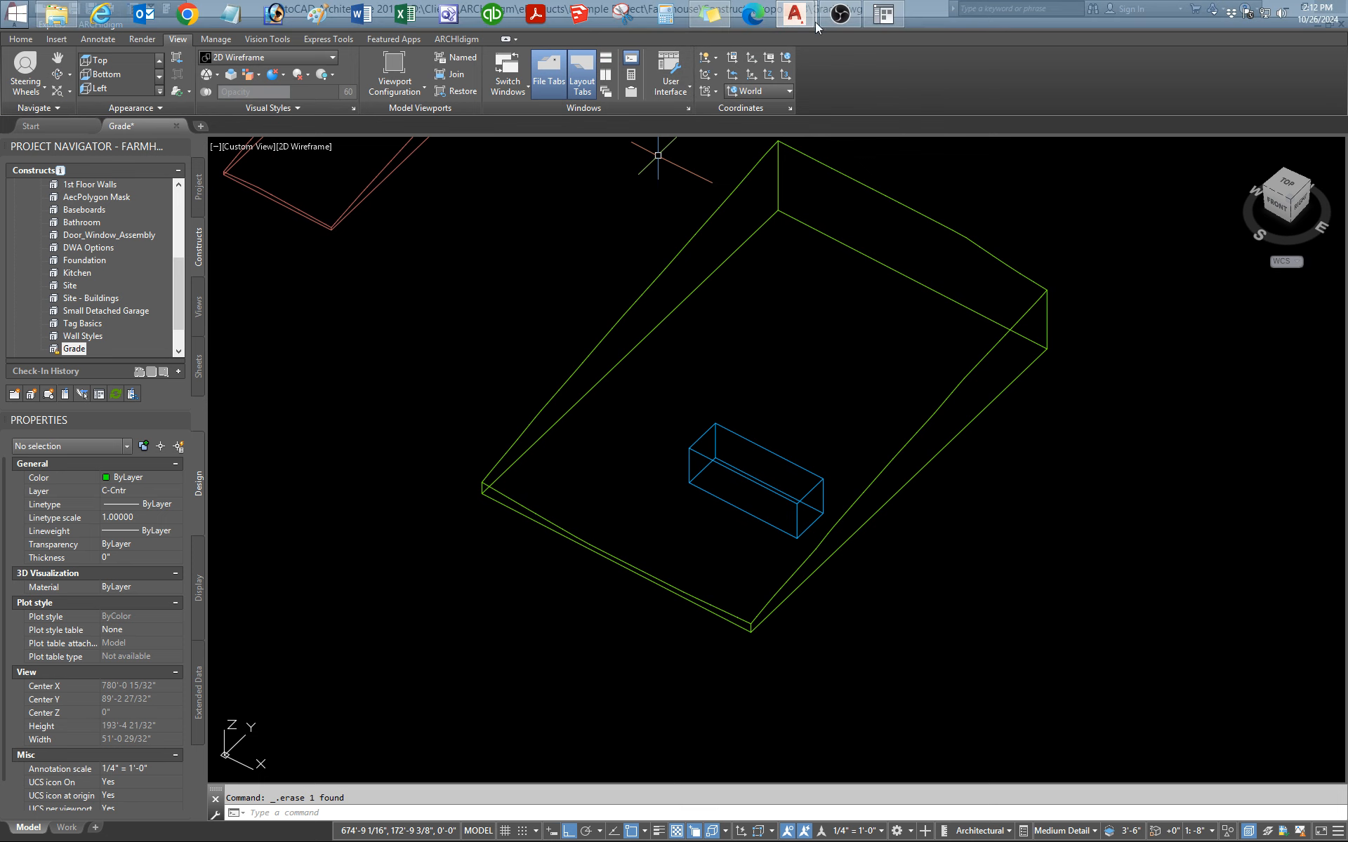
click(885, 21)
mouse_move(475, 365)
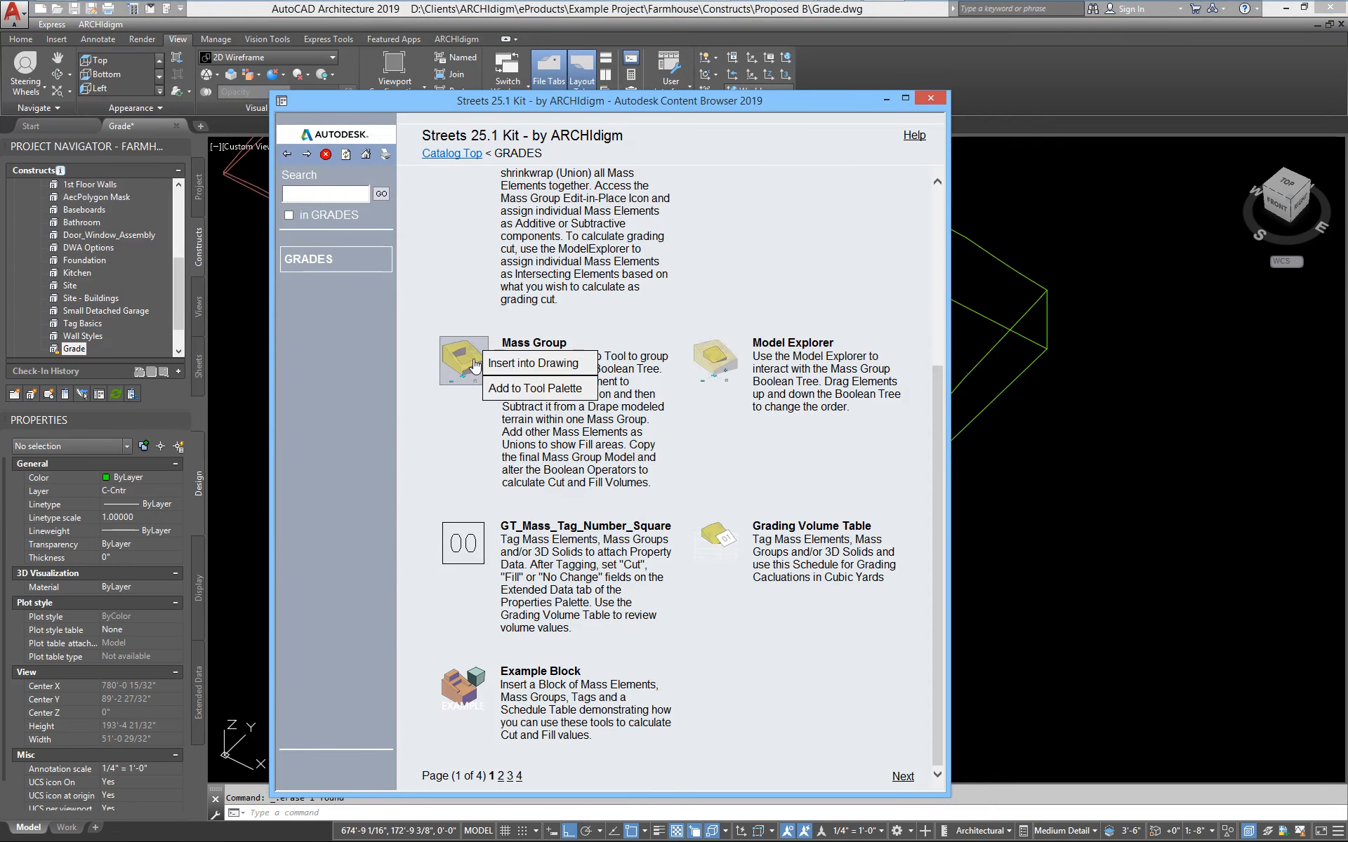
click(523, 363)
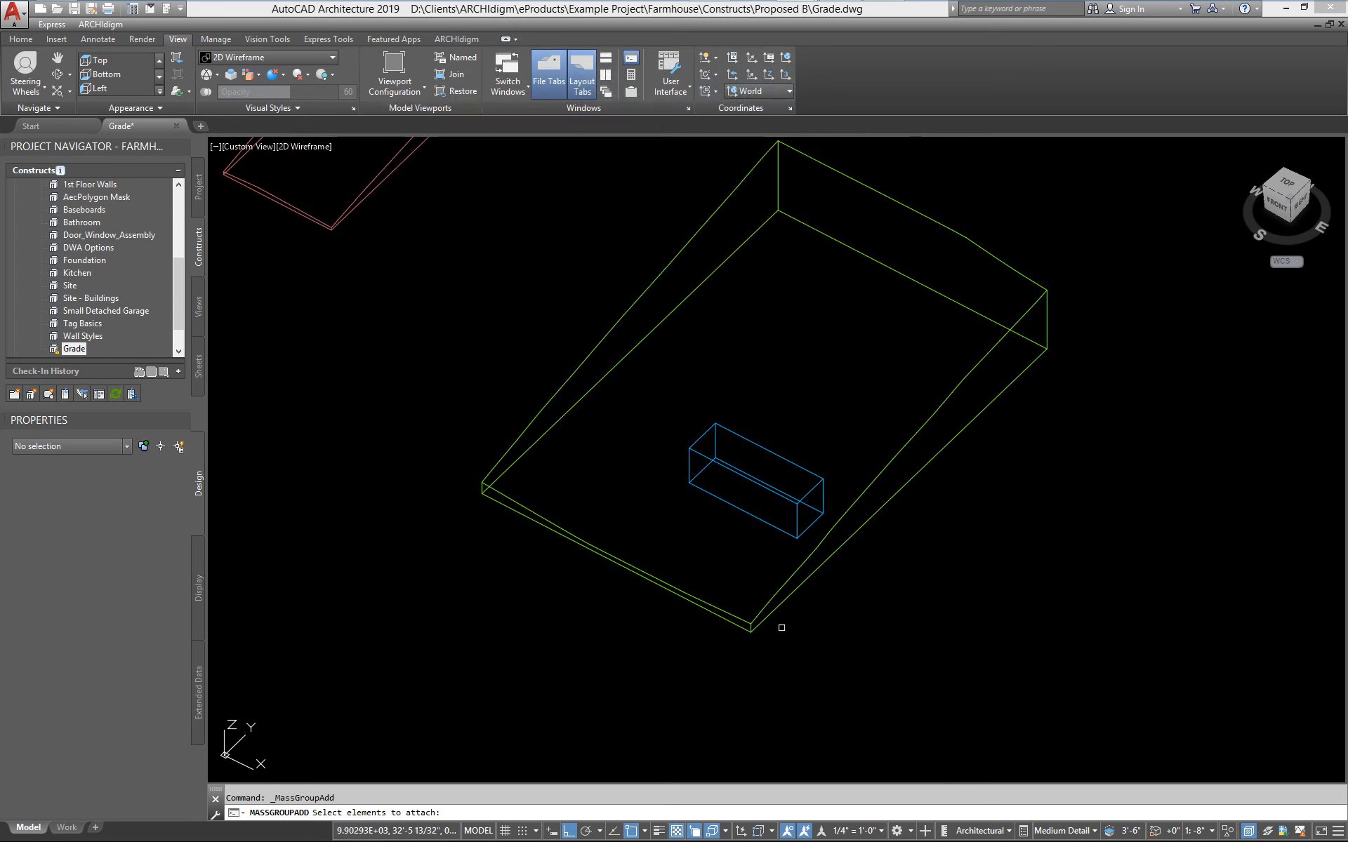
click(748, 622)
key(Return)
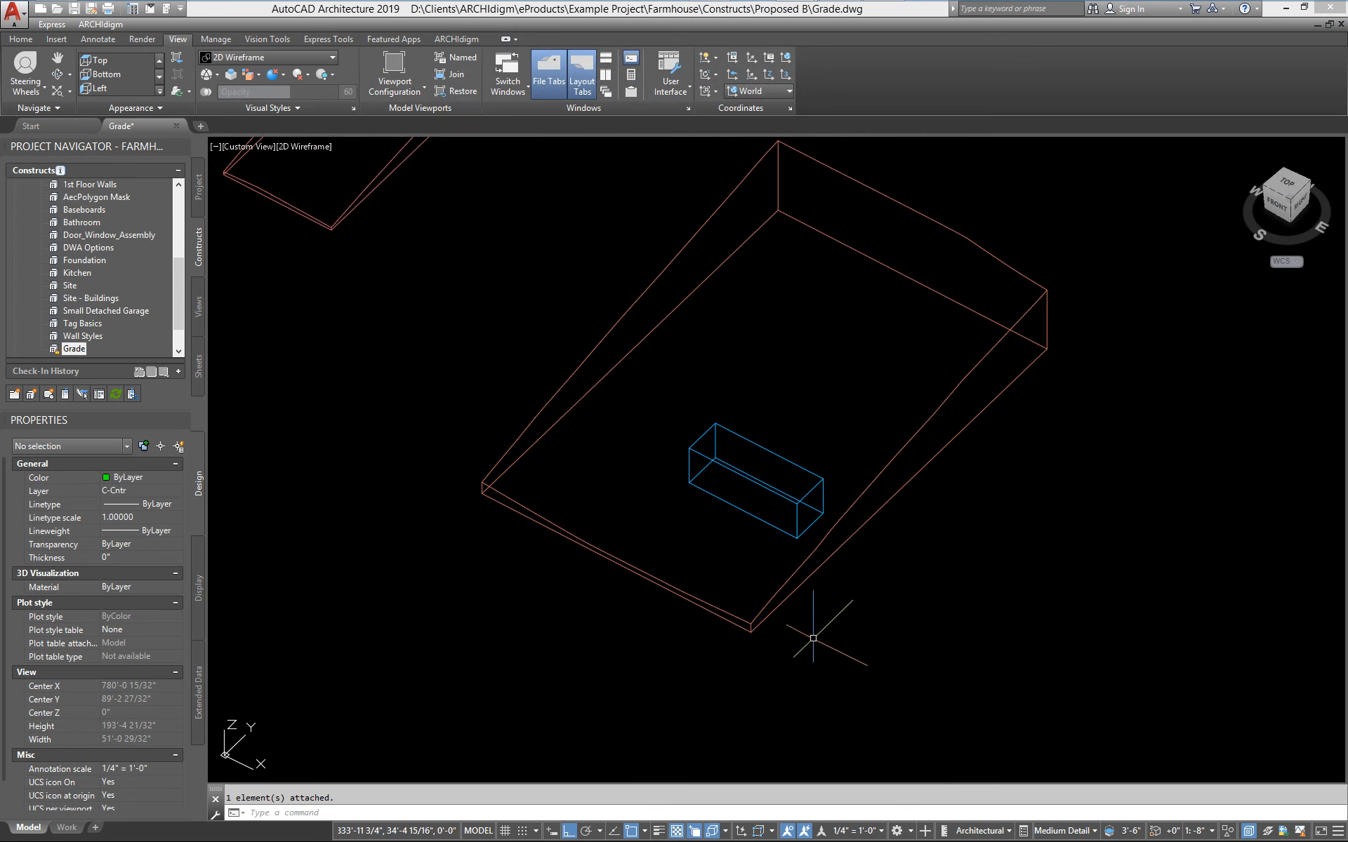
Attach the small low box on the last terrain copy to its new mass group
click(783, 584)
right_click(777, 583)
click(735, 560)
click(715, 555)
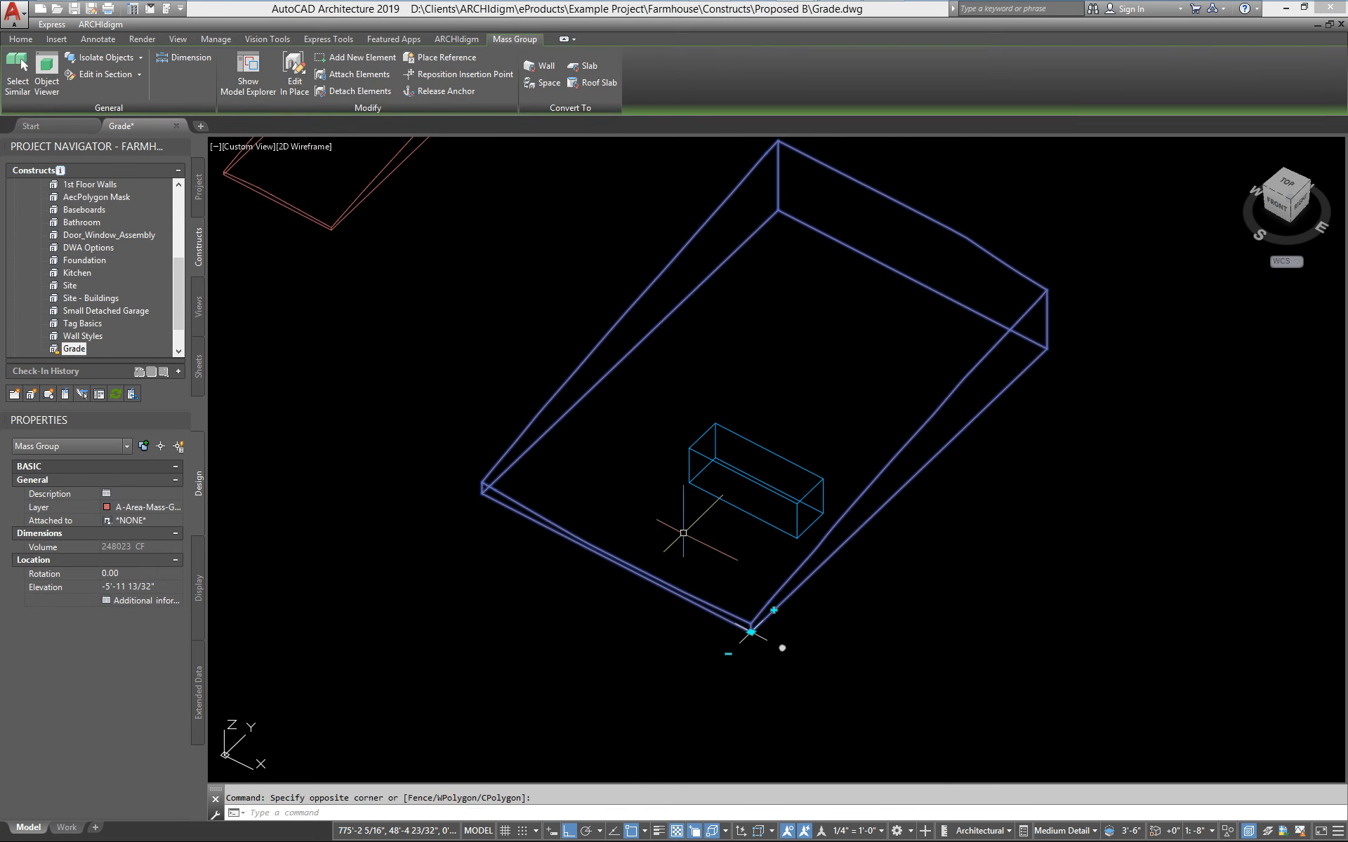
click(774, 610)
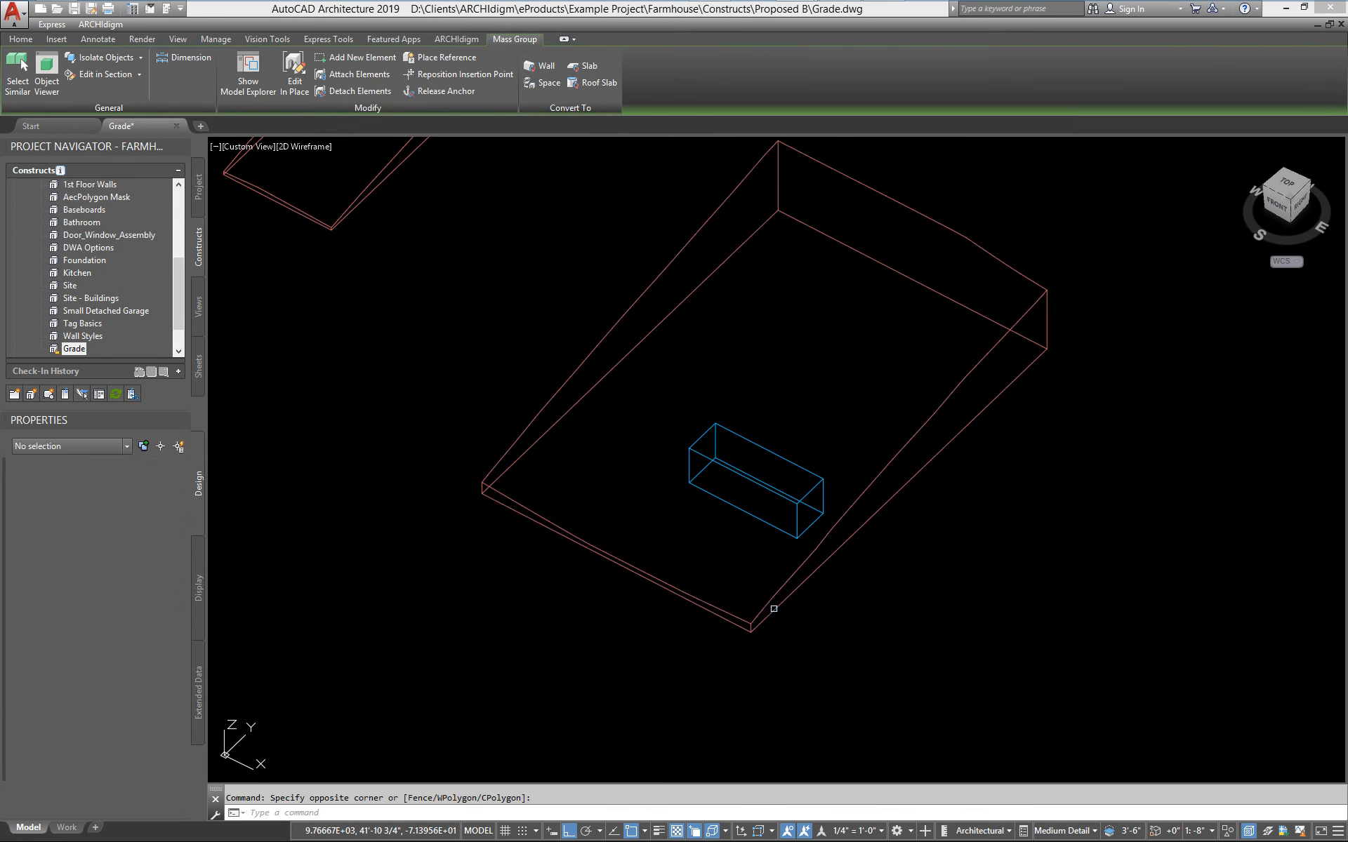
click(759, 520)
key(Return)
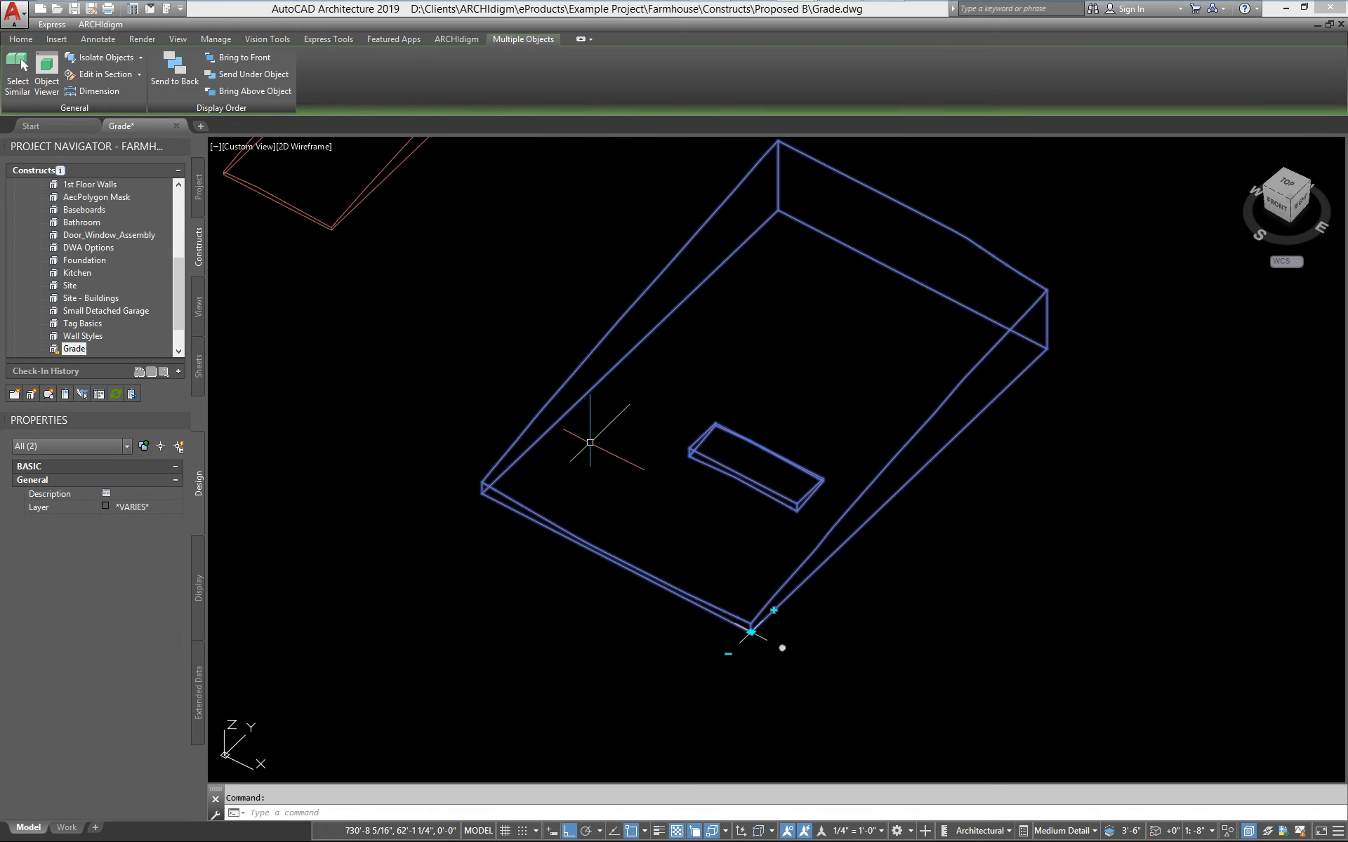
Open the last terrain copy's mass group in the Model Explorer and rename it Fill
right_click(593, 431)
key(Escape)
key(Escape)
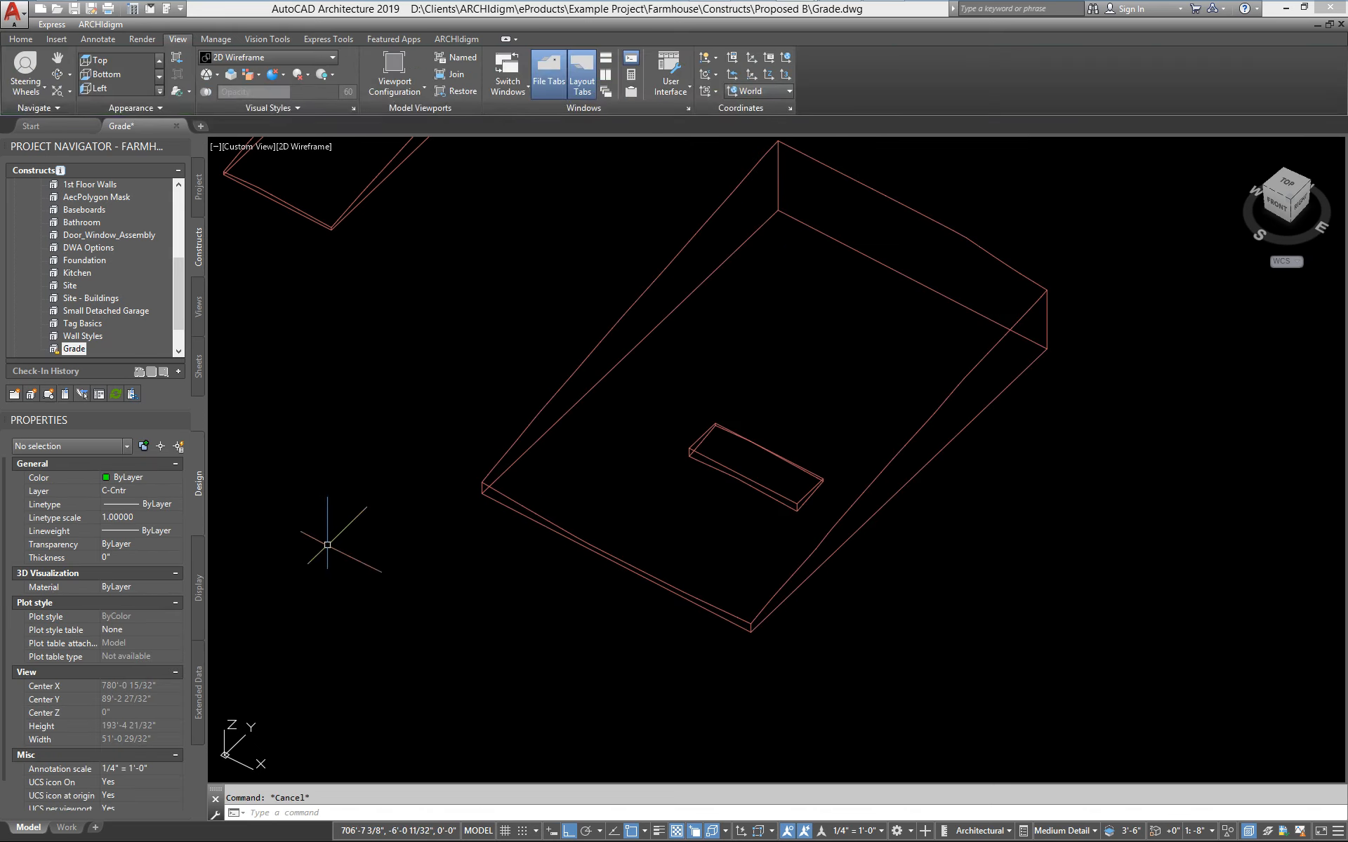
click(567, 382)
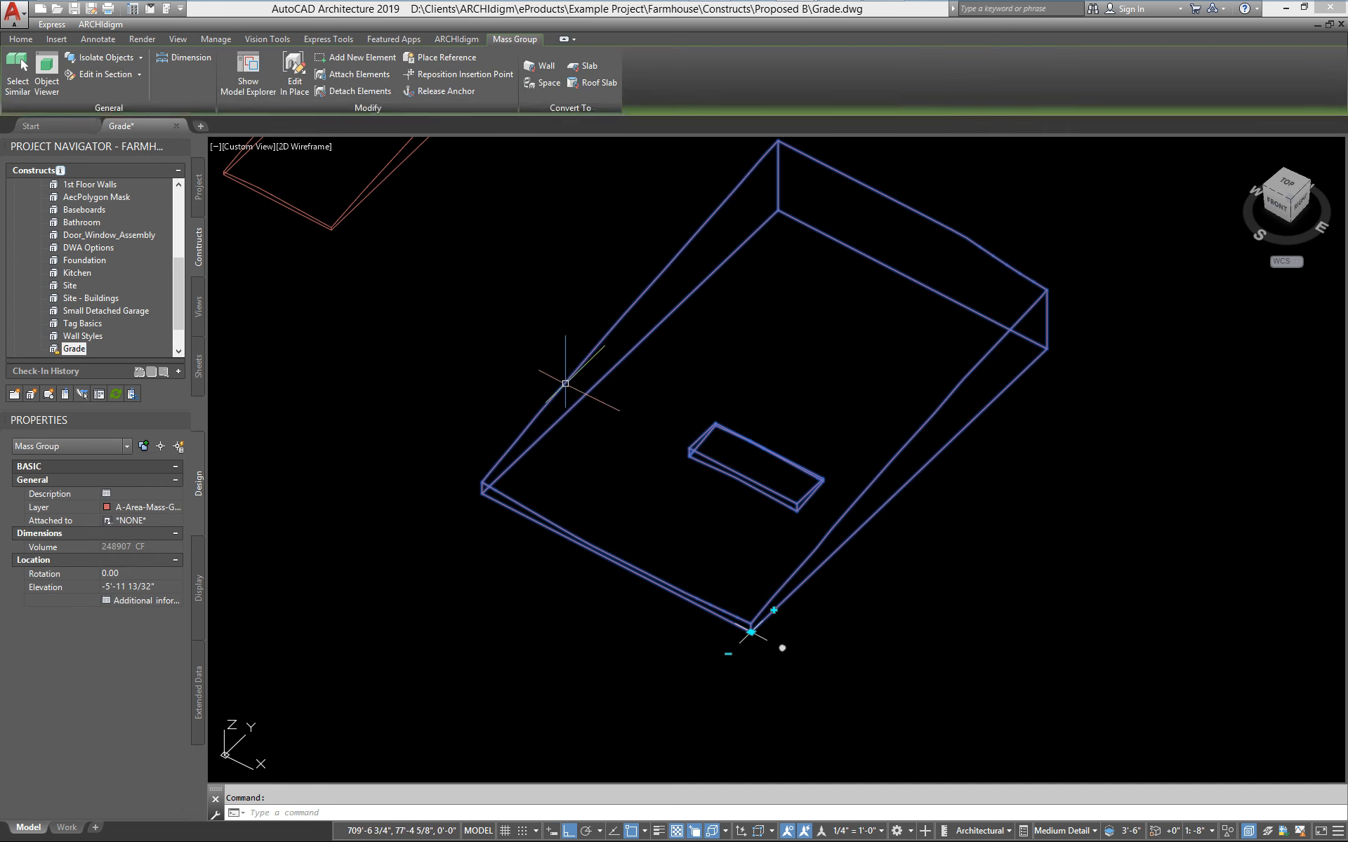
right_click(739, 353)
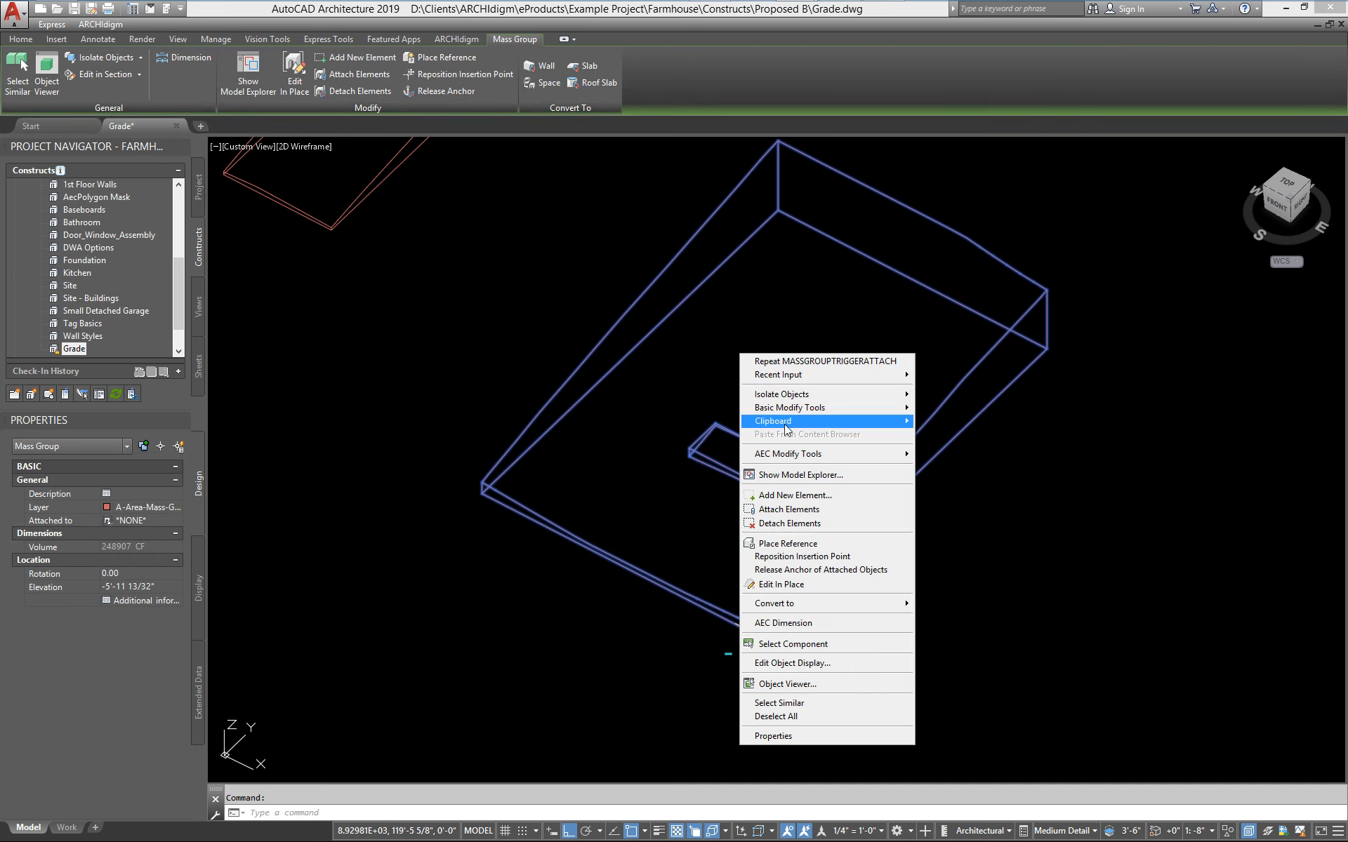
click(803, 476)
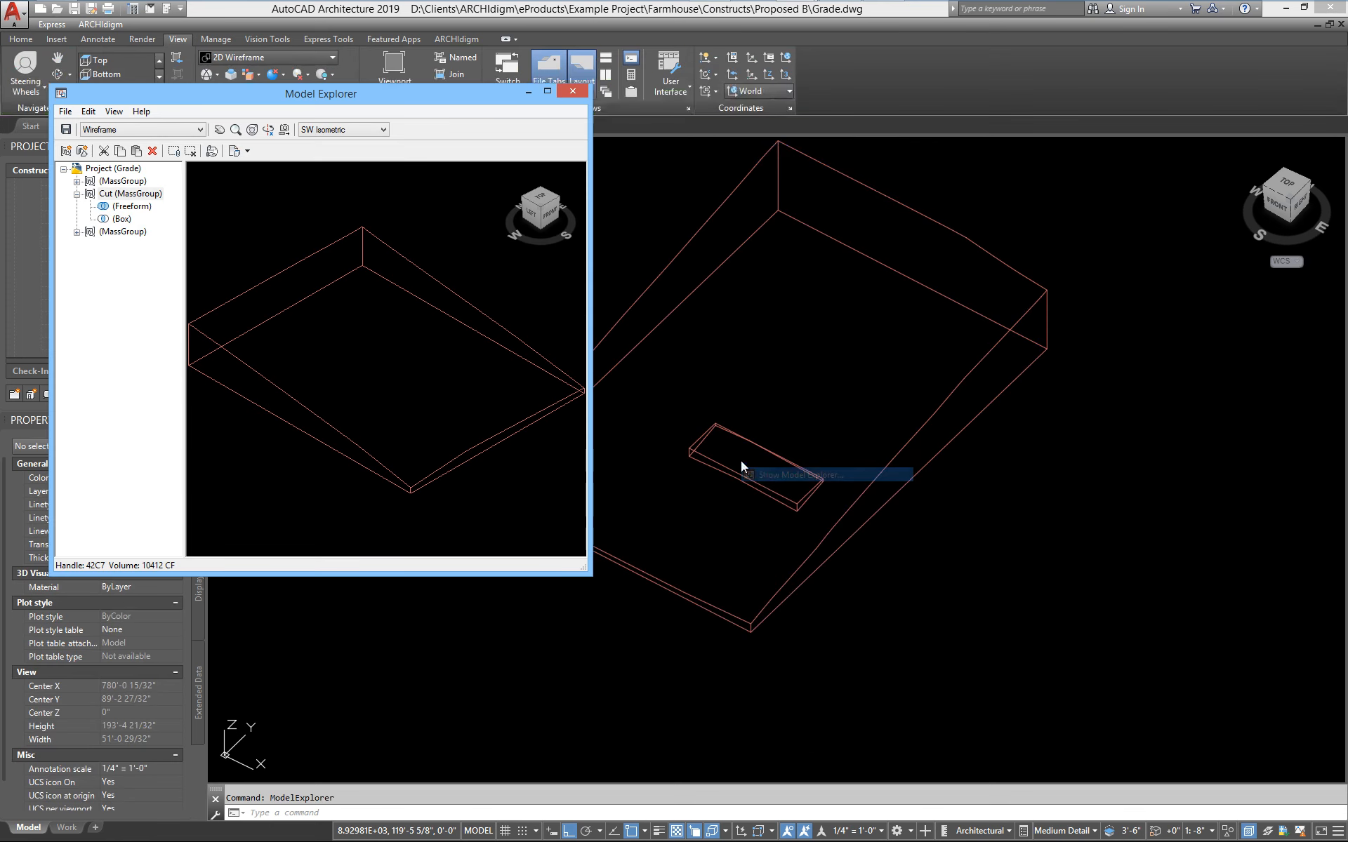
click(77, 233)
click(110, 233)
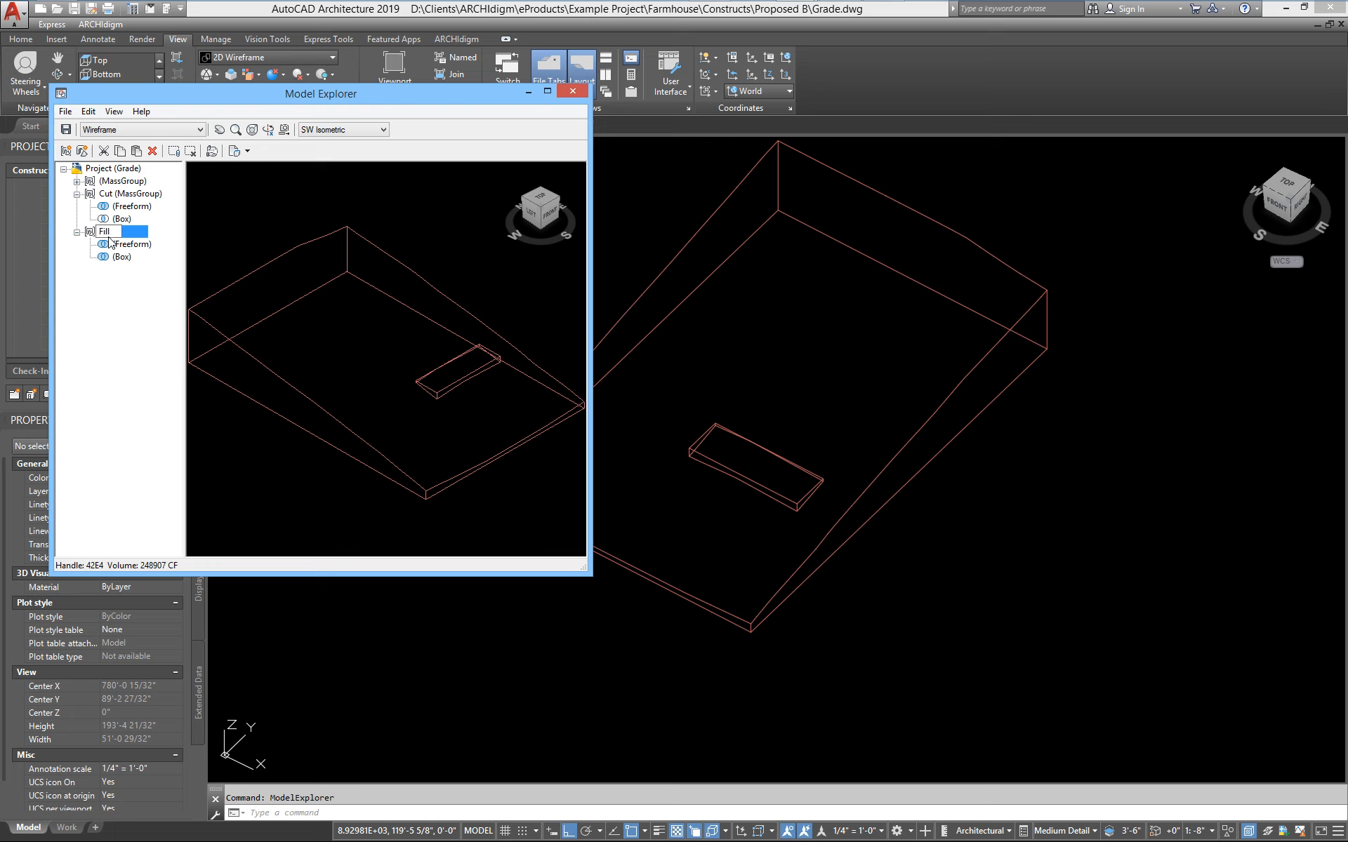
key(Return)
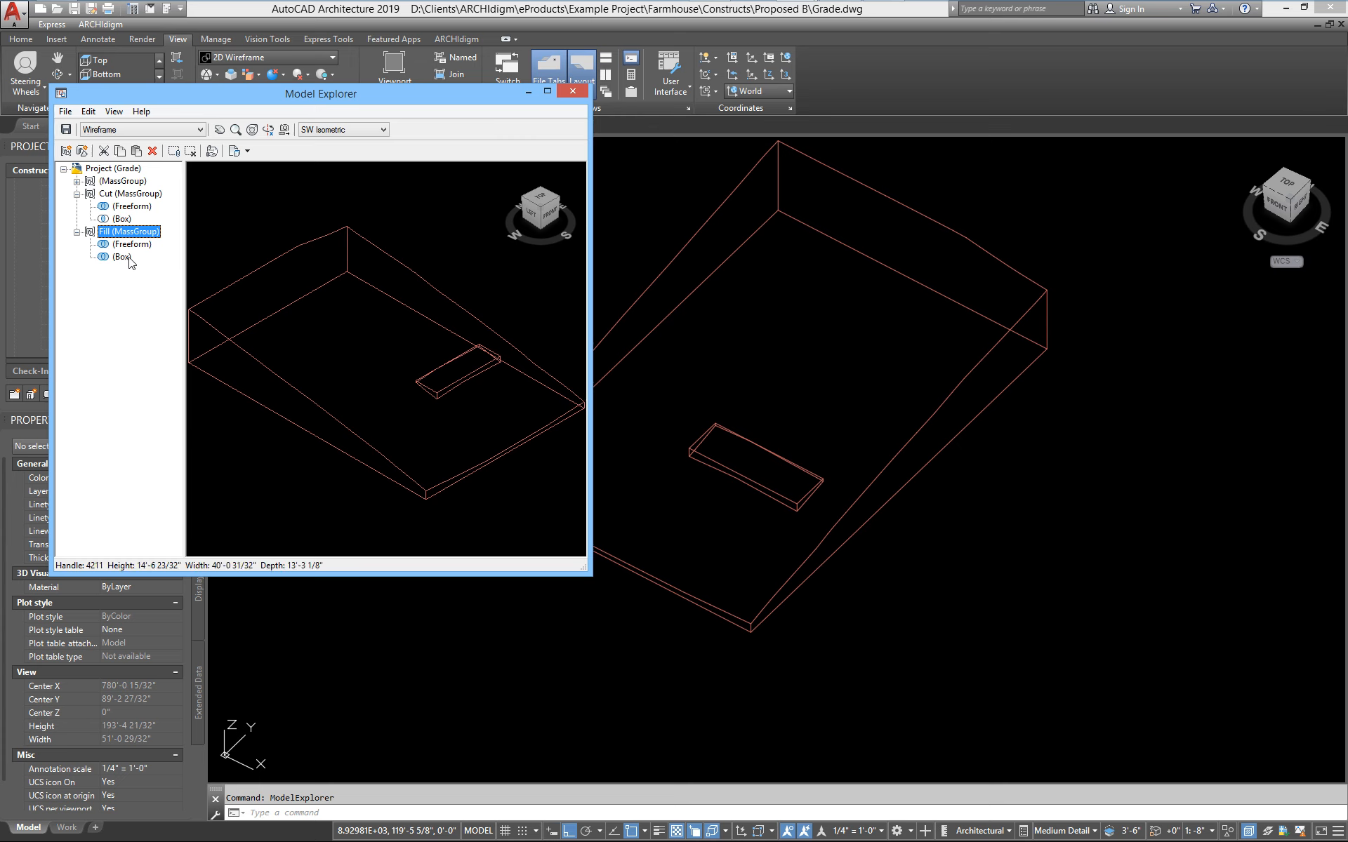
Set the Fill group's Freeform terrain to Subtractive and move it below the Box in the tree
click(122, 256)
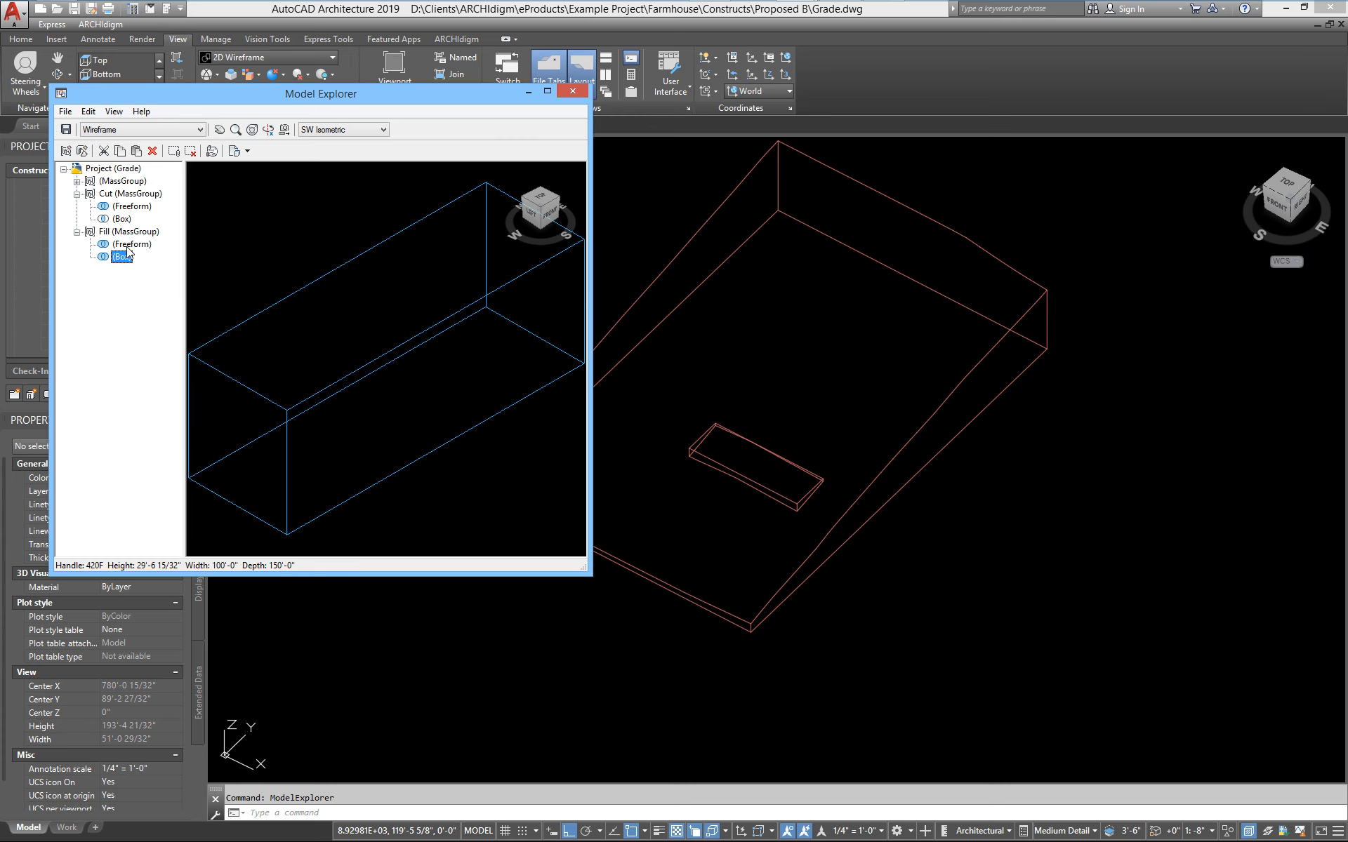
right_click(124, 249)
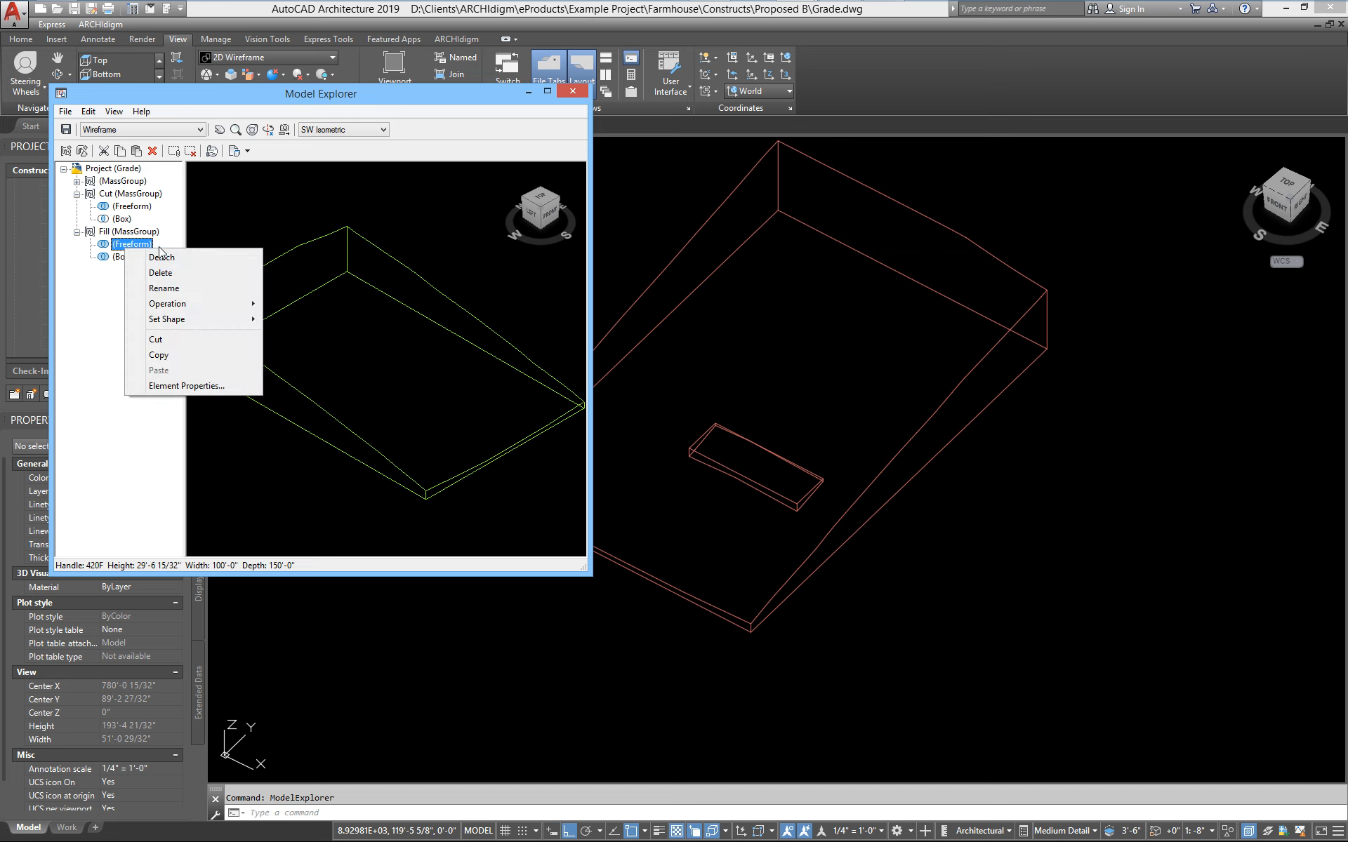
mouse_move(225, 304)
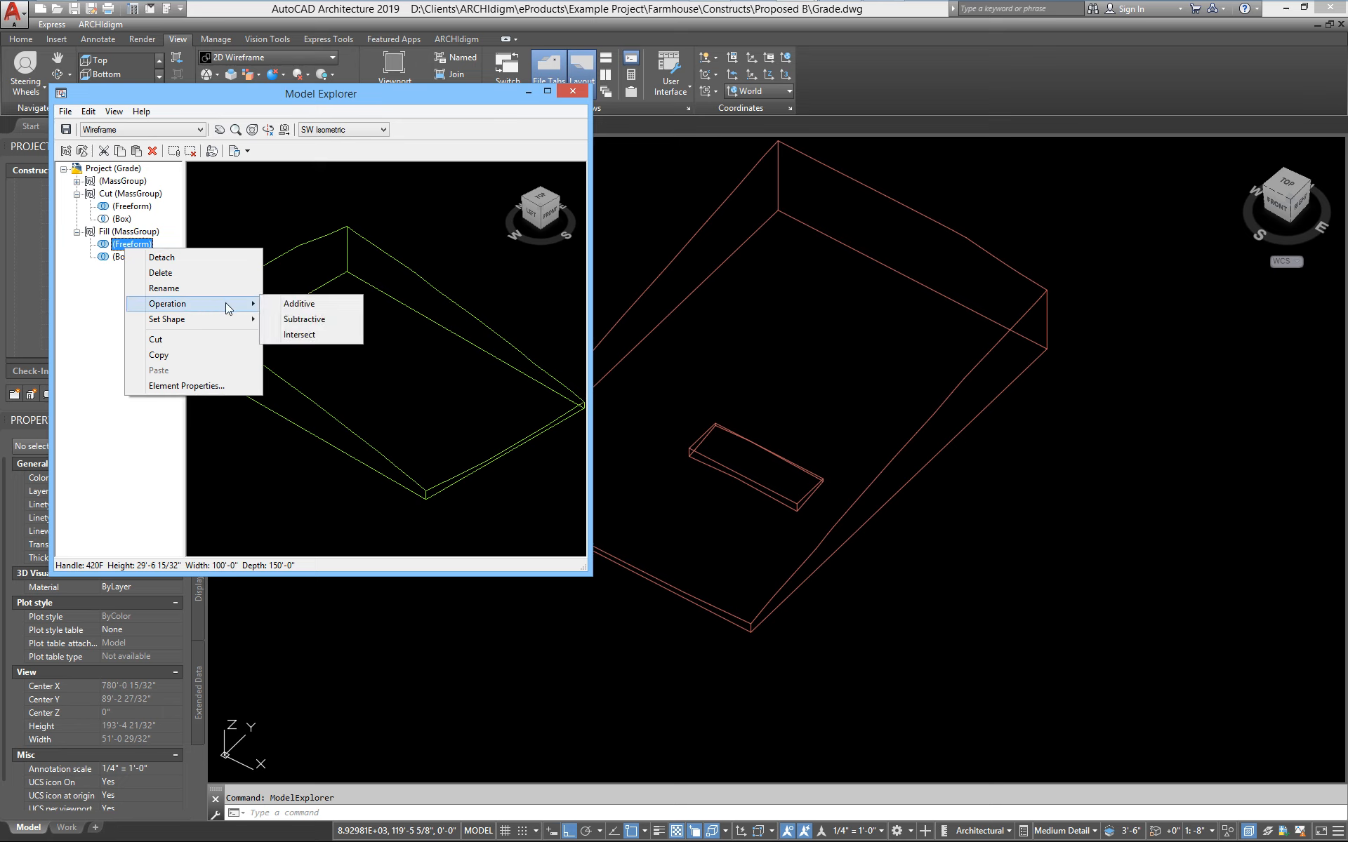
click(304, 320)
click(131, 233)
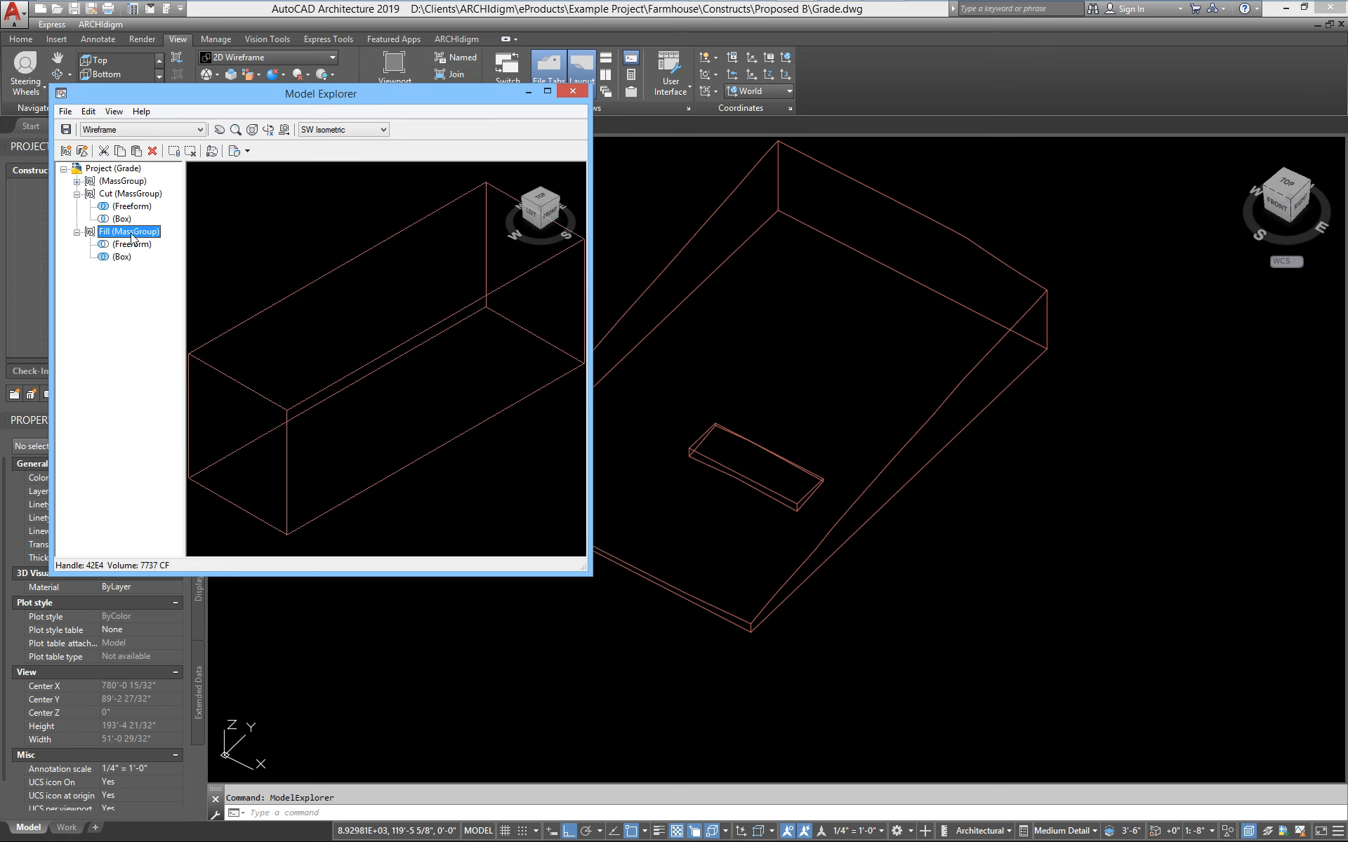
click(123, 243)
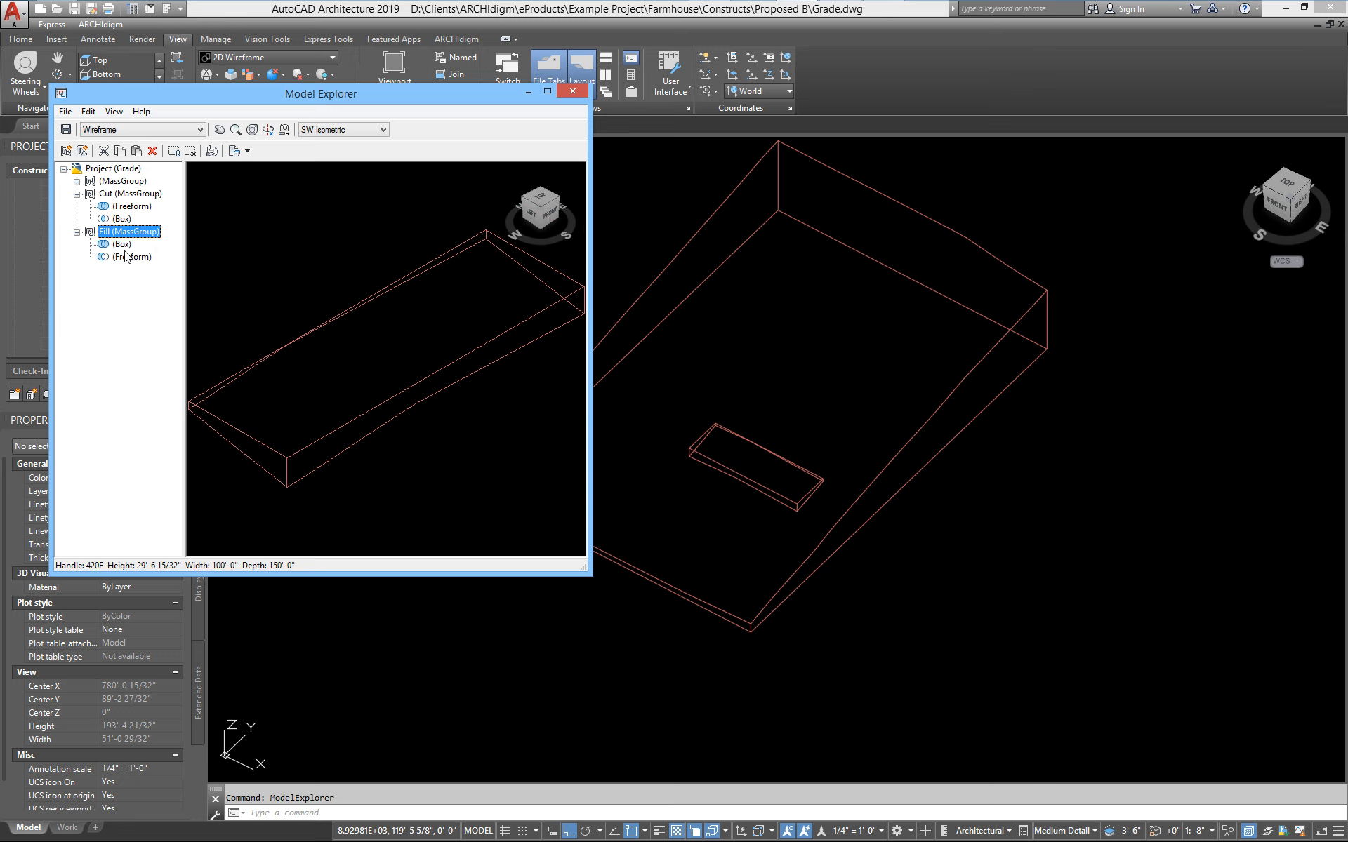
Examine the fill volume beside the other mass groups in the drawing and switch to the Top view
click(836, 394)
scroll(826, 504, up, 4)
scroll(827, 505, down, 8)
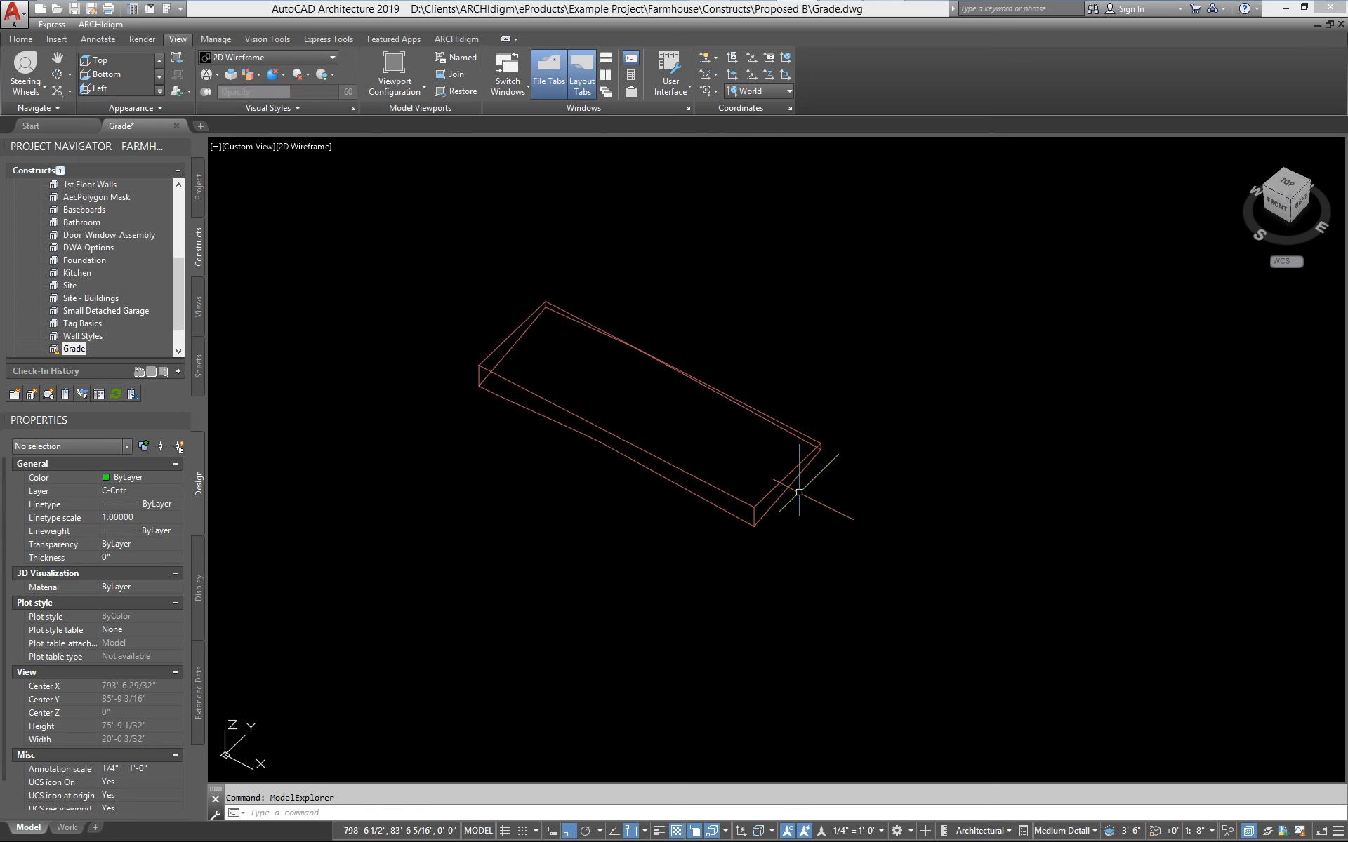
middle_drag(541, 481, 836, 578)
scroll(835, 577, down, 2)
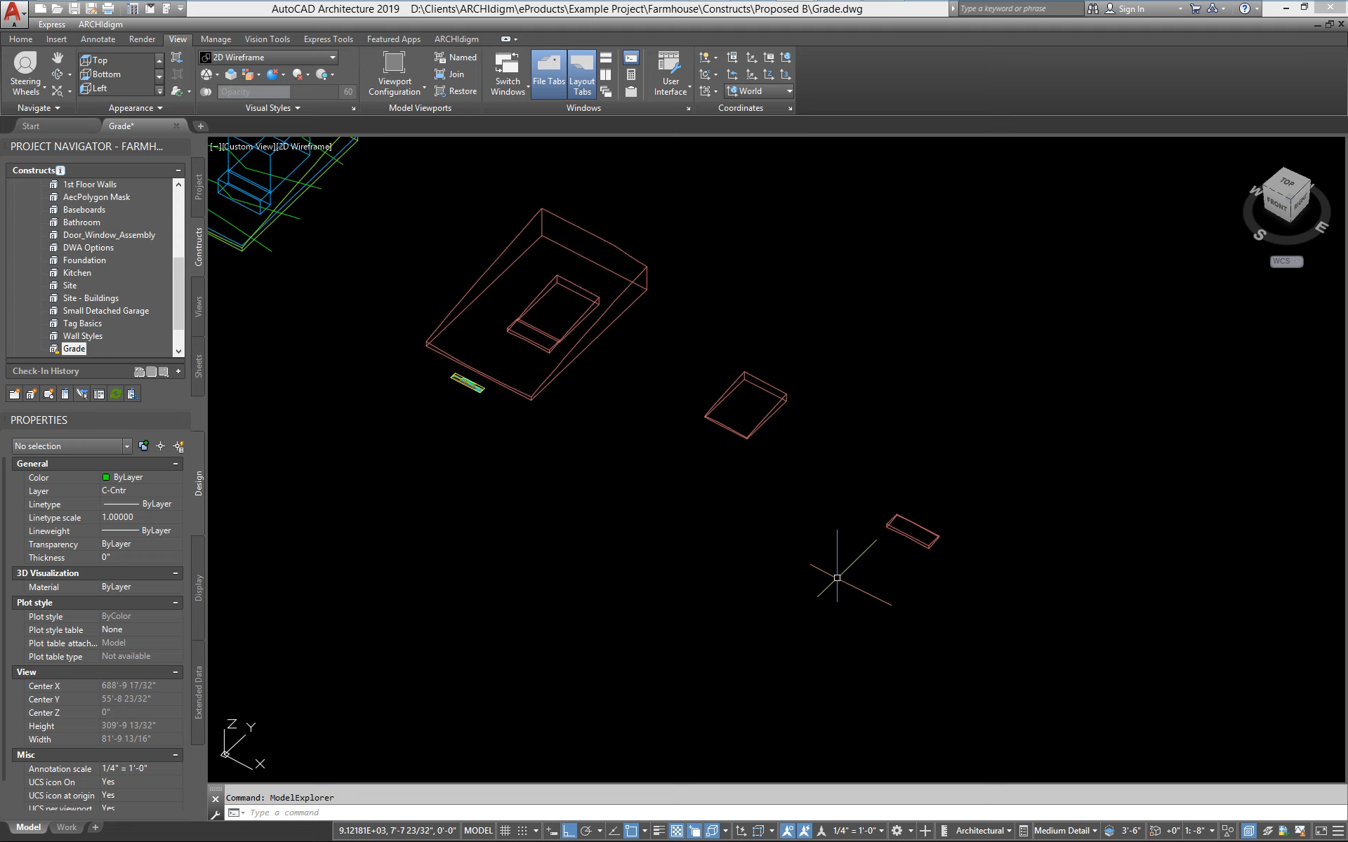
middle_drag(725, 550, 731, 593)
click(1287, 185)
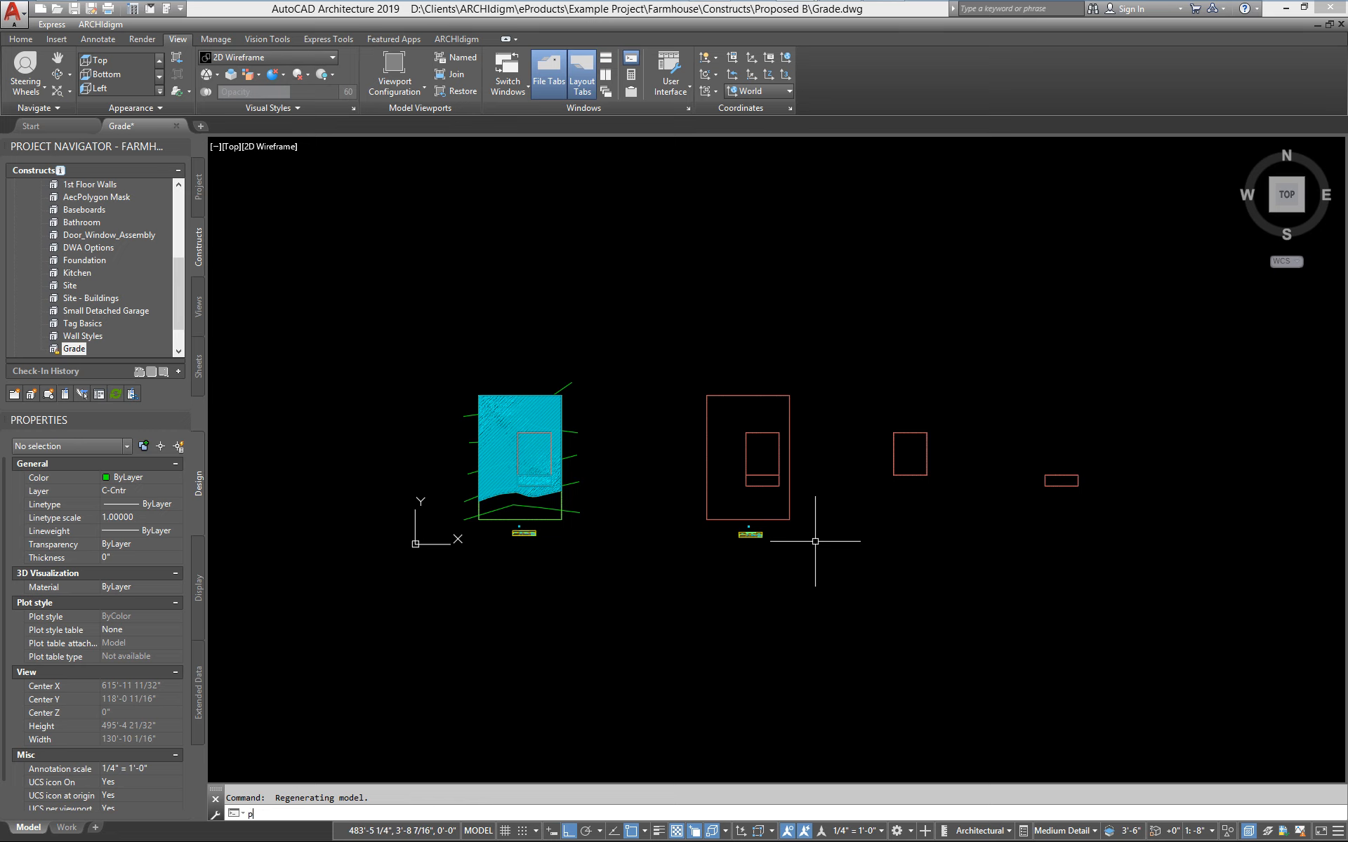
key(Escape)
scroll(811, 541, up, 2)
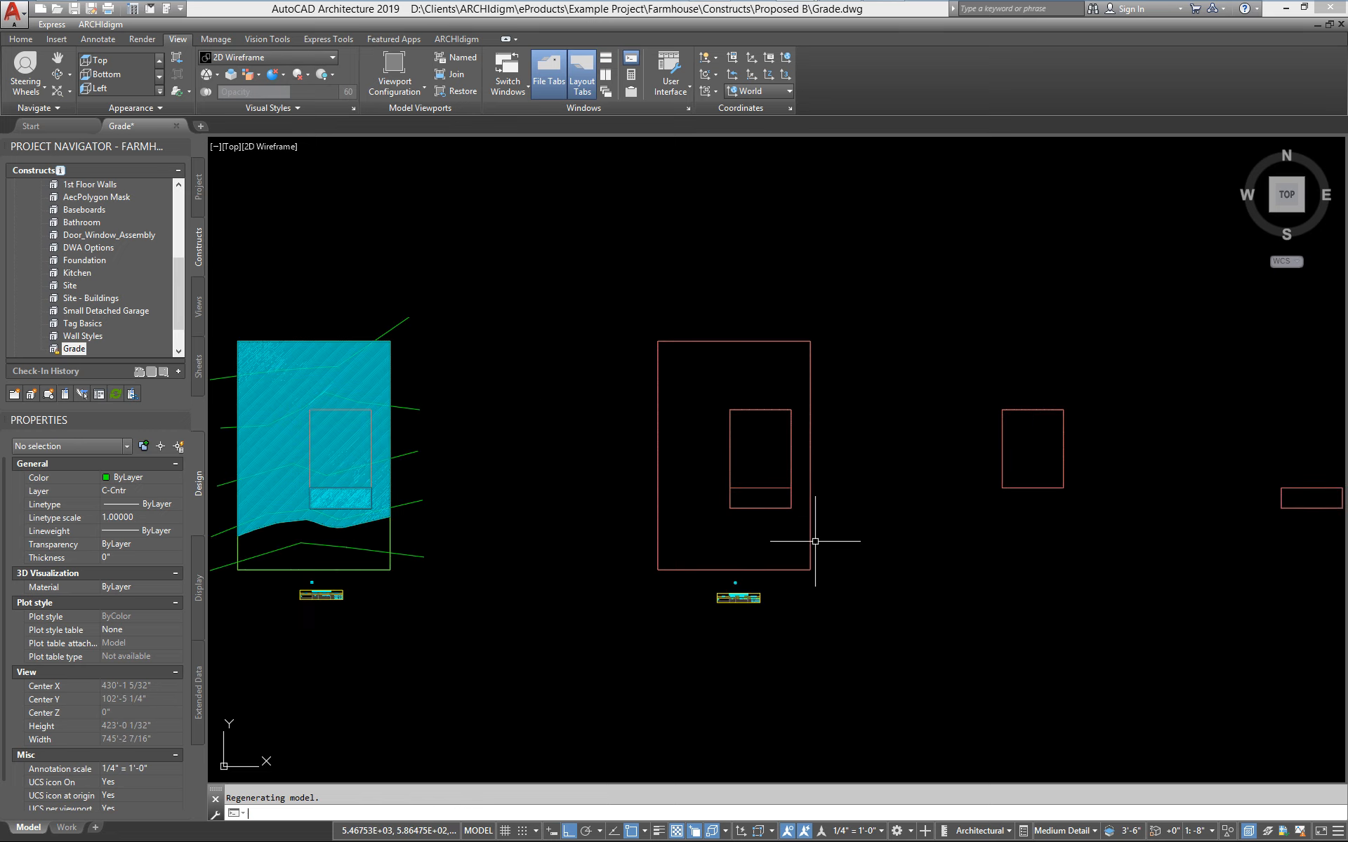
middle_drag(1046, 529, 877, 488)
Tag the Cut and Fill mass groups with GT_Mass_Tag_Number_Square from the Content Browser, placing each tag below its object
mouse_move(818, 20)
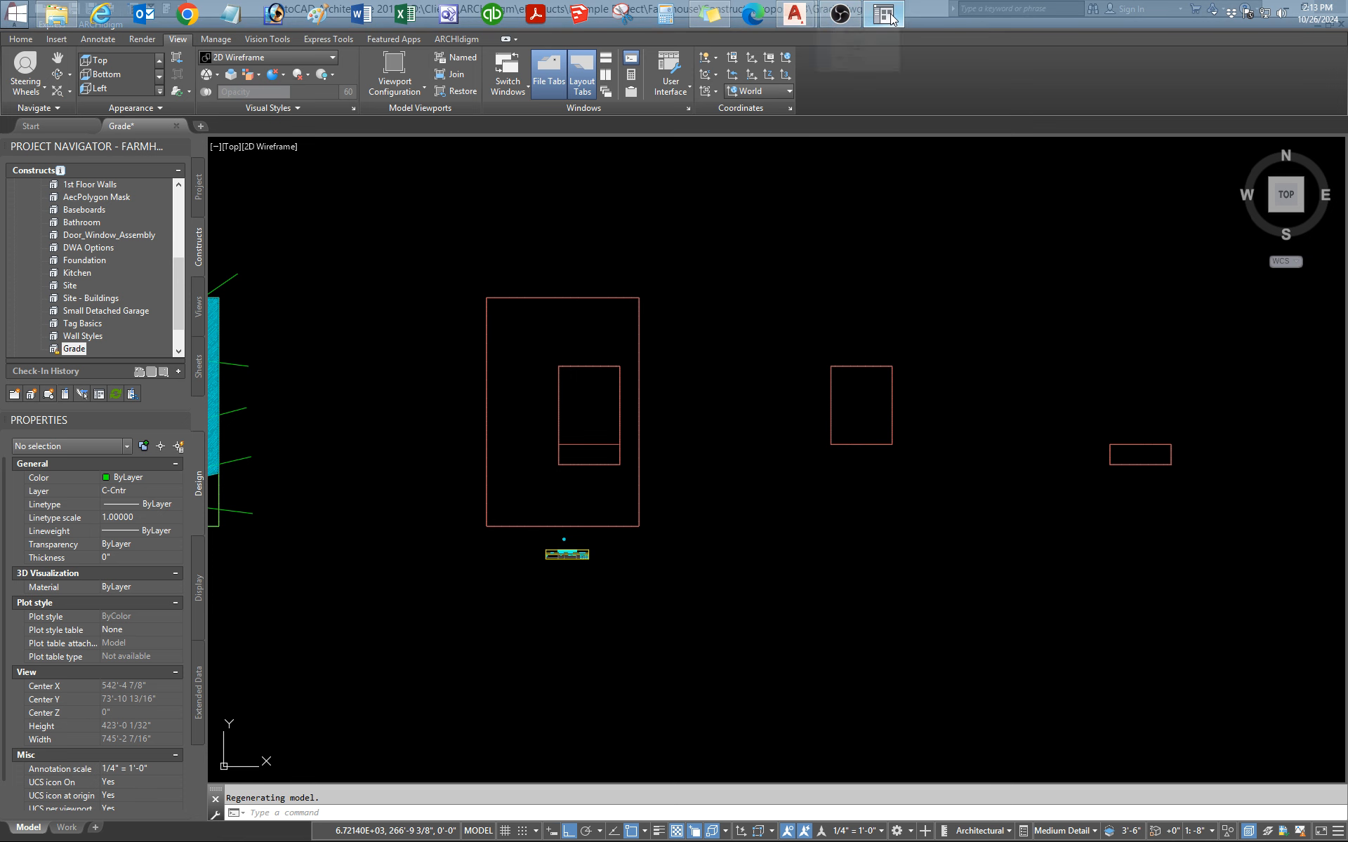
click(883, 14)
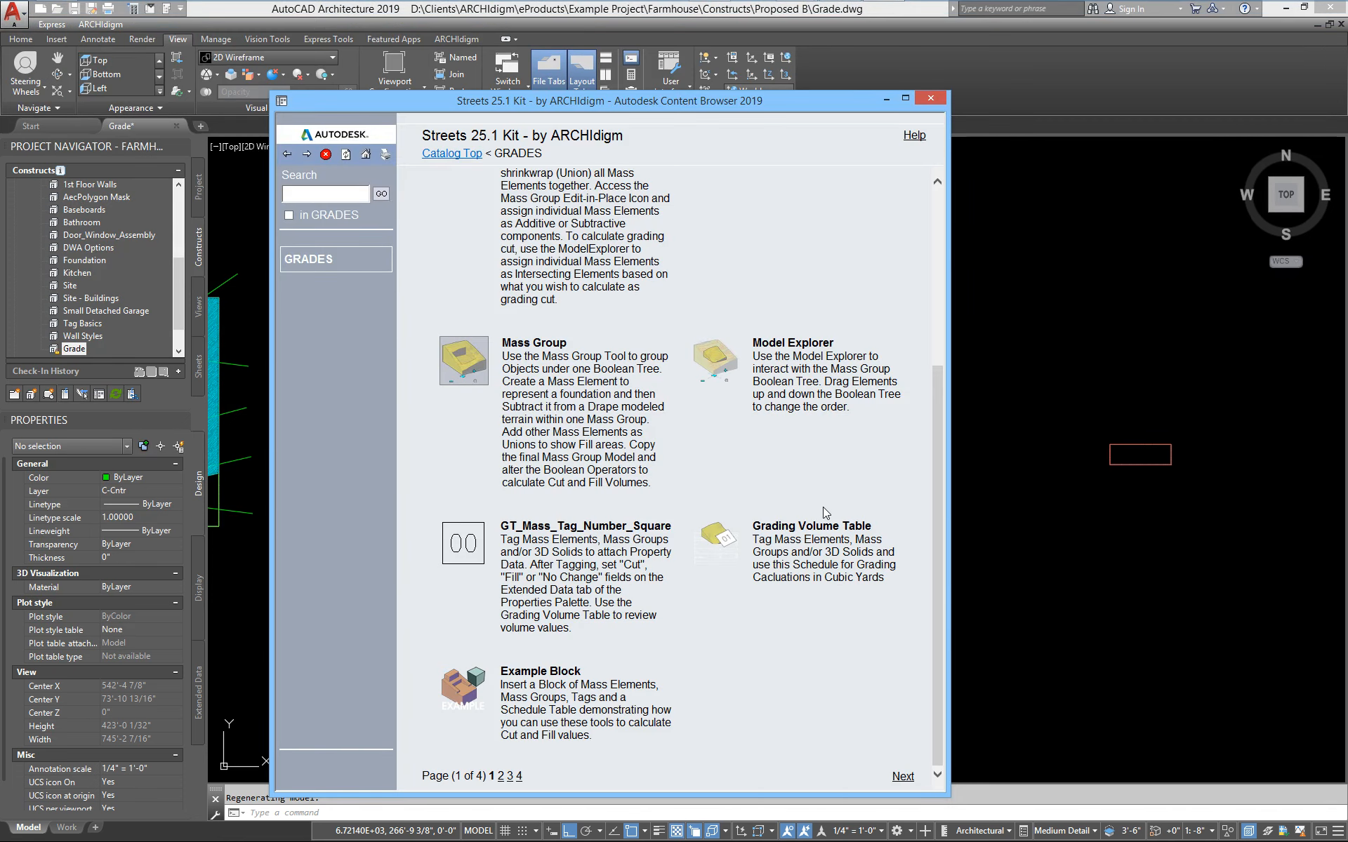
right_click(484, 536)
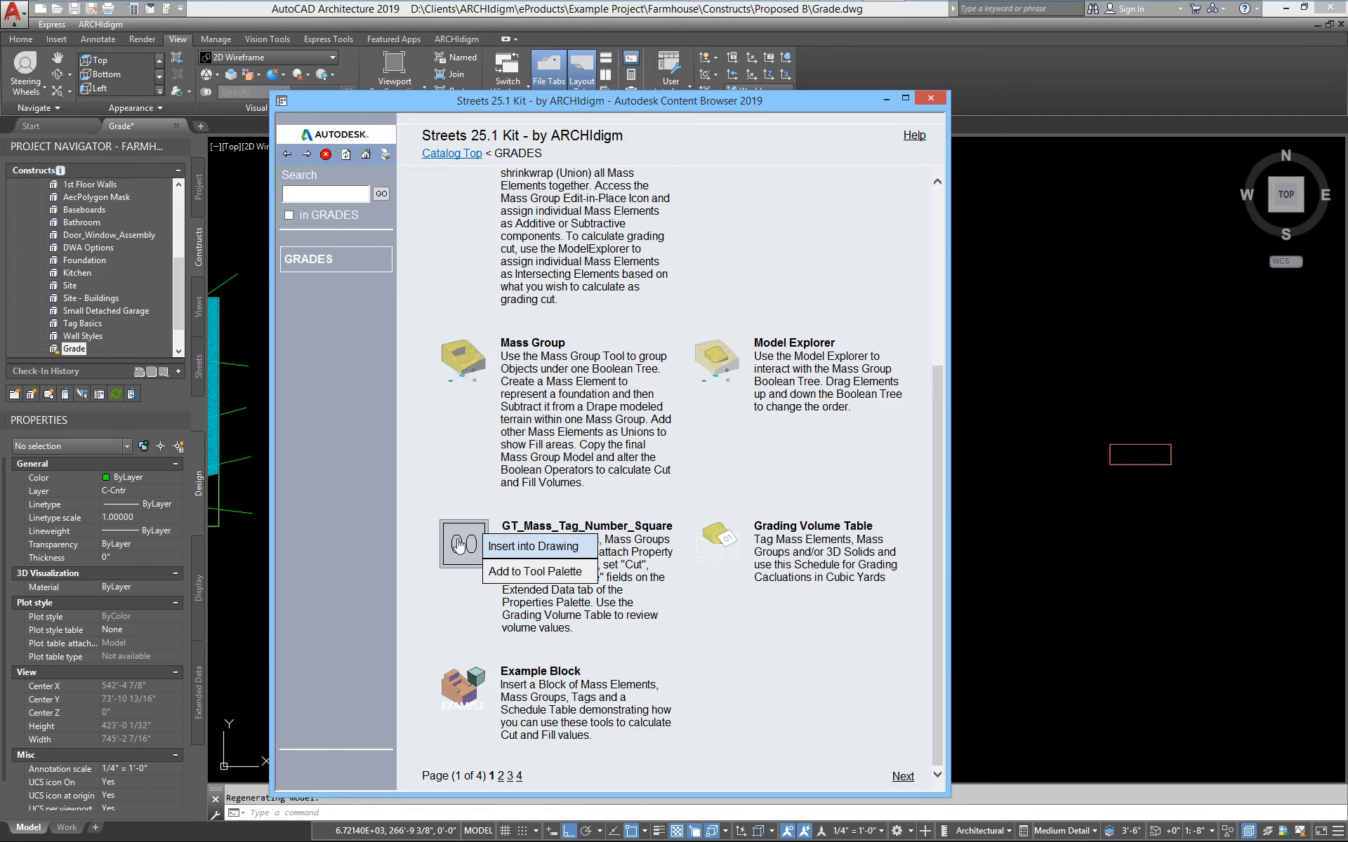
click(508, 549)
click(865, 445)
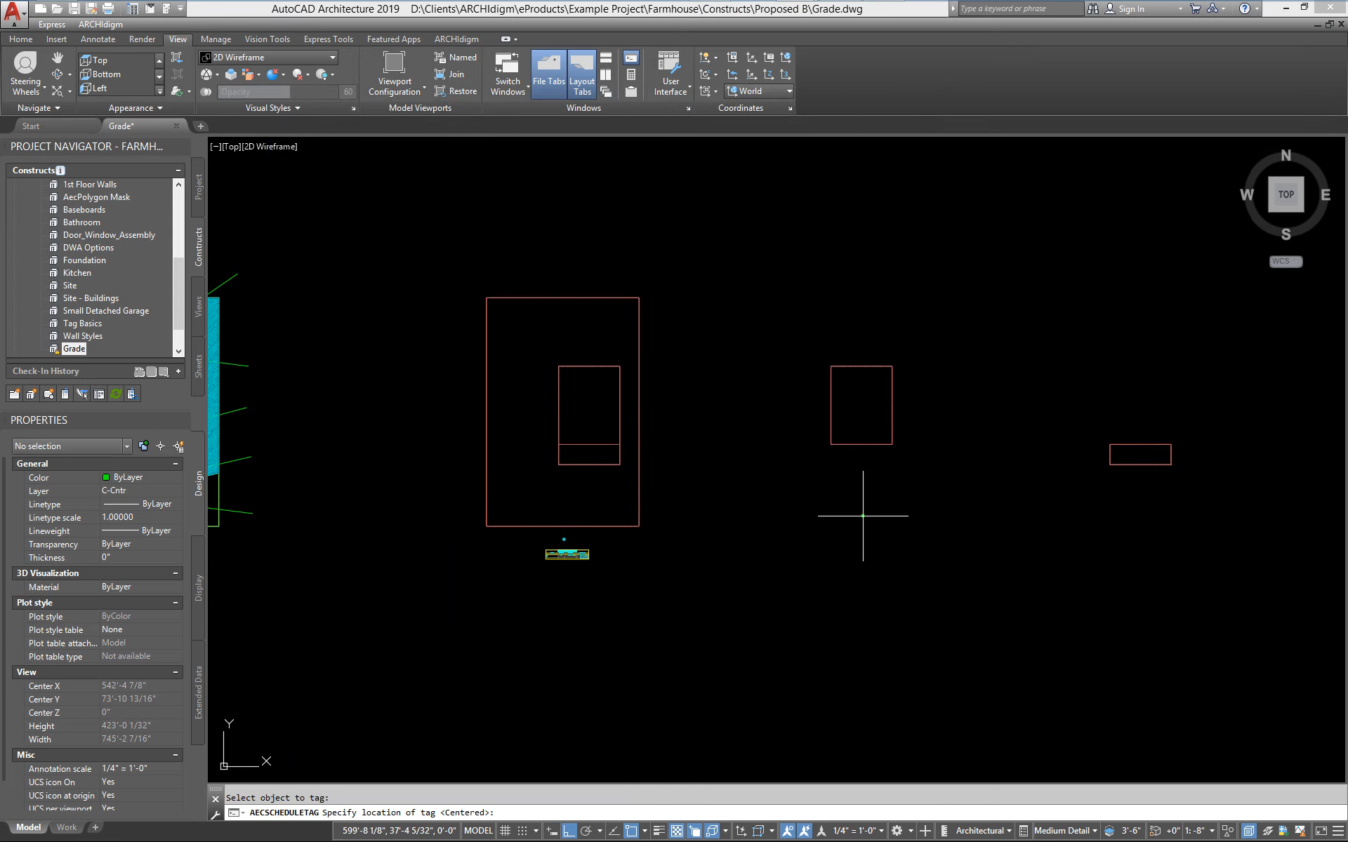
click(855, 534)
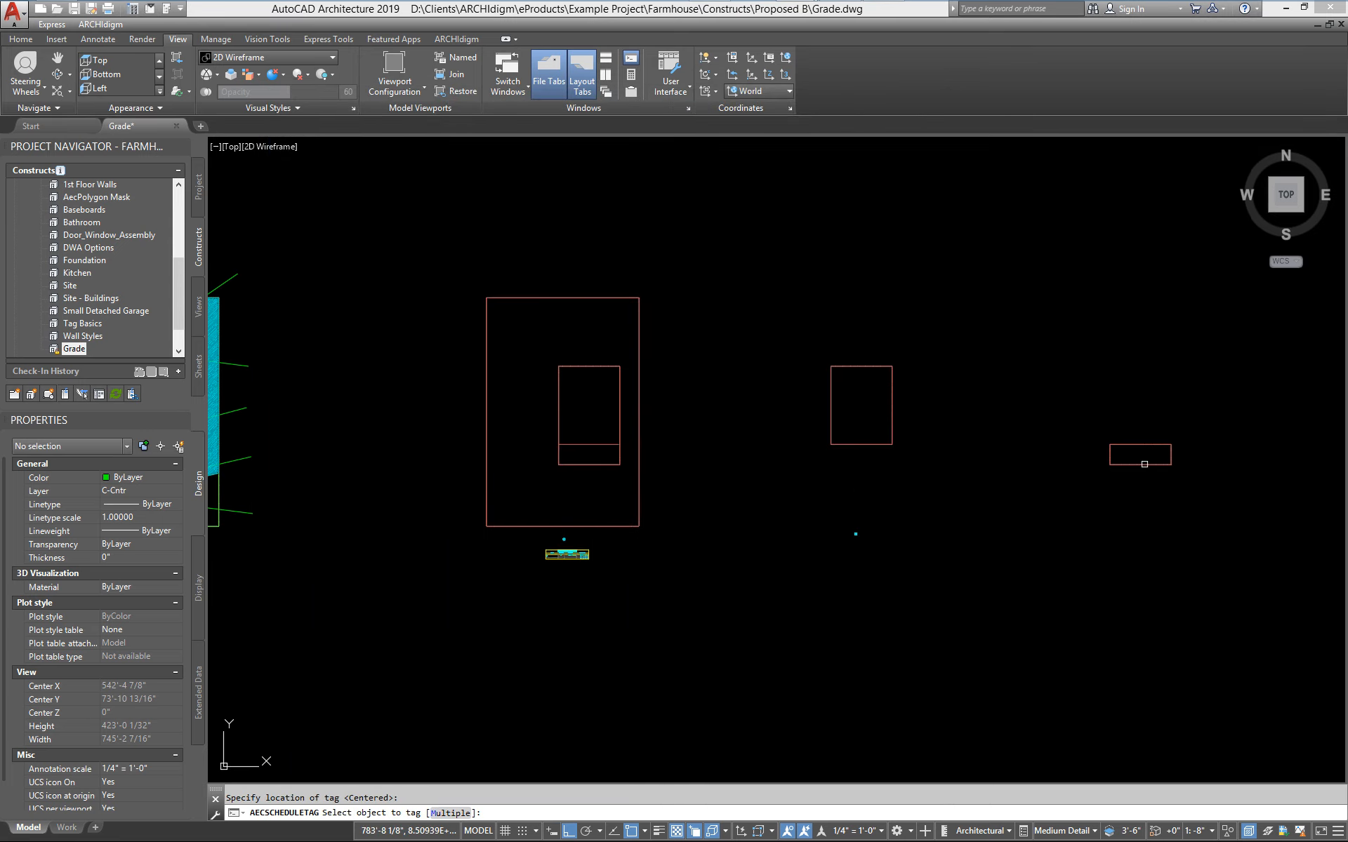
click(1145, 464)
click(1137, 527)
key(Return)
Insert a Grading Volume Table from the Content Browser for the terrain mass element and all three mass groups, placed below the Cut group
scroll(1055, 530, down, 2)
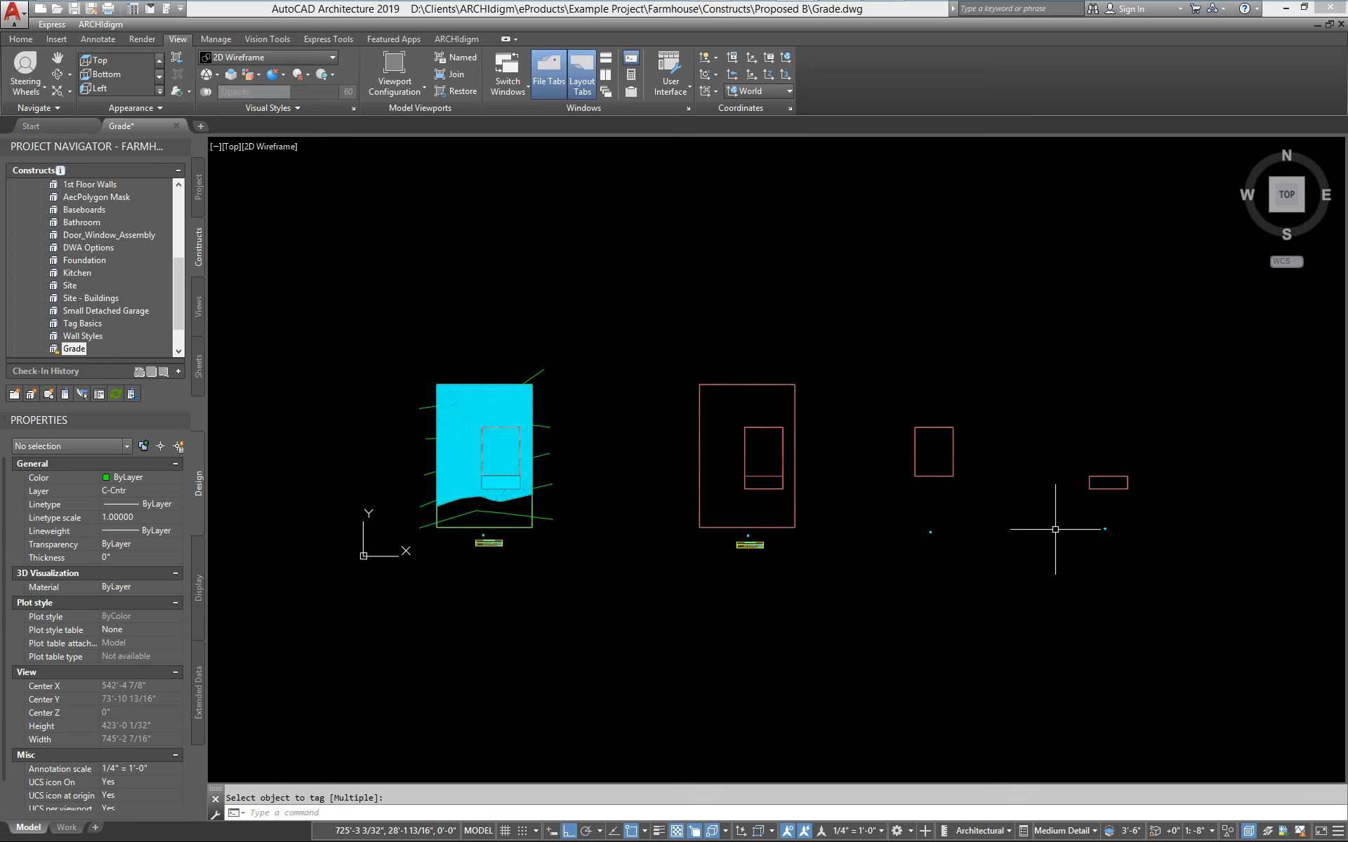
middle_drag(994, 550, 977, 496)
mouse_move(778, 15)
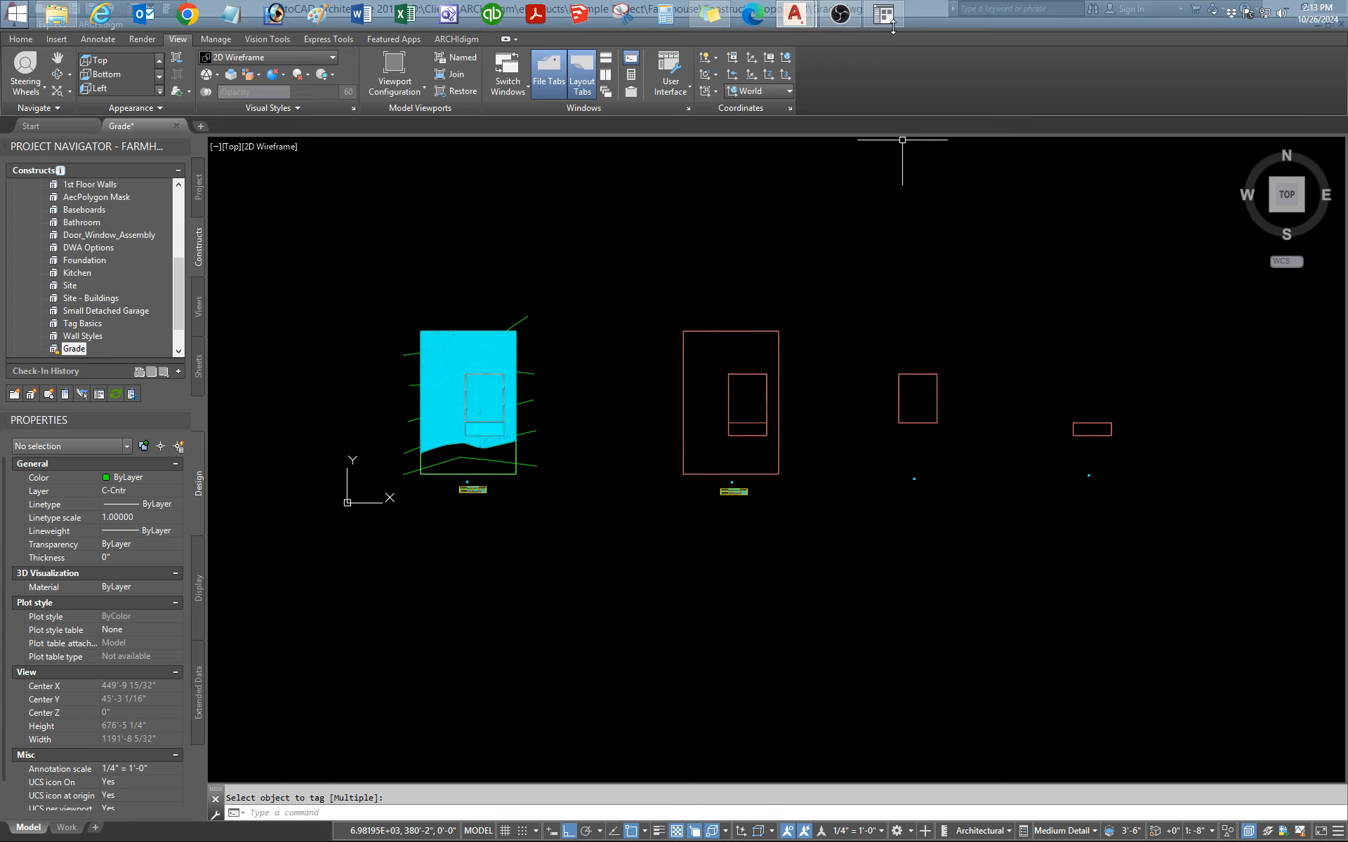
click(885, 15)
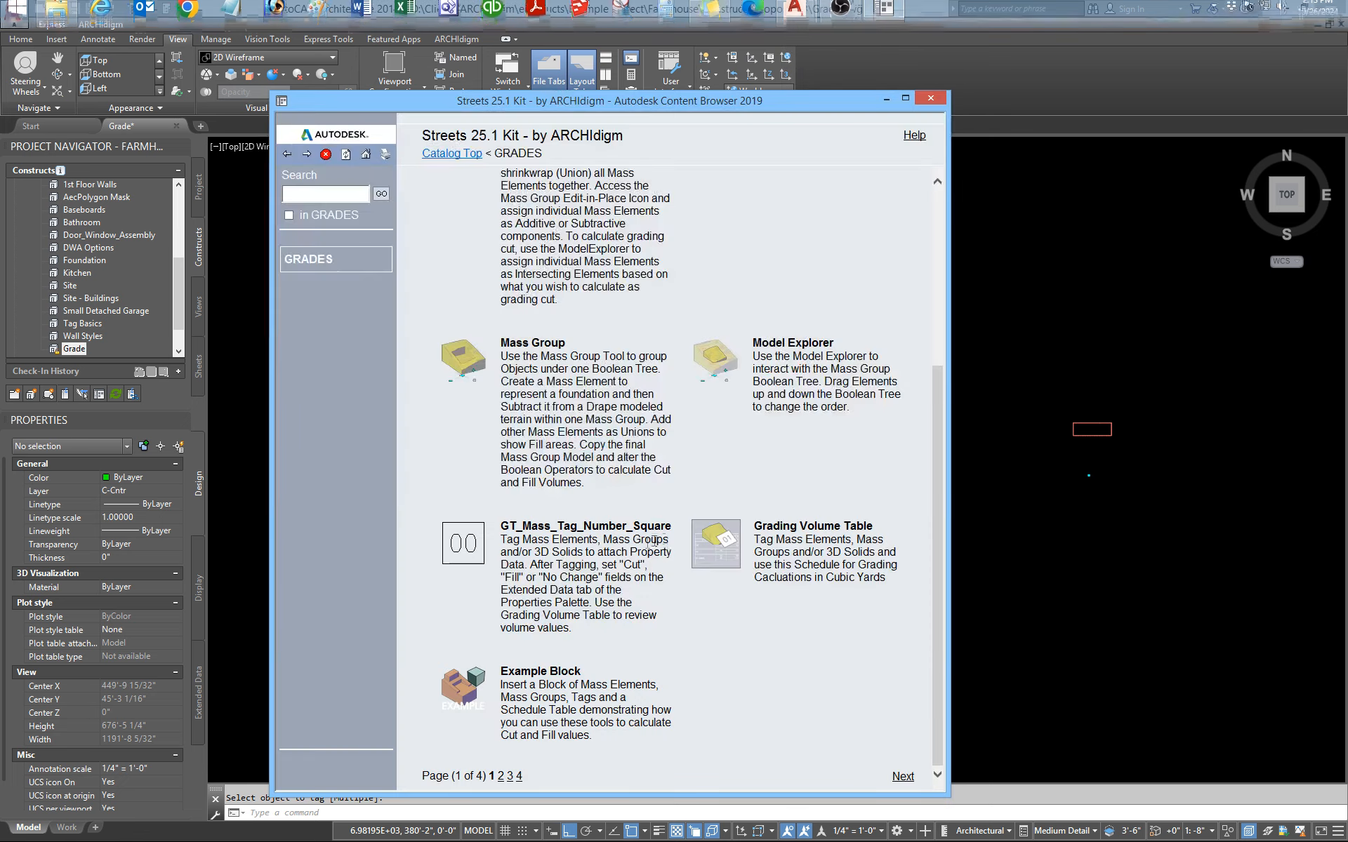
right_click(744, 540)
click(748, 547)
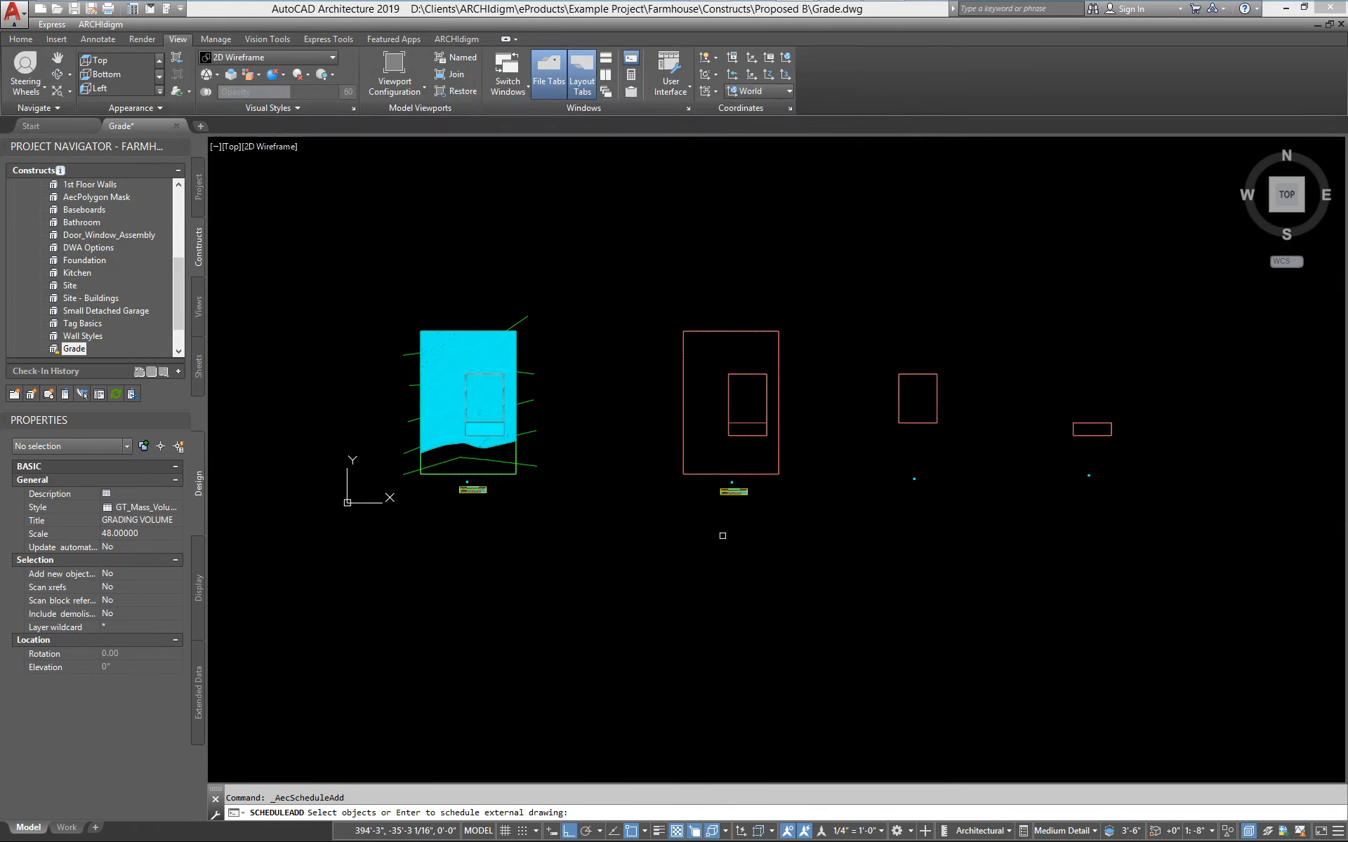
click(498, 474)
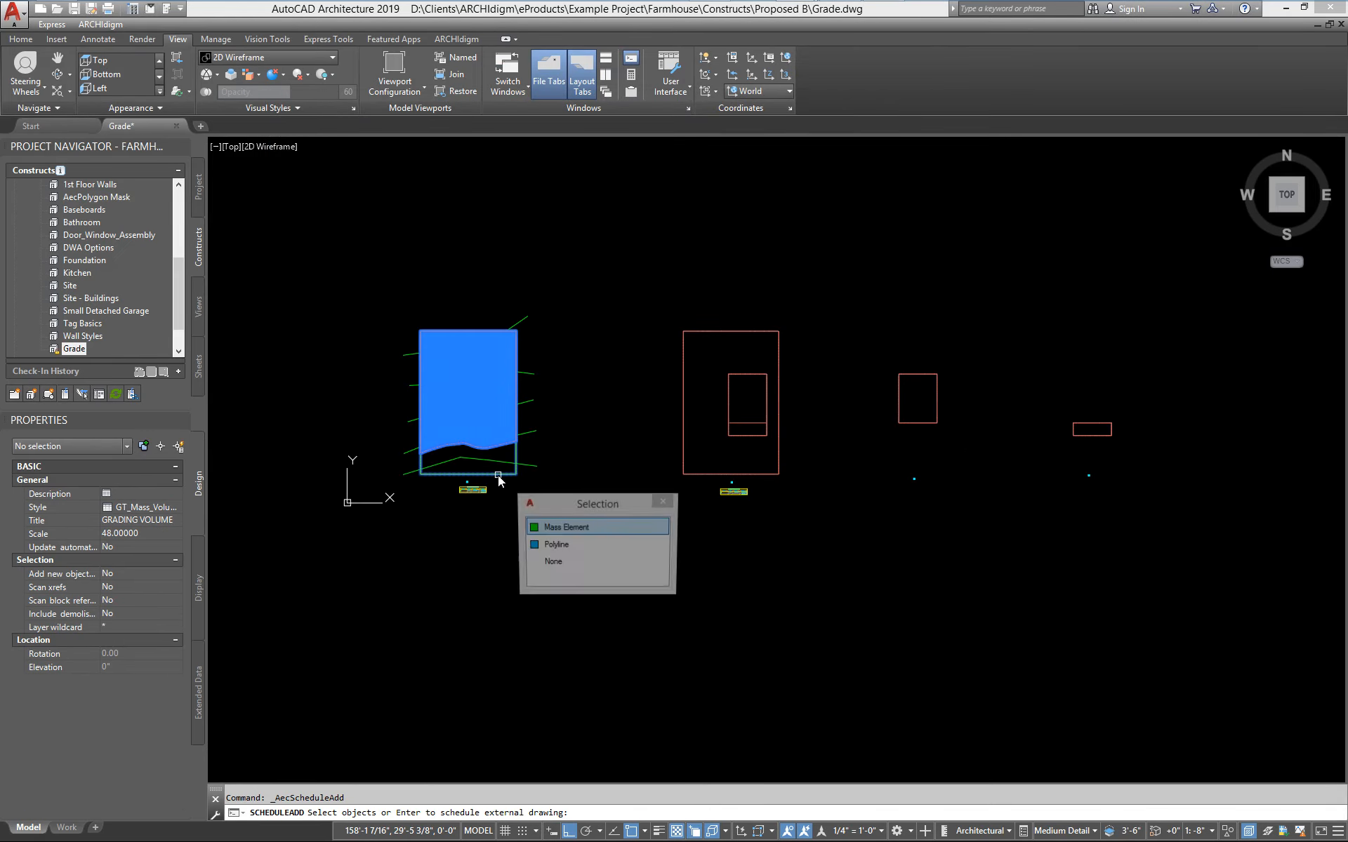
click(743, 475)
click(919, 423)
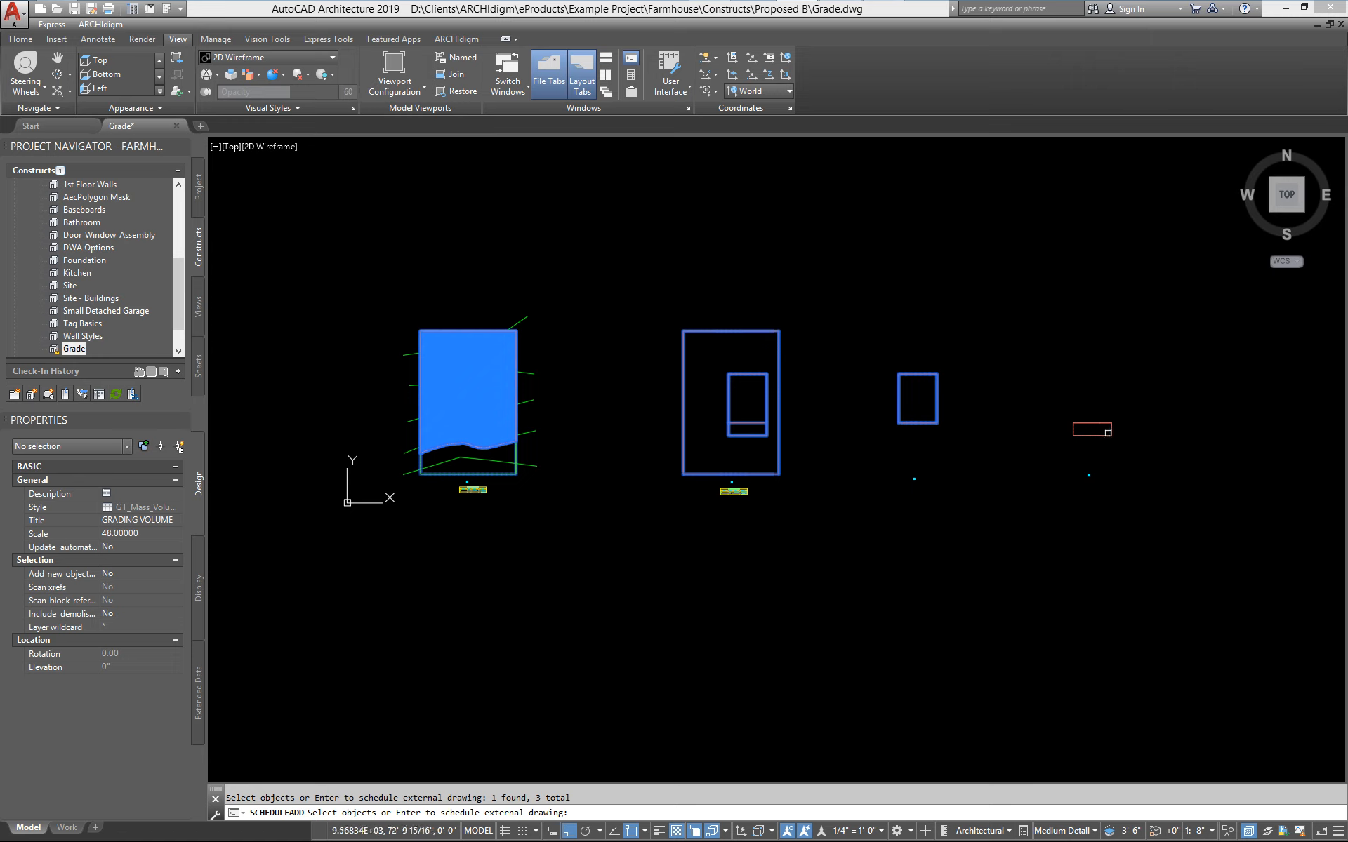
key(Return)
click(872, 529)
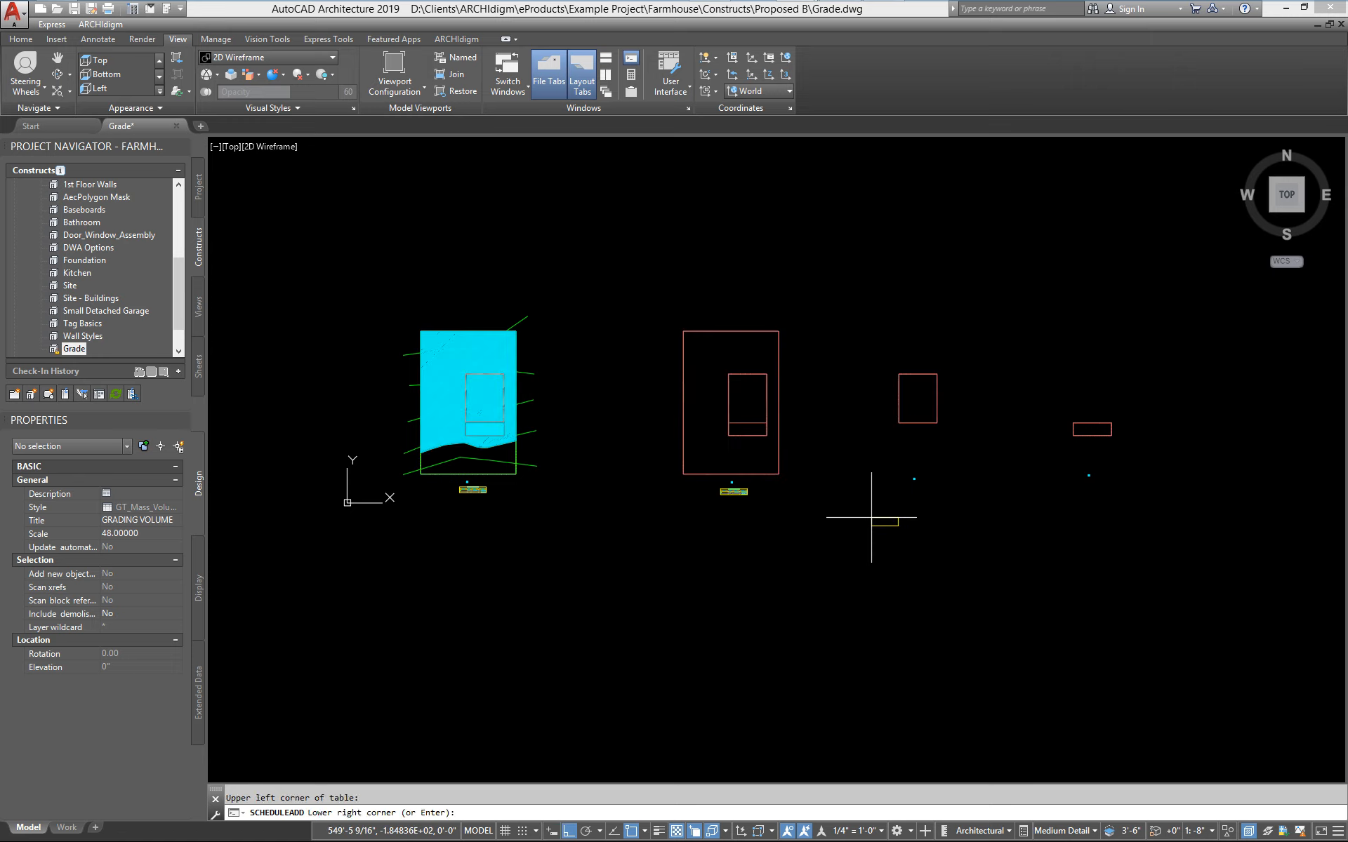
Set the Phase property of the original terrain mass element to EXISTING in its GT_Mass_Objects_Volume property set
scroll(877, 505, up, 10)
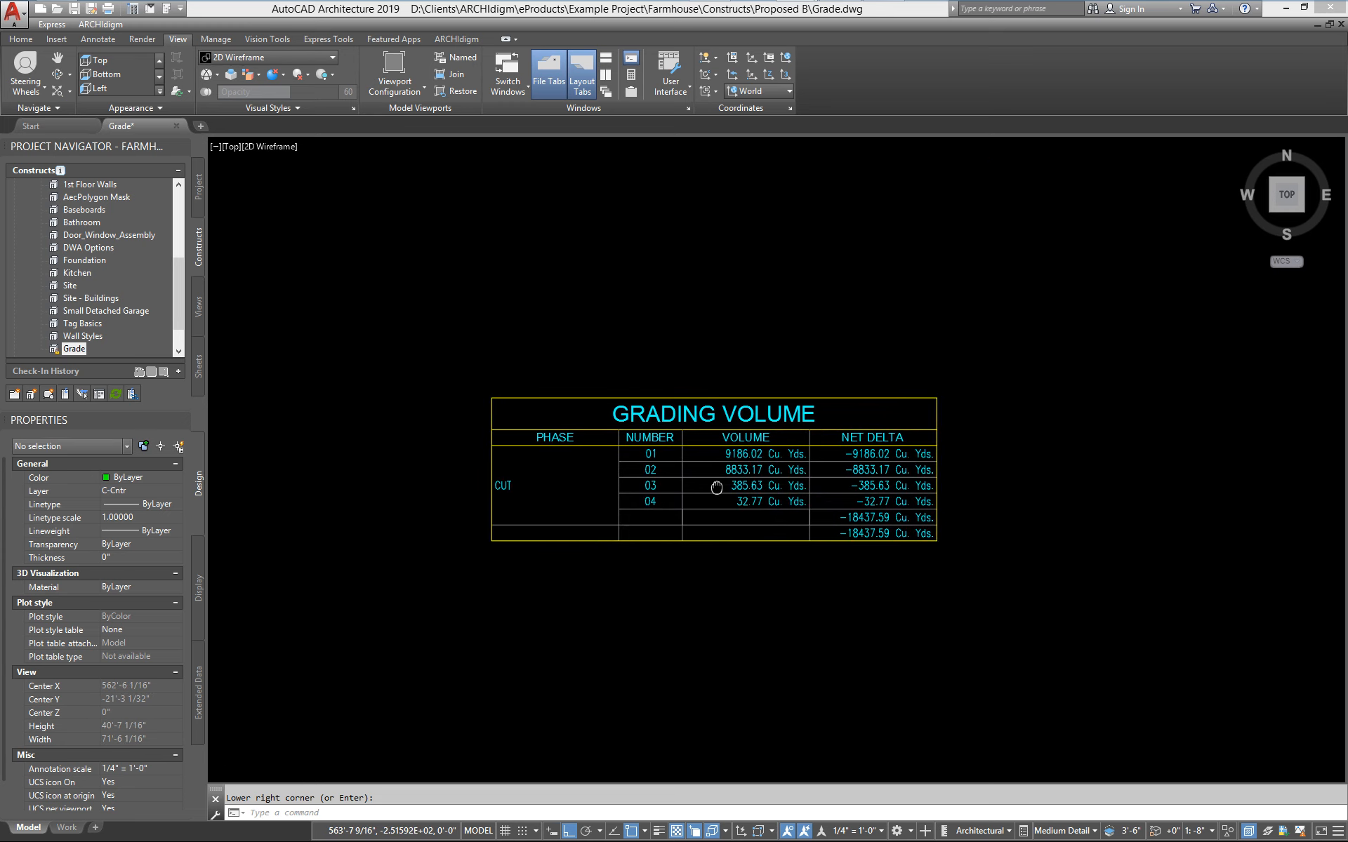
scroll(831, 487, down, 9)
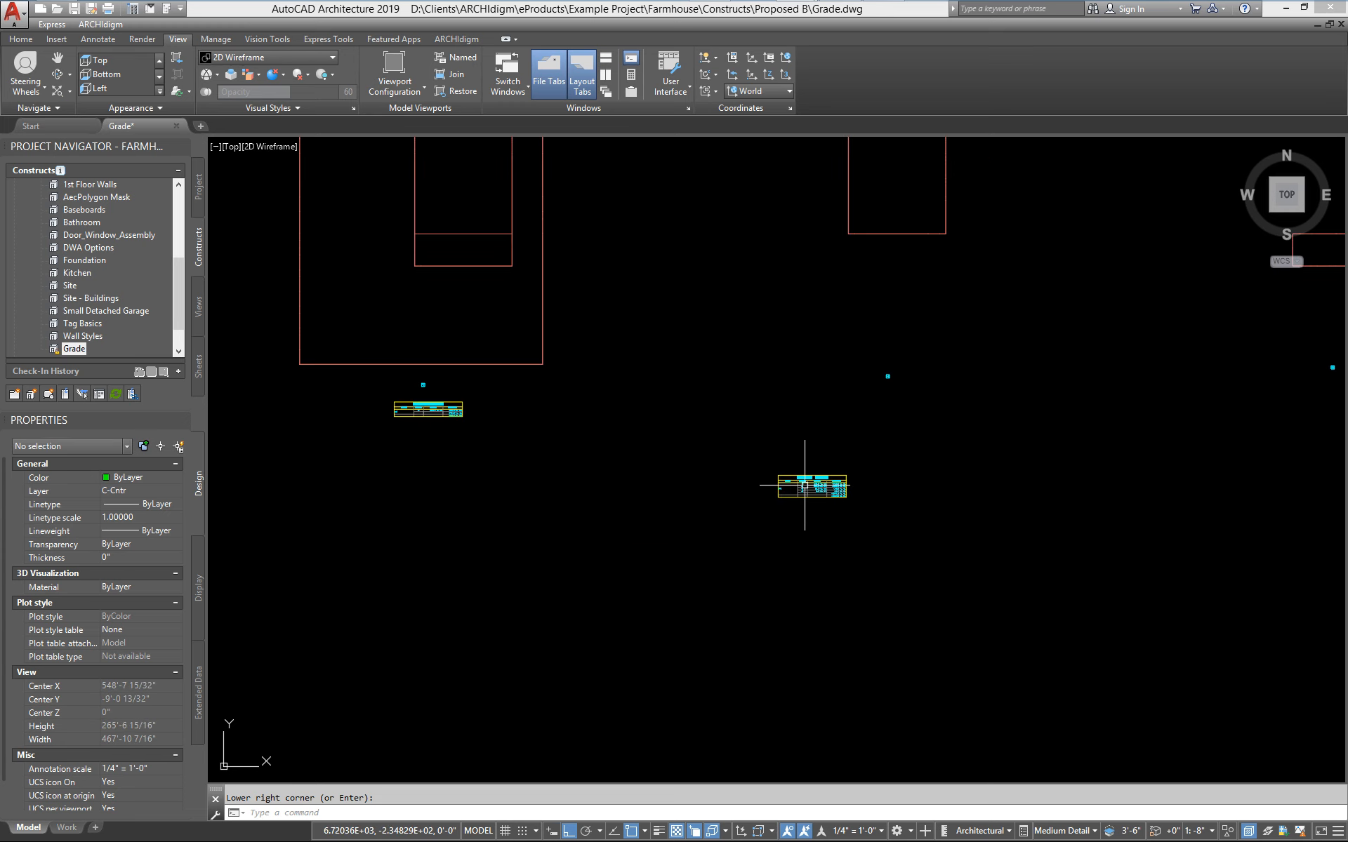
scroll(728, 500, up, 4)
scroll(648, 533, down, 8)
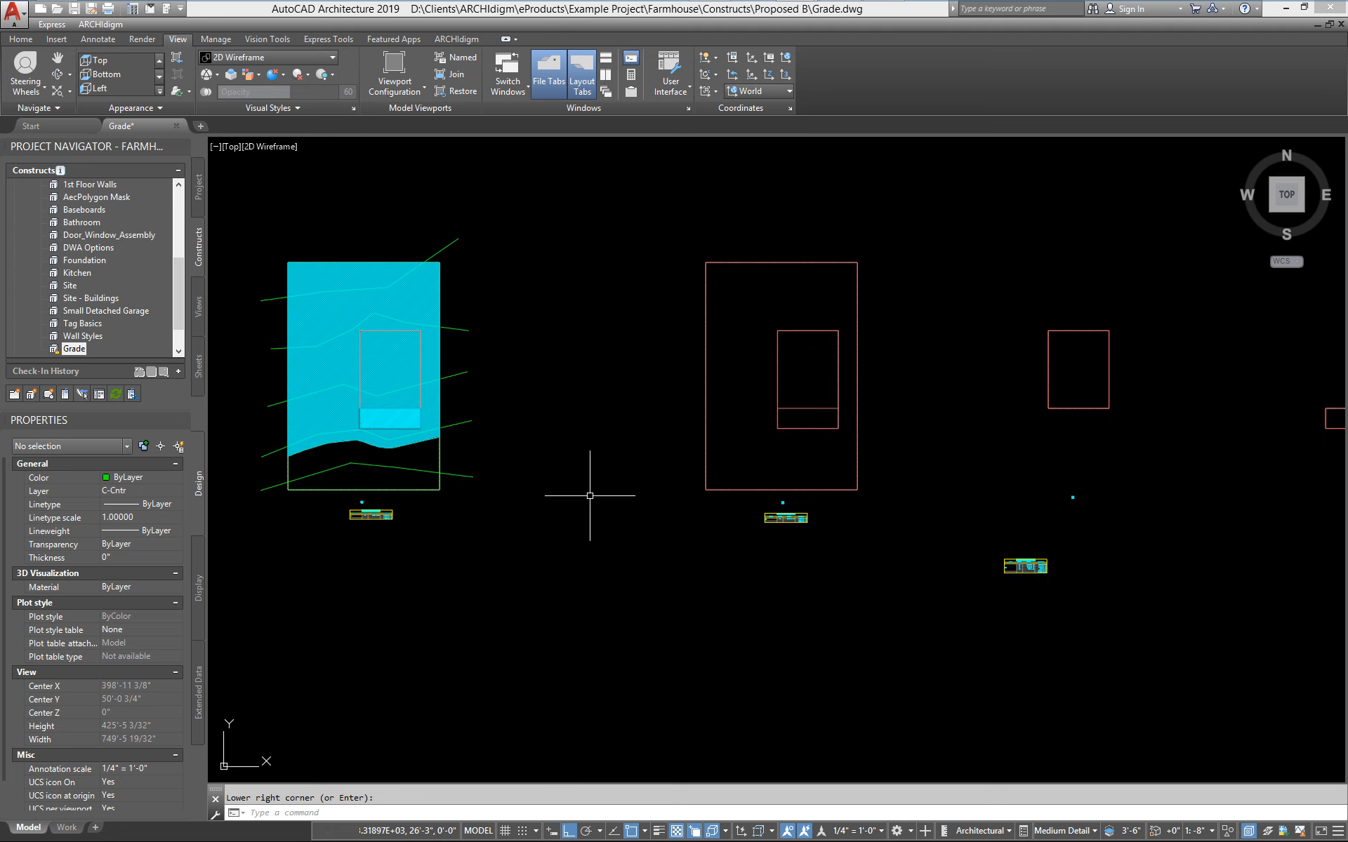
click(419, 491)
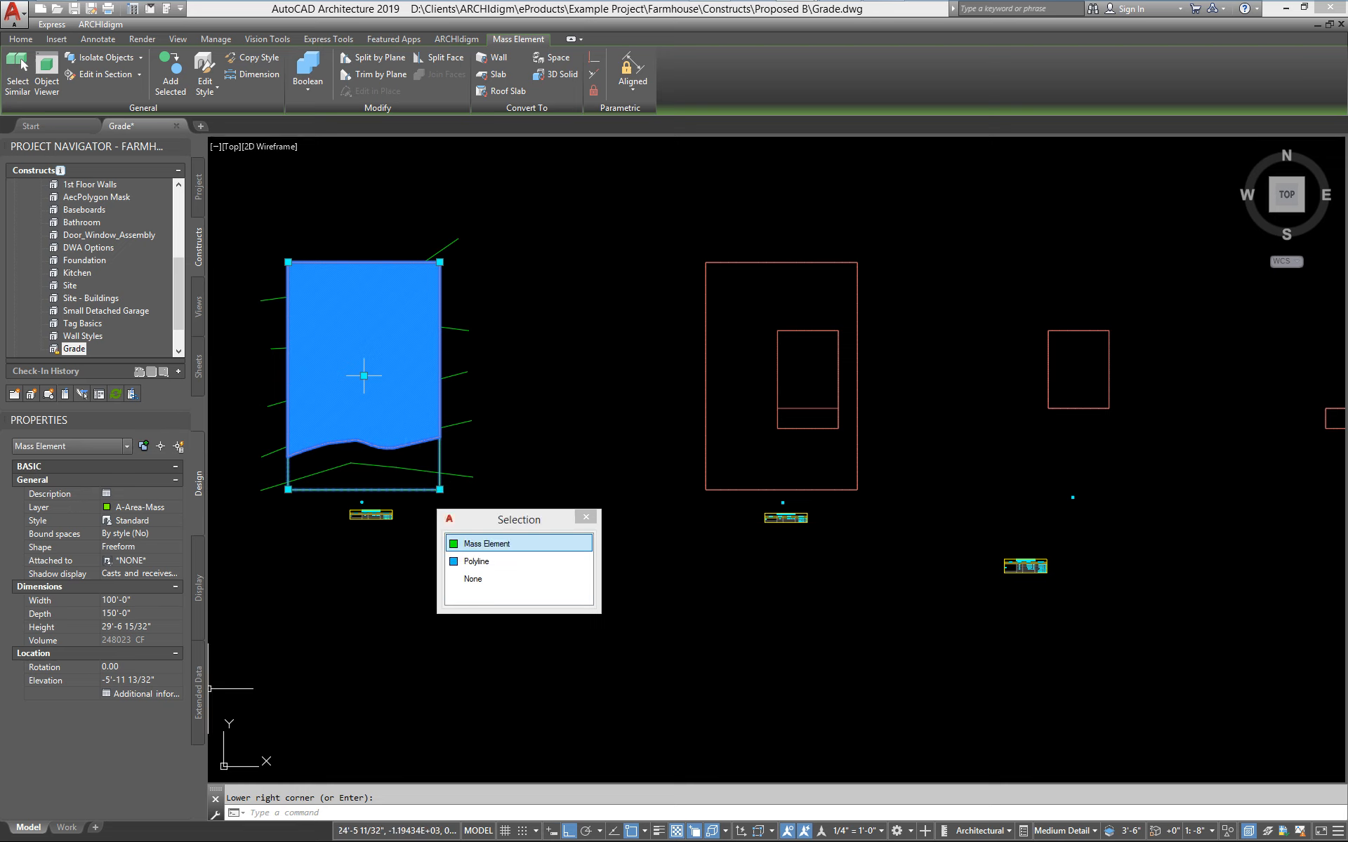
click(200, 695)
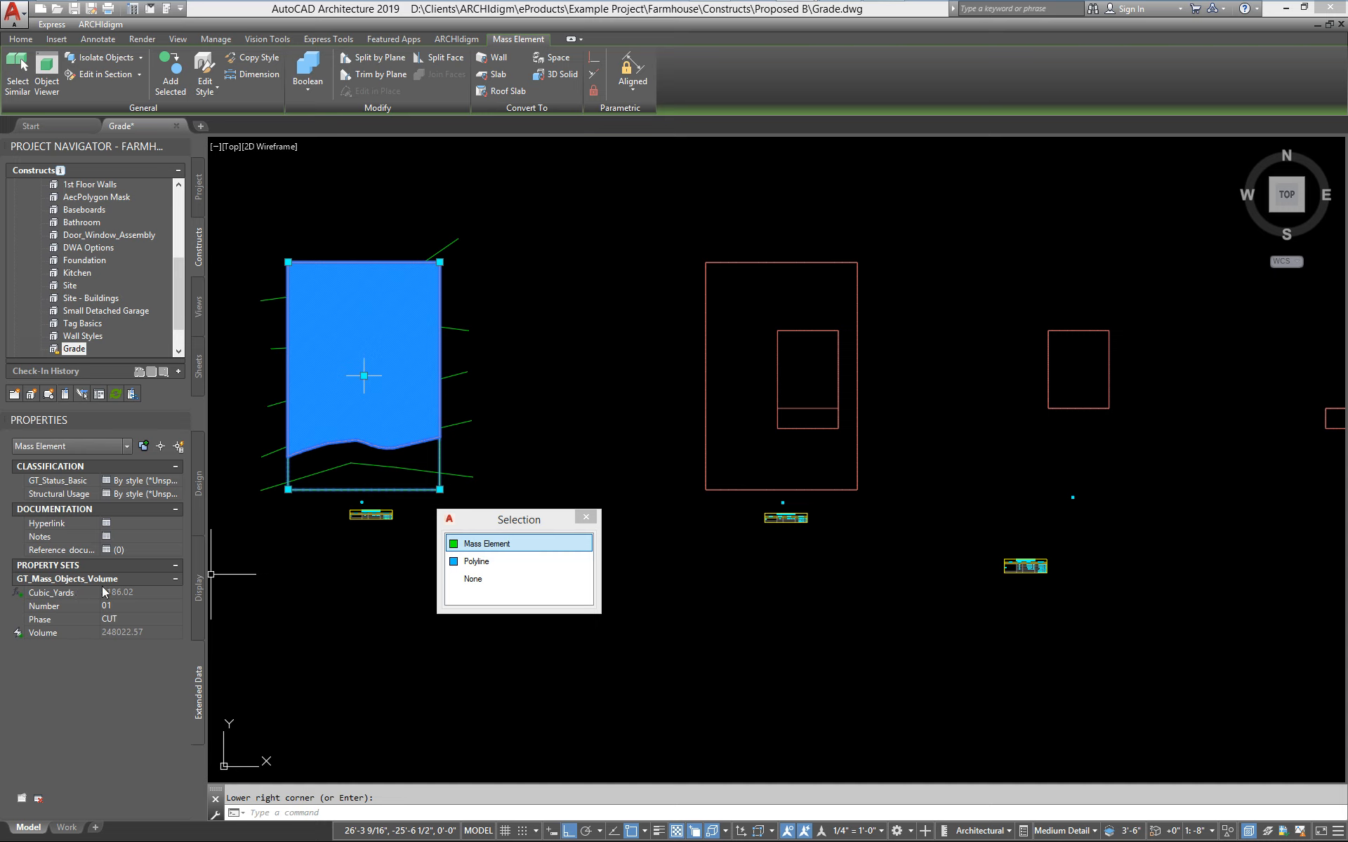
click(124, 620)
click(178, 619)
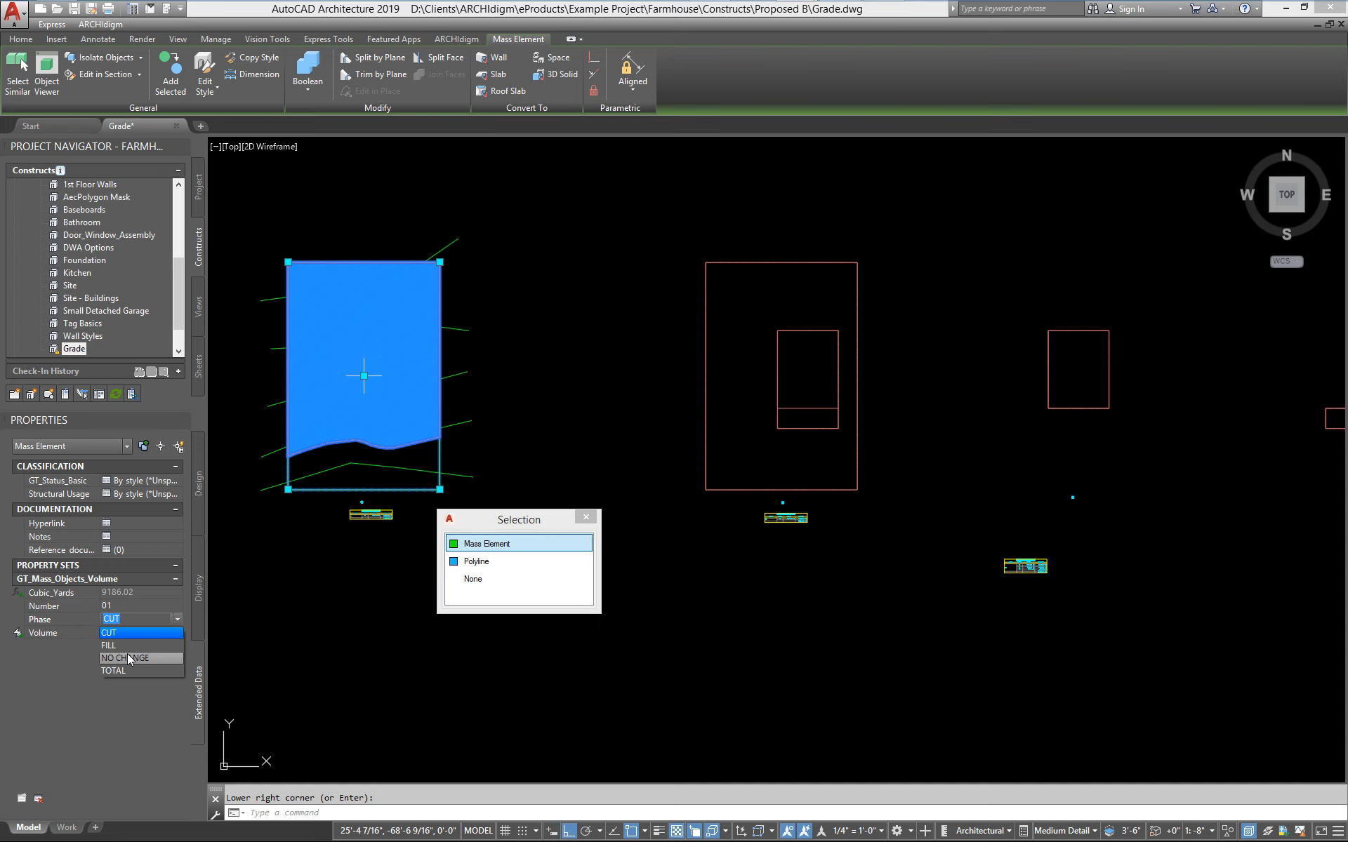
click(127, 616)
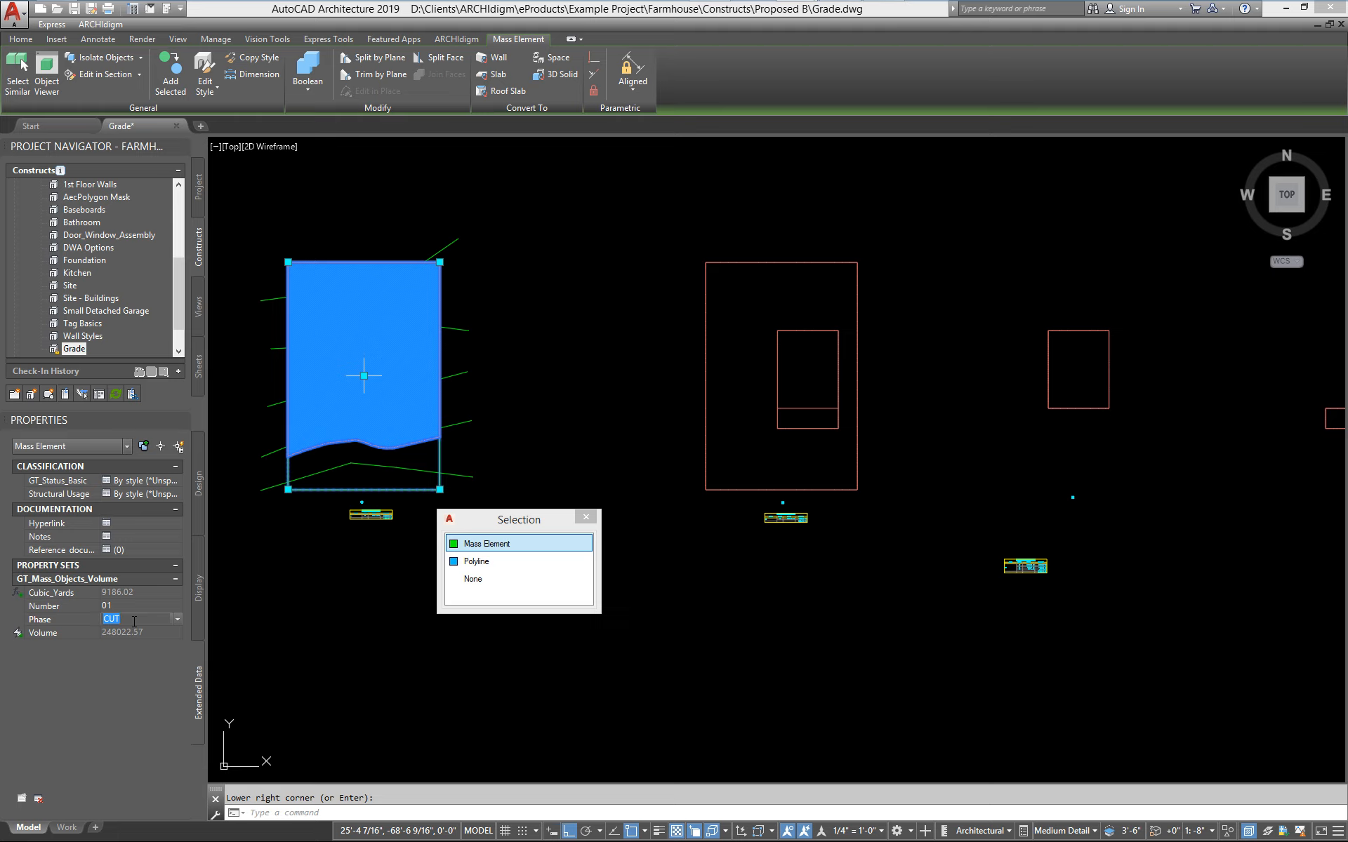
text(e)
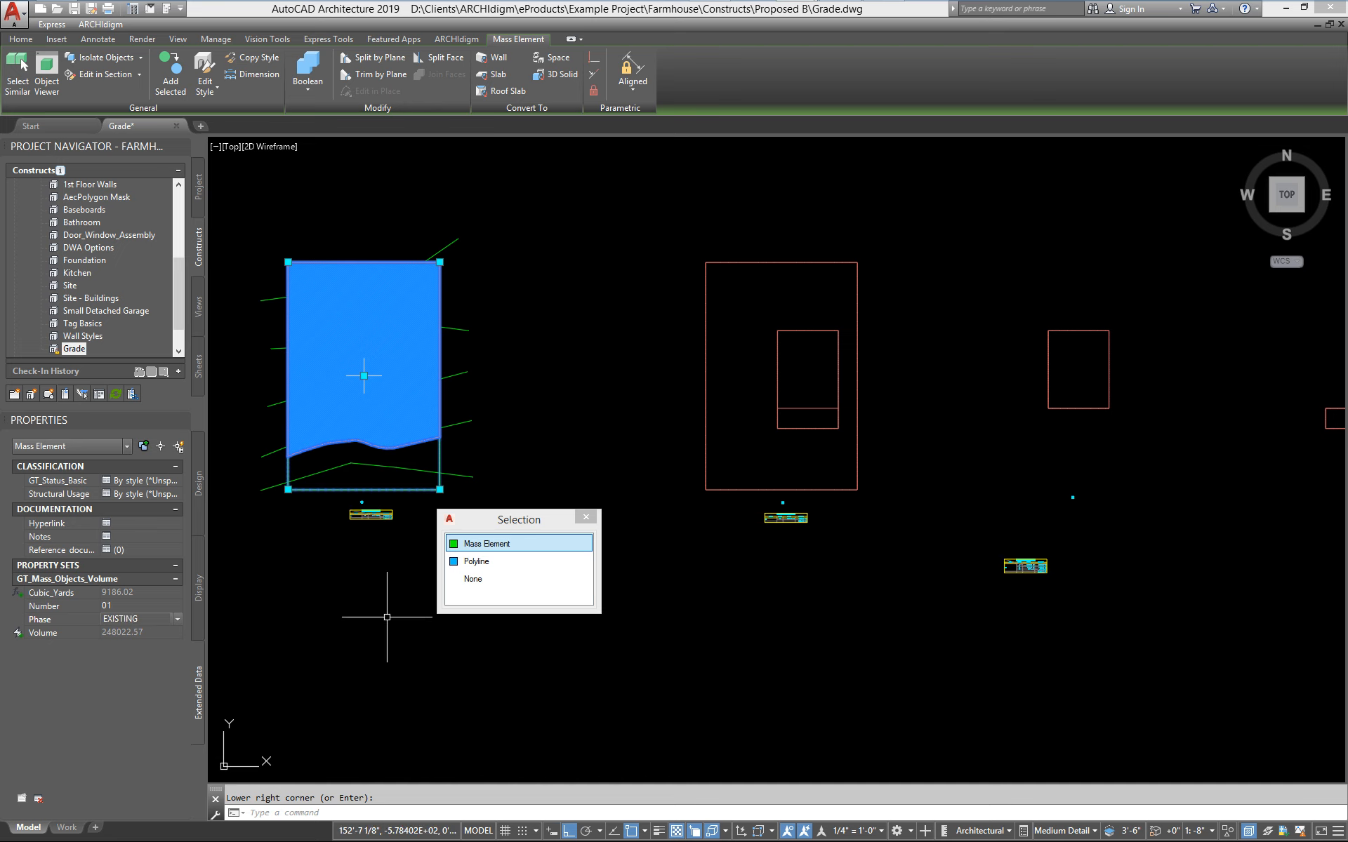
Set the Phase property of the proposed grade mass group, number 02, to PROPOSED in its GT_Mass_Objects_Volume property set
click(340, 640)
key(Escape)
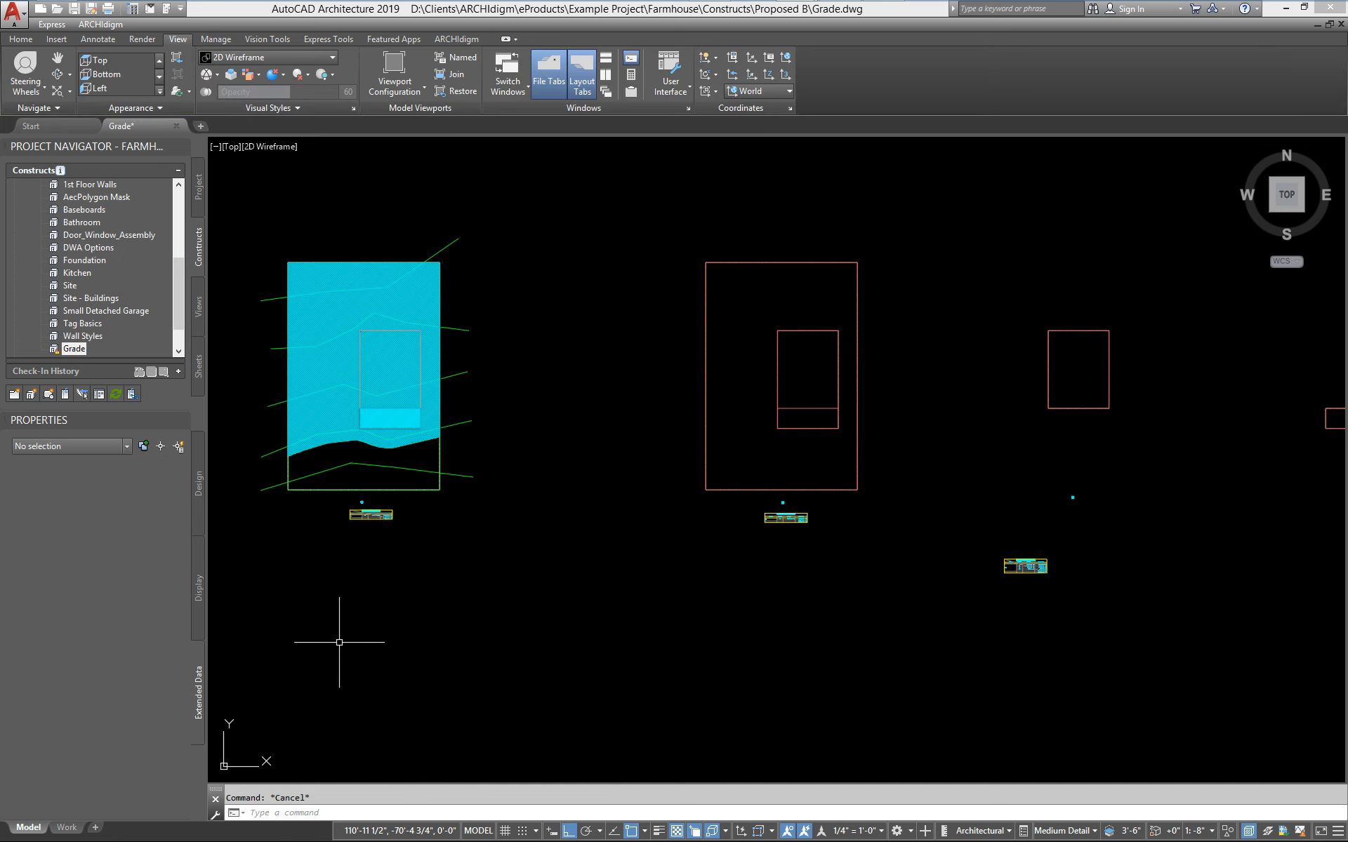
click(837, 487)
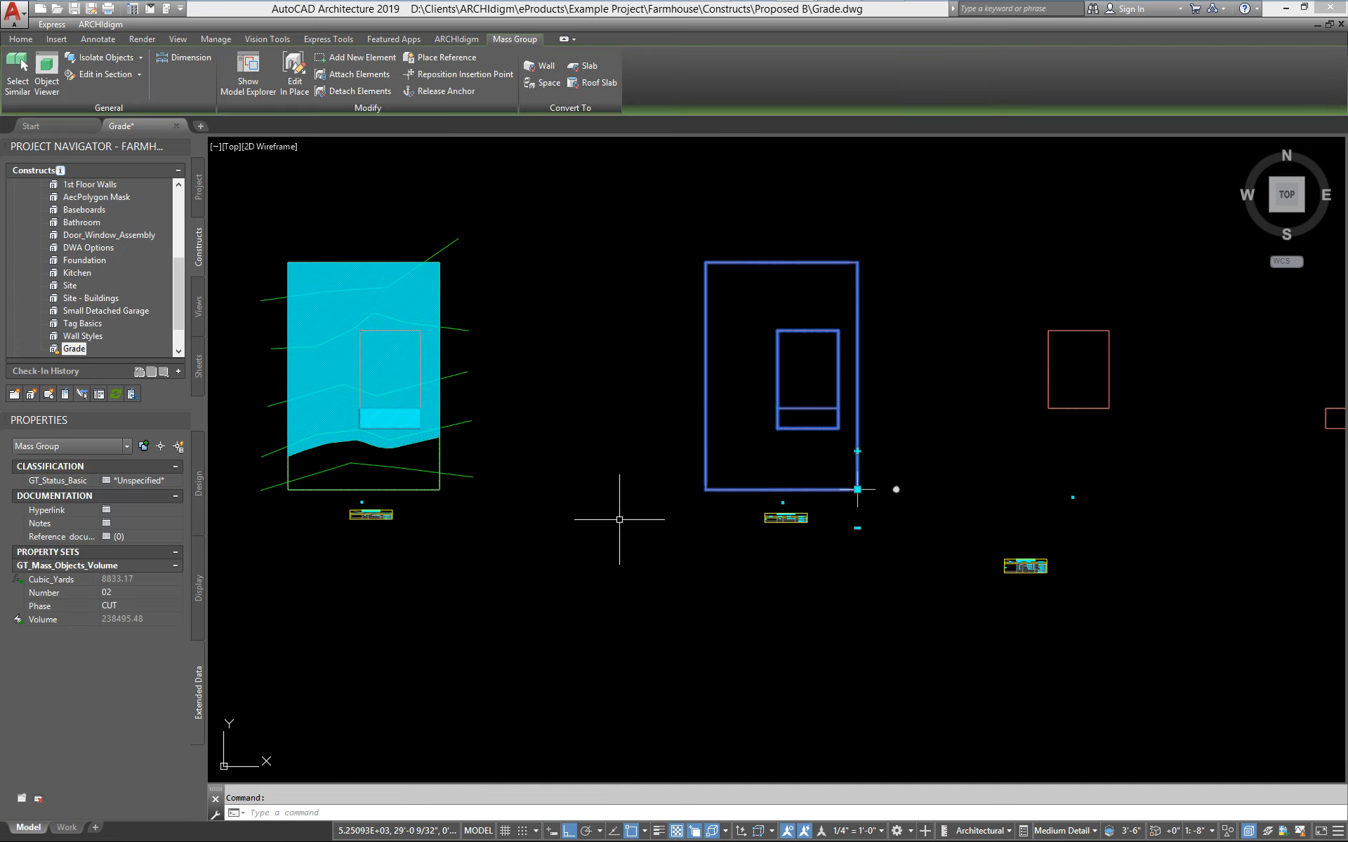
click(137, 604)
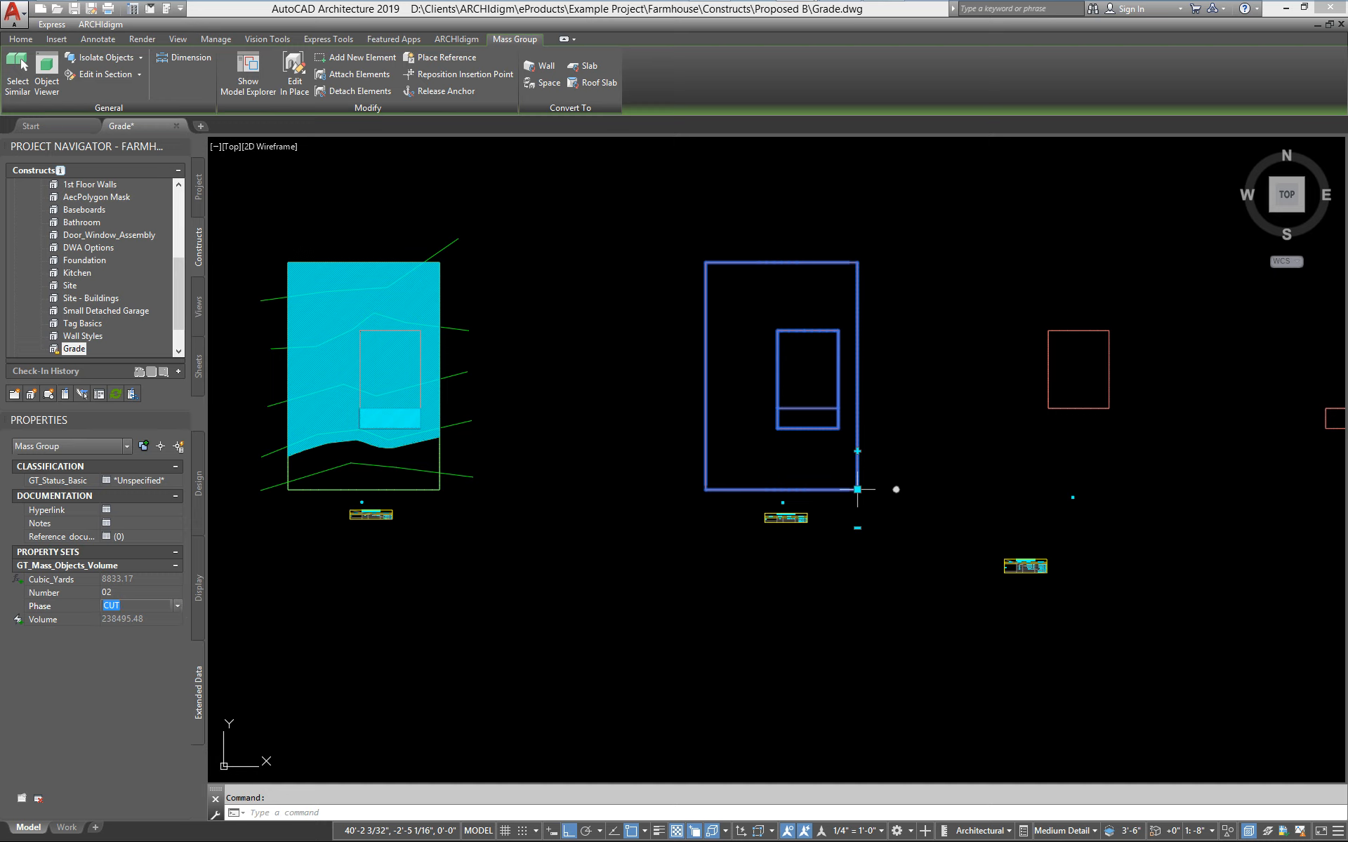
text(p)
key(Escape)
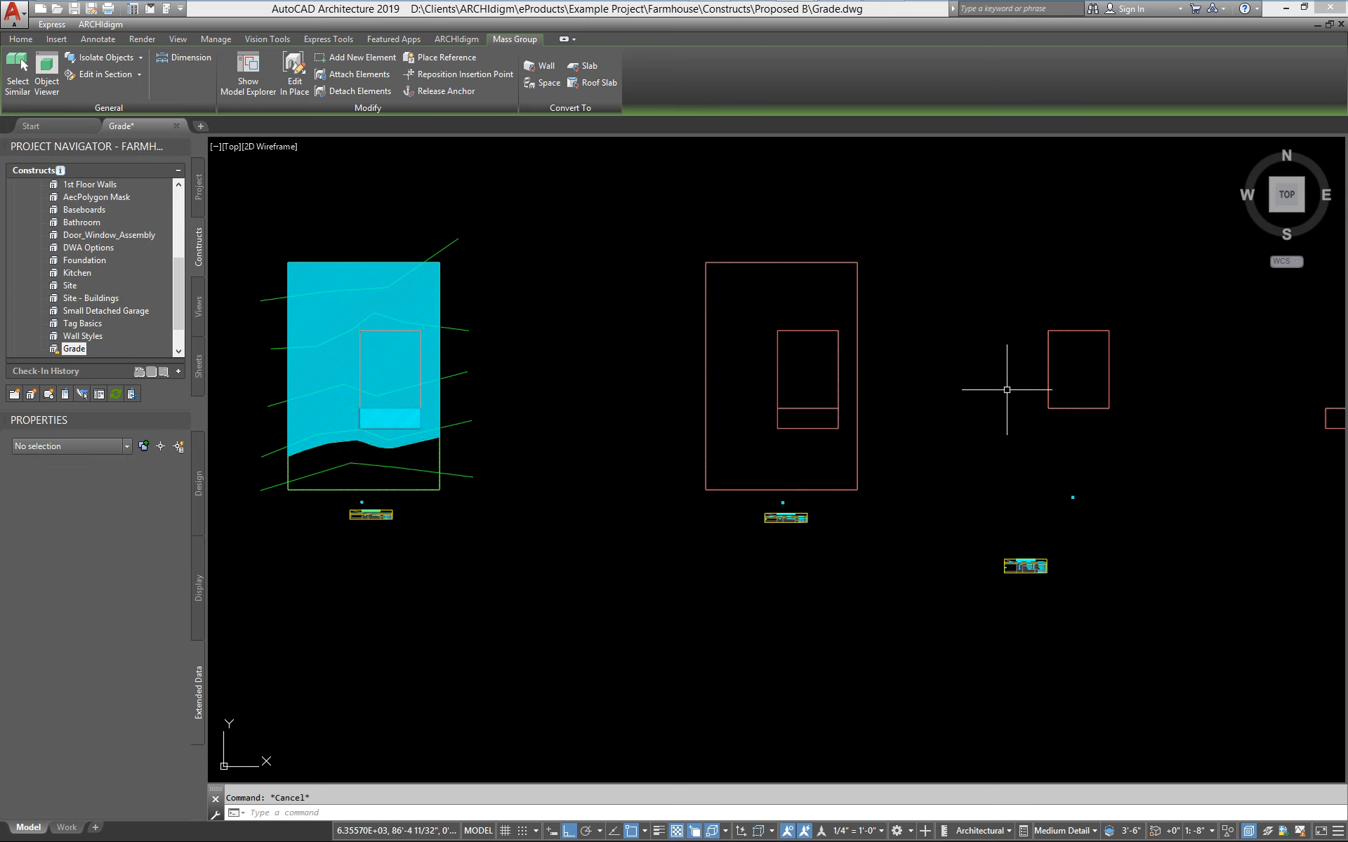
Set the Phase property of the small fill mass group, number 04, to FILL and check the properties of the cut mass group
mouse_move(1068, 442)
middle_down()
mouse_move(749, 482)
mouse_move(762, 477)
middle_up()
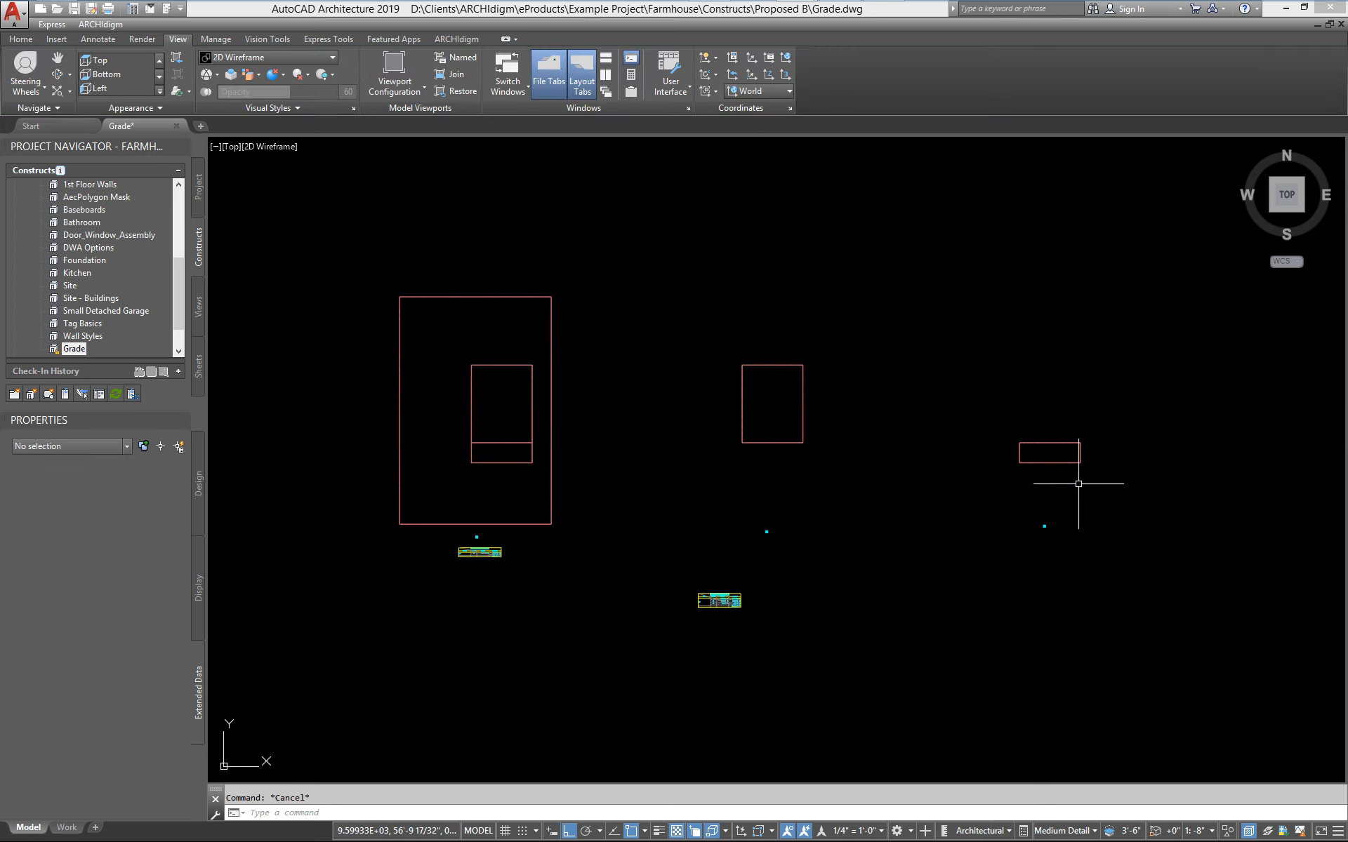
click(1043, 444)
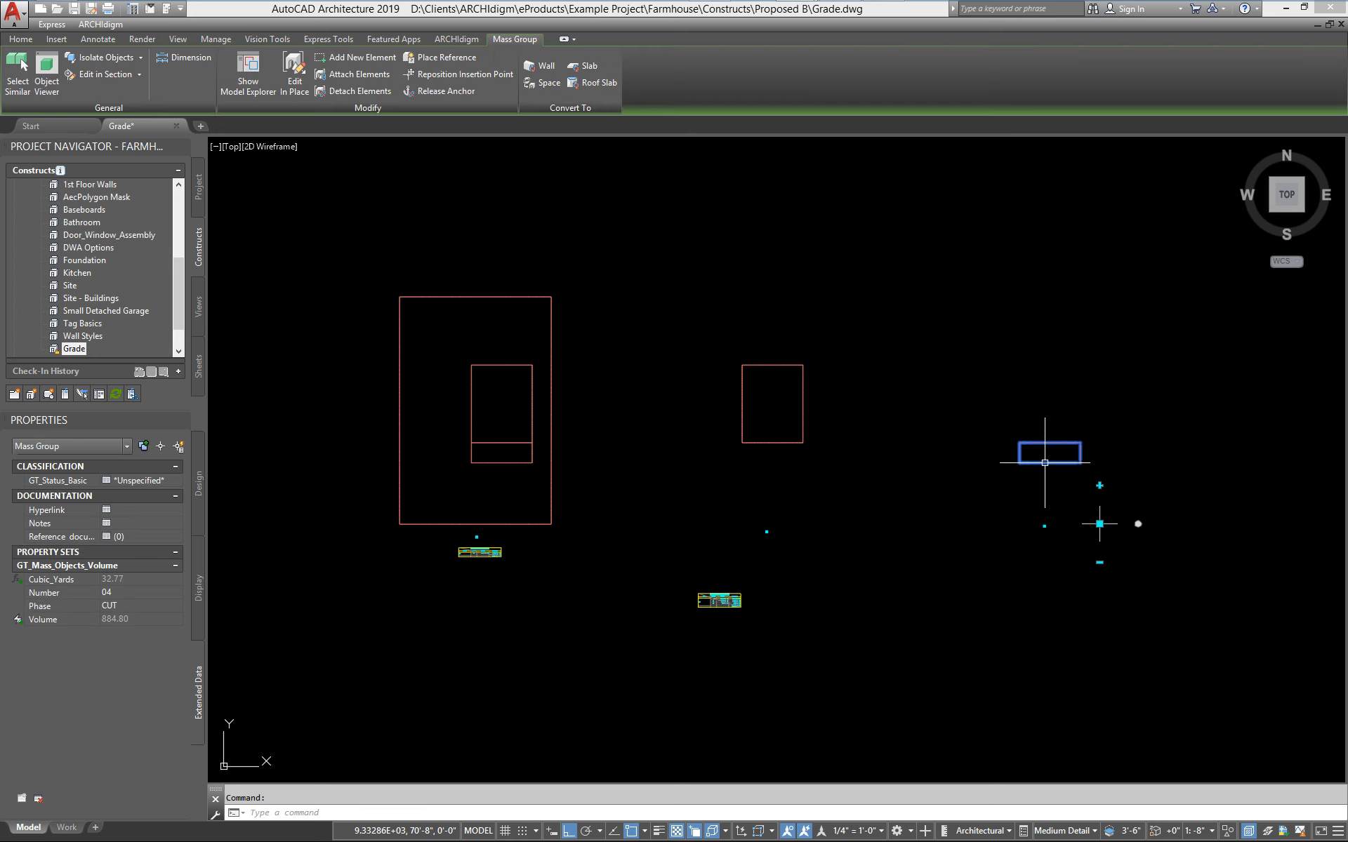
click(138, 604)
click(176, 608)
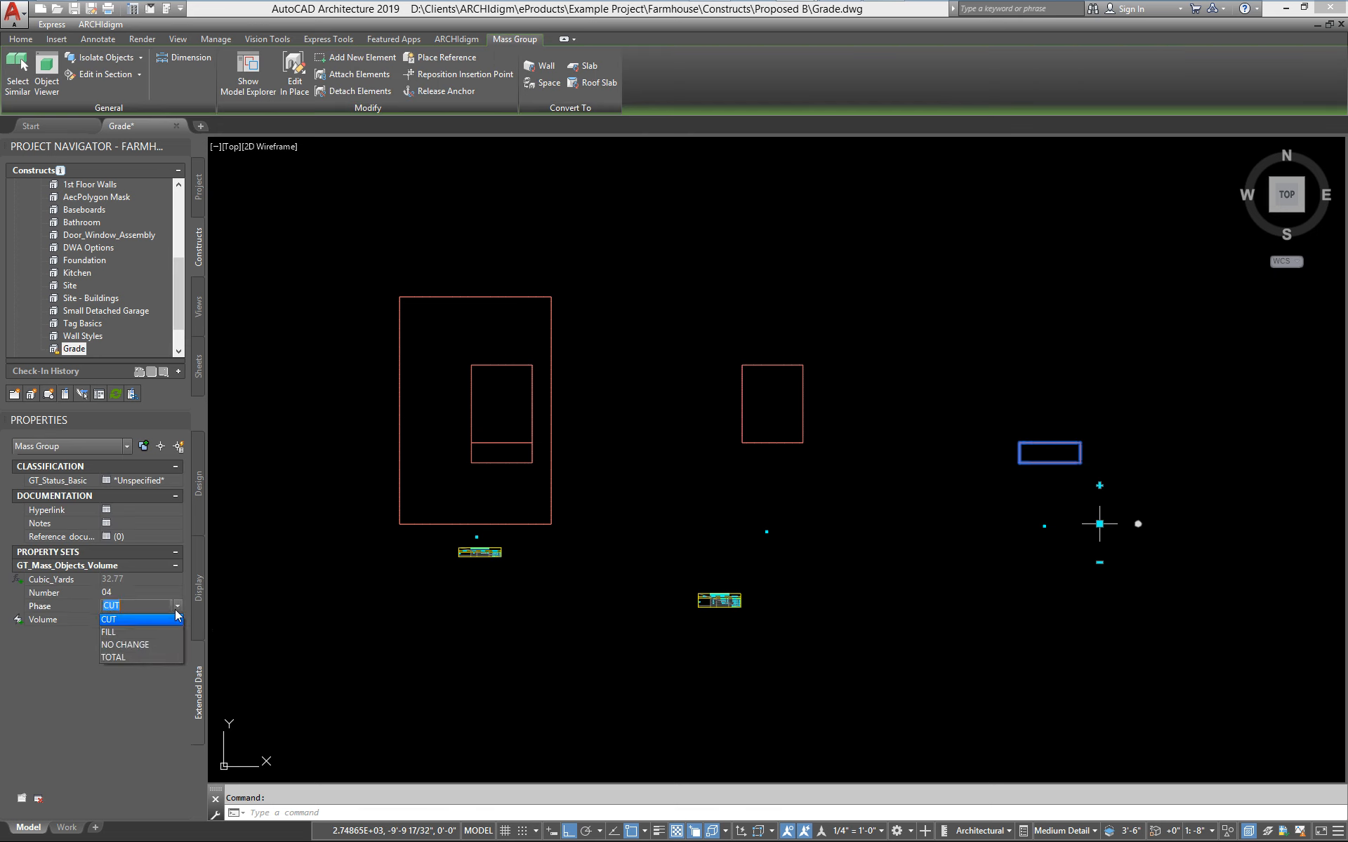
click(128, 632)
key(Escape)
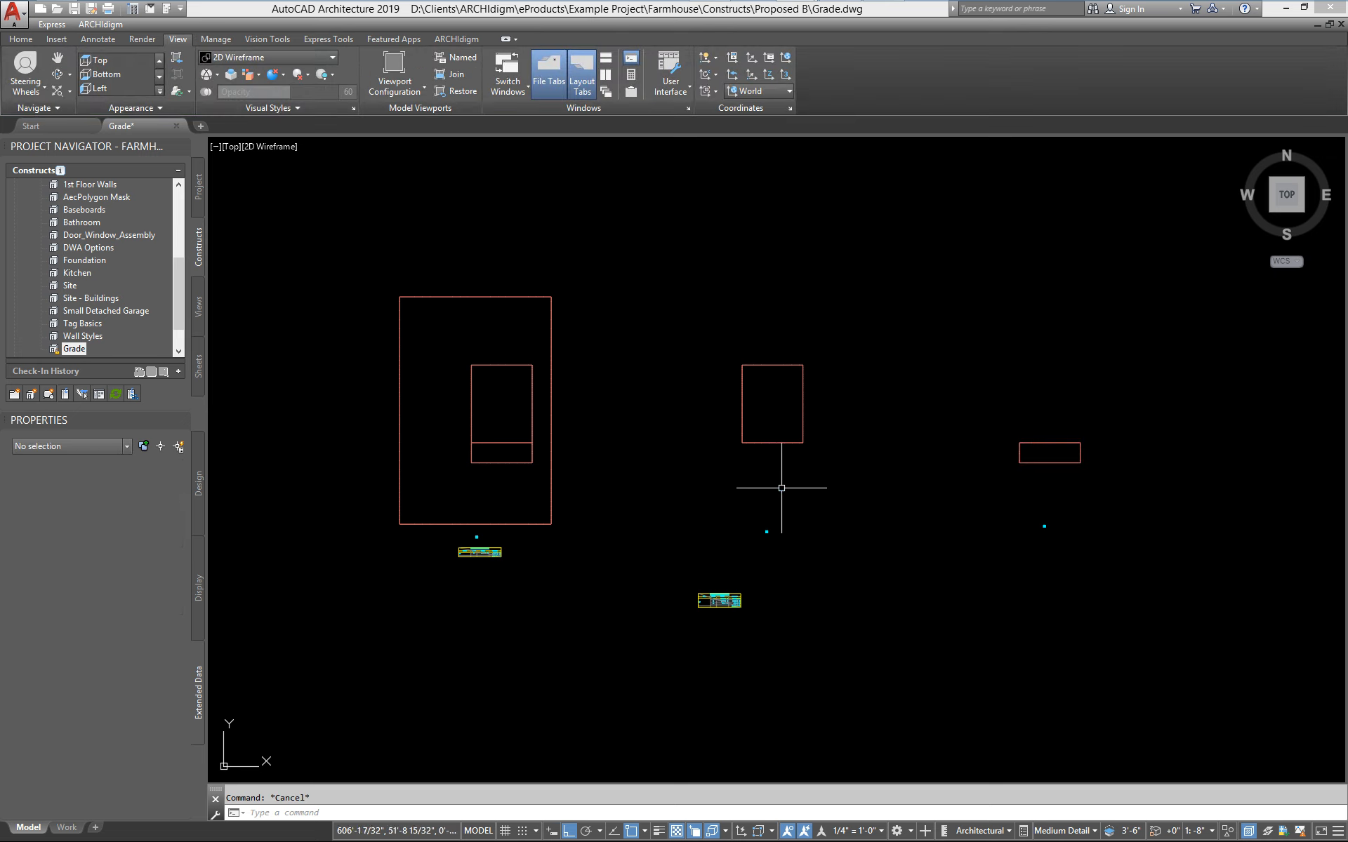
click(754, 443)
key(Escape)
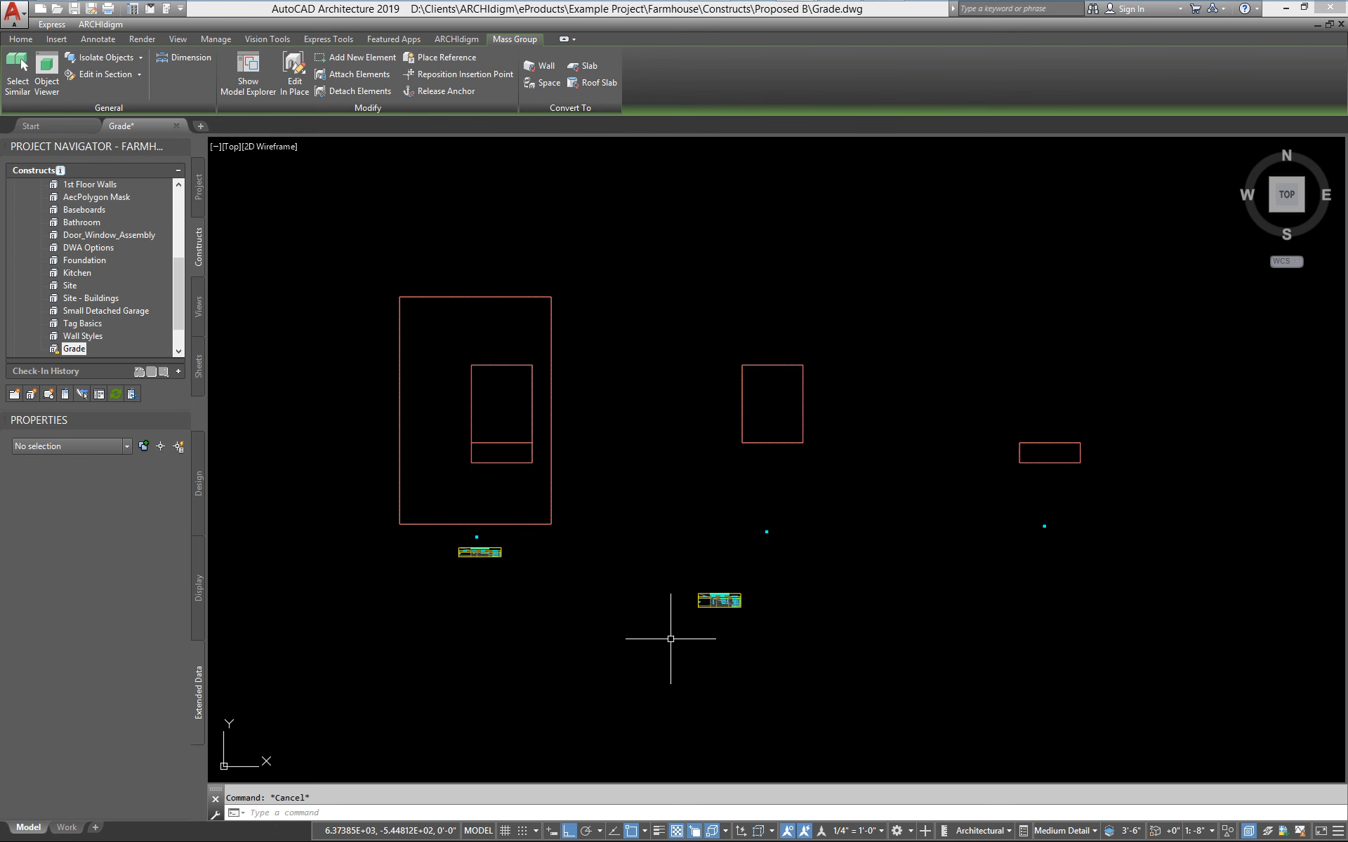
Update the Grading Volume schedule table below the cut mass group to reflect the assigned phases
scroll(722, 586, down, 2)
scroll(697, 626, up, 5)
middle_drag(697, 627, 842, 567)
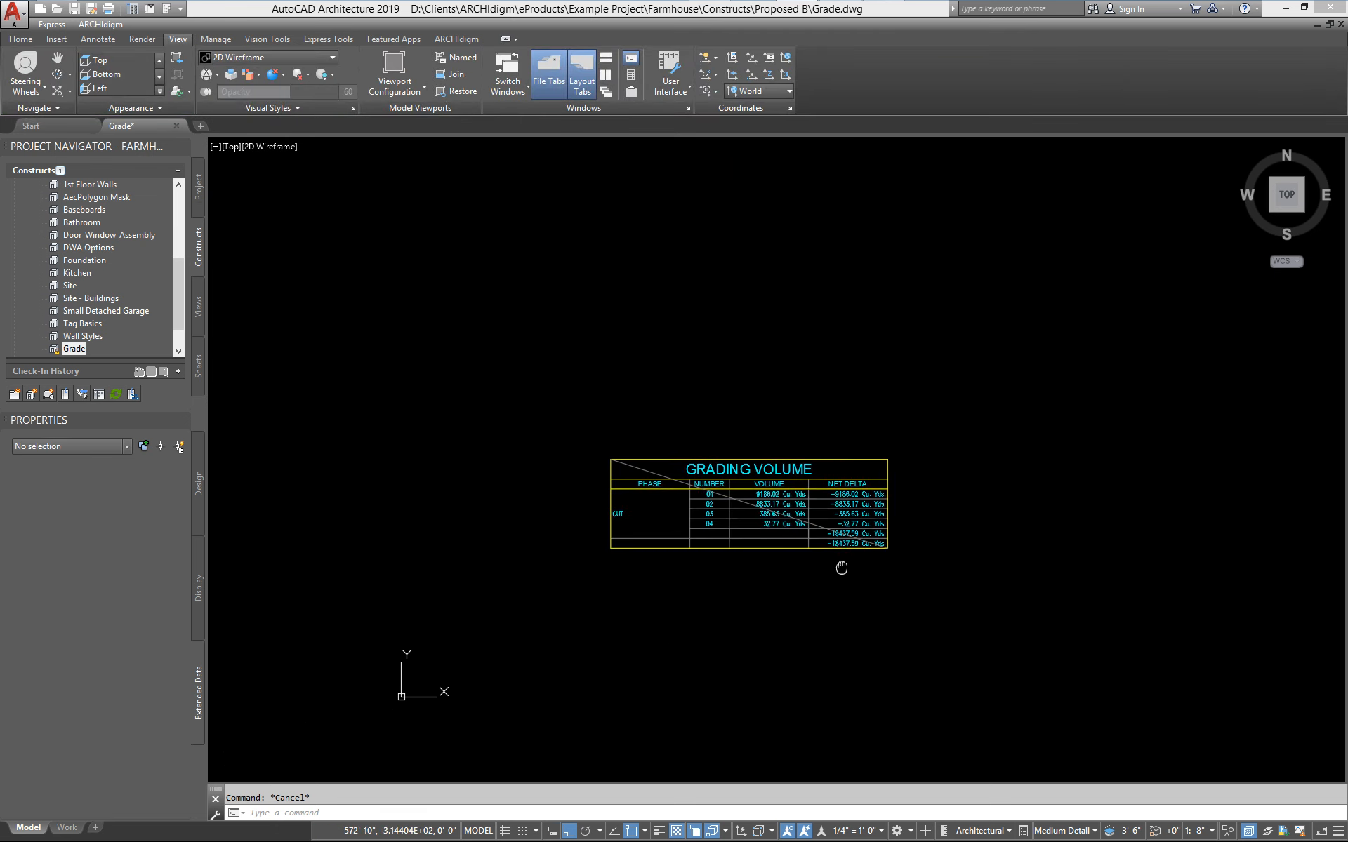
scroll(842, 567, down, 4)
click(937, 537)
right_click(954, 533)
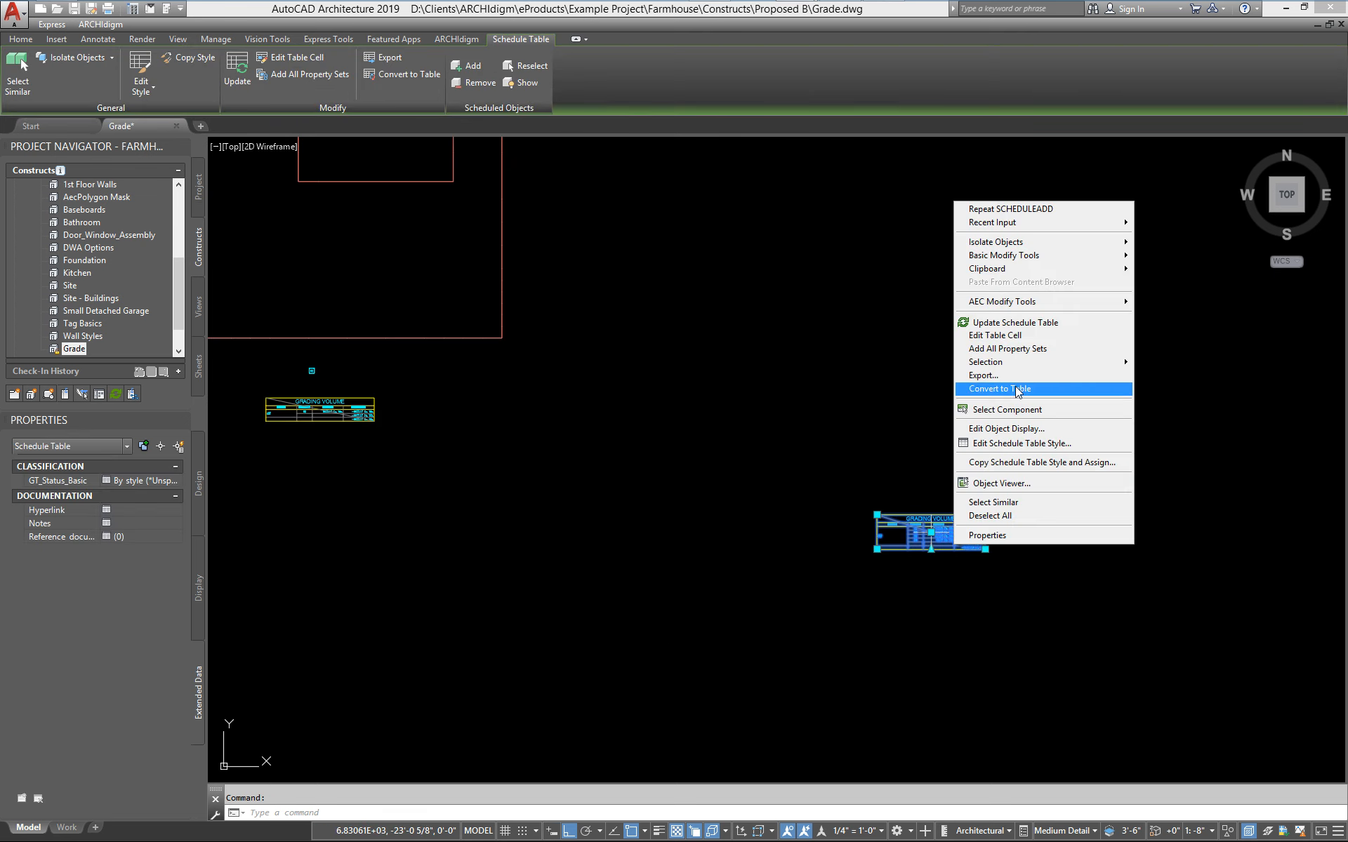
click(1015, 322)
Examine the phases, numbers, volumes and net delta values in the updated Grading Volume table
scroll(999, 365, up, 3)
middle_drag(933, 587, 777, 519)
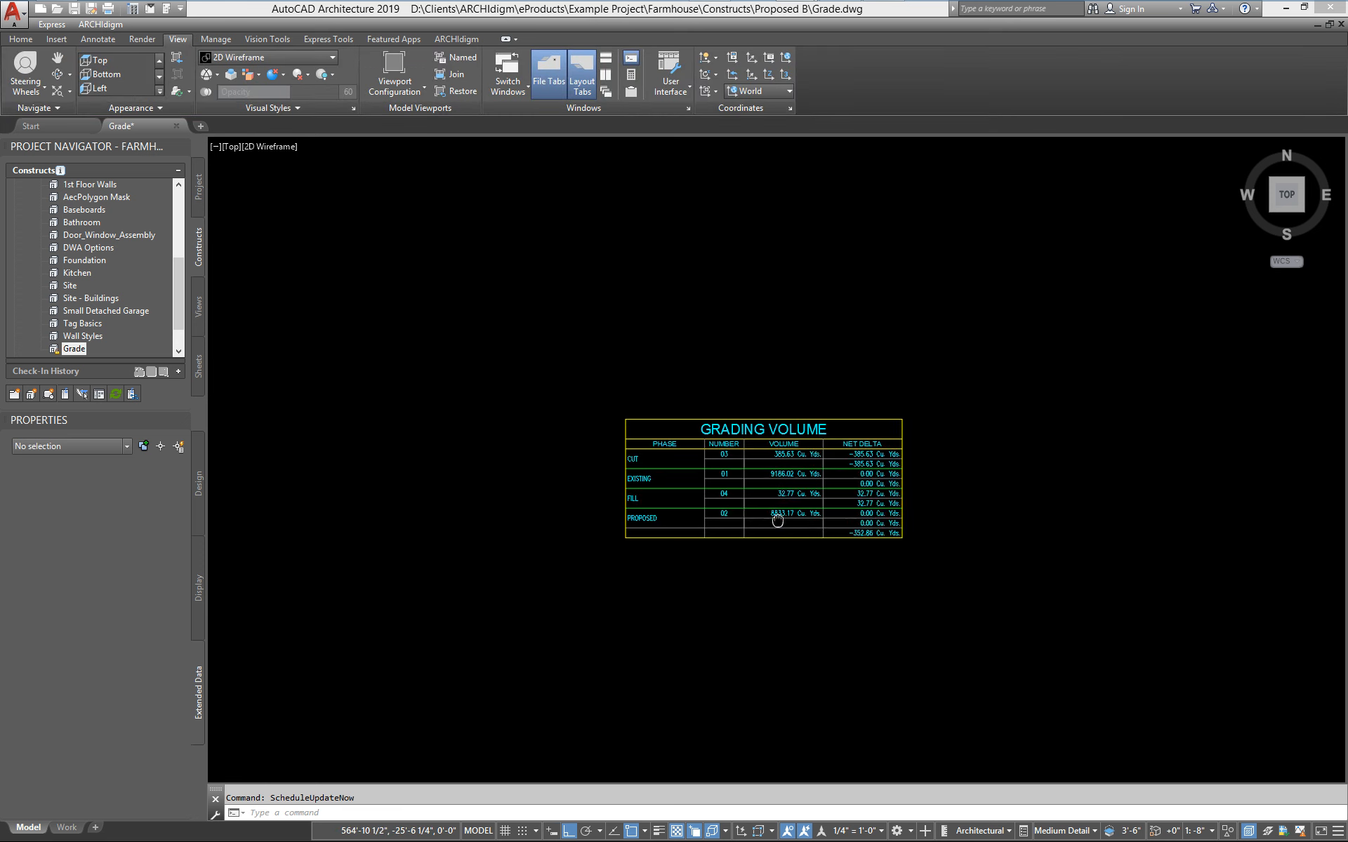
scroll(777, 519, up, 4)
middle_drag(535, 481, 519, 494)
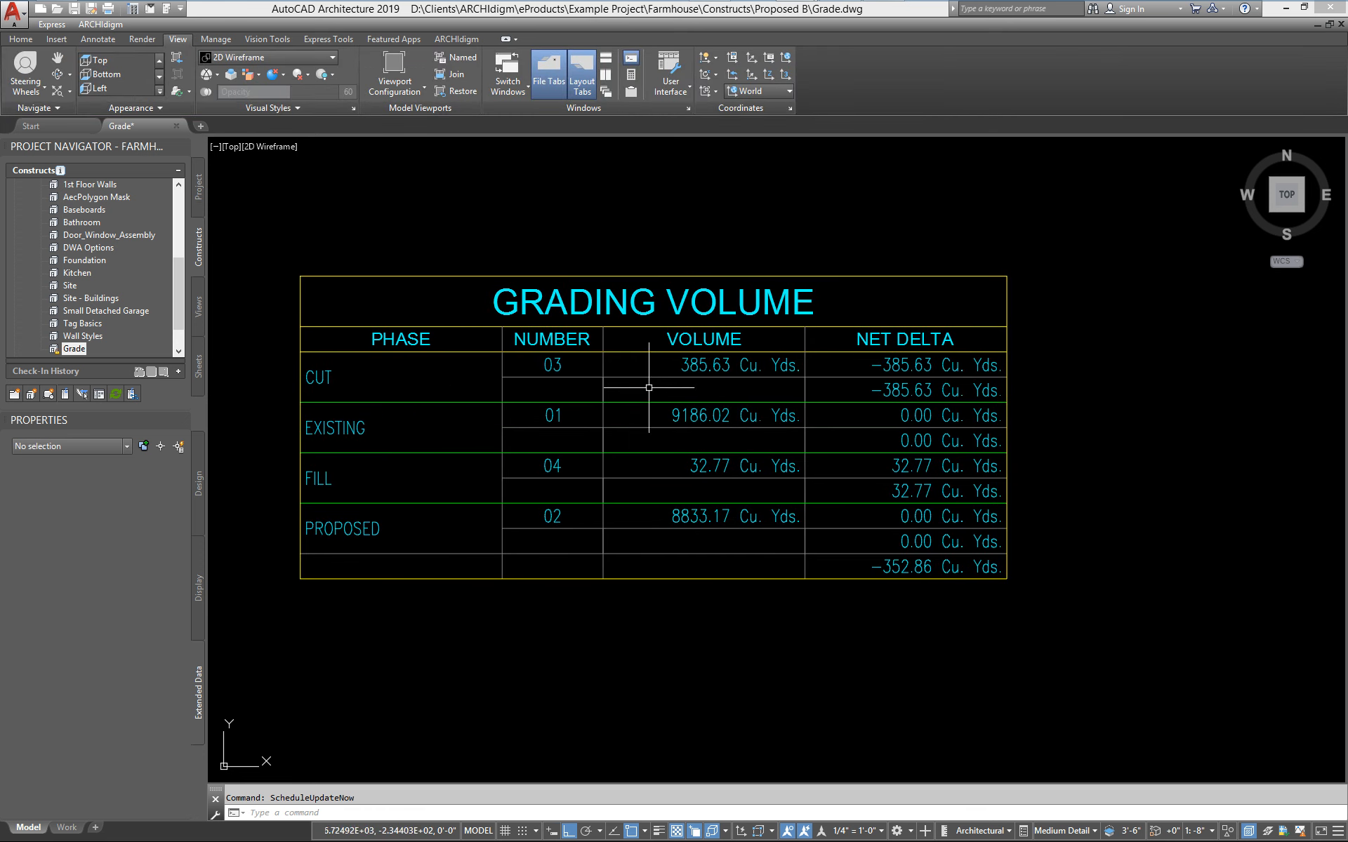
scroll(898, 367, up, 4)
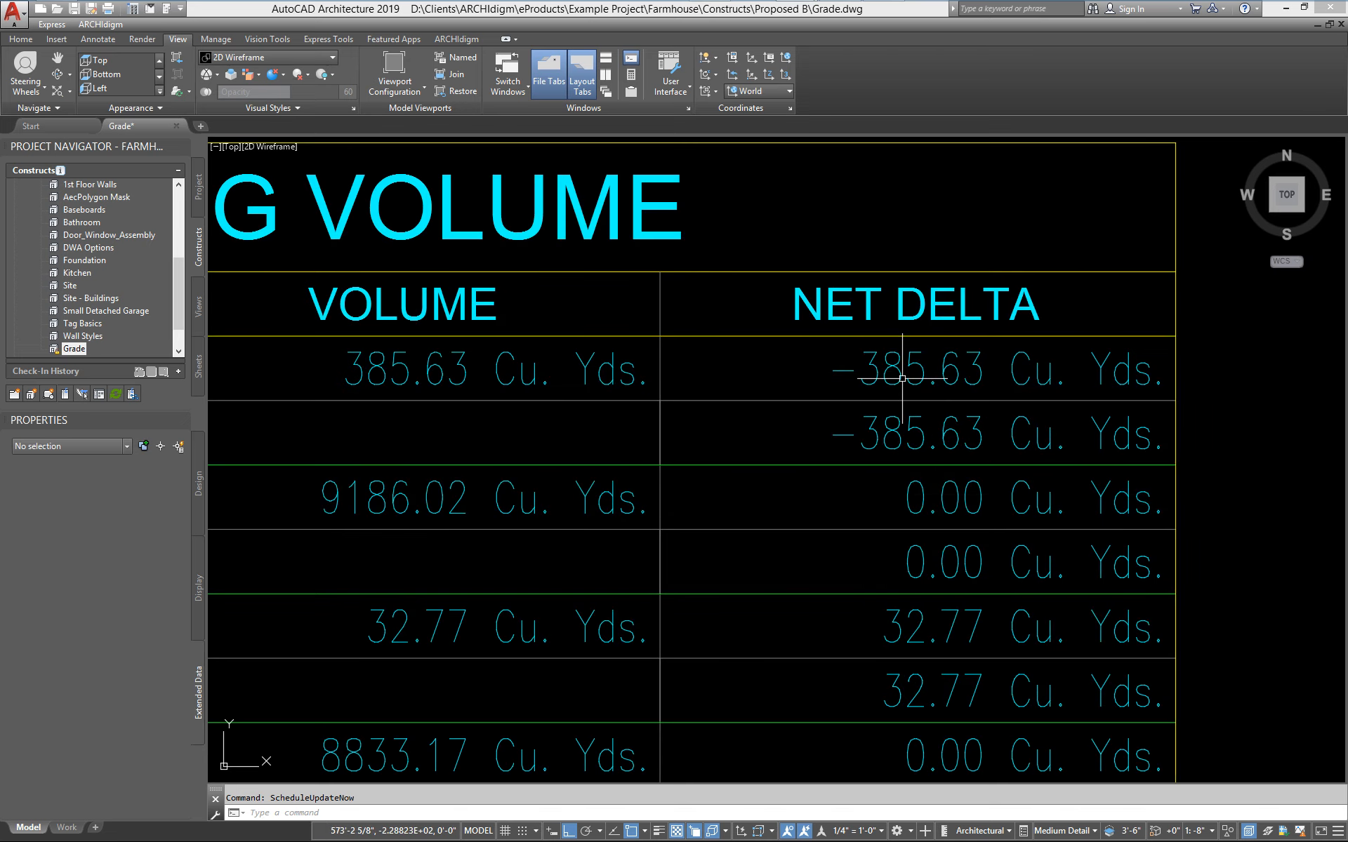
scroll(873, 379, down, 5)
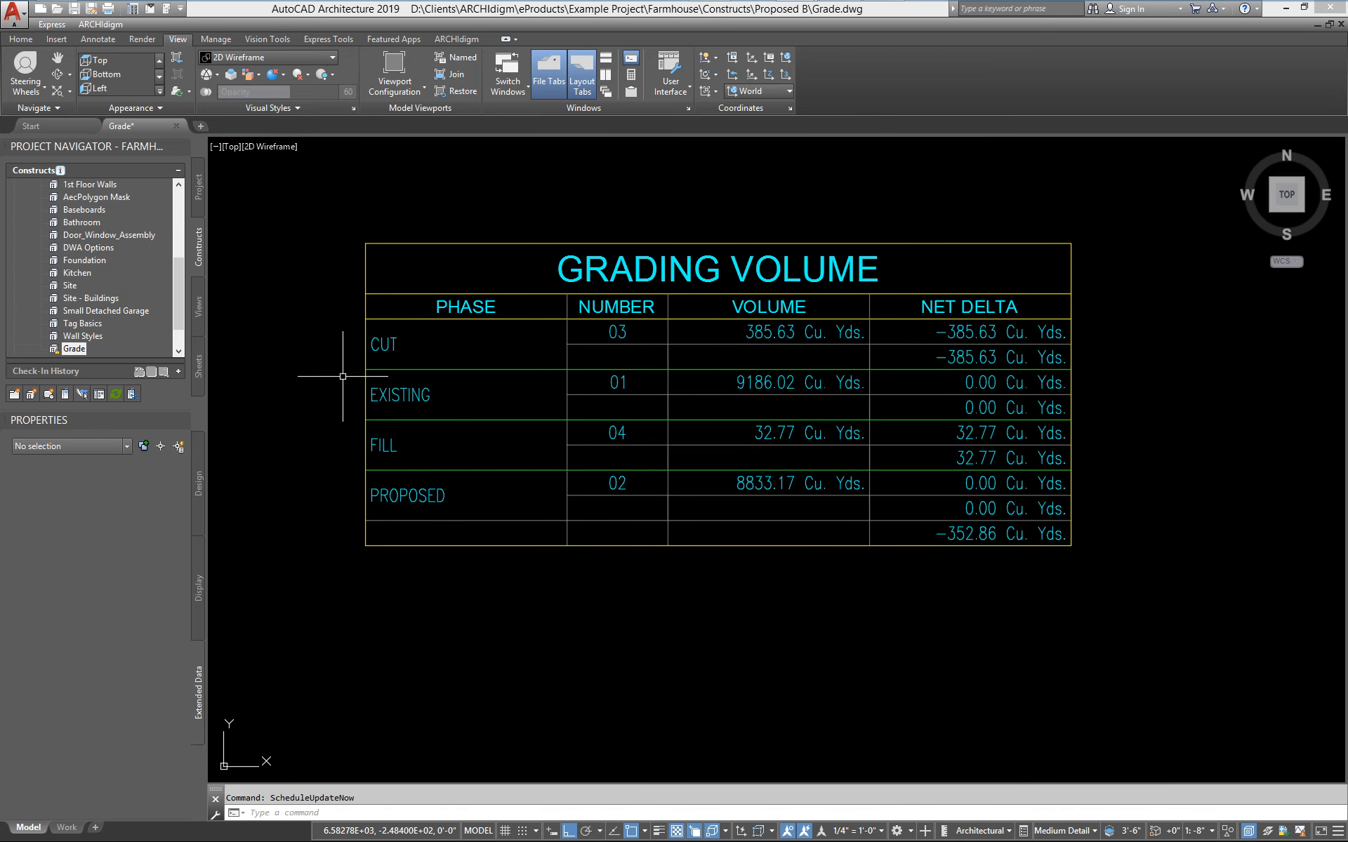
scroll(768, 383, up, 2)
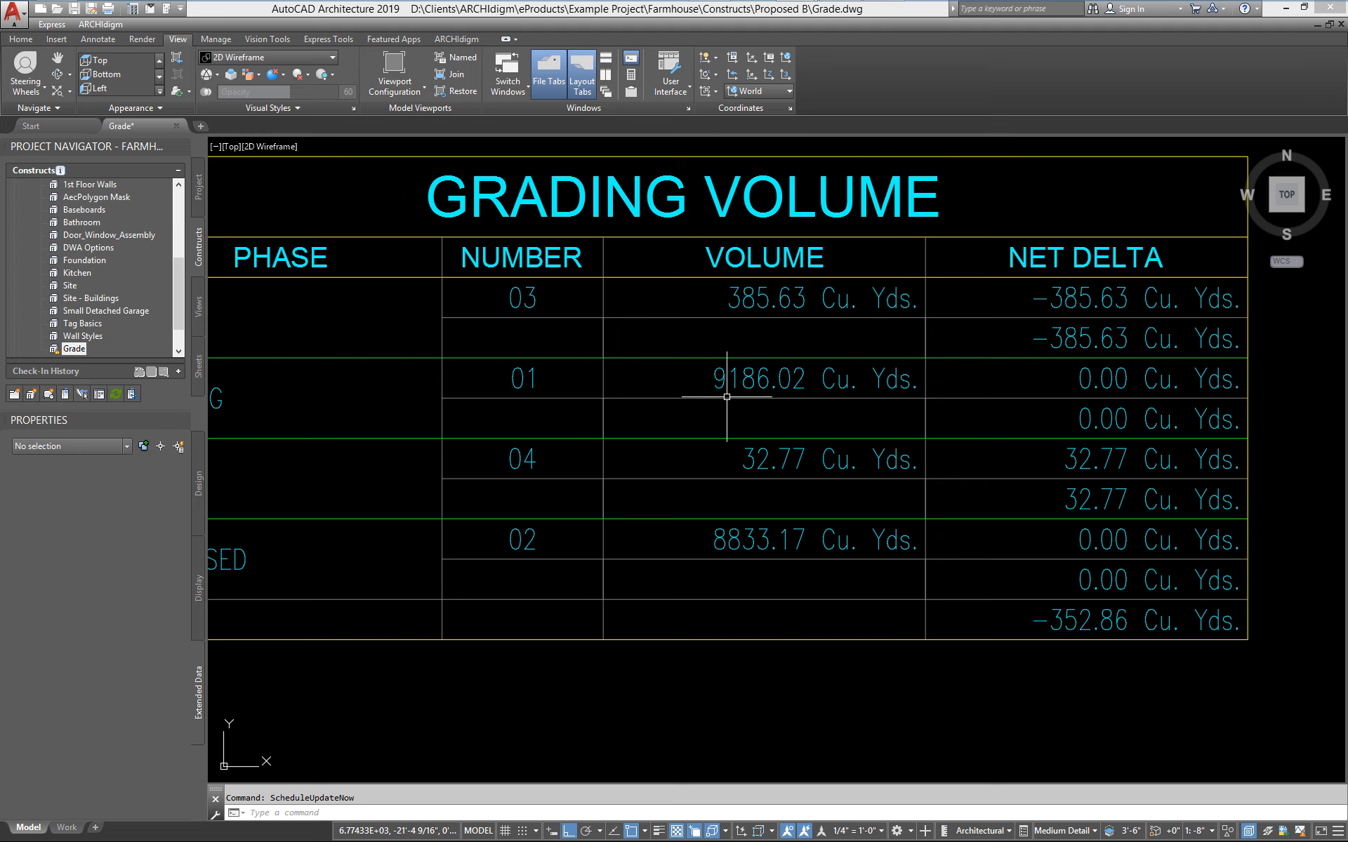
middle_drag(701, 462, 786, 408)
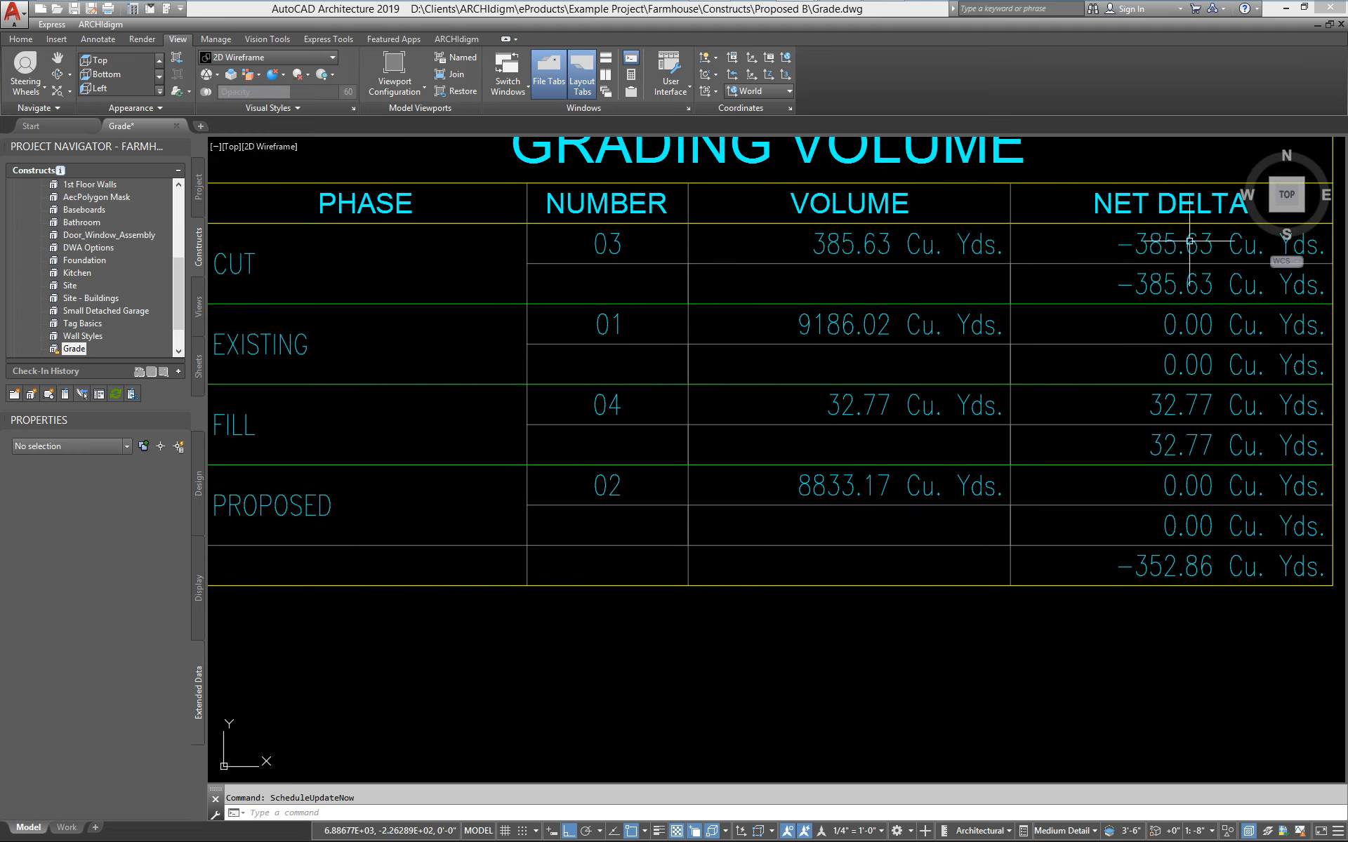
middle_drag(870, 251, 794, 275)
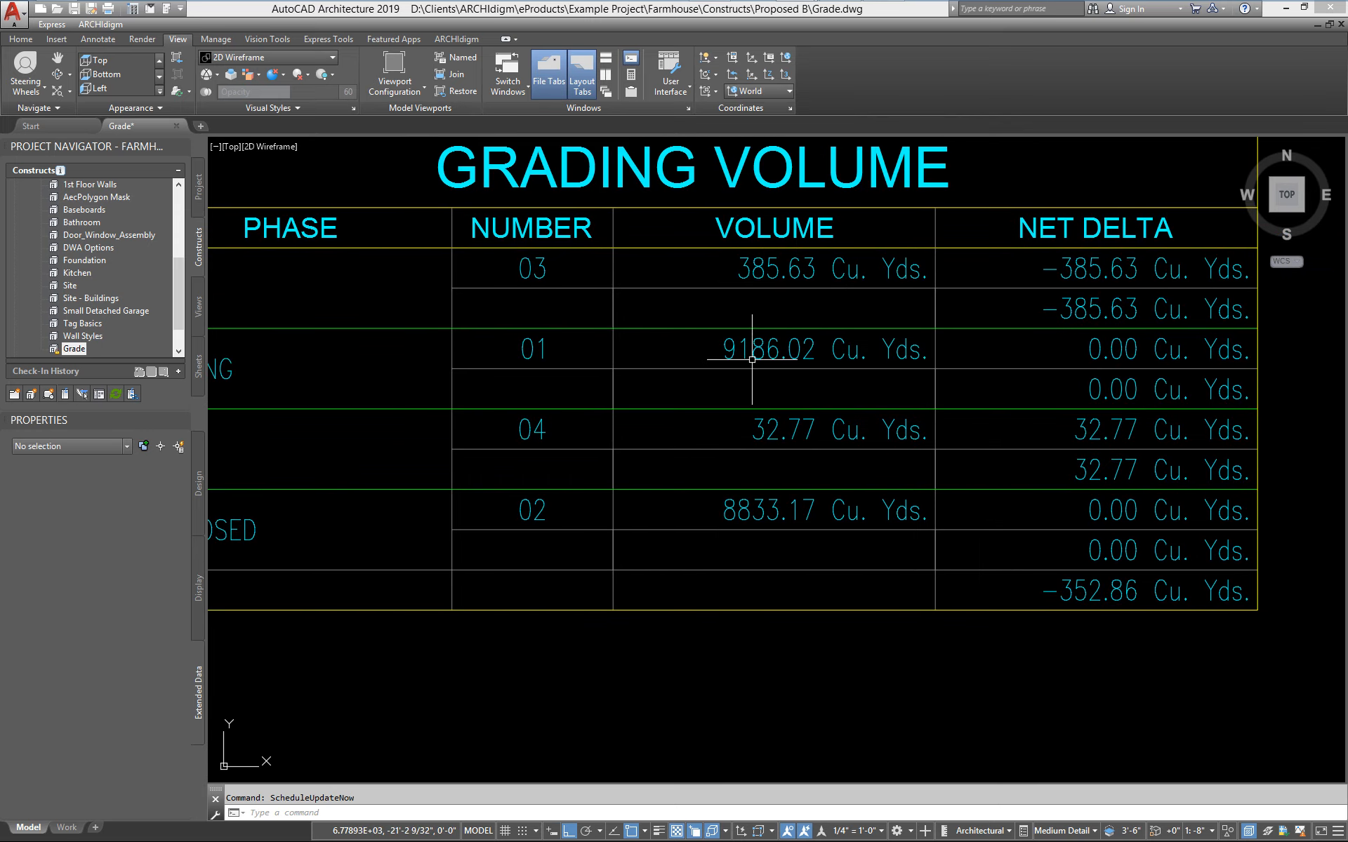
mouse_move(742, 436)
middle_down()
mouse_move(833, 375)
mouse_move(864, 379)
middle_up()
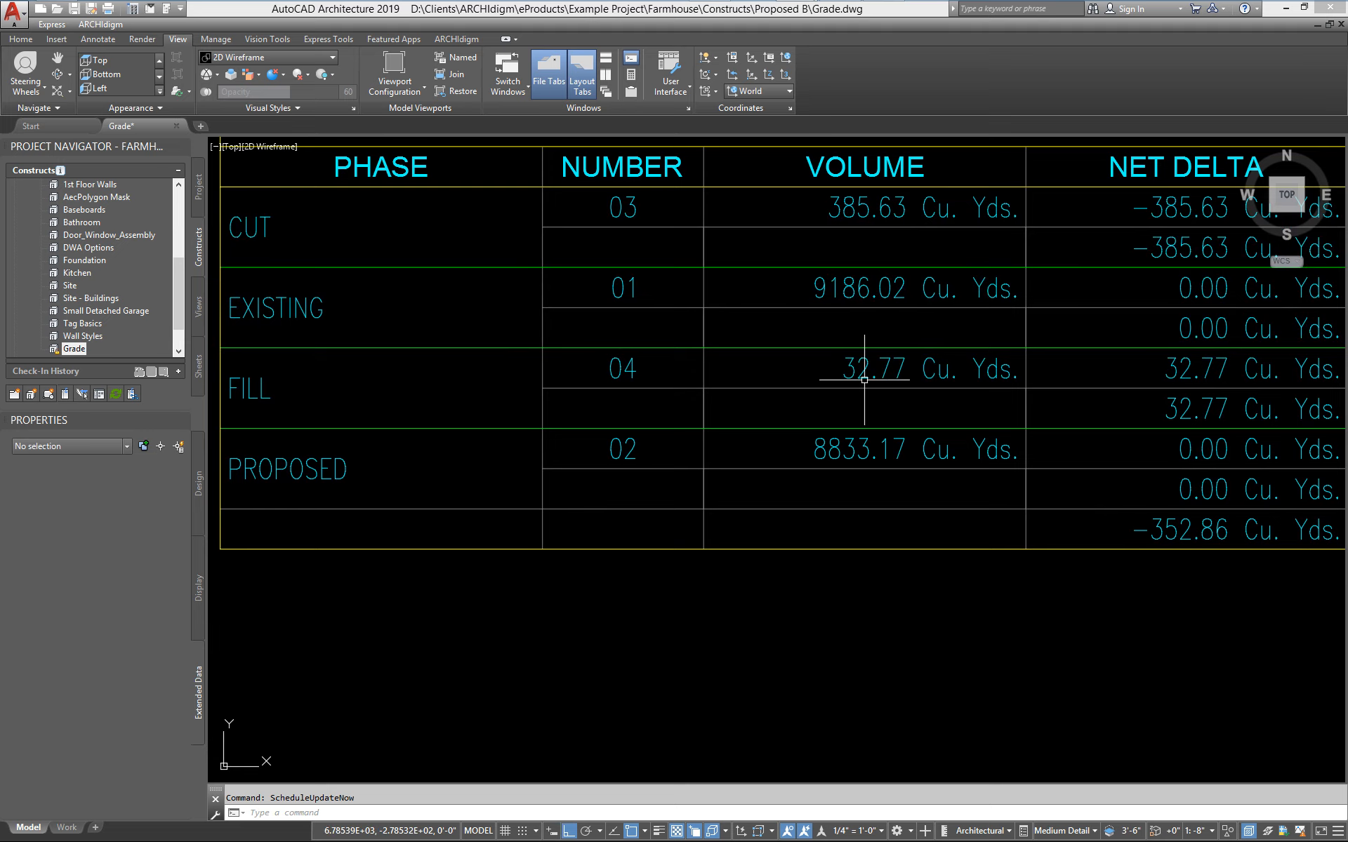
middle_drag(892, 475, 794, 476)
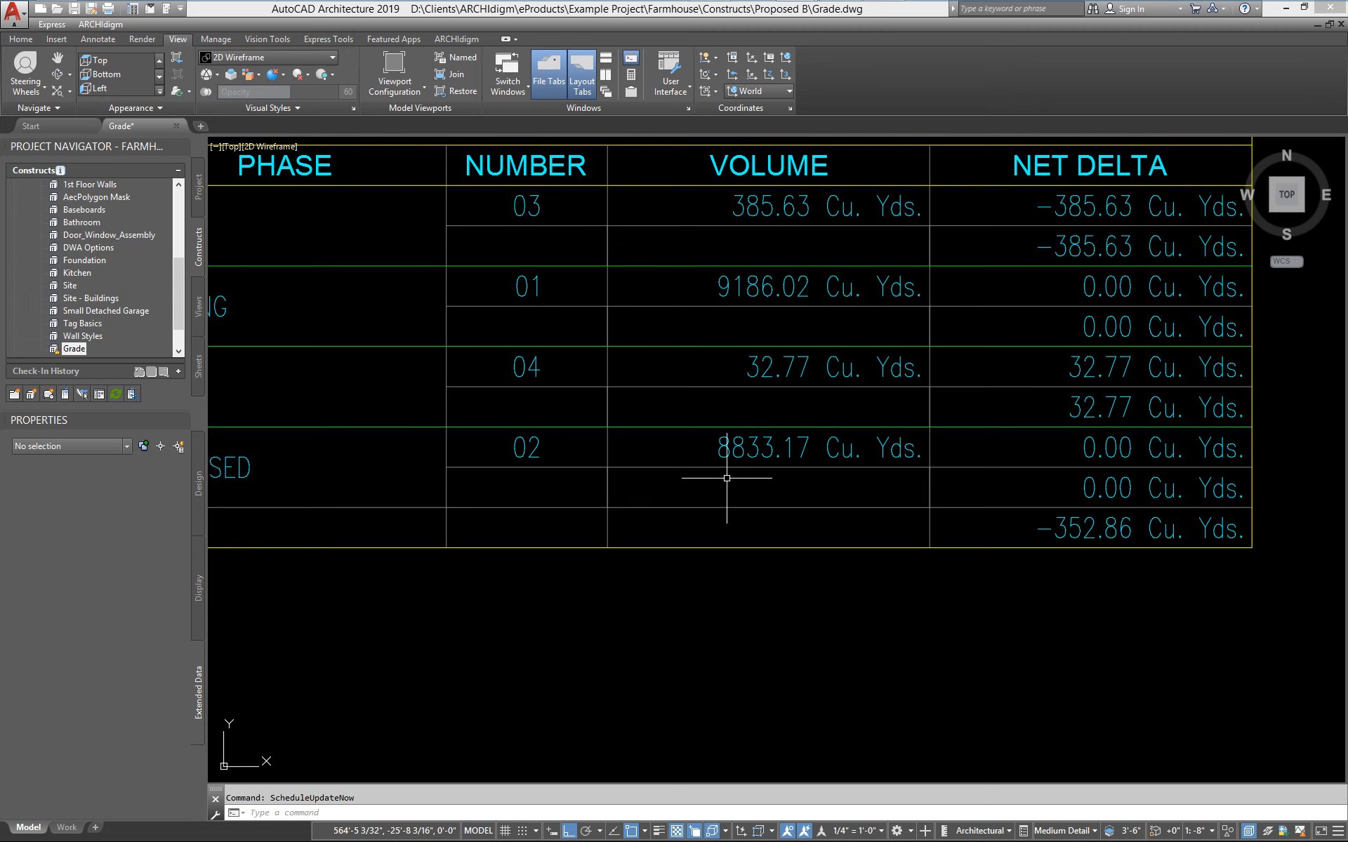
Draw a rectangle around the volume value of the PROPOSED row in the Grading Volume table to highlight it
text(rec)
key(Return)
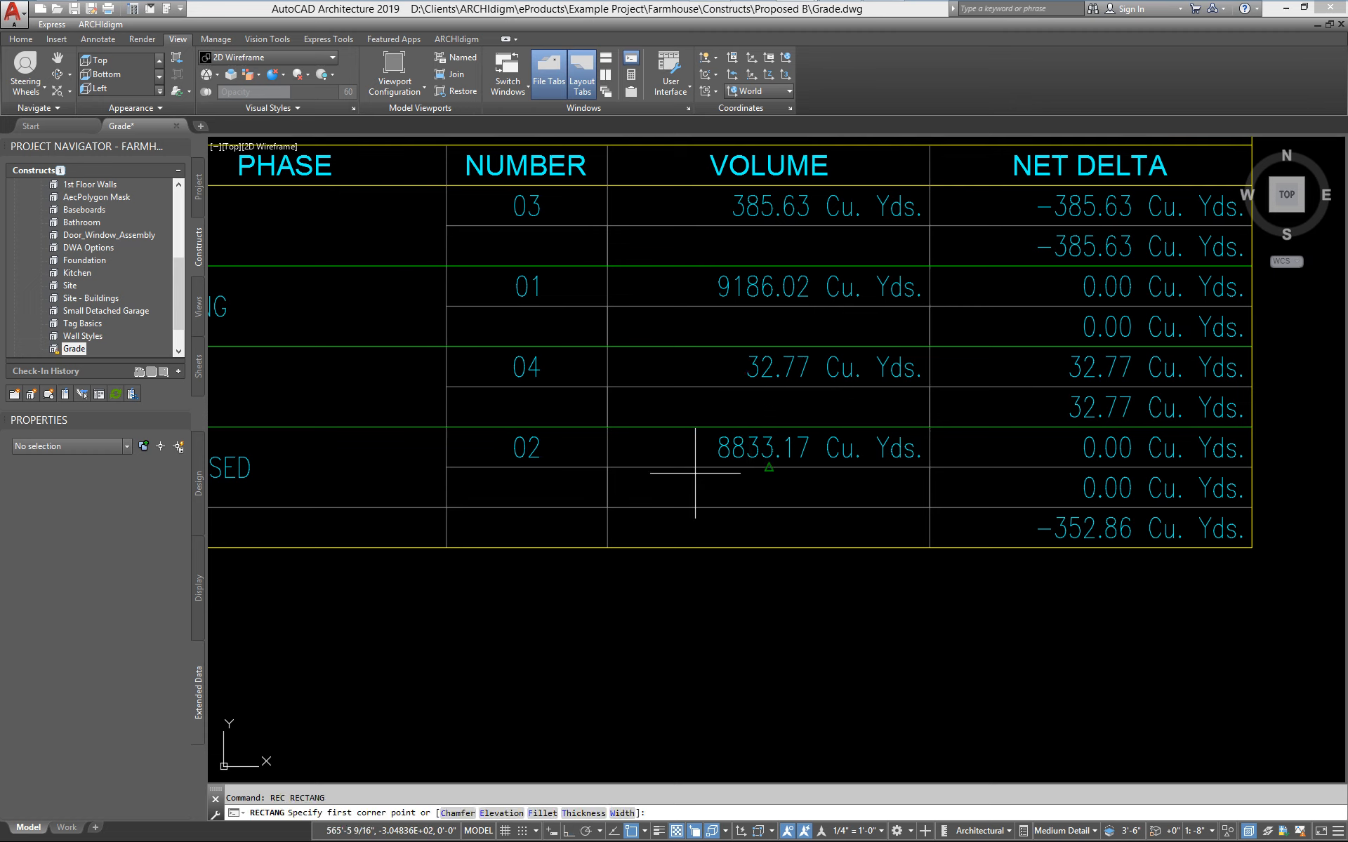
click(695, 483)
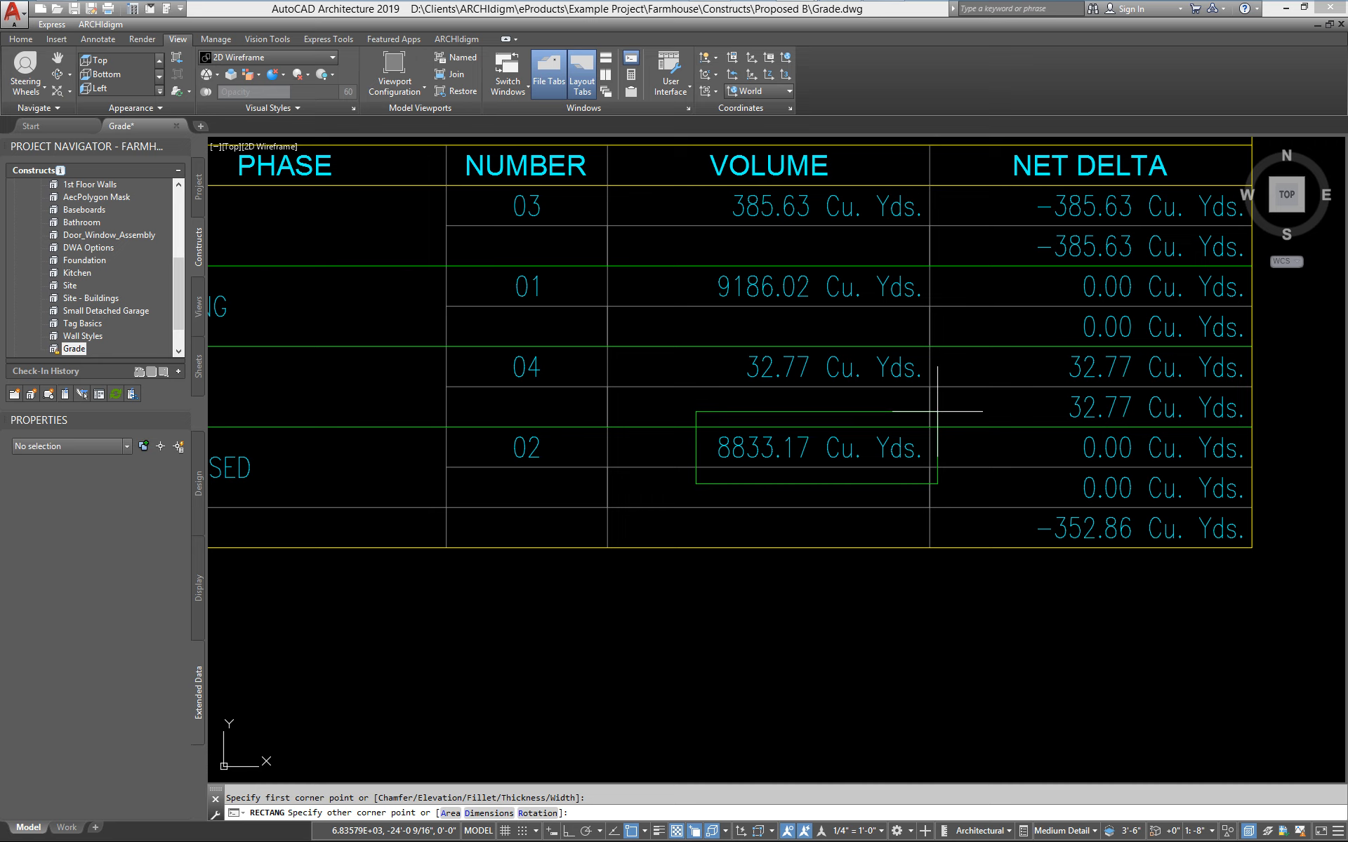
Examine the net delta total in the Grading Volume table and compare the table with the mass groups in the drawing
middle_drag(1069, 588, 882, 571)
middle_drag(941, 530, 883, 560)
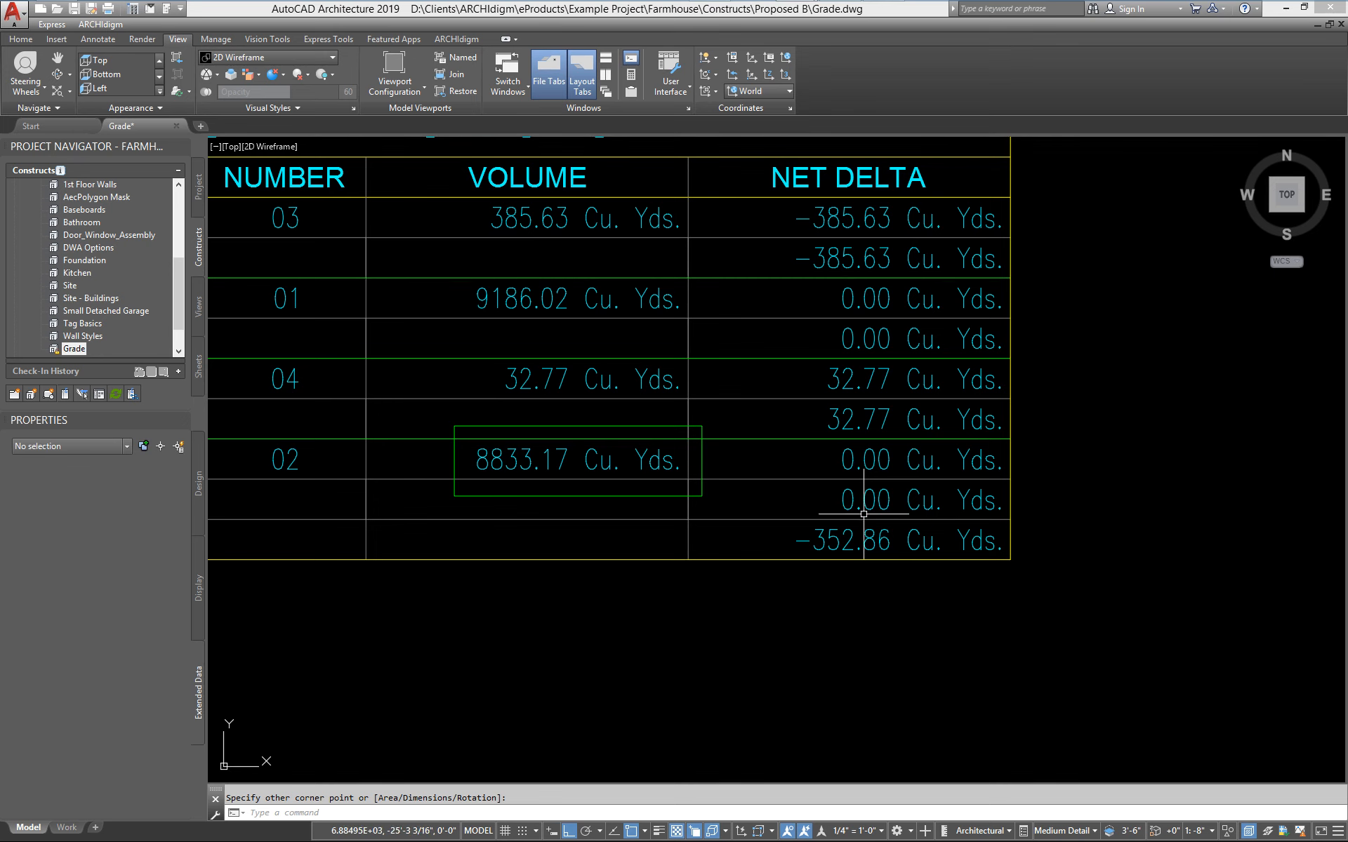
scroll(821, 559, up, 2)
middle_drag(821, 559, 756, 582)
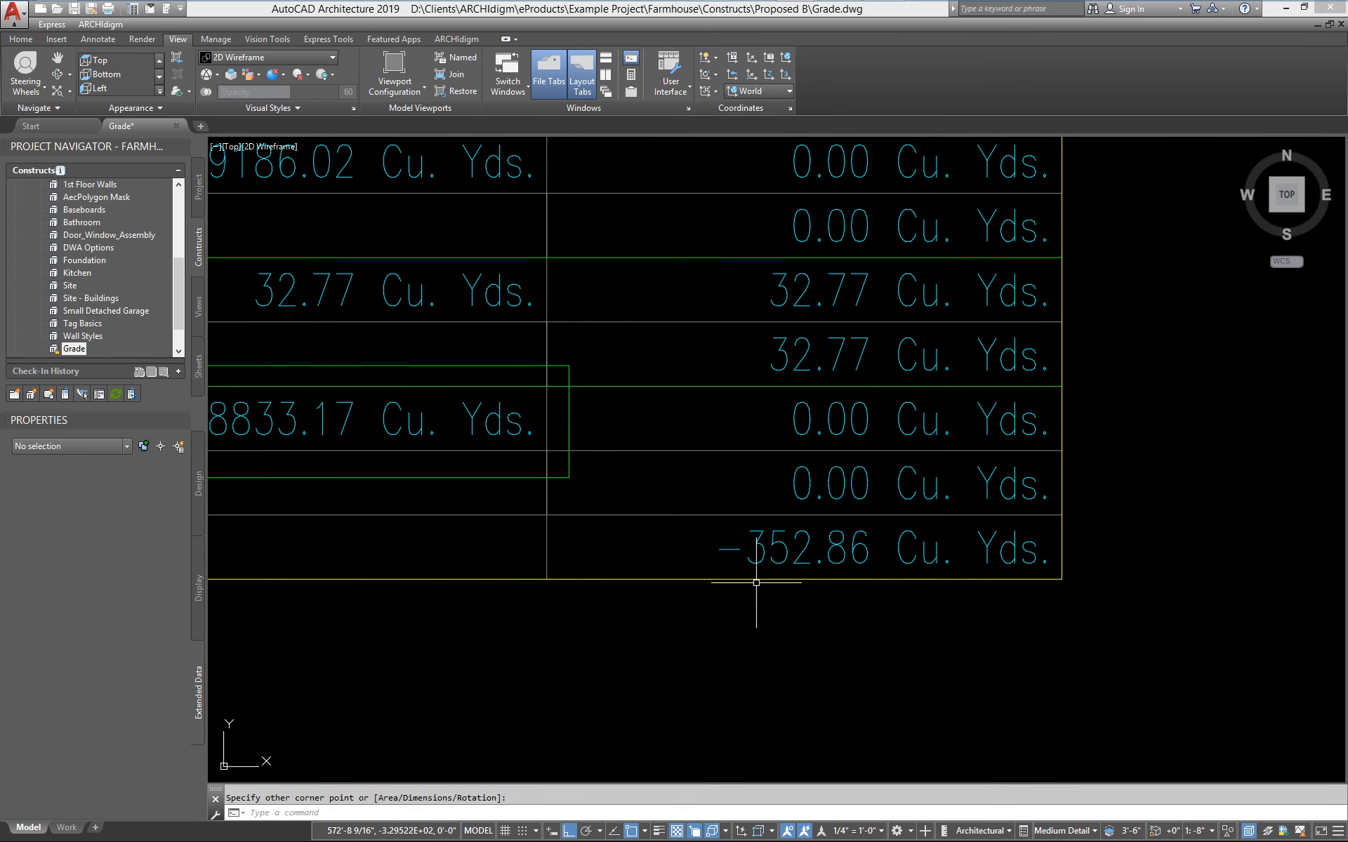
scroll(723, 526, down, 3)
mouse_move(713, 536)
middle_down()
mouse_move(590, 550)
mouse_move(863, 552)
middle_up()
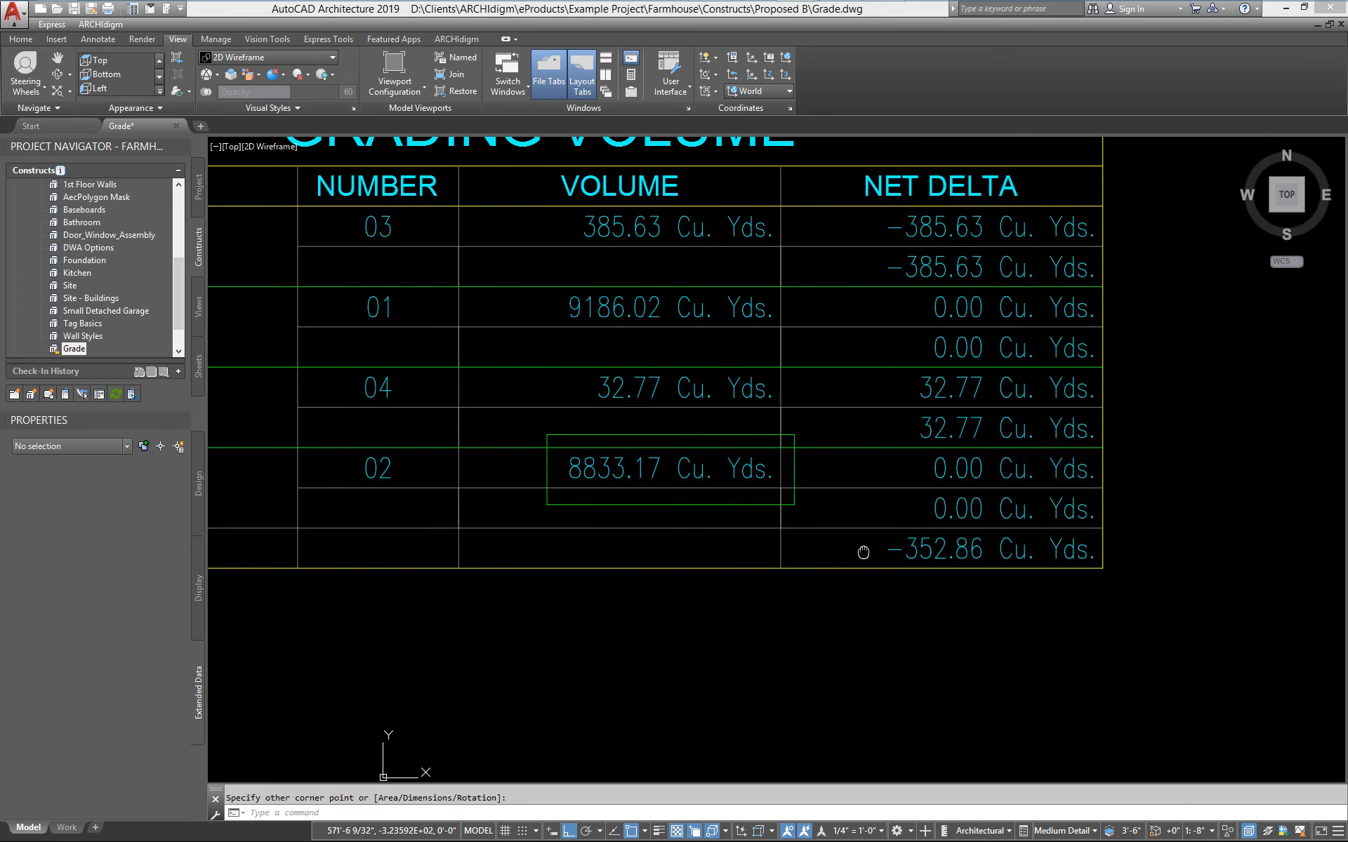
scroll(884, 547, down, 2)
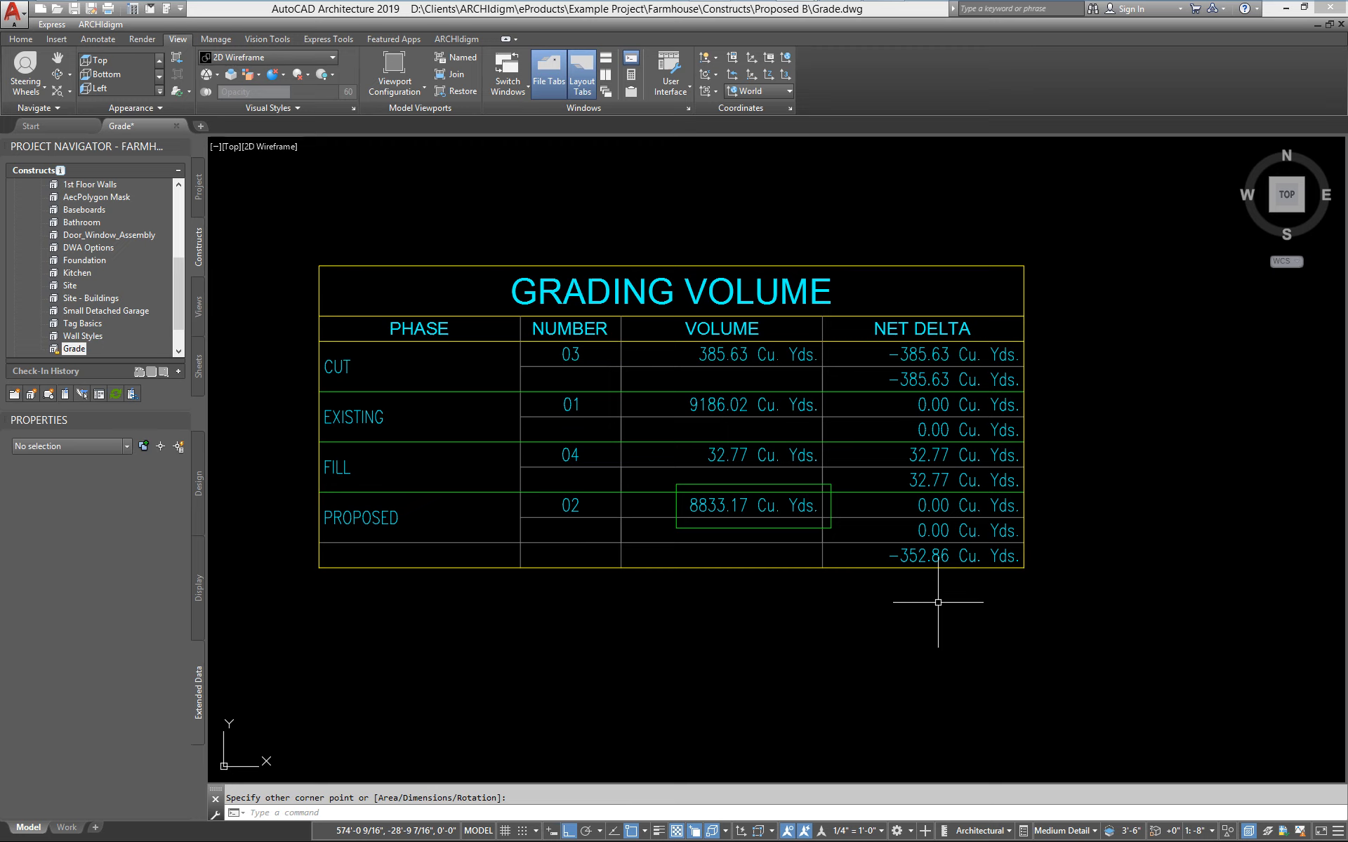
scroll(938, 602, down, 6)
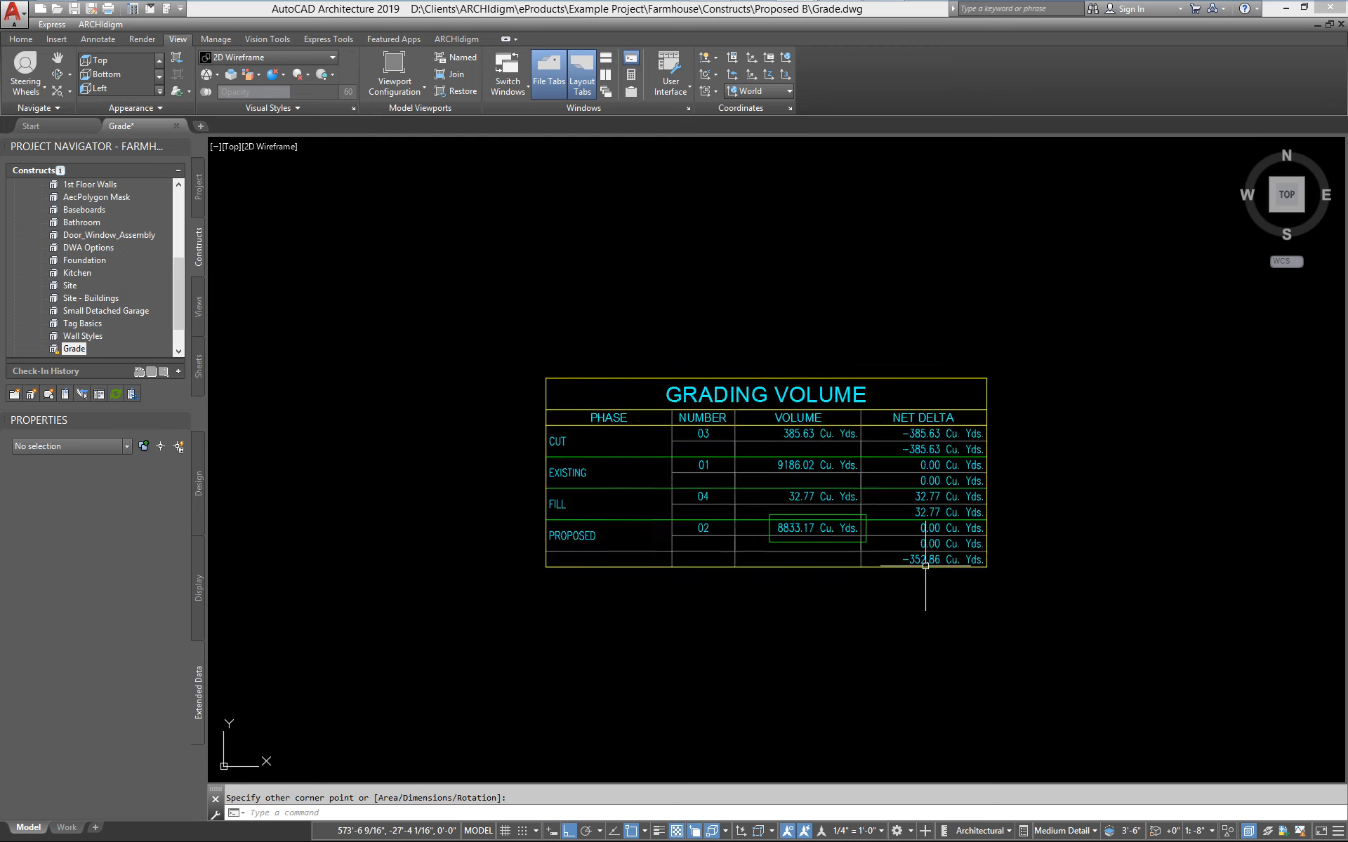
middle_drag(717, 548, 963, 549)
scroll(851, 544, down, 3)
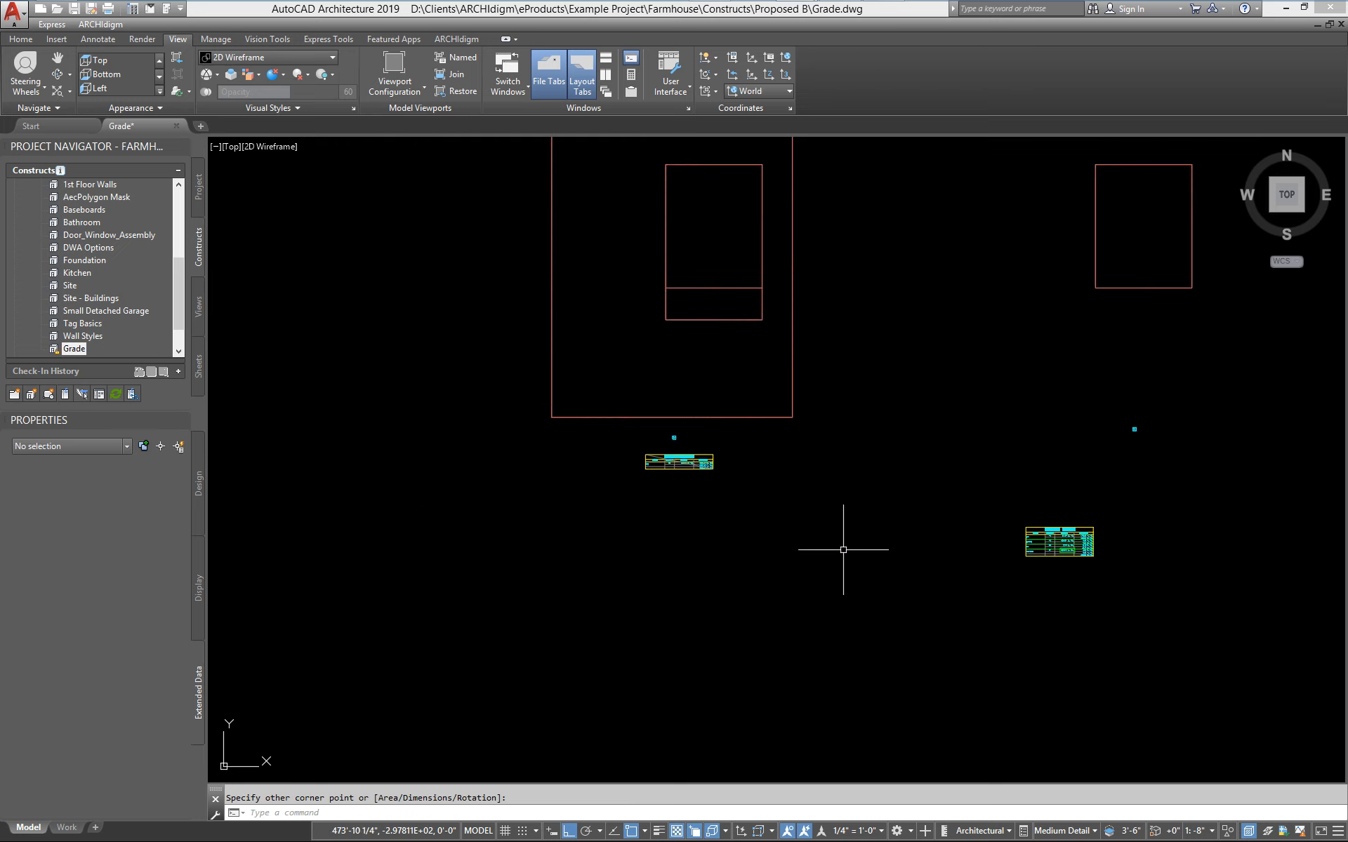
scroll(851, 625, down, 3)
middle_drag(768, 617, 643, 582)
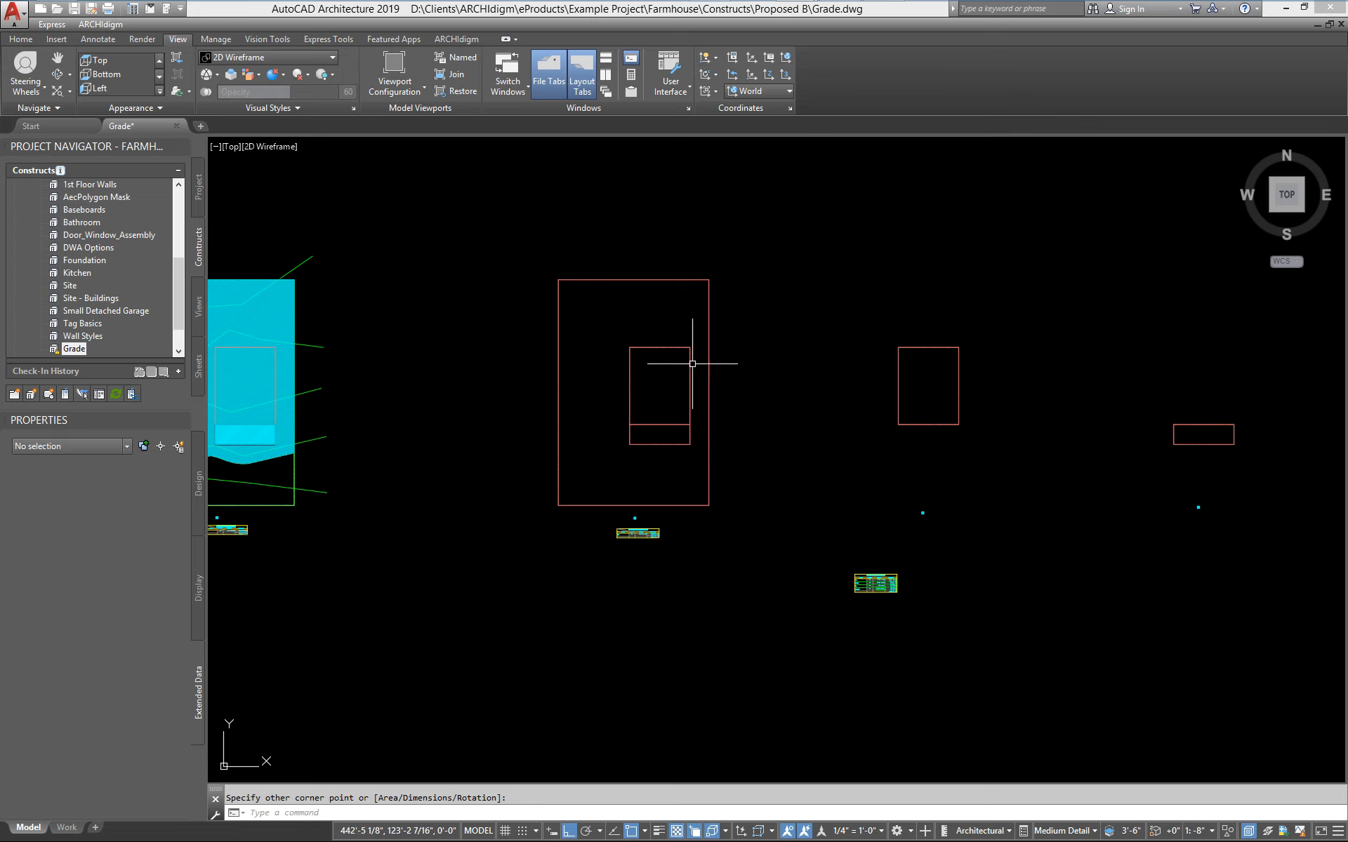
middle_drag(1020, 464, 996, 468)
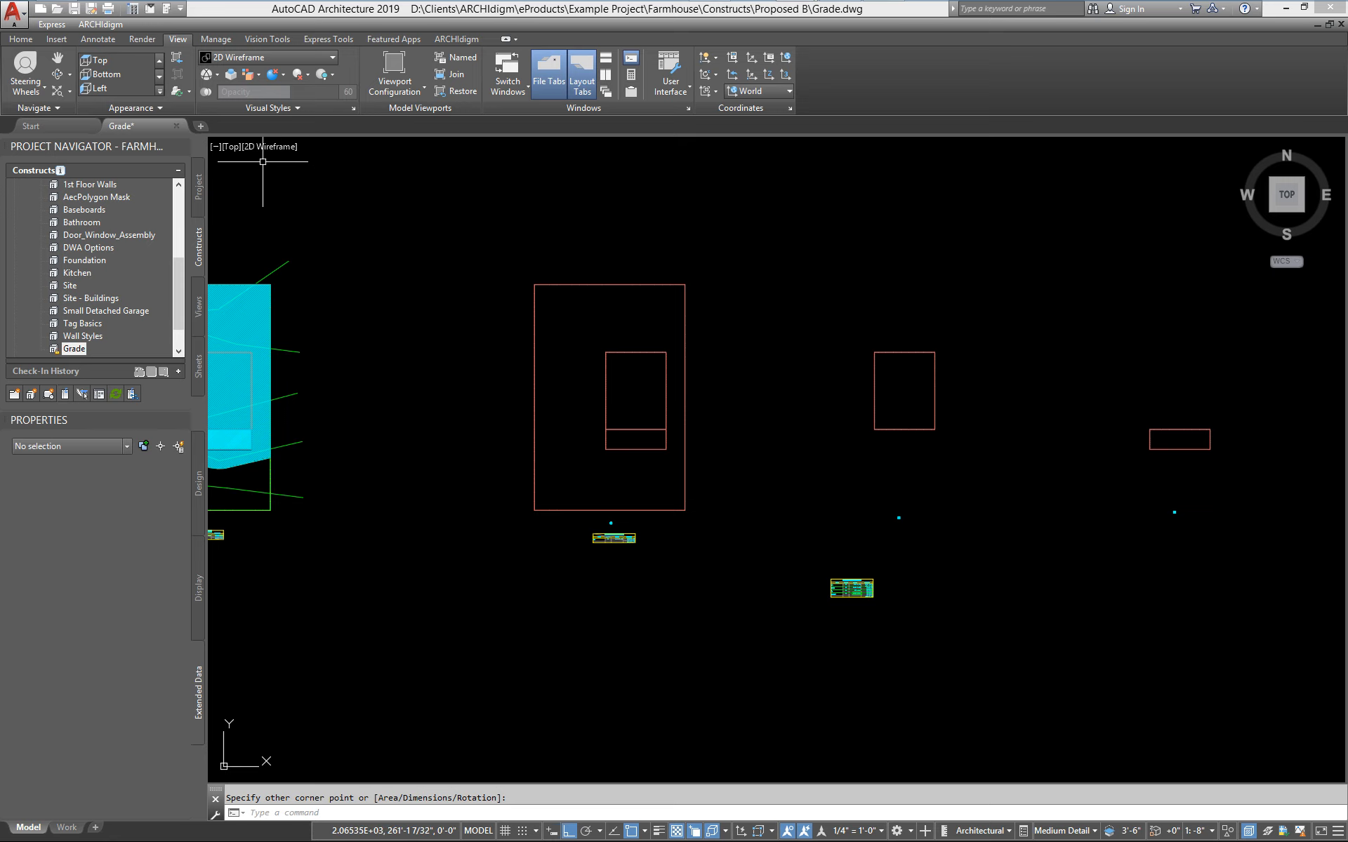
Open the Style Manager for the drawing and fit its window within the visible screen
click(217, 41)
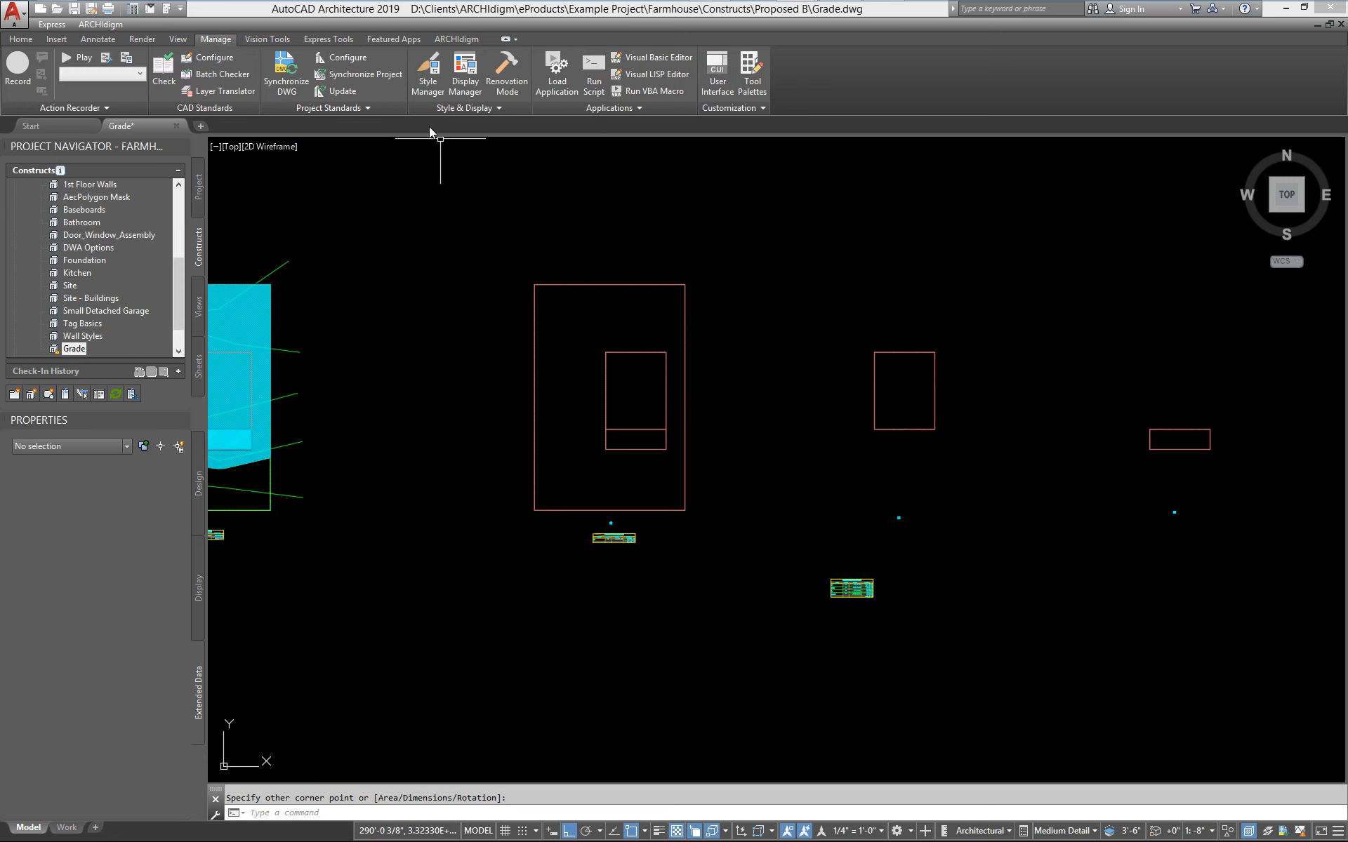
click(428, 70)
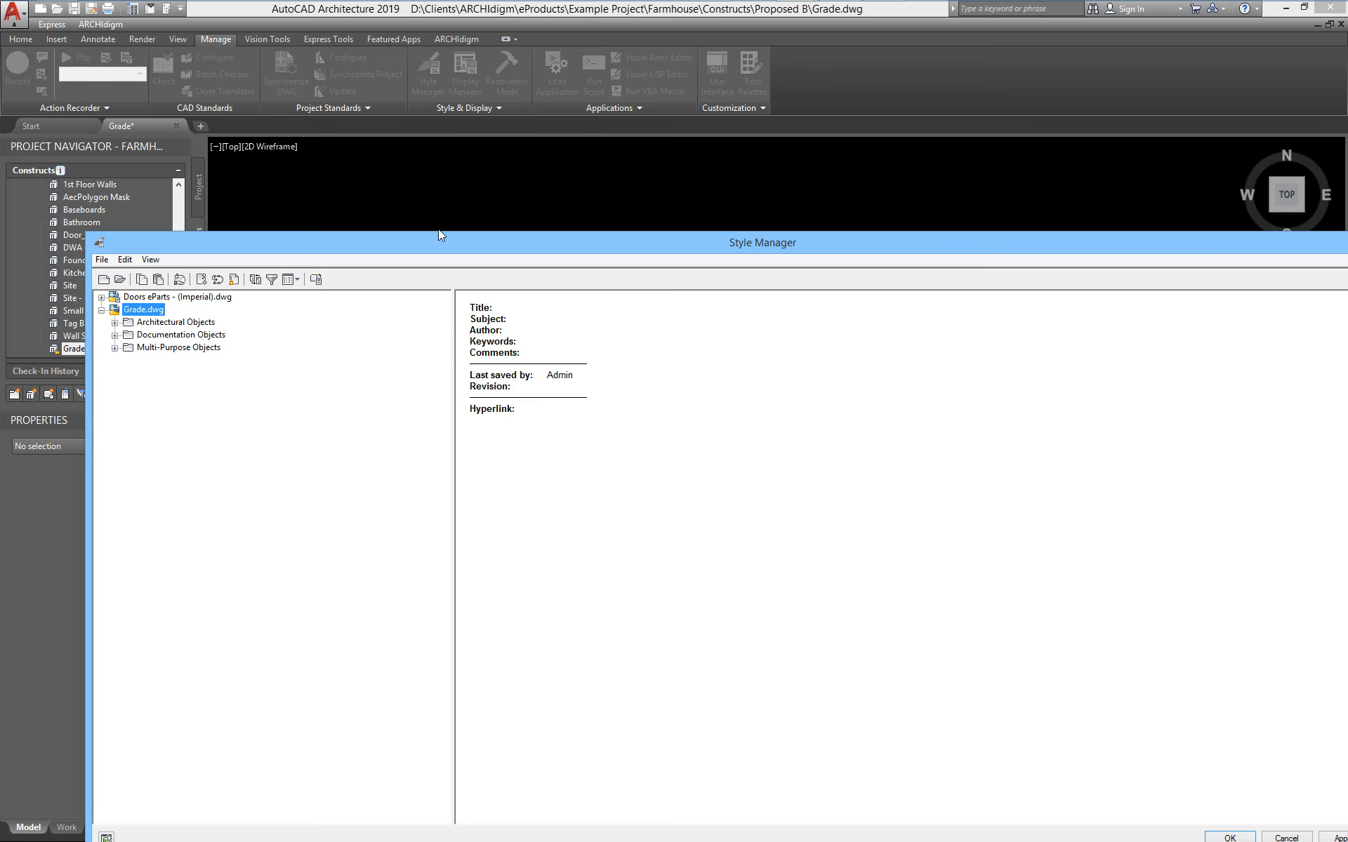
drag(434, 235, 408, 134)
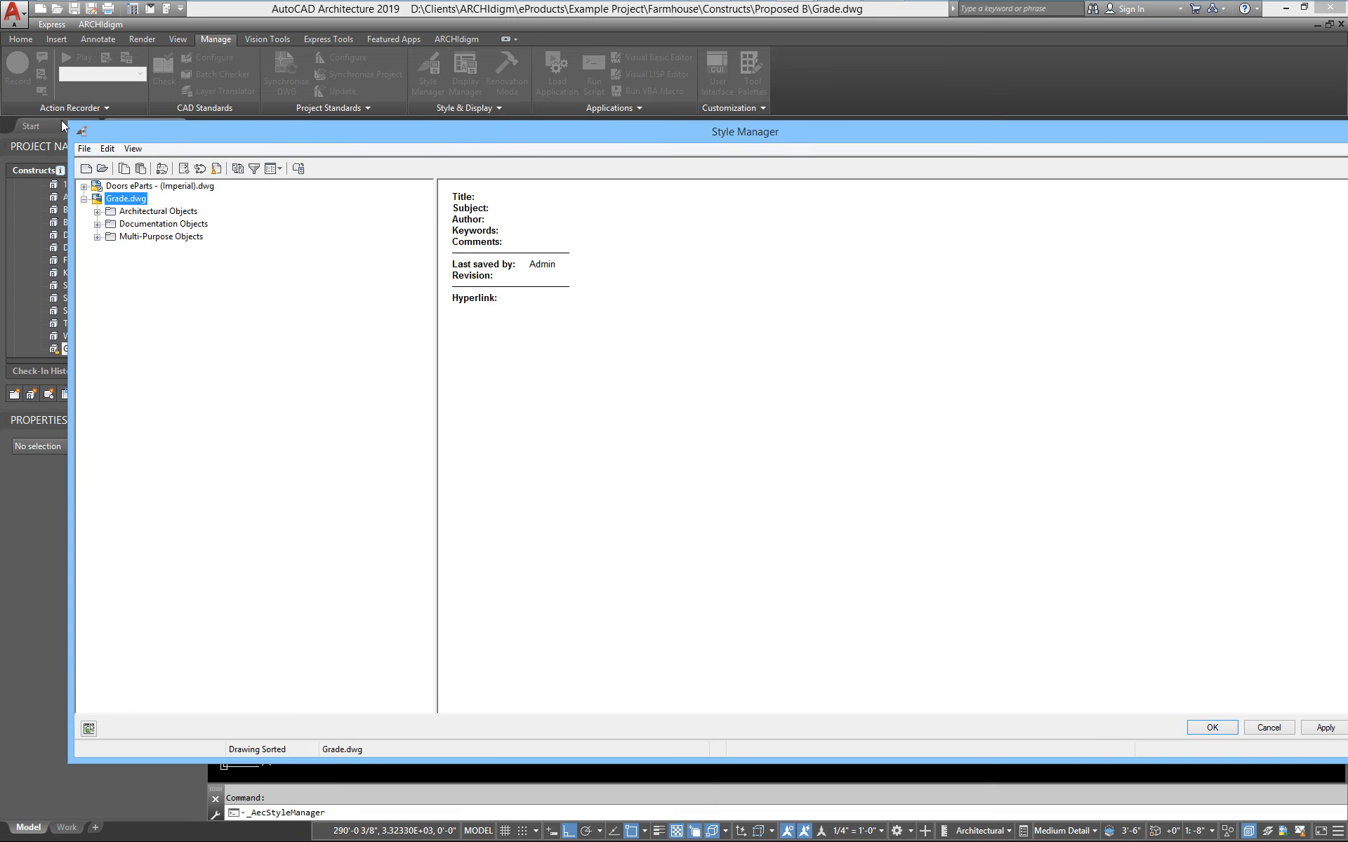
drag(68, 121, 545, 235)
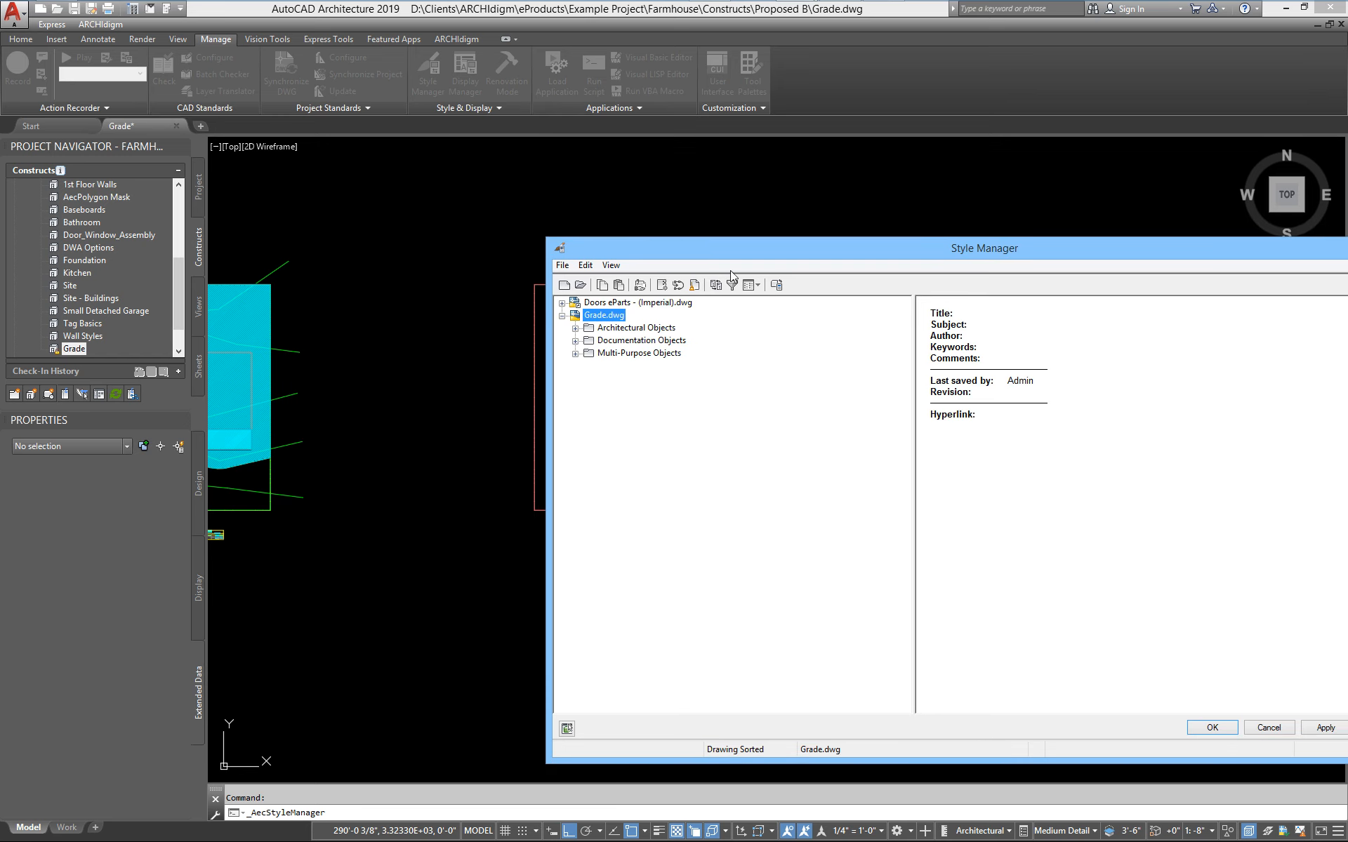
drag(727, 254, 456, 151)
Examine the property definitions of the GT_Mass_Objects_Volume property set, with the Style Manager widened to show every column
click(306, 237)
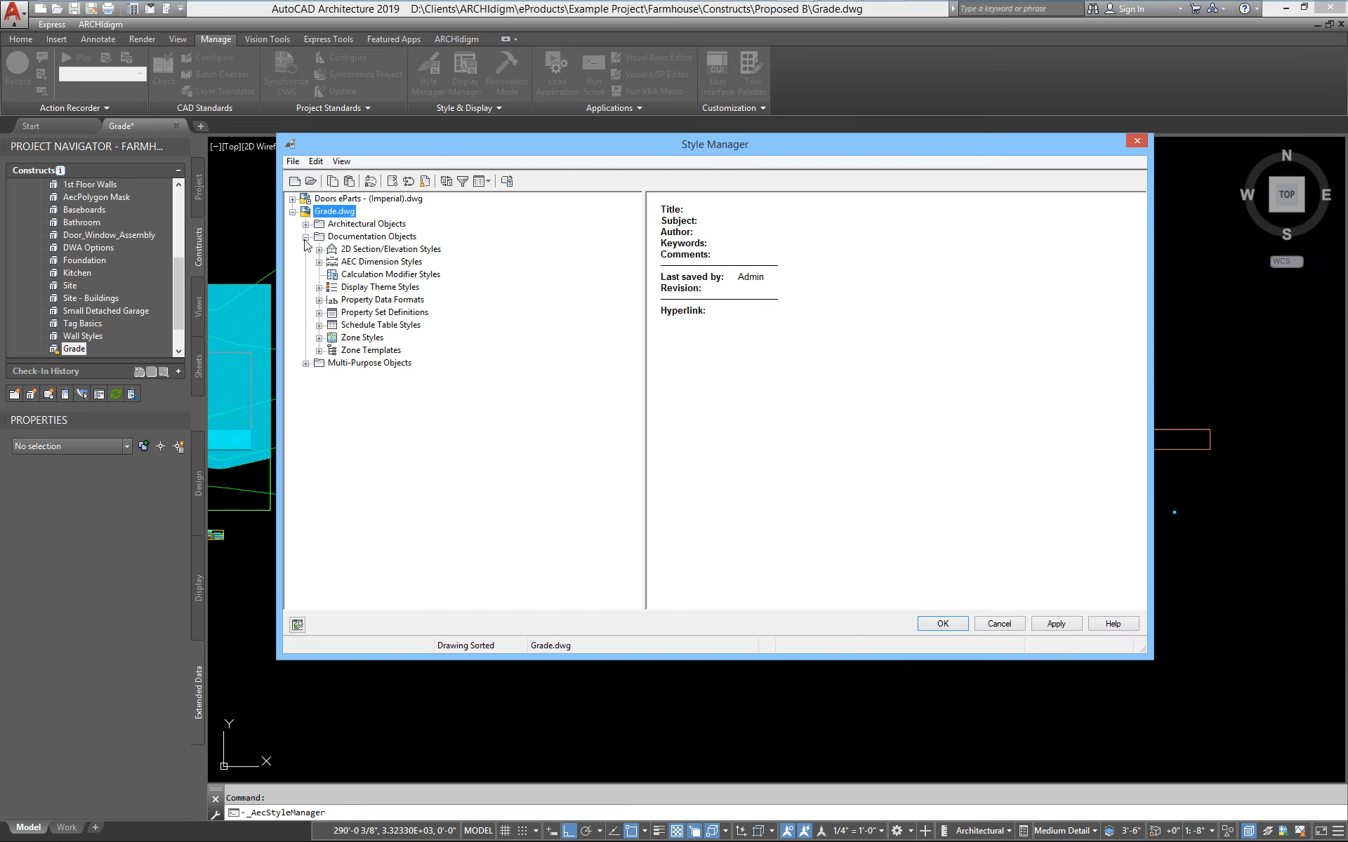
click(360, 315)
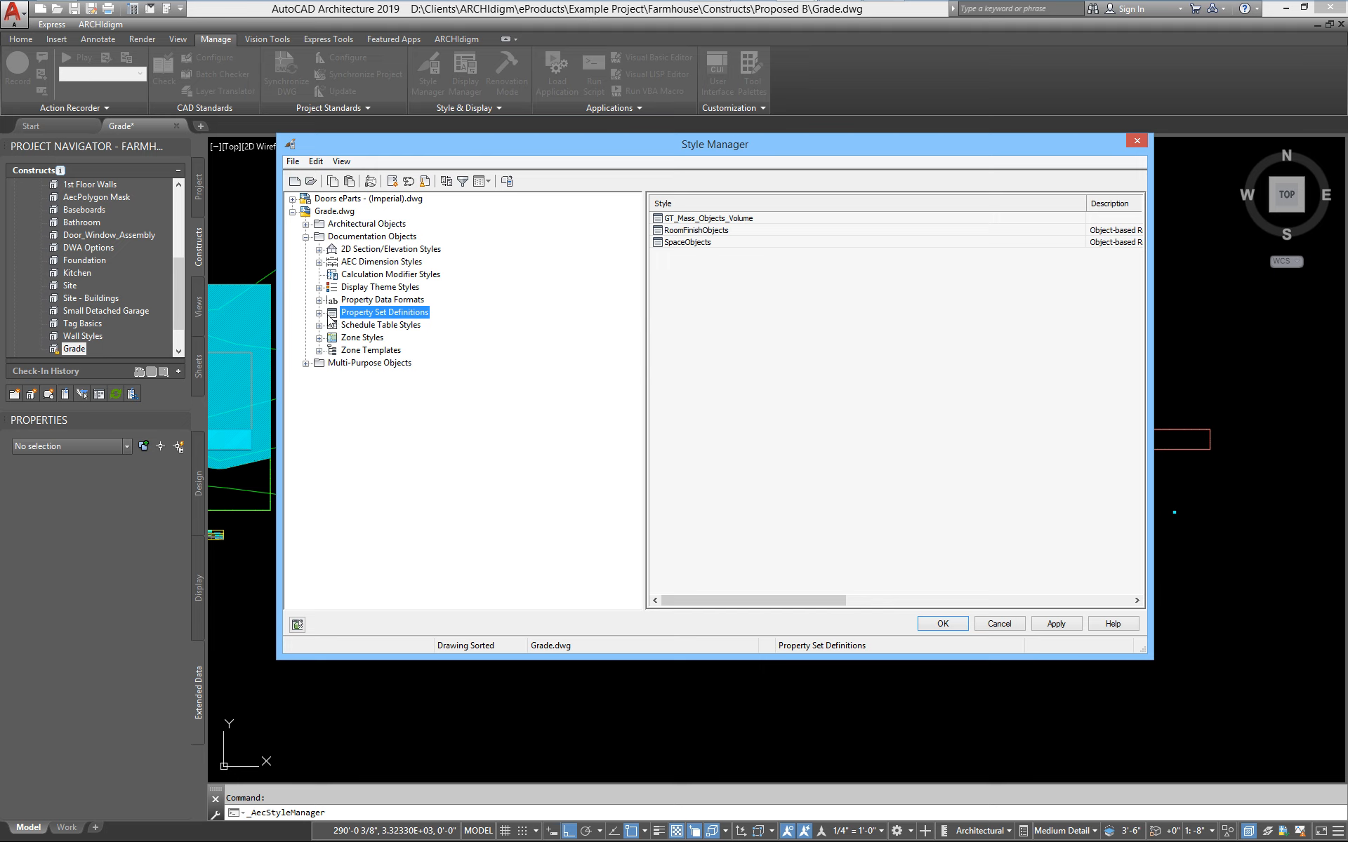
click(319, 313)
click(385, 327)
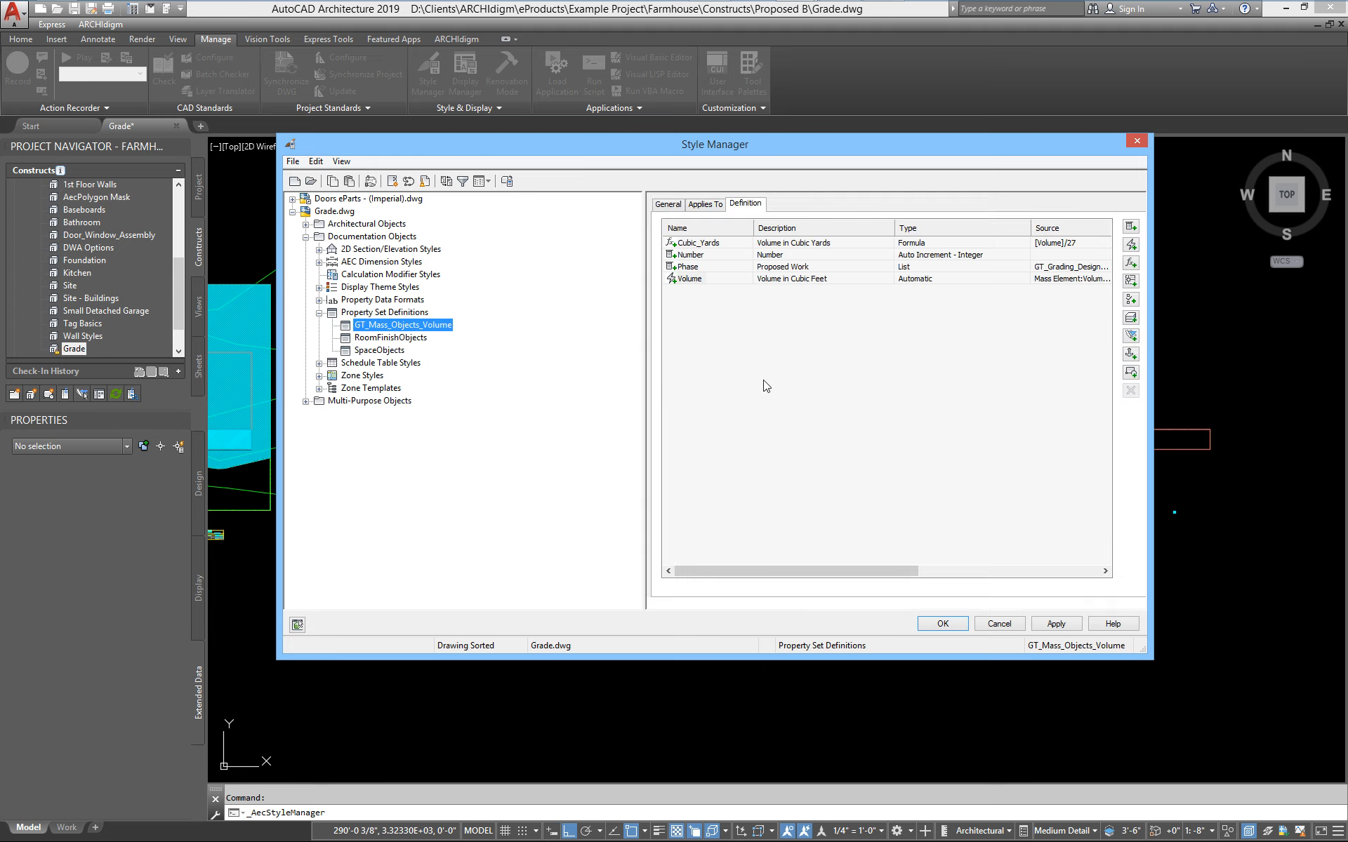
drag(761, 147, 605, 121)
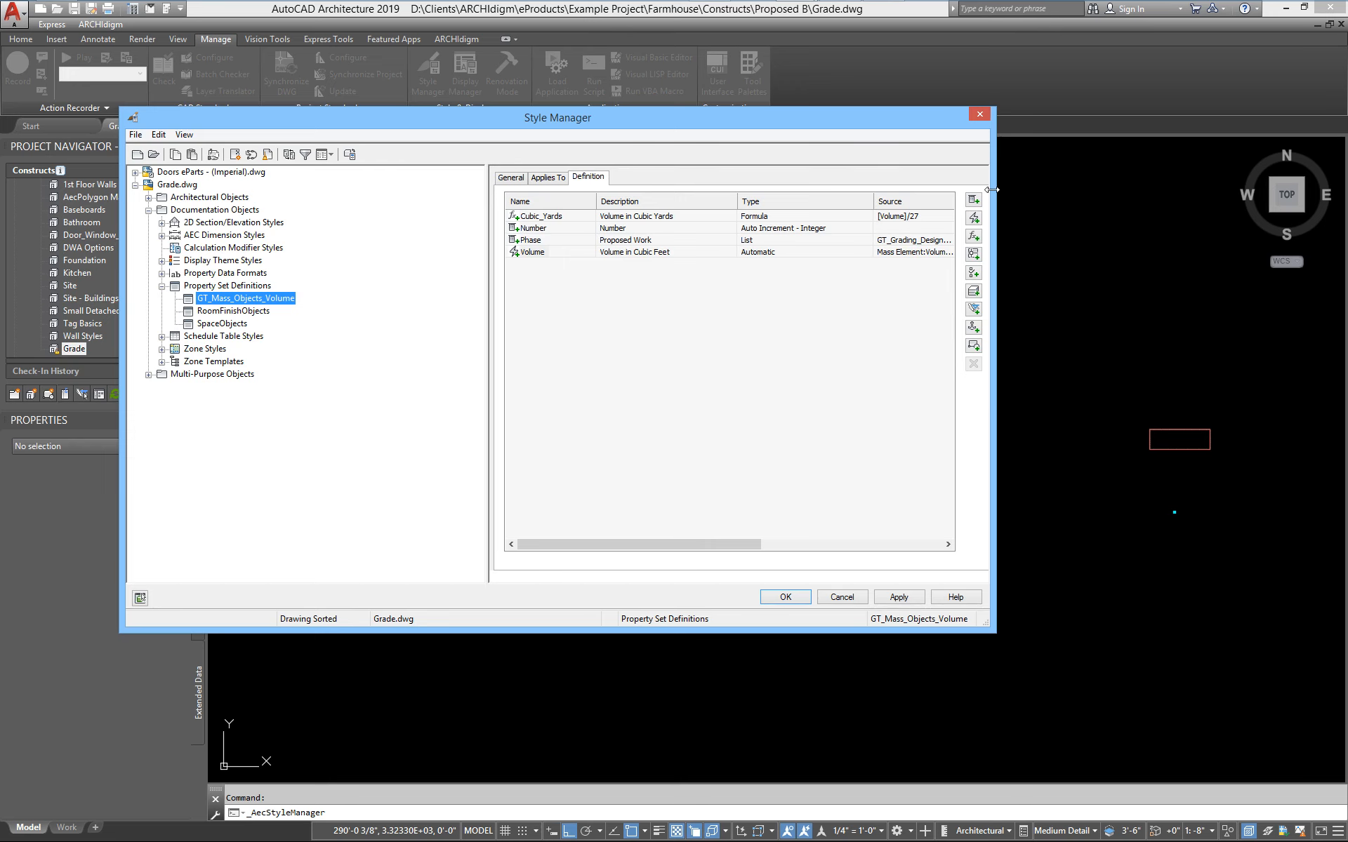
drag(991, 189, 1297, 197)
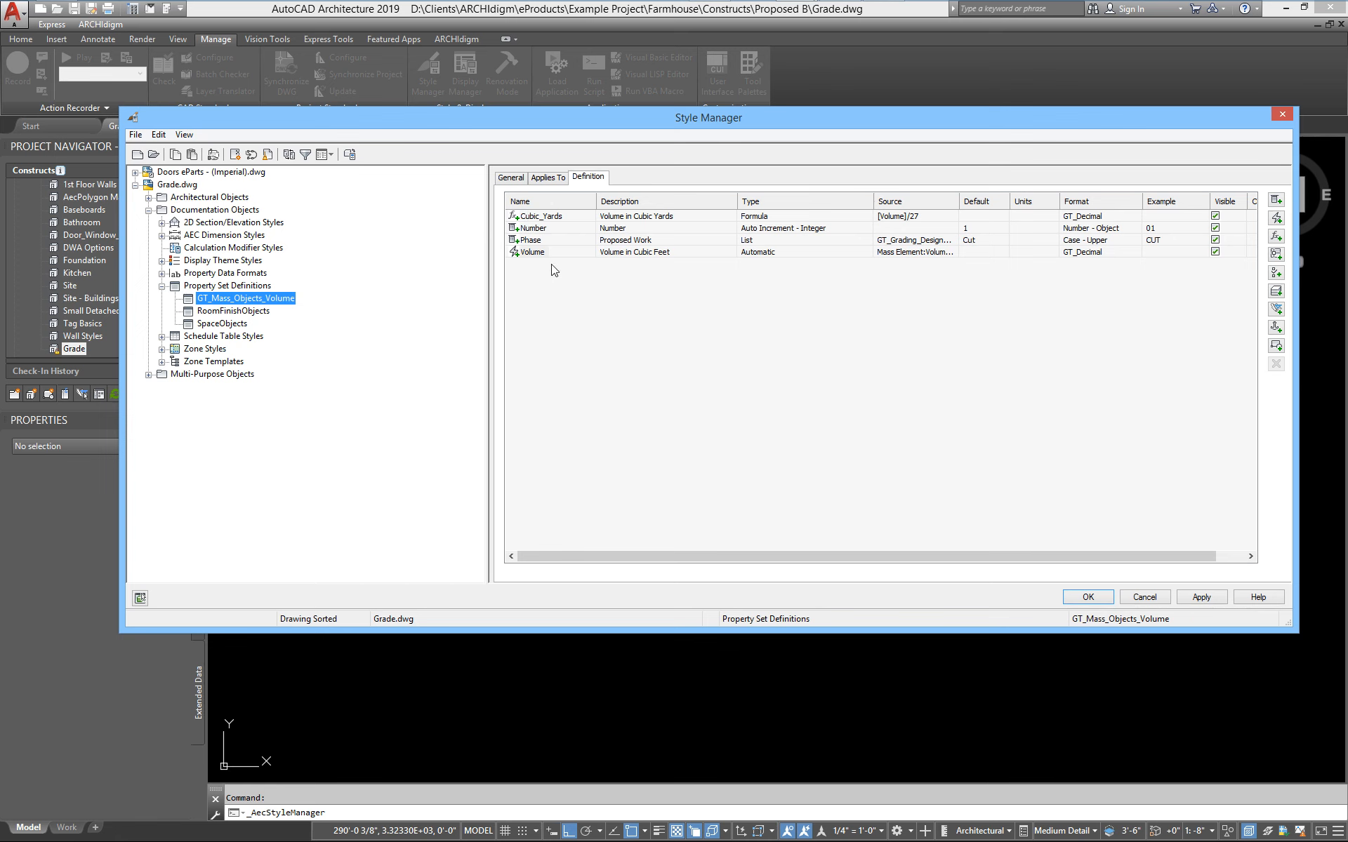
Examine which object types the GT_Mass_Objects_Volume property set applies to
click(549, 180)
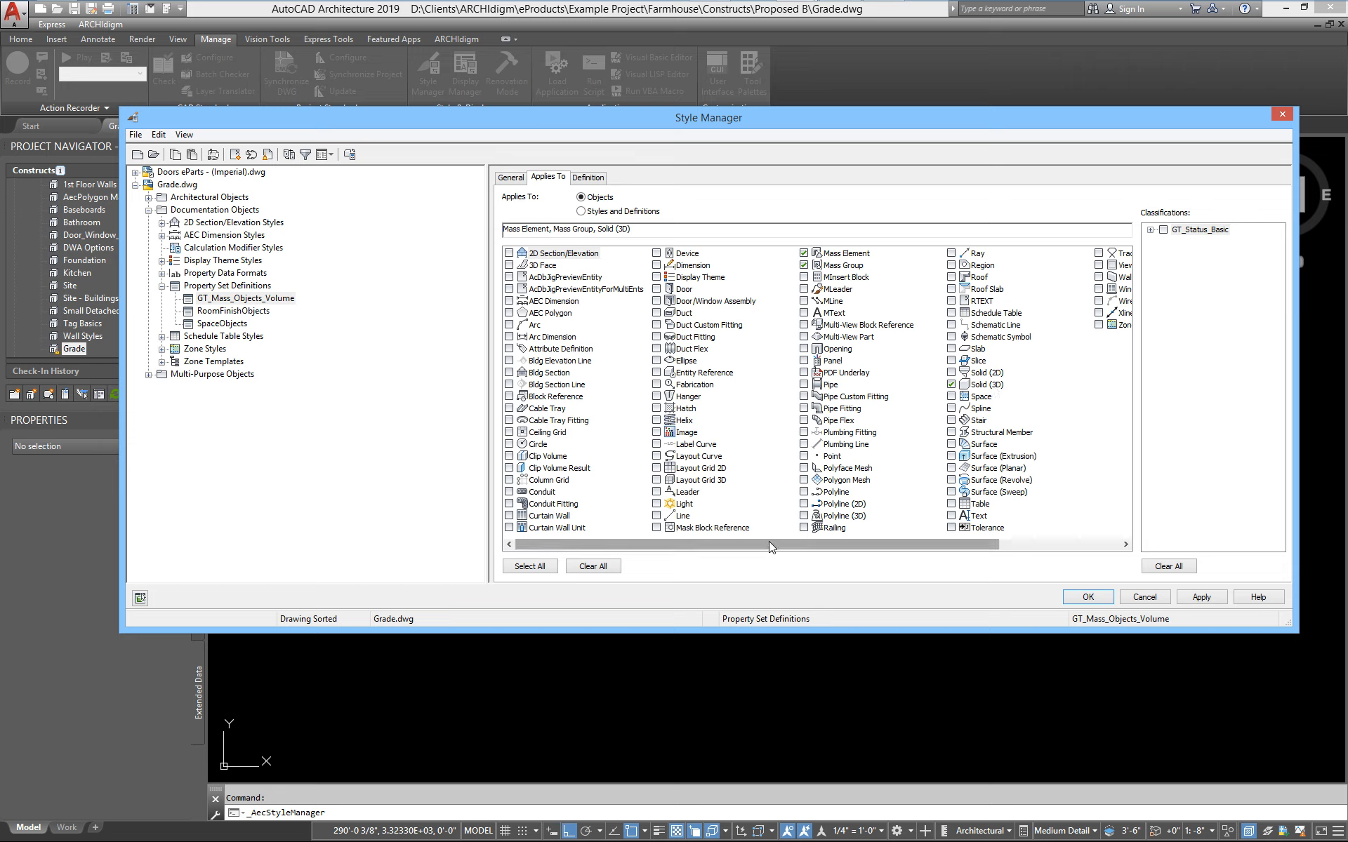
mouse_move(772, 547)
mouse_down()
mouse_move(886, 547)
mouse_move(745, 551)
mouse_up()
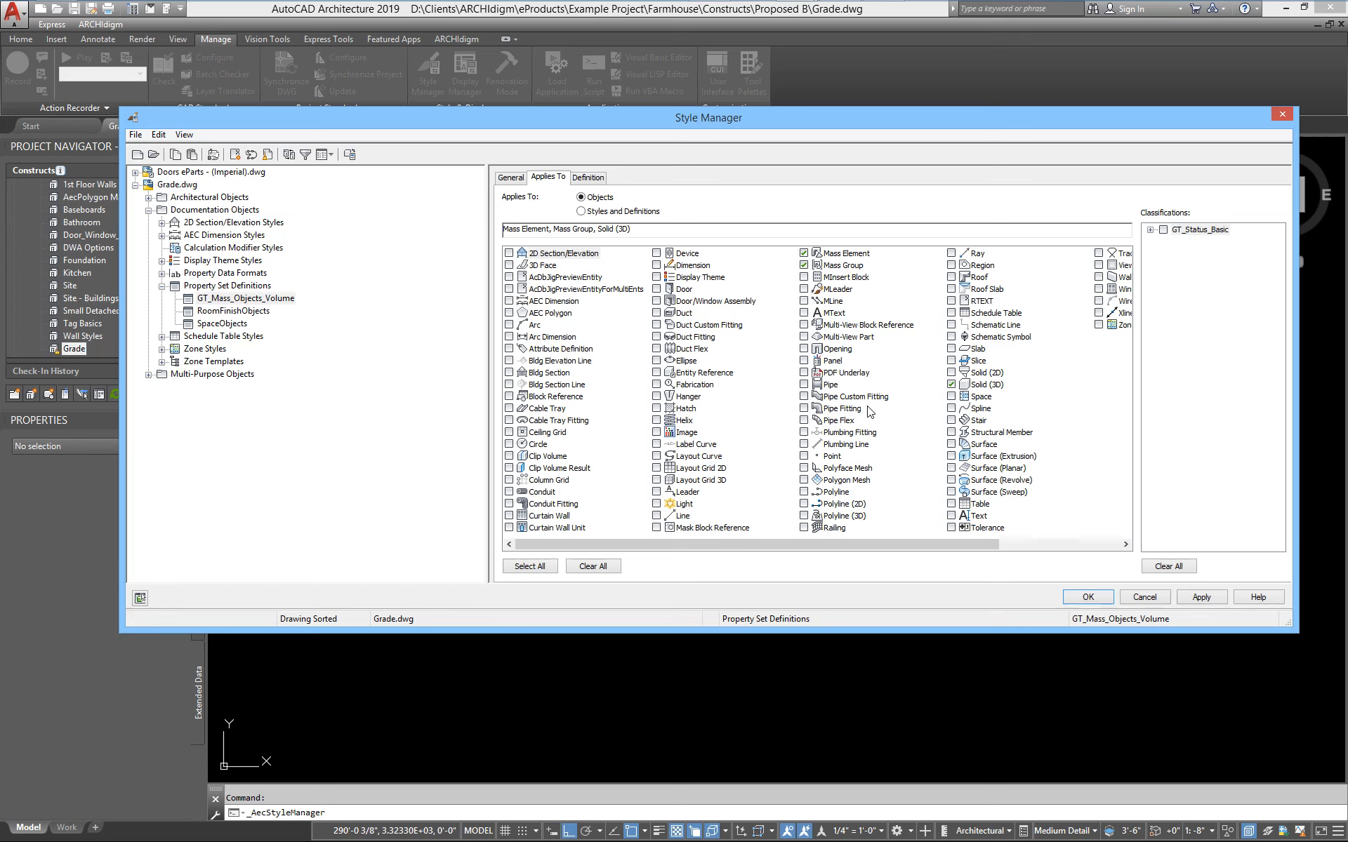
Examine the columns of the GT_Mass_Volume schedule table style and open the NET DELTA formula column for modification
click(161, 336)
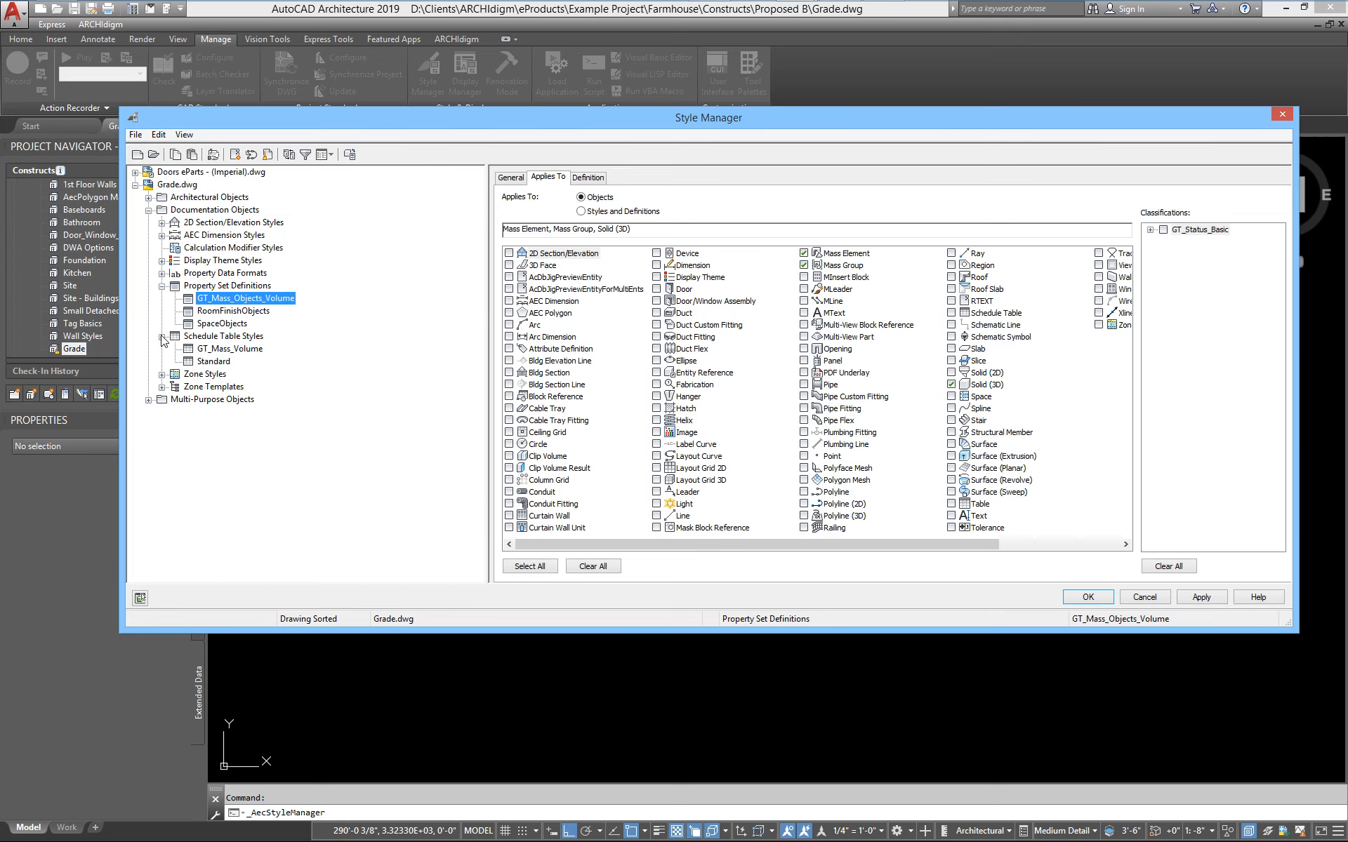
click(203, 349)
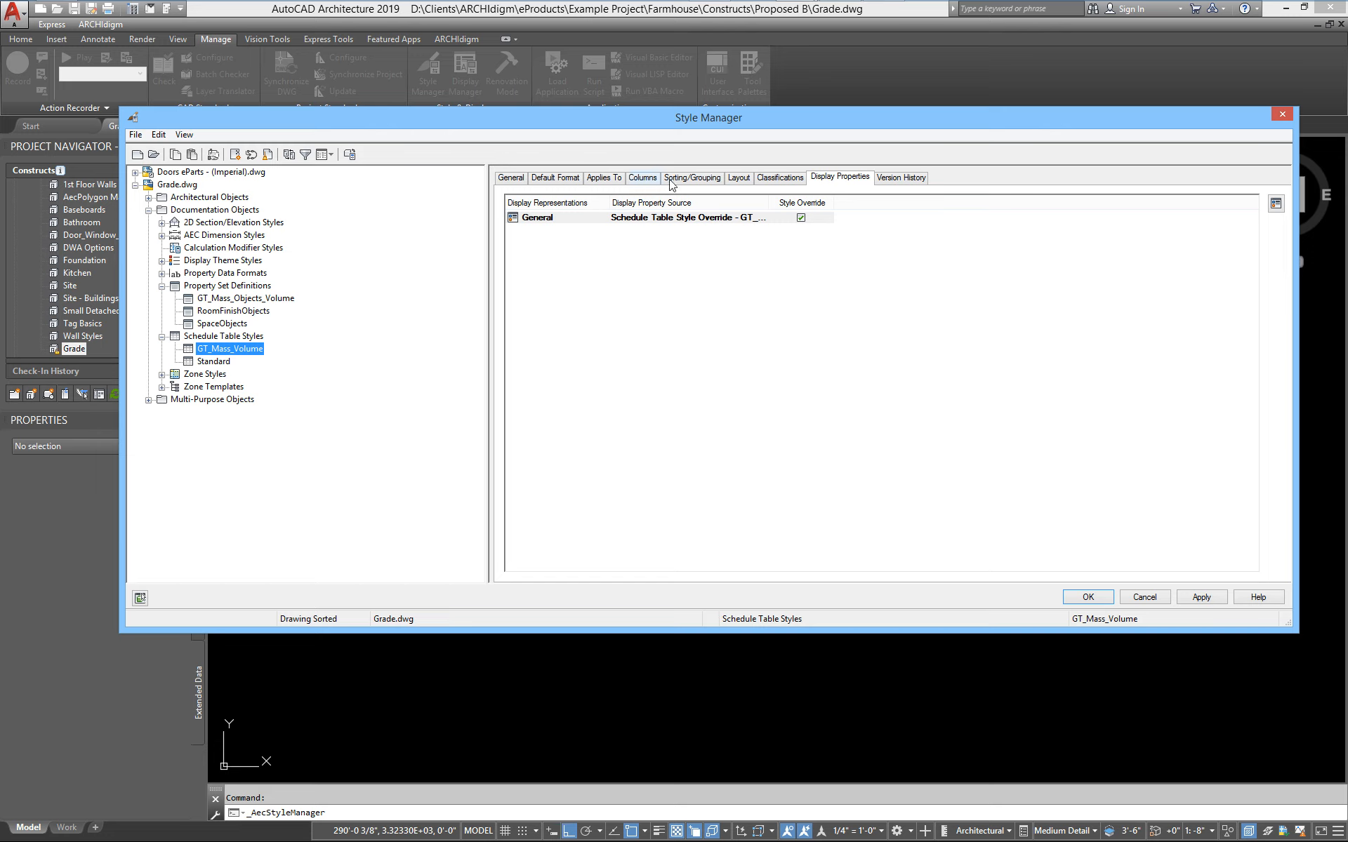
click(646, 181)
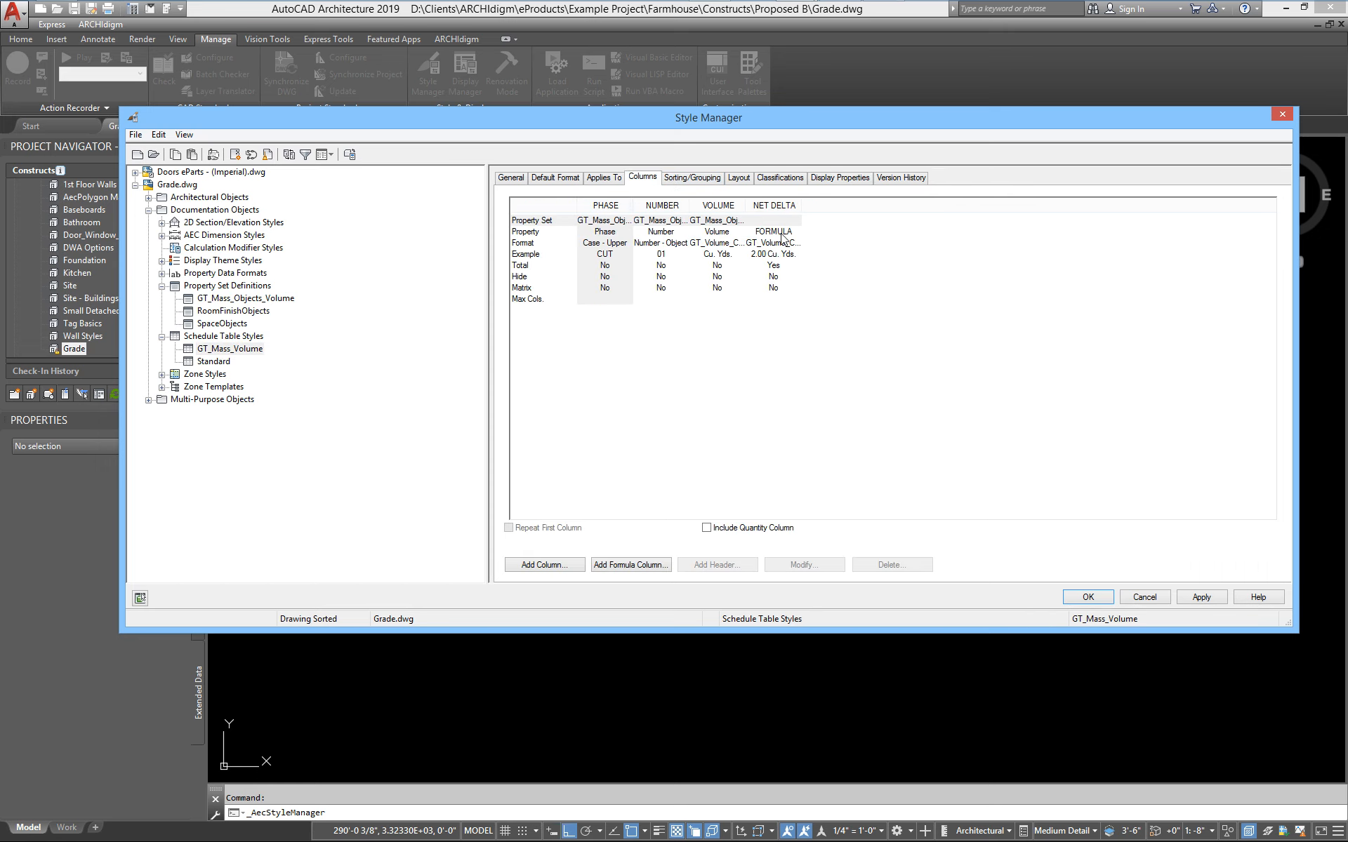
click(776, 205)
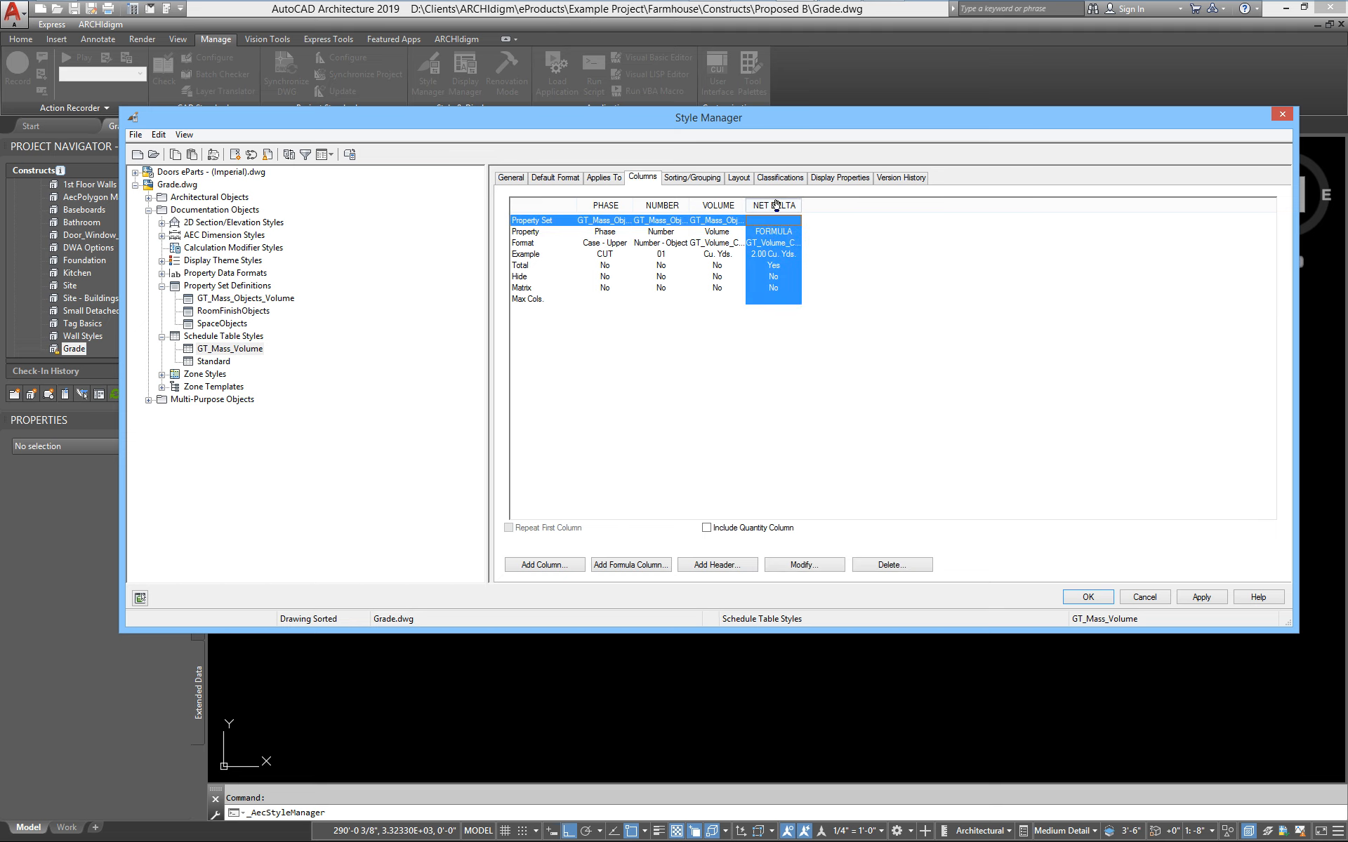
click(795, 565)
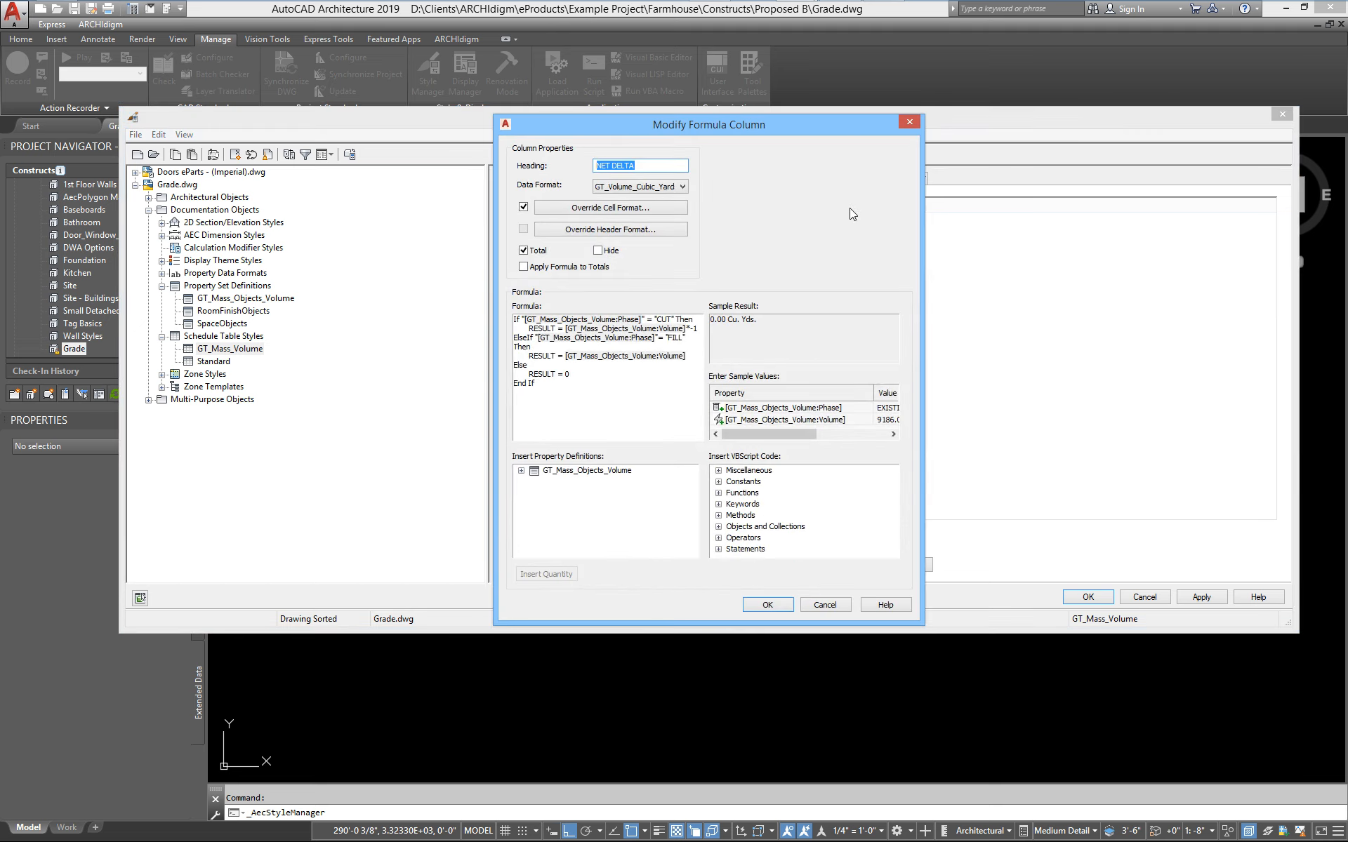
Examine the NET DELTA formula's handling of the CUT and FILL phases, and close the formula column settings
drag(806, 134, 901, 329)
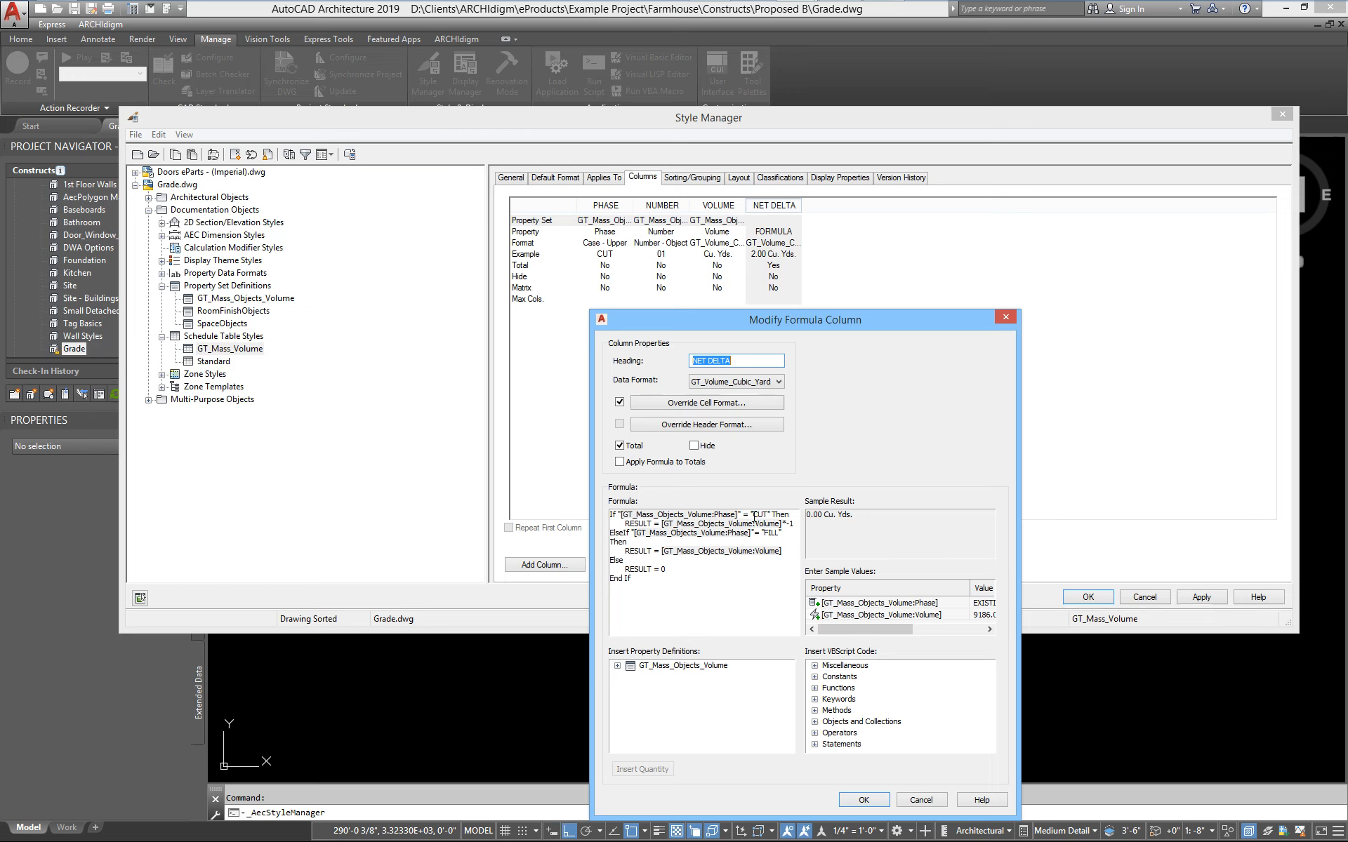
drag(754, 516, 769, 517)
drag(748, 322, 710, 266)
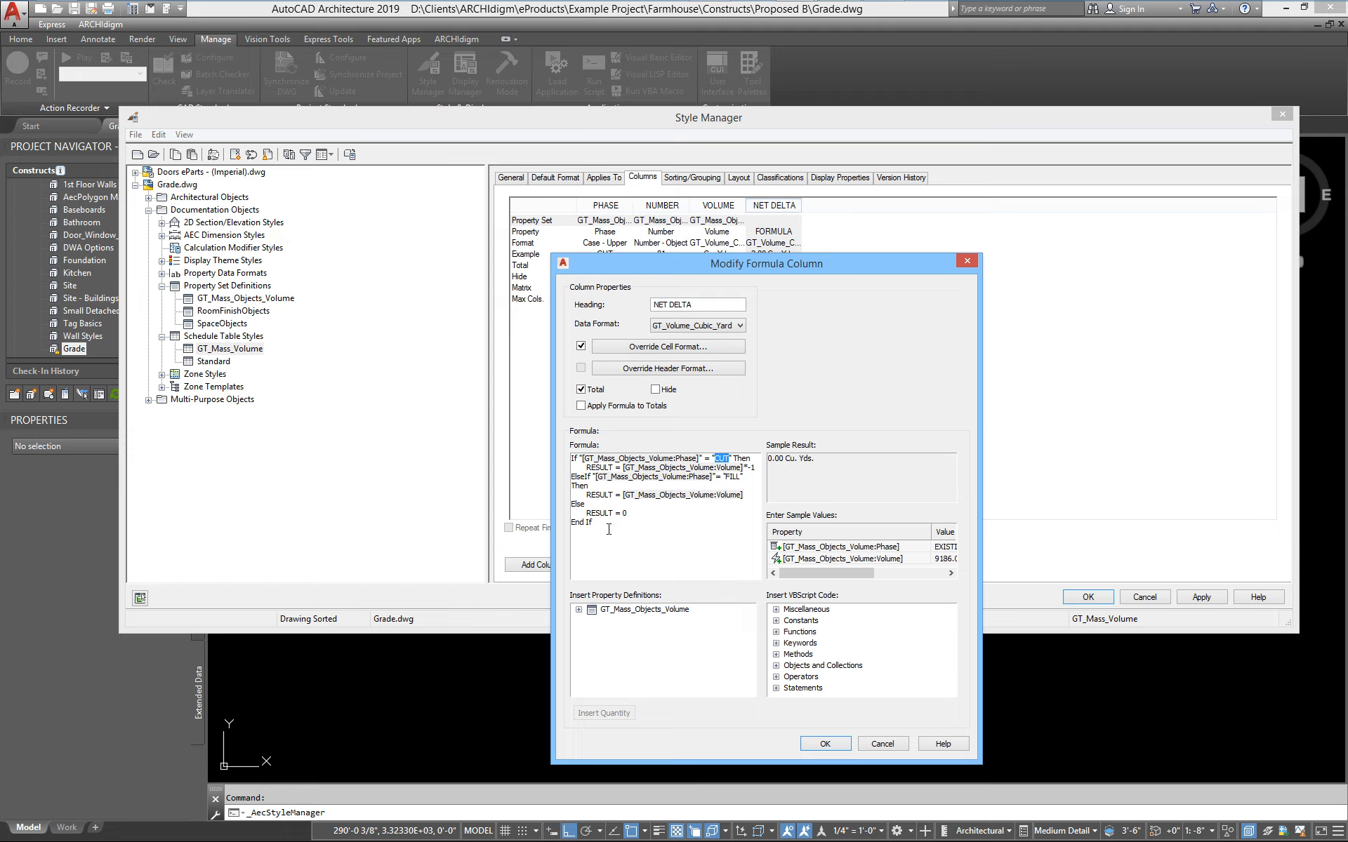
click(592, 486)
click(825, 744)
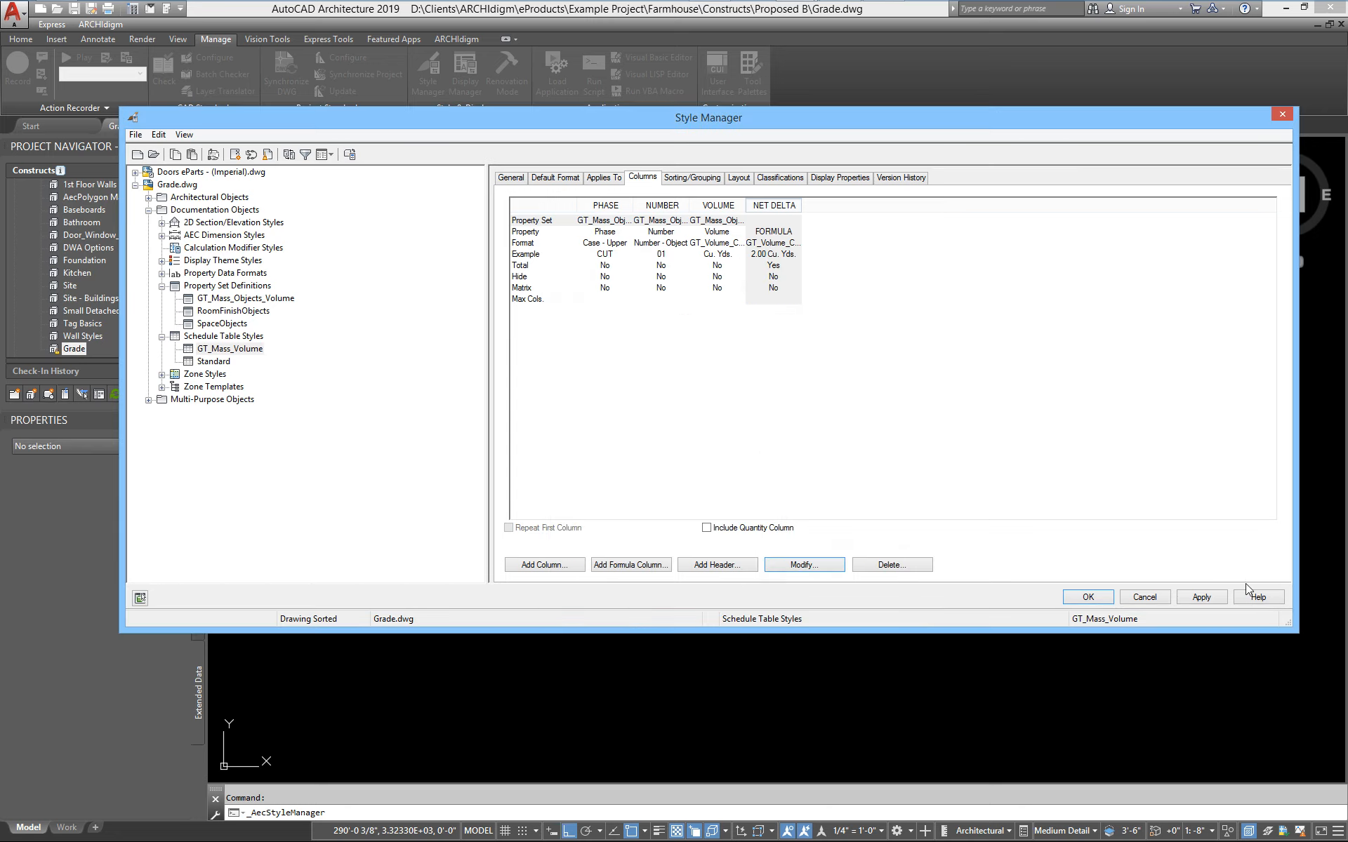
Apply and close the Style Manager, and bring all the mass groups and schedule tables into view
click(1199, 597)
click(1089, 598)
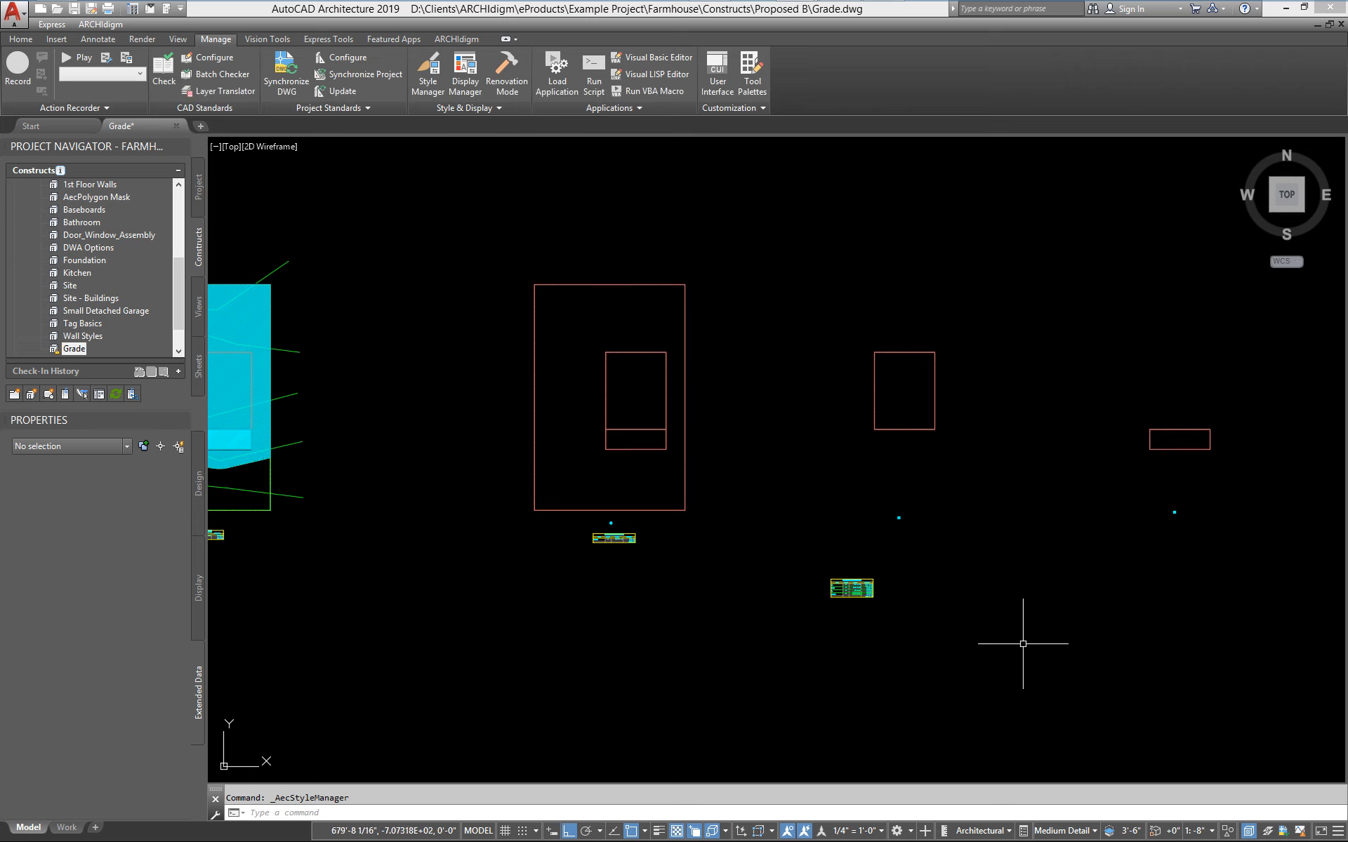
scroll(908, 622, down, 2)
middle_drag(735, 640, 727, 609)
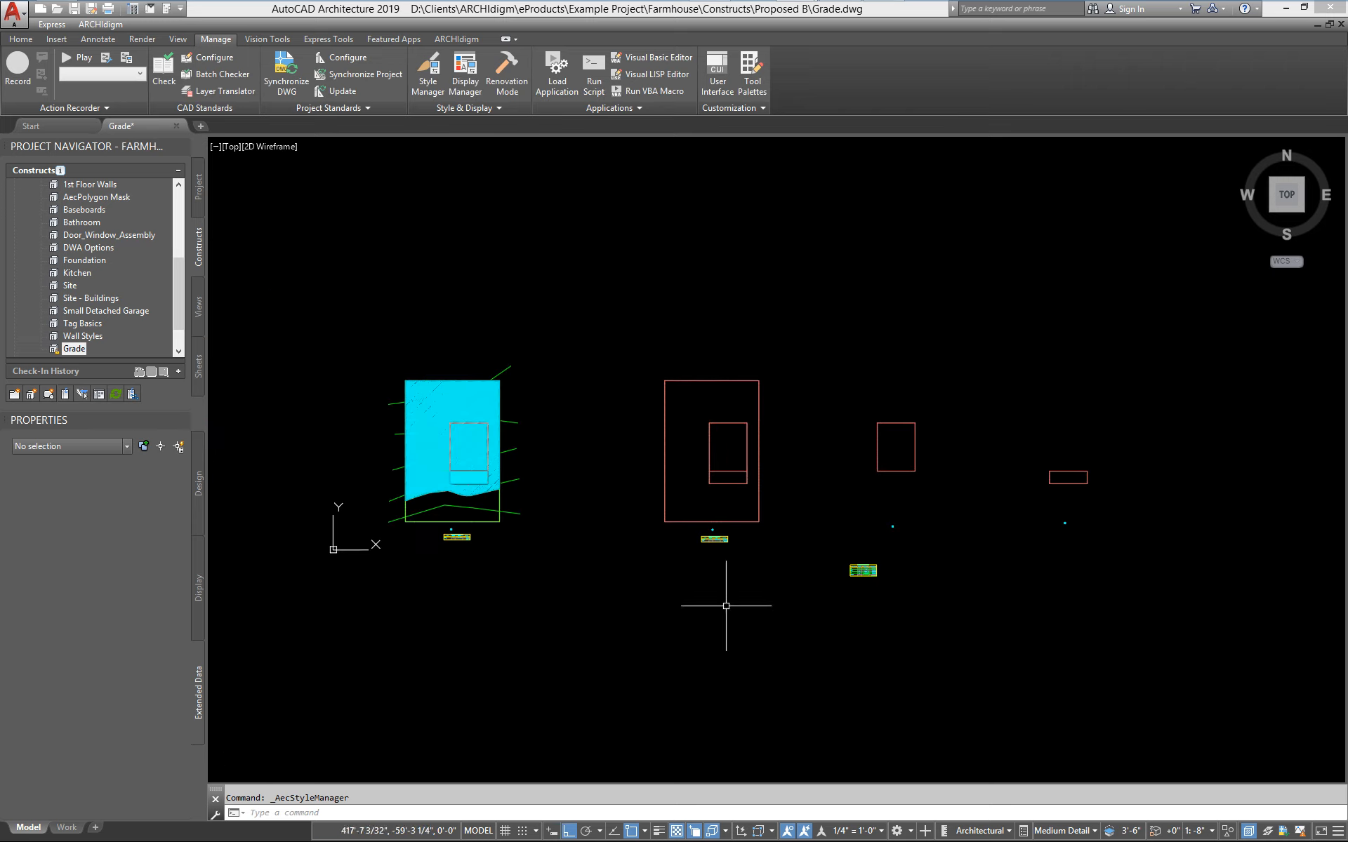